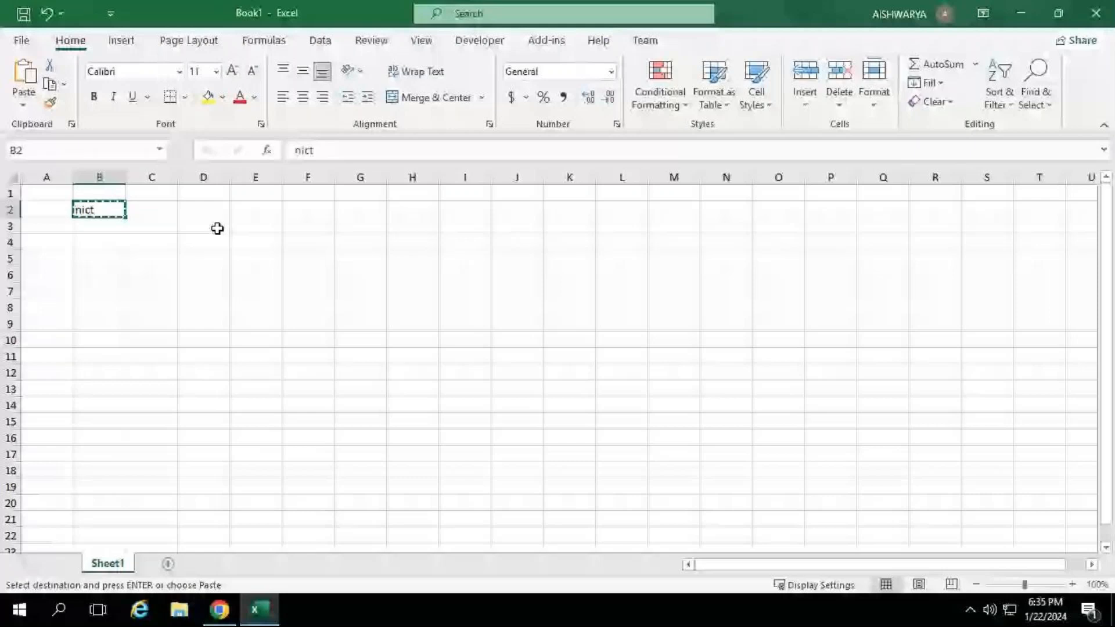
Step: Preview the paste options for the copied cell at D2, including Linked Picture, without applying one
click(211, 210)
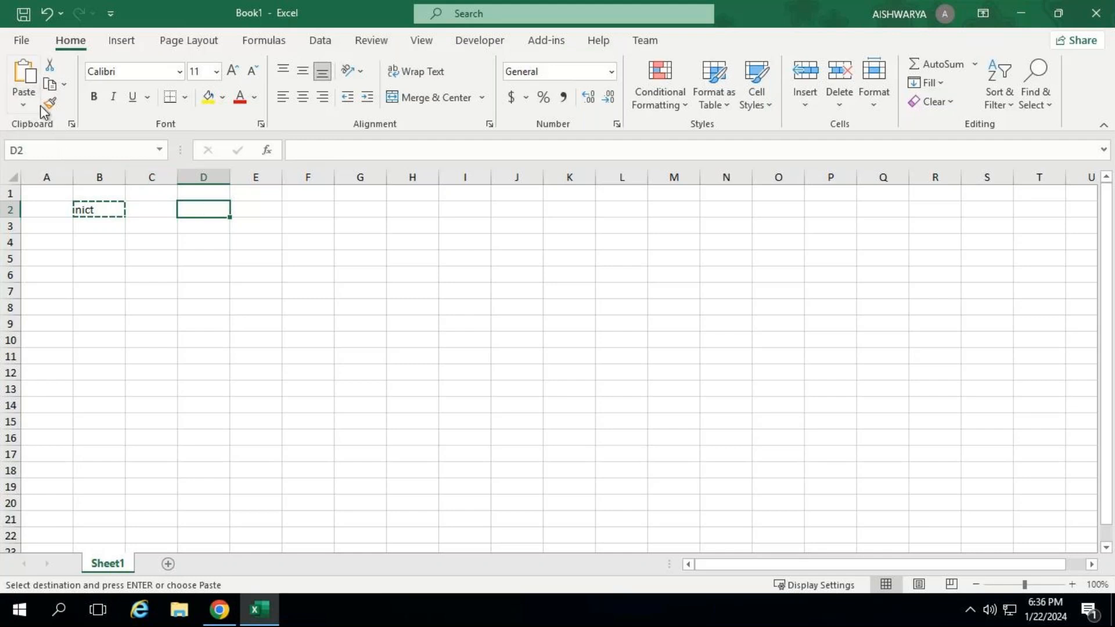
click(23, 105)
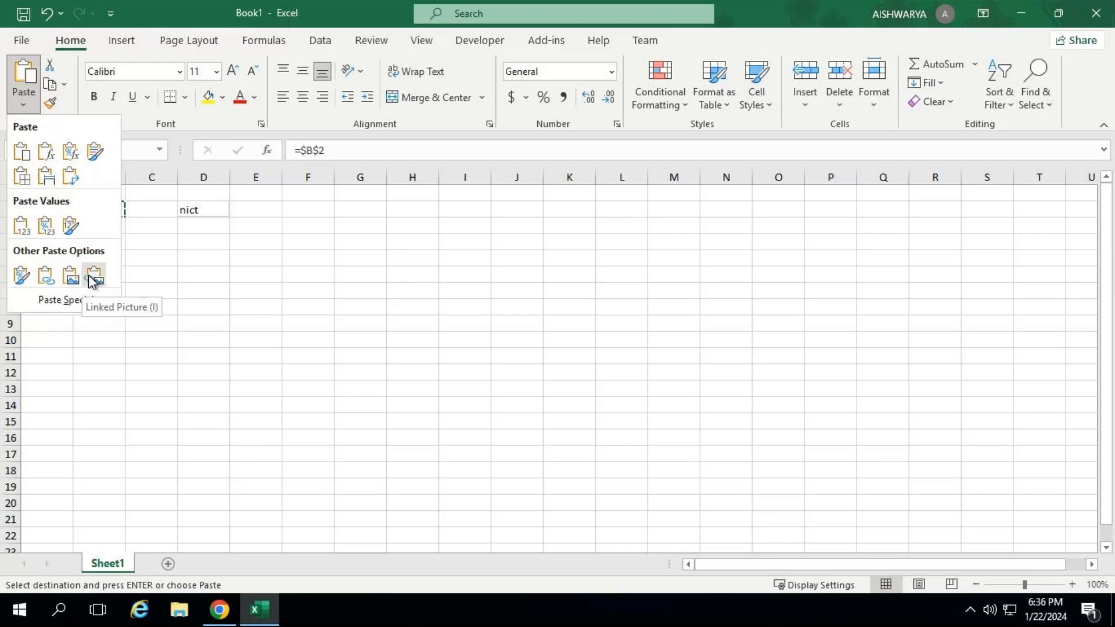
click(151, 262)
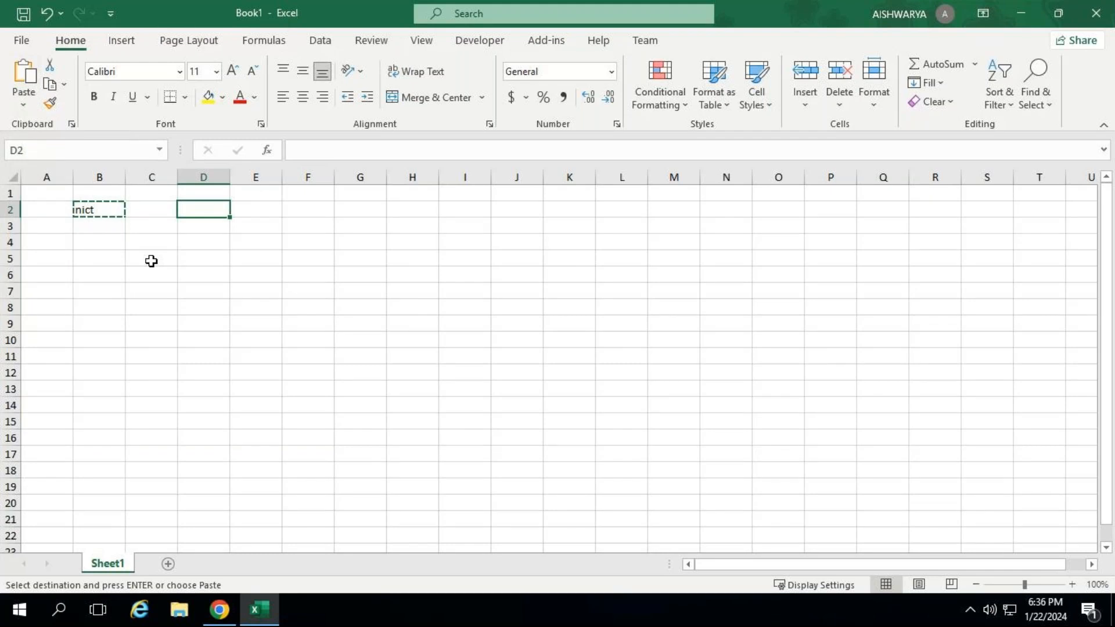
Step: Cancel the pending copy and delete the text in cell B2
key(Escape)
click(102, 209)
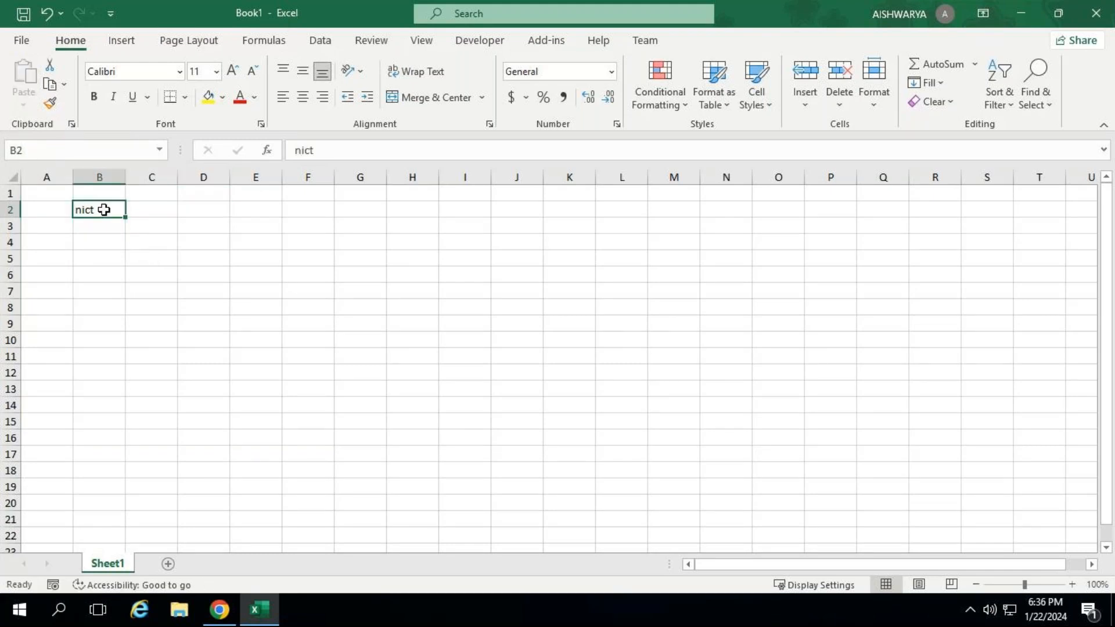
key(Delete)
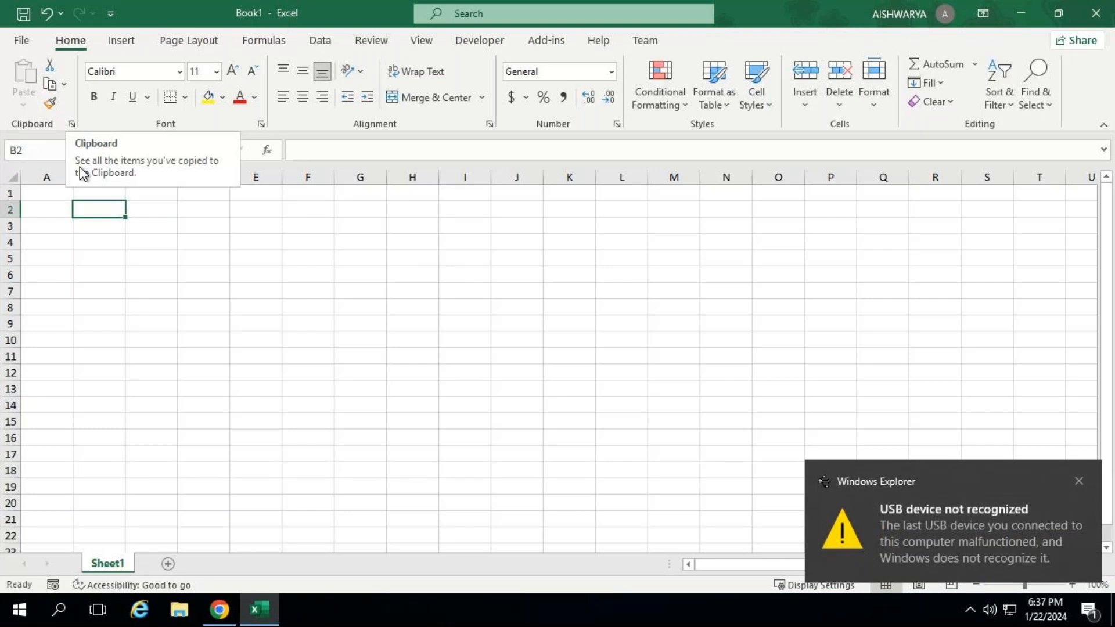
Step: Zoom the worksheet to 130% and briefly check the collected items on the Office Clipboard
click(1072, 584)
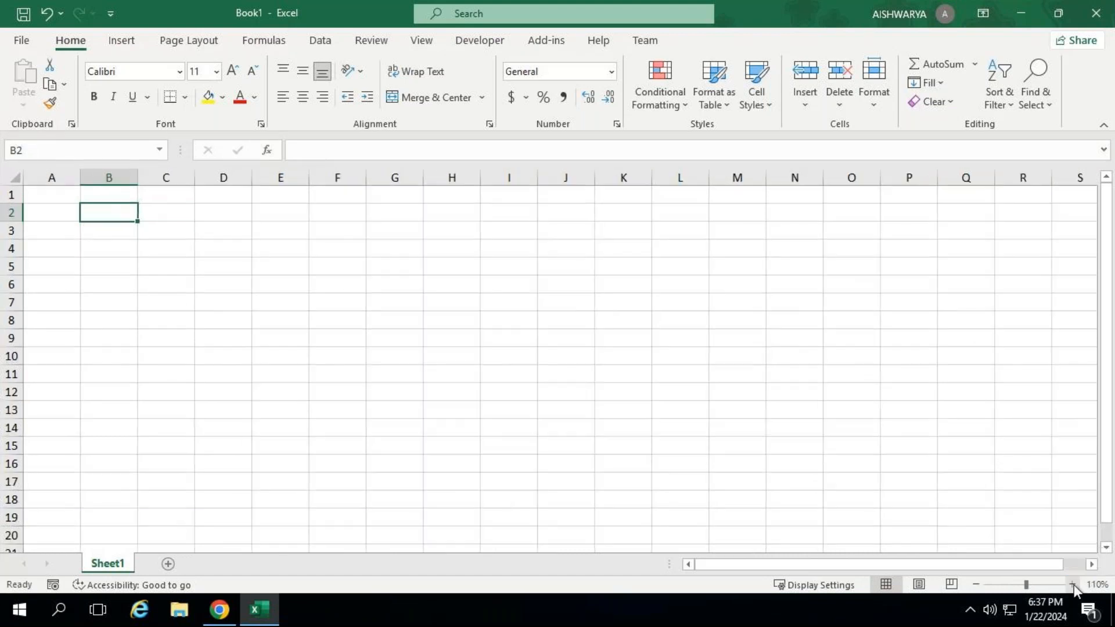
click(1072, 584)
click(1072, 584)
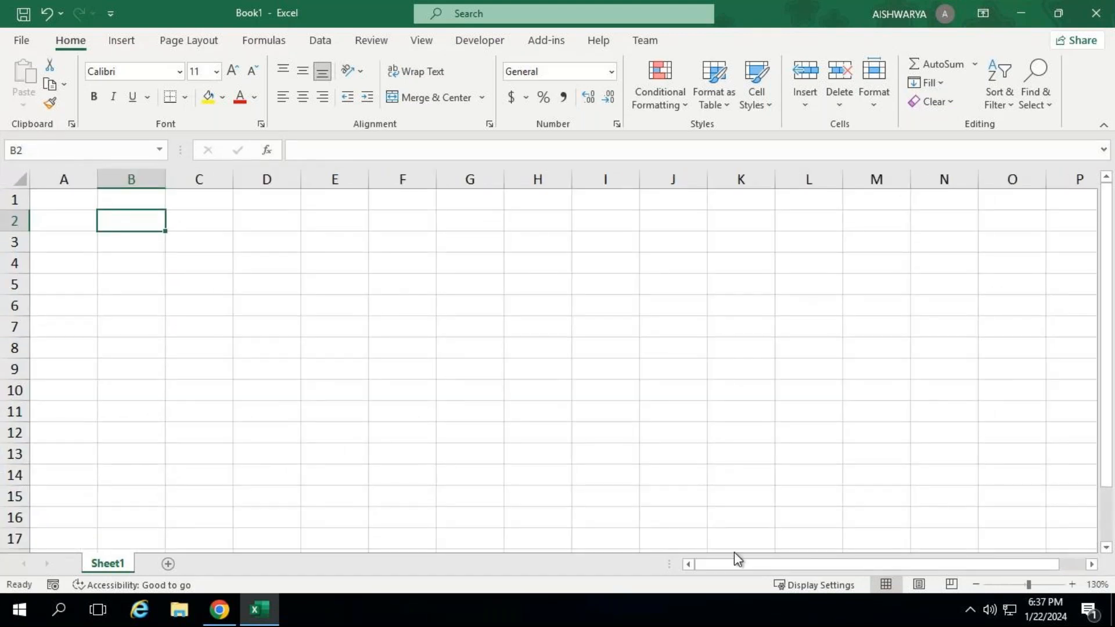
click(72, 124)
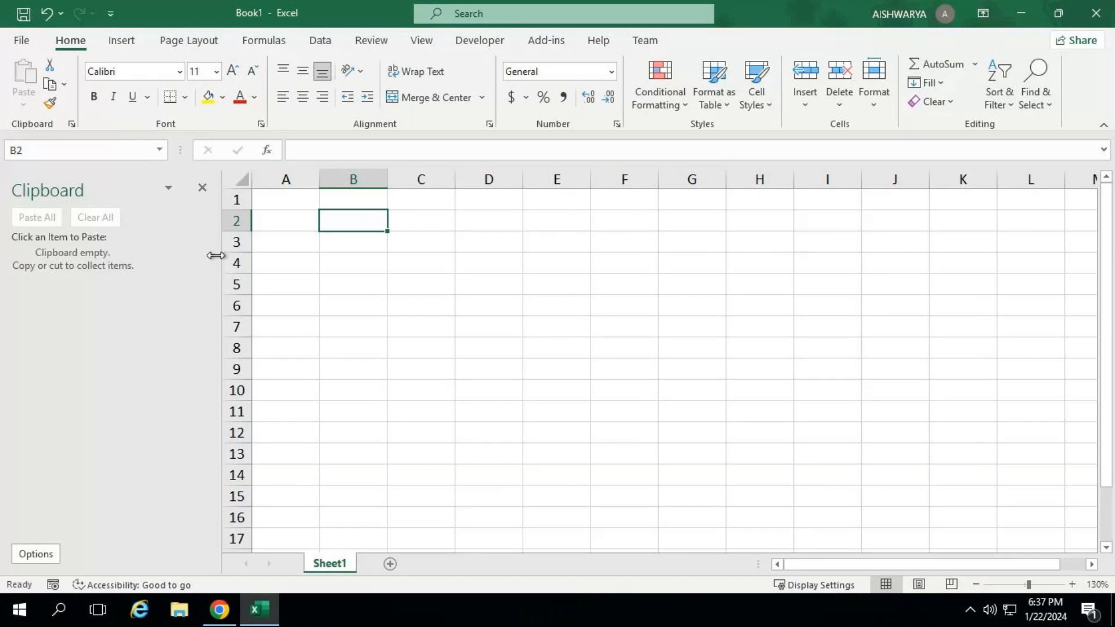
click(202, 186)
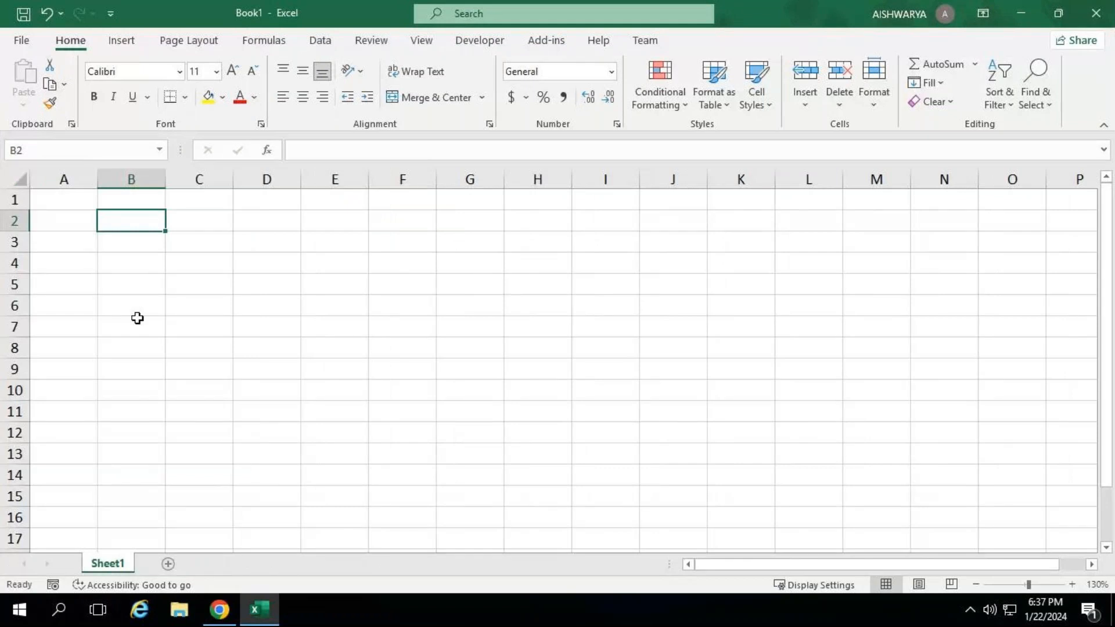
Step: Enter "nict" in cell B2 and "computer" in cell C4
text(nict)
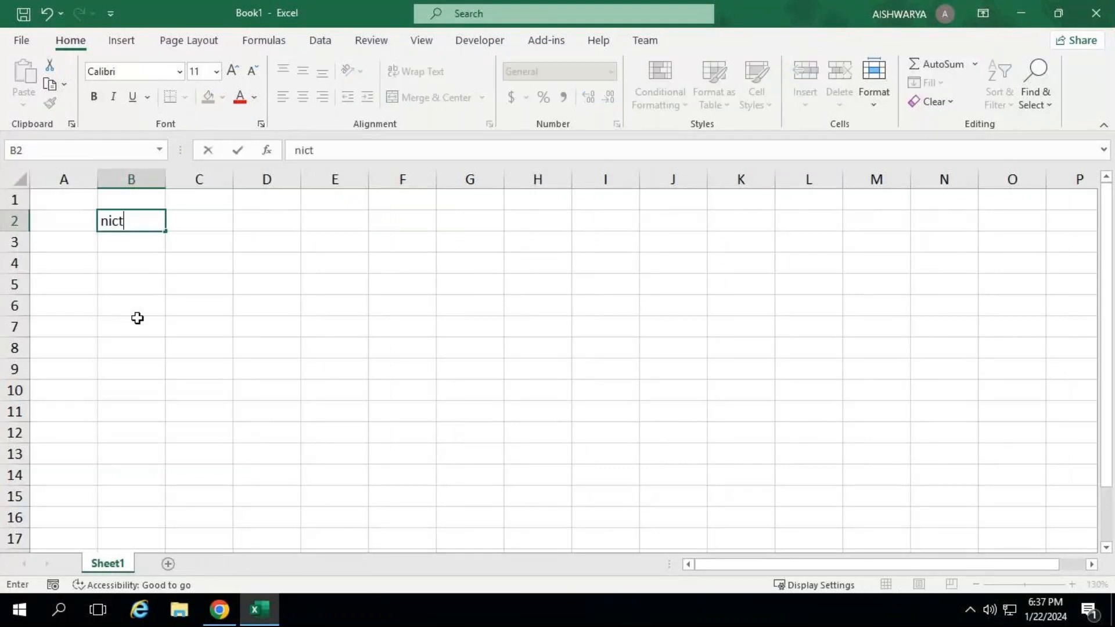
key(Return)
key(Return)
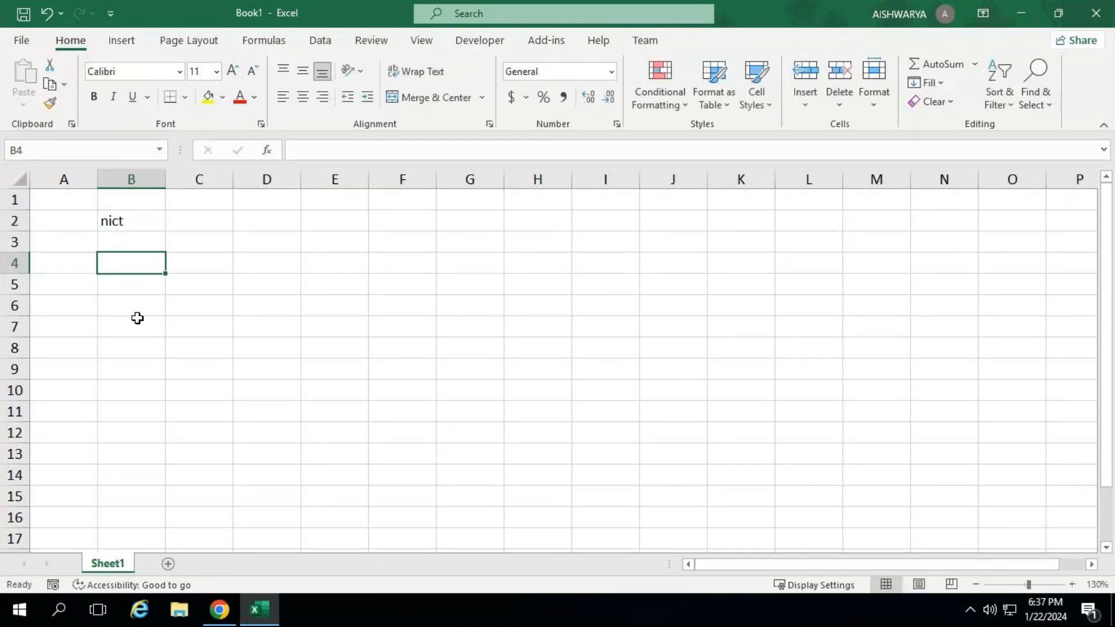
key(Right)
text(computer)
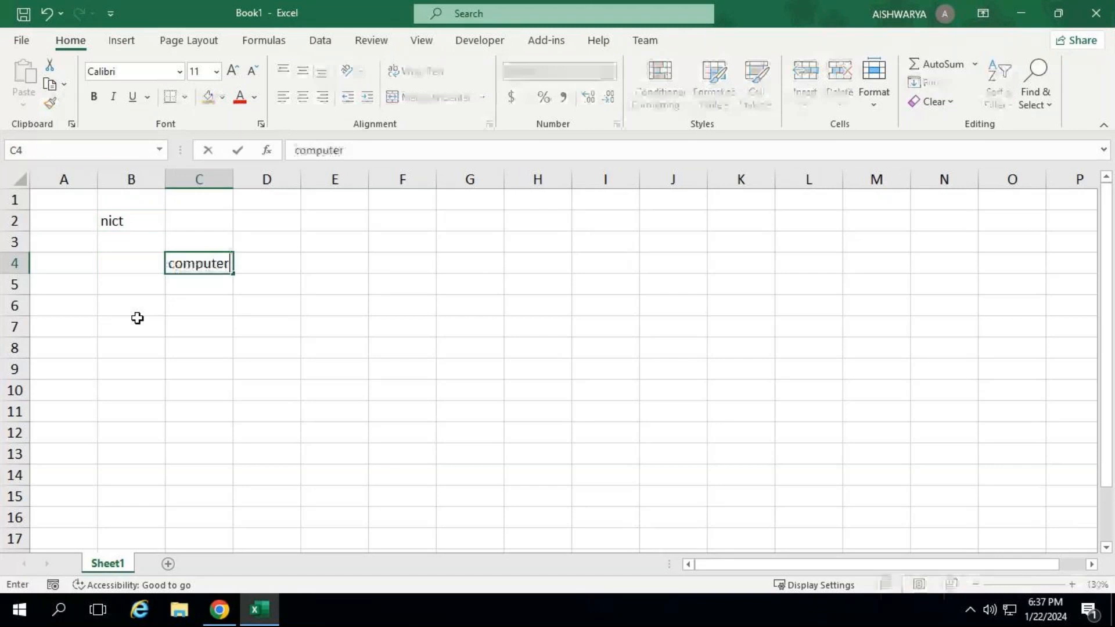
key(ctrl+Return)
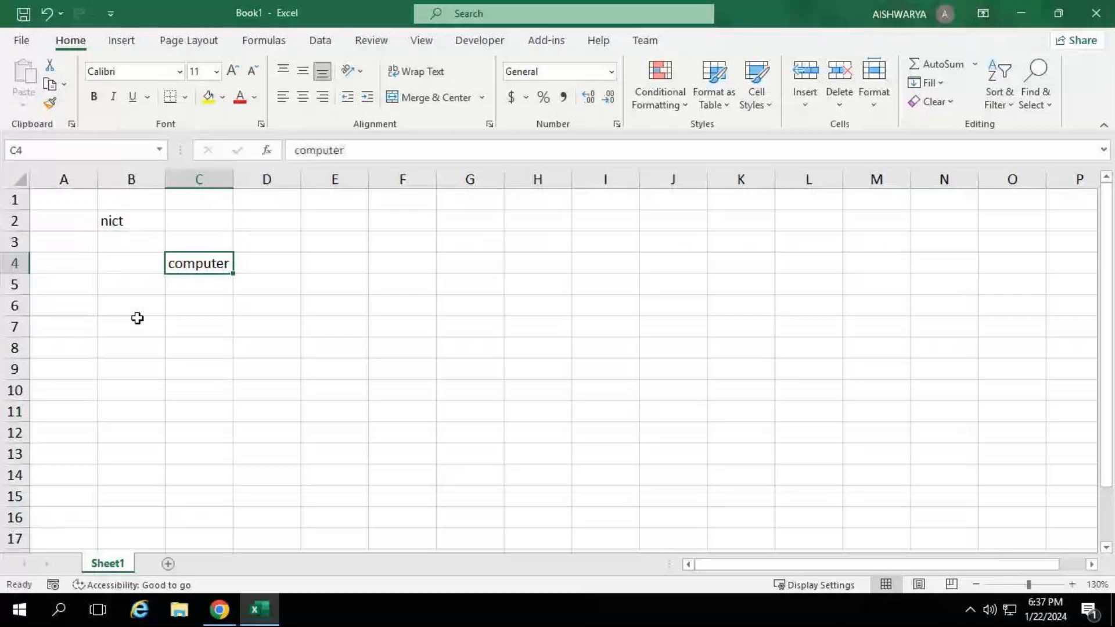
Step: Copy the "computer" cell C4 and the "nict" cell B2 one after the other
key(ctrl+c)
key(Right)
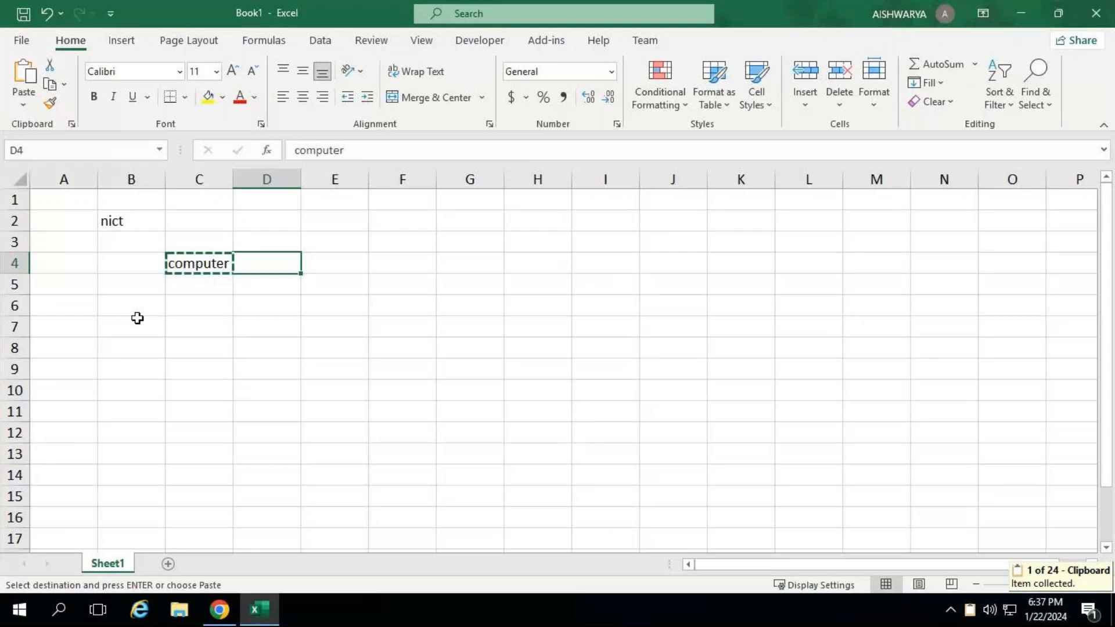
key(Right)
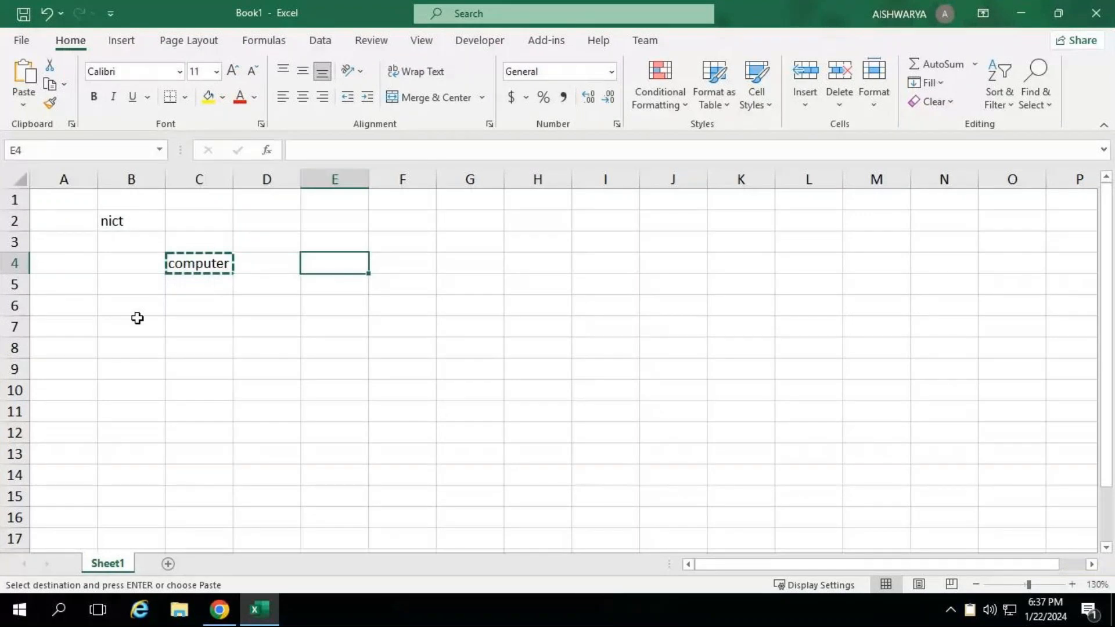
key(Left)
key(Left)
key(Left)
key(Up)
key(Up)
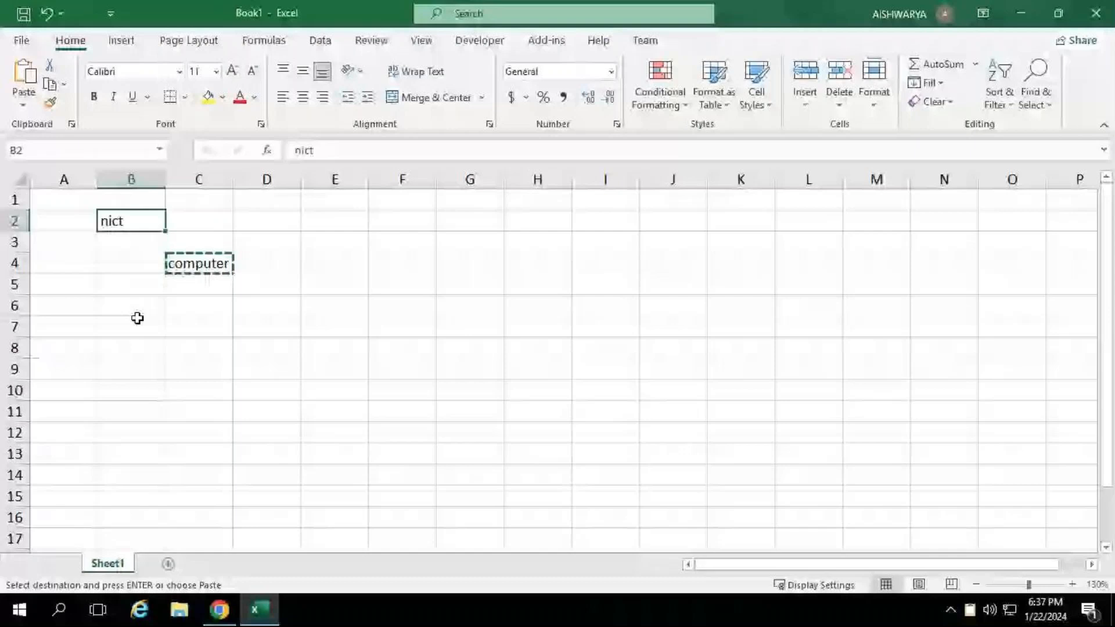
key(ctrl+c)
Step: Paste the copied "nict" into cell F5 and end the copy mode
key(Right)
key(Right)
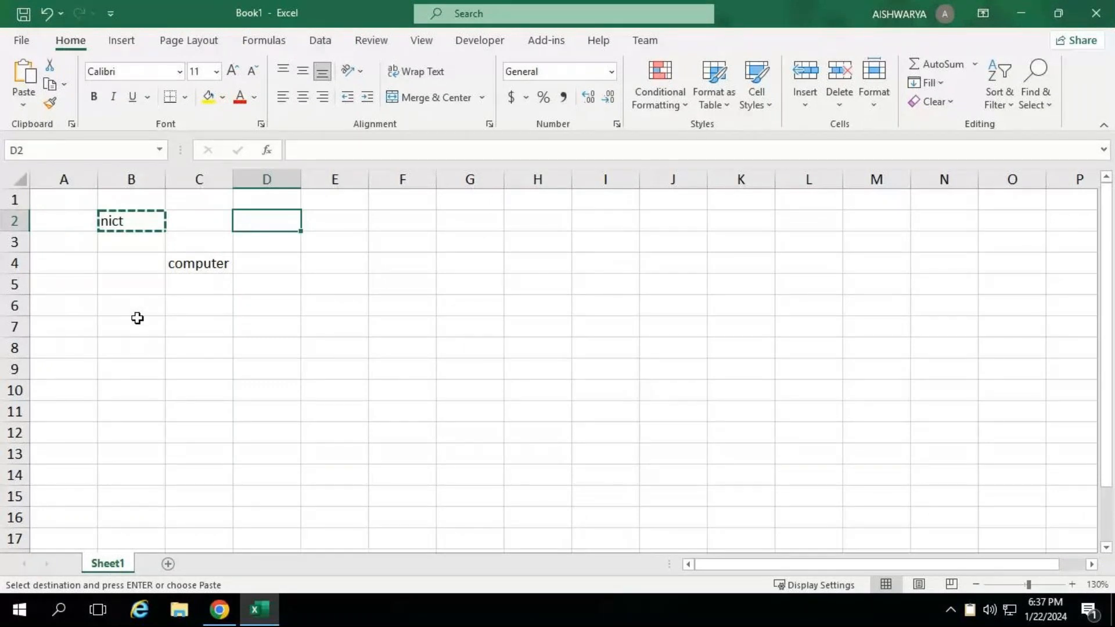
key(Right)
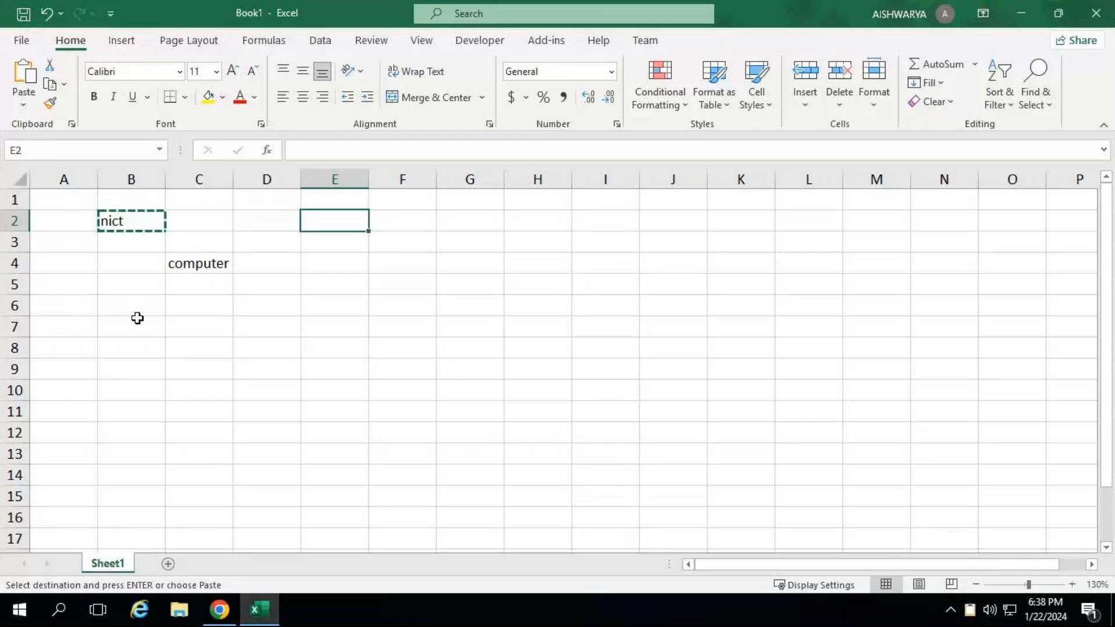
key(Right)
key(Down)
key(Down)
key(Down)
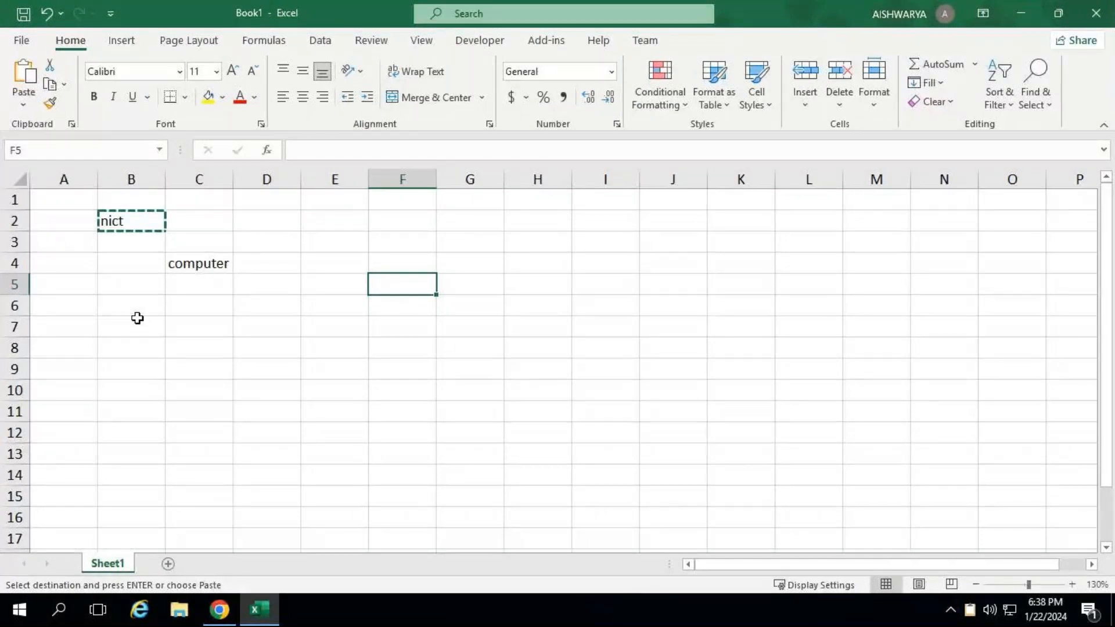
key(ctrl+v)
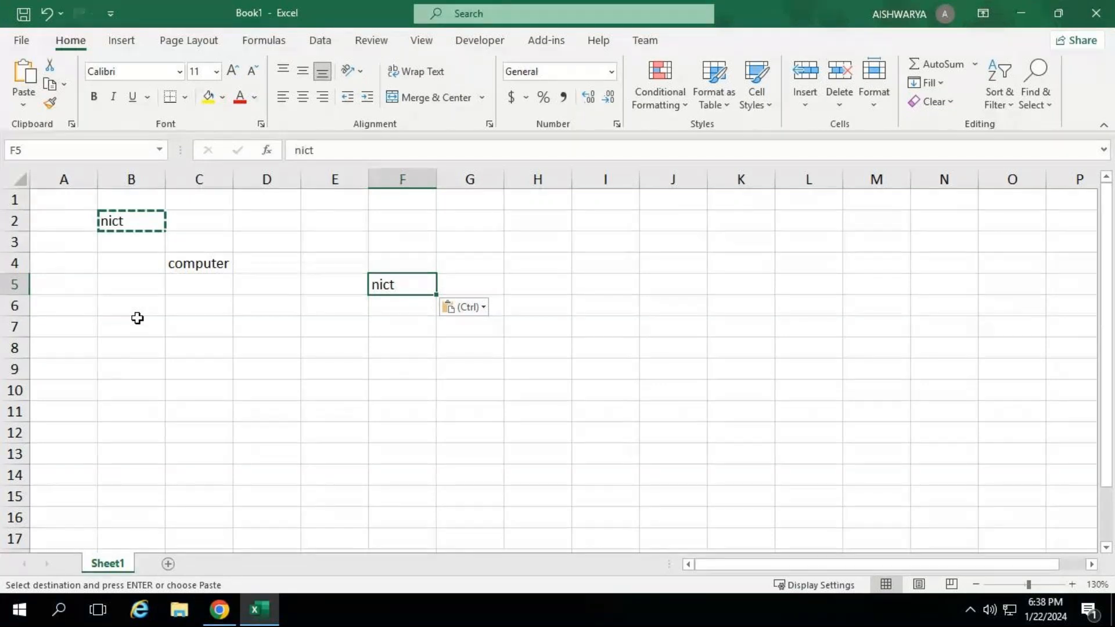
key(Escape)
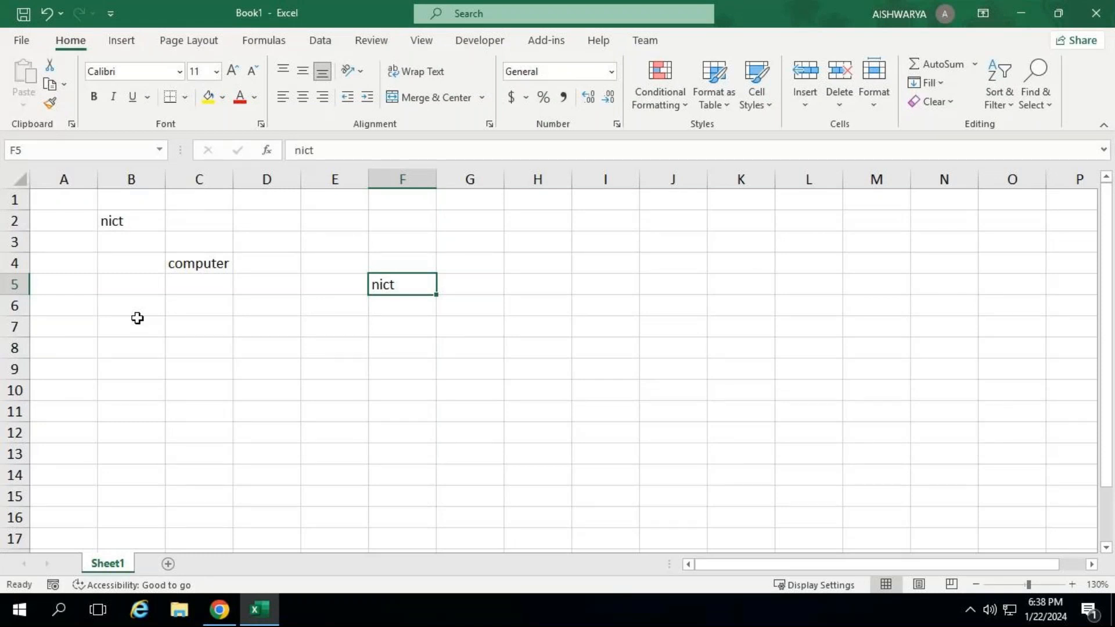
Step: Clear all collected items from the Office Clipboard and delete the contents of B2:G7
click(72, 125)
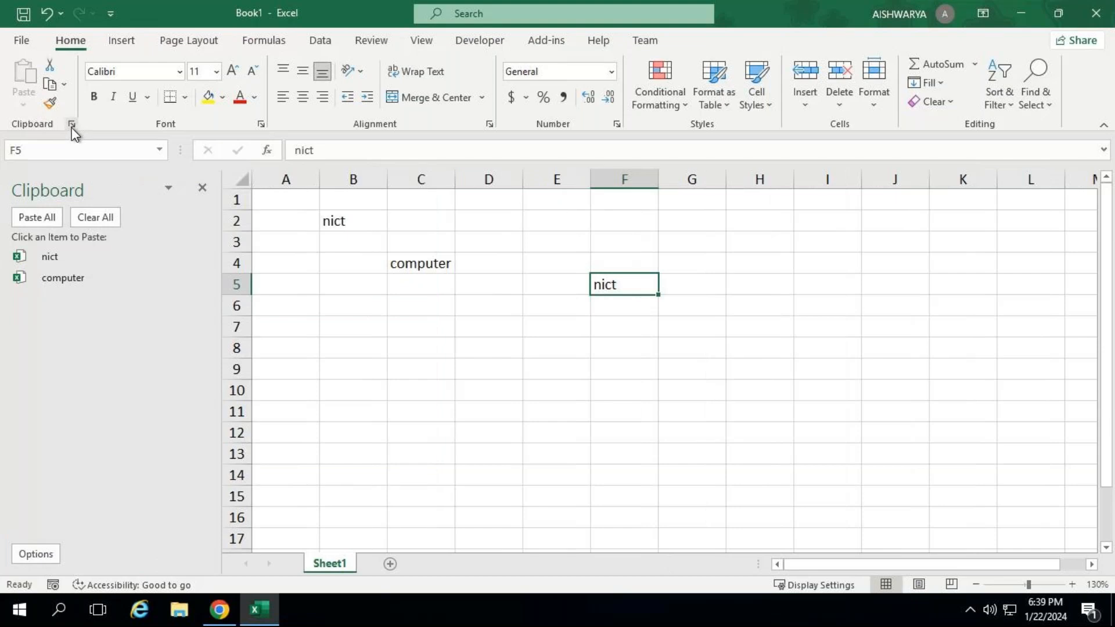
mouse_move(75, 257)
click(99, 219)
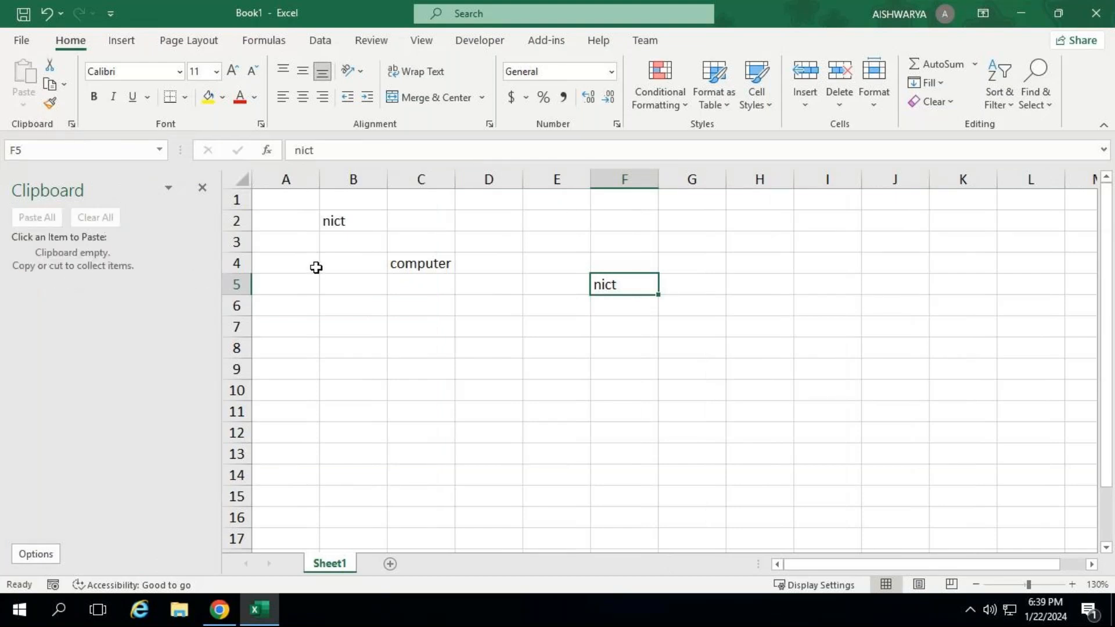
drag(356, 229, 674, 319)
key(Delete)
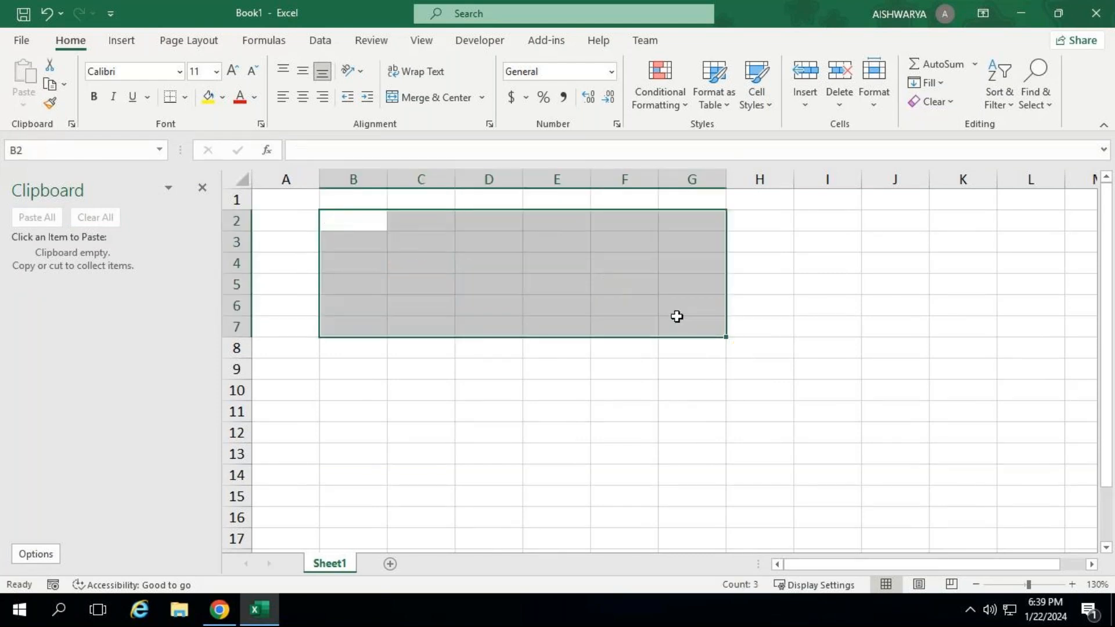
Step: Enter "nict" in cell B2 and "computer" in cell B5
click(378, 216)
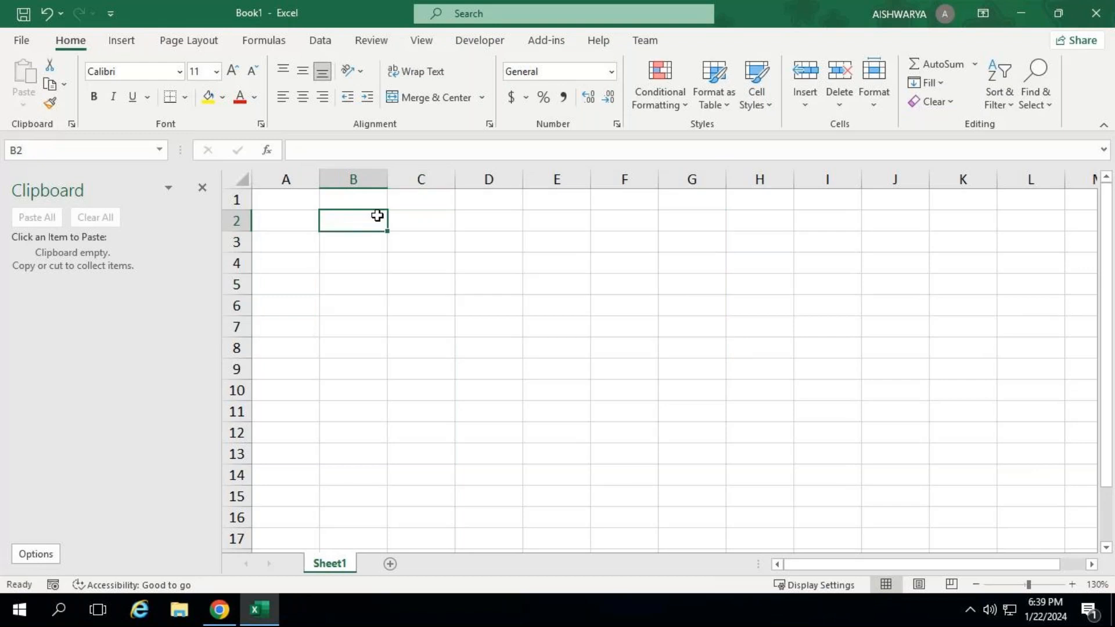
text(nict)
key(Return)
key(Return)
key(Return)
text(computer)
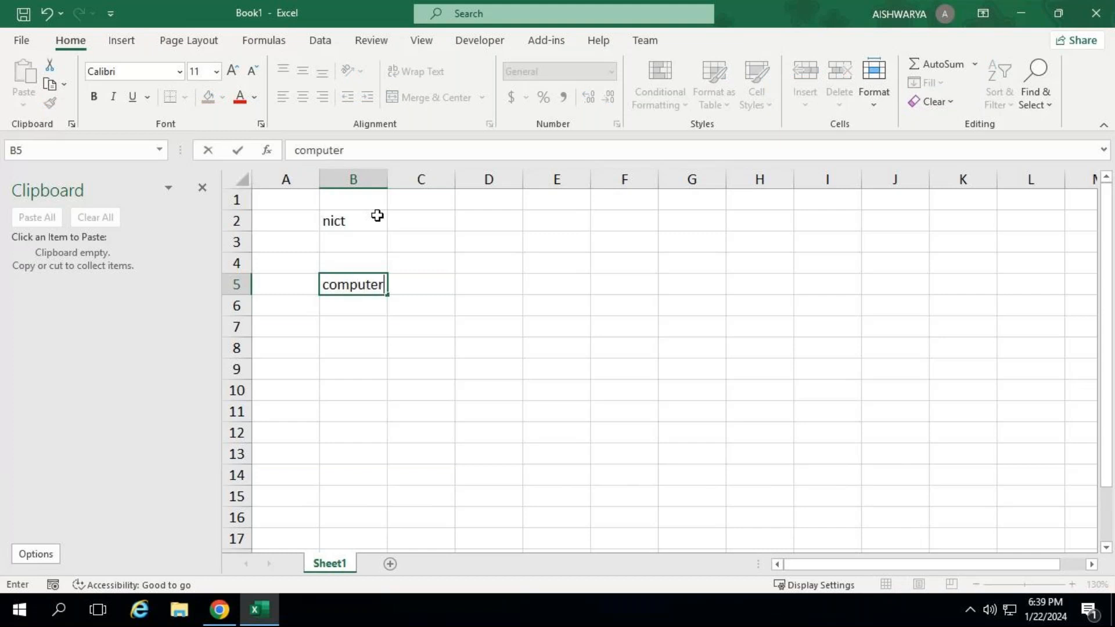
key(Return)
Step: Collect the "computer" cell B5 and the "nict" cell B2 on the Office Clipboard by copying each
key(Up)
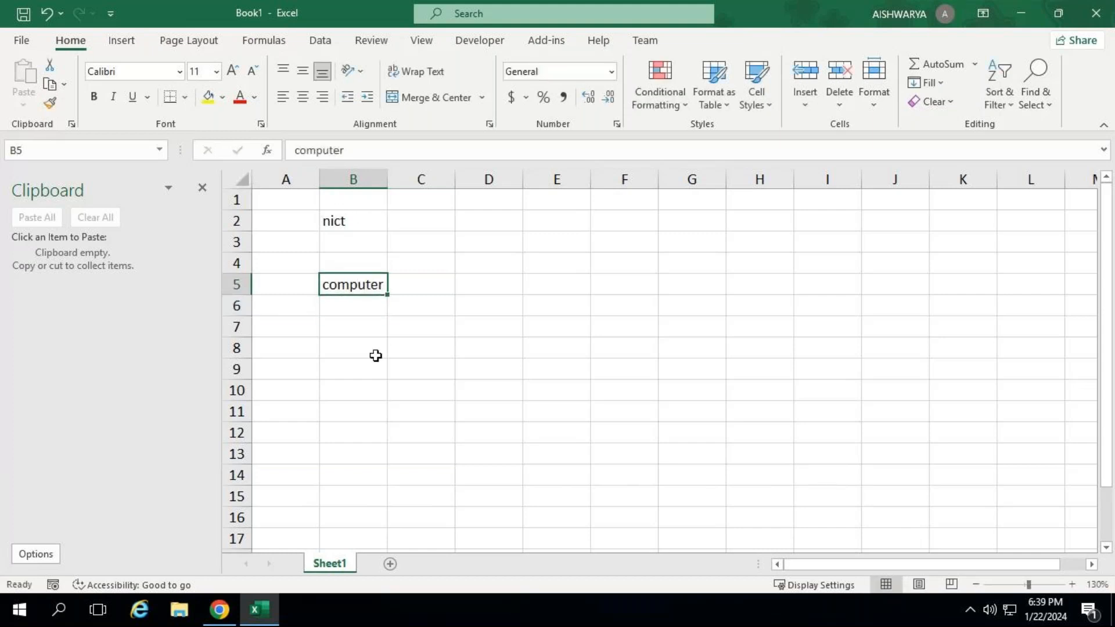
key(ctrl+c)
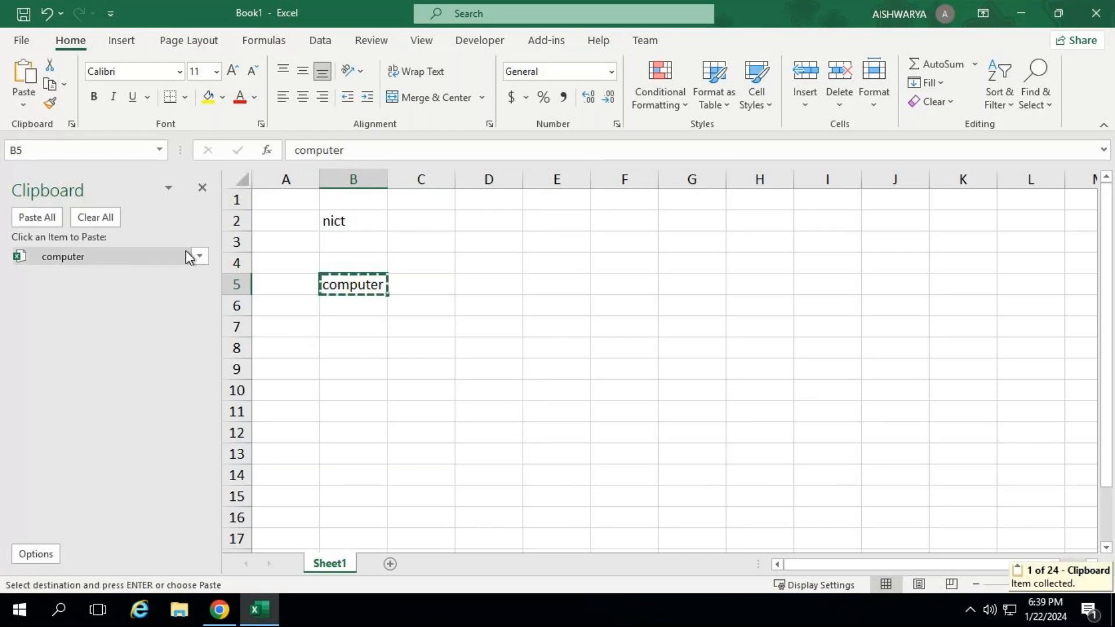
click(335, 220)
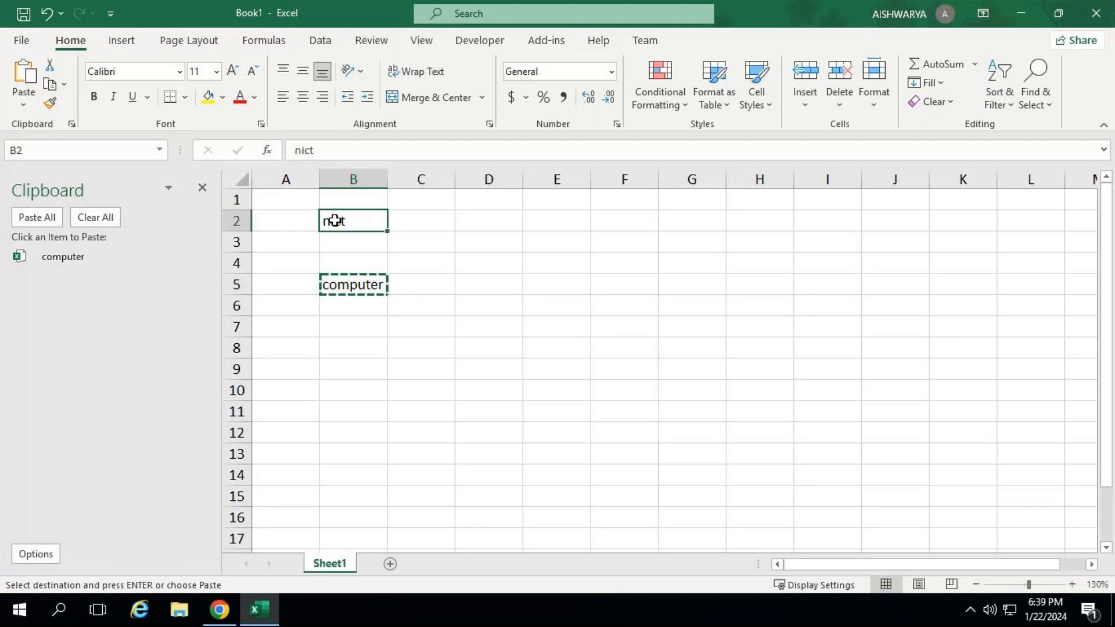
key(ctrl+c)
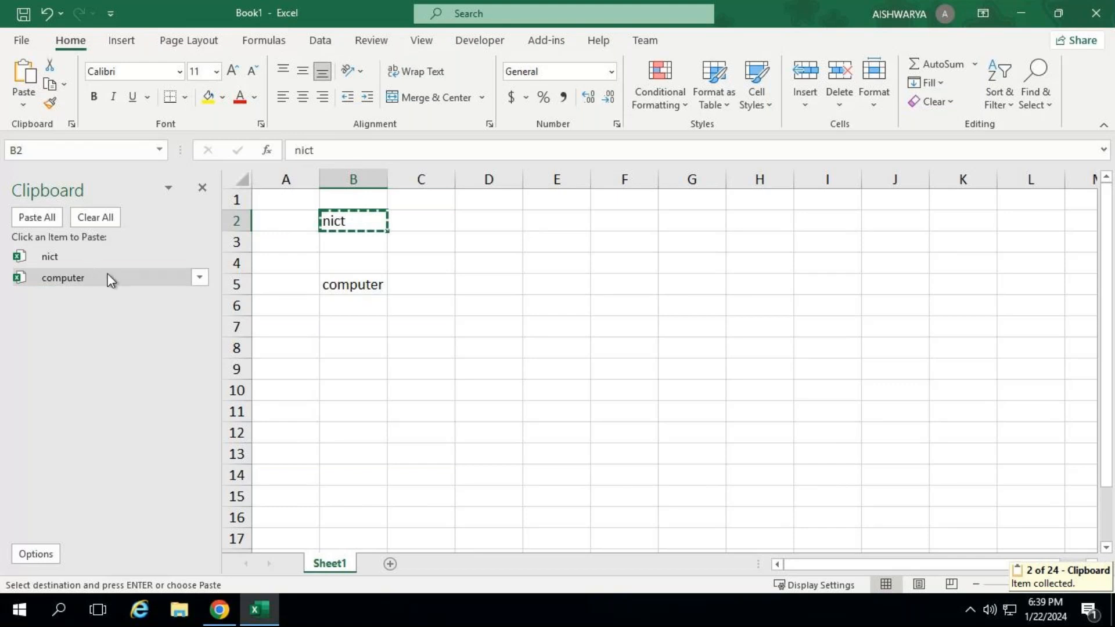
Step: Paste the collected "computer" item from the Office Clipboard into cell F7
click(644, 284)
click(649, 329)
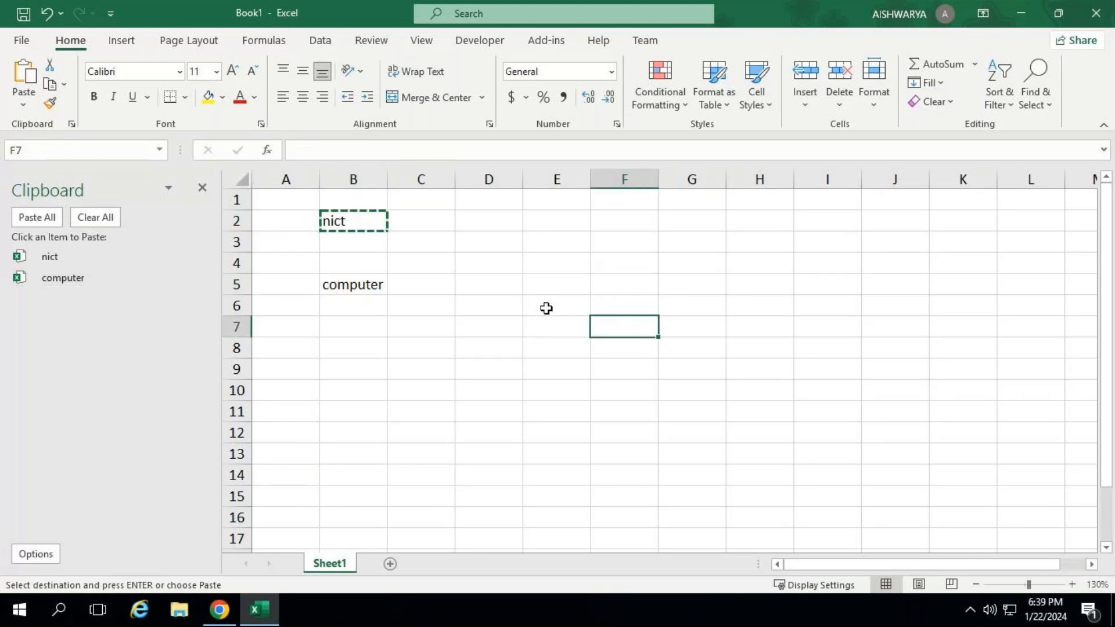
click(63, 278)
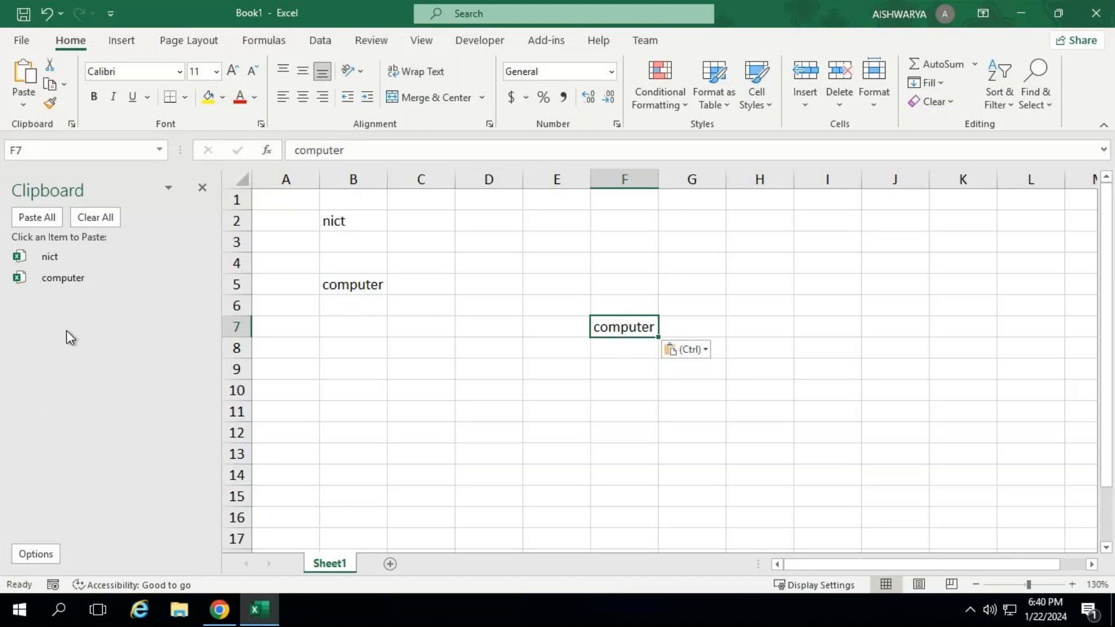
click(750, 327)
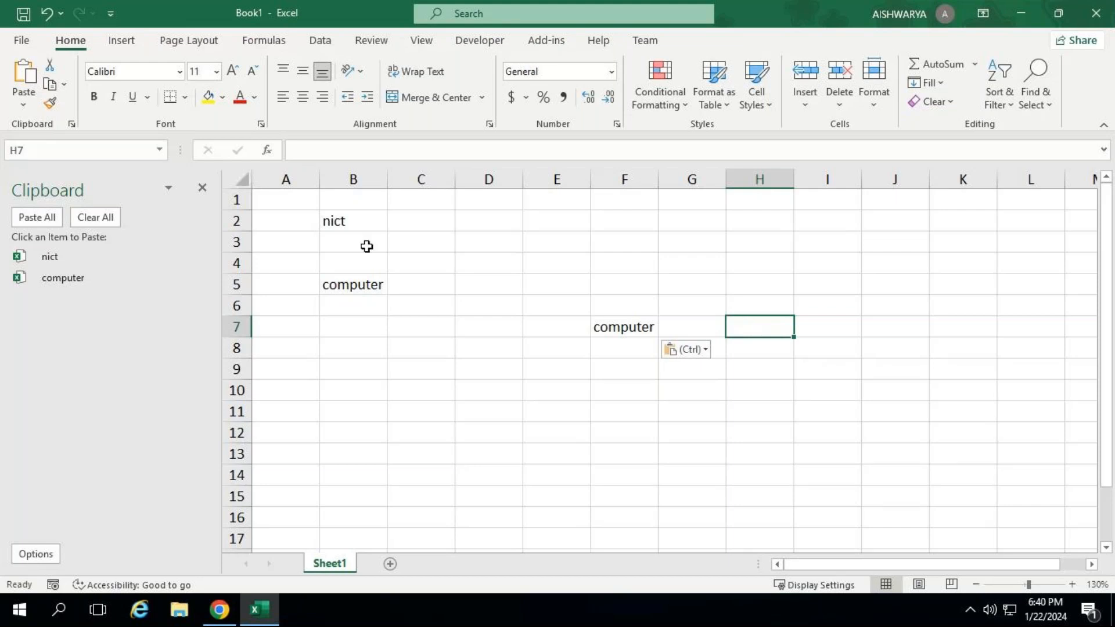
click(353, 223)
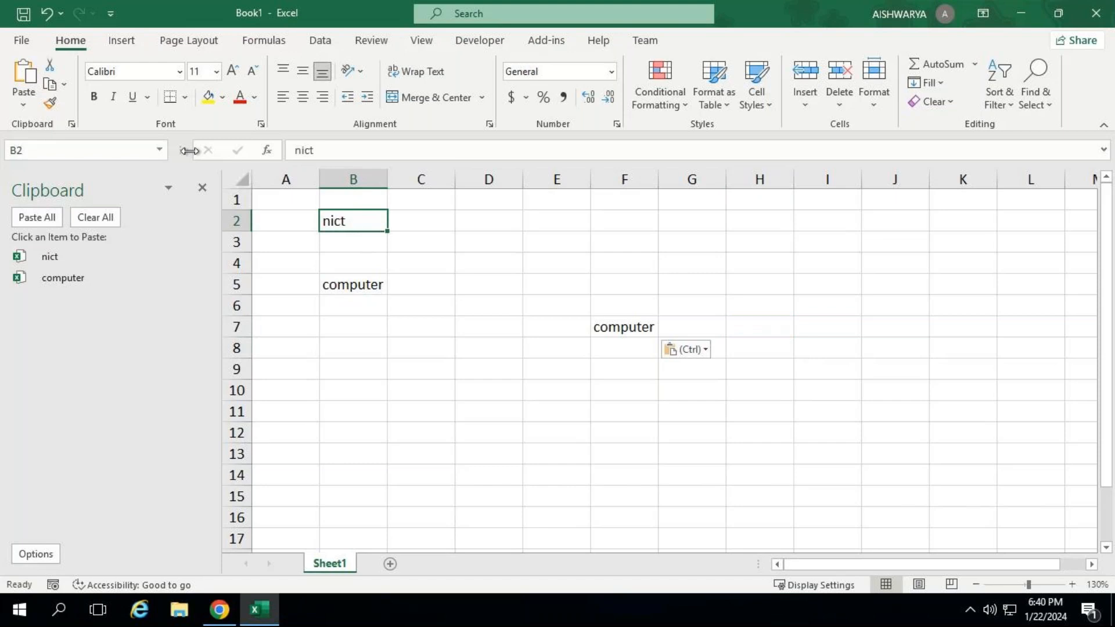
click(437, 242)
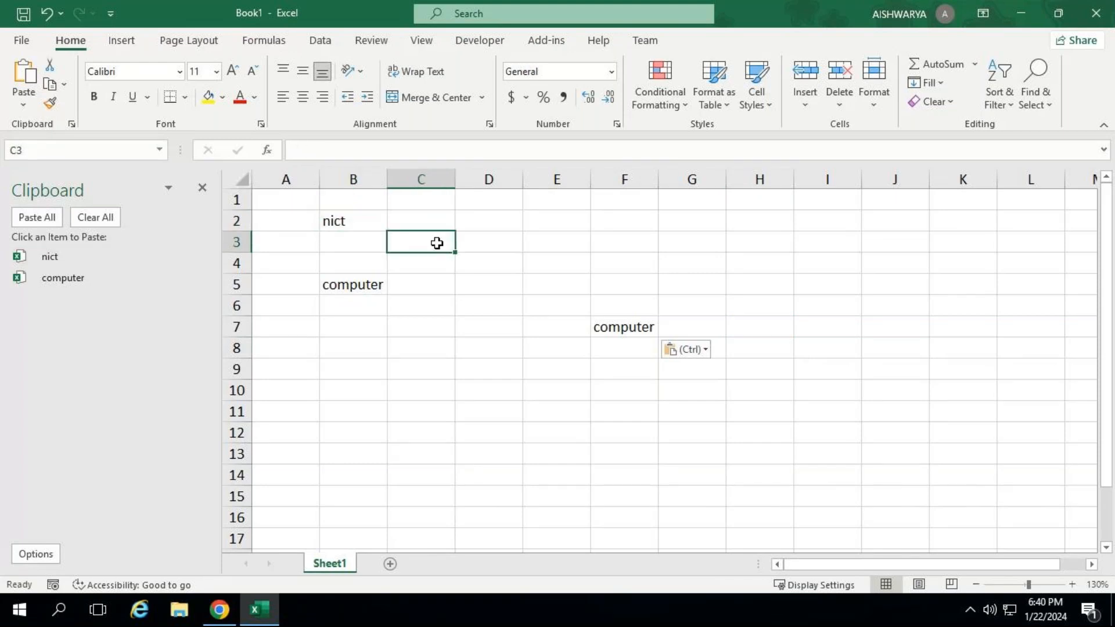
Step: Enter "education" in cell C3 and copy that cell to the Office Clipboard
text(education)
key(Return)
click(436, 243)
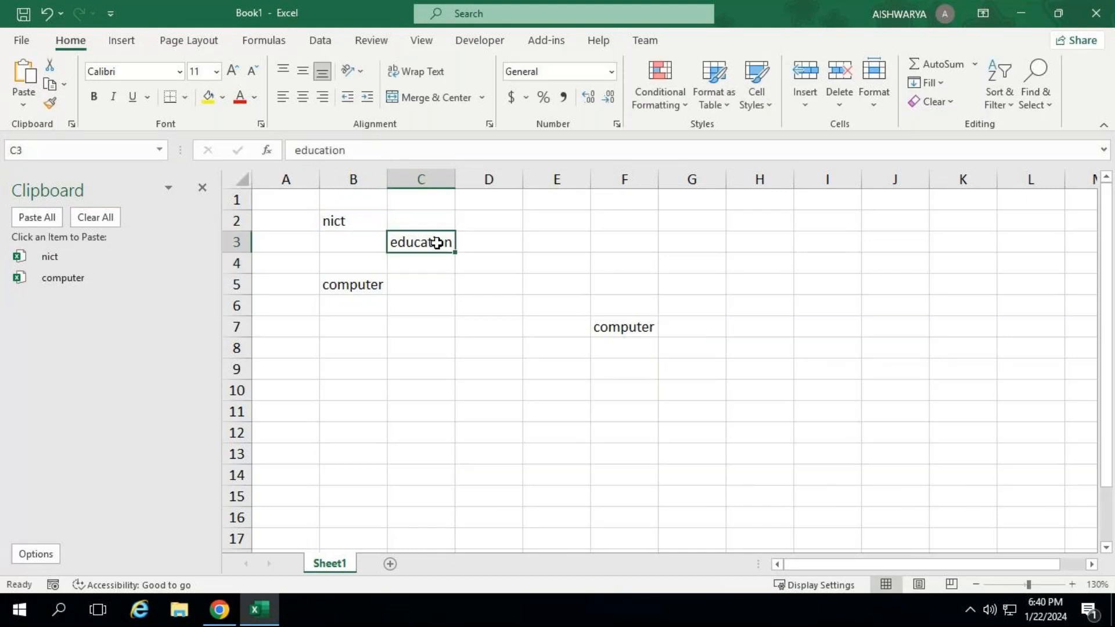
click(52, 65)
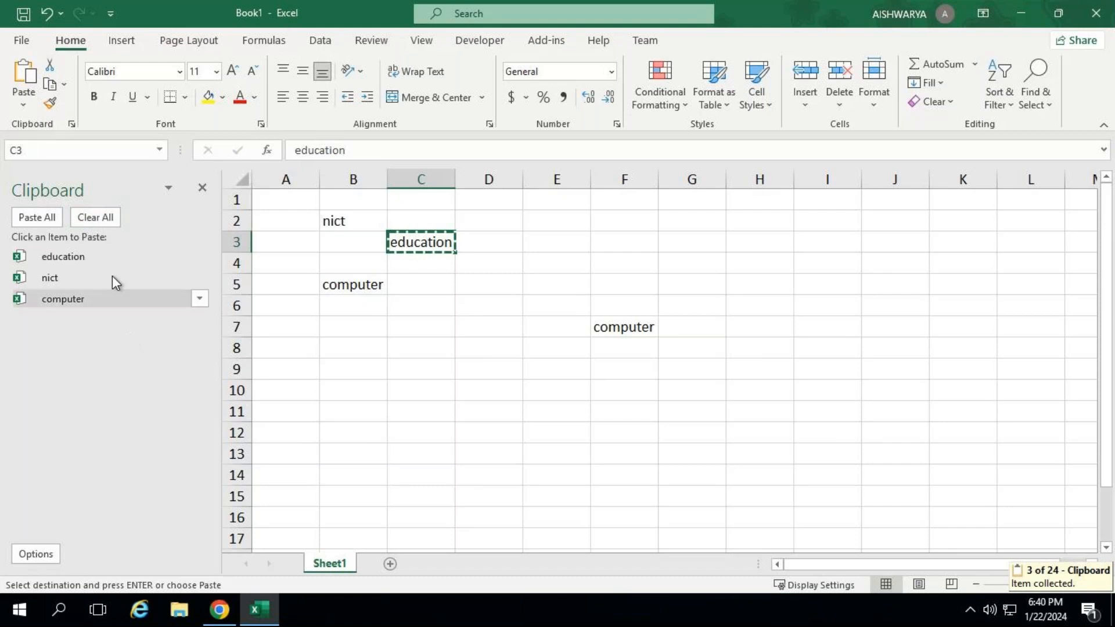
Step: Paste the collected "computer" item into cell G11 and the "education" item into cell J5 from the Office Clipboard
click(635, 434)
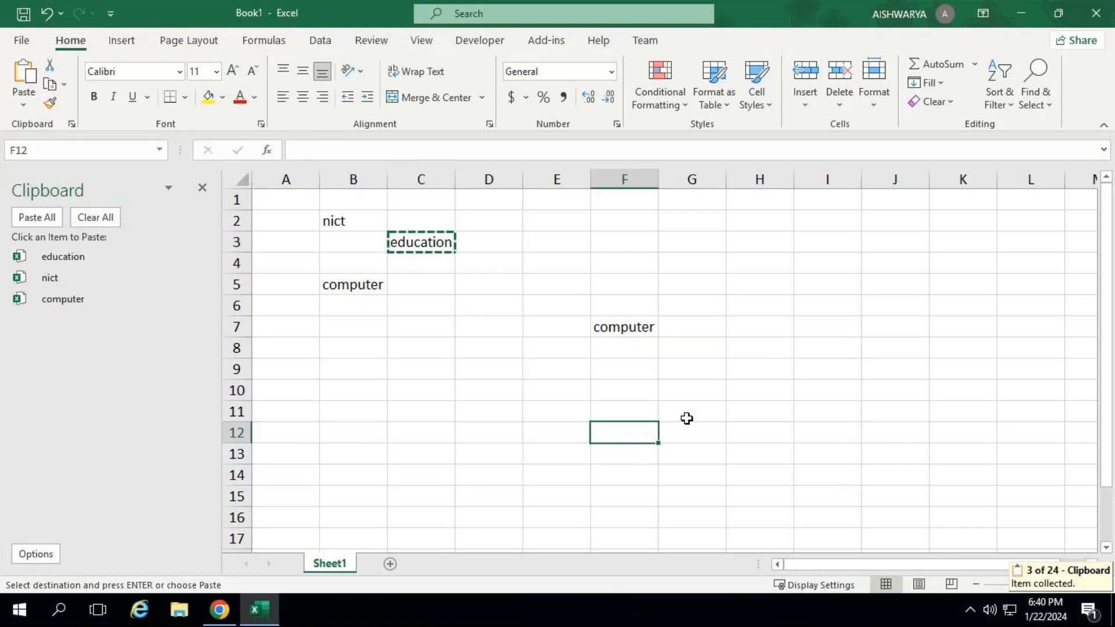
click(705, 411)
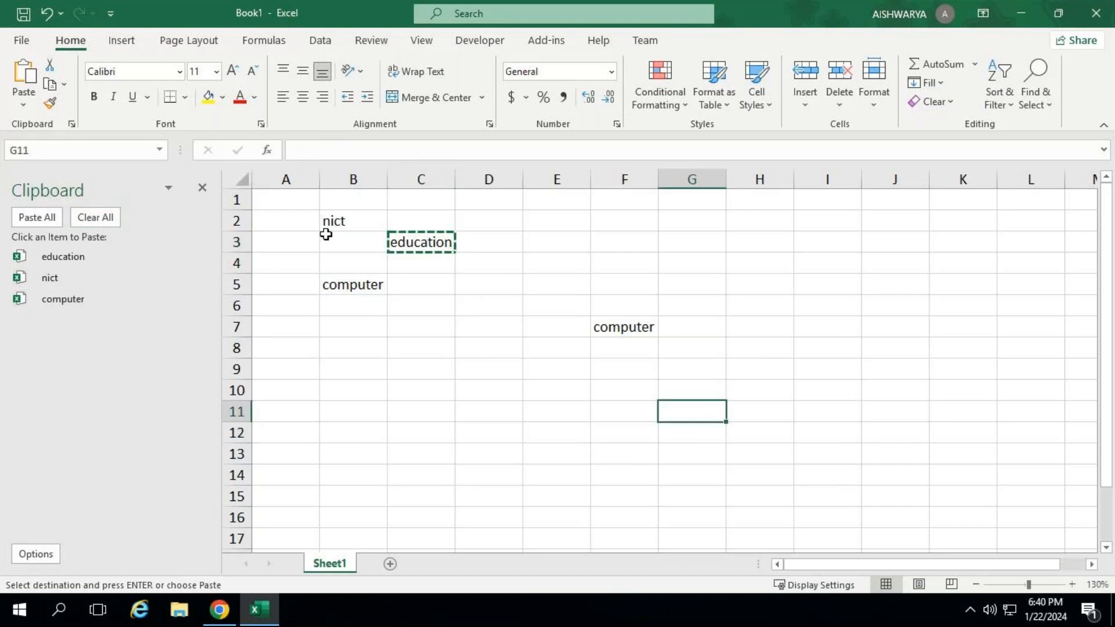
click(131, 296)
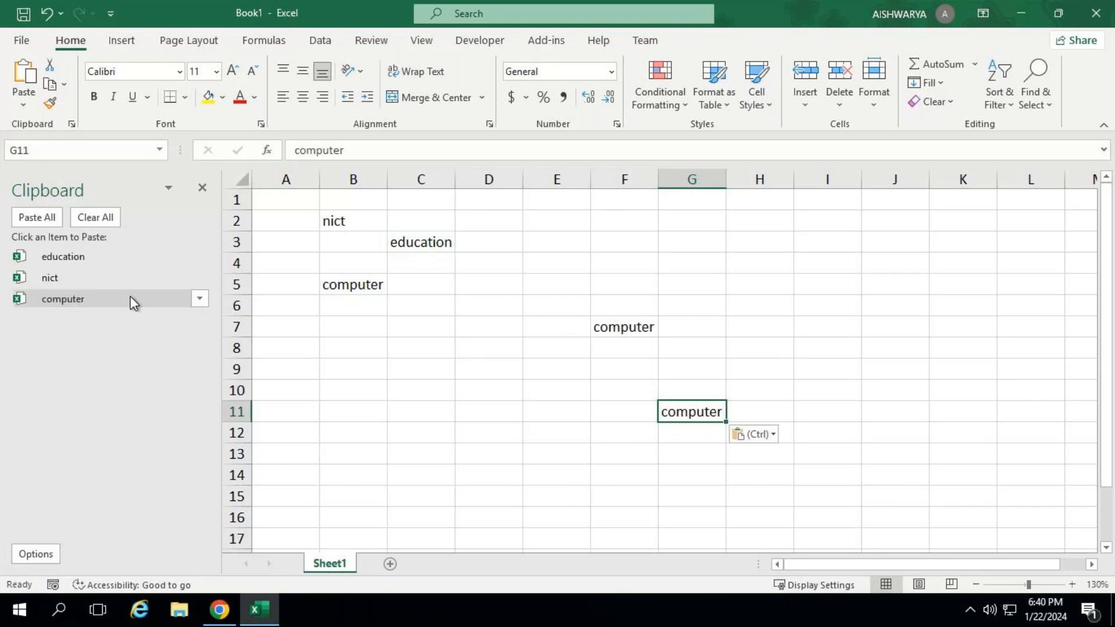
click(872, 276)
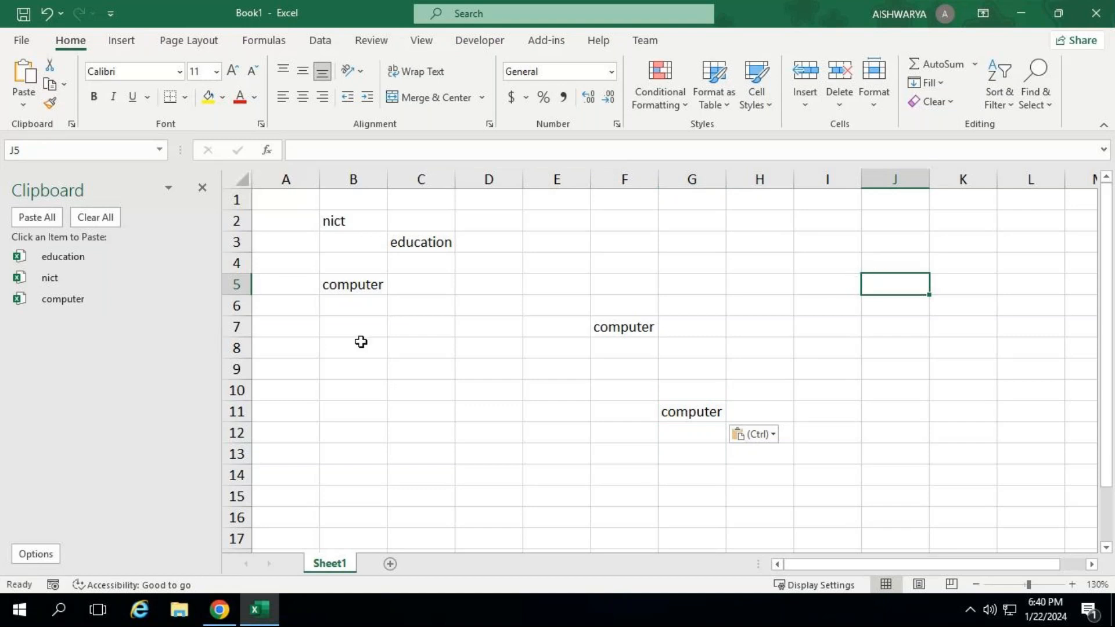
click(61, 256)
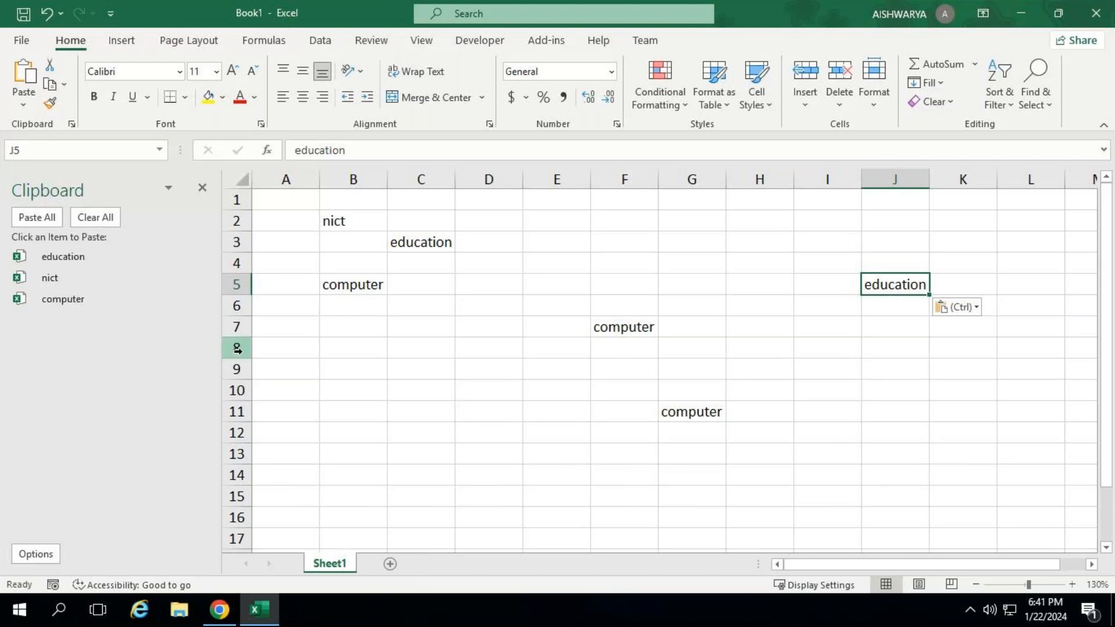
Step: Hide the Office Clipboard pane and show it again
click(204, 189)
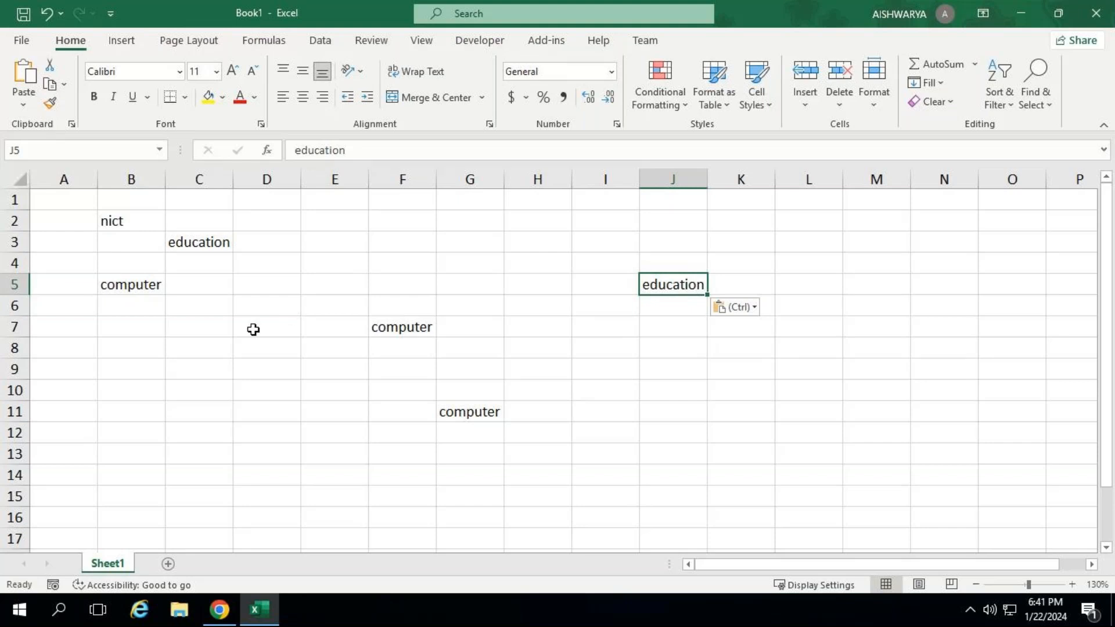
click(49, 152)
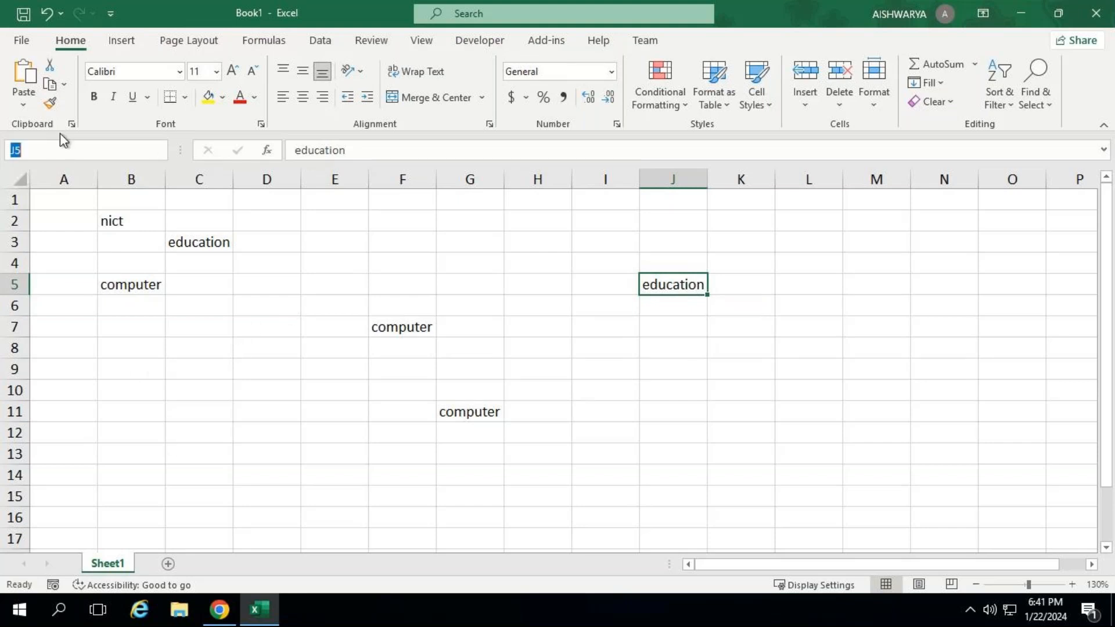
click(71, 124)
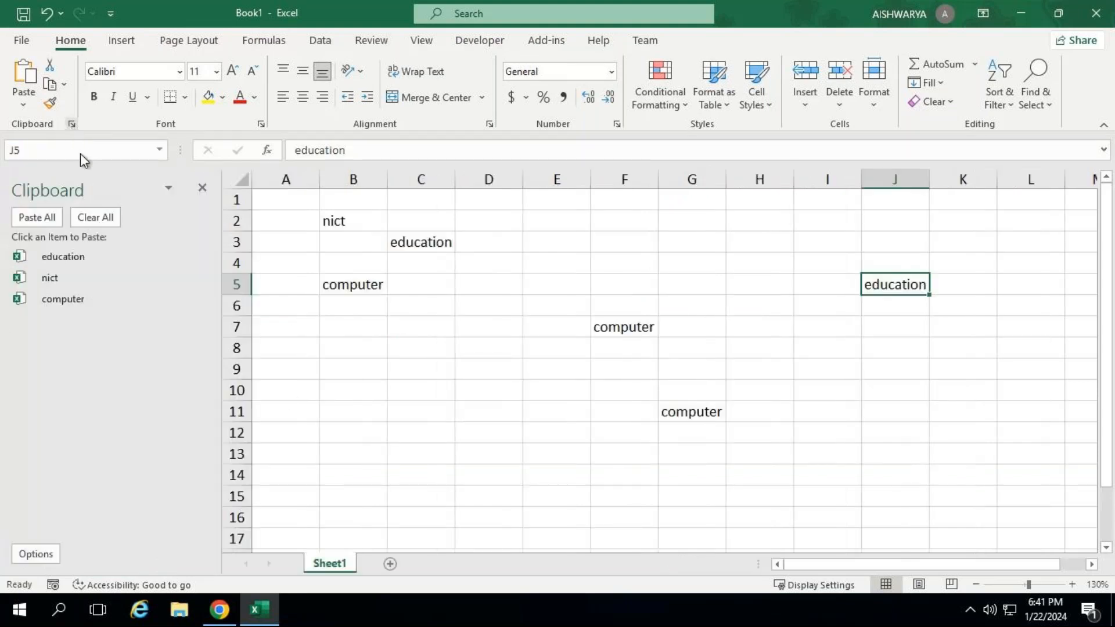
Step: Launch Word with the Run command "winword", create a blank document and show its Office Clipboard pane
click(894, 341)
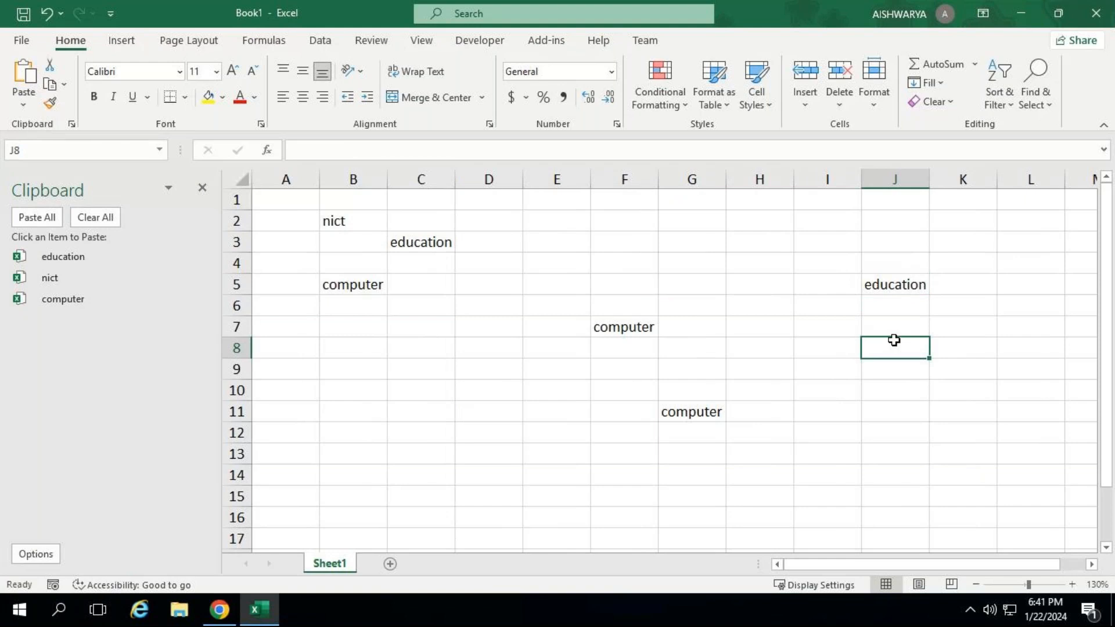
key(super+r)
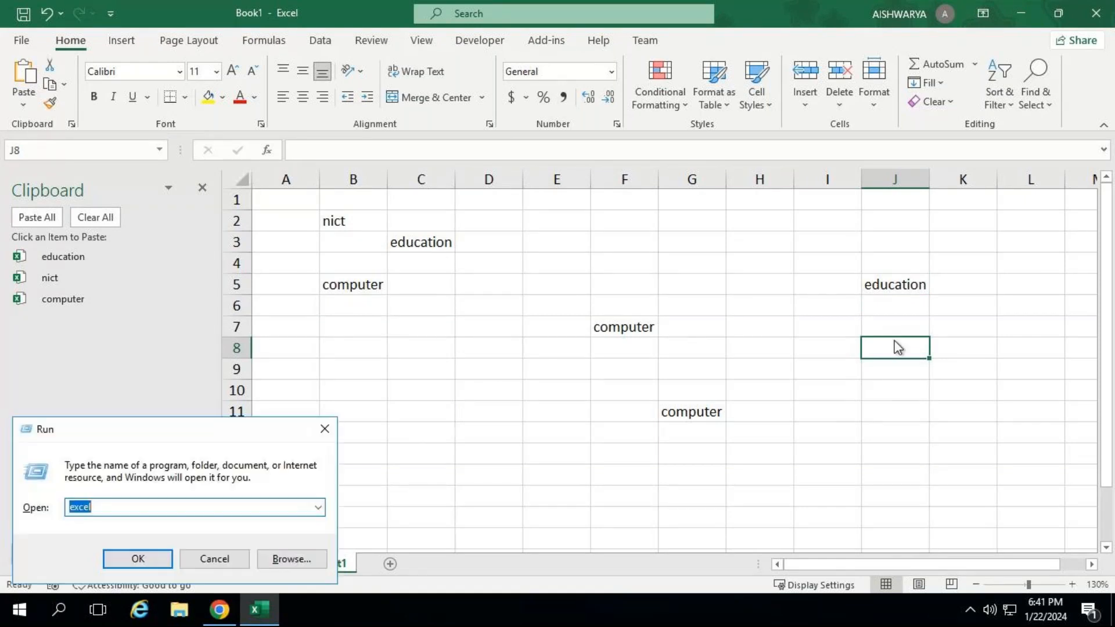
text(winword)
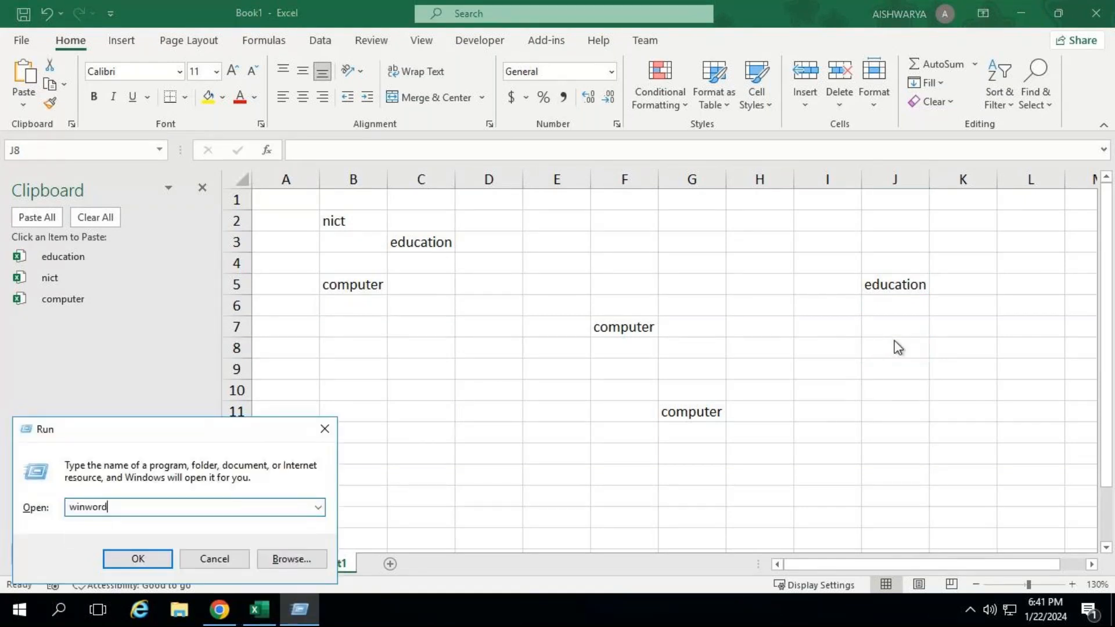
key(Return)
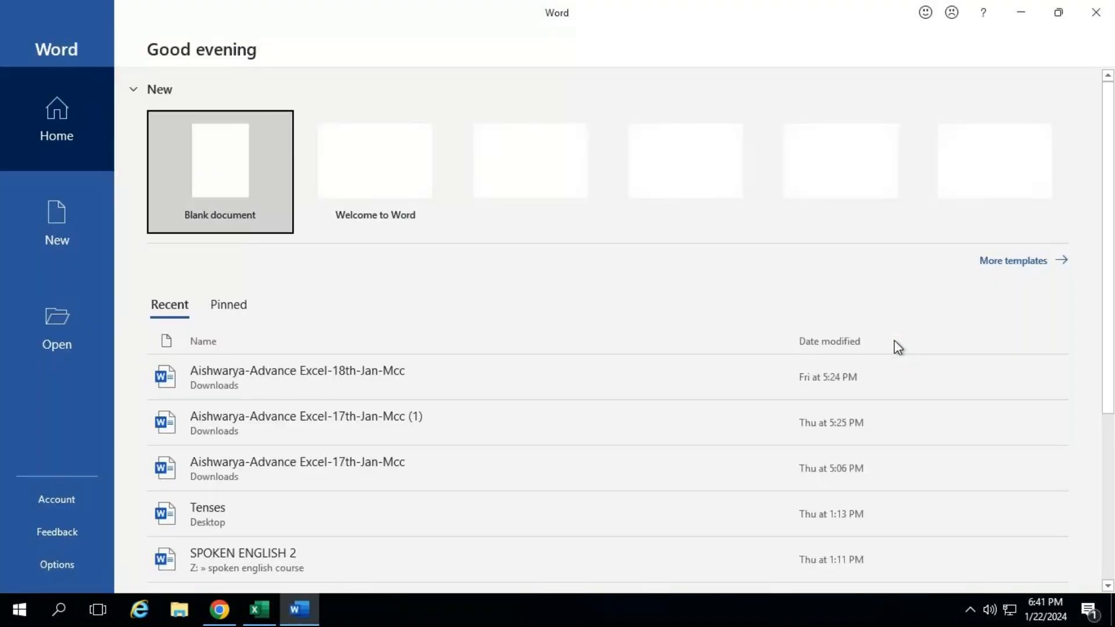
key(Return)
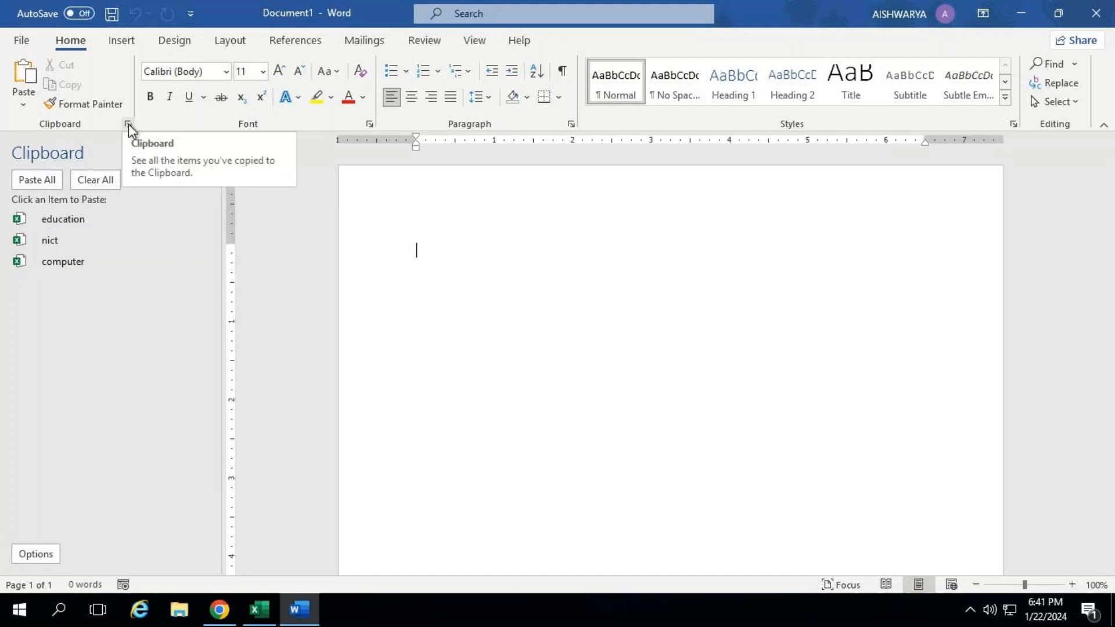
Step: Paste the collected "computer", "nict" and "education" items one after another into the blank Word document
click(76, 265)
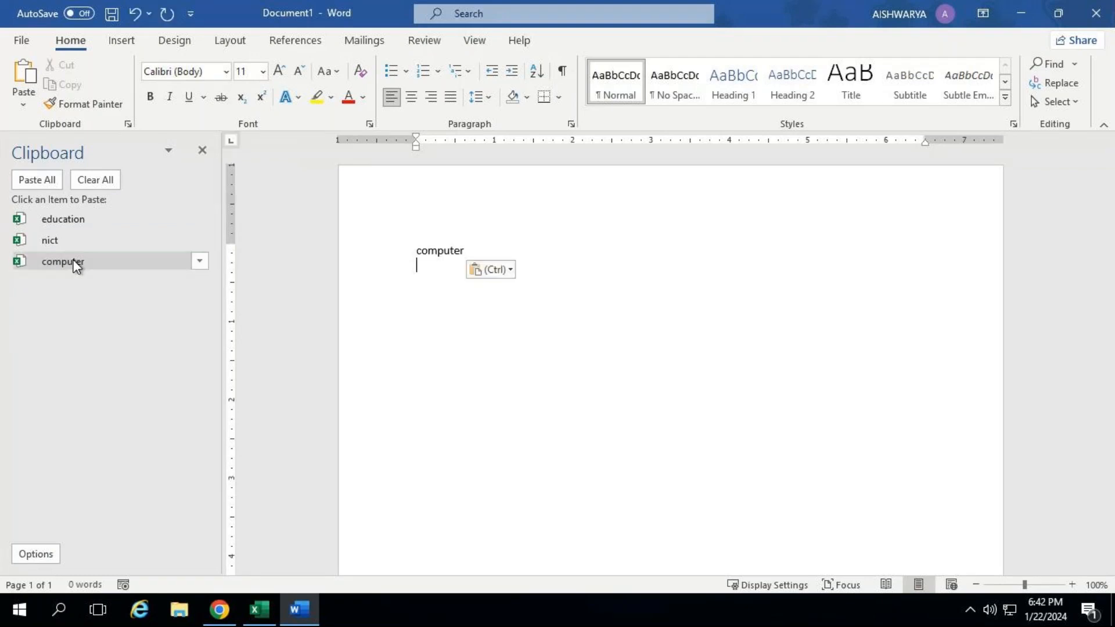
click(66, 238)
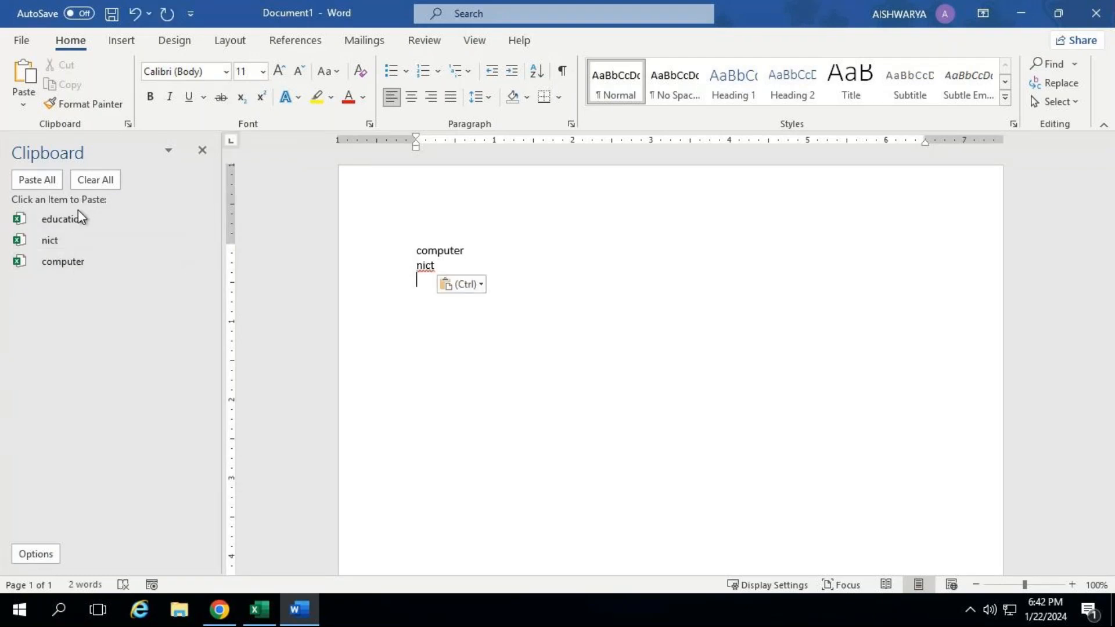
click(78, 214)
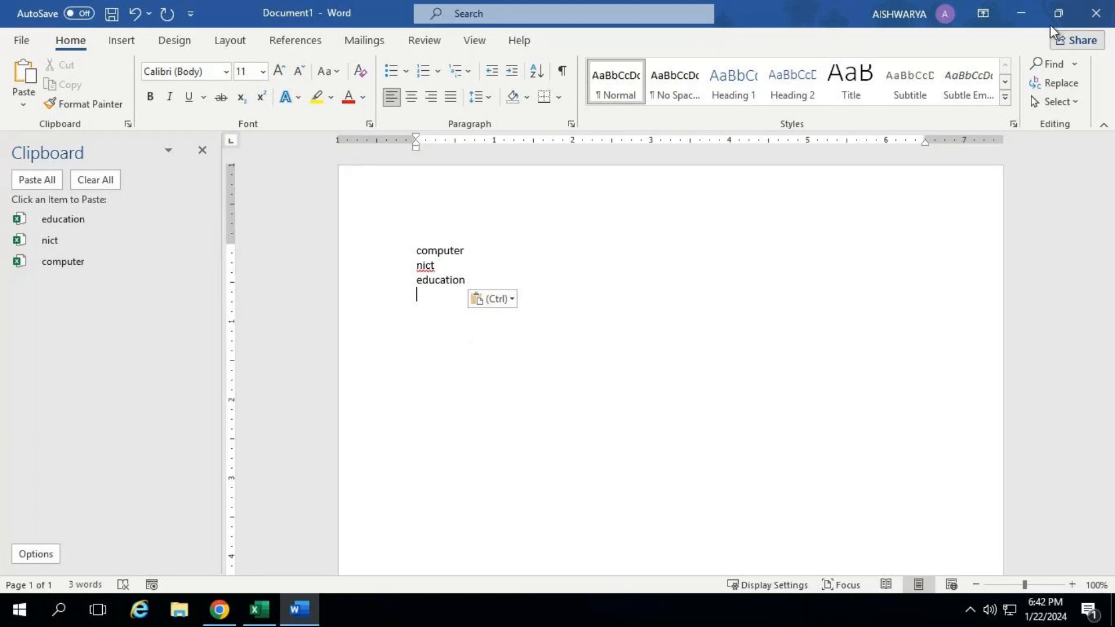
Step: Close the Word document without saving, return to the Excel workbook and hide its Office Clipboard pane
click(1099, 17)
key(Tab)
key(Return)
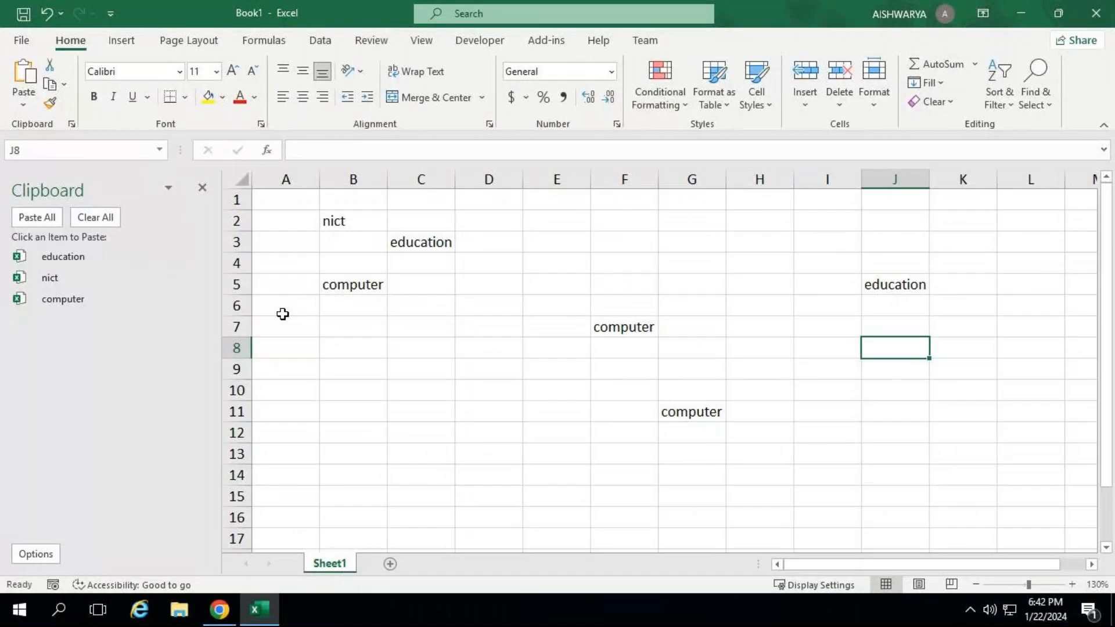
click(202, 187)
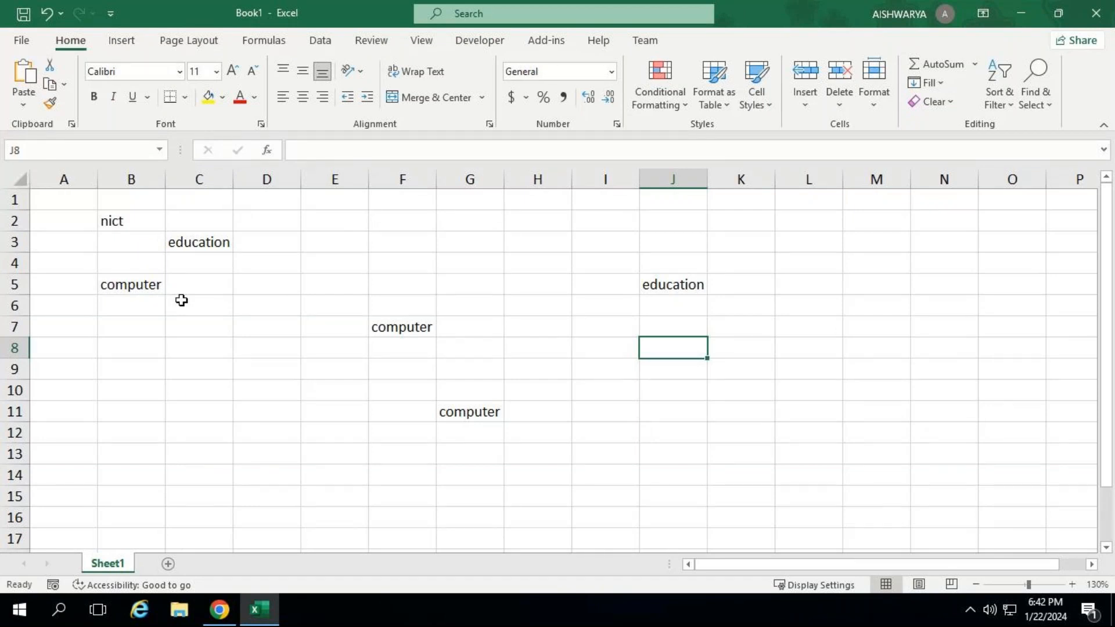
Step: Copy the "nict" cell B2 and paste it into cells G3, I10 and L9 with the regular Paste command
click(129, 211)
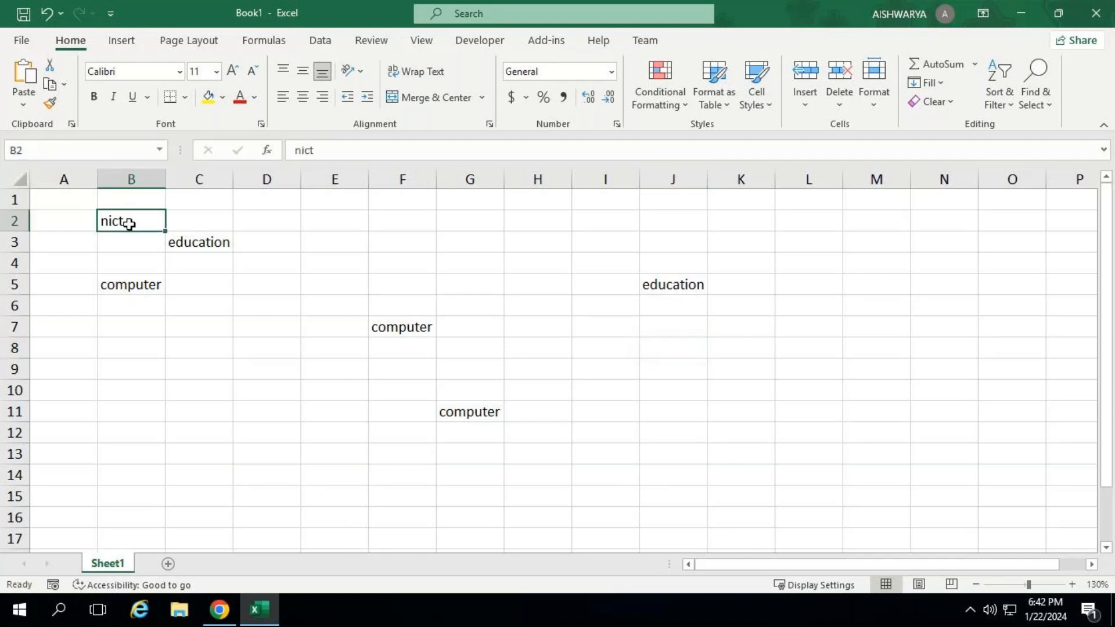
click(51, 85)
click(460, 242)
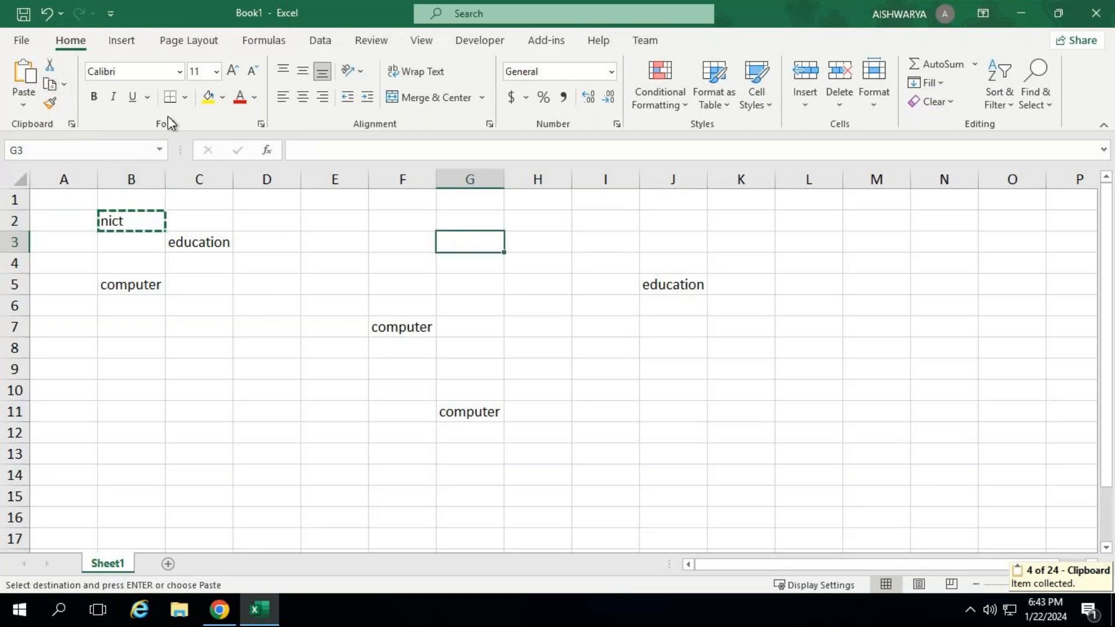
click(23, 76)
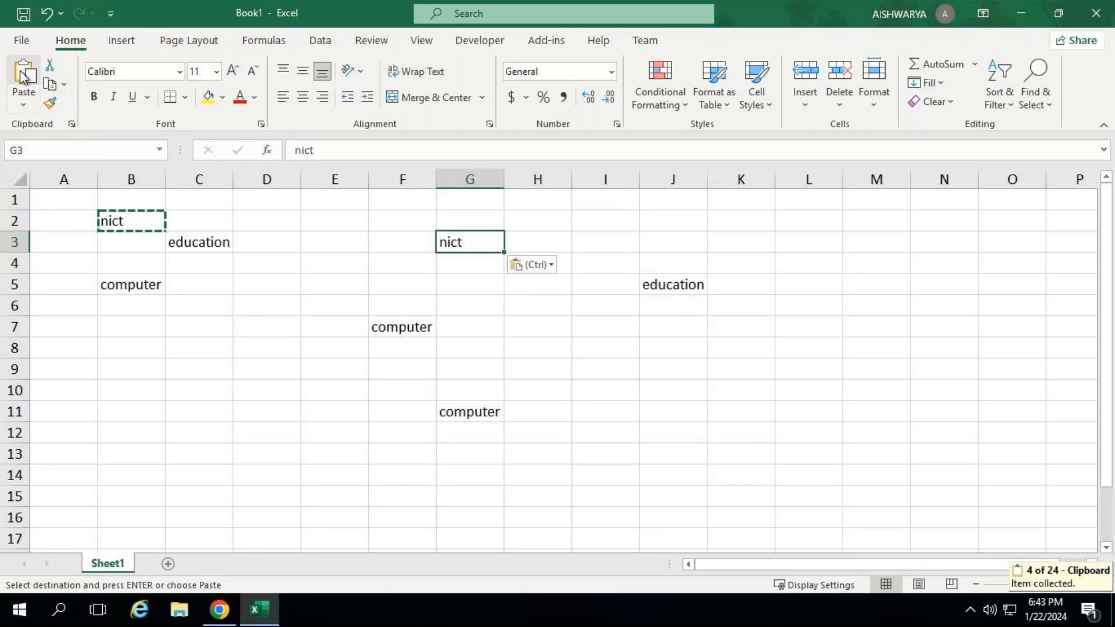
click(623, 396)
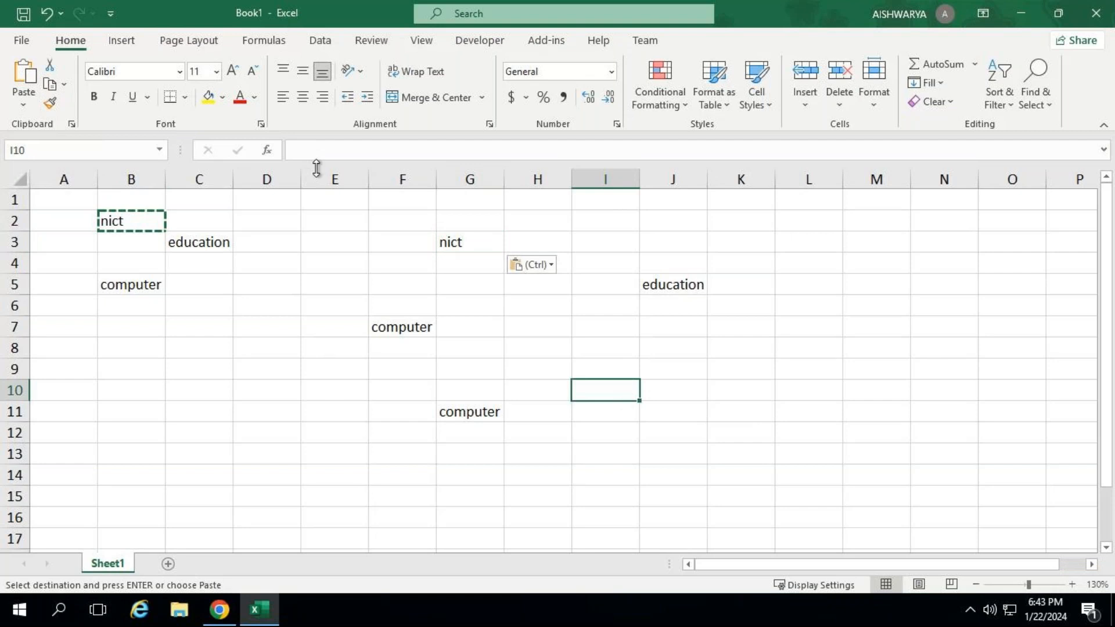
click(23, 75)
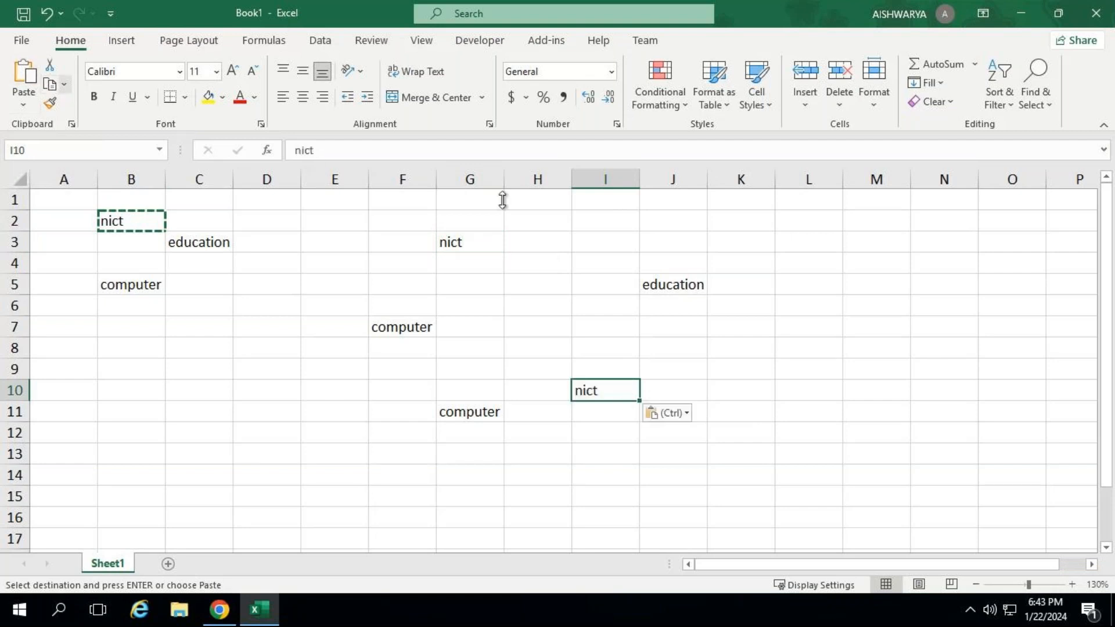
click(828, 368)
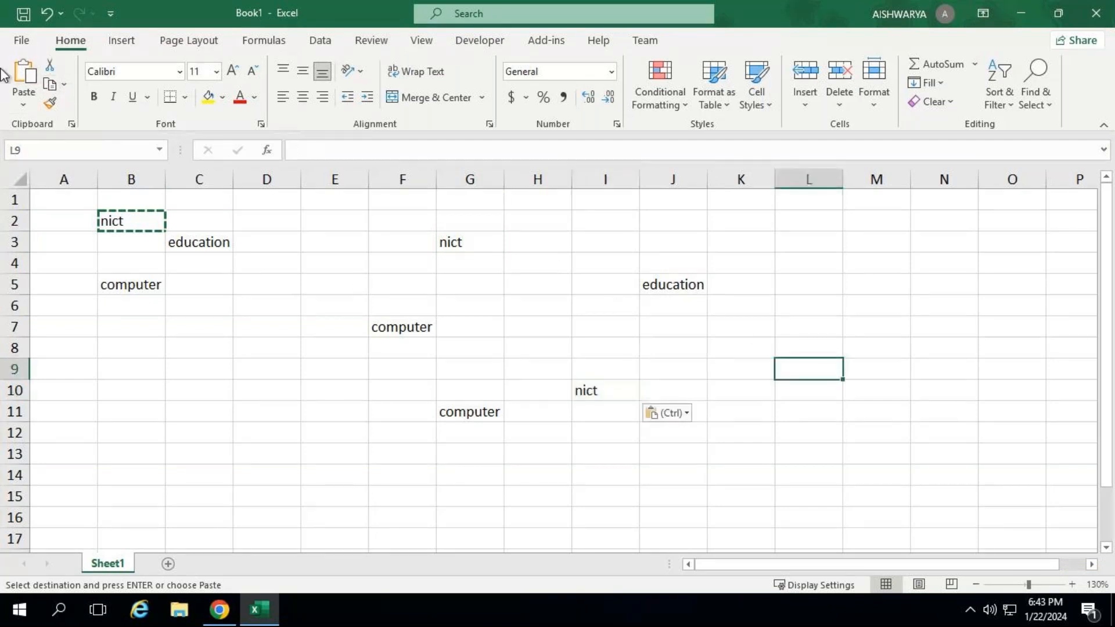
click(23, 75)
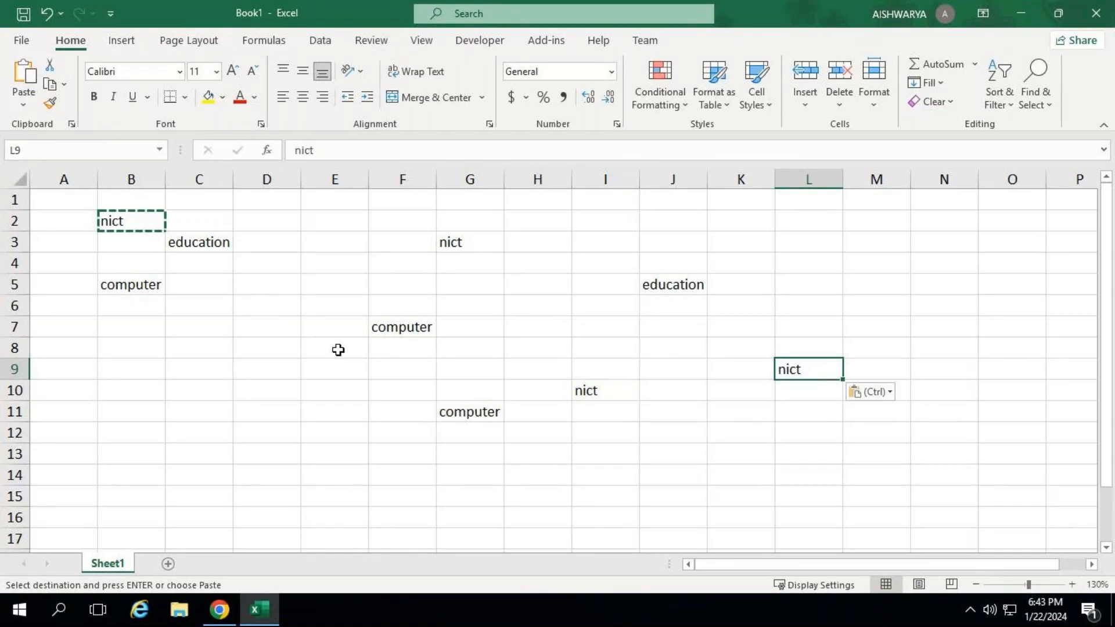
Step: Copy the "education" cell C3 and paste it into cells D10 and C9
click(195, 239)
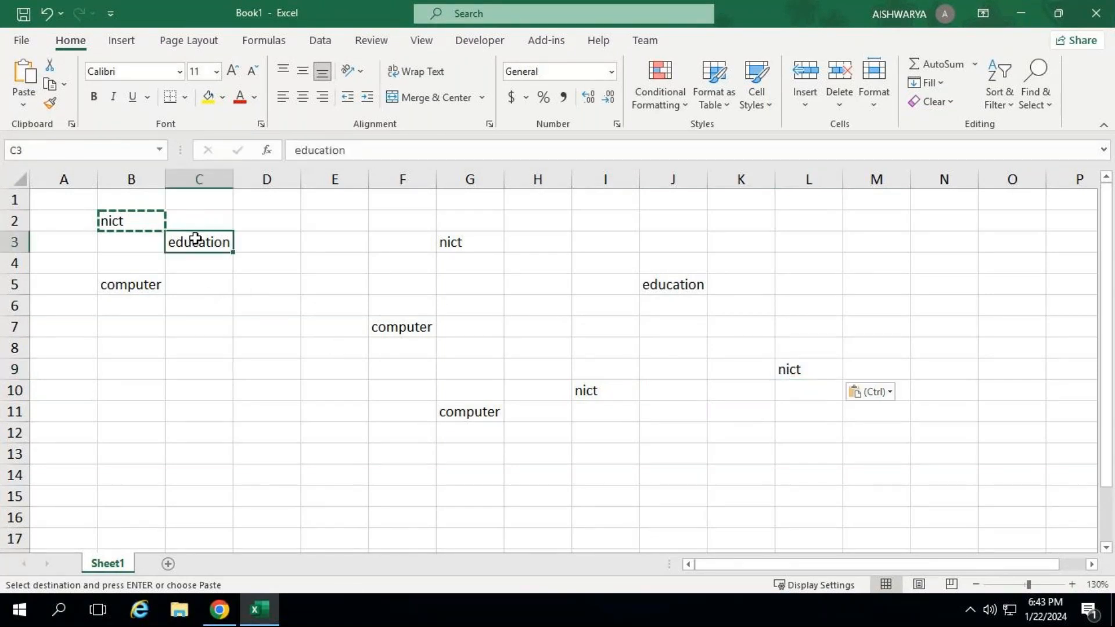
click(50, 84)
click(237, 394)
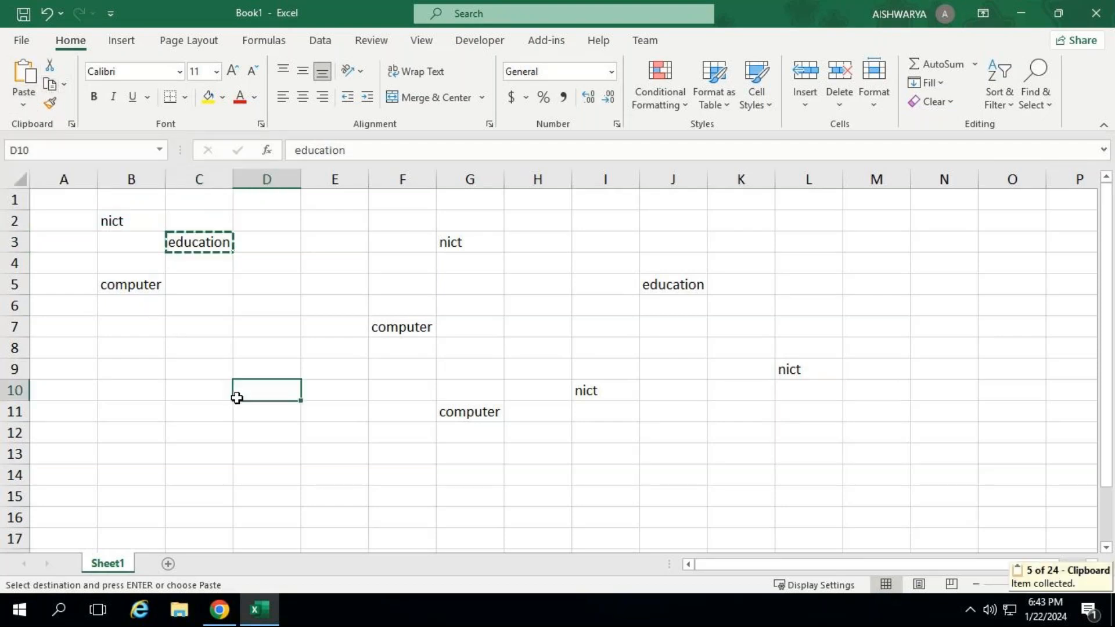
click(23, 69)
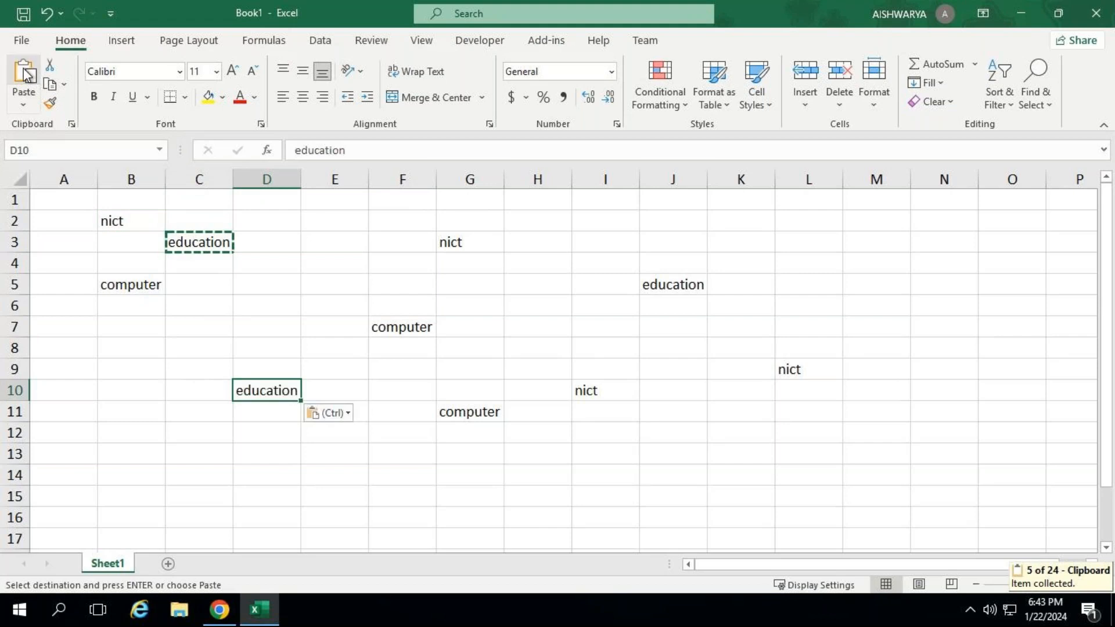
click(187, 366)
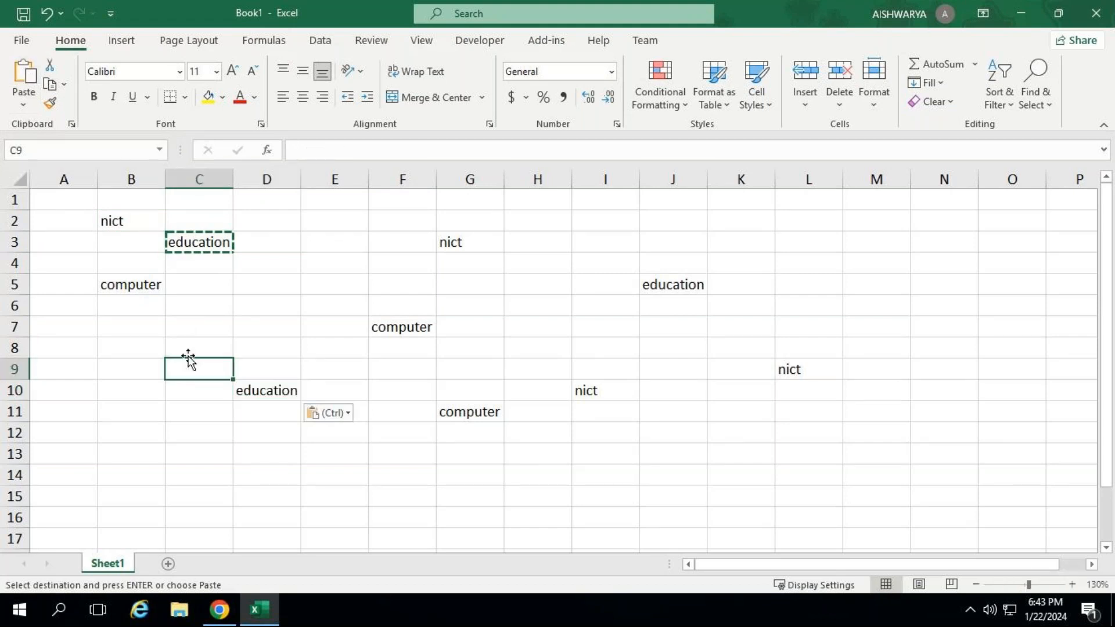
click(26, 75)
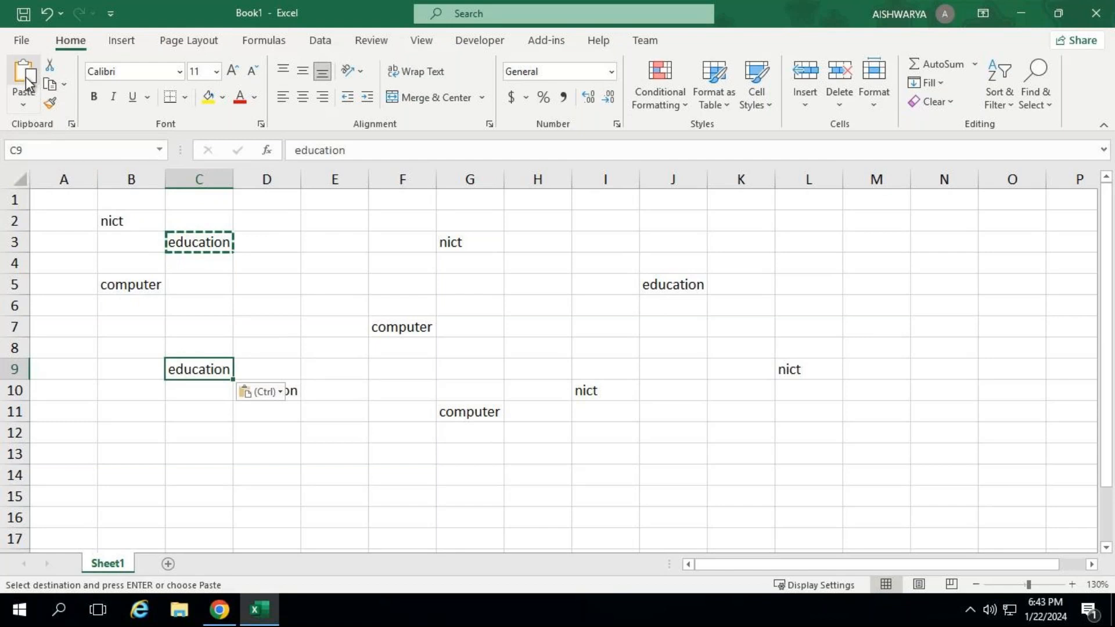
Step: Show the Office Clipboard pane and paste the collected "nict" item into cell D6
click(277, 296)
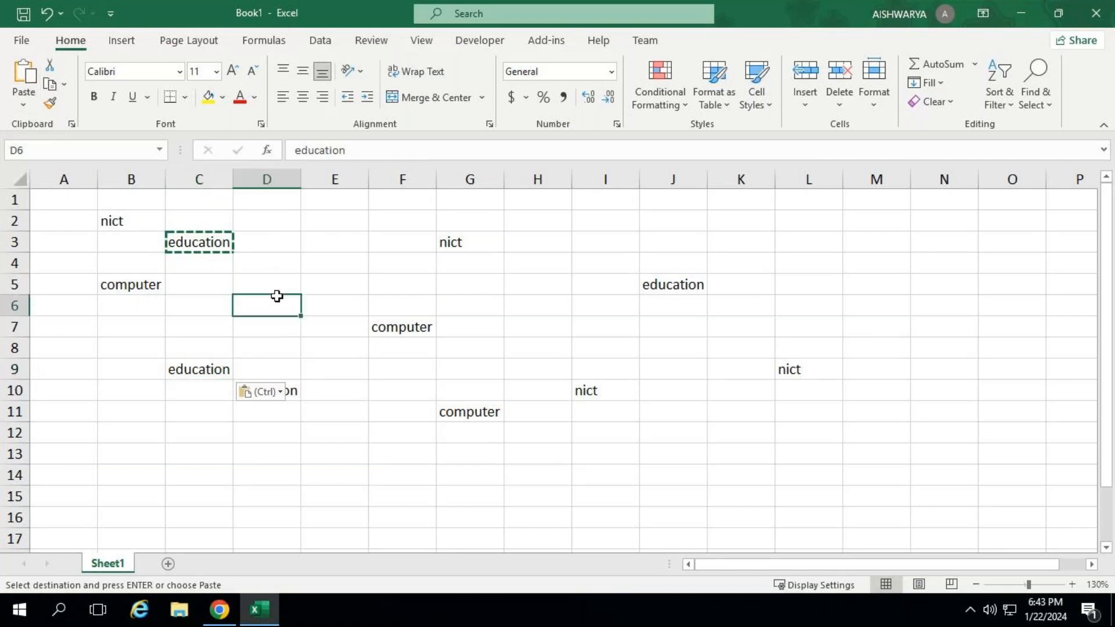
click(72, 124)
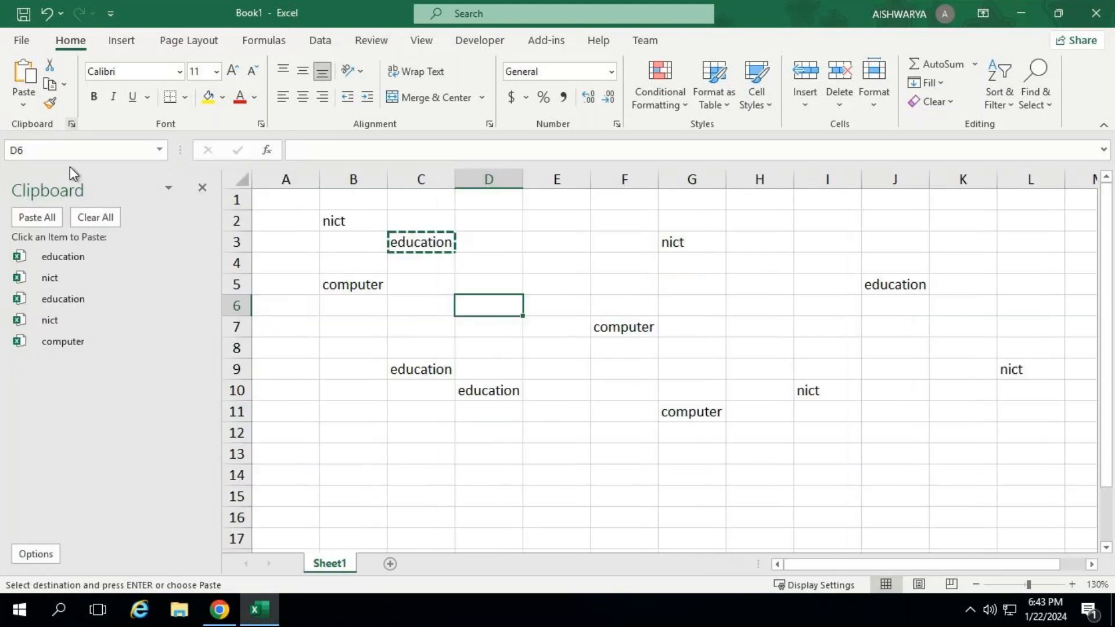
click(90, 321)
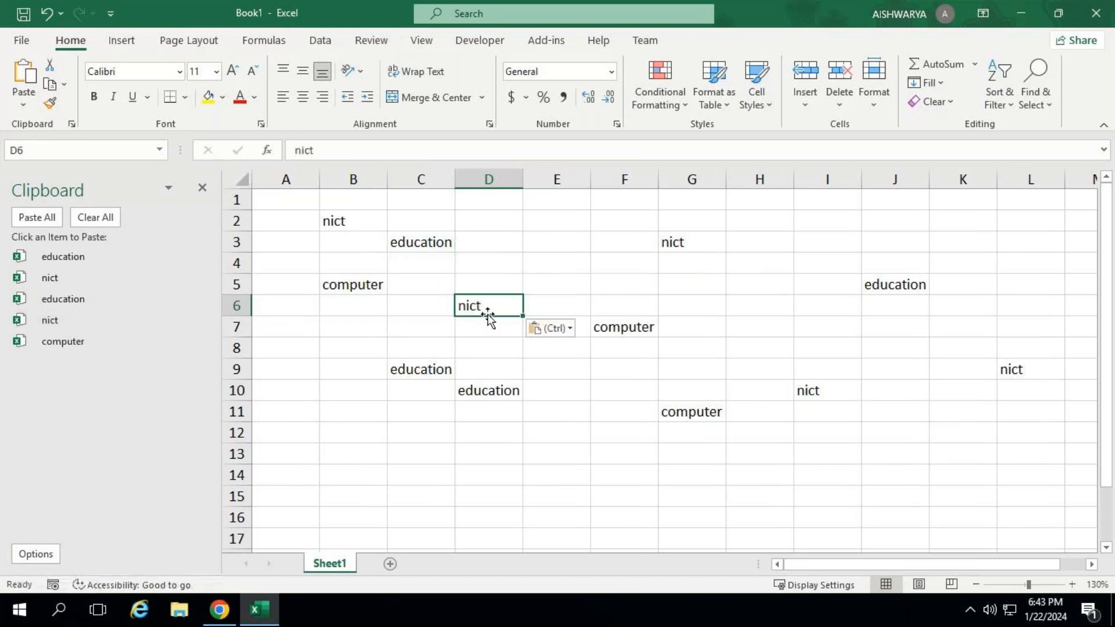
Step: Paste the collected "nict" clipboard item into cells E3, G16, H8 and H14, and close the Office Clipboard pane
click(581, 239)
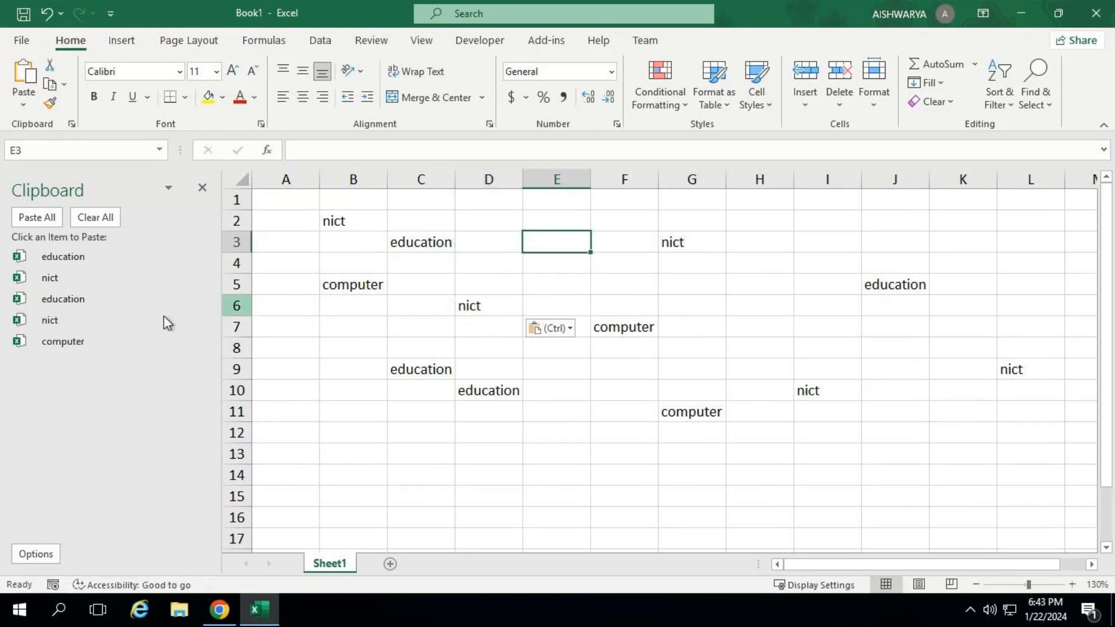
click(137, 323)
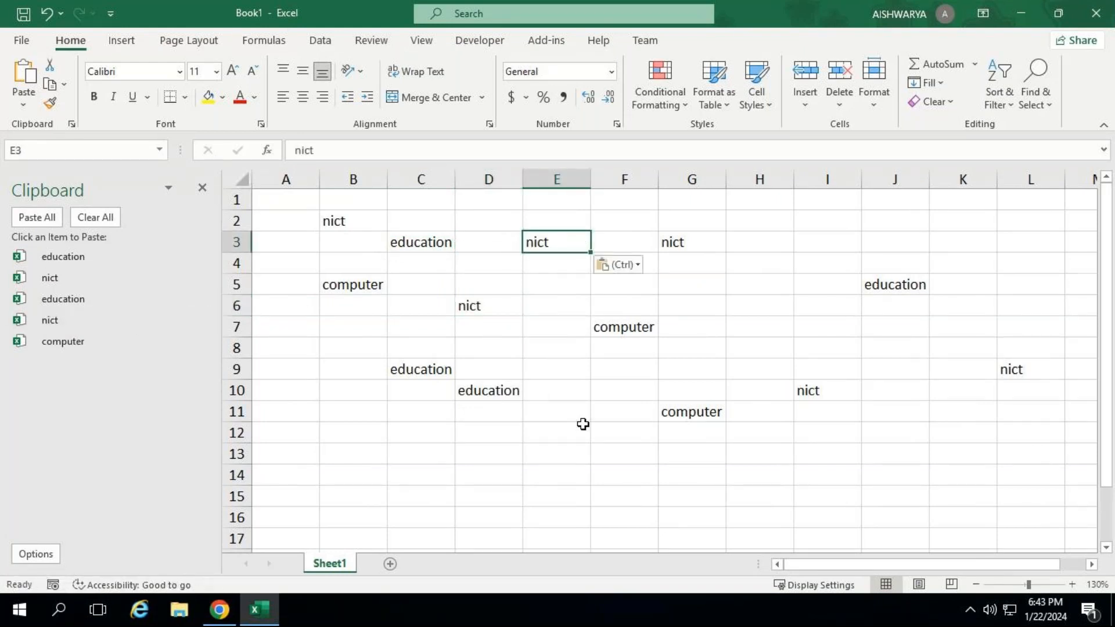
click(689, 511)
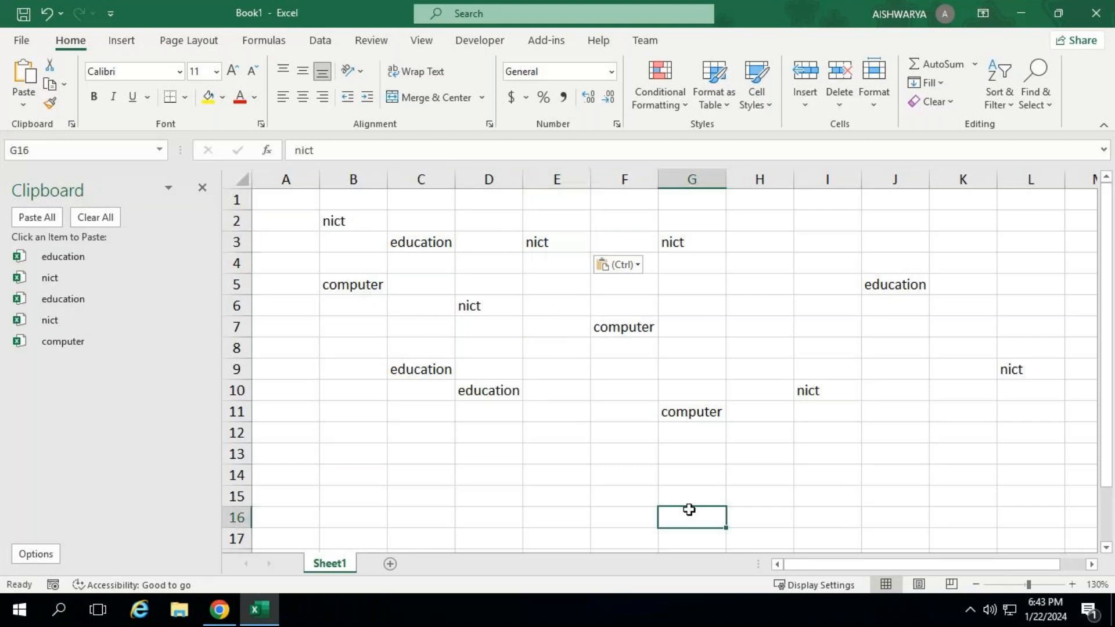
click(52, 323)
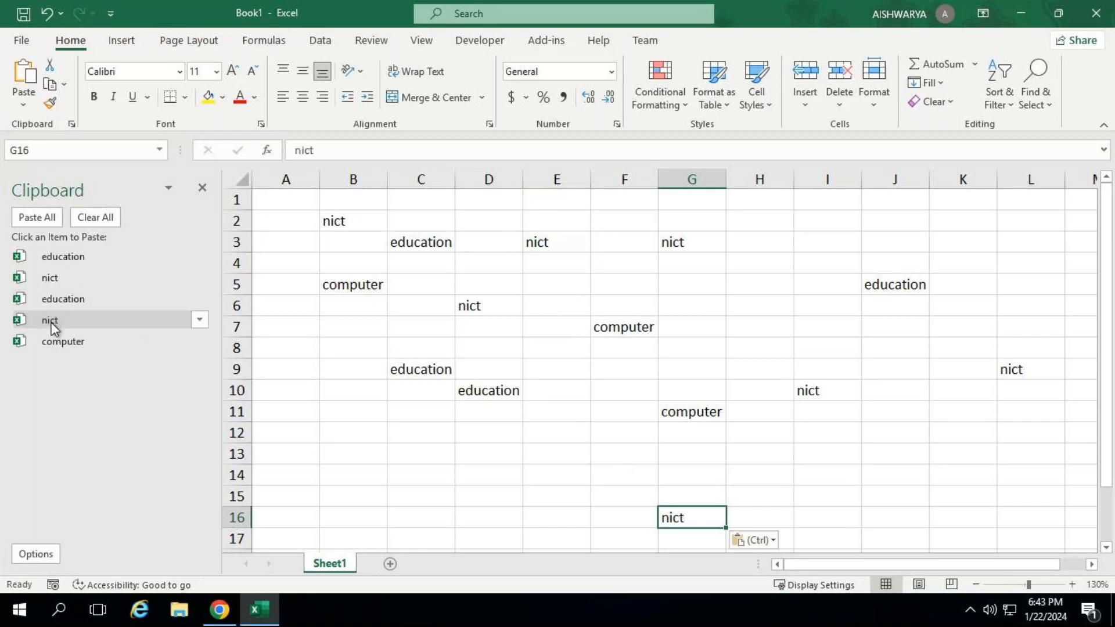
click(792, 349)
click(118, 324)
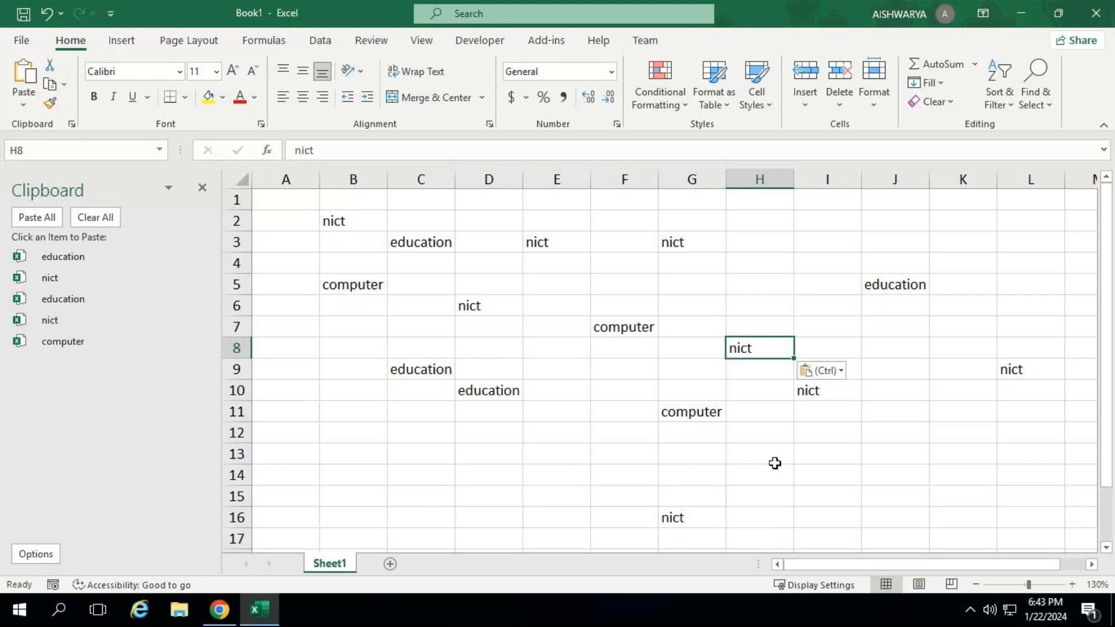
click(776, 471)
click(119, 324)
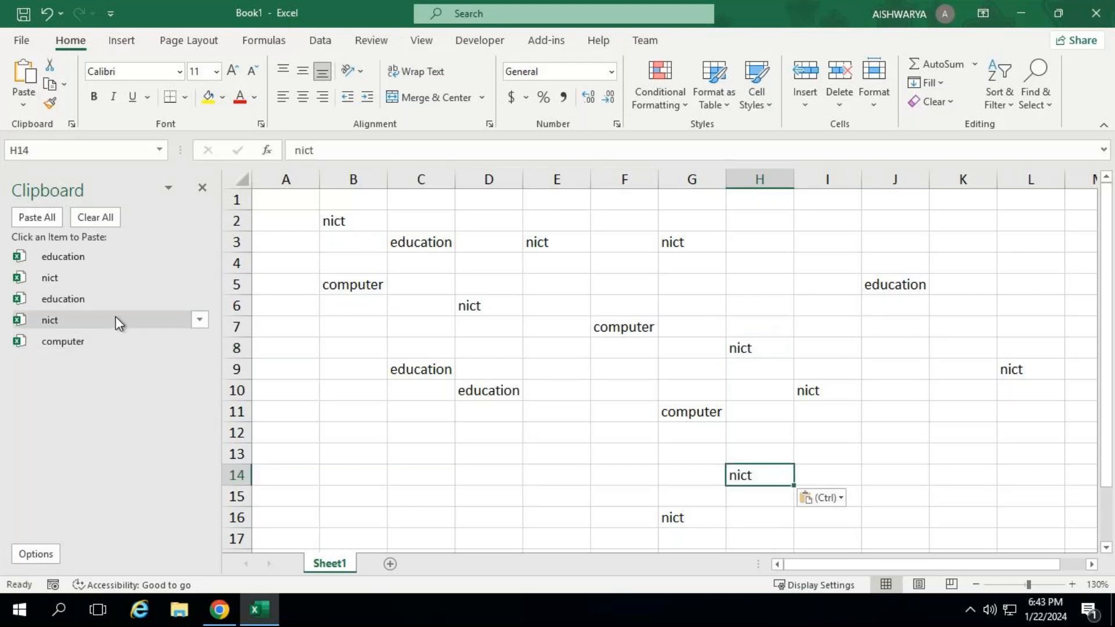
click(947, 487)
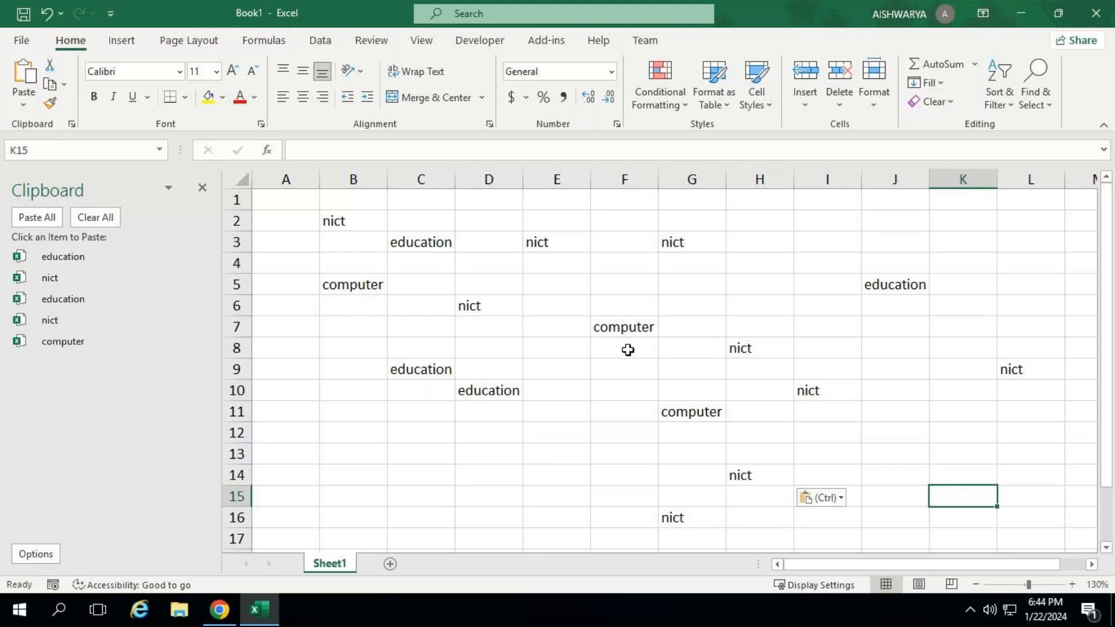
click(202, 188)
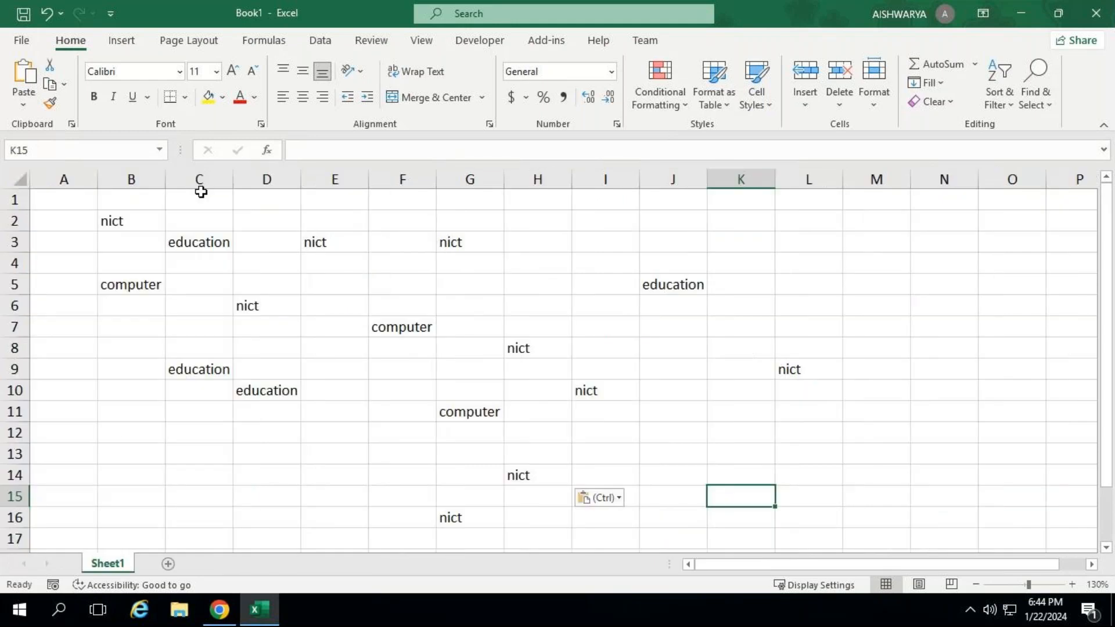
Step: Add a new worksheet and enter the headers "names" and "scores" in cells A1 and B1
click(168, 564)
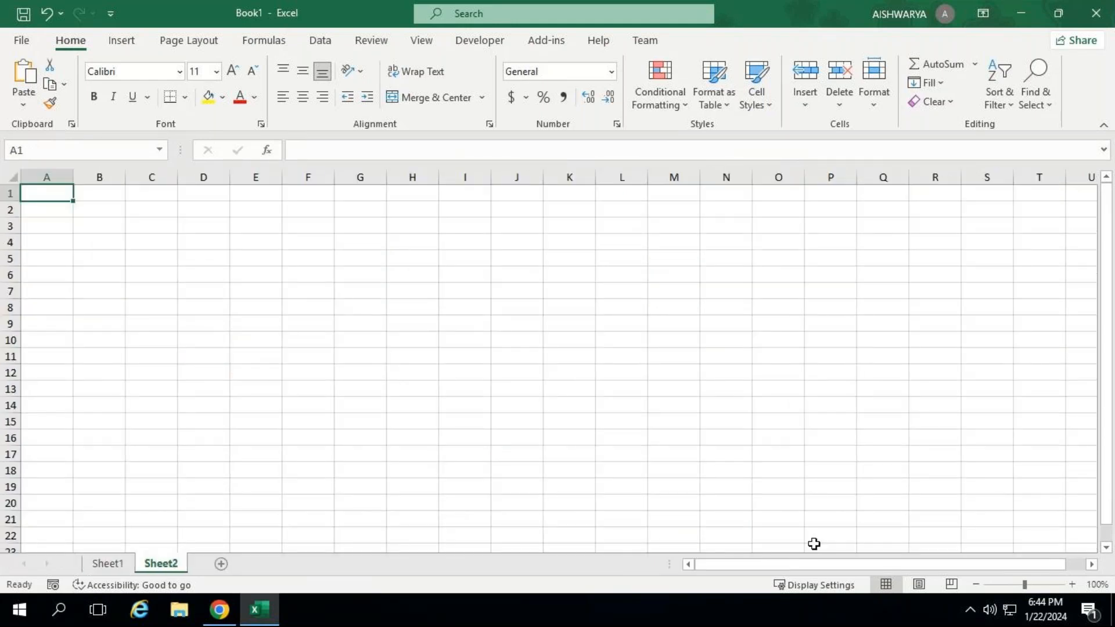
click(1070, 584)
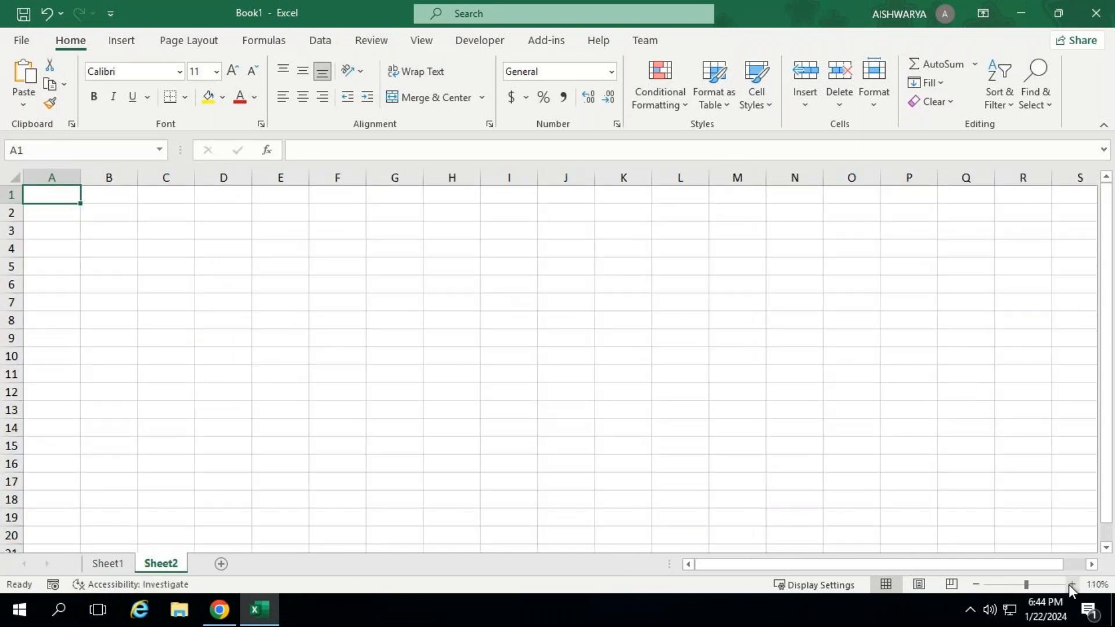
click(1070, 584)
click(1070, 584)
click(1070, 584)
click(1070, 584)
click(1070, 584)
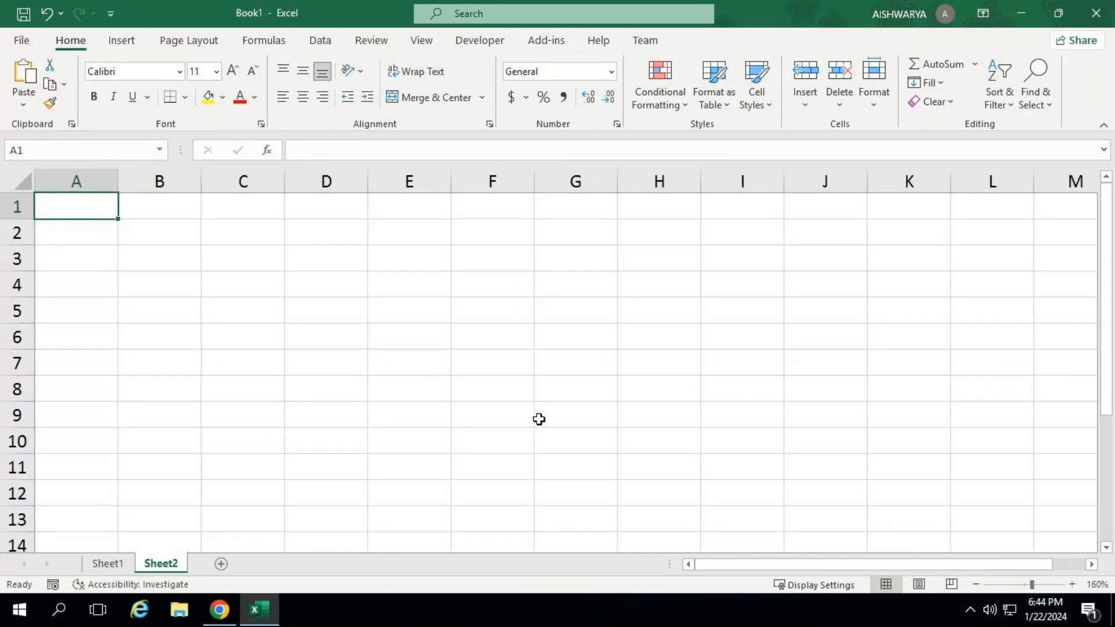
text(names)
key(Tab)
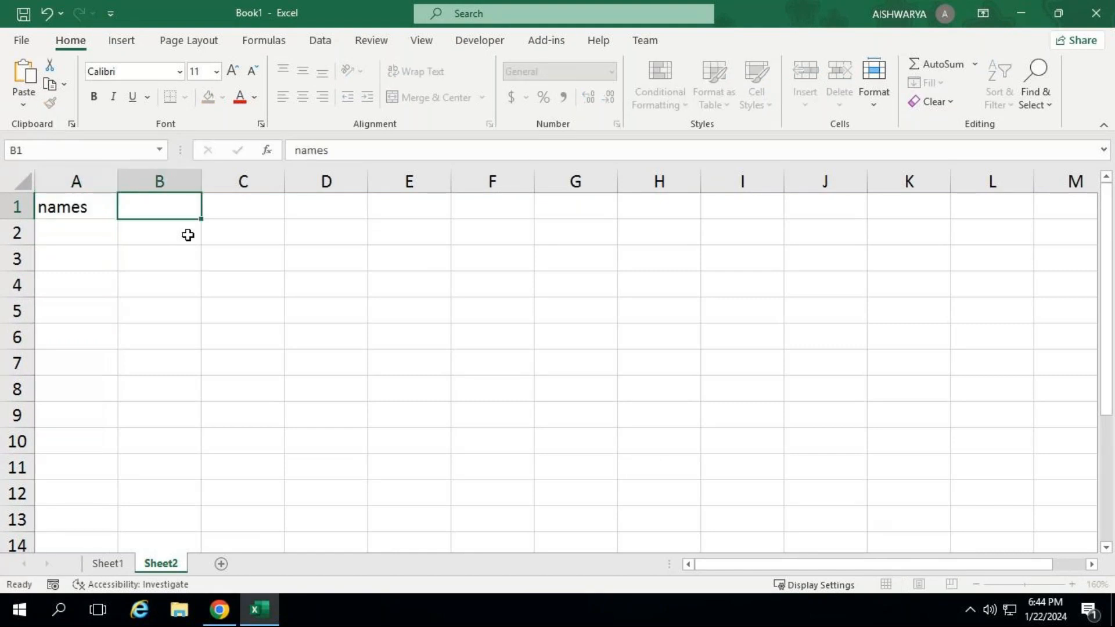
text(scor)
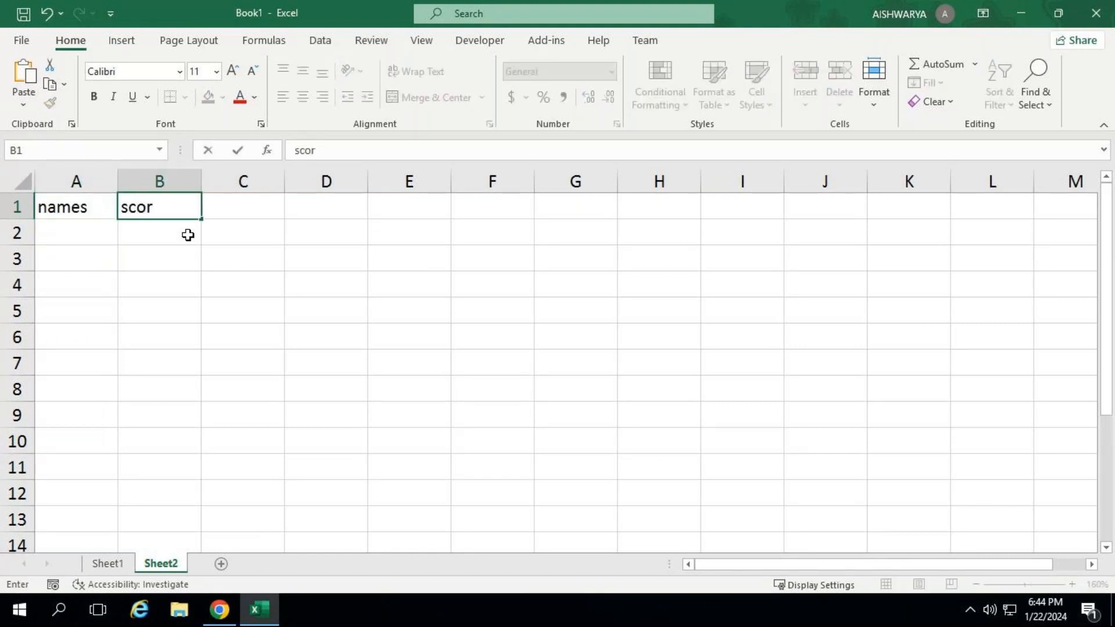
text(es)
key(Return)
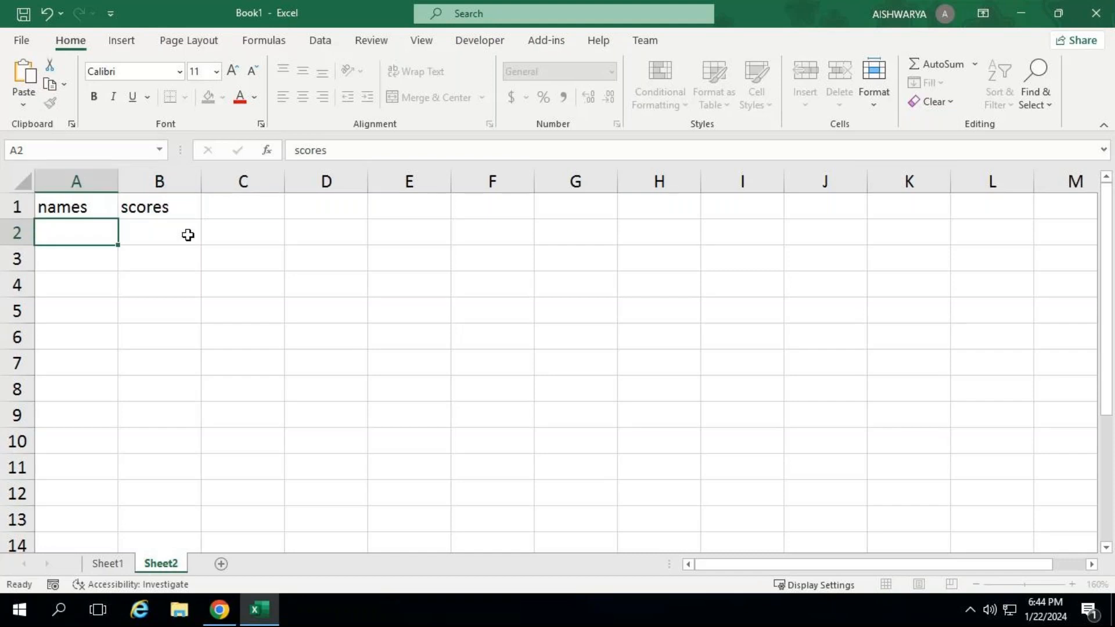
Step: Fill cells A2 to A5 of the names column with a, b, c and d
text(a)
key(Return)
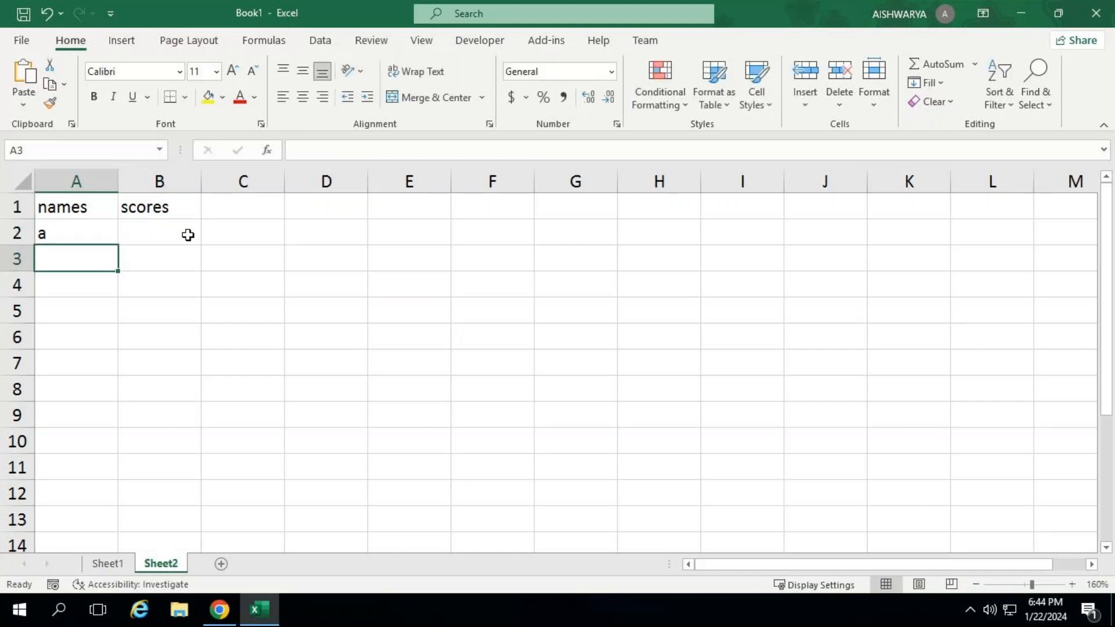
text(b)
key(Return)
text(c)
key(Return)
text(d)
key(Up)
Step: Enter the scores 89, 95, 57 and 78 in cells B2 to B5
key(Right)
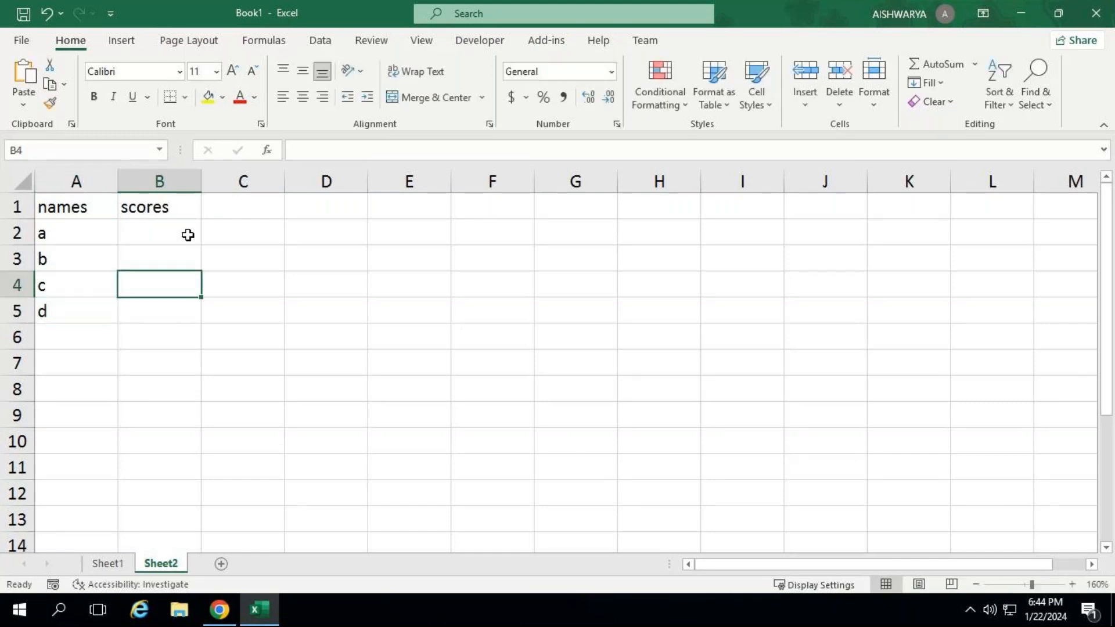
click(187, 234)
key(Left)
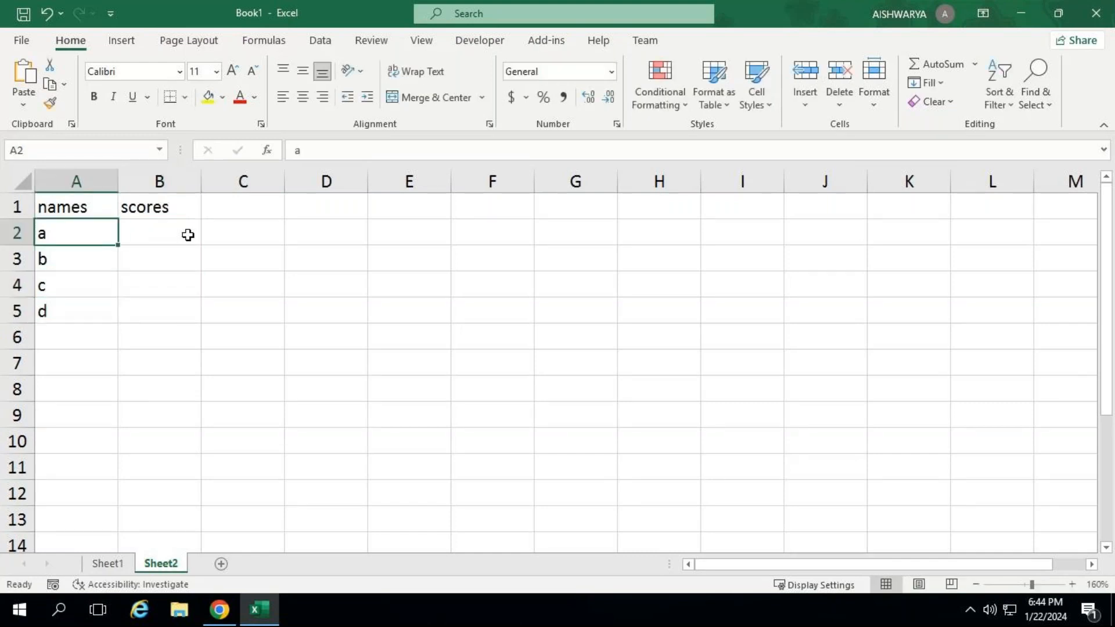
key(Down)
key(Down)
key(Down)
key(Down)
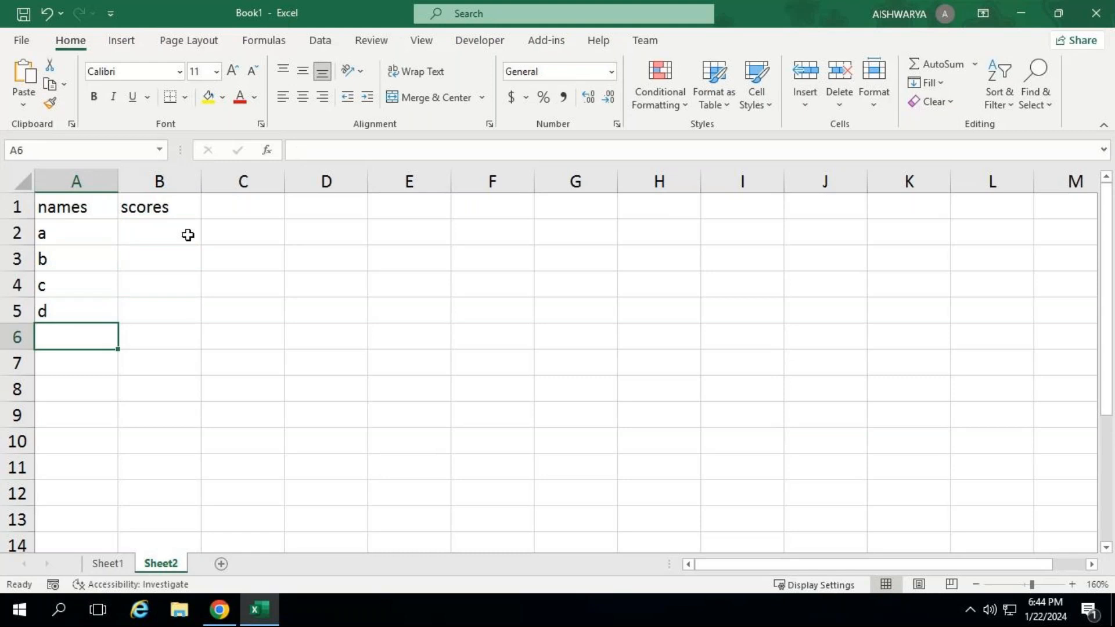
key(Right)
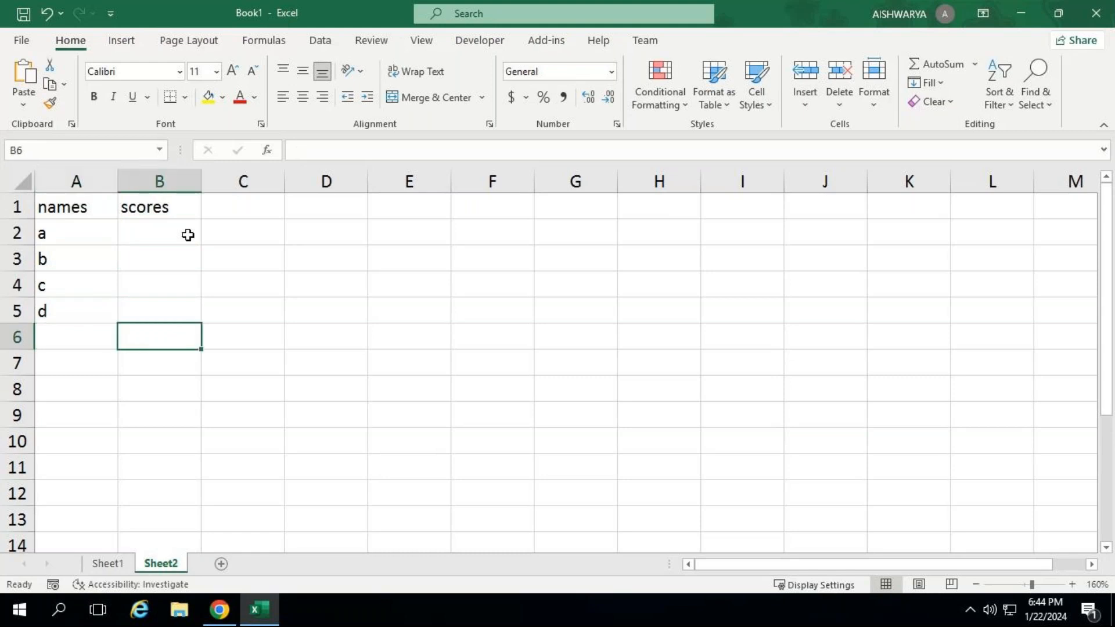
key(Up)
key(Up)
key(Up)
key(Up)
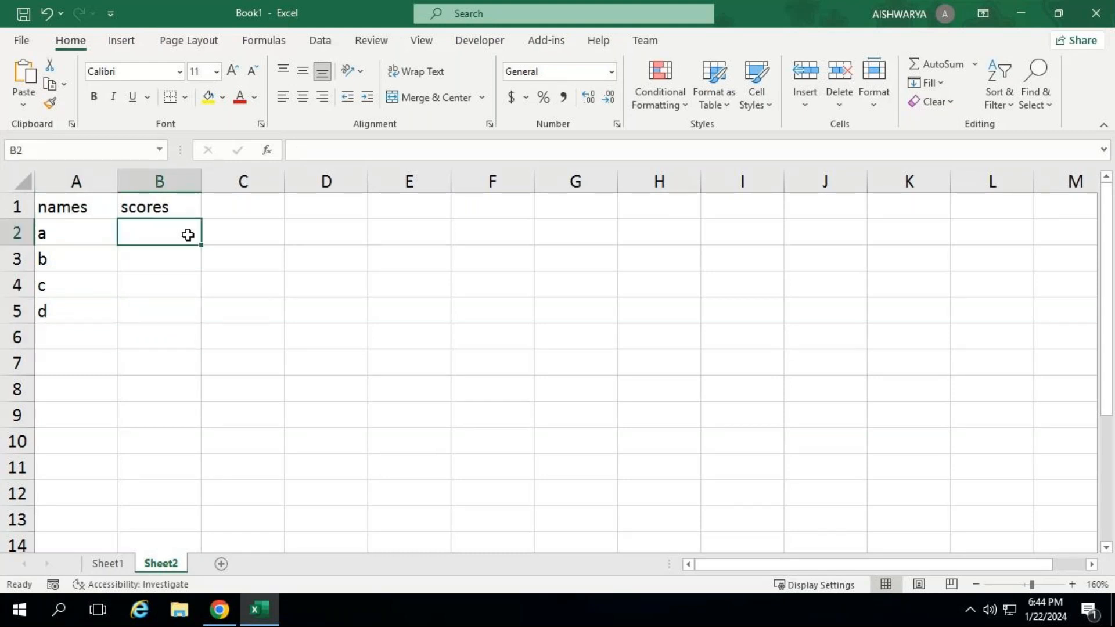
text(89)
key(Return)
text(95)
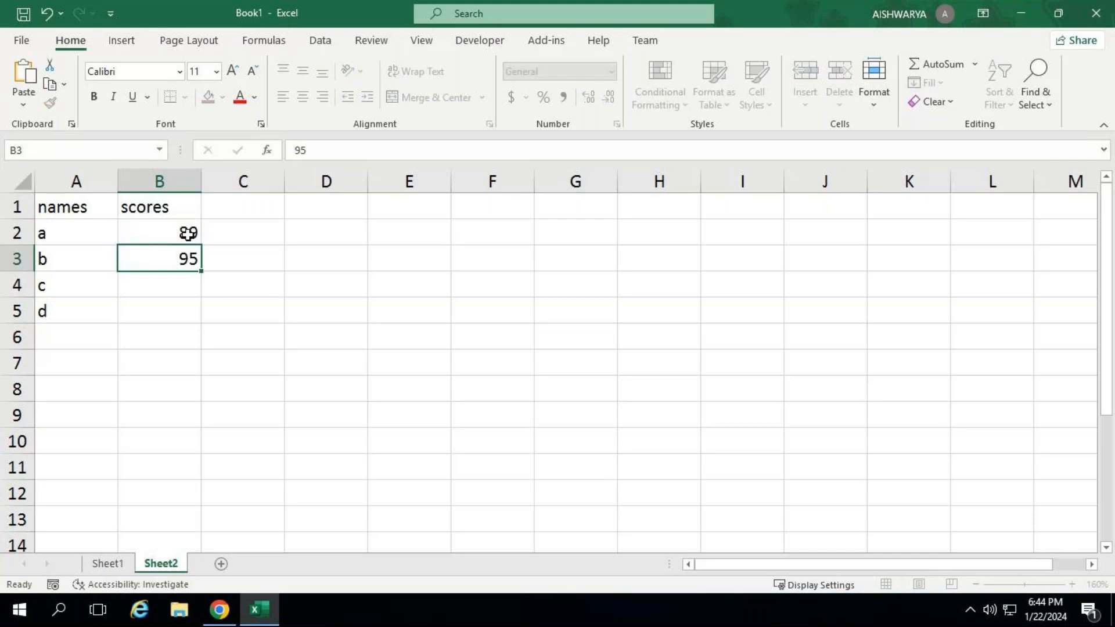
key(Return)
text(57)
key(Return)
text(78)
key(Return)
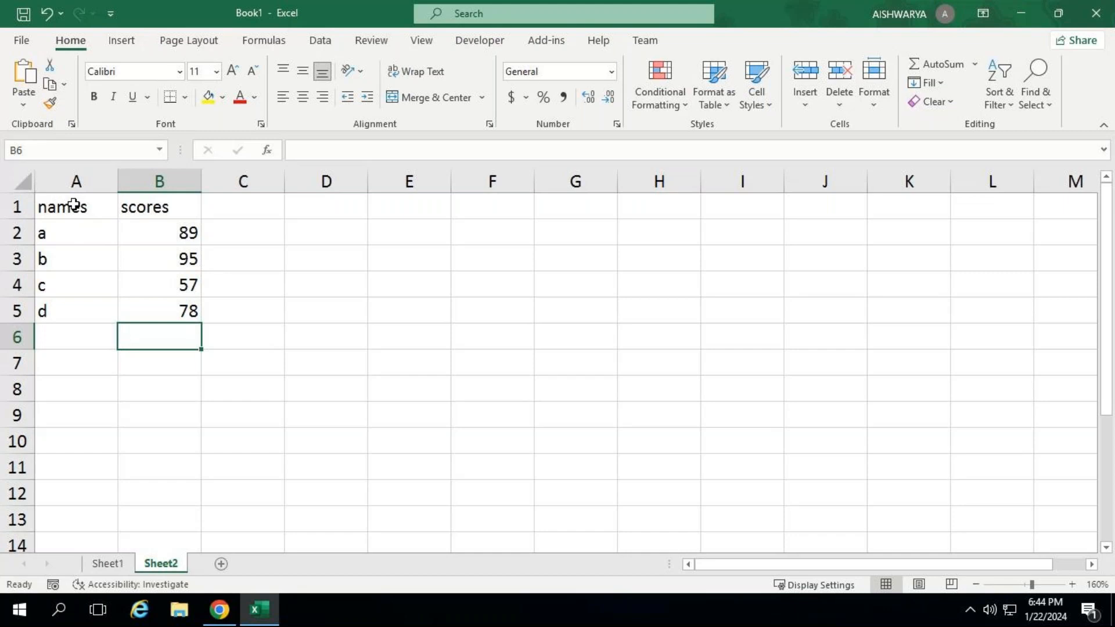
Step: Select the table A1:B5 and move it to E1:F5, and from there to F3:G7
drag(80, 207, 151, 304)
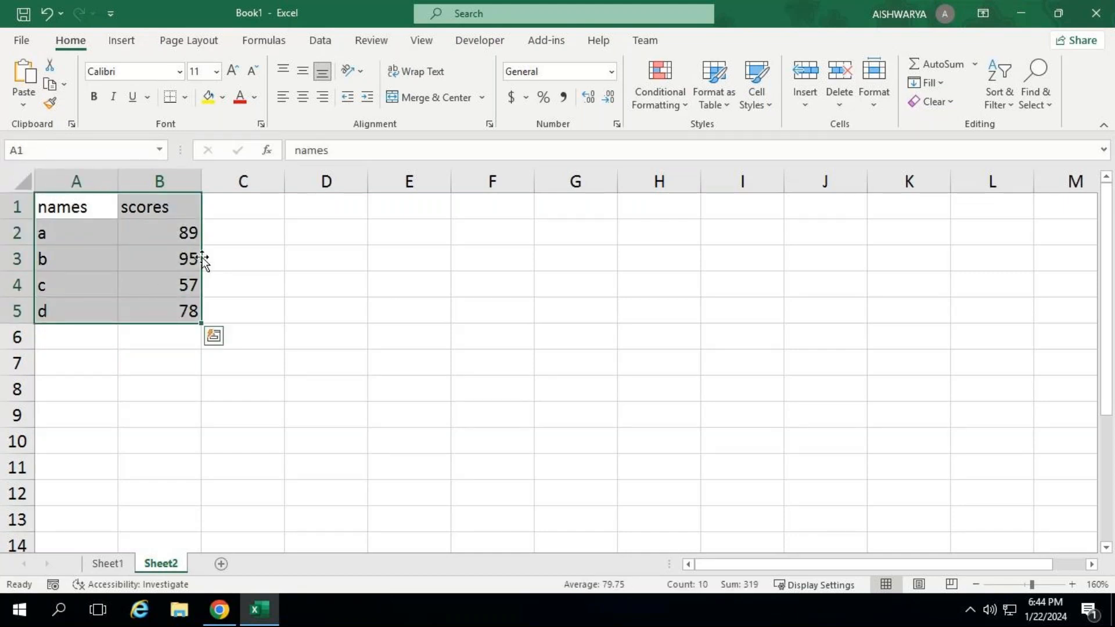
drag(204, 261, 492, 252)
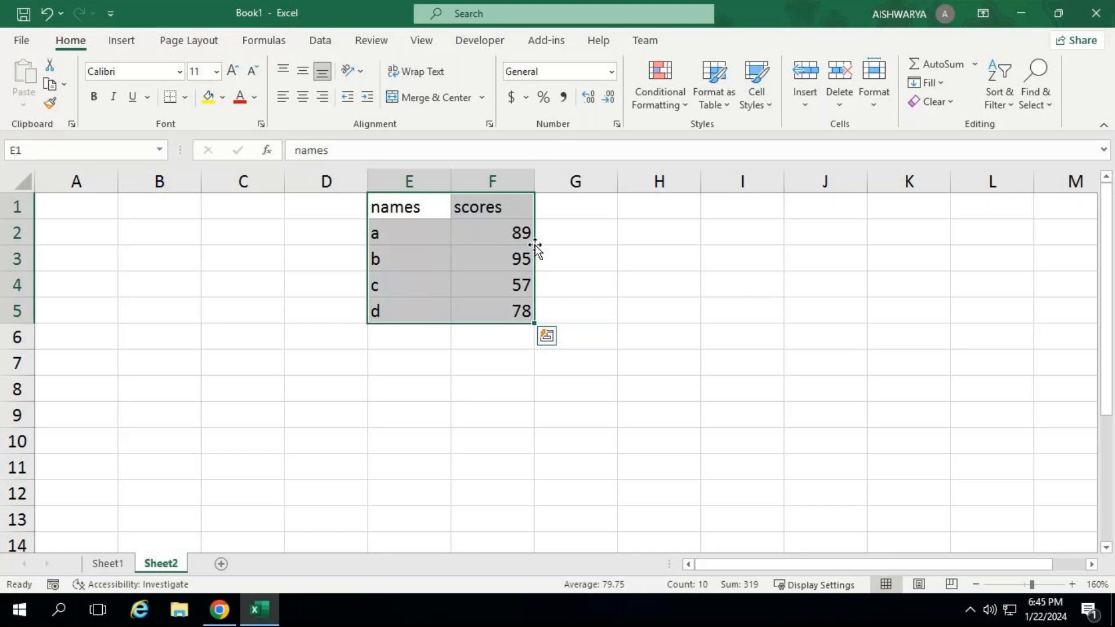
drag(536, 247, 587, 286)
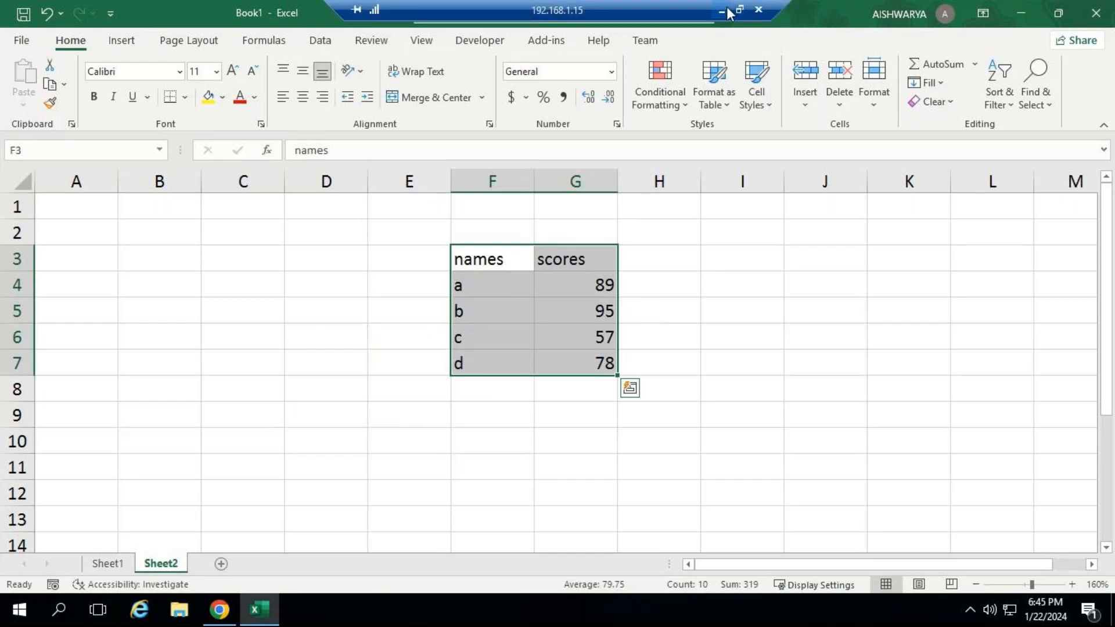
Step: Switch to the GoTo meeting in Chrome, mute and unmute the microphone, and return to the remote Excel session
click(722, 11)
mouse_move(415, 610)
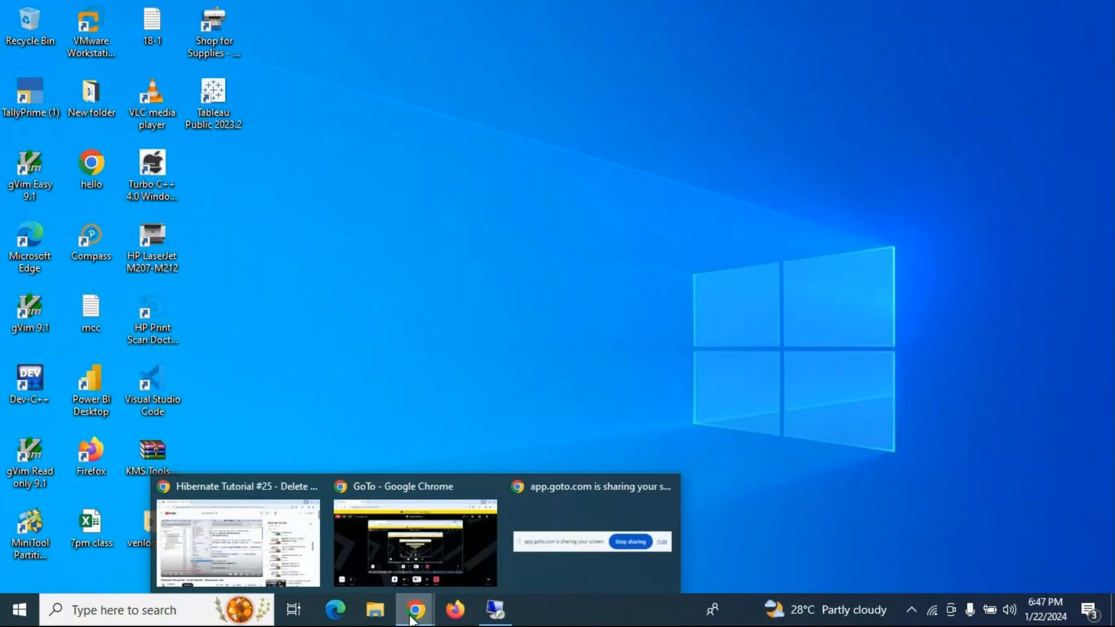
click(409, 556)
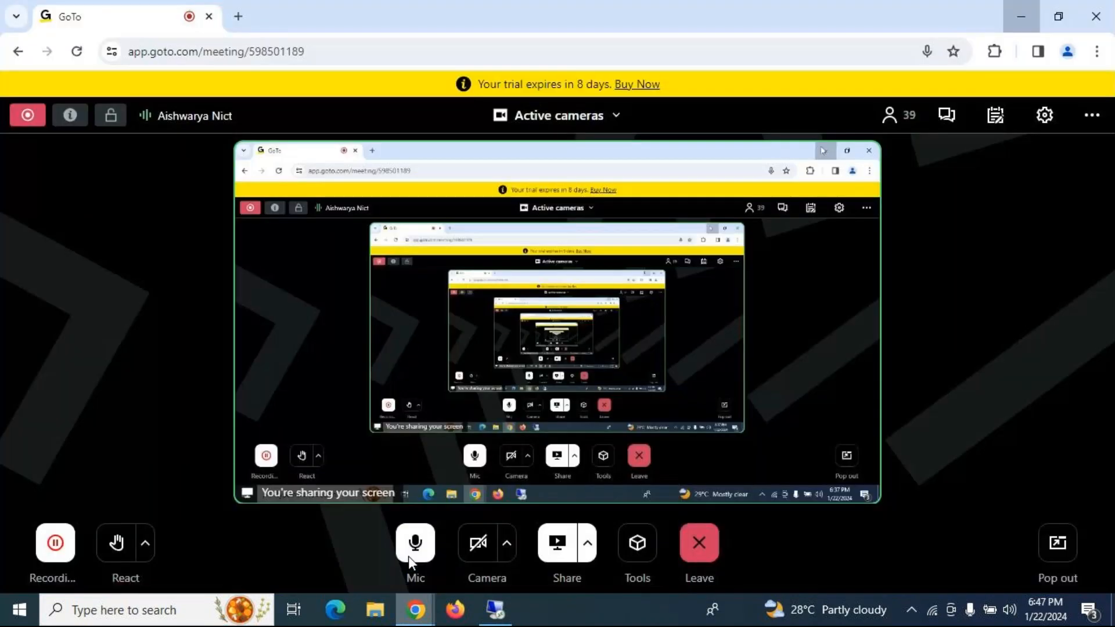
click(414, 557)
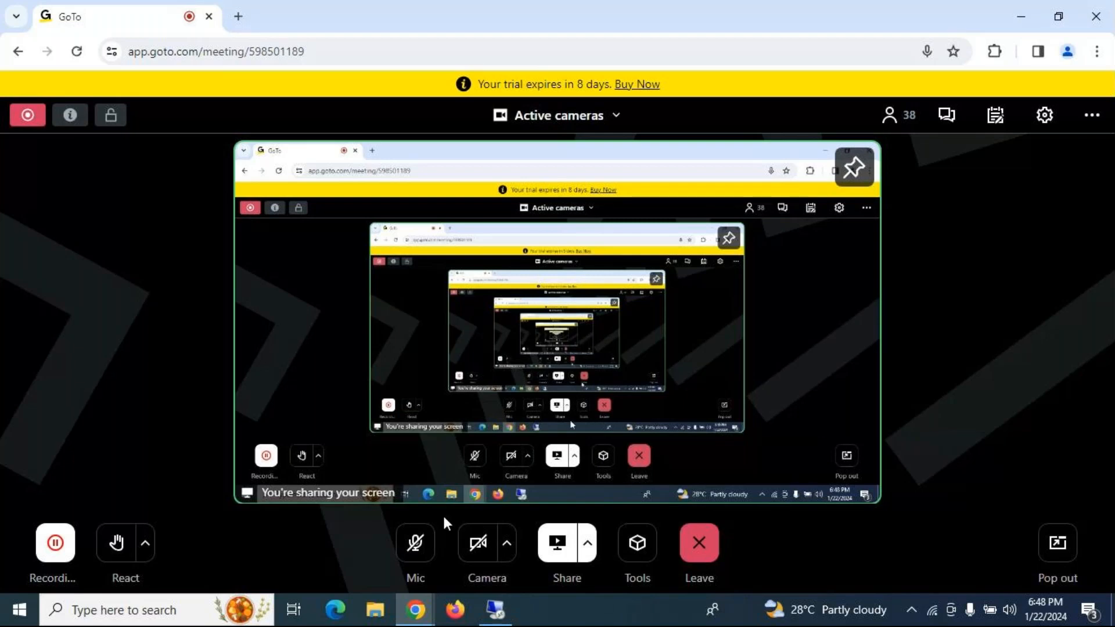
click(415, 543)
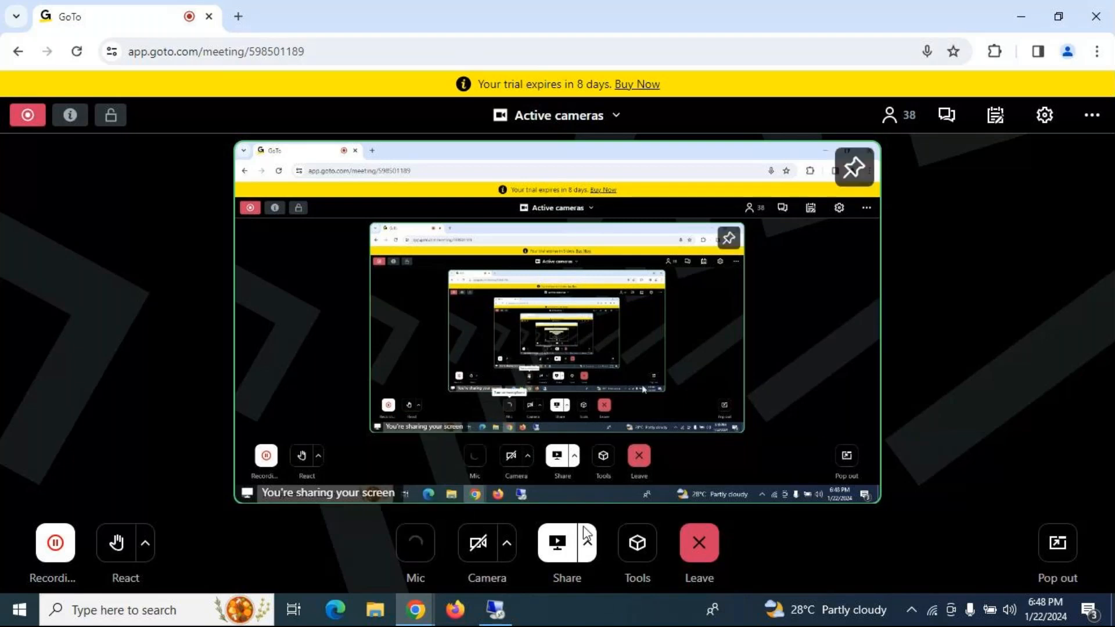
click(493, 609)
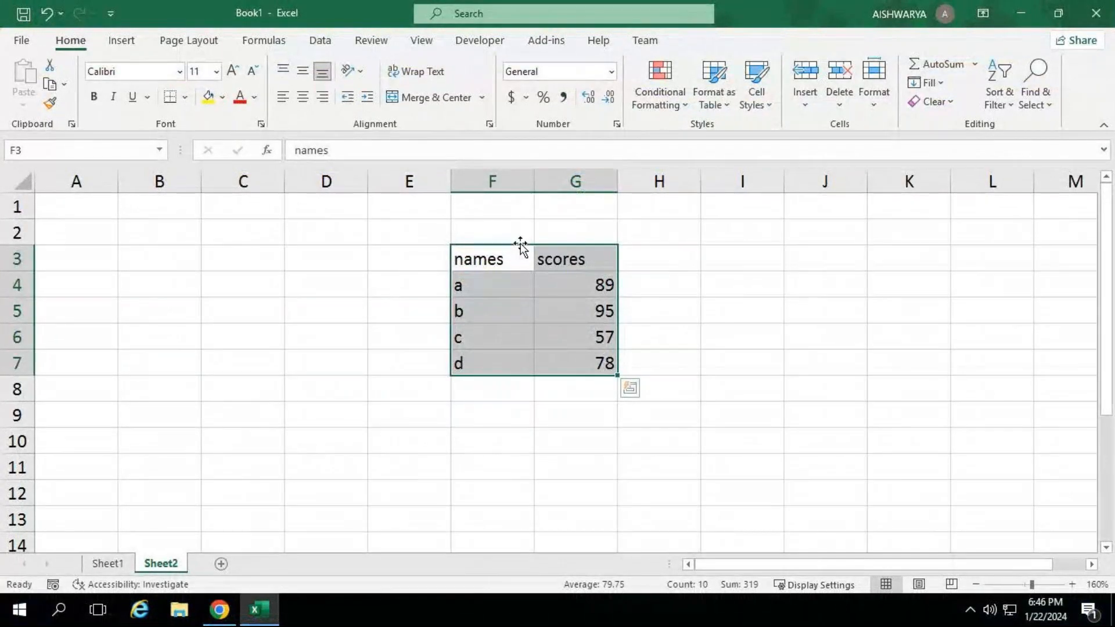
Step: Move the names and scores table back to A1:B5, reselect it and move it to E1:F5
drag(520, 245, 67, 200)
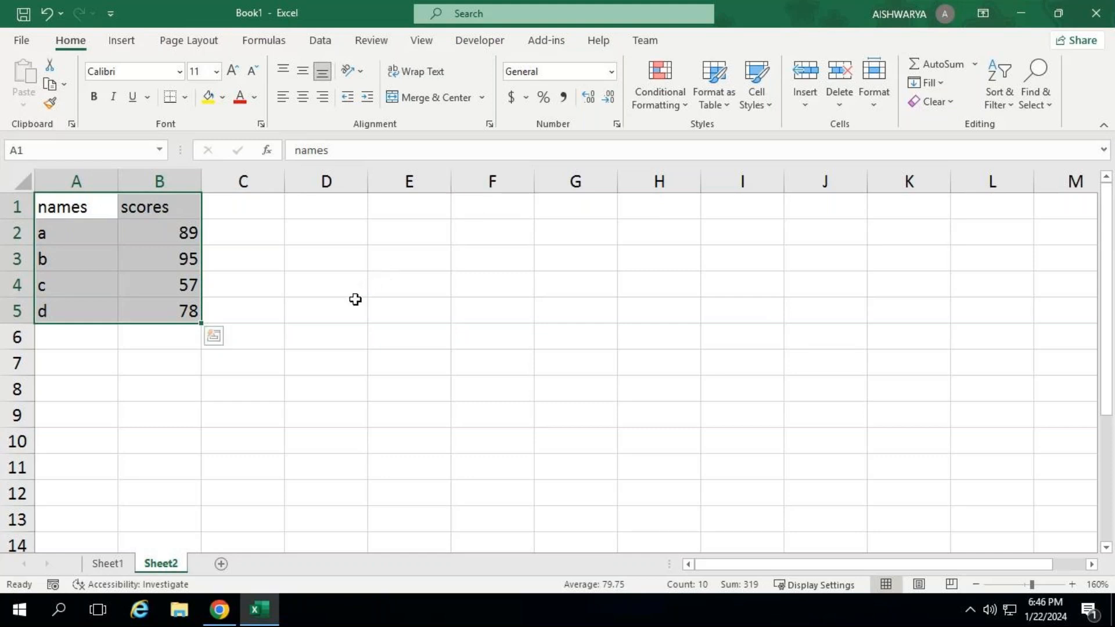
click(122, 249)
drag(87, 207, 166, 313)
drag(205, 213, 520, 214)
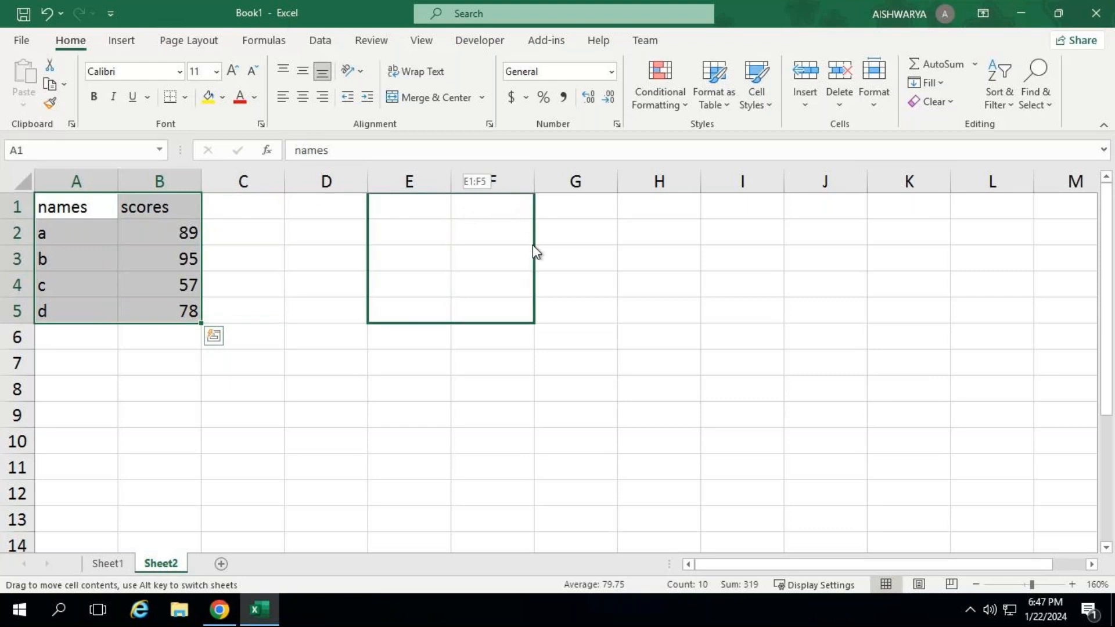
drag(580, 346, 483, 204)
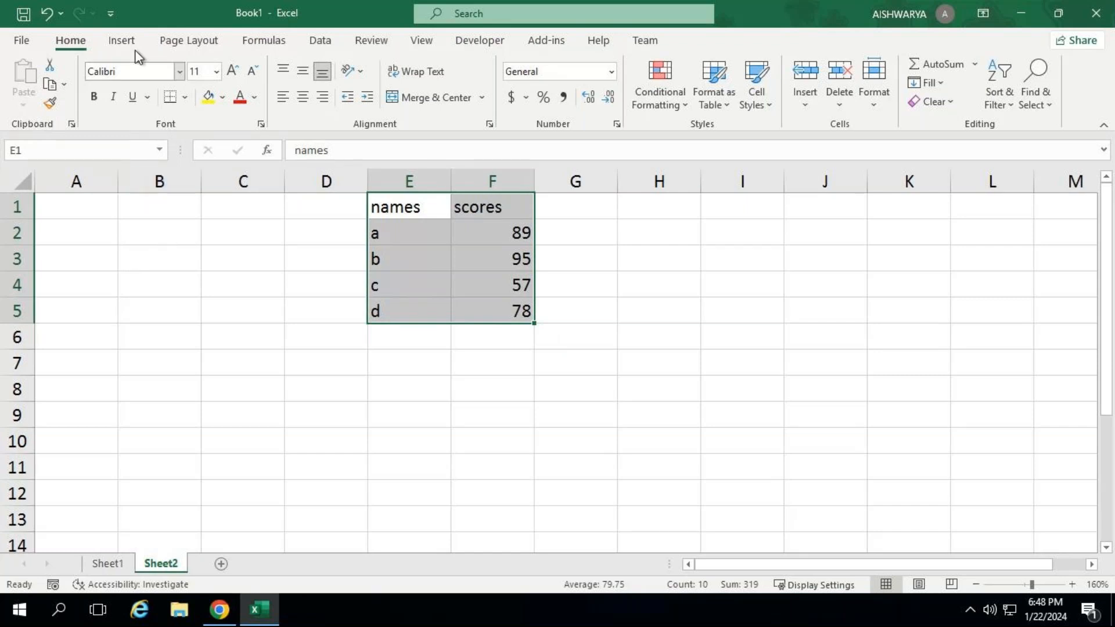
Step: Browse the available fonts and font sizes for the table E1:F5 without choosing any
click(180, 71)
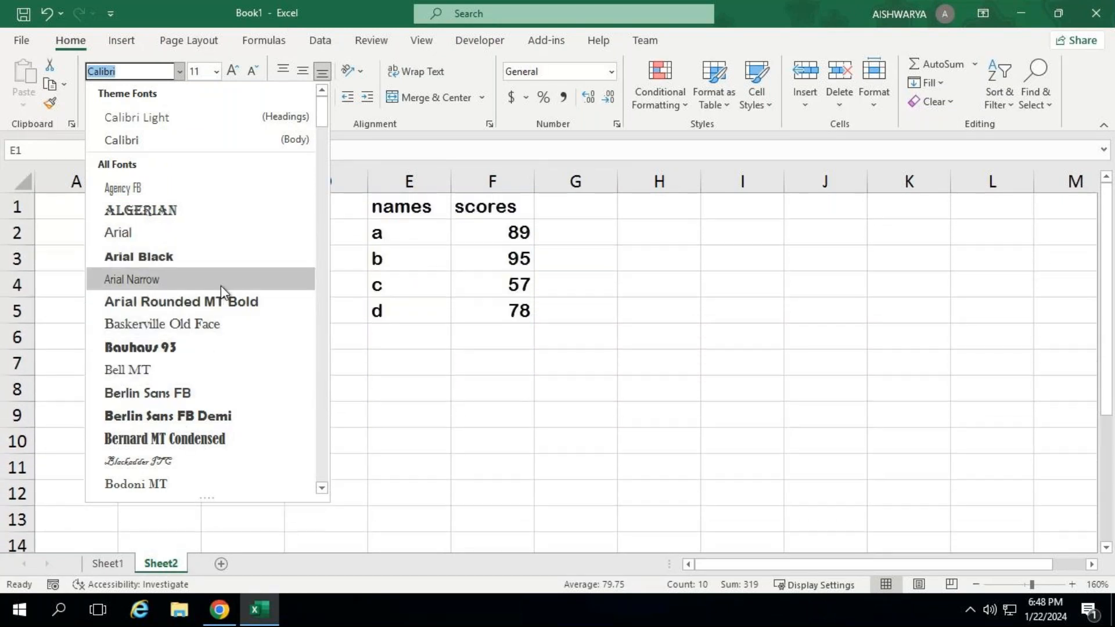
scroll(200, 375, down, 6)
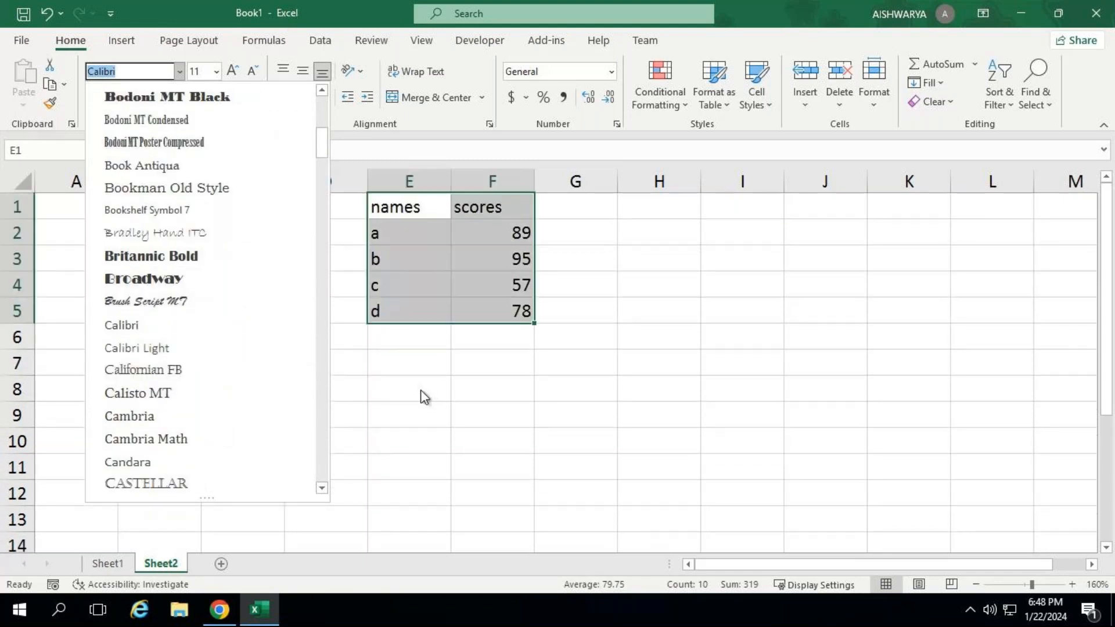
key(Escape)
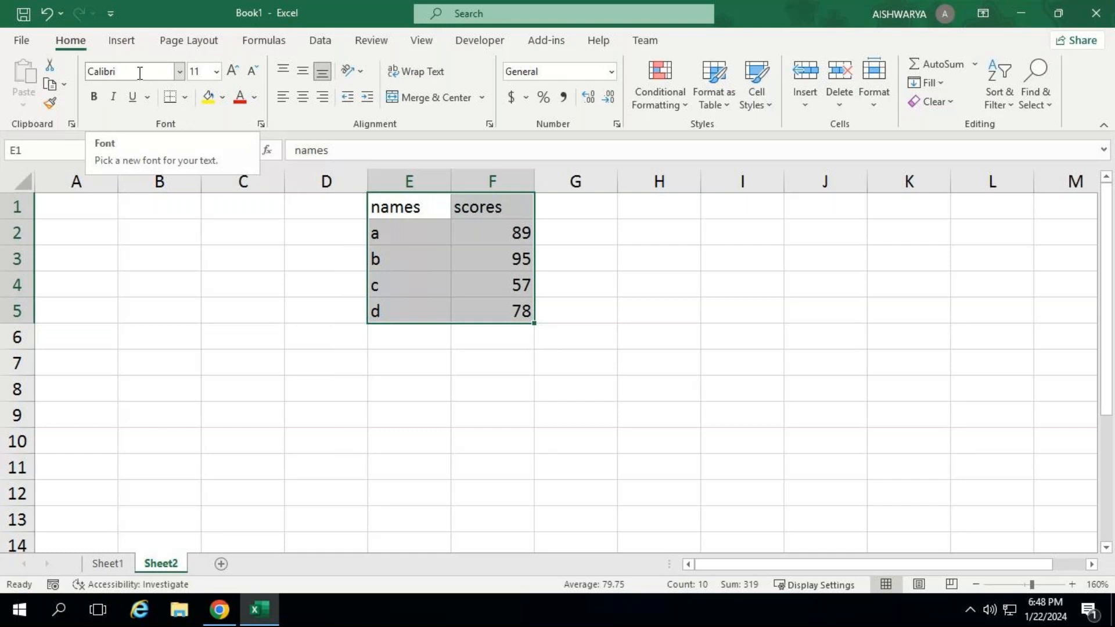
click(215, 72)
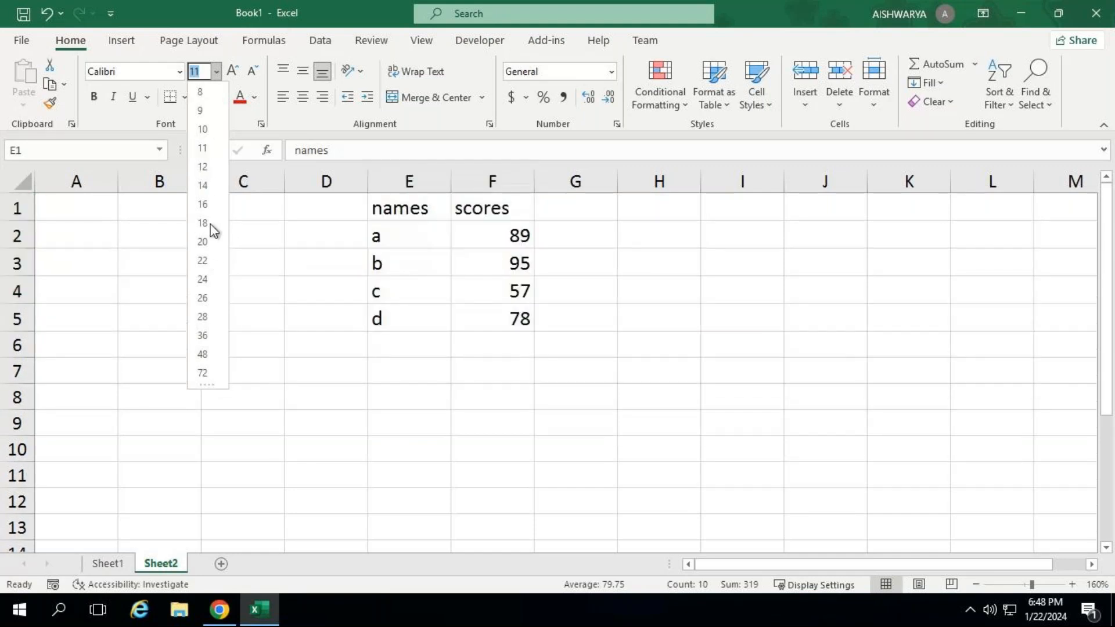
click(284, 251)
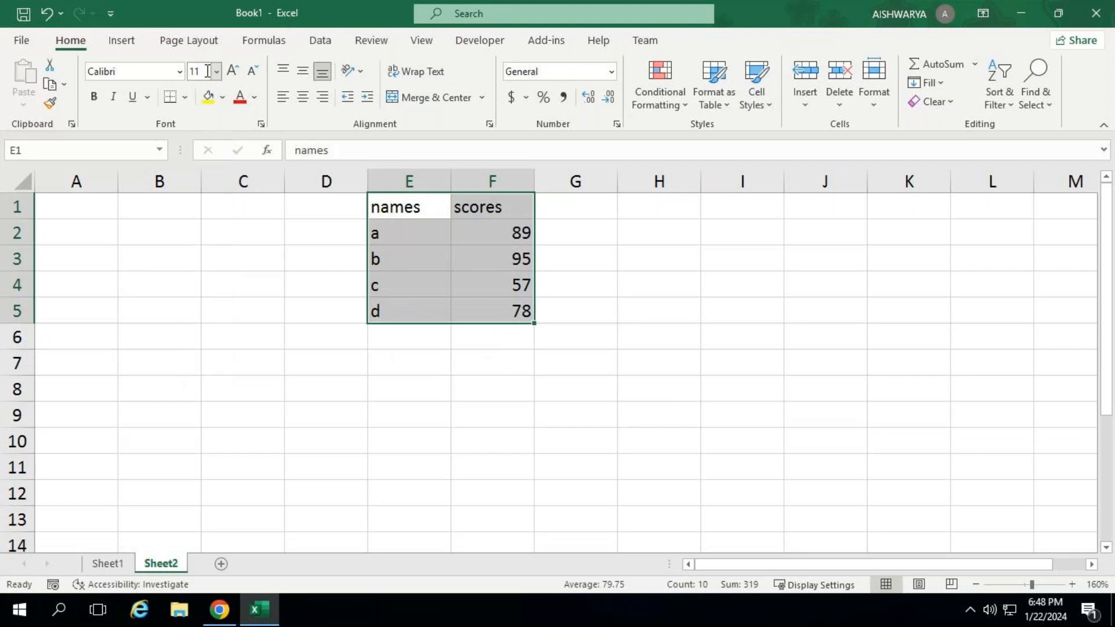
Step: Try to set the font size of the table E1:F5 to 500
click(207, 71)
key(BackSpace)
text(500)
key(Return)
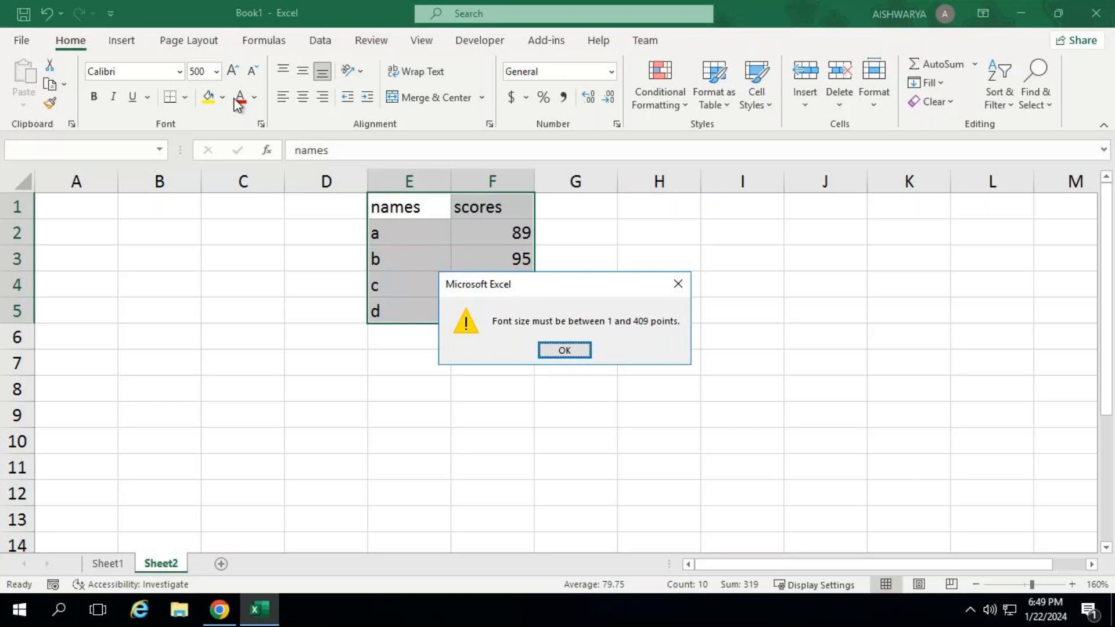
key(Return)
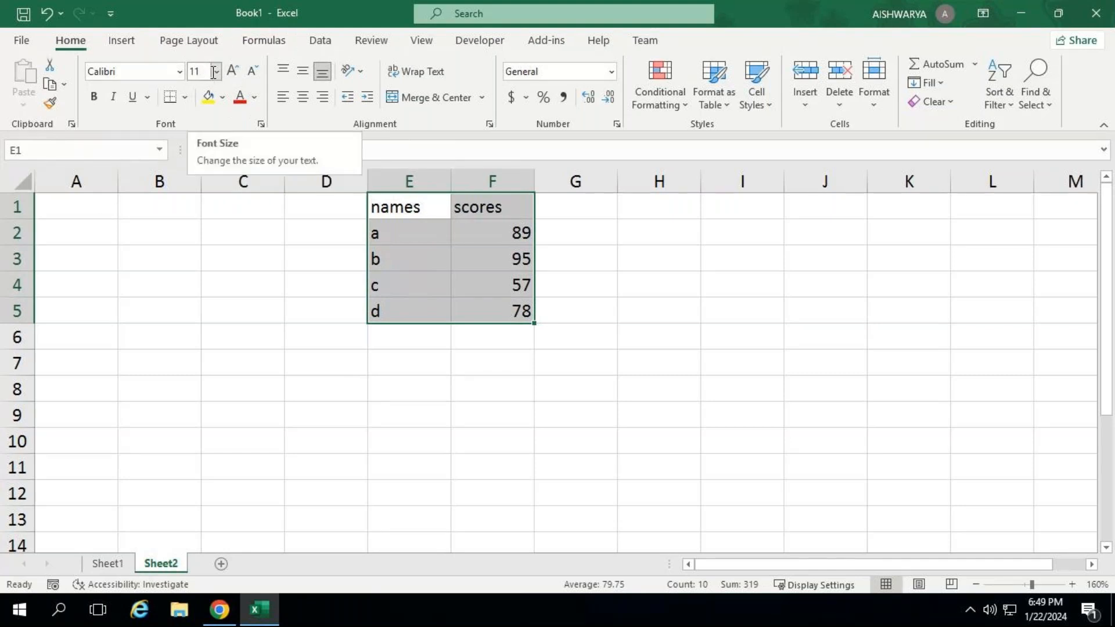
Step: Increase the font size of the table E1:F5 step by step to 26
click(235, 71)
click(235, 71)
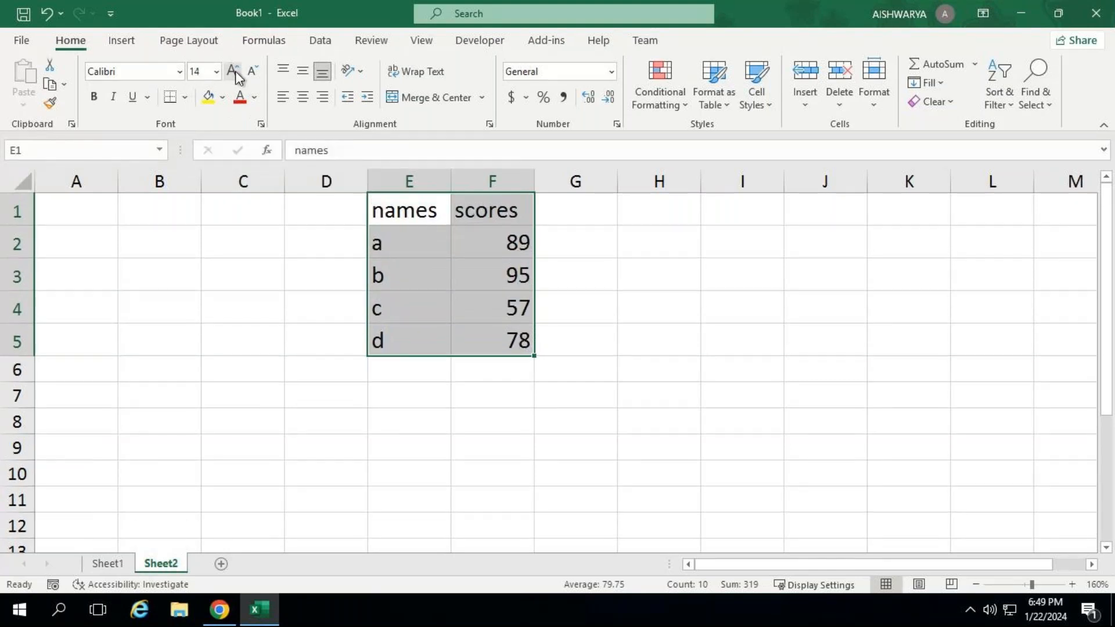
click(235, 70)
click(235, 71)
click(235, 72)
click(235, 72)
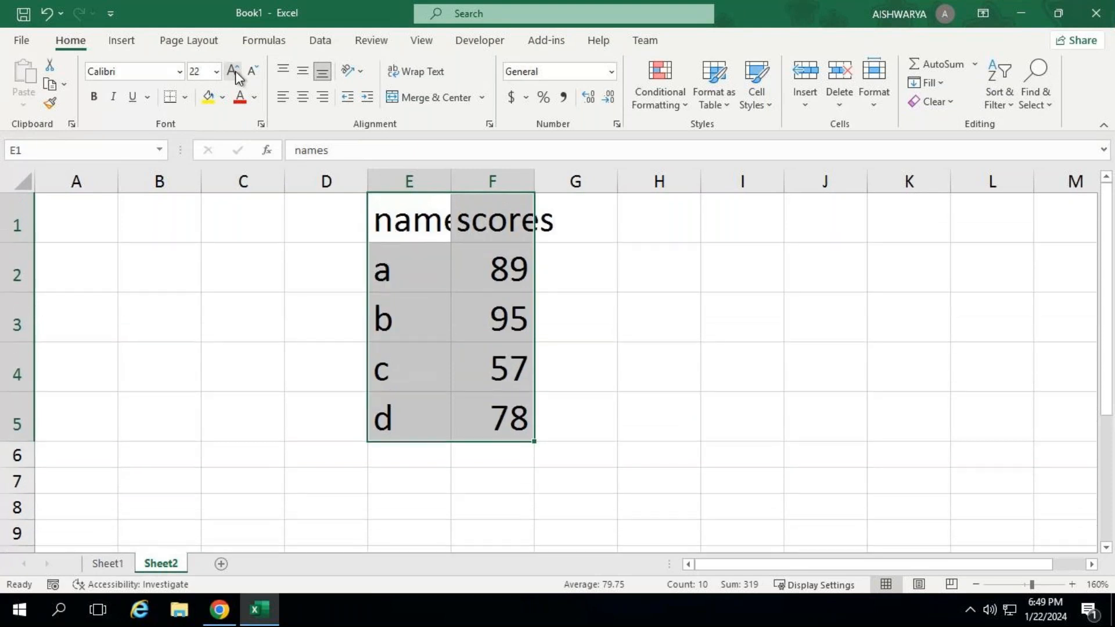
click(236, 72)
click(236, 72)
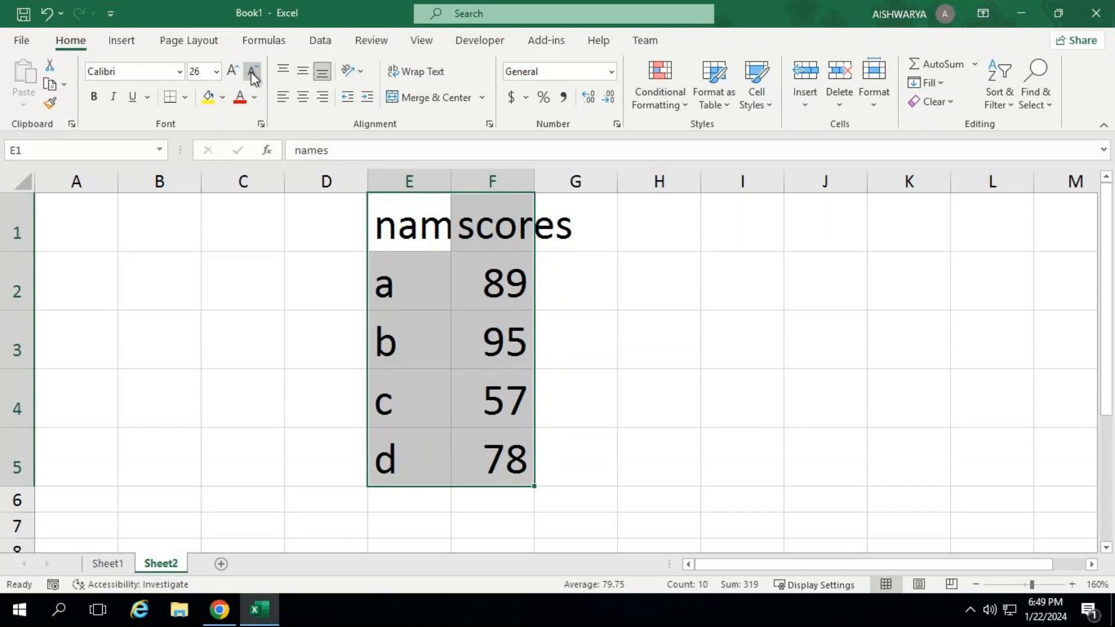
Step: Decrease the font size of the table E1:F5 step by step to 11
click(251, 72)
click(251, 72)
click(251, 72)
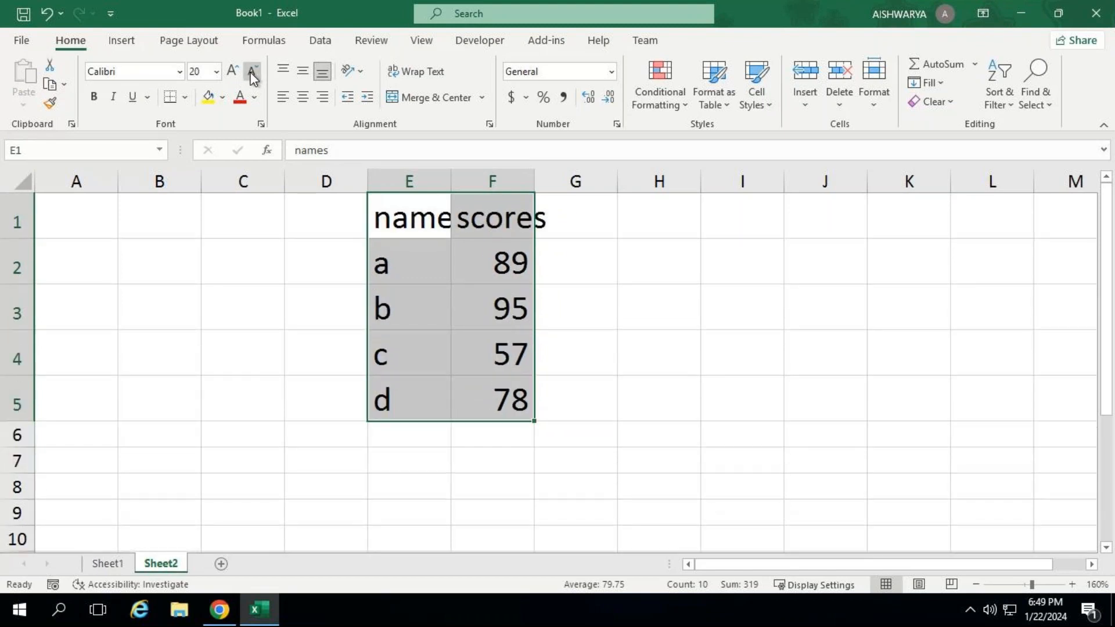
click(252, 72)
click(251, 72)
click(252, 72)
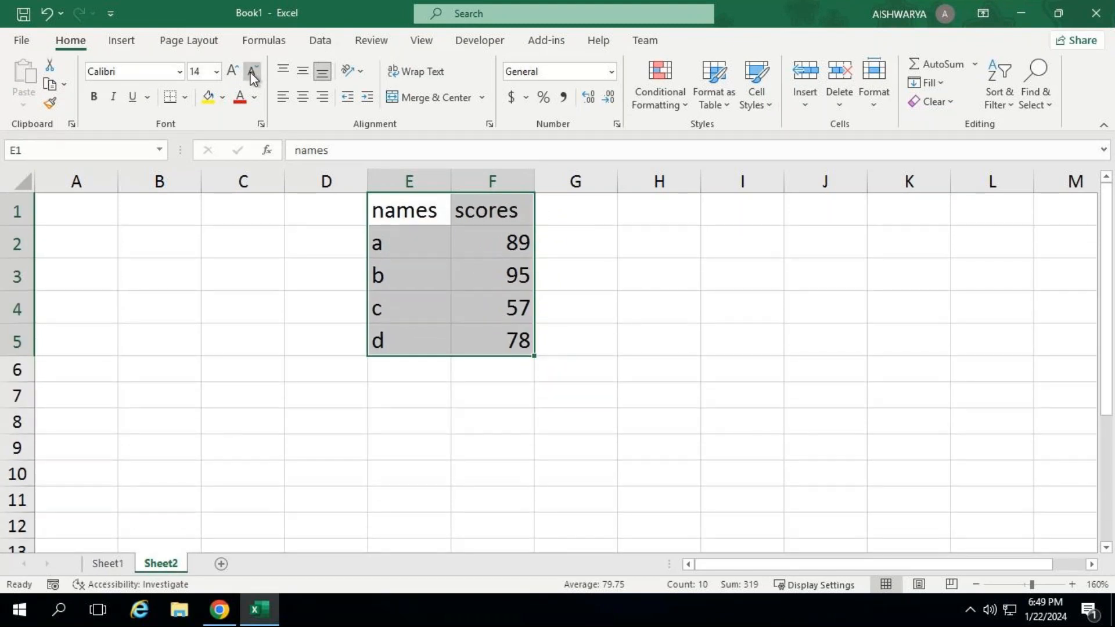
click(252, 73)
click(251, 73)
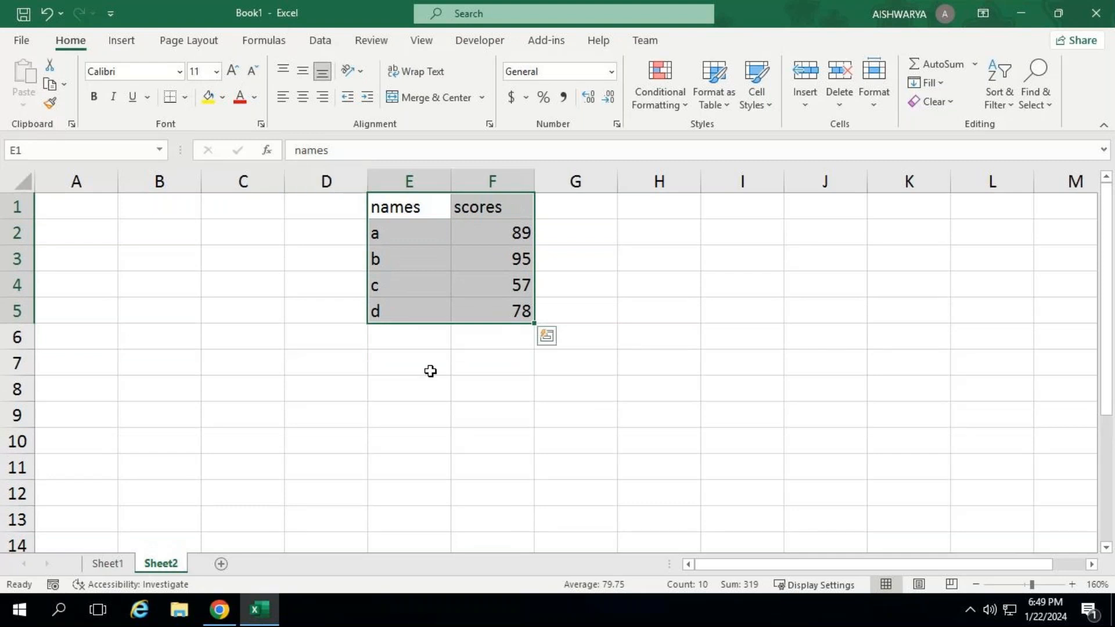
Step: Apply bold, italic and underline to the table E1:F5 and remove all three formats again
click(96, 97)
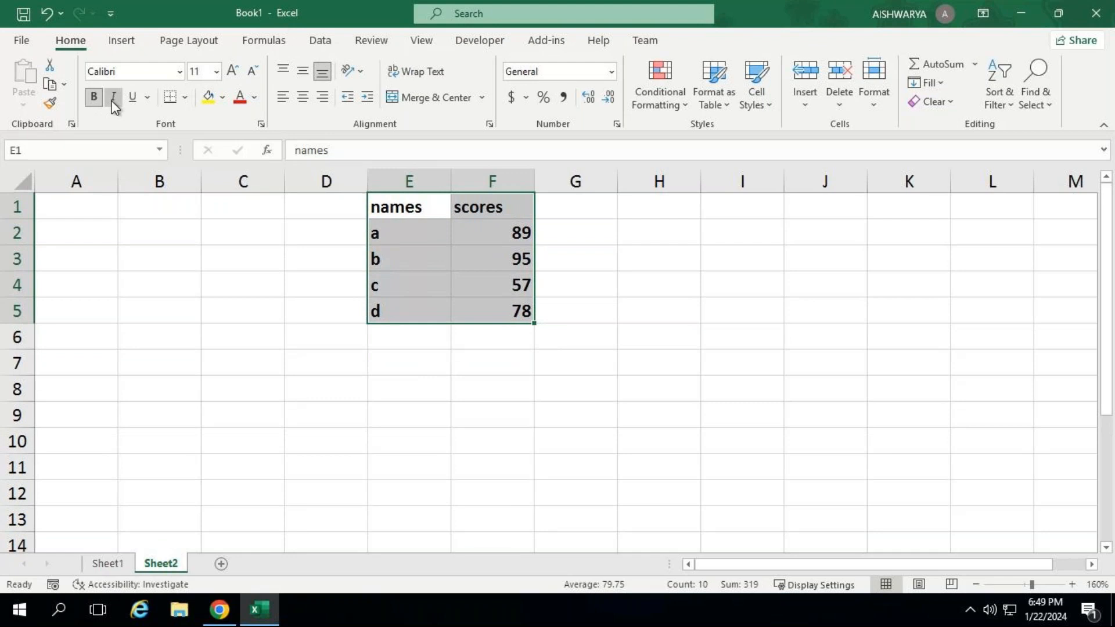
click(113, 98)
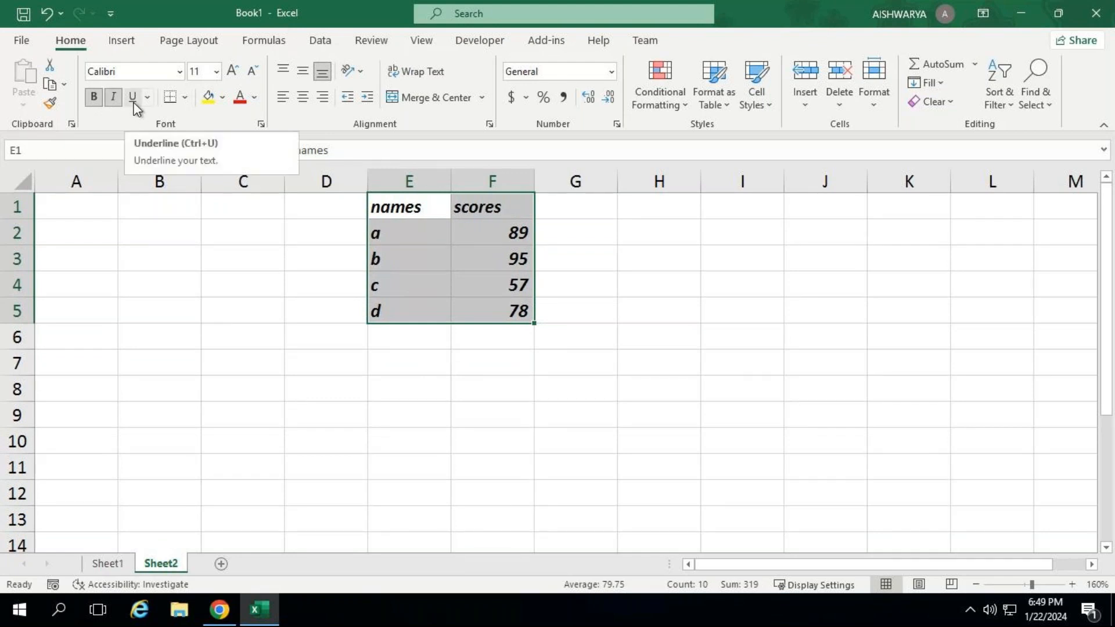
click(133, 97)
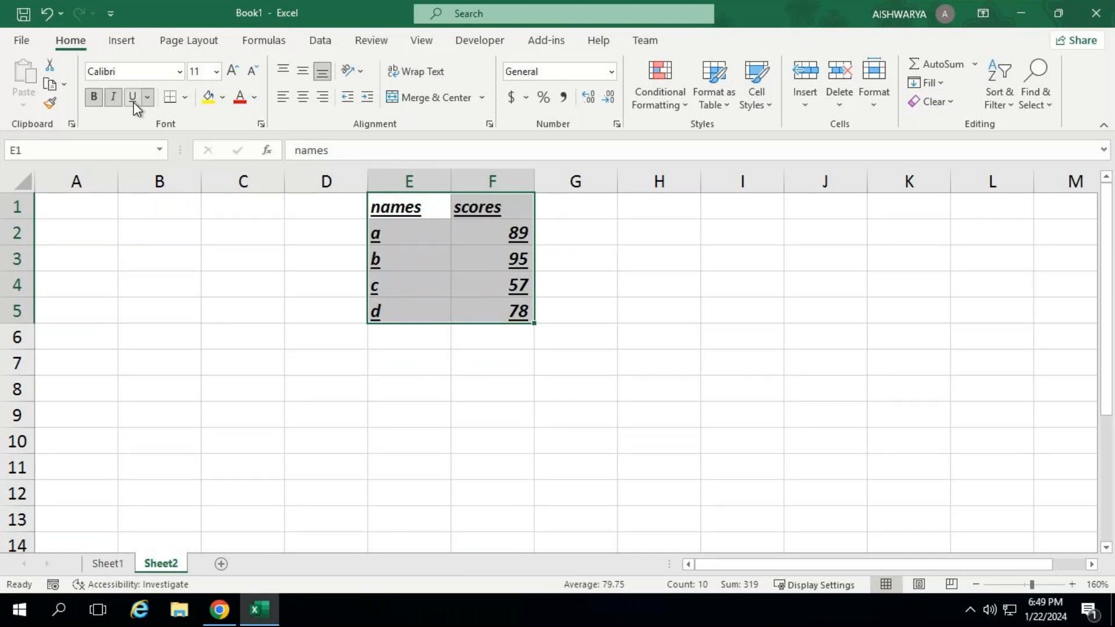
click(98, 102)
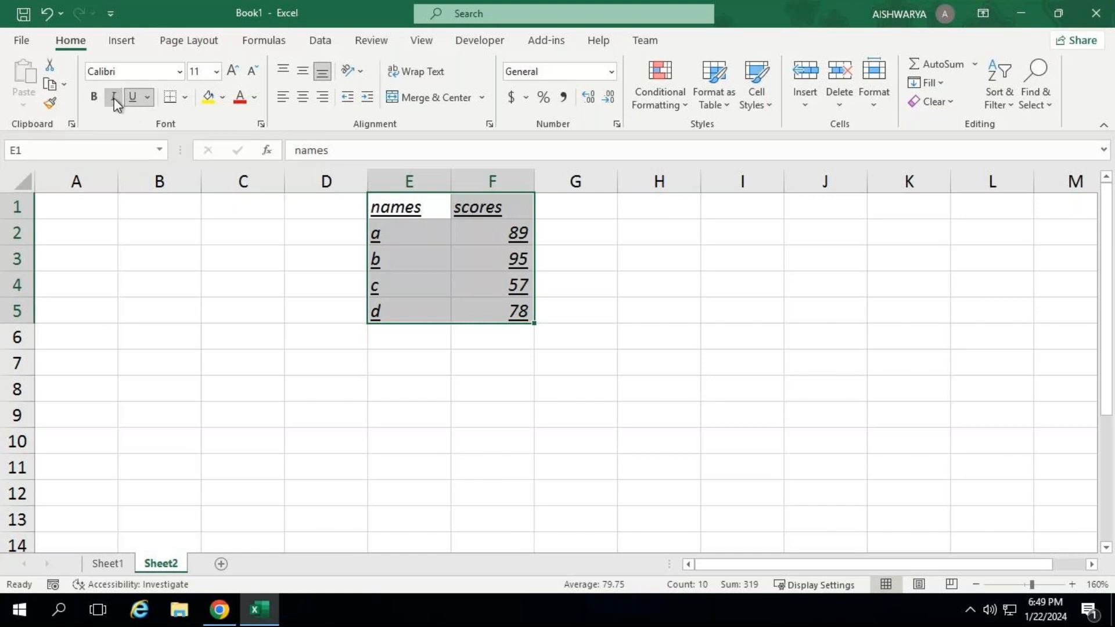
click(115, 100)
click(134, 99)
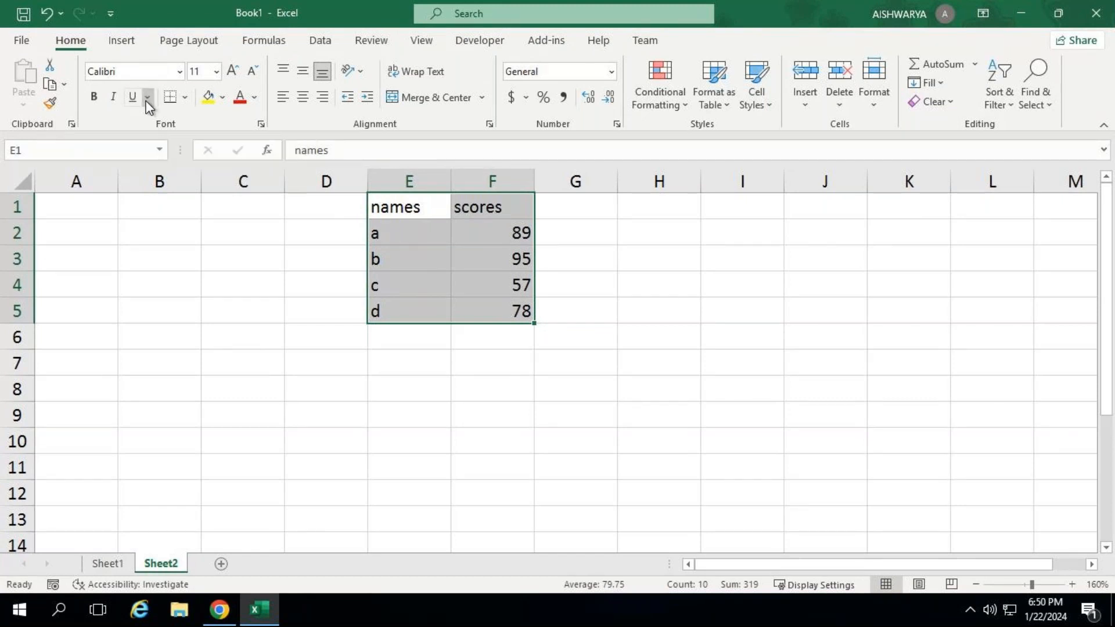
Step: Apply a double underline to the names and scores in E1:F5 and deselect the table
click(146, 98)
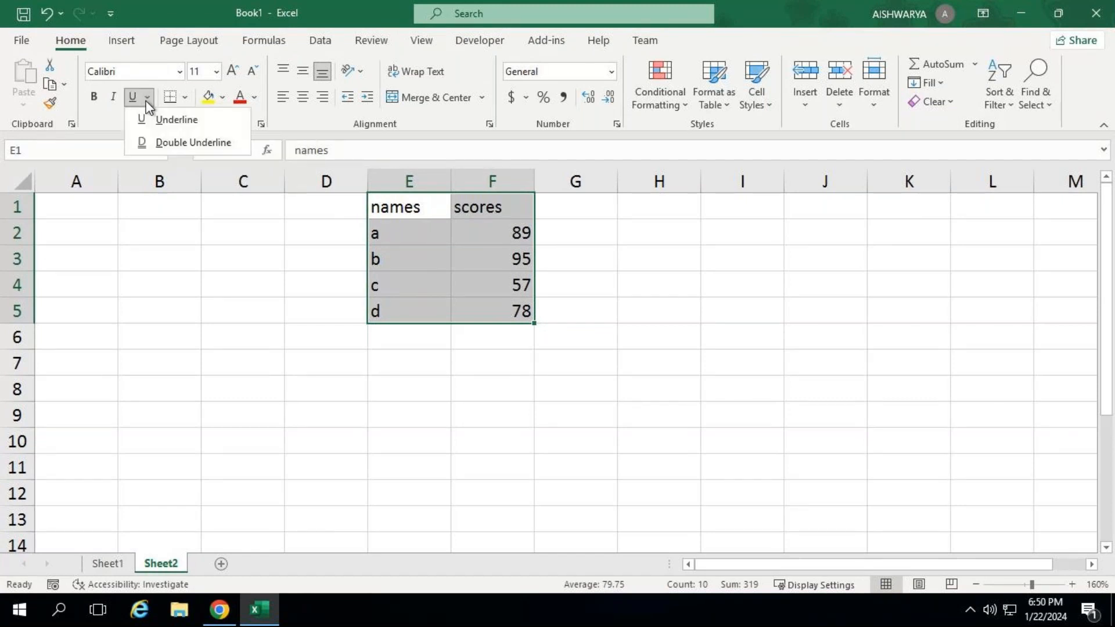
click(177, 145)
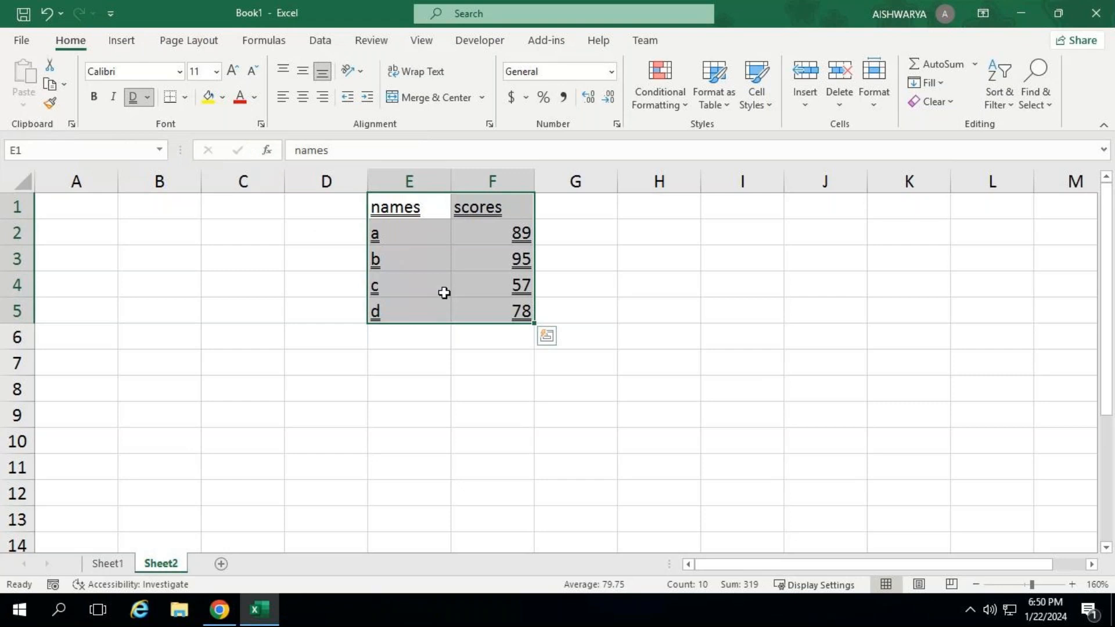
click(245, 265)
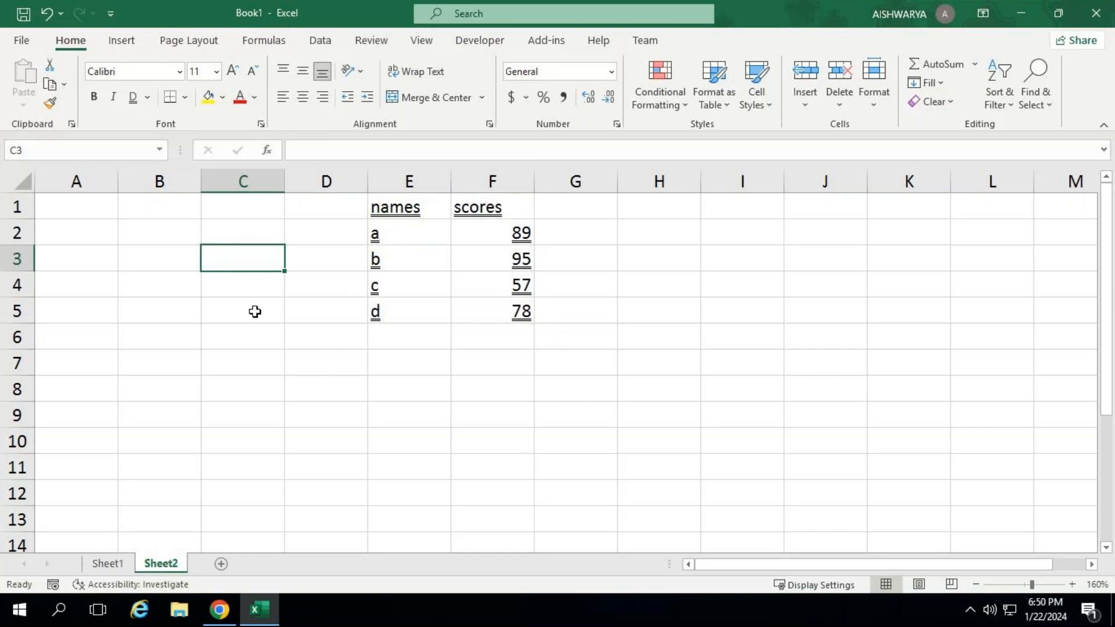
click(172, 241)
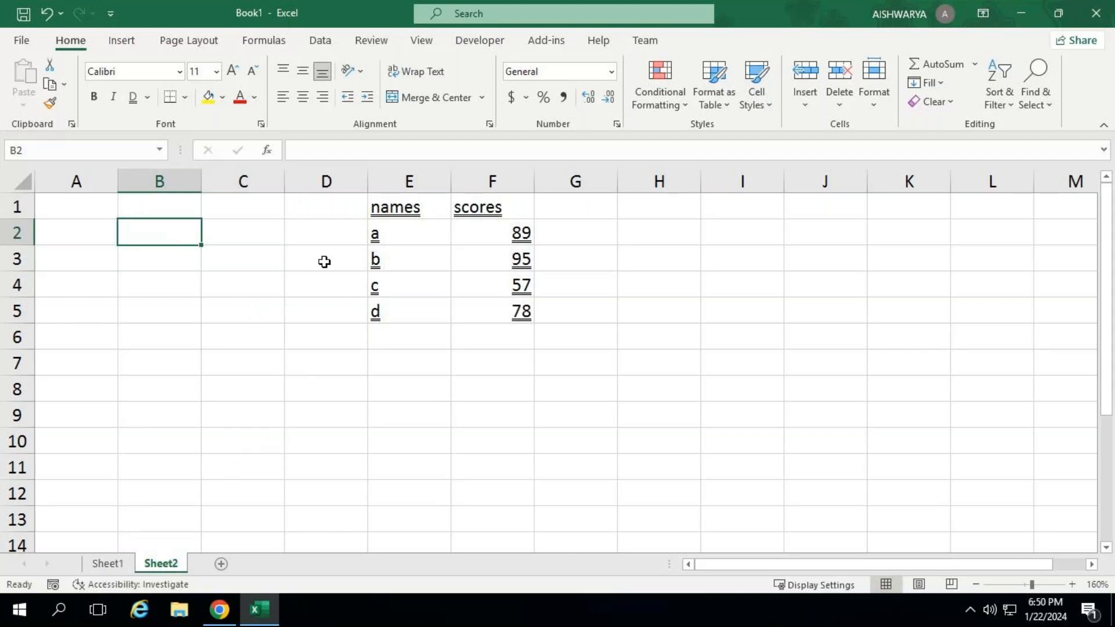
Step: Reselect the table E1:F5, switch its text to a single underline and back to a double underline
click(435, 206)
drag(434, 207, 500, 316)
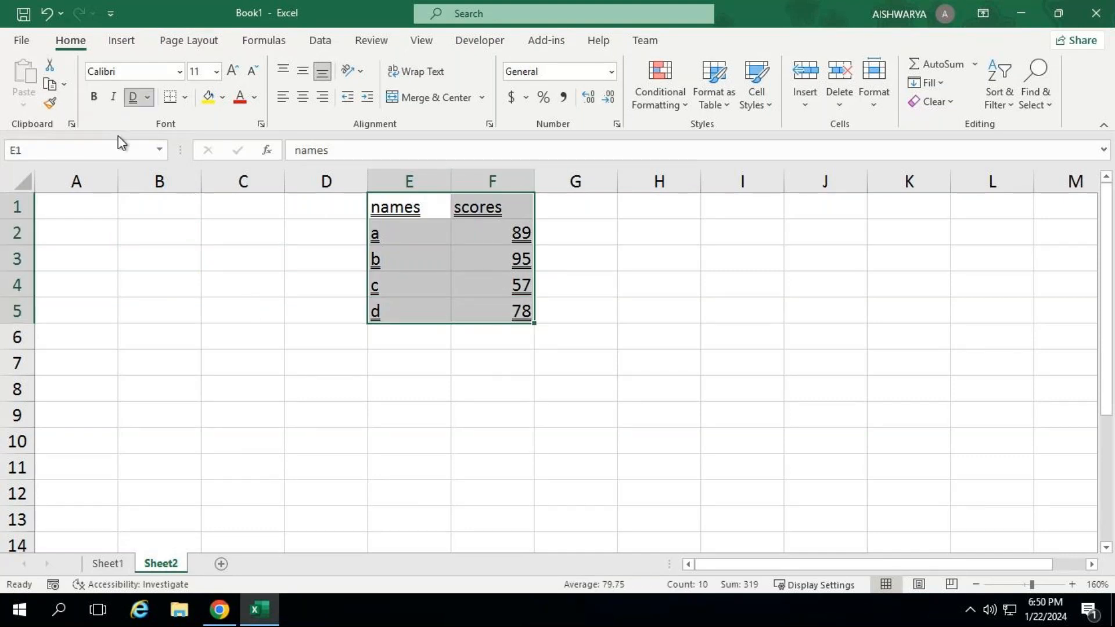
click(149, 98)
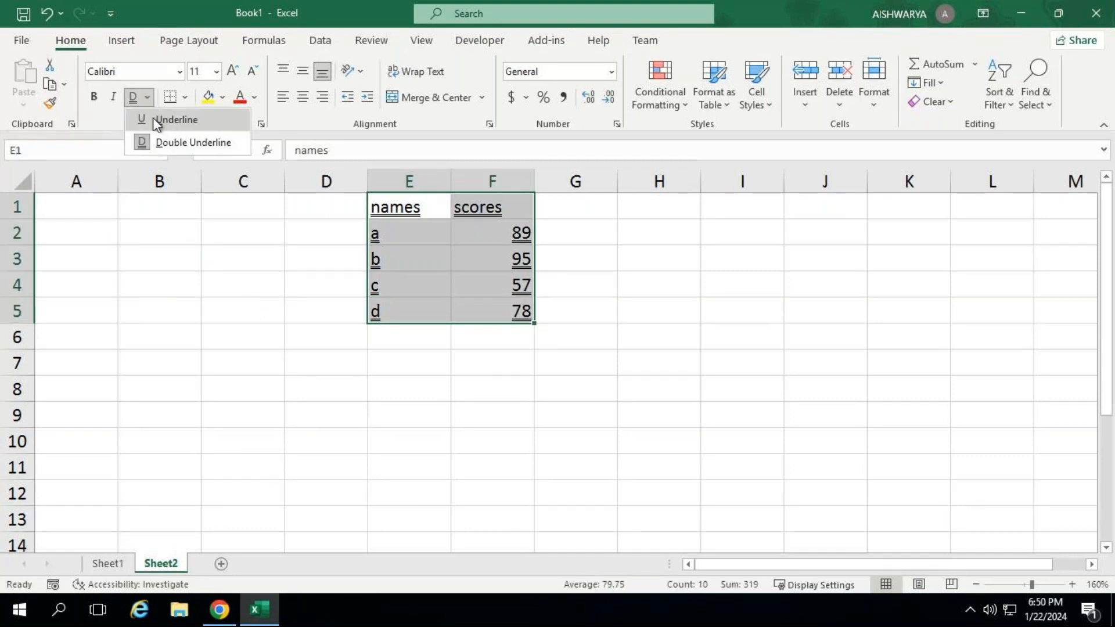
click(114, 196)
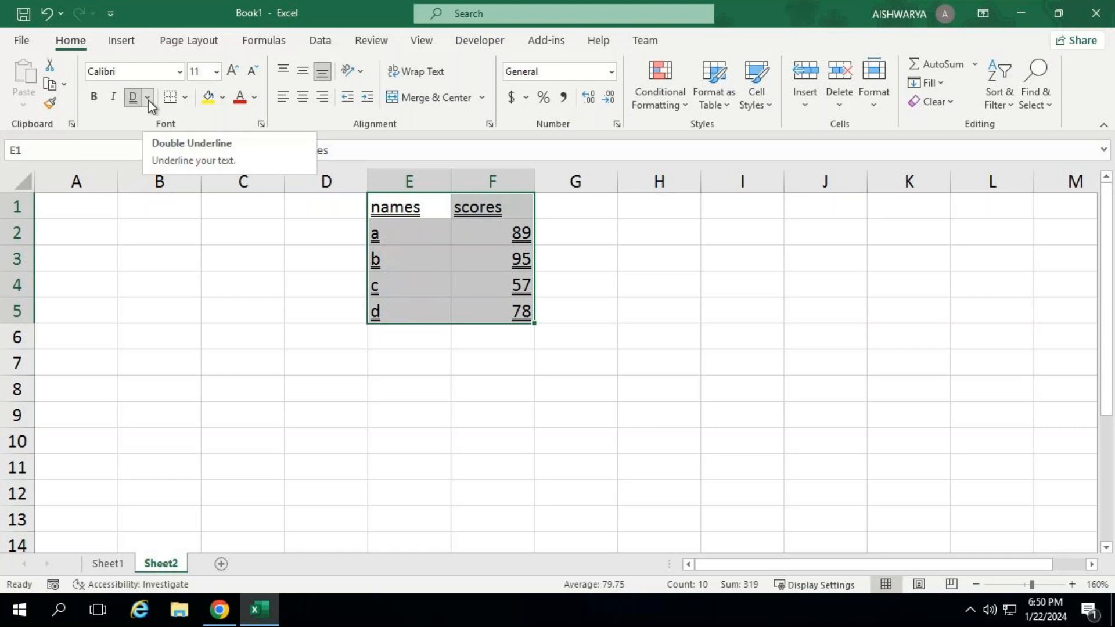
click(148, 99)
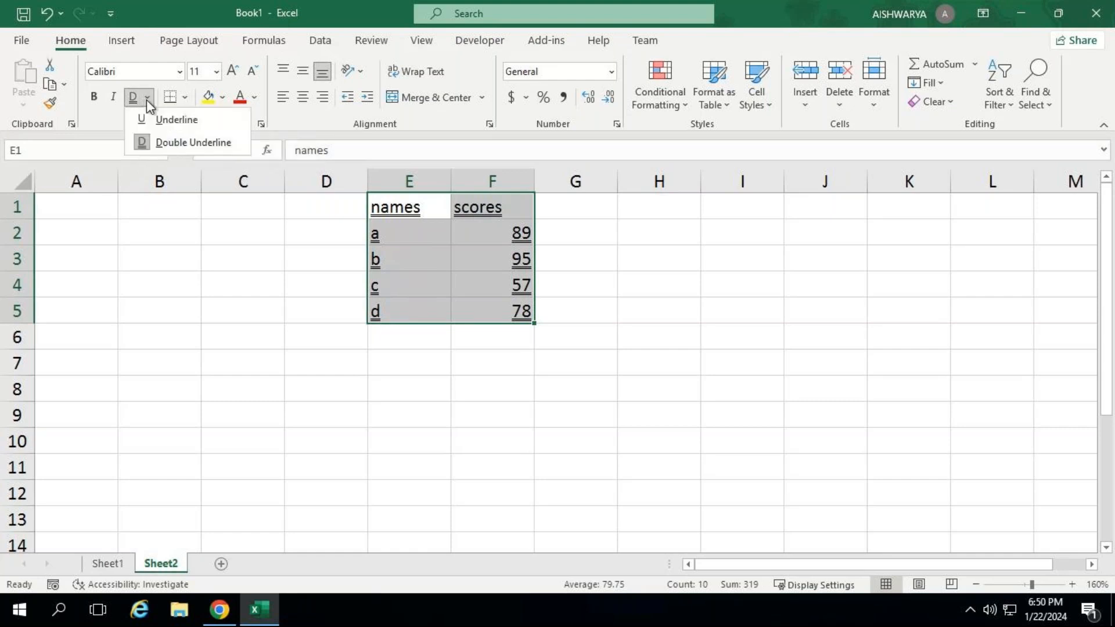
click(178, 117)
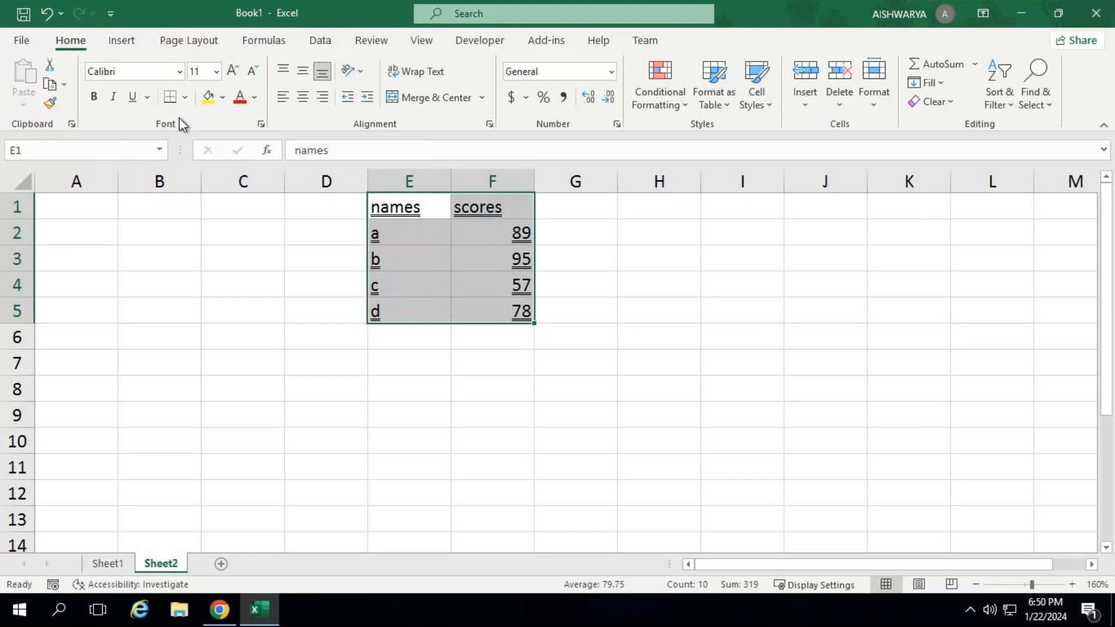
click(149, 97)
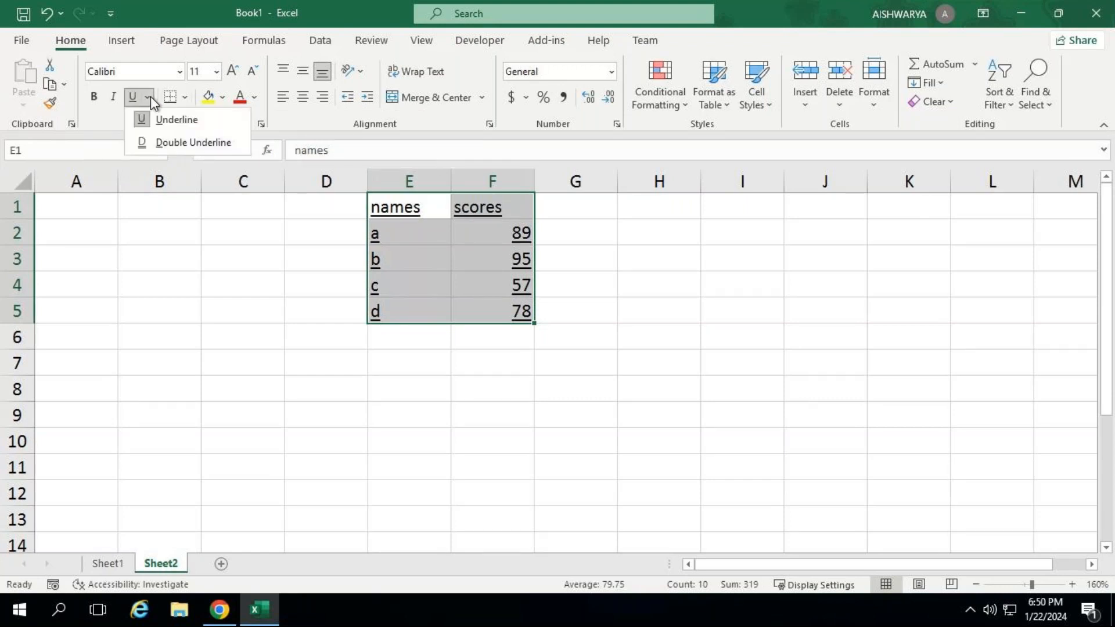
click(174, 145)
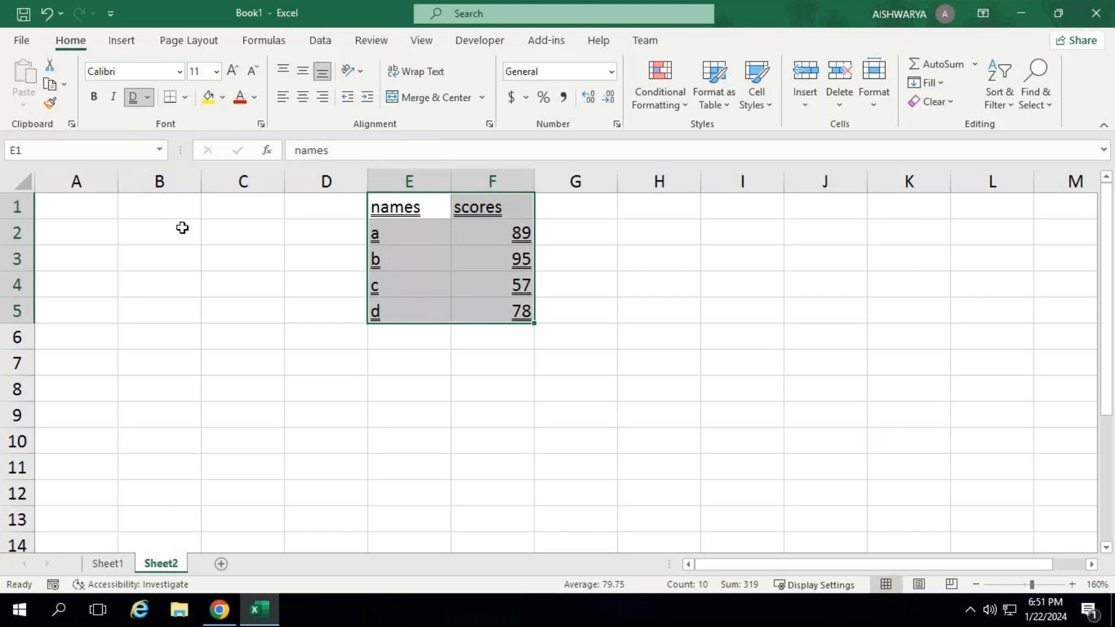
Step: Set the font color of the table E1:F5 to the standard green
click(253, 99)
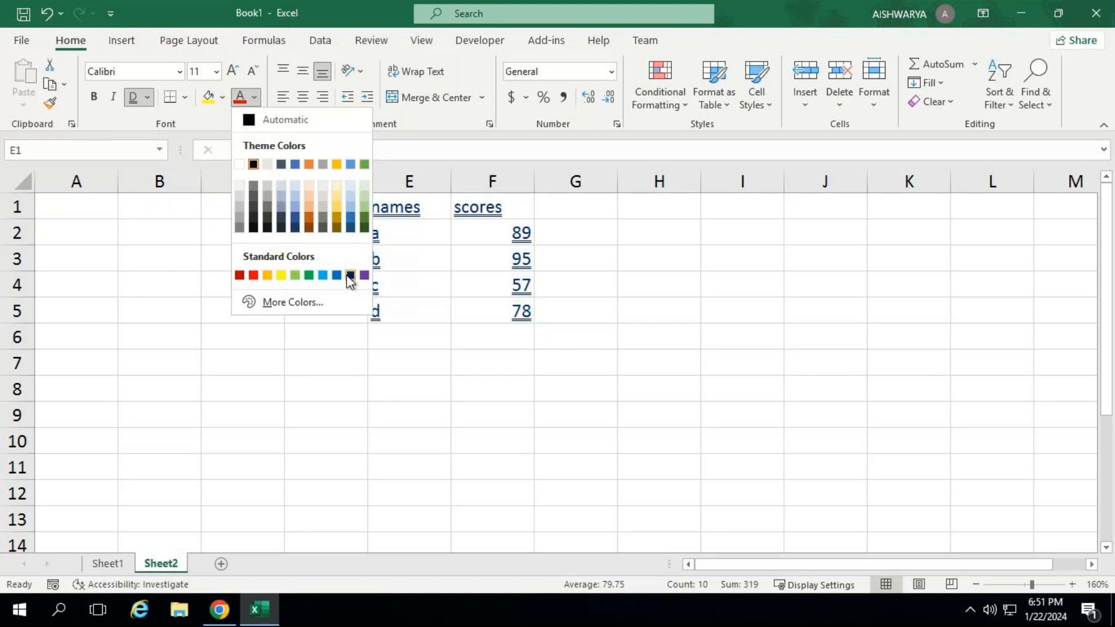
click(308, 275)
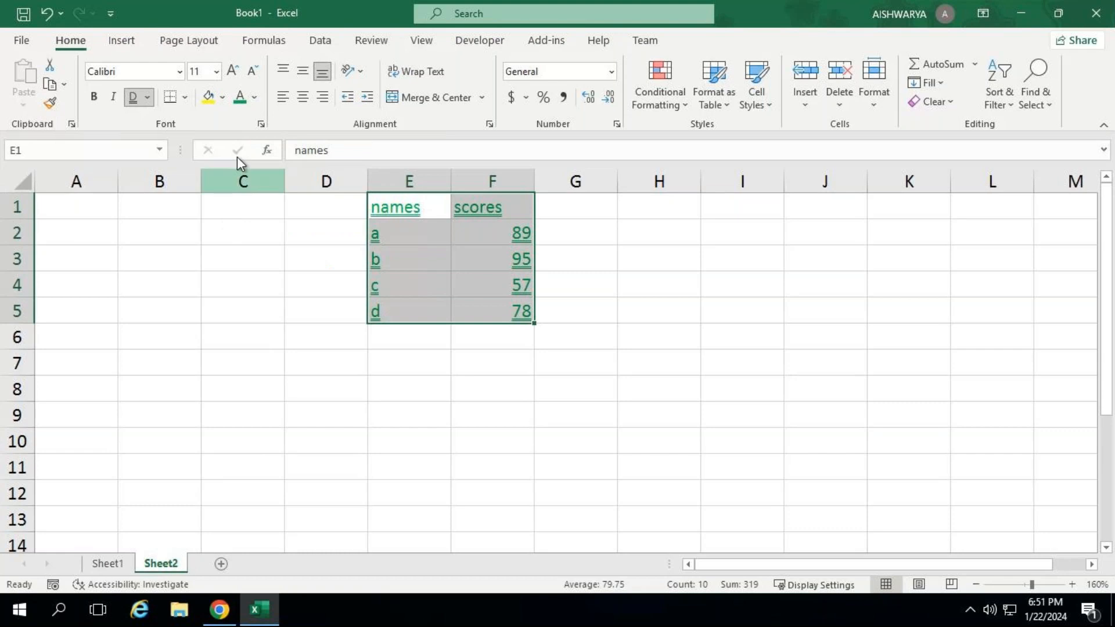
Step: Fill the table E1:F5 with standard yellow, deselect it and undo the fill
click(223, 97)
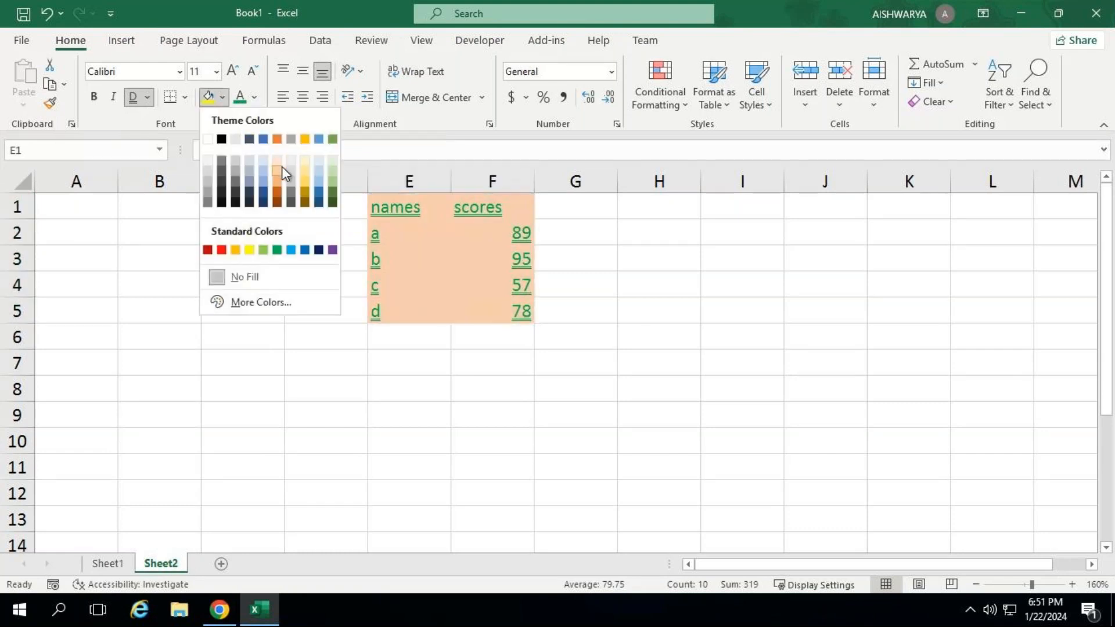
click(249, 250)
click(277, 367)
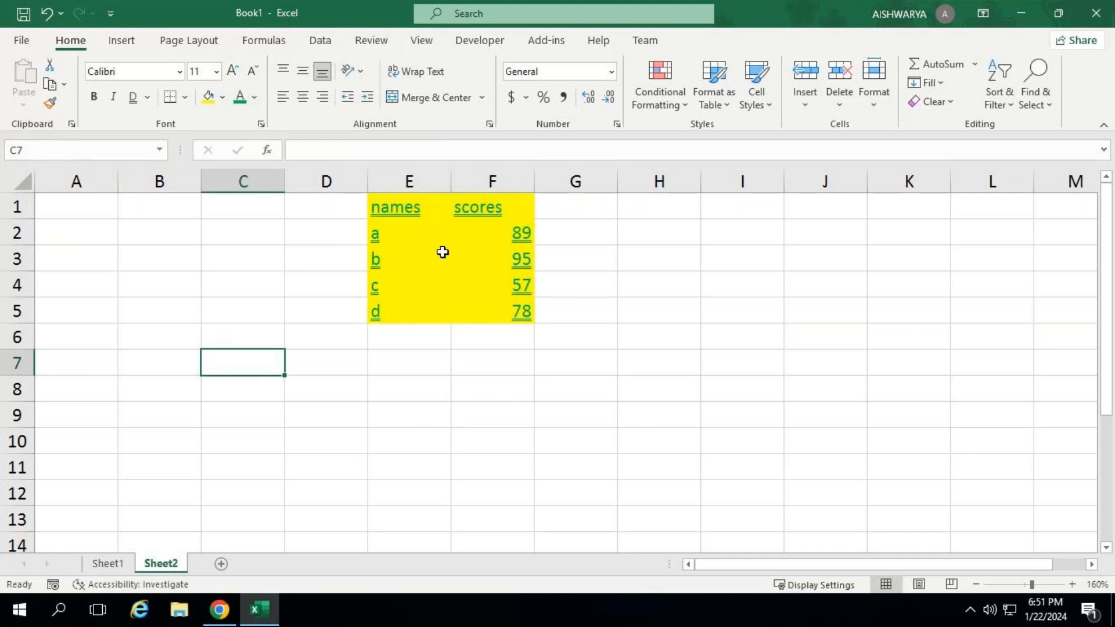
key(ctrl+z)
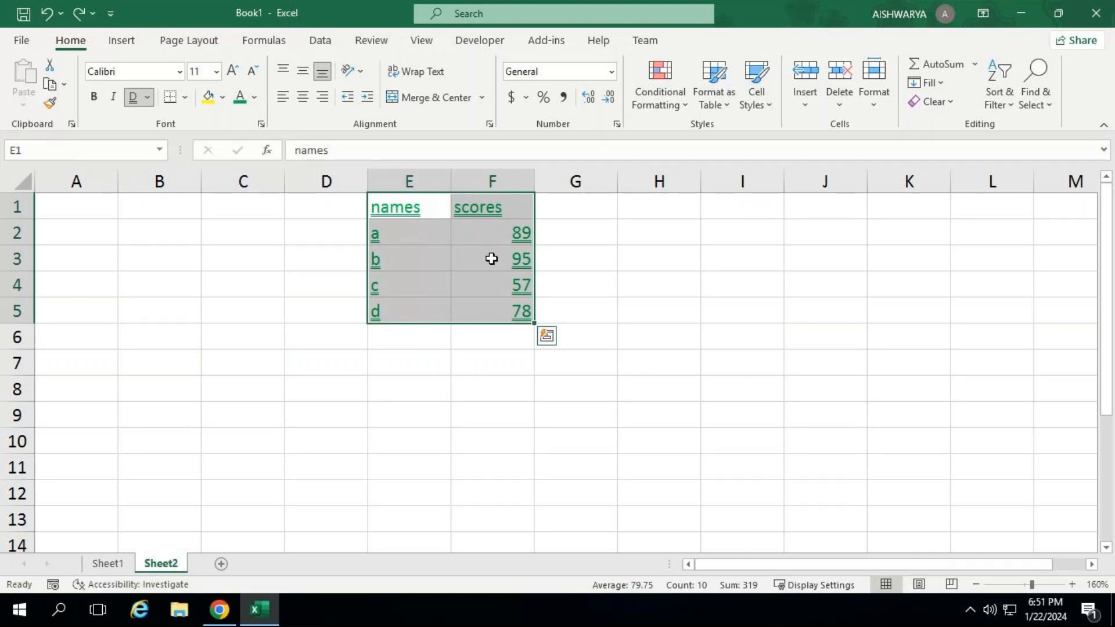
click(491, 257)
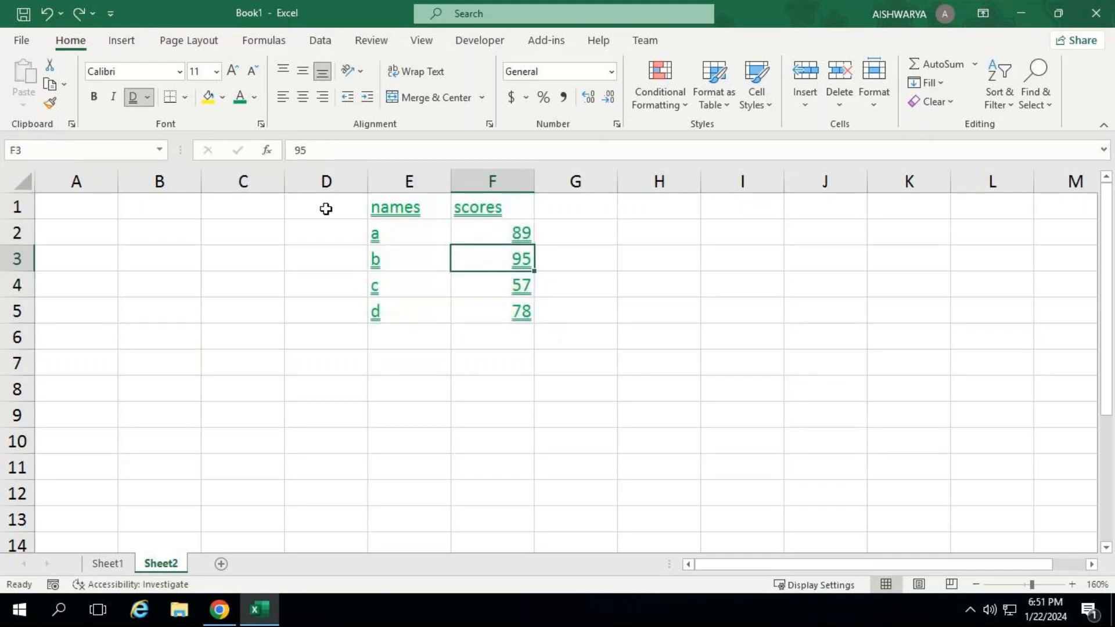
Step: Fill the score cell F3 with standard yellow and reset it to no fill
click(222, 98)
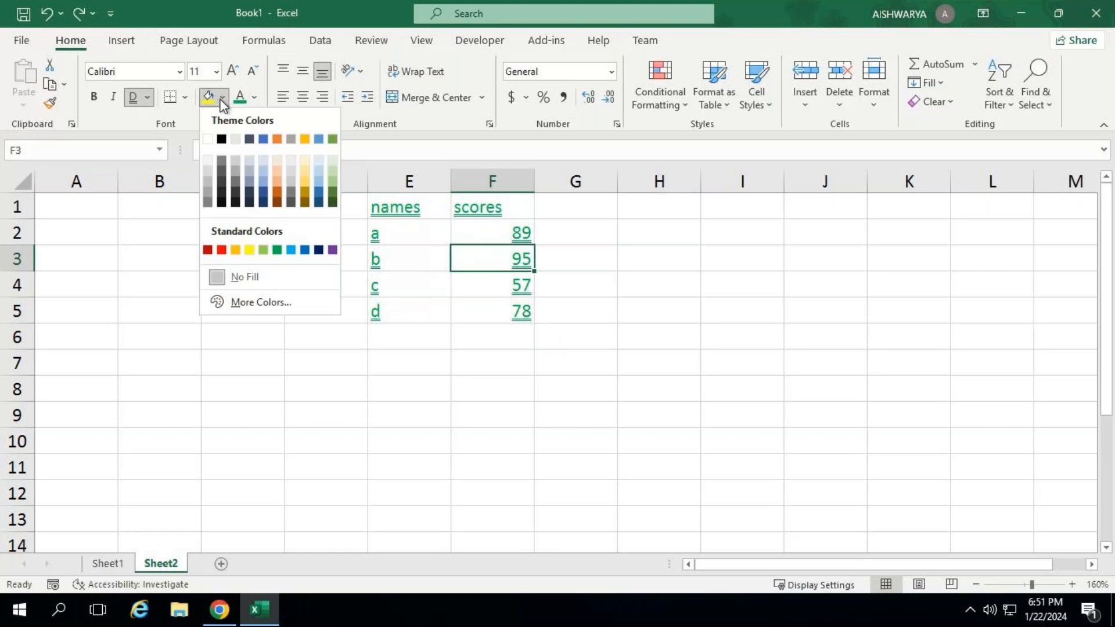
click(249, 250)
click(384, 340)
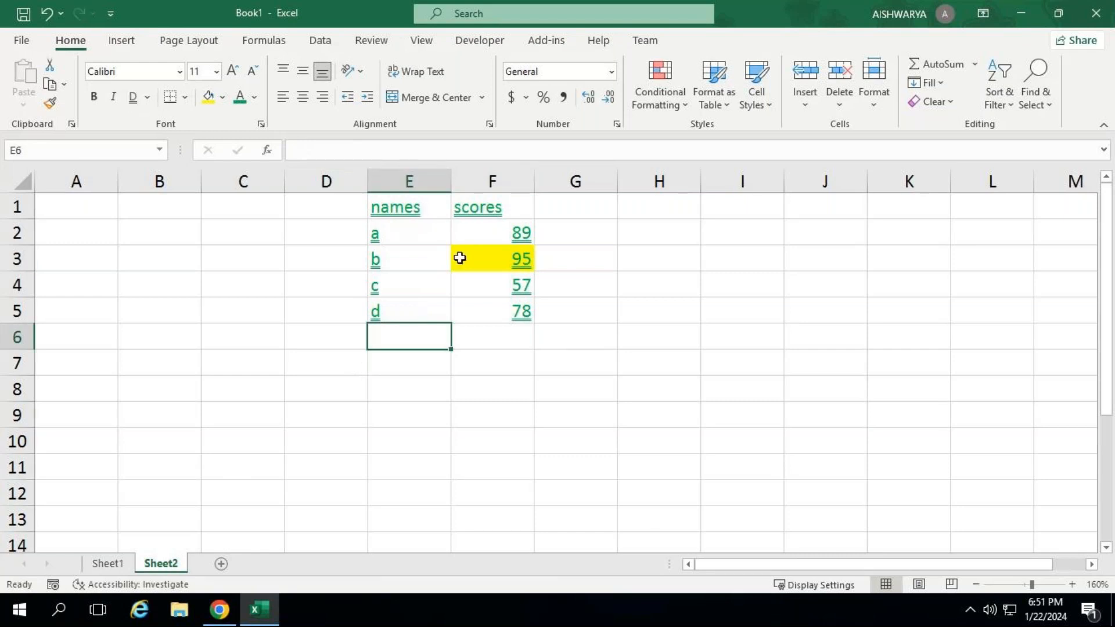
click(480, 265)
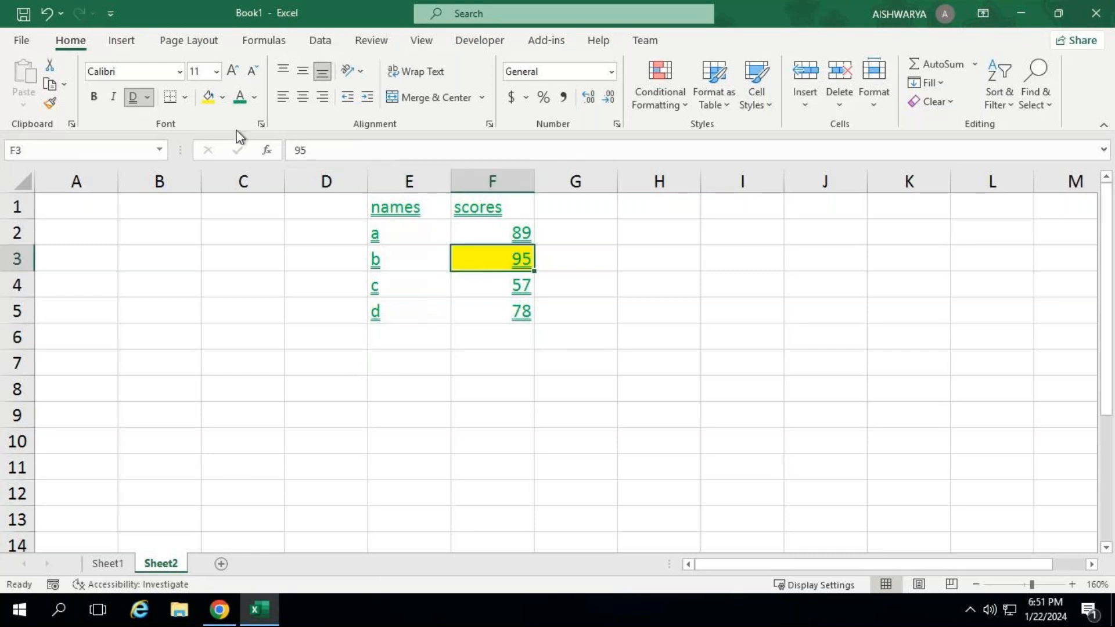
click(223, 98)
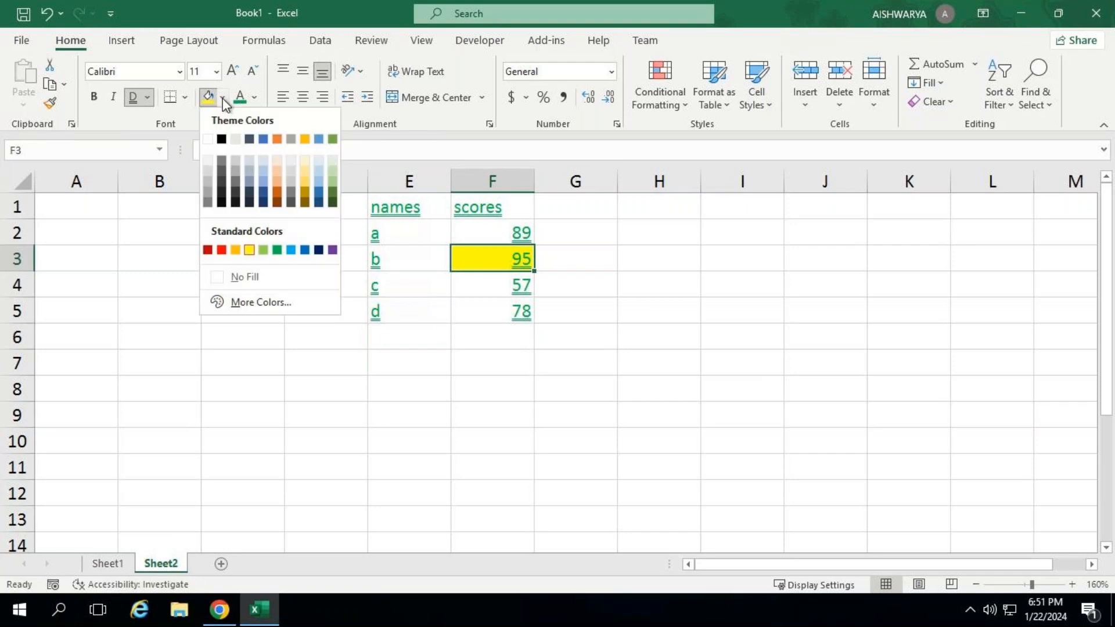
click(246, 279)
click(371, 357)
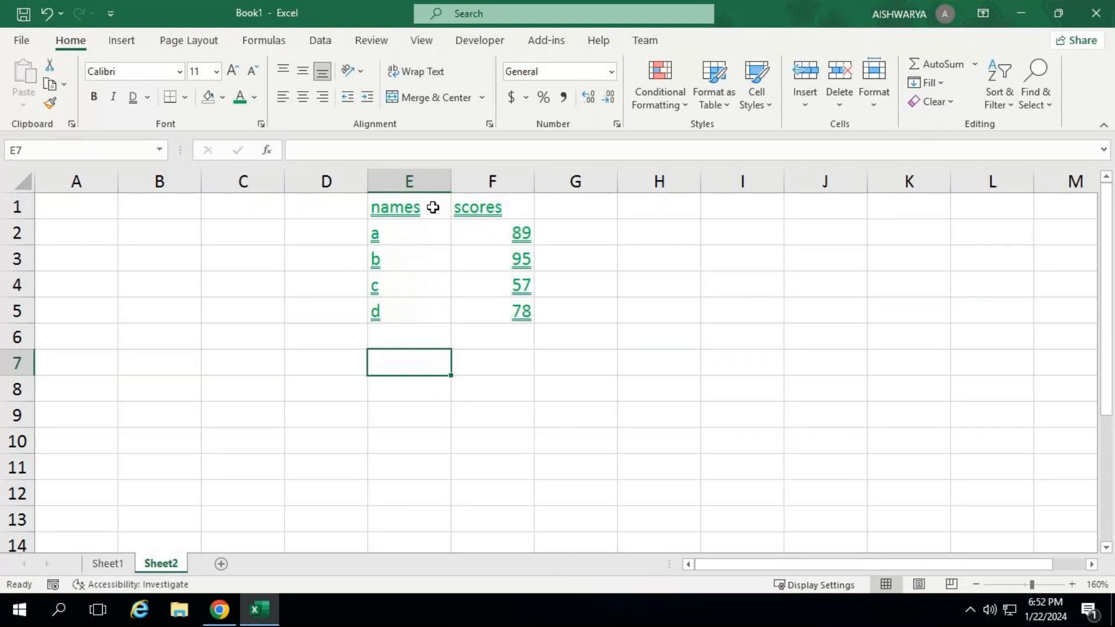
Step: Set the font color of the table E1:F5 to Automatic and deselect the table
drag(432, 208, 479, 317)
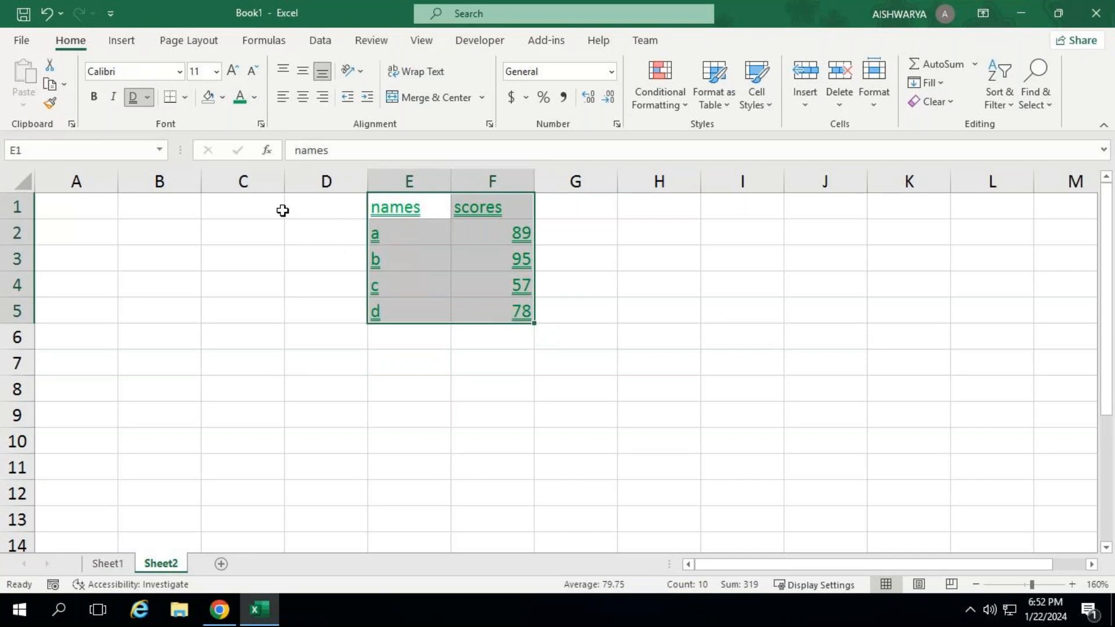
click(255, 98)
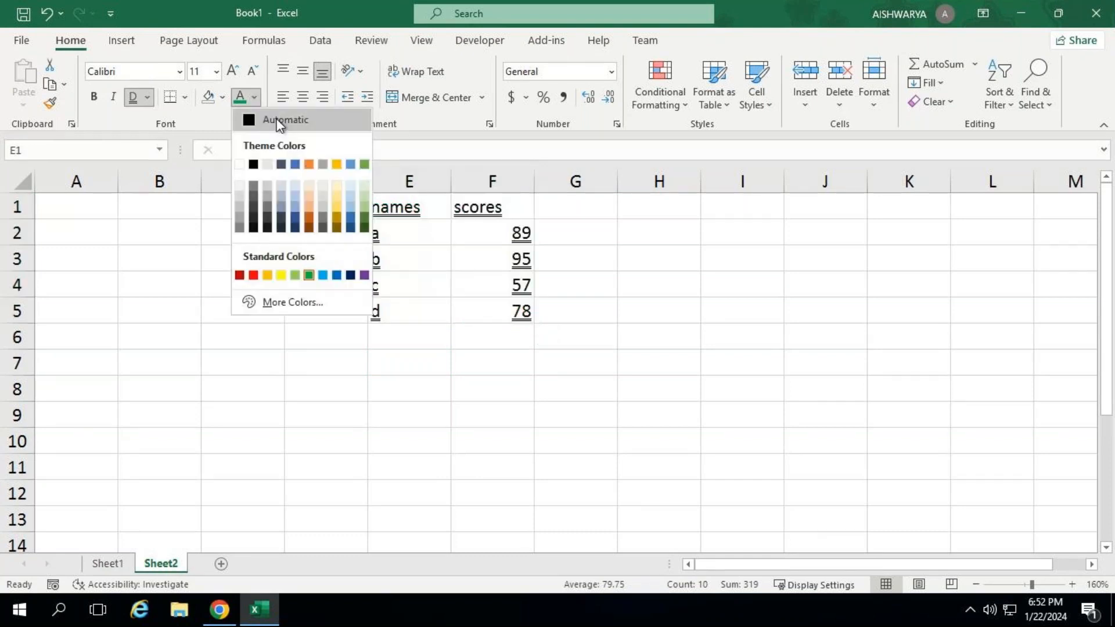
click(269, 119)
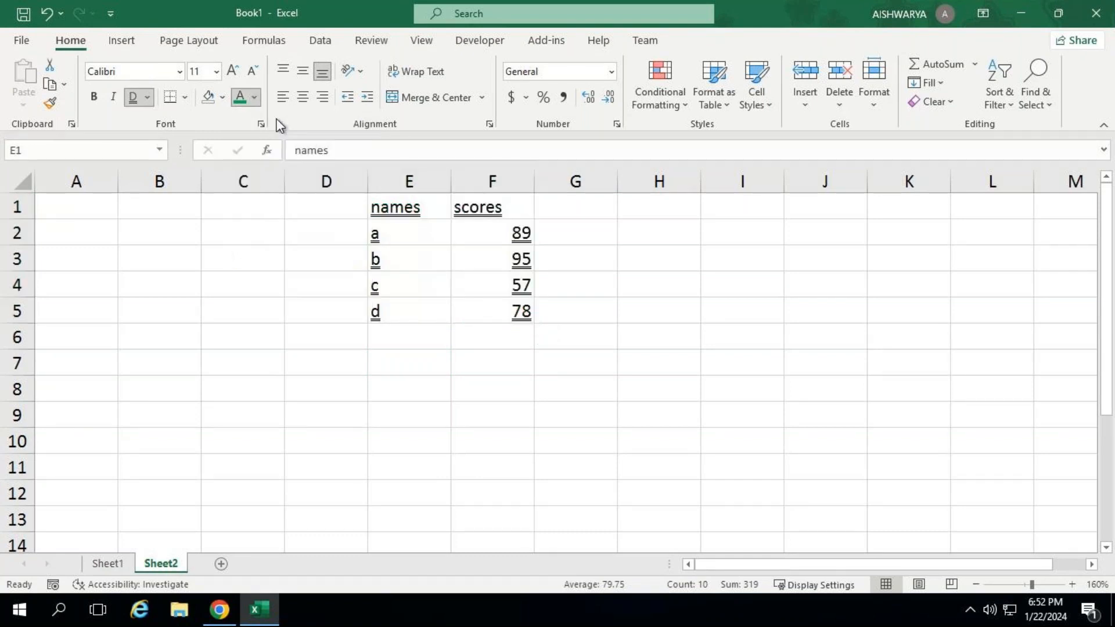
click(319, 365)
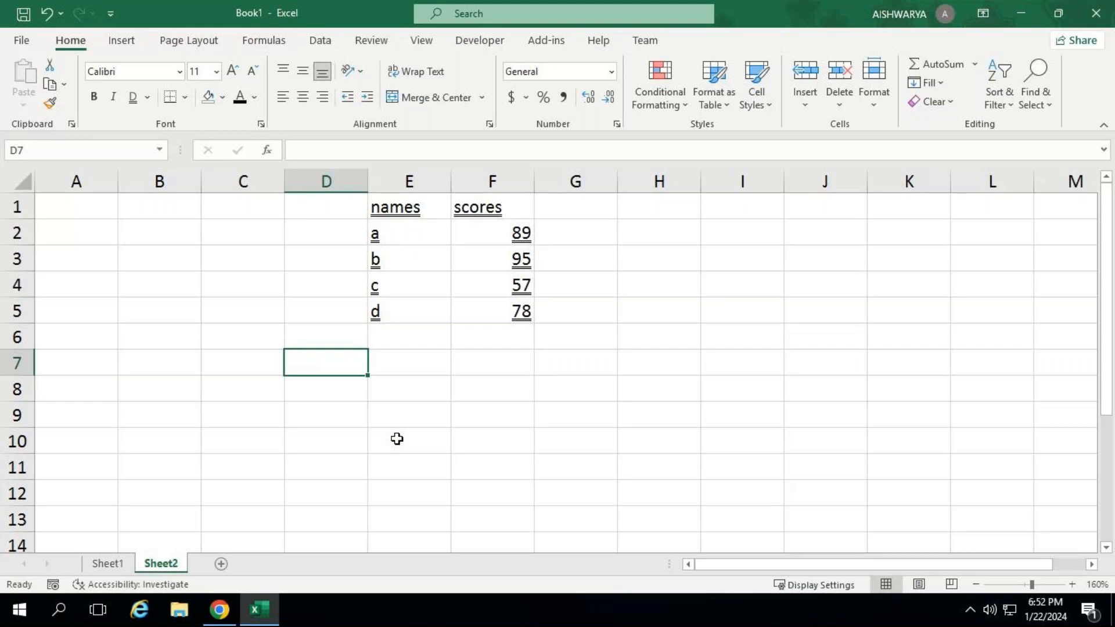
Step: Open the print preview of the sheet, zoom in on the names and scores without borders, and return to the worksheet
key(ctrl+p)
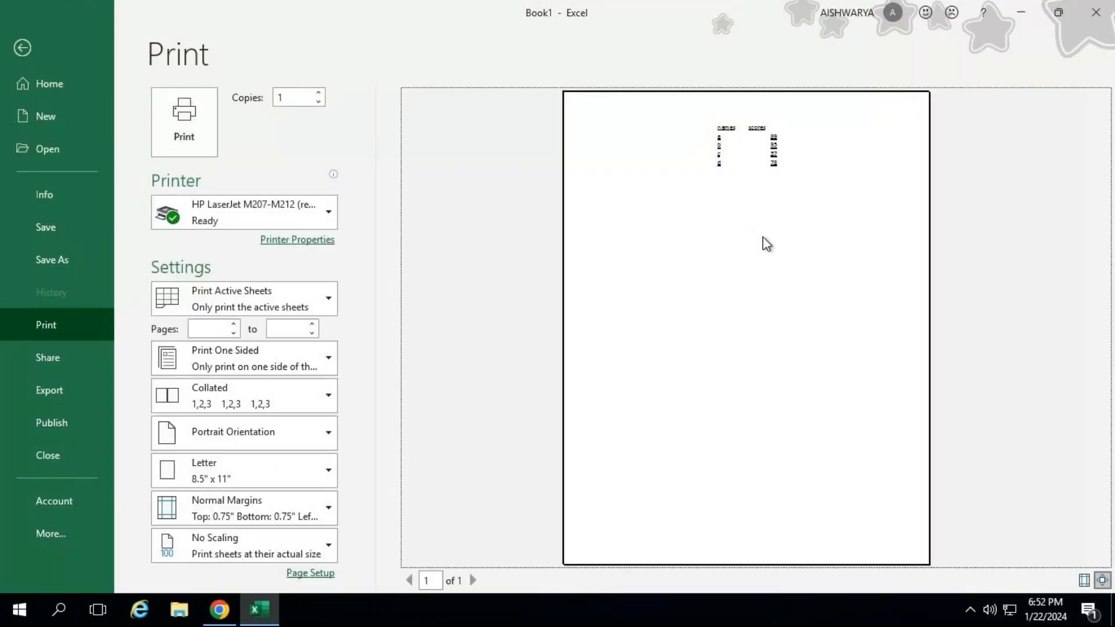
click(773, 256)
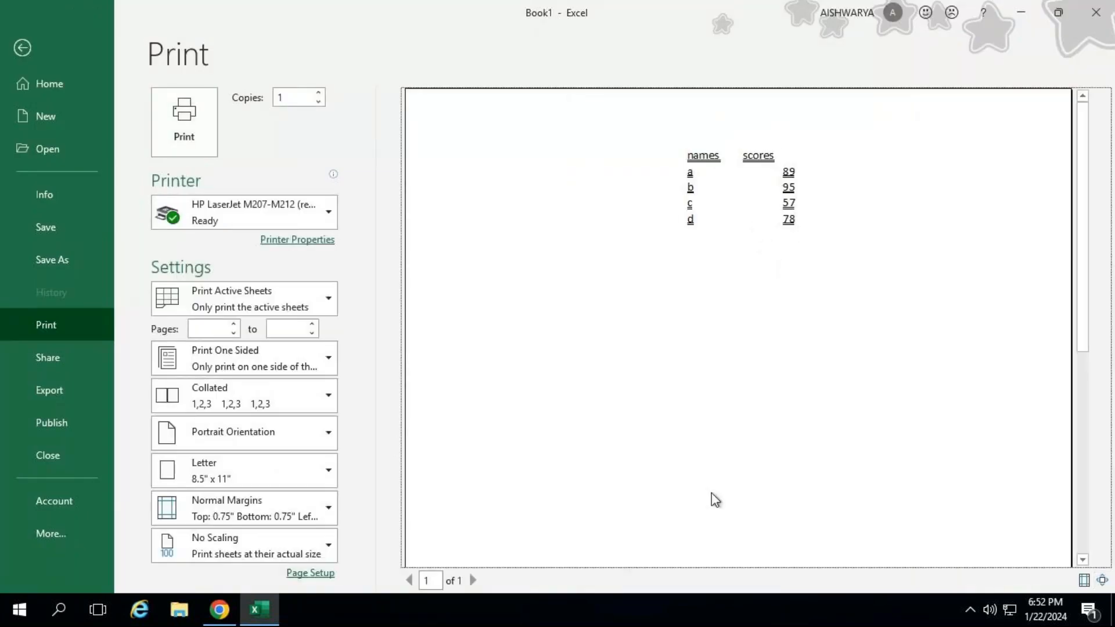
click(716, 462)
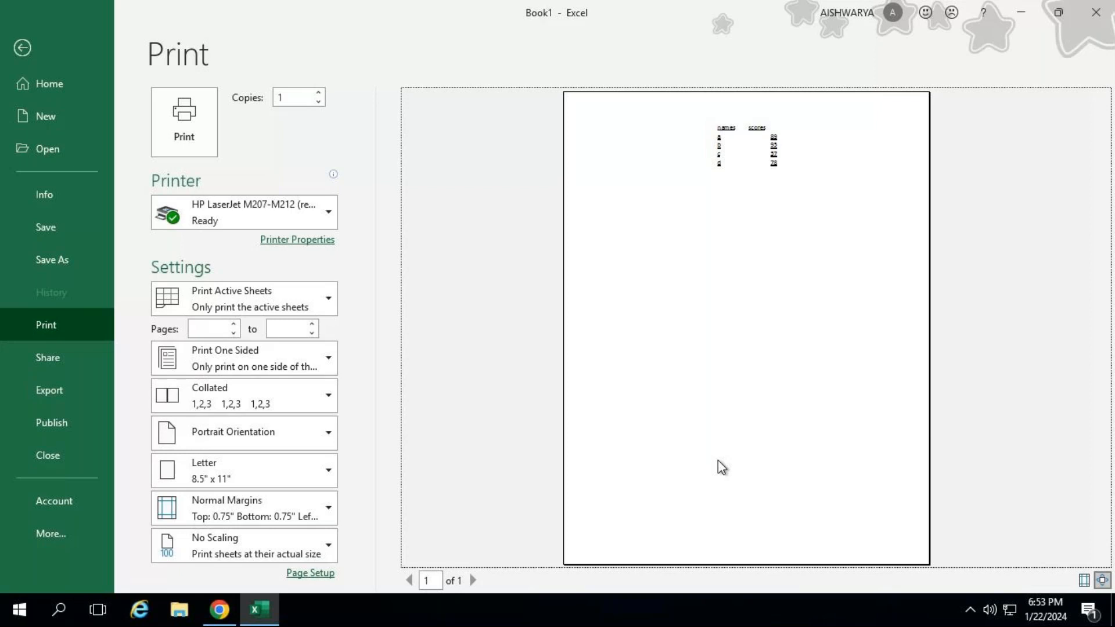
key(Escape)
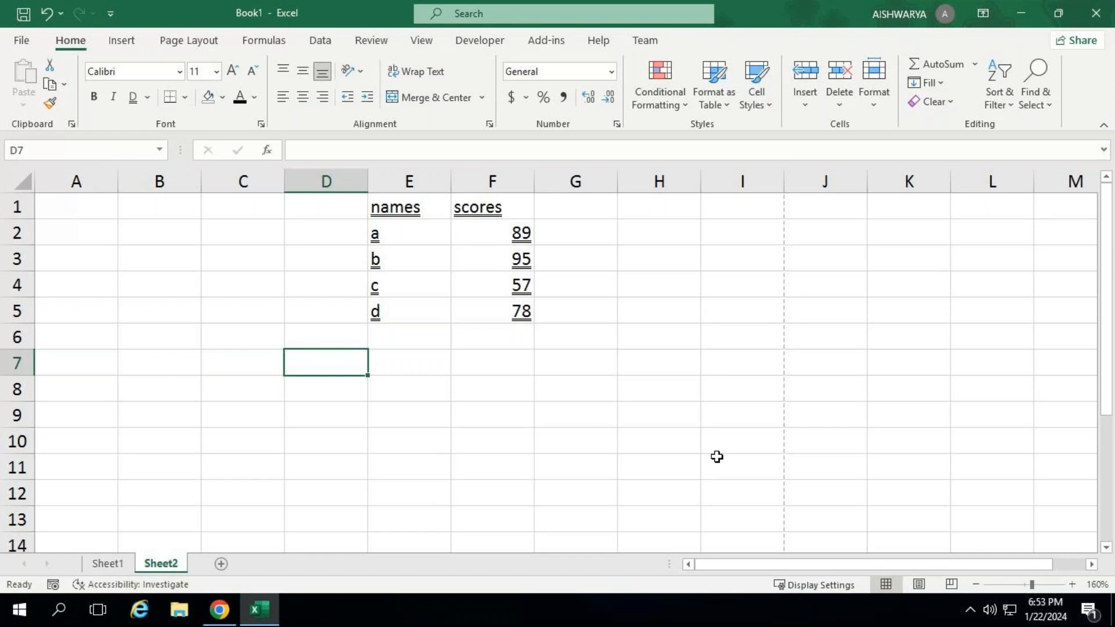
Step: Apply All Borders to the names and scores table in E1:F5 and deselect it
click(410, 205)
drag(431, 230, 493, 324)
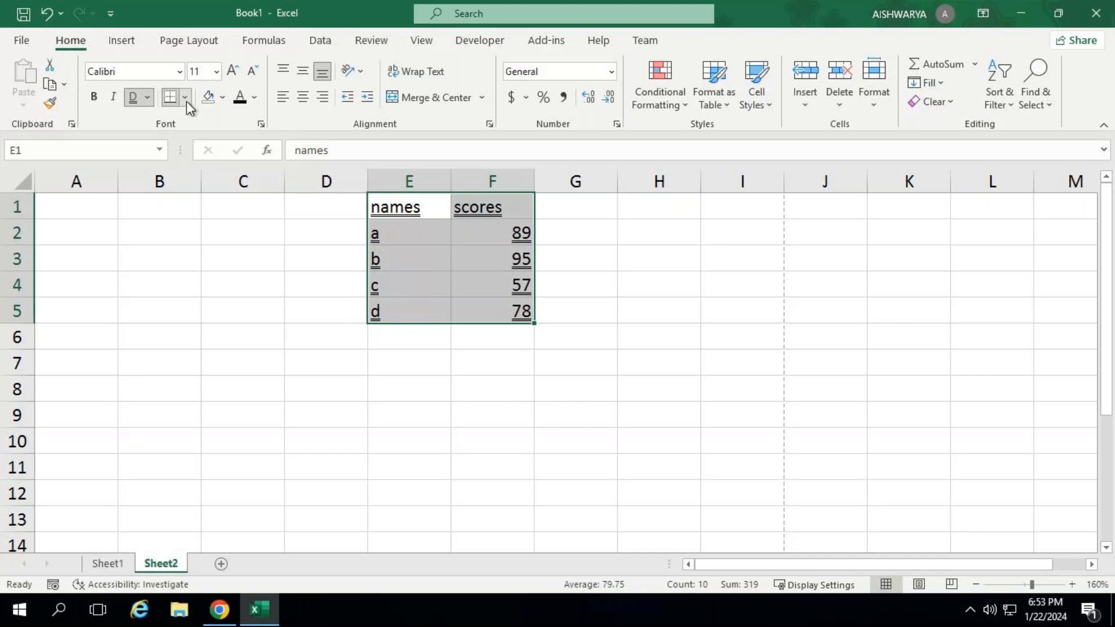
click(186, 101)
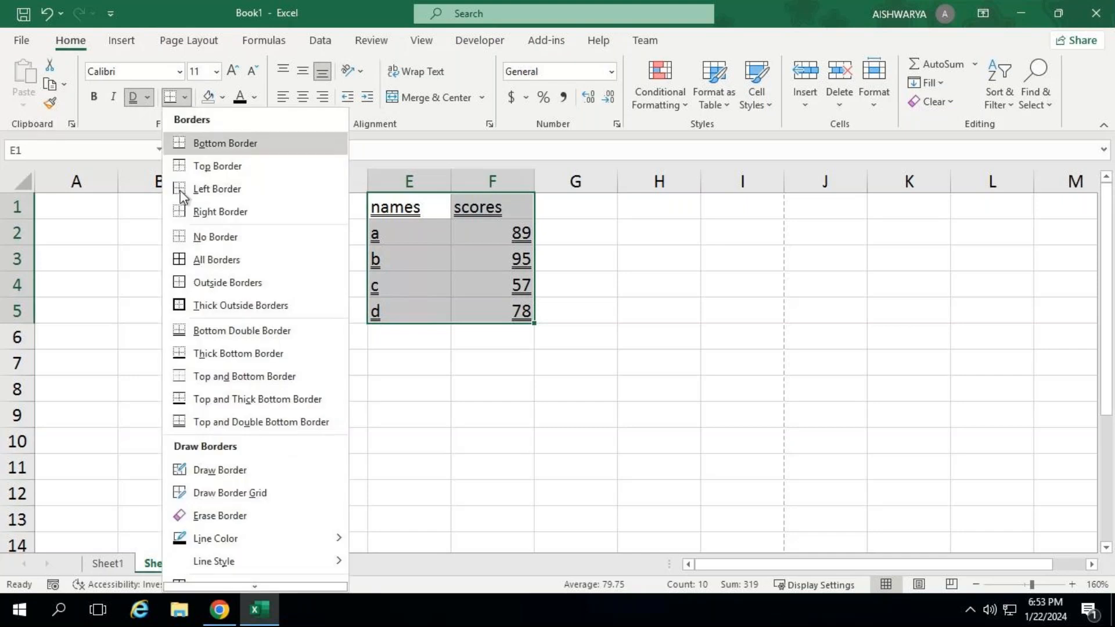
click(241, 261)
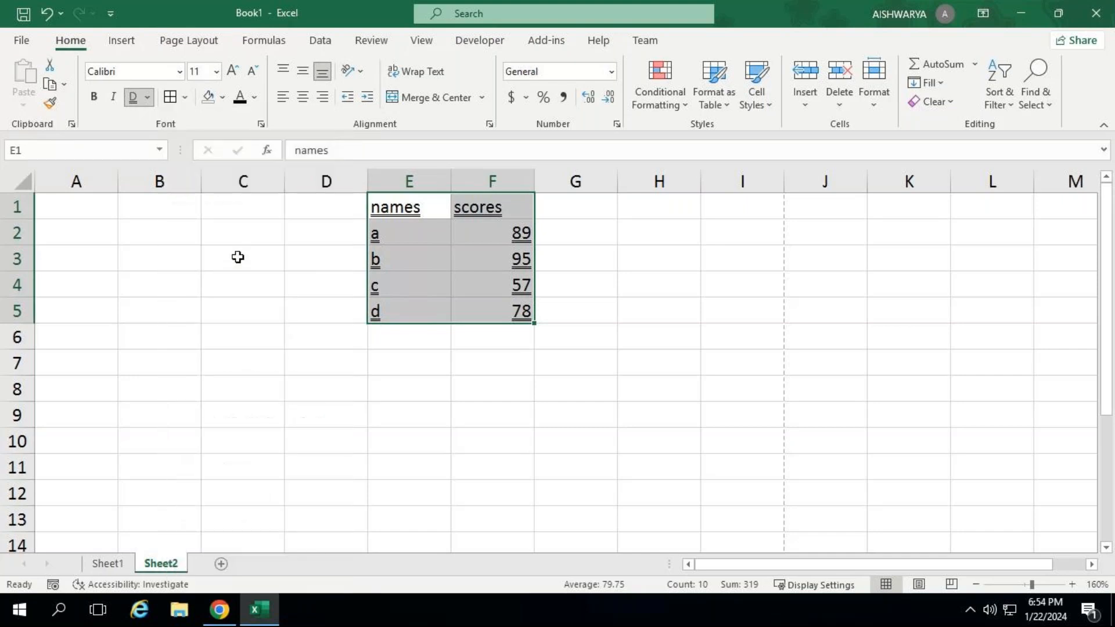
click(372, 386)
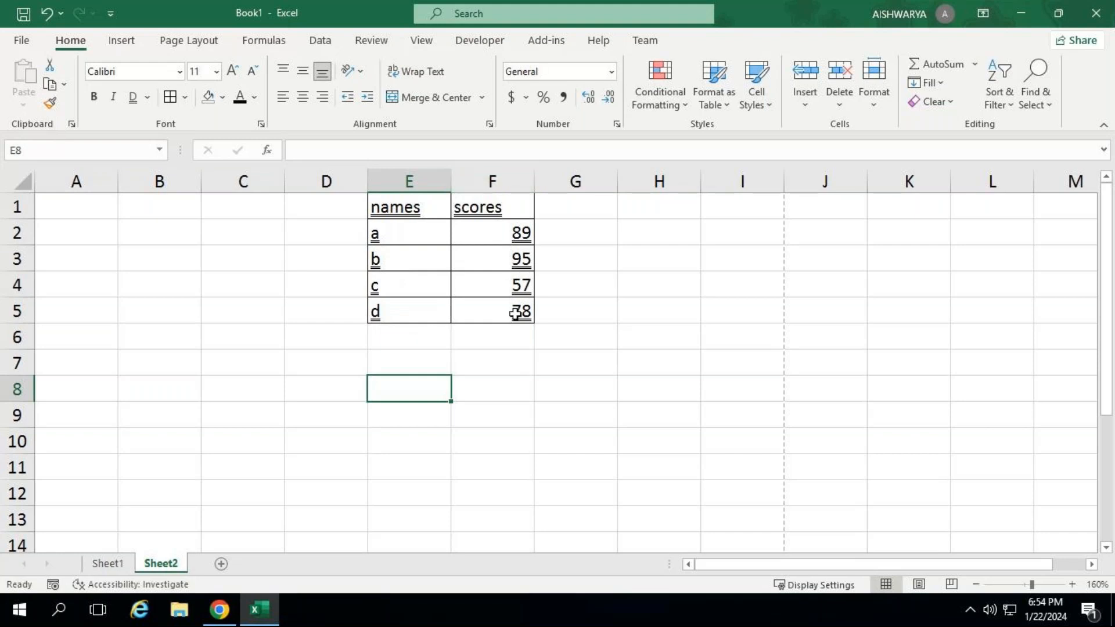
click(584, 380)
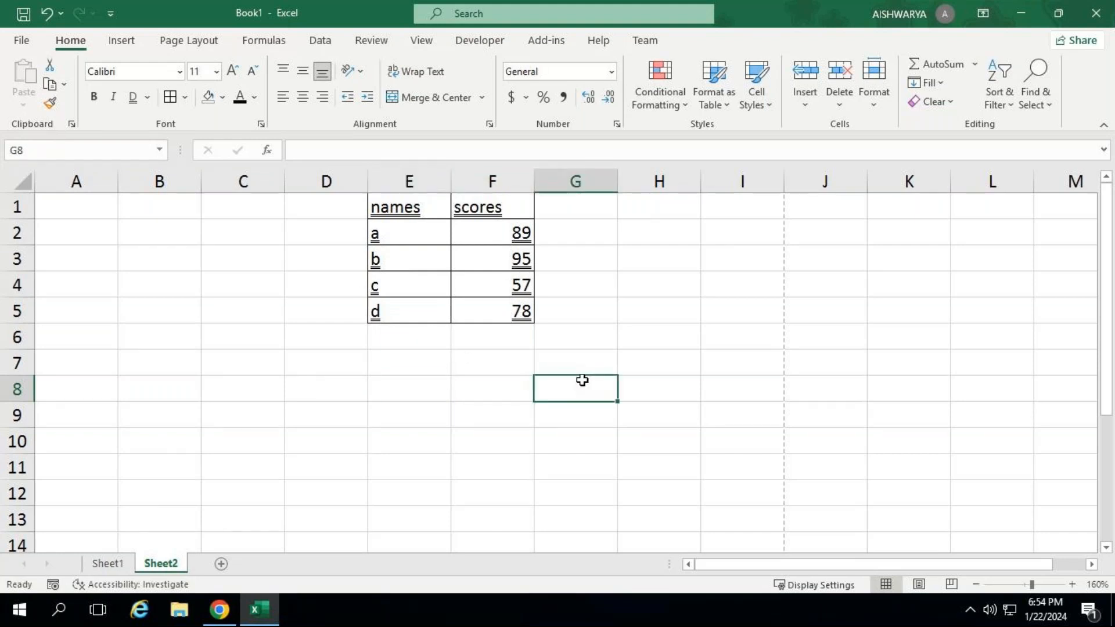
Step: Examine the bordered table in the print preview at enlarged size and return to the worksheet
key(ctrl+p)
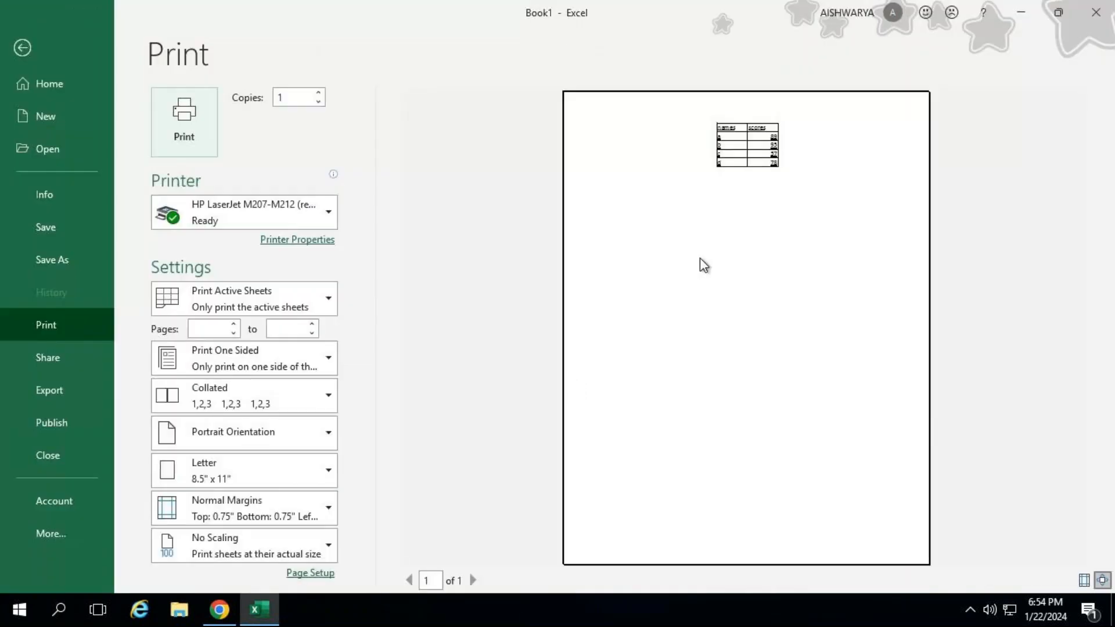
click(755, 310)
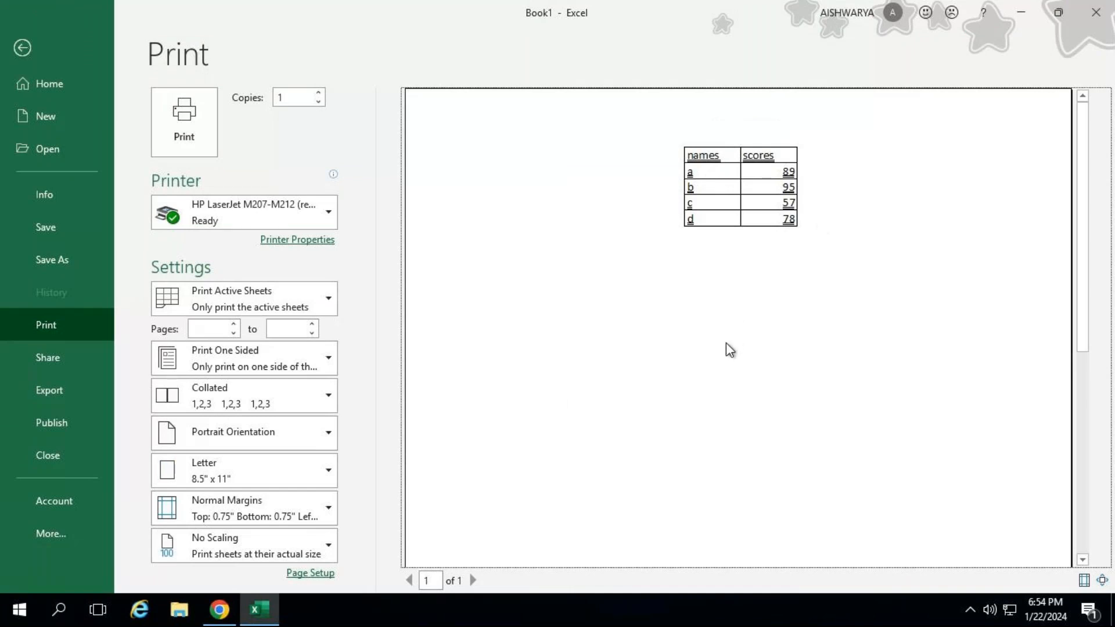
key(Escape)
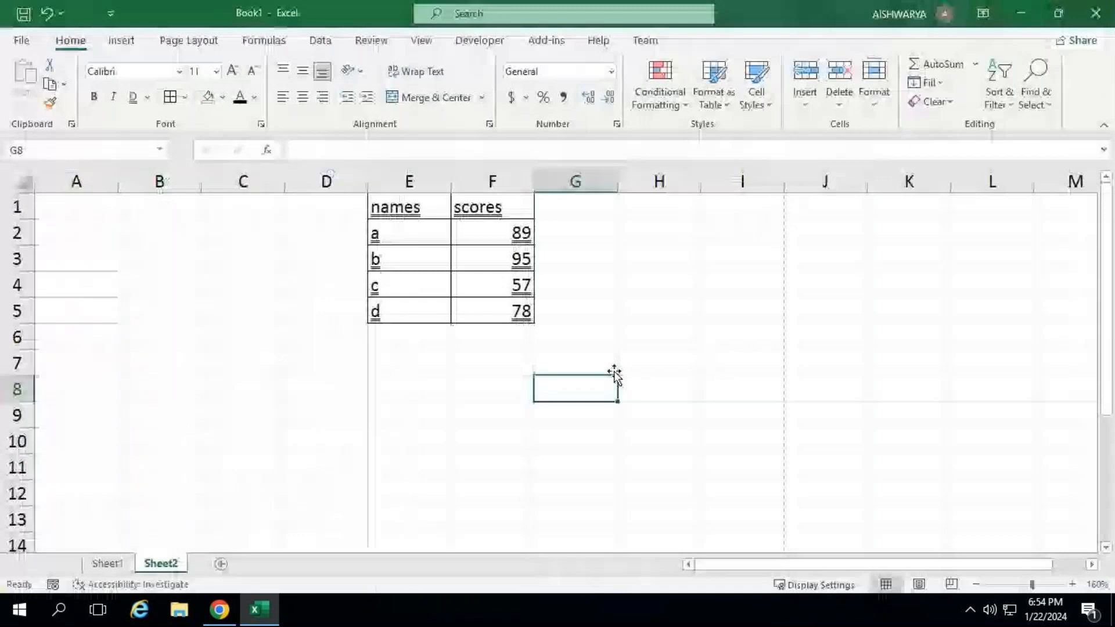
Step: Undo the All Borders formatting on the table E1:F5
click(435, 206)
key(ctrl+a)
click(520, 396)
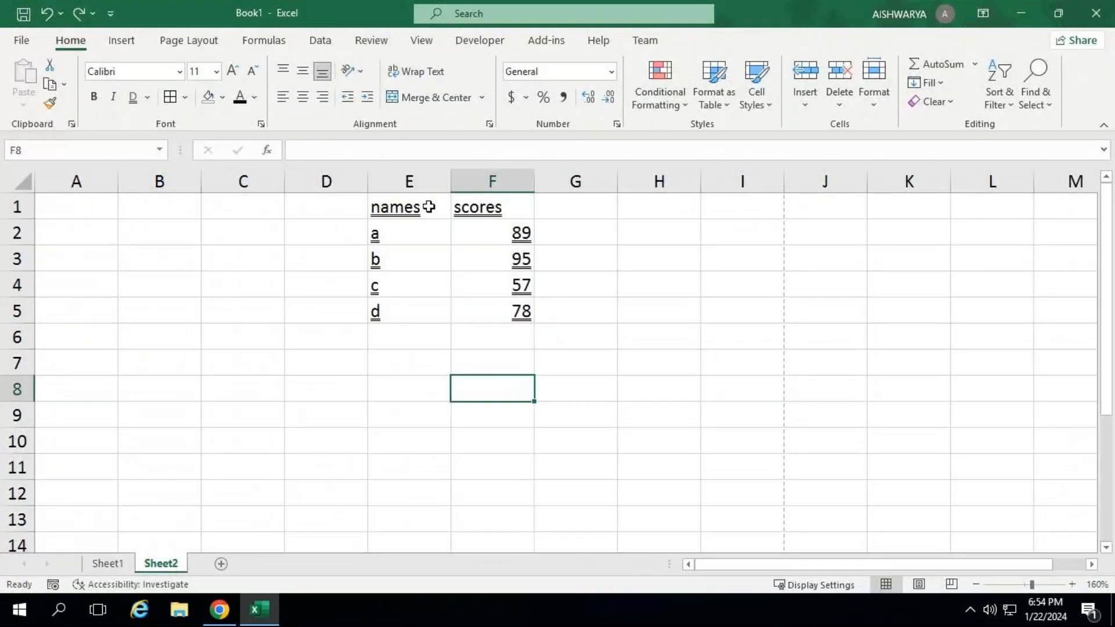
Step: Reapply All Borders to the table E1:F5 and check it in the print preview
drag(428, 207, 509, 303)
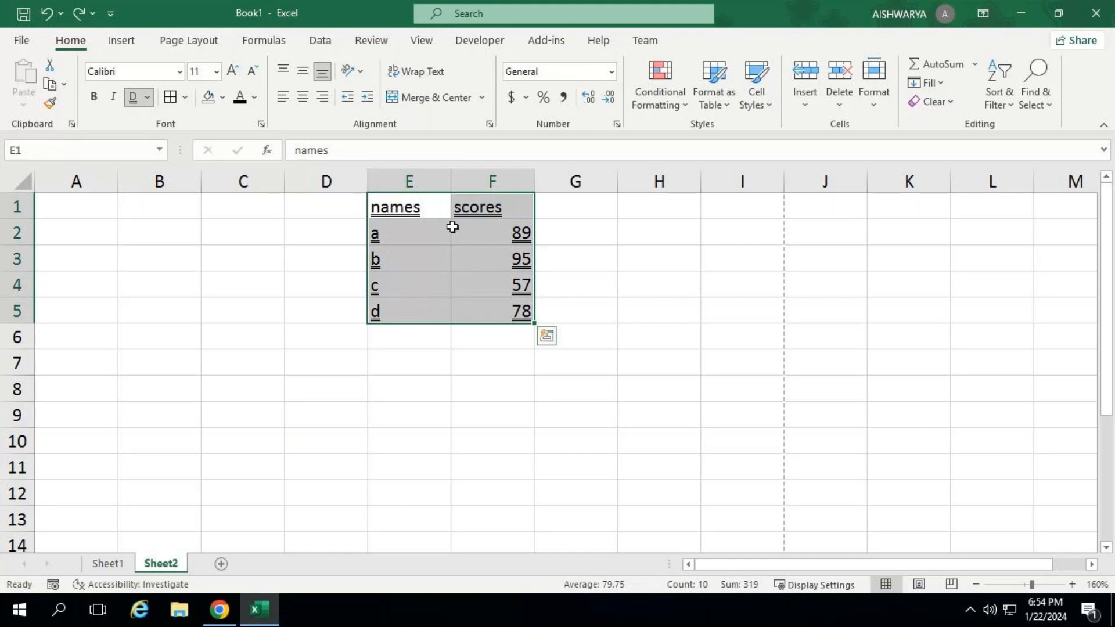
click(186, 96)
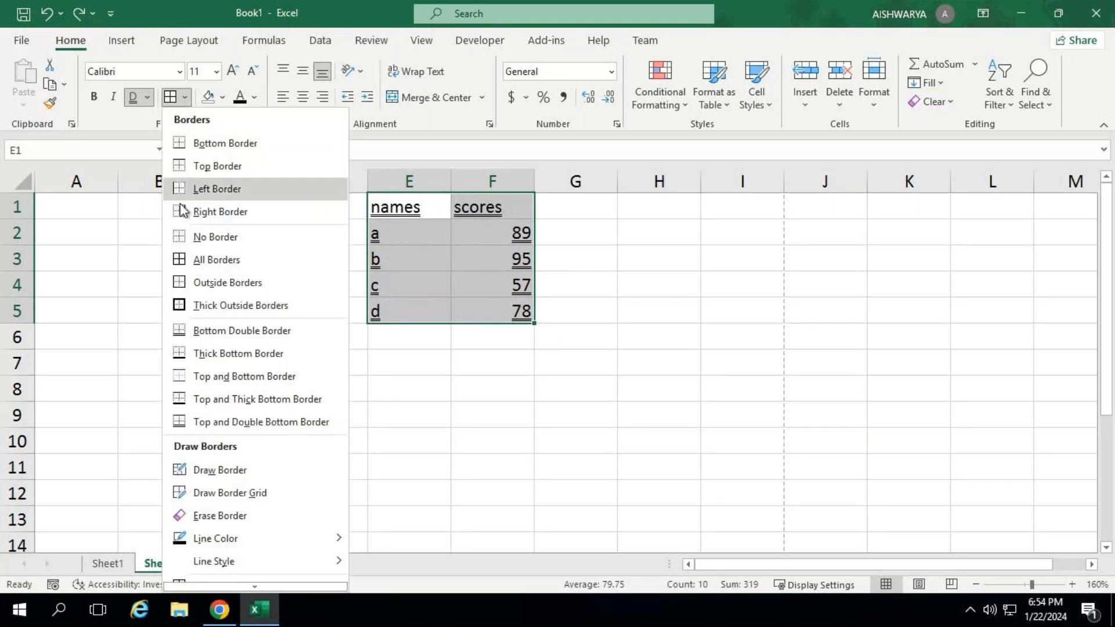
click(225, 265)
click(478, 365)
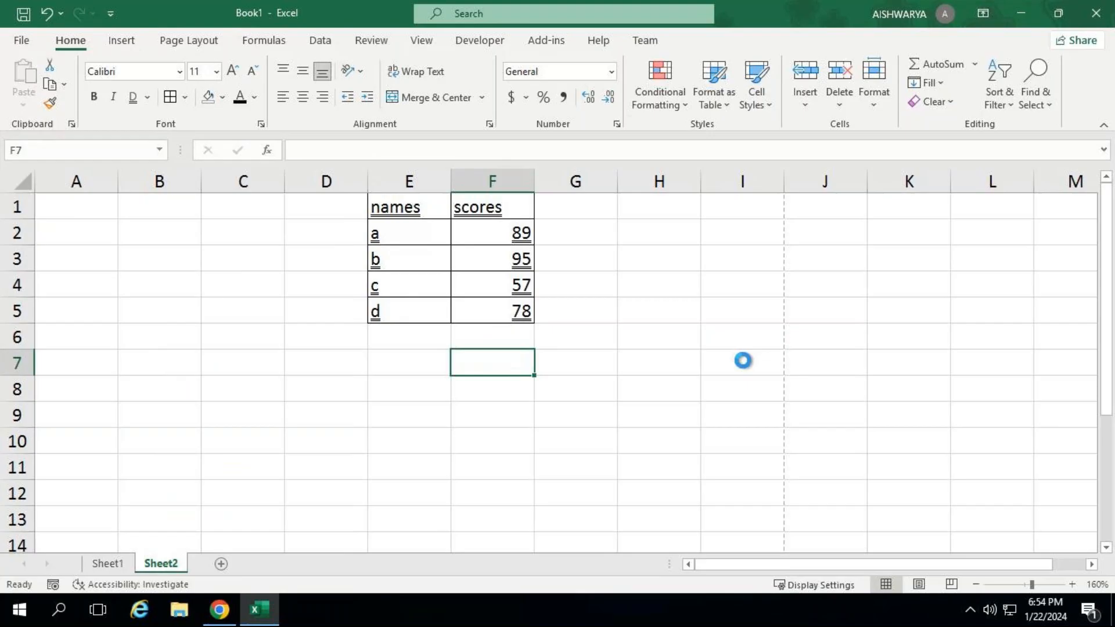
key(ctrl+p)
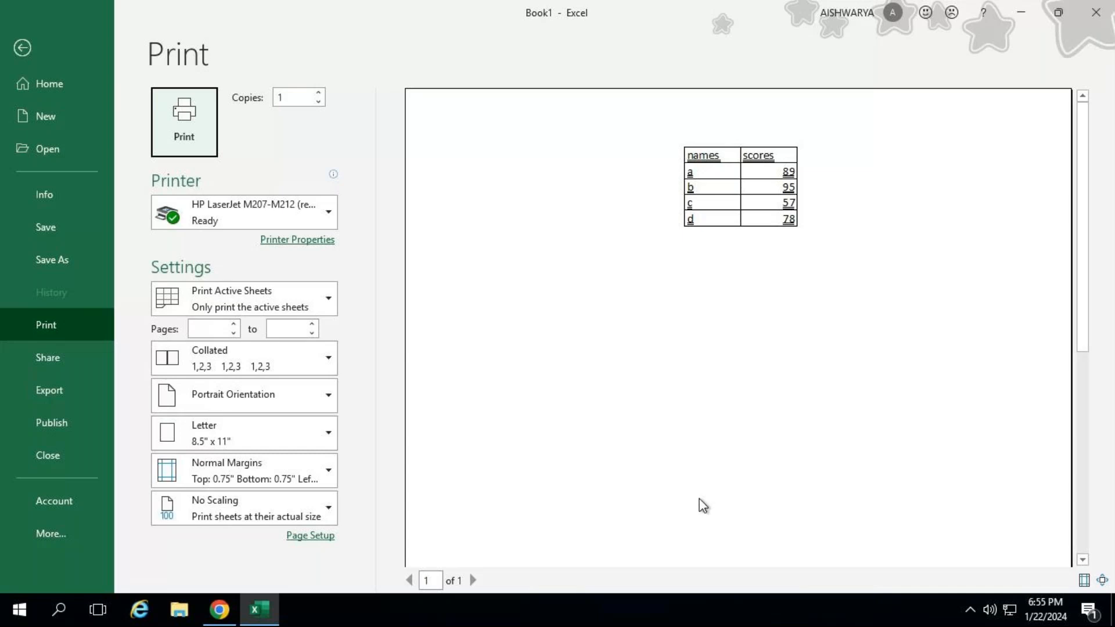
key(Escape)
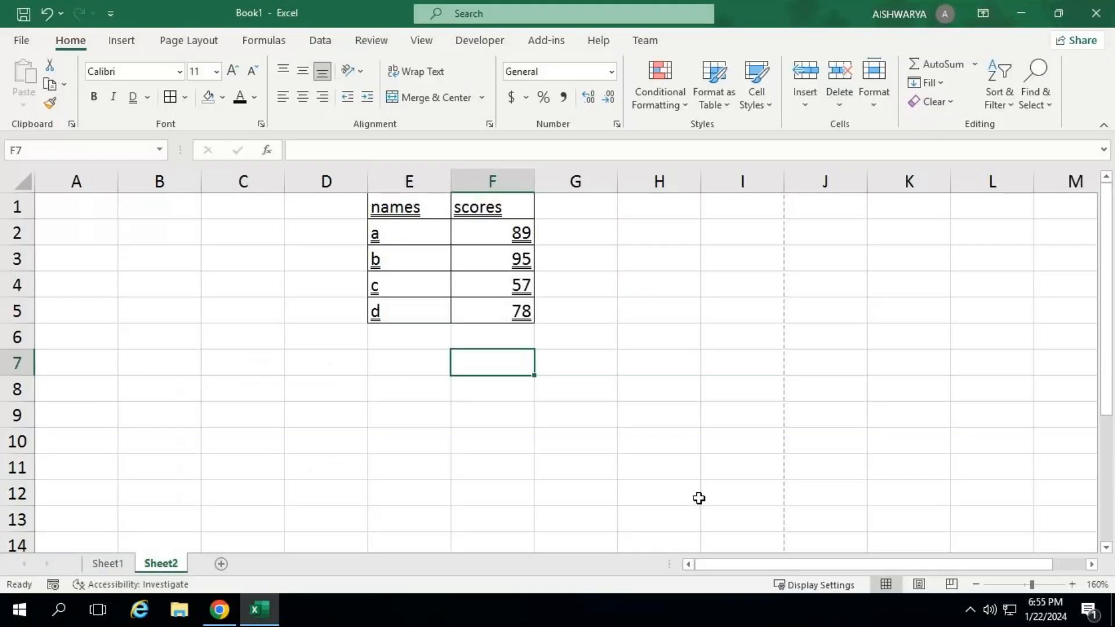
Step: Remove all borders from the table E1:F5 and deselect it
drag(430, 203, 524, 320)
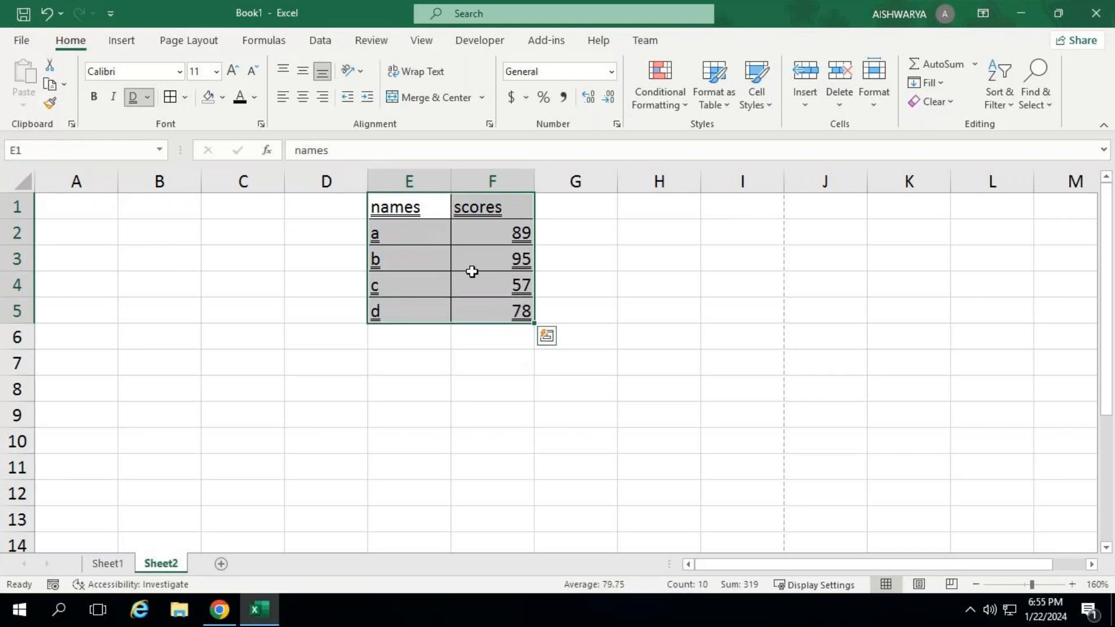
click(185, 101)
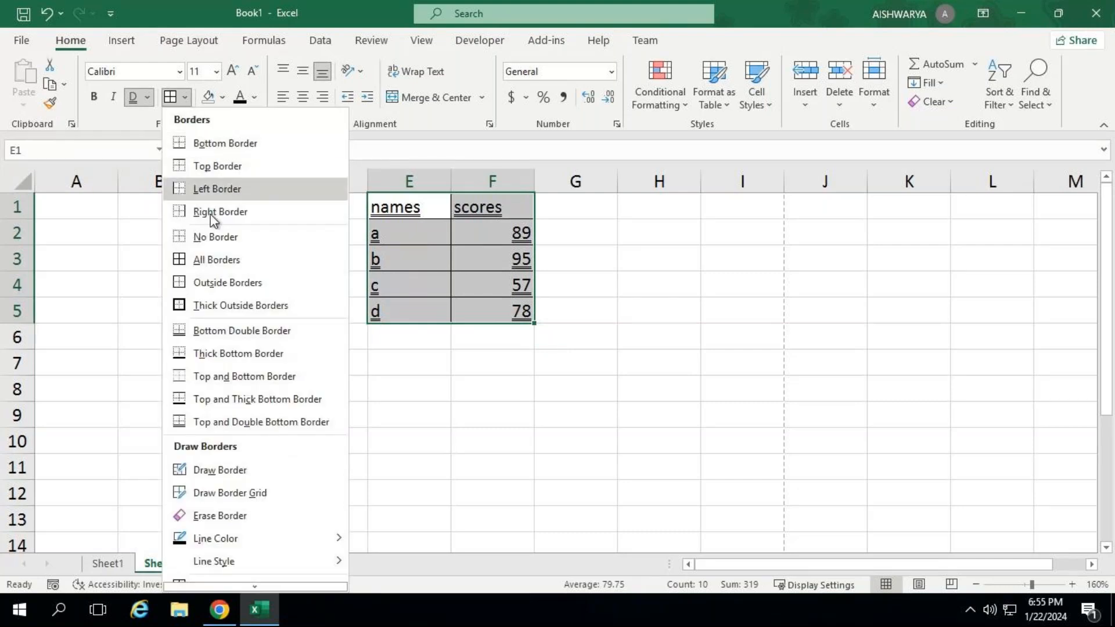
click(223, 260)
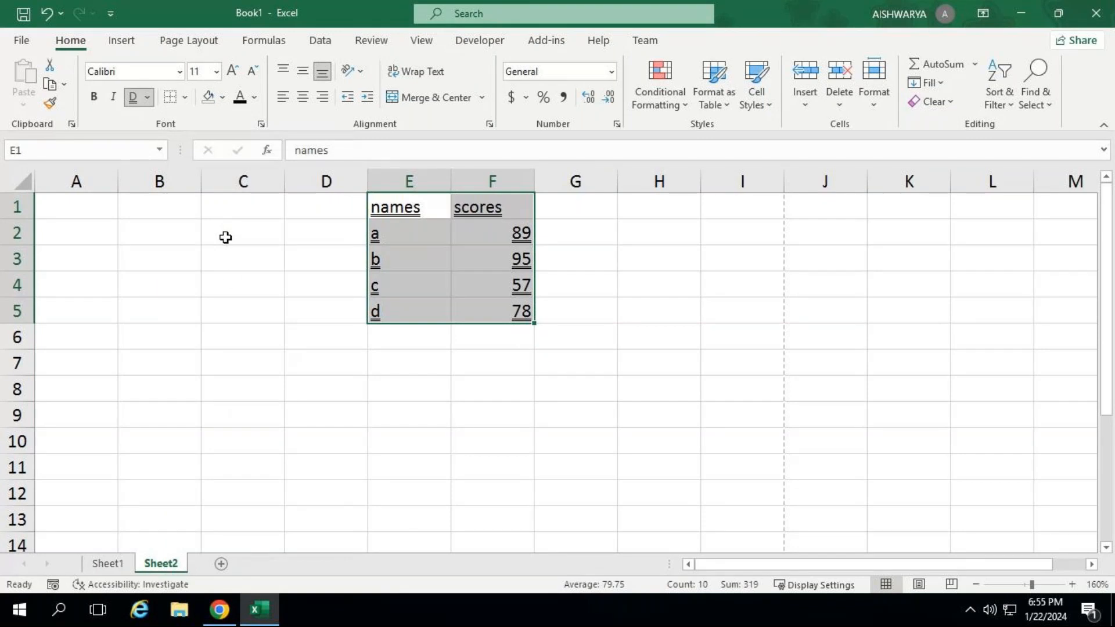
click(265, 322)
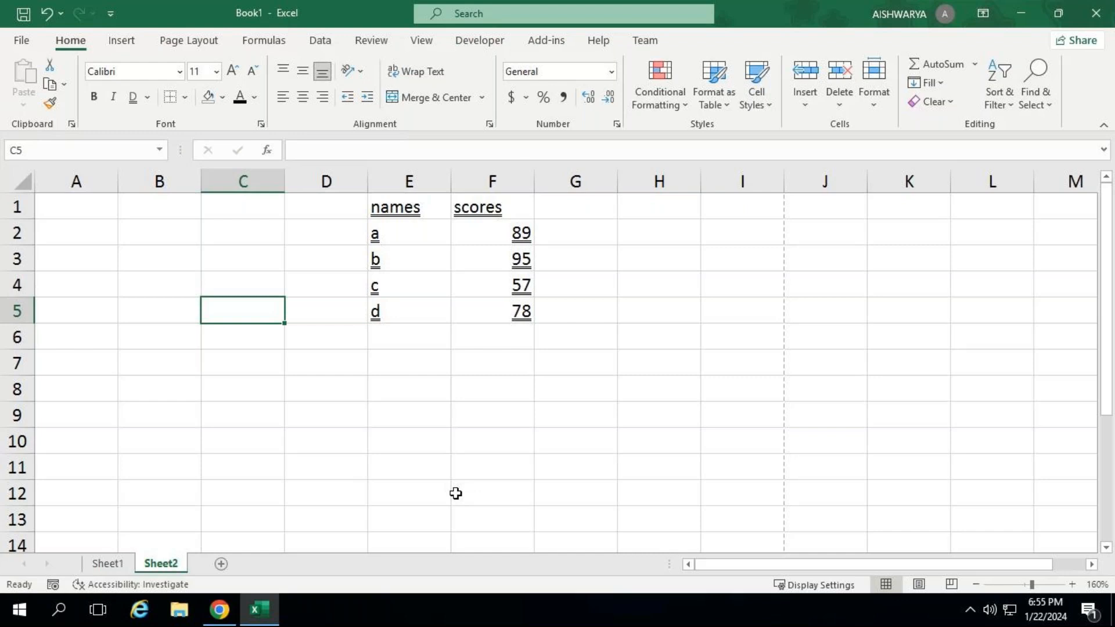
Step: Enter the labels subscript in H3 and superscript in H4, and autofit column H to its contents
click(694, 250)
text(sub)
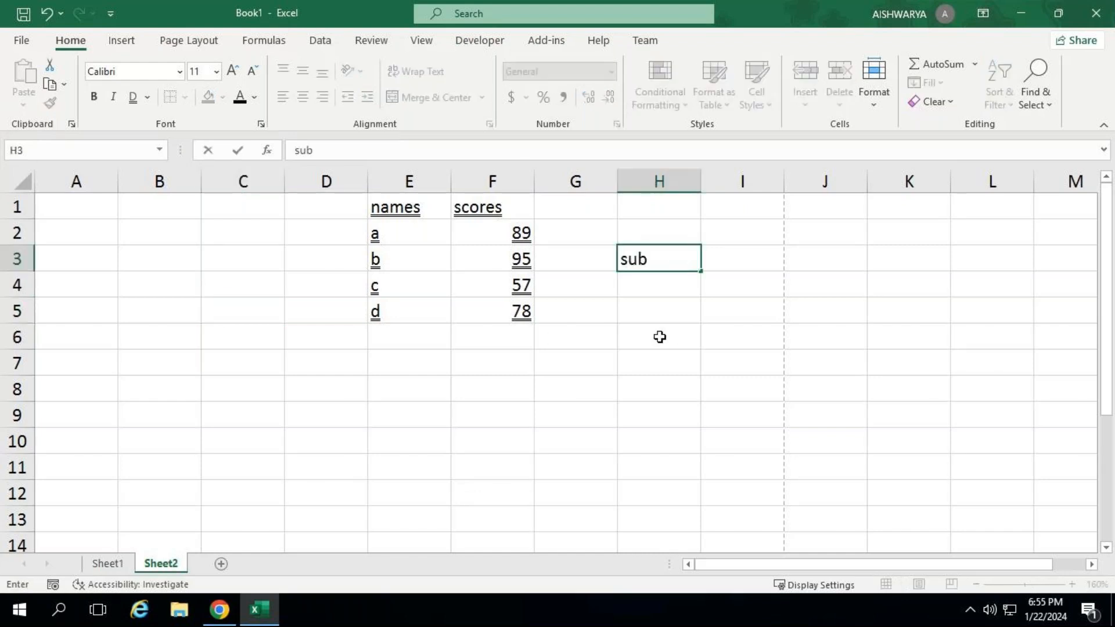
text(script)
key(ctrl+Return)
key(Return)
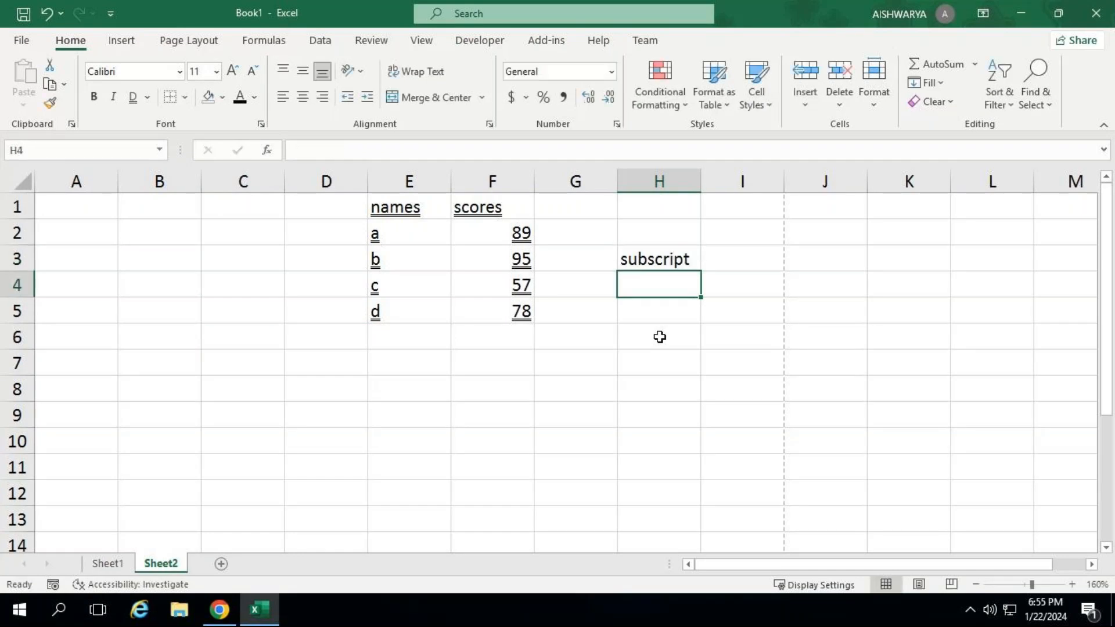
text(s)
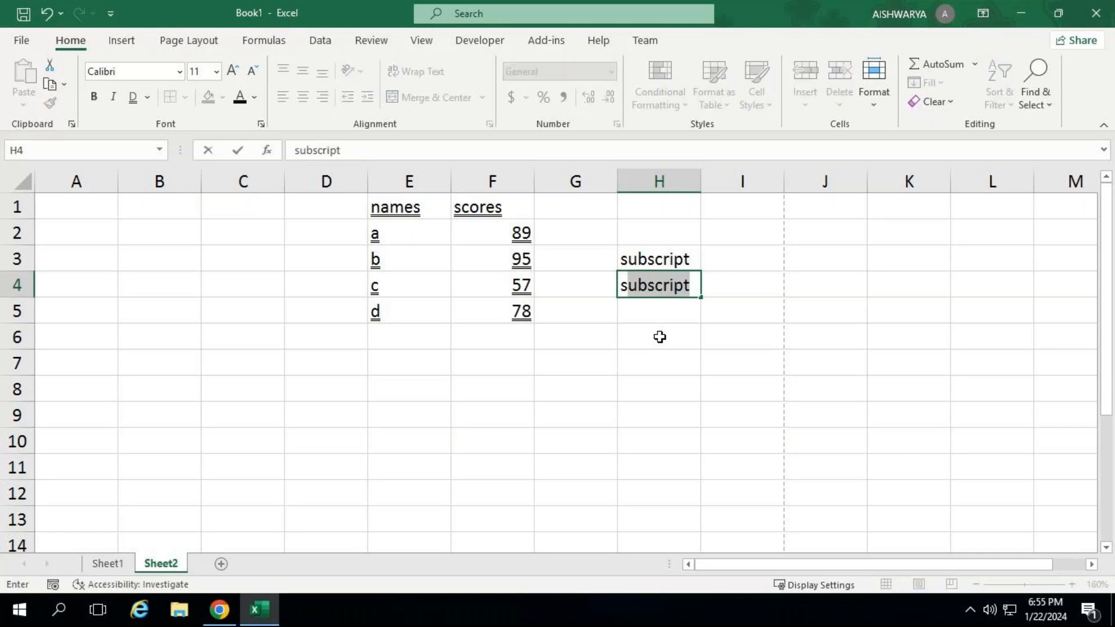
text(uperscript)
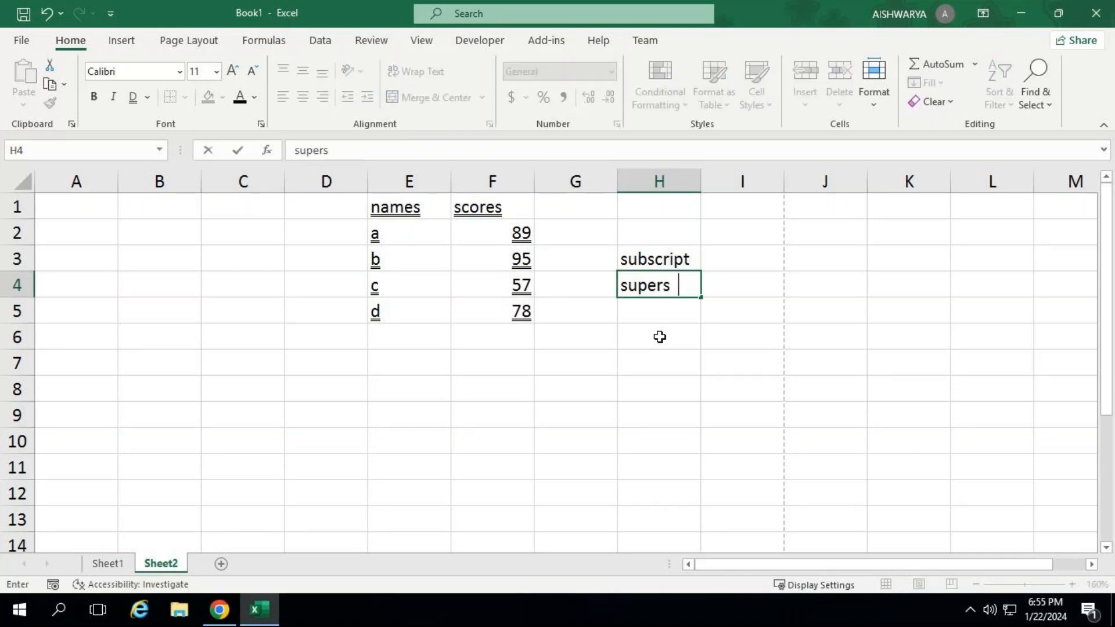
key(ctrl+Return)
key(Return)
key(Up)
key(Up)
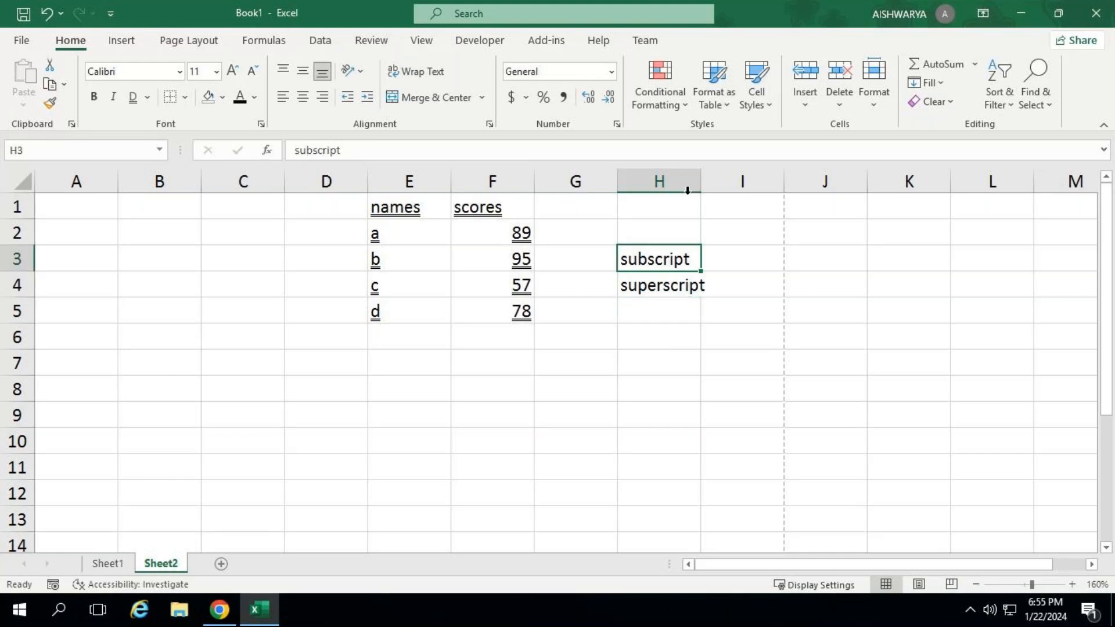
double_click(701, 182)
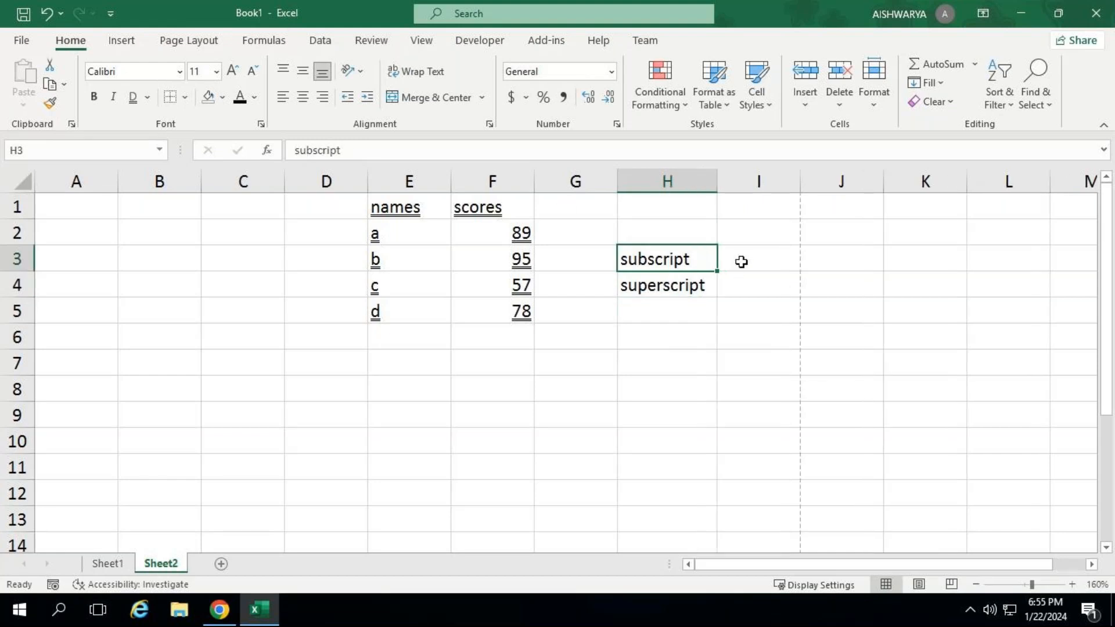
click(741, 262)
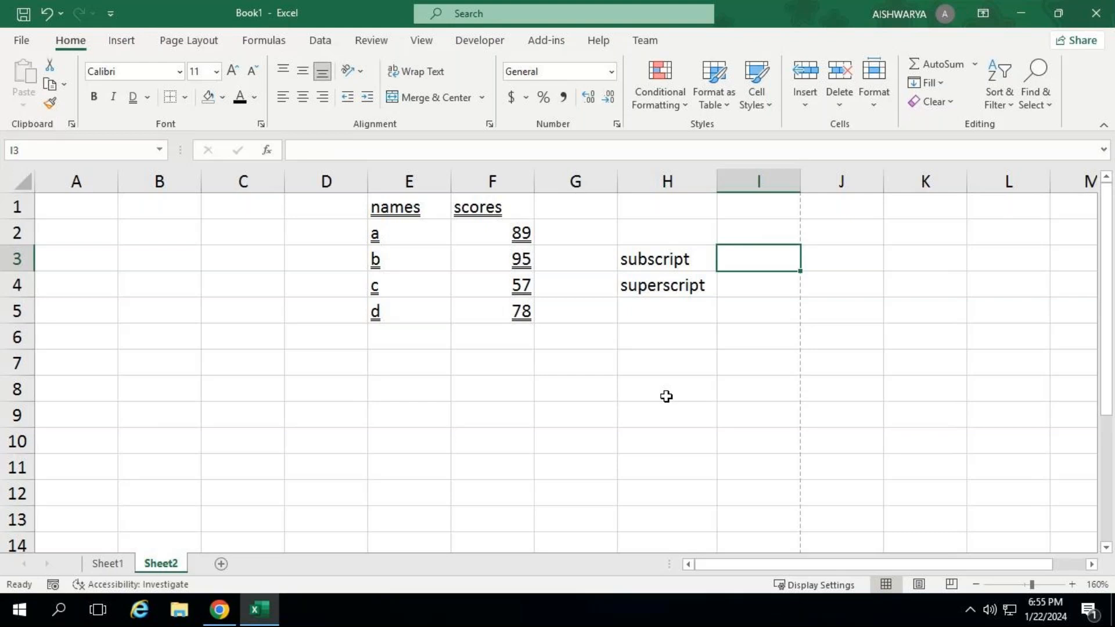
text(8th)
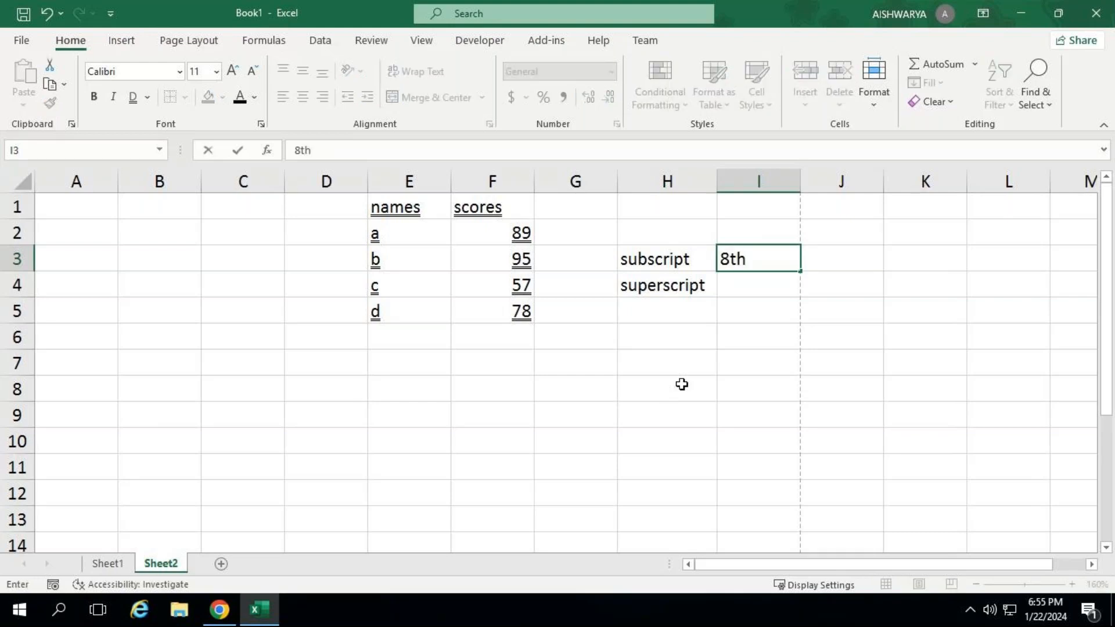
key(BackSpace)
drag(747, 260, 730, 260)
key(BackSpace)
key(BackSpace)
click(753, 285)
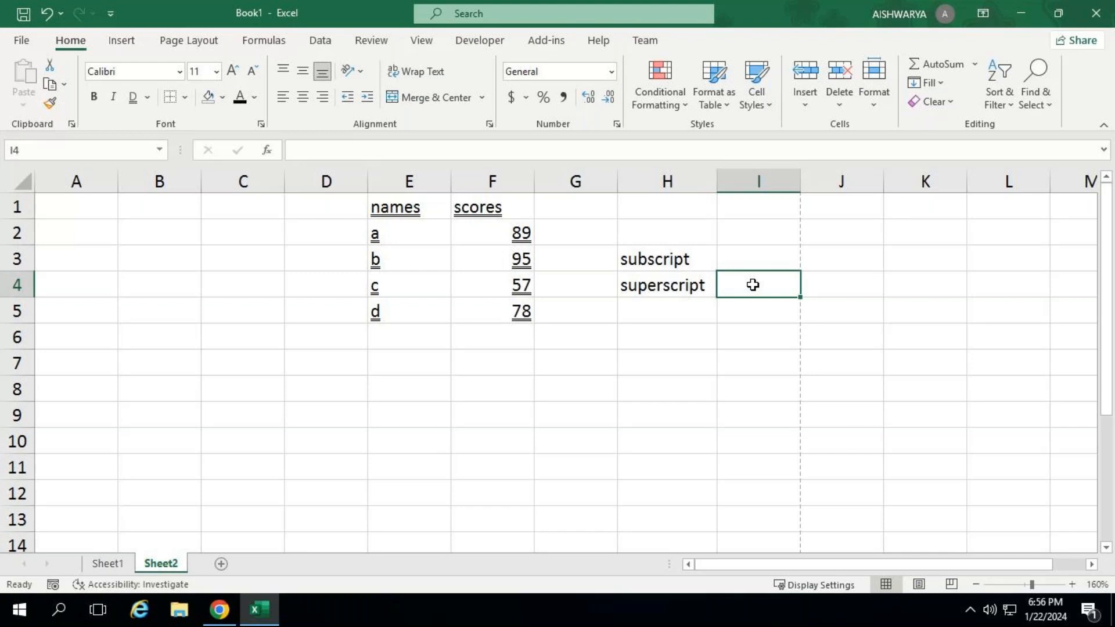
Step: Apply All Borders to the names and scores table E1:F5 and check it in the print preview
drag(425, 206, 492, 316)
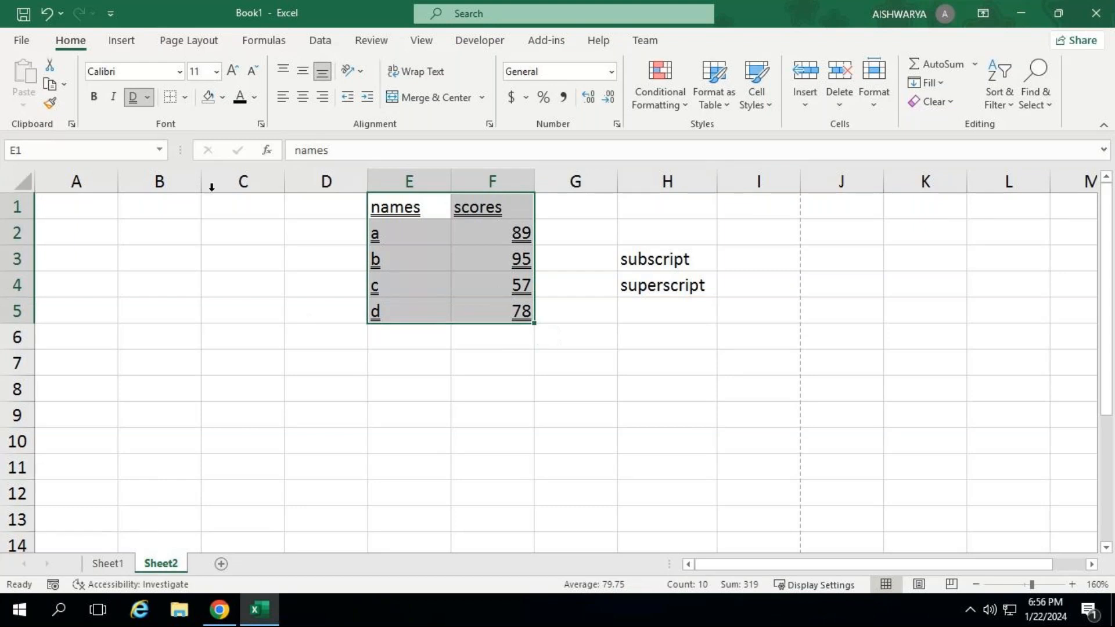
click(185, 98)
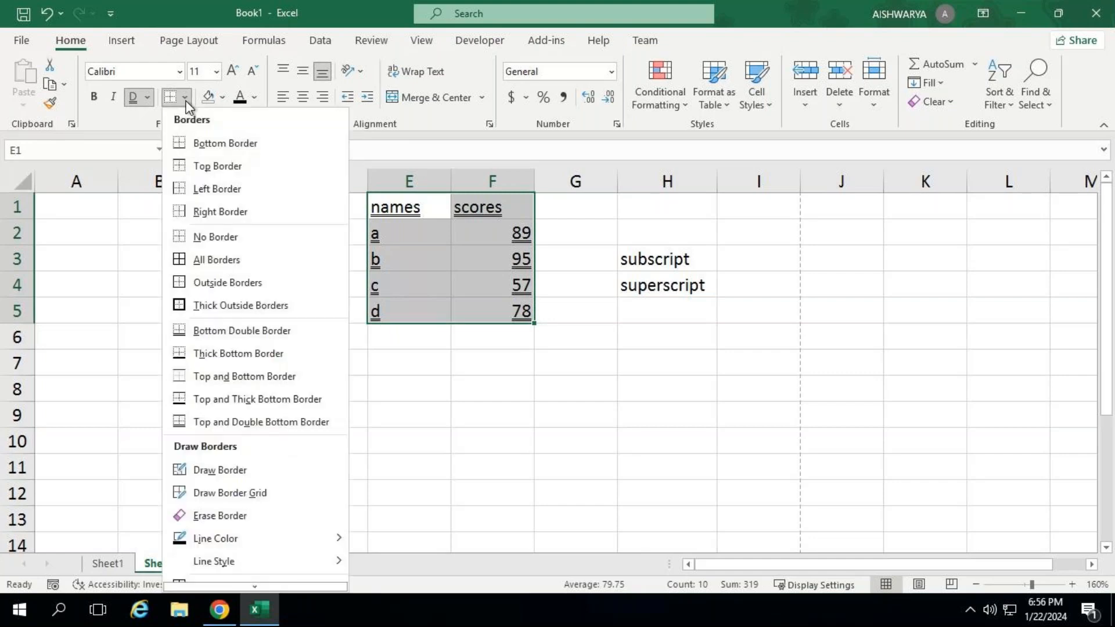
click(226, 262)
click(343, 364)
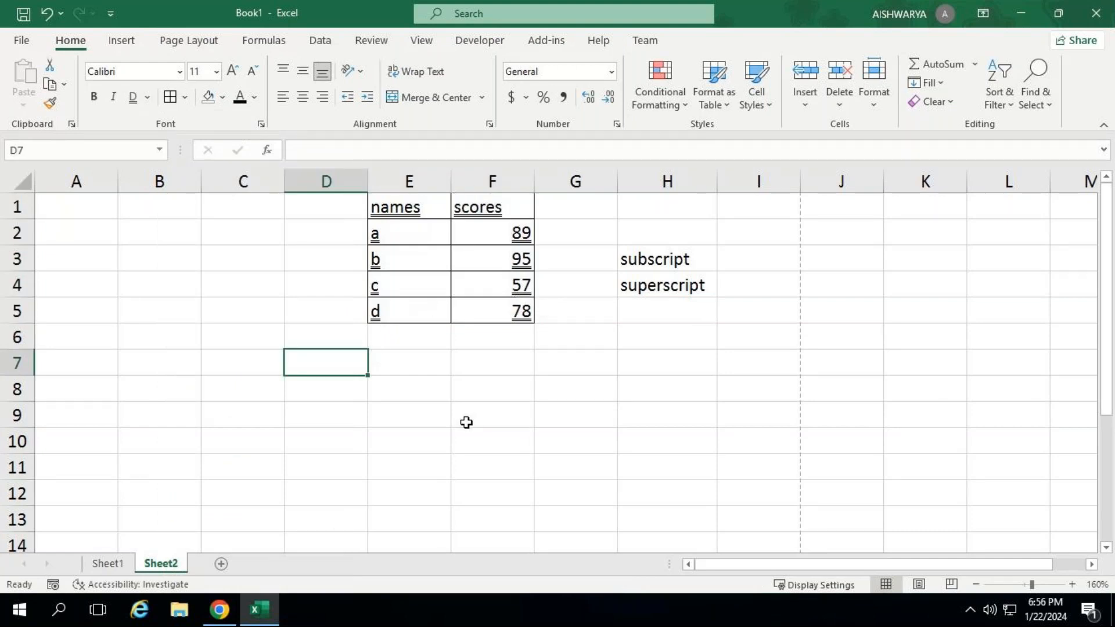
key(ctrl+p)
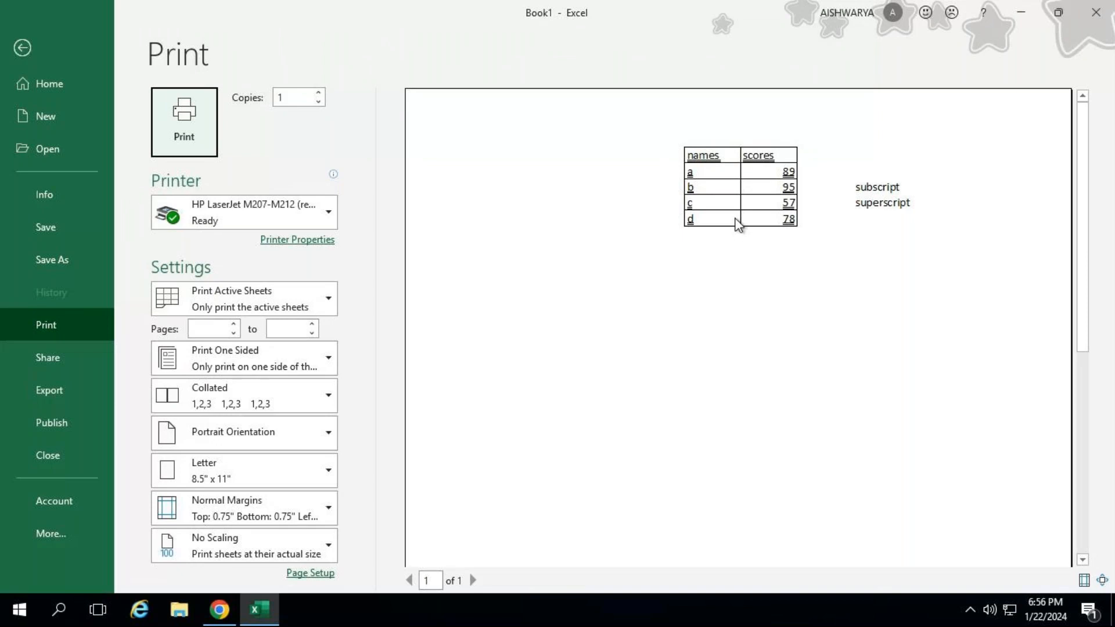
key(Escape)
Step: Remove all borders from the table E1:F5 and check the borderless table in the print preview
drag(416, 203, 493, 308)
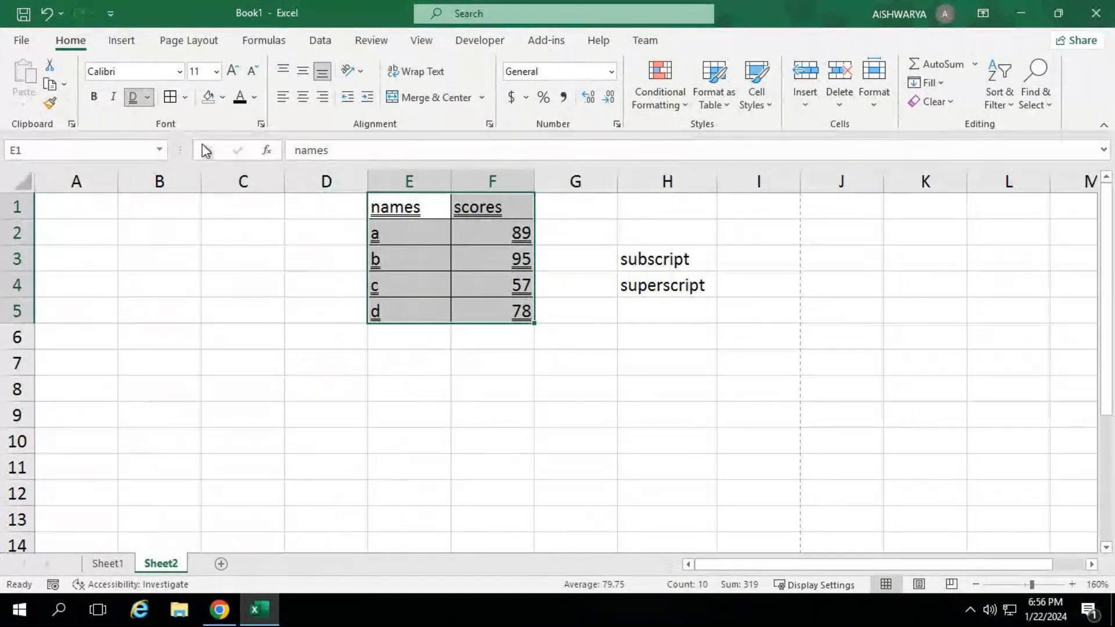
click(184, 100)
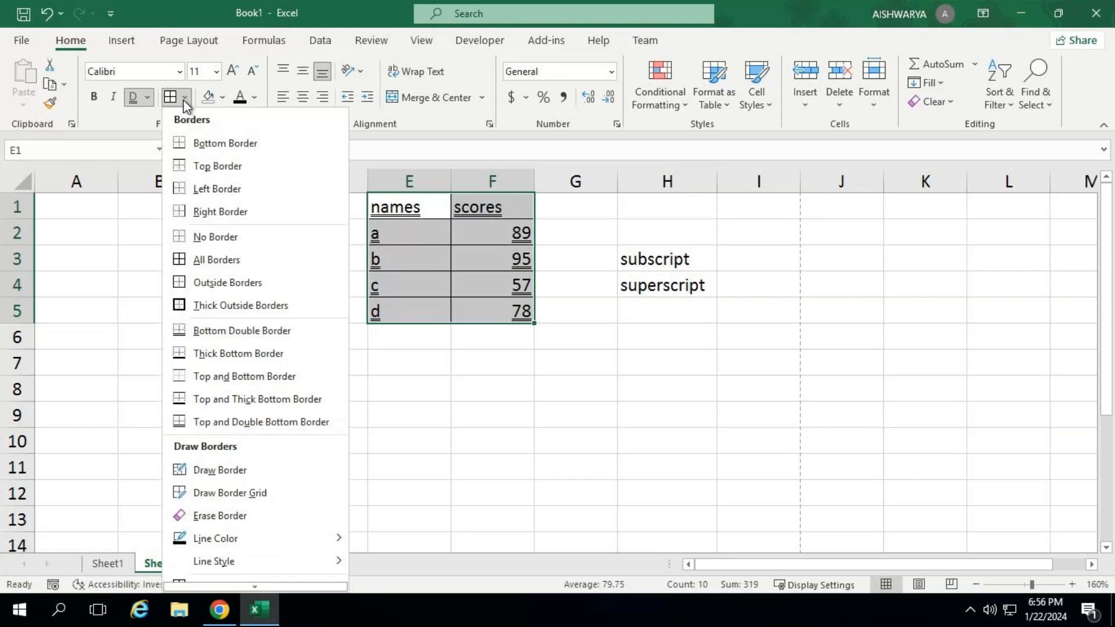
click(231, 239)
click(258, 357)
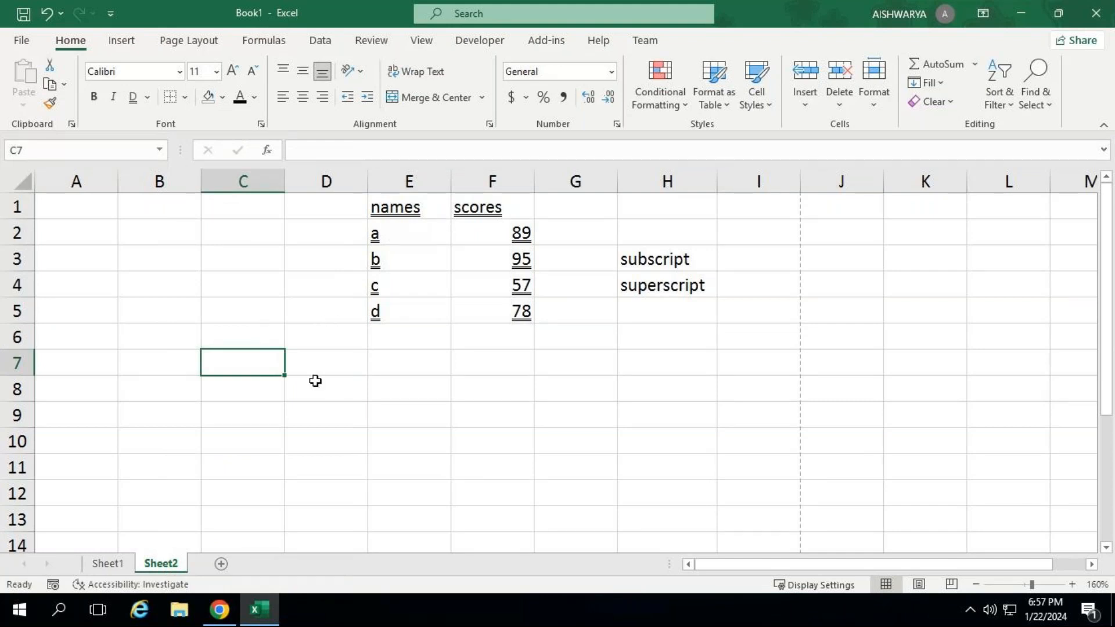
key(ctrl+p)
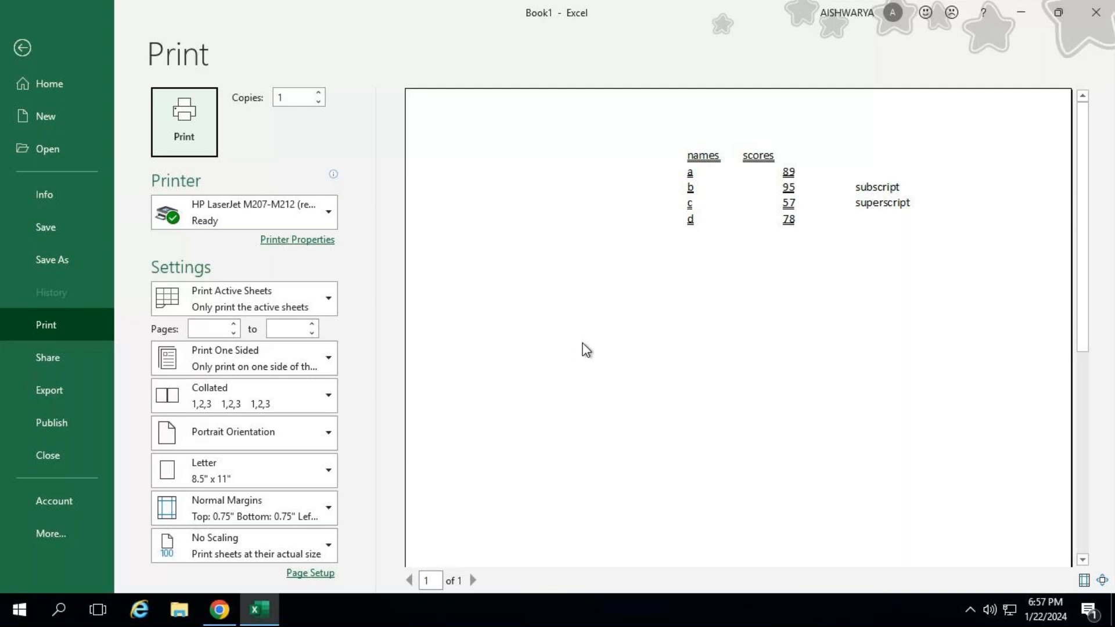
key(Escape)
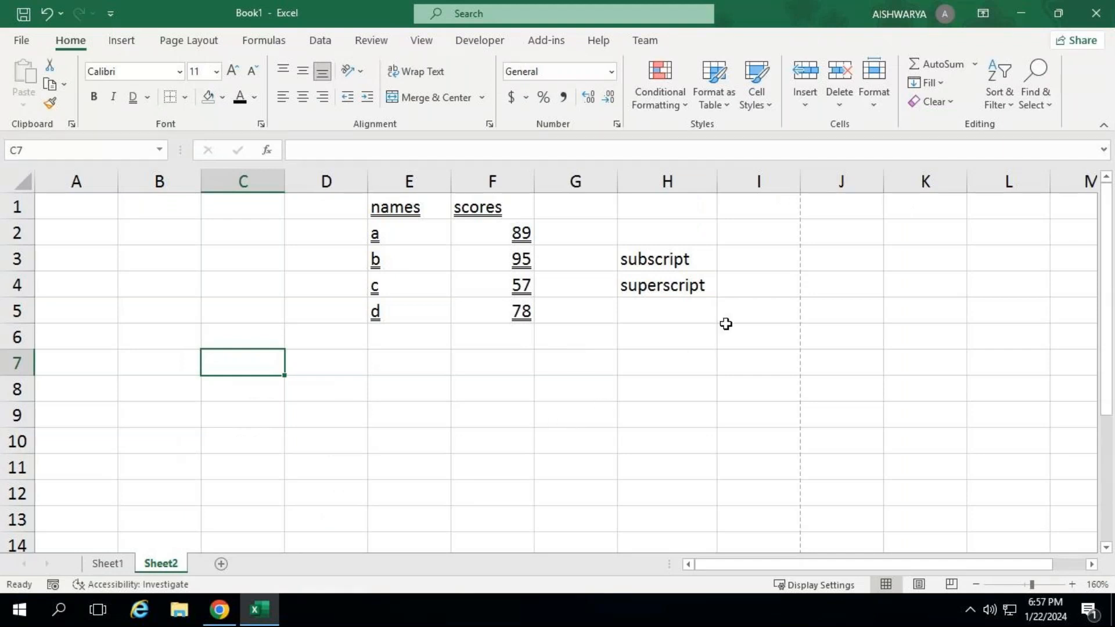
Step: Enter H2O in cell I3 beside the subscript label
click(780, 262)
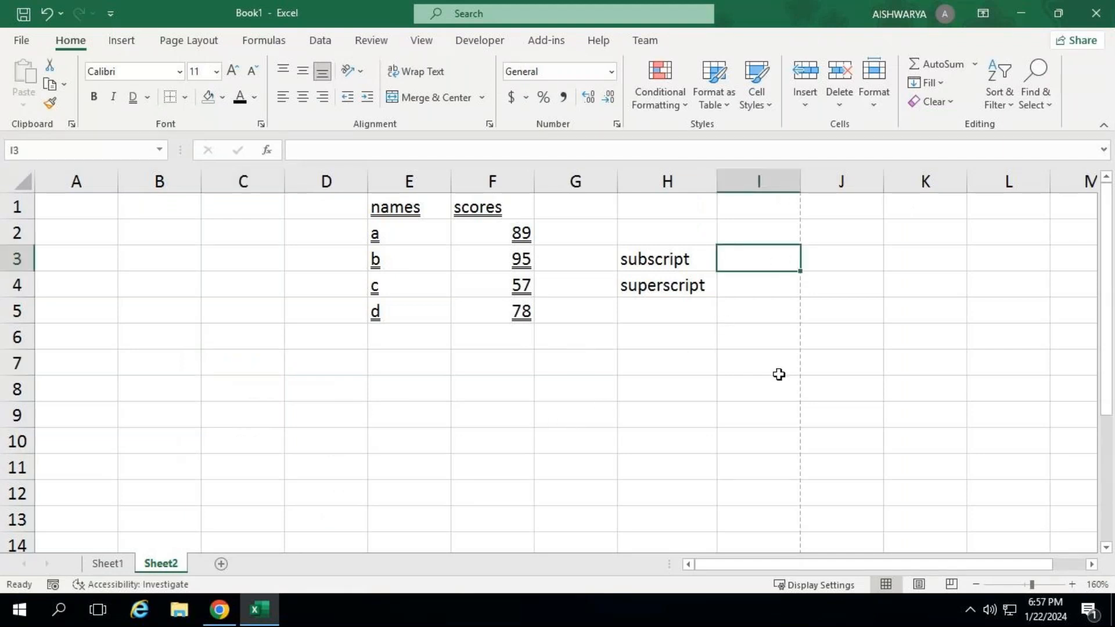
text(H)
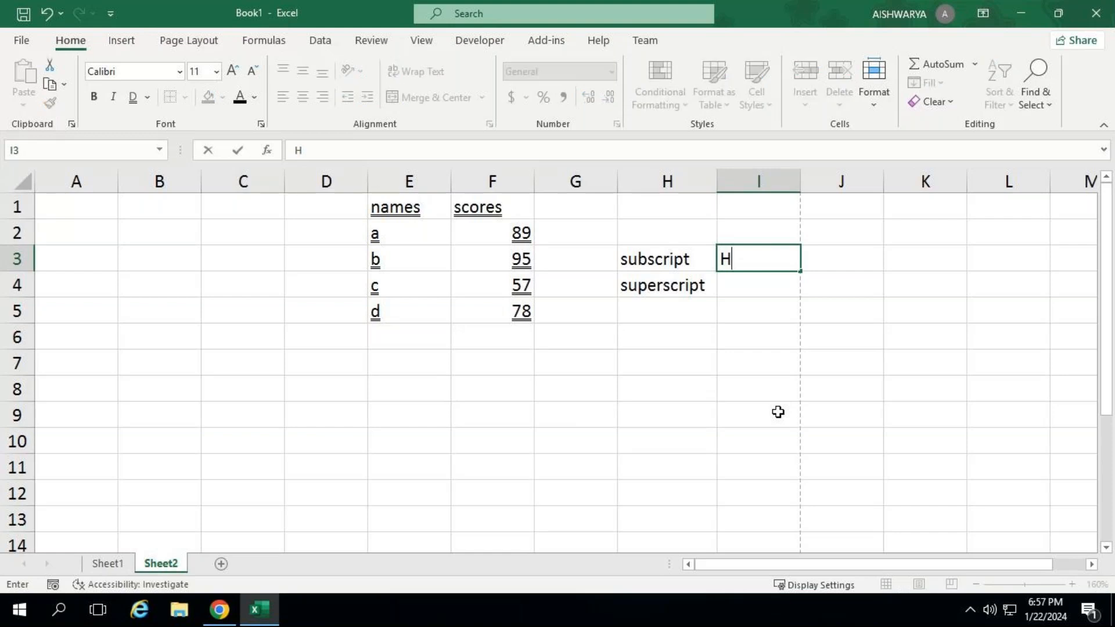
text(2O)
key(Return)
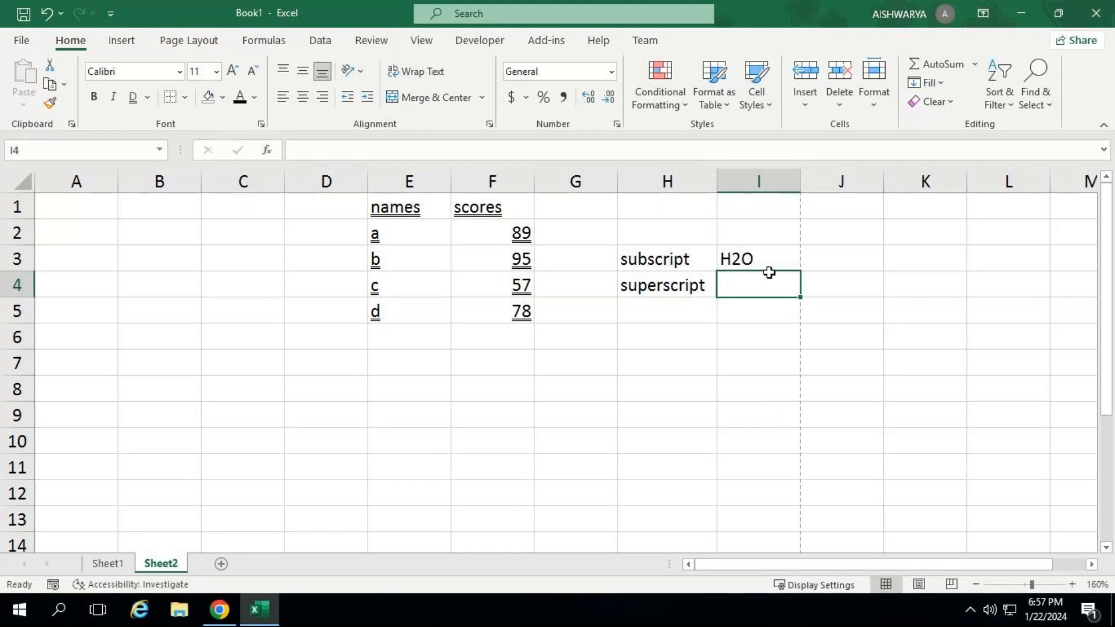
click(742, 258)
double_click(742, 258)
drag(741, 259, 733, 259)
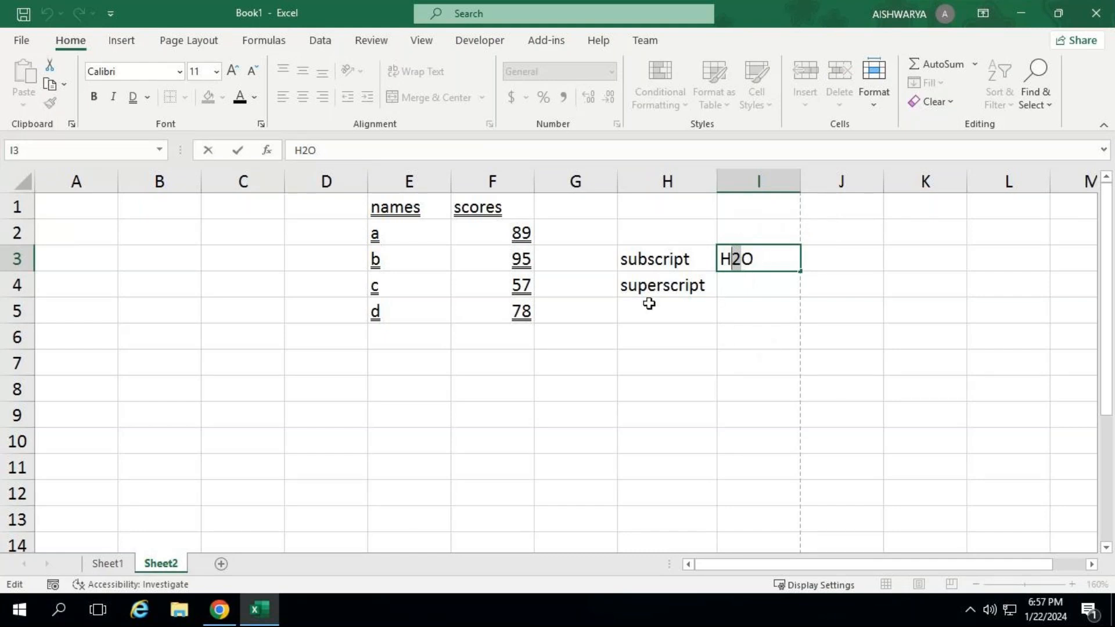
click(761, 329)
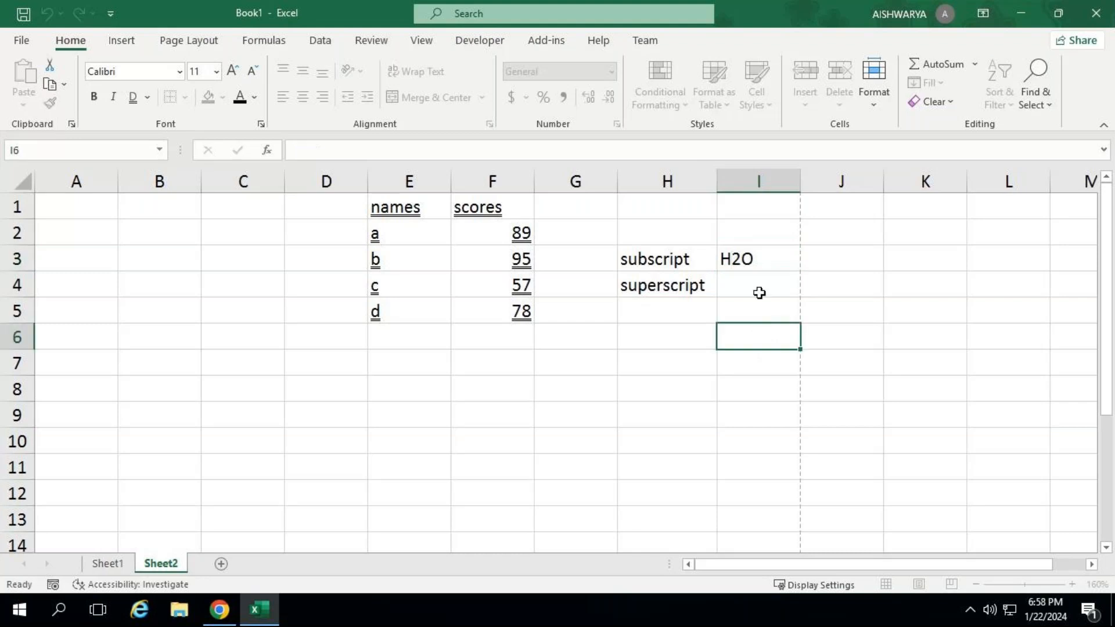
Step: Format only the 2 of H2O in cell I3 as Subscript through the font settings and finish editing the cell
click(755, 257)
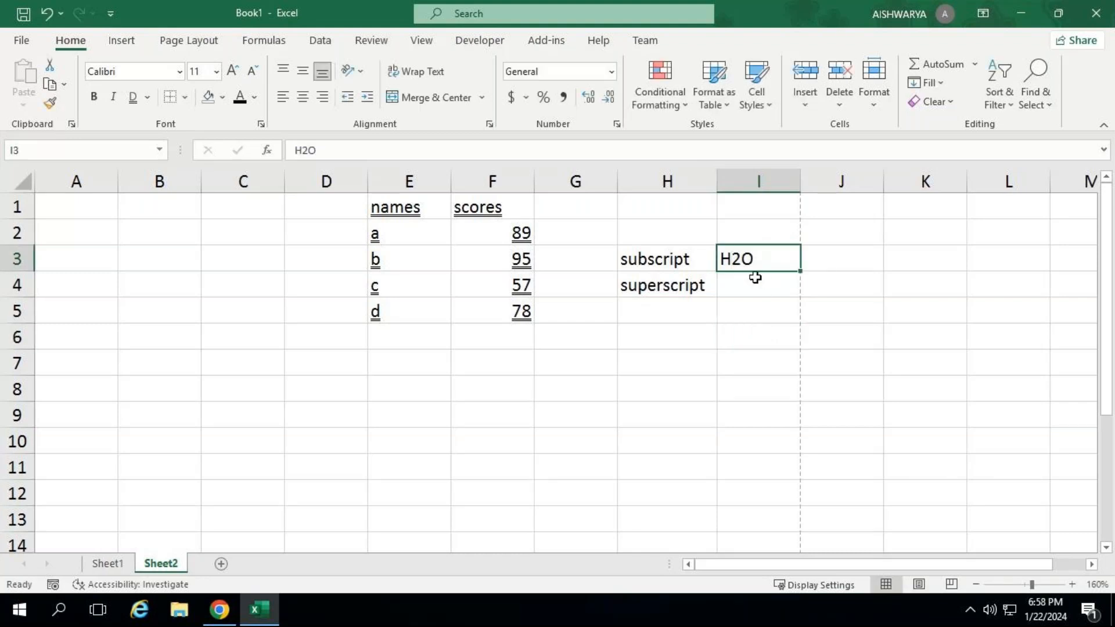
double_click(743, 259)
drag(742, 259, 734, 259)
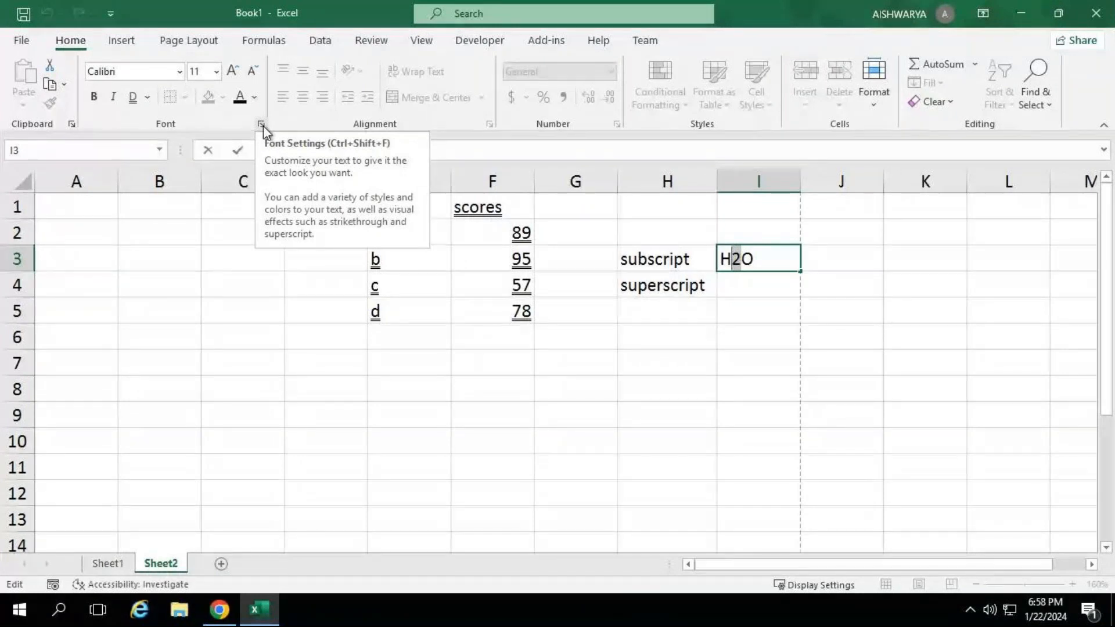
click(261, 125)
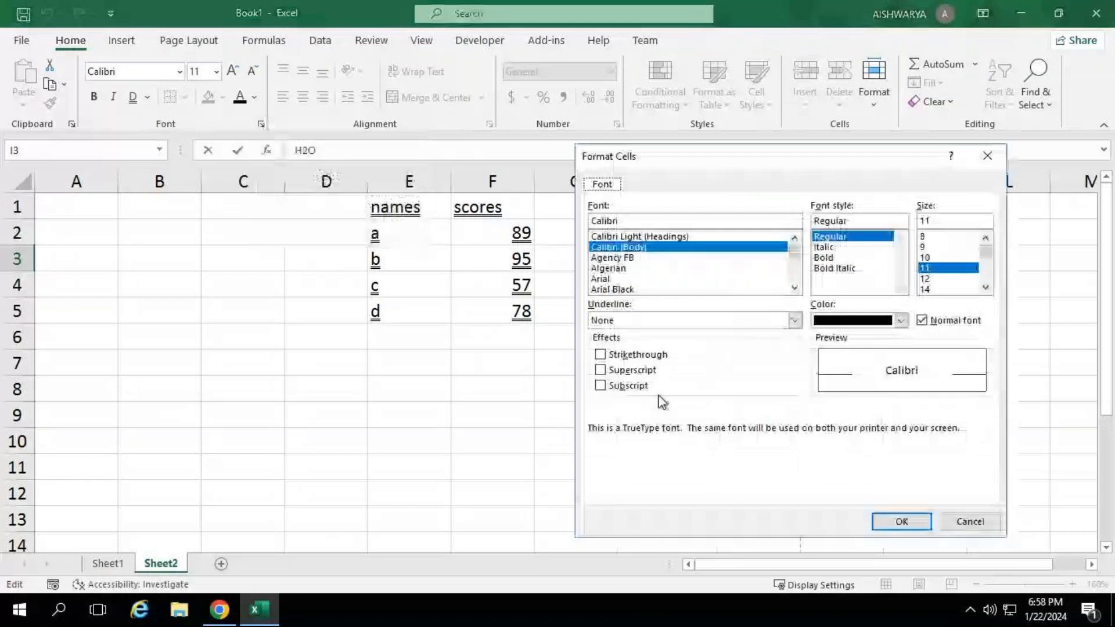
click(628, 387)
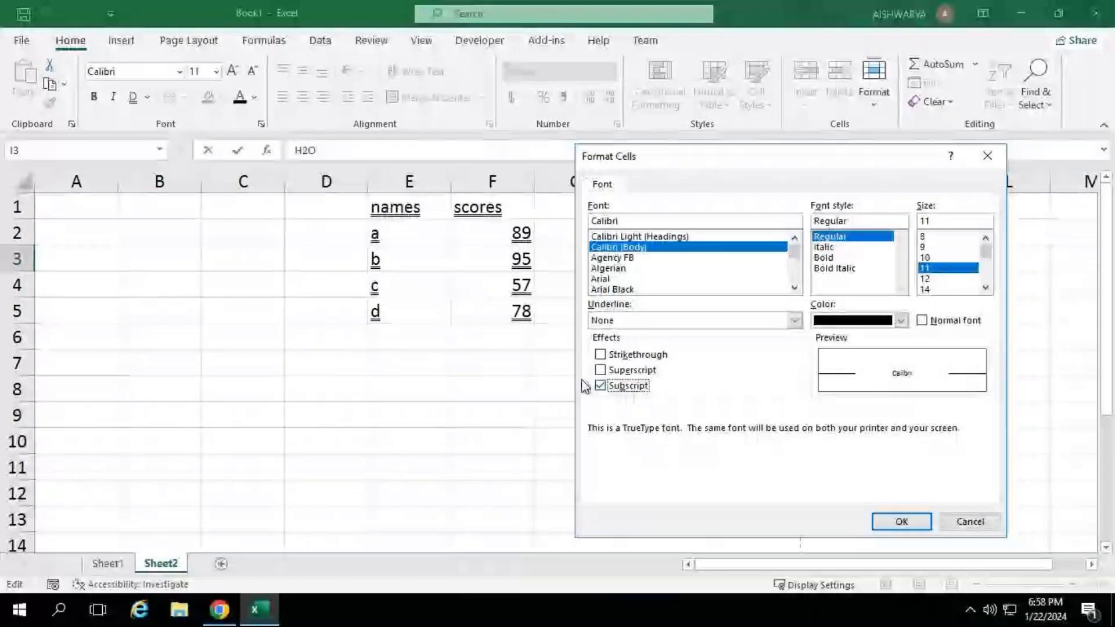
click(901, 521)
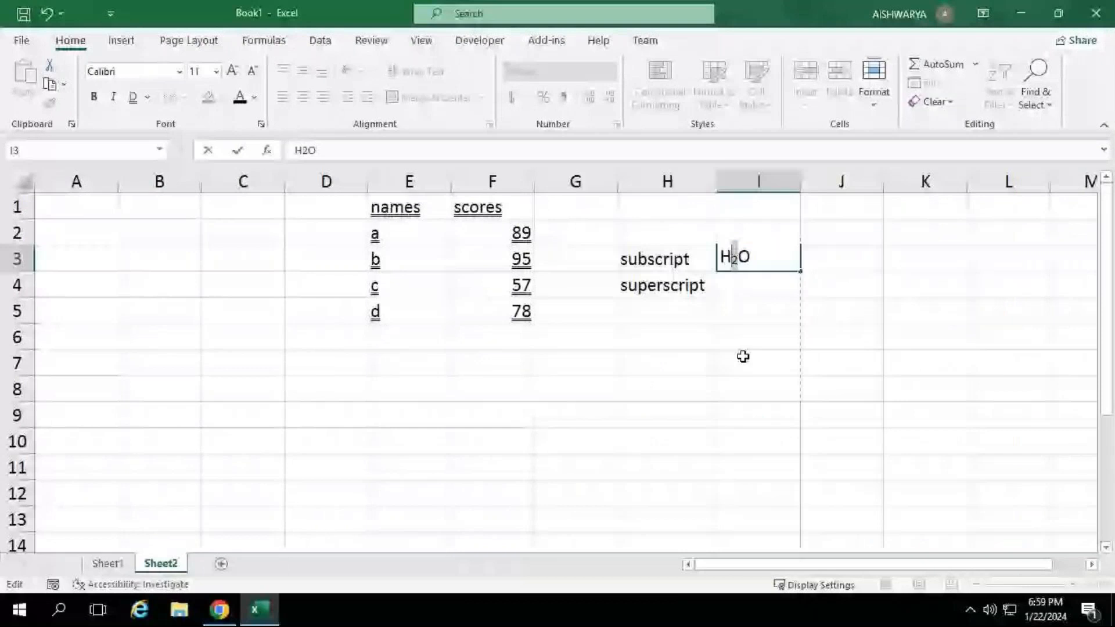
click(744, 357)
Step: Open Notepad through the Run dialog and maximize its window
key(super+r)
text(n)
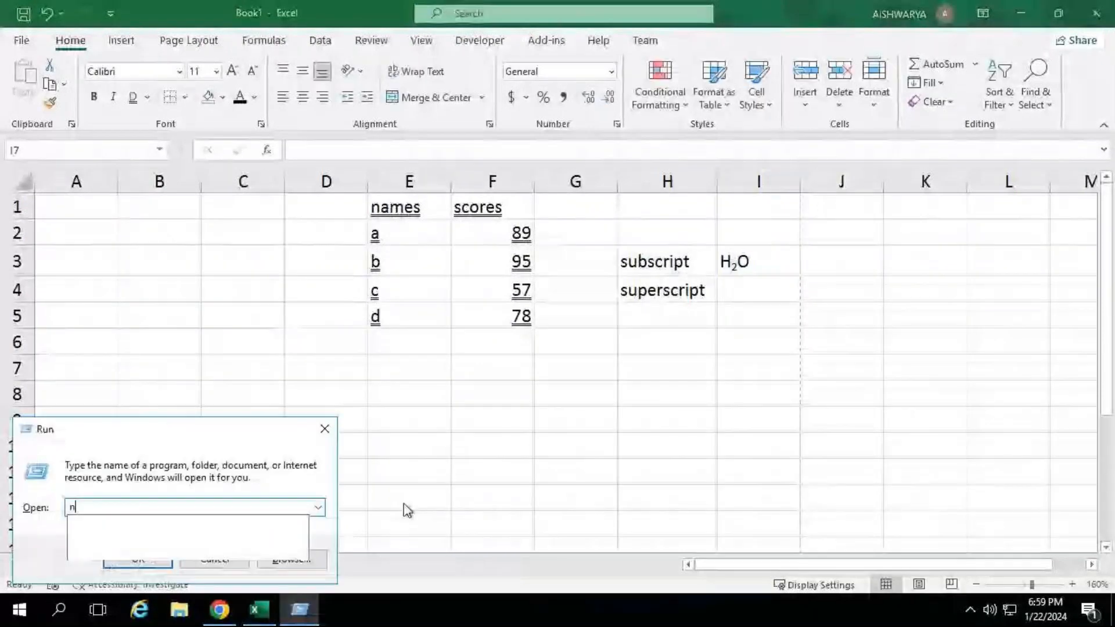
text(otepad)
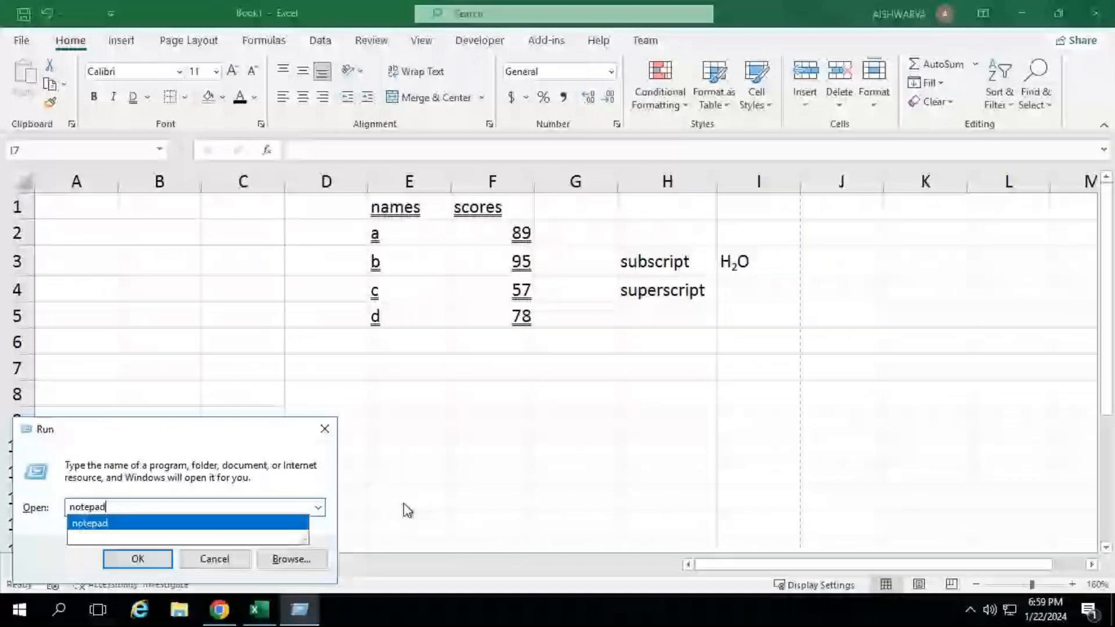
key(Return)
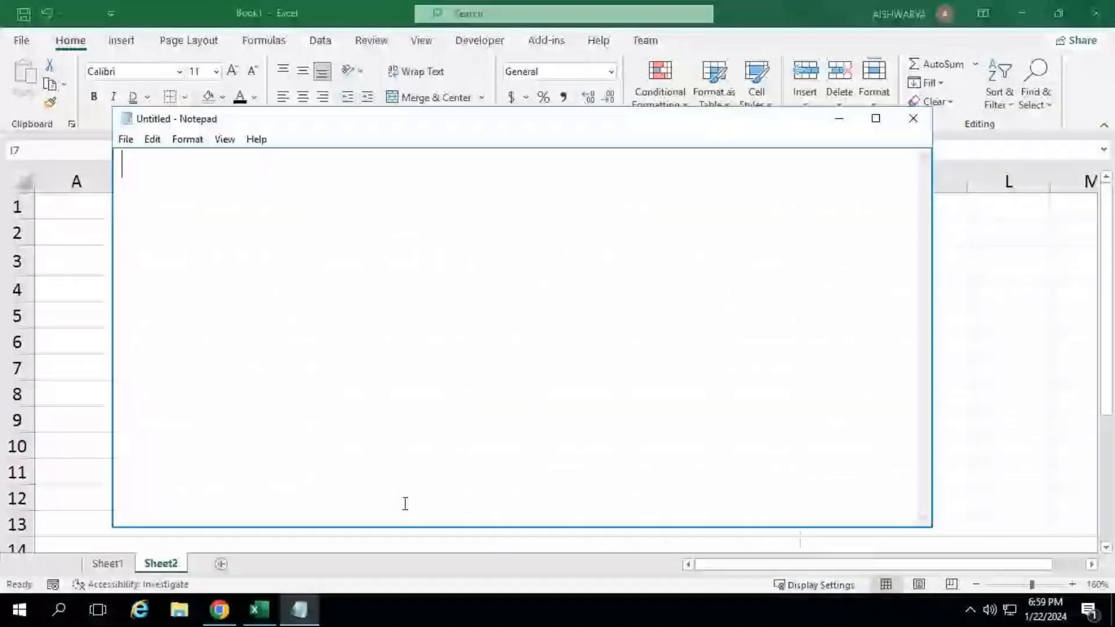
key(super+Up)
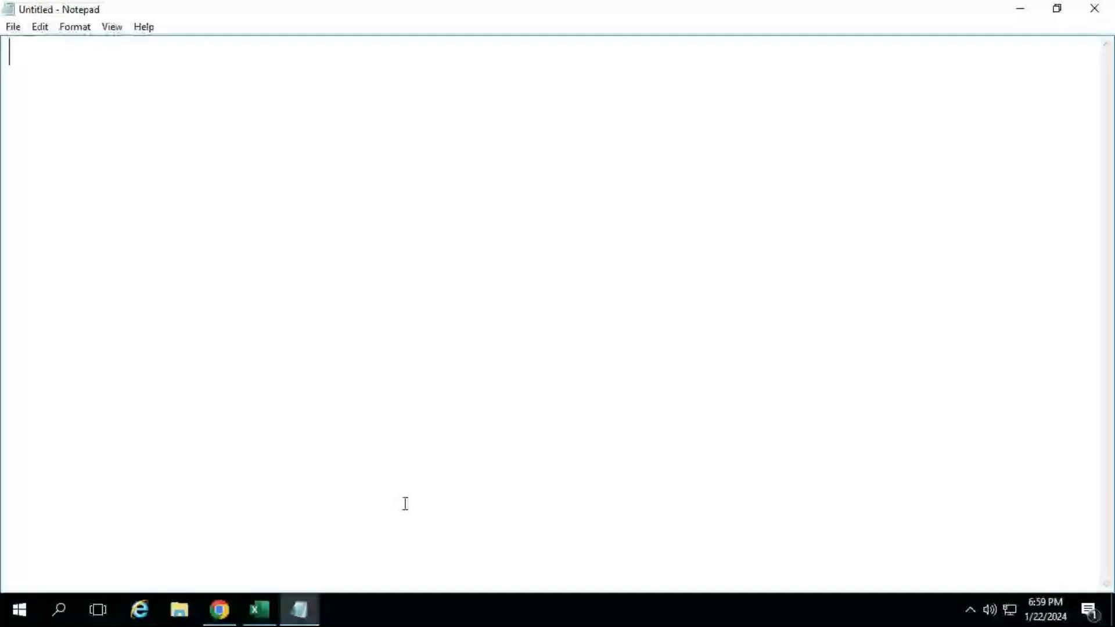
Step: Write a two-line list in the blank note: Clipboard, and Font settings below it
text(Clipboard)
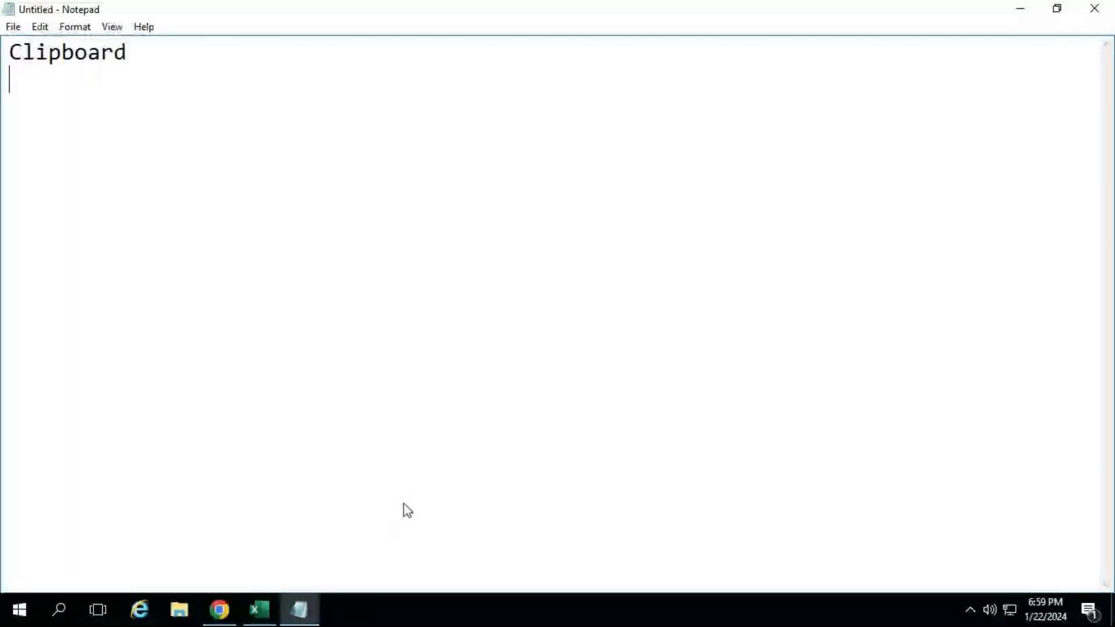
text(Font )
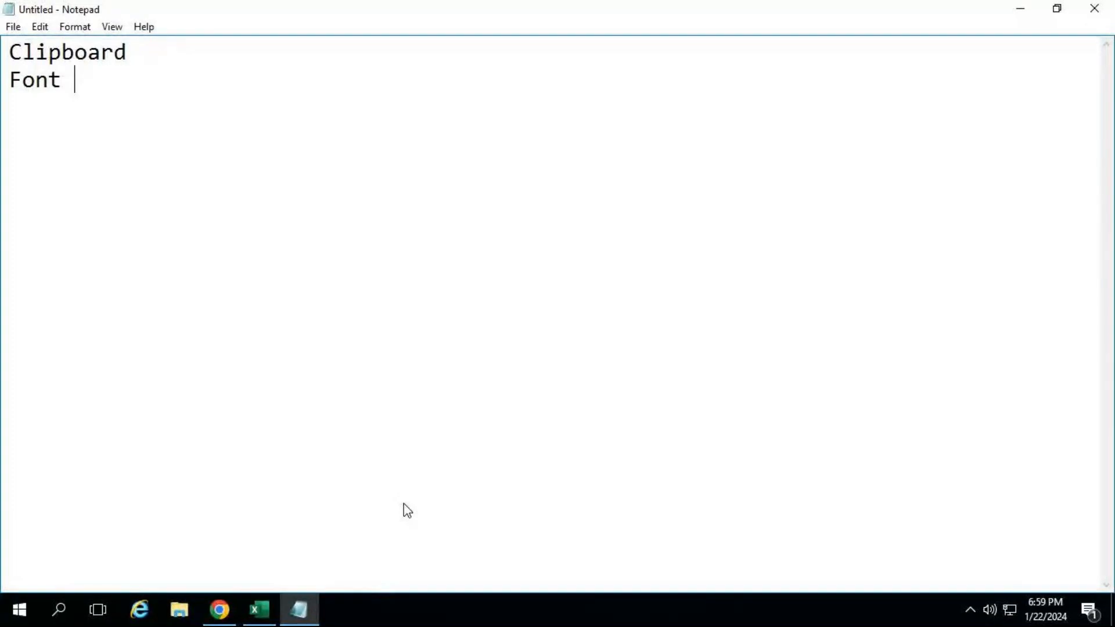
text(settings)
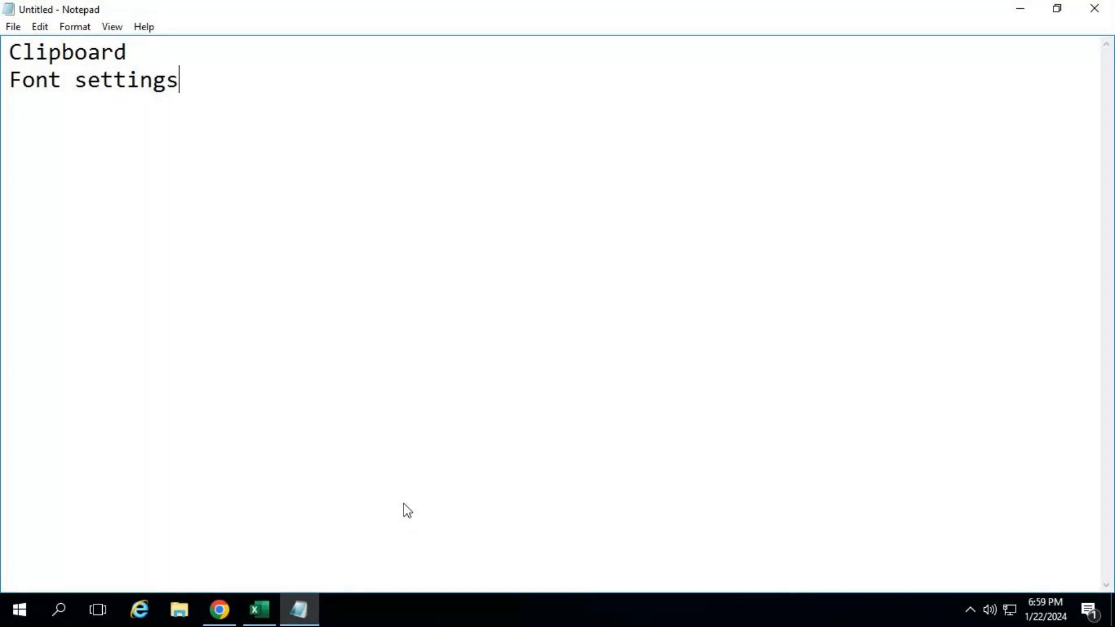
Step: Add the line All borders to the note and append "- CTRL + Shift + F" to the Font settings line
key(Return)
text(All borders)
key(Return)
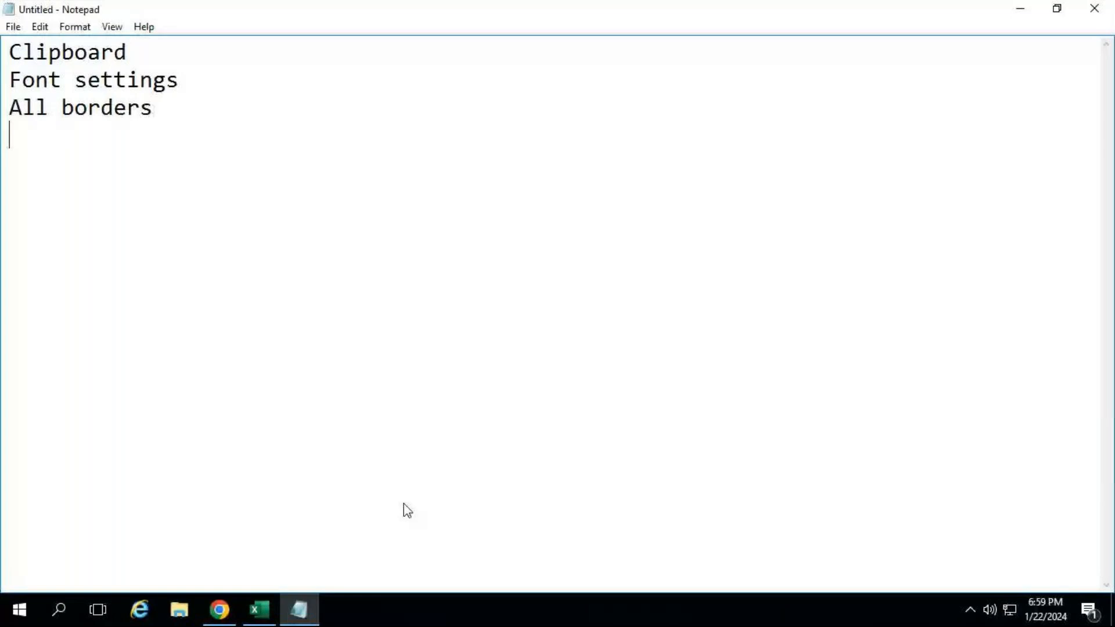
click(300, 84)
text(- CTRL )
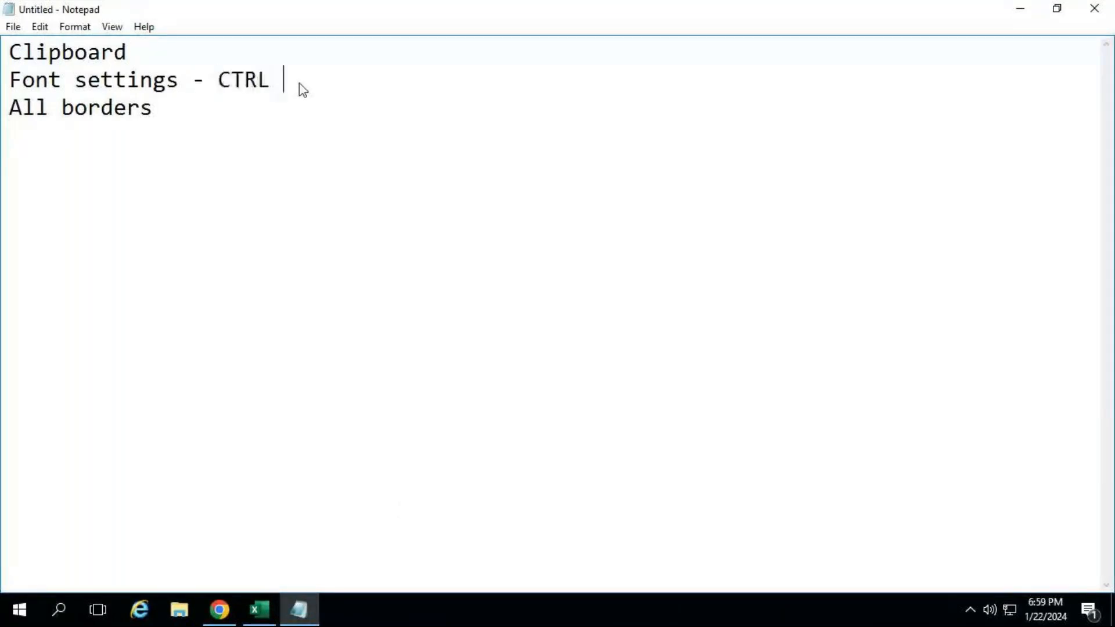
text(+ Shift + F)
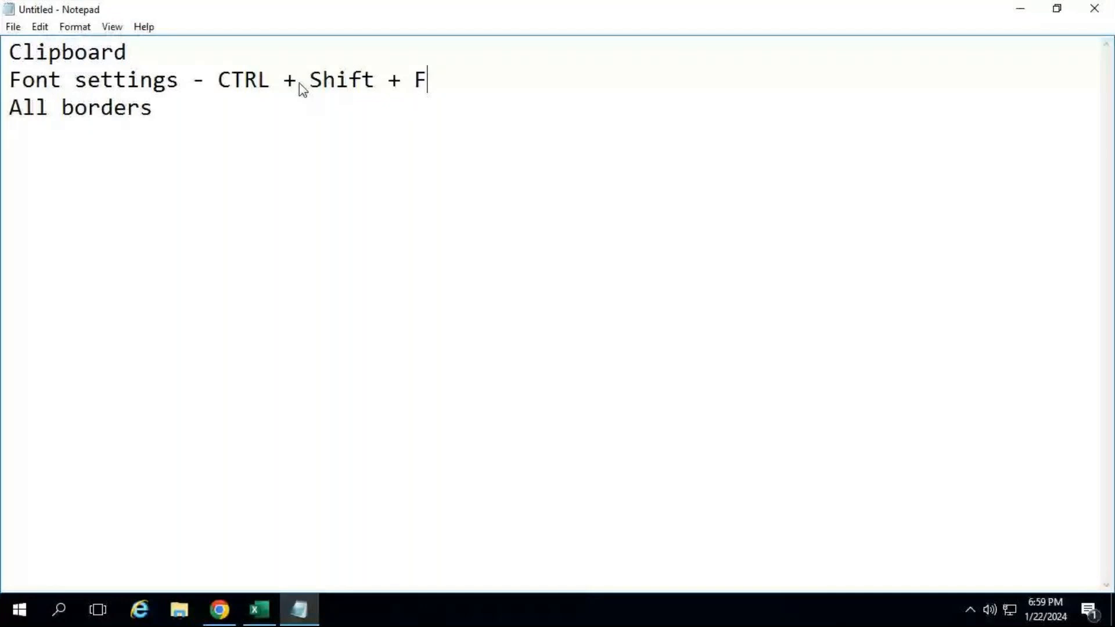
Step: Add the lines Subscript and Superscript below All borders in the note
key(Down)
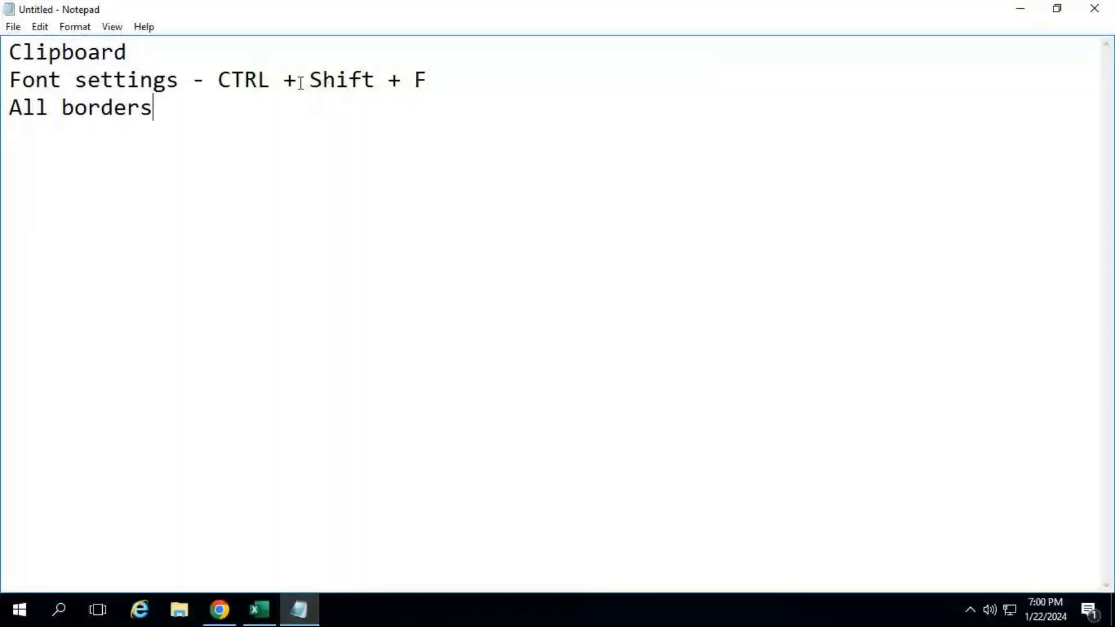
key(Return)
text(Subscript)
key(Return)
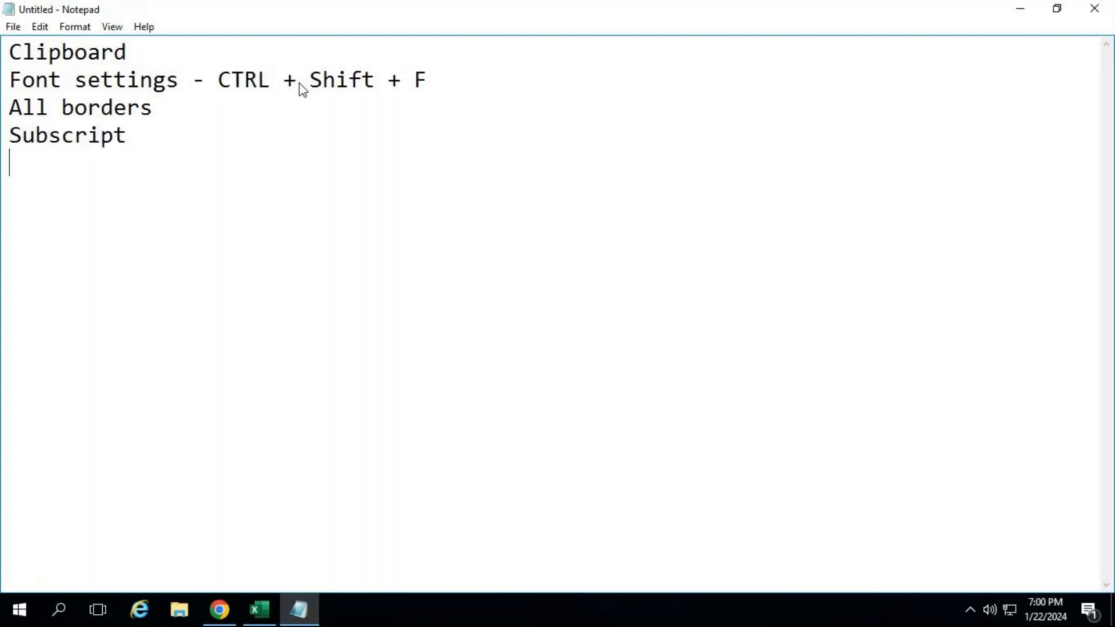
text(Super)
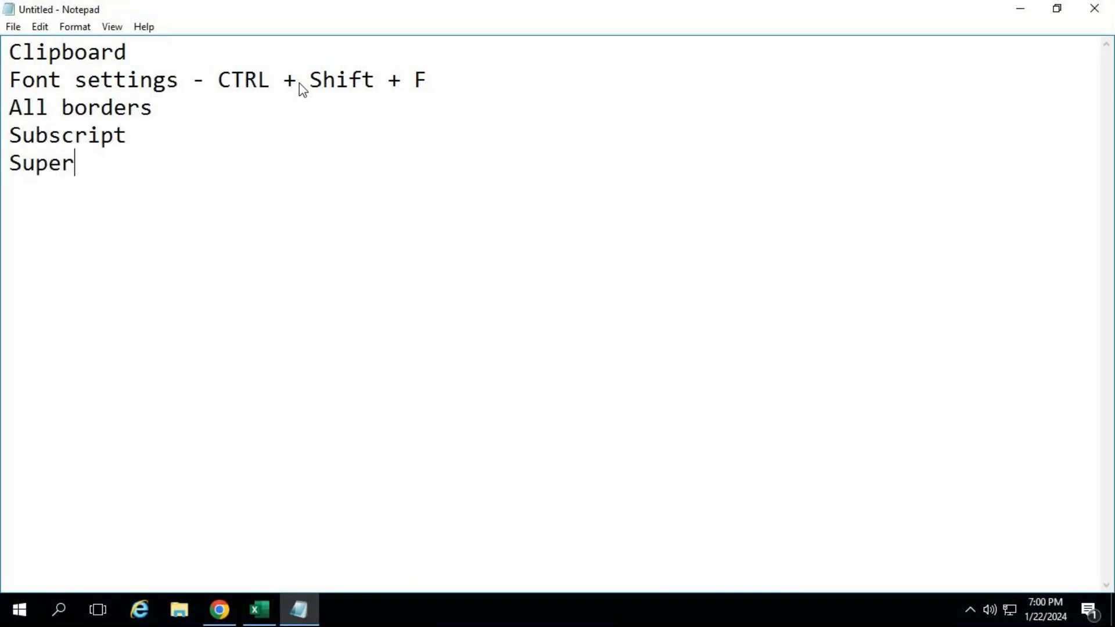
text(scrip)
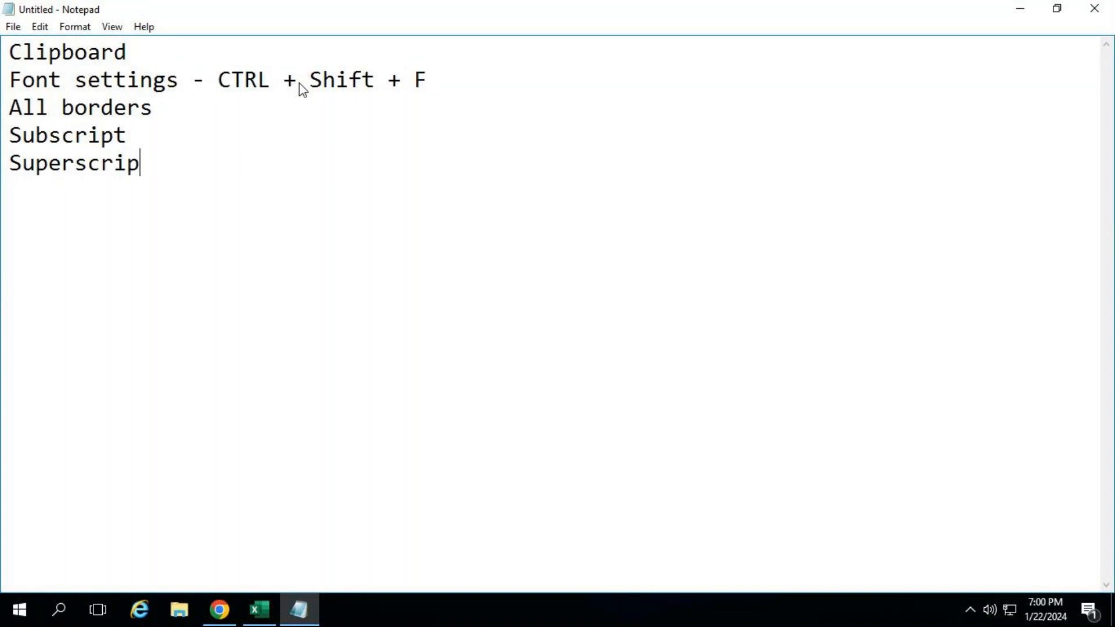
text(t)
Step: Append the example "- H2O" to the Subscript line and "- 8th" to the Superscript line
key(Up)
text(- H2o)
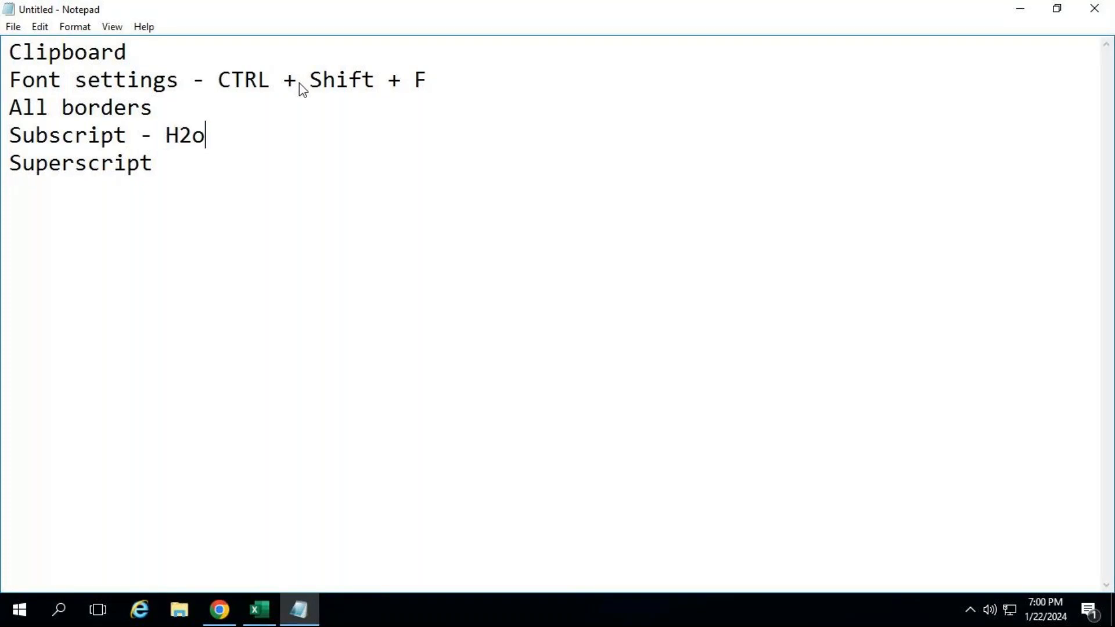
key(BackSpace)
text(O)
key(Down)
text(- *)
key(BackSpace)
text(8th)
key(Return)
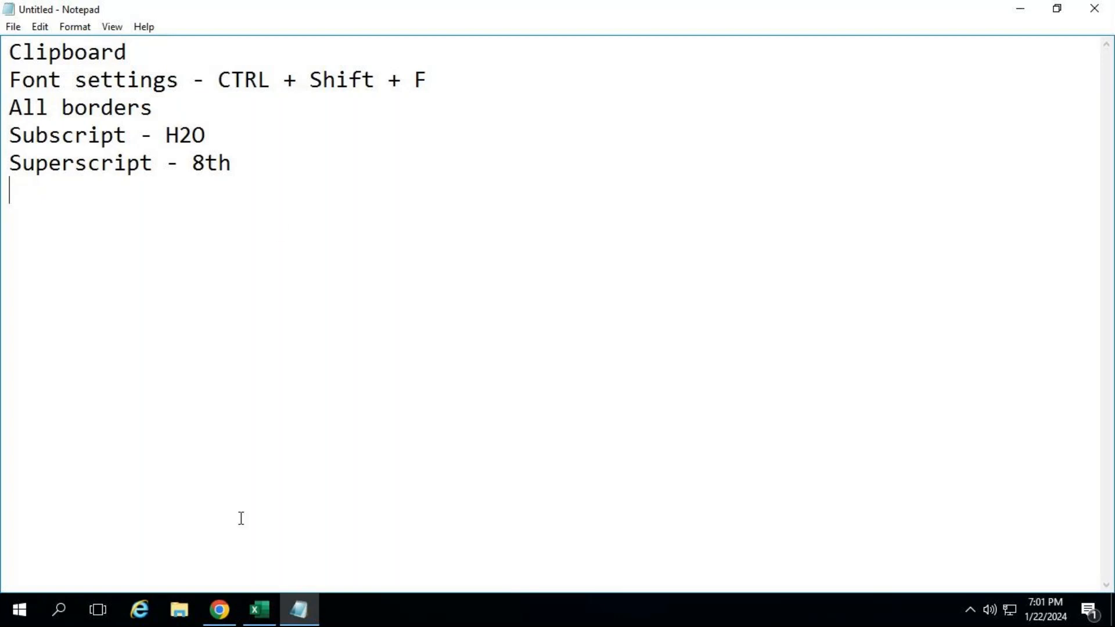
Step: Switch to the Excel workbook and enter 8th in cell I4 beside the superscript label
click(264, 619)
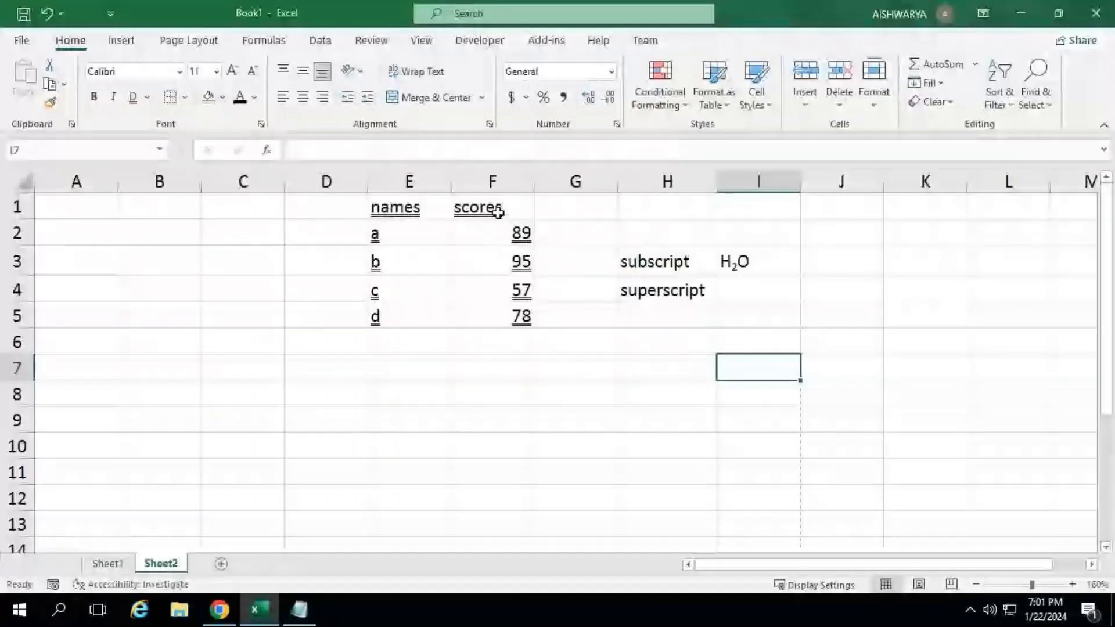
click(752, 291)
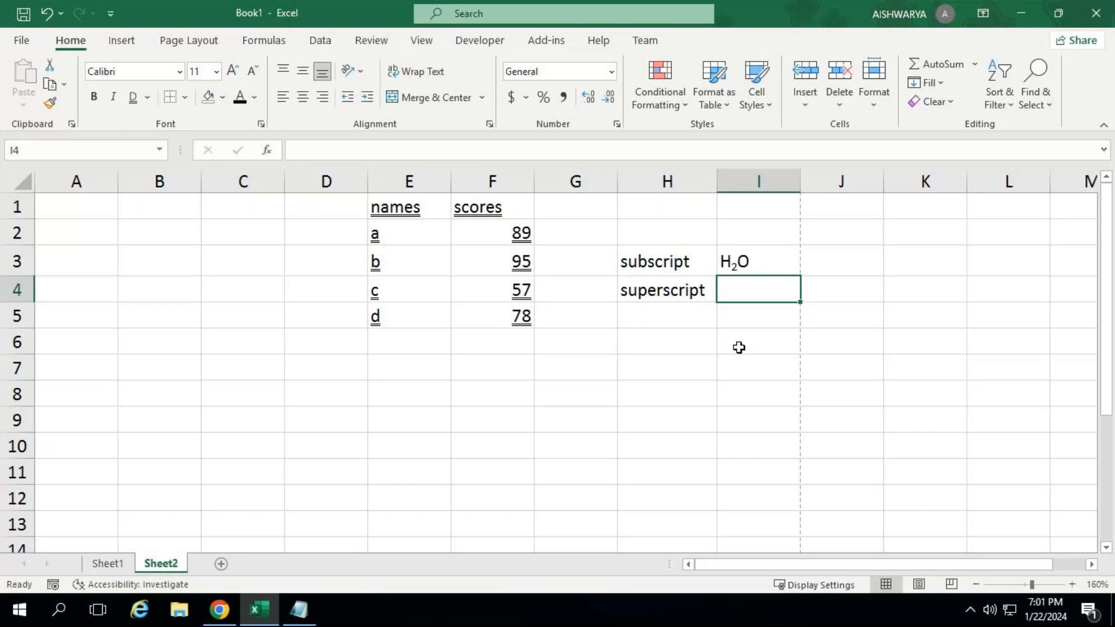
key(F2)
text(8)
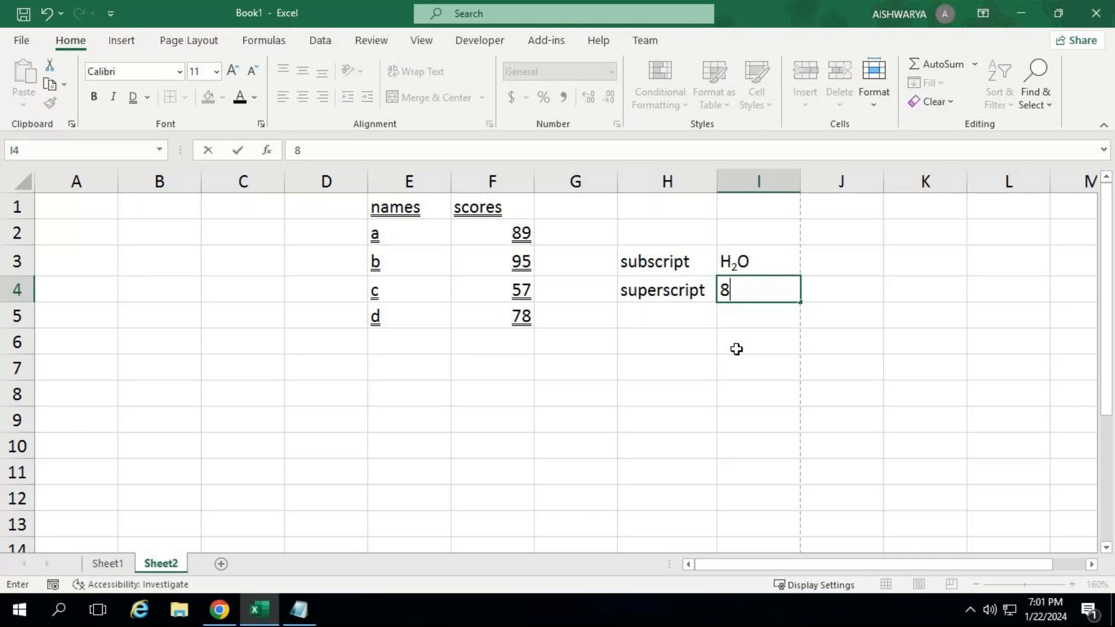
text(th)
Step: Format only the th of 8th in cell I4 as Superscript through the font settings and finish editing the cell
drag(748, 290, 730, 292)
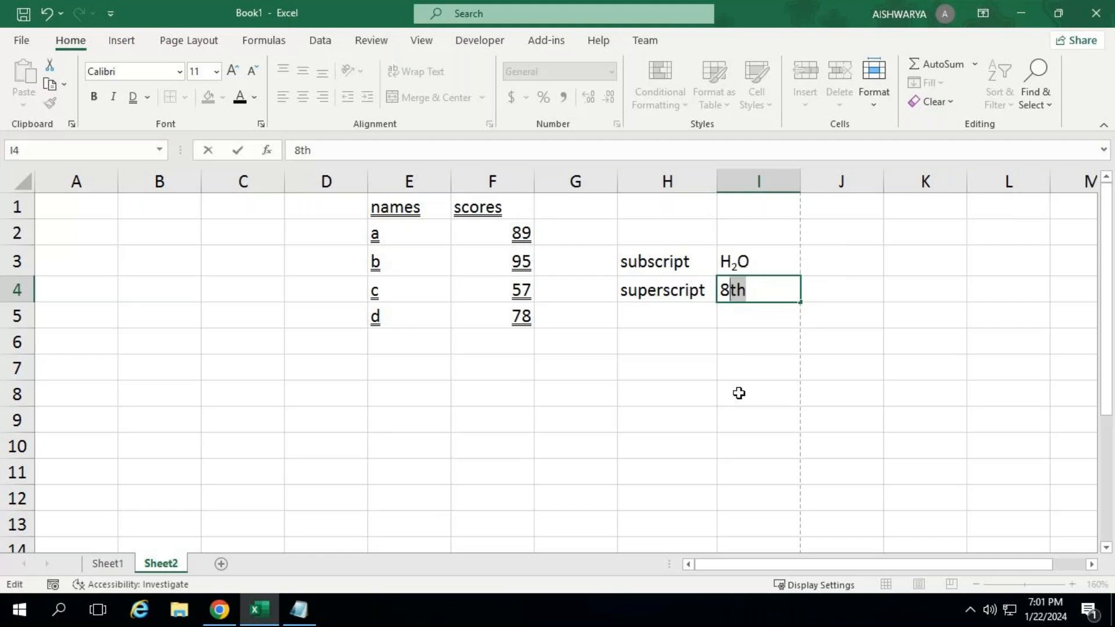
click(260, 125)
drag(754, 157, 295, 171)
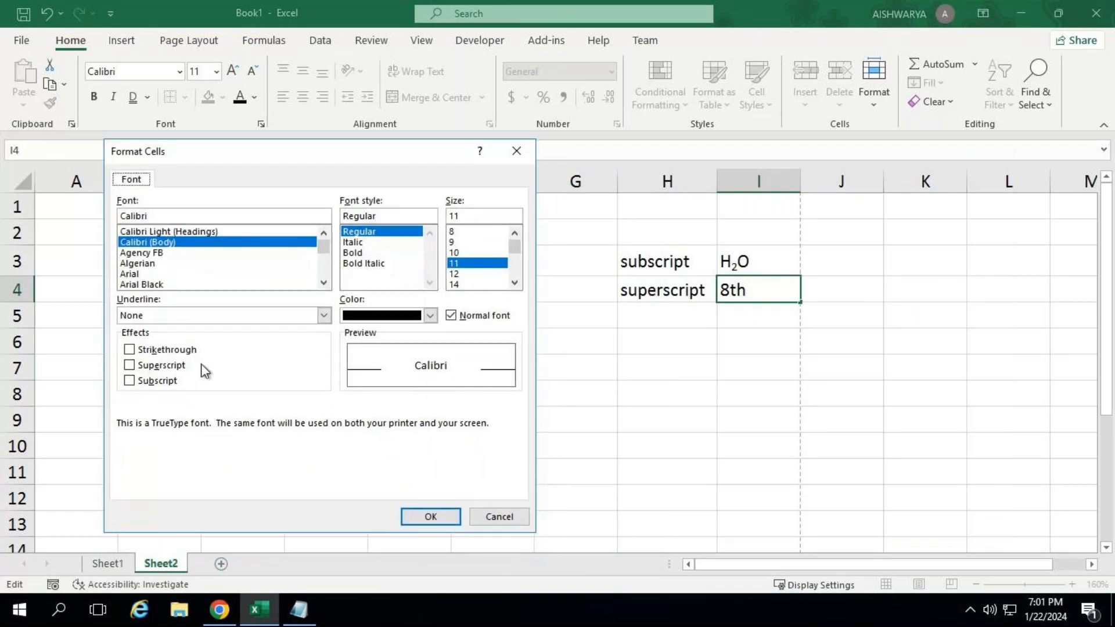
click(143, 369)
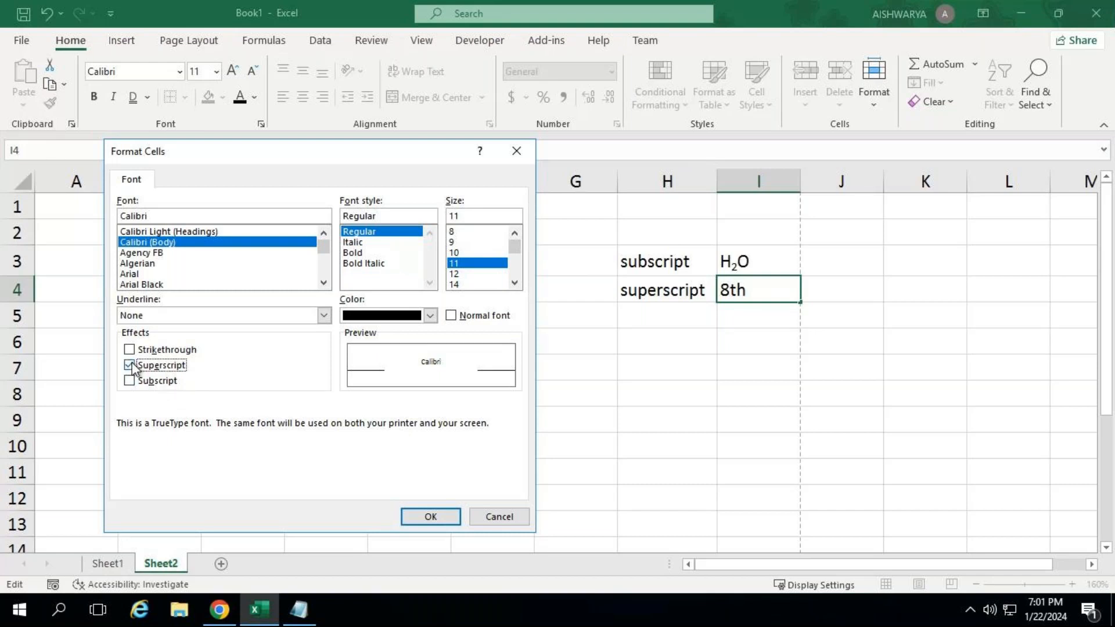
click(443, 518)
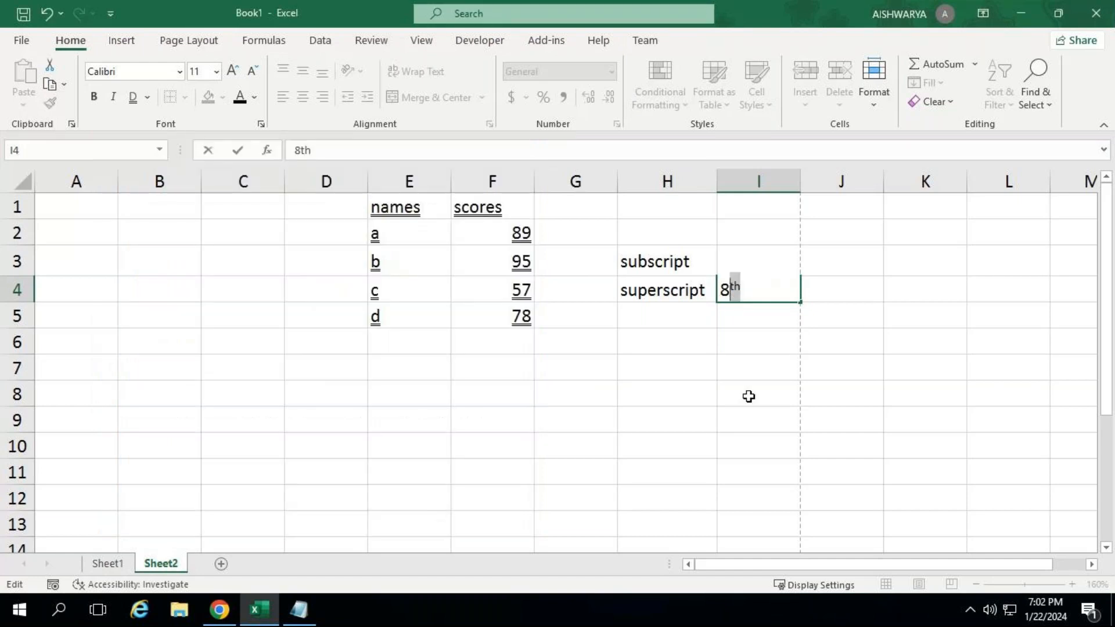
click(749, 397)
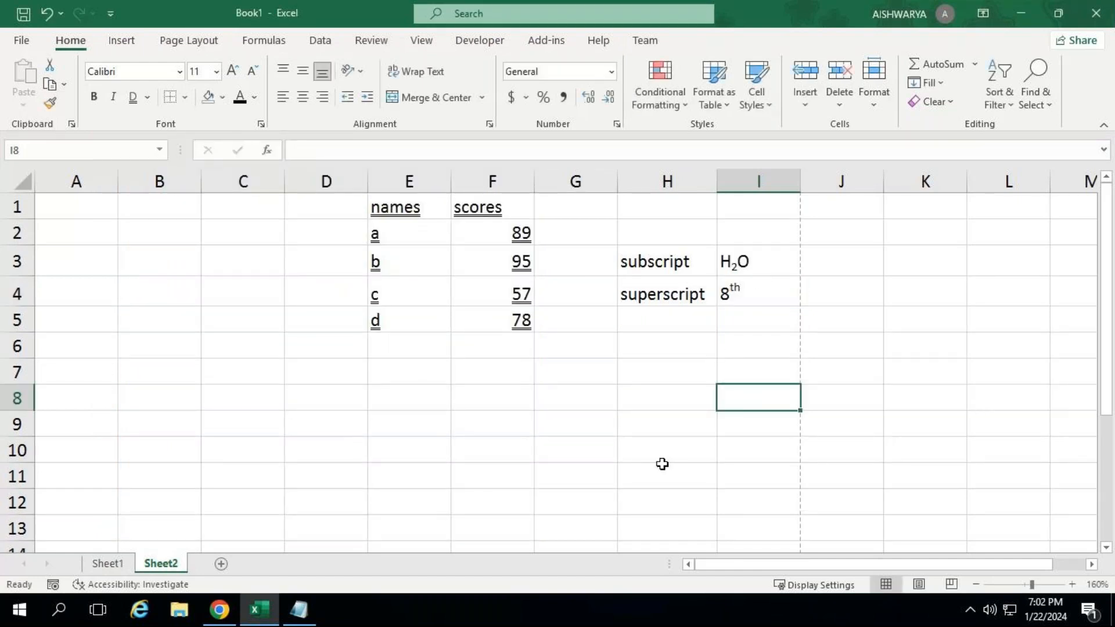
Step: Switch to Notepad and append "- below the baseline" to the Subscript line
click(298, 610)
click(253, 123)
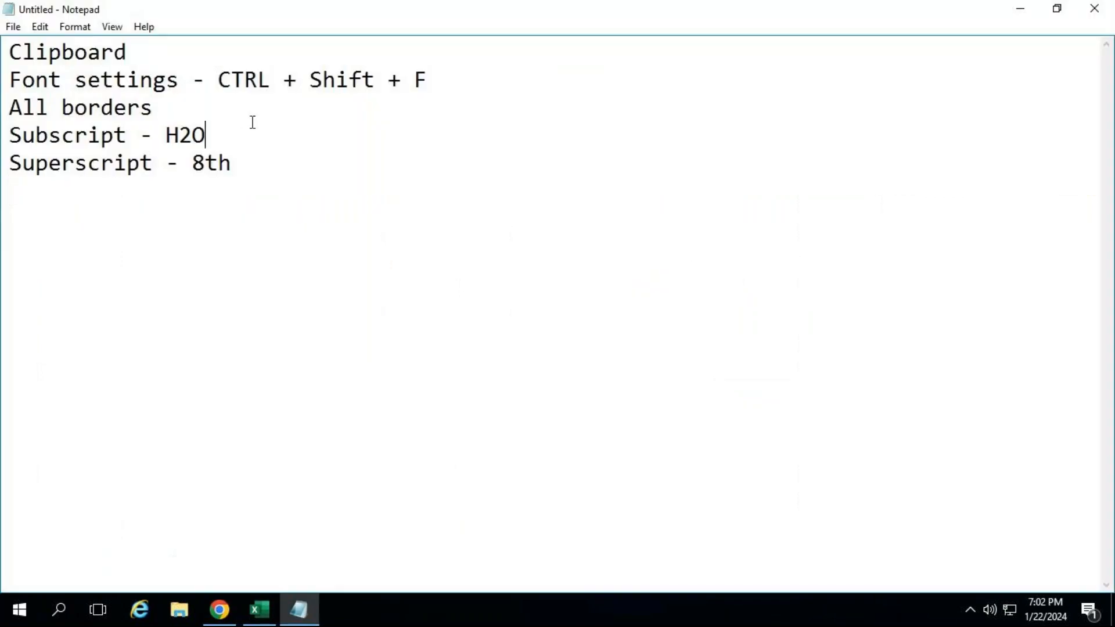
text(- below the baselinf)
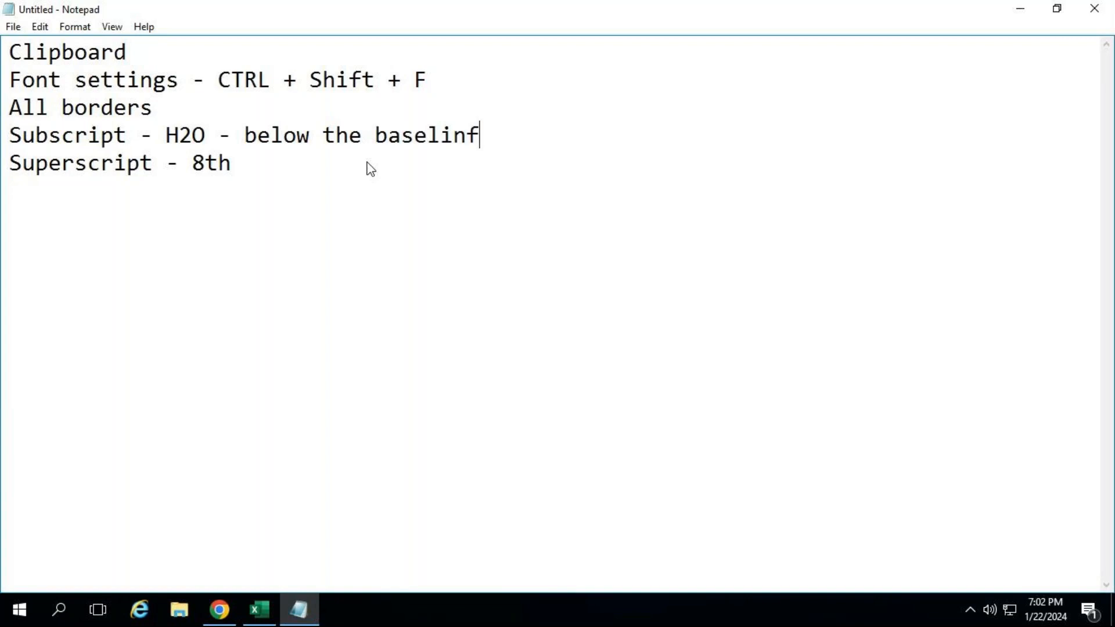
key(BackSpace)
text(e)
Step: Append "- above the baseline" to the Superscript line and start a new line below it
click(371, 169)
text(- )
text(abo)
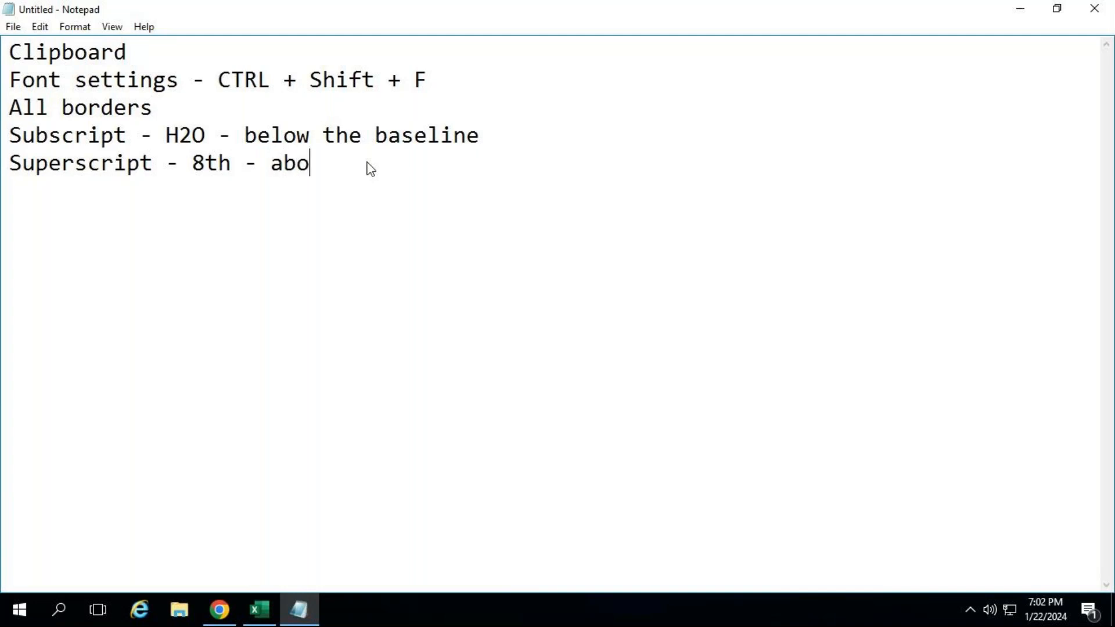
text(ve the base)
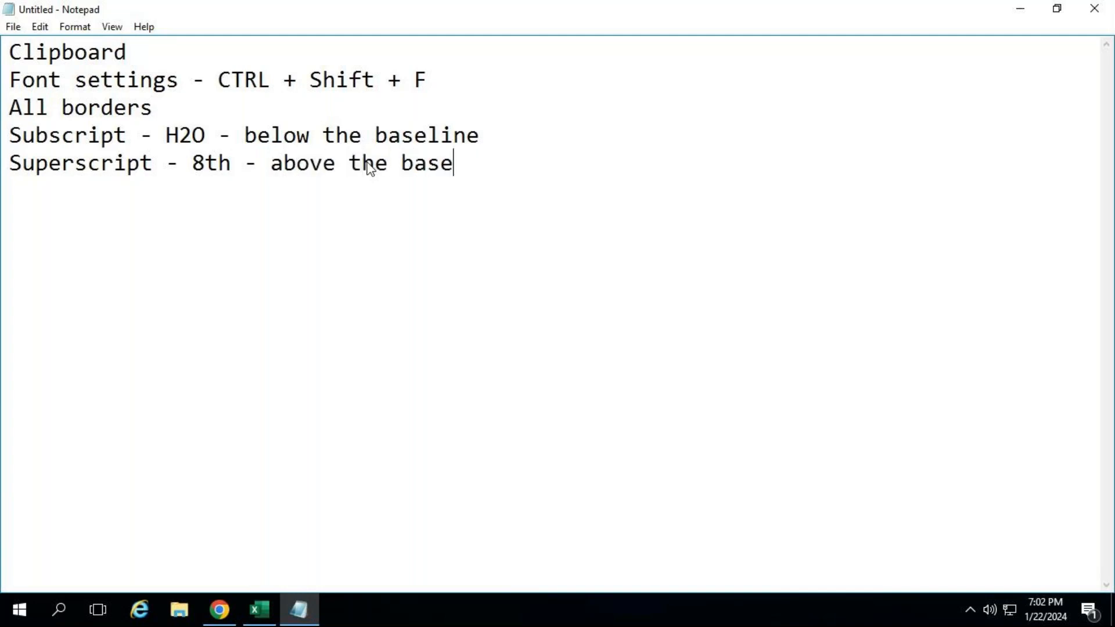
text(line)
key(Return)
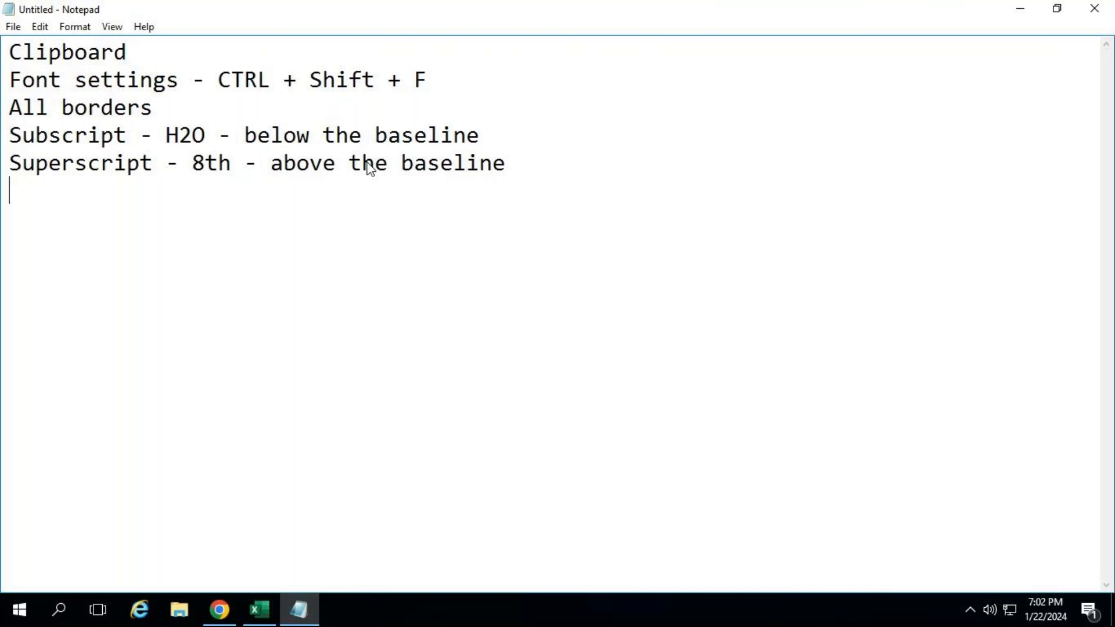
Step: Switch back to the Excel workbook and enter H2O in cell J3 as a second subscript example
click(259, 613)
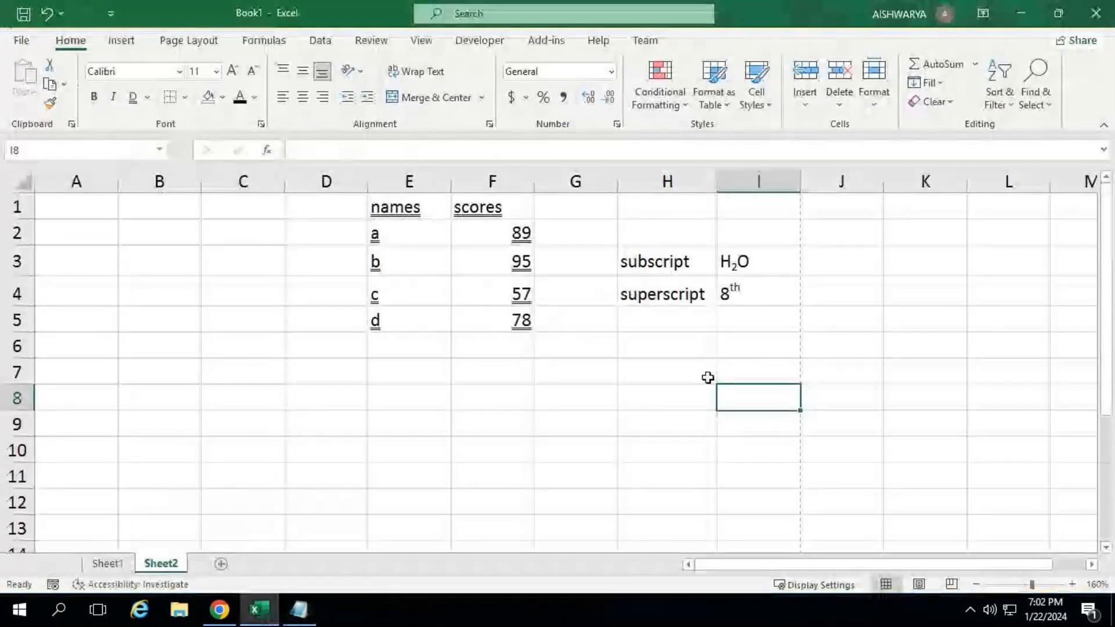
click(838, 262)
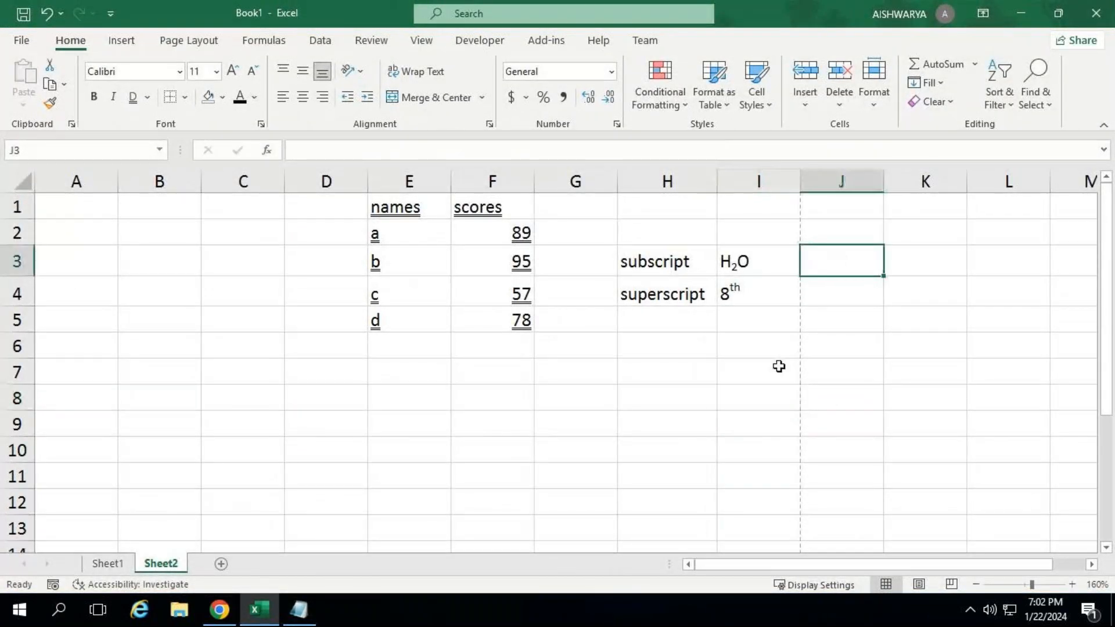
text(H2O)
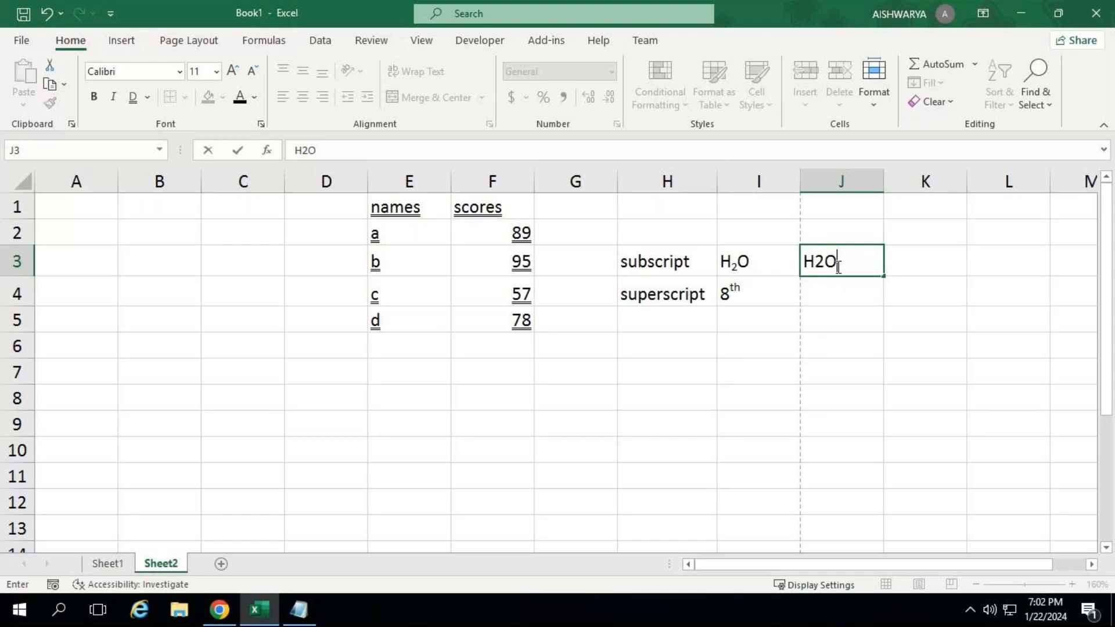
Step: Format only the 2 of H2O in cell J3 as Subscript through the font settings and finish editing the cell
drag(825, 262, 814, 263)
click(262, 123)
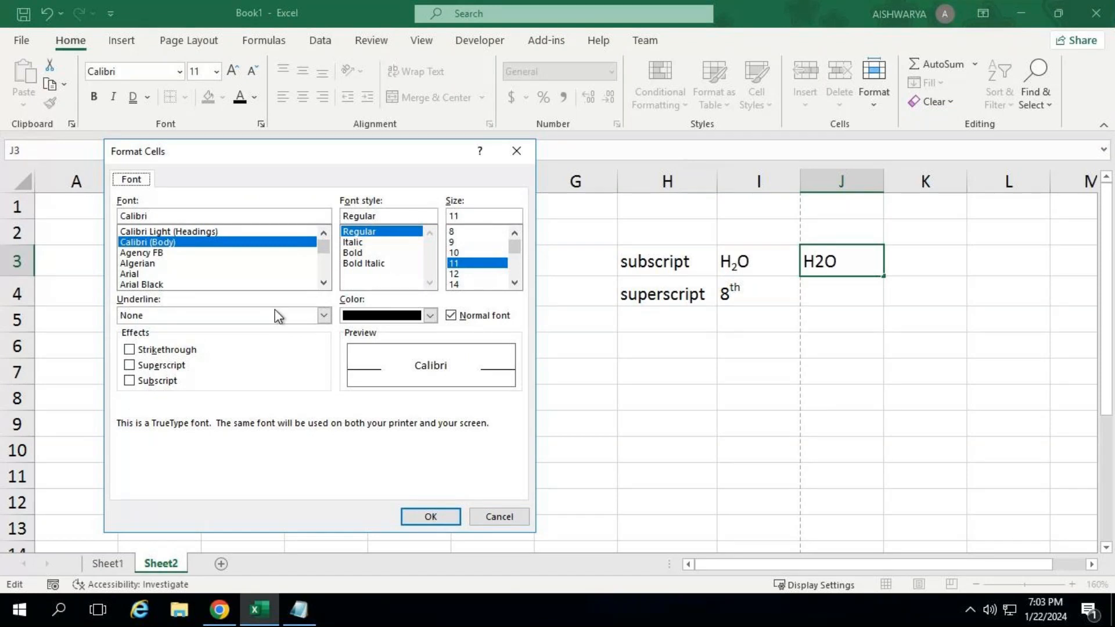
click(148, 380)
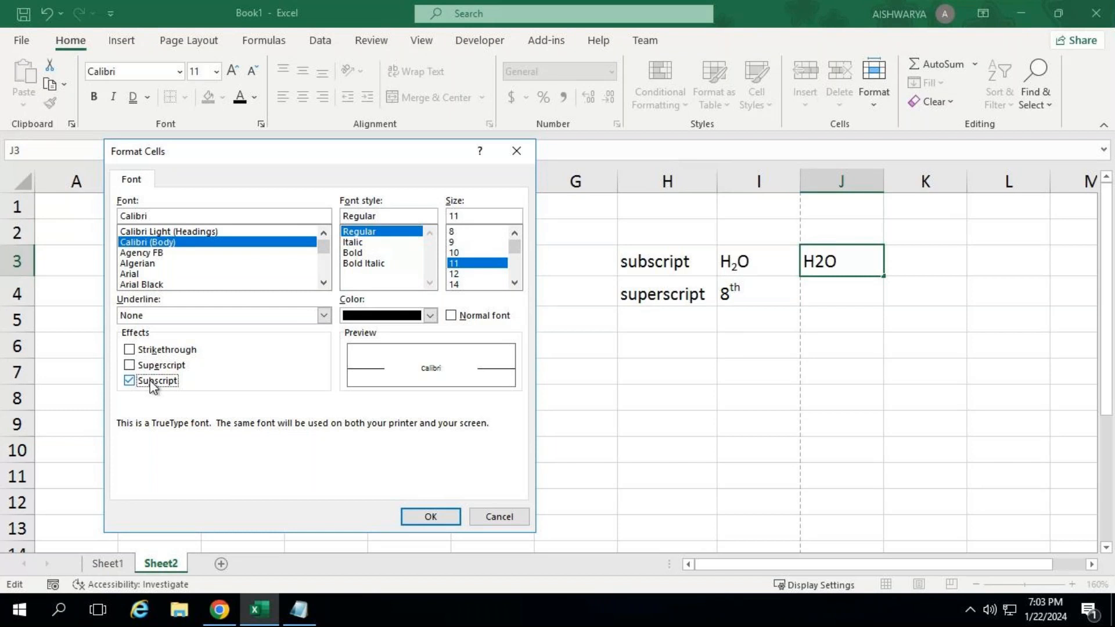
click(434, 514)
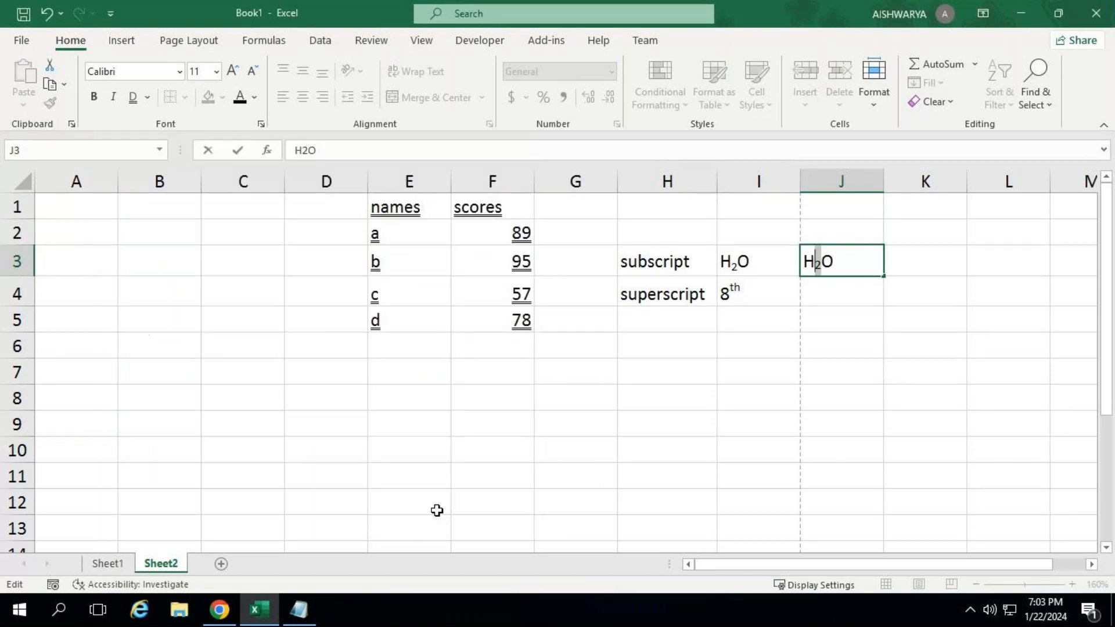
click(882, 301)
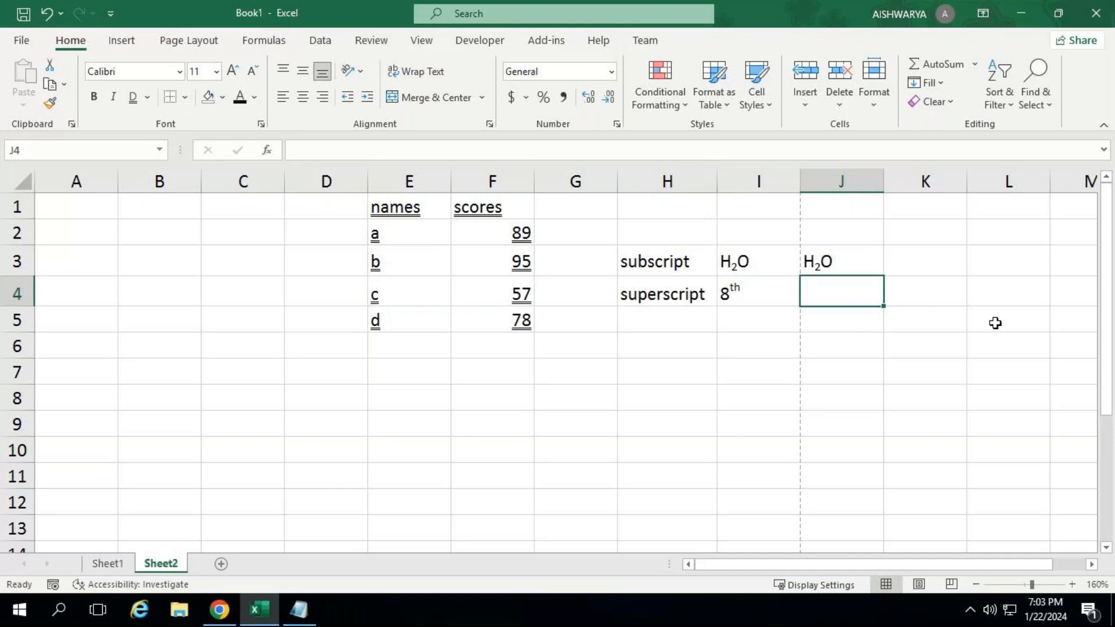
Step: Enter 2nd in cell J4 as a second superscript example
text(8)
key(BackSpace)
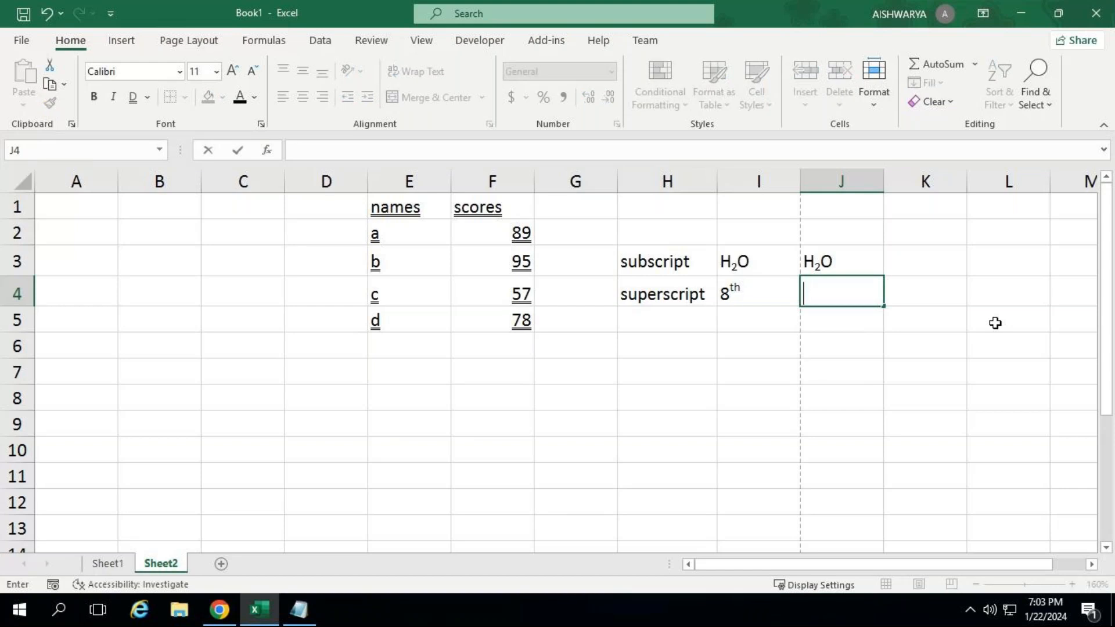
text(2nd)
Step: Format only the nd of 2nd in cell J4 as Superscript through the font settings
drag(835, 297, 821, 312)
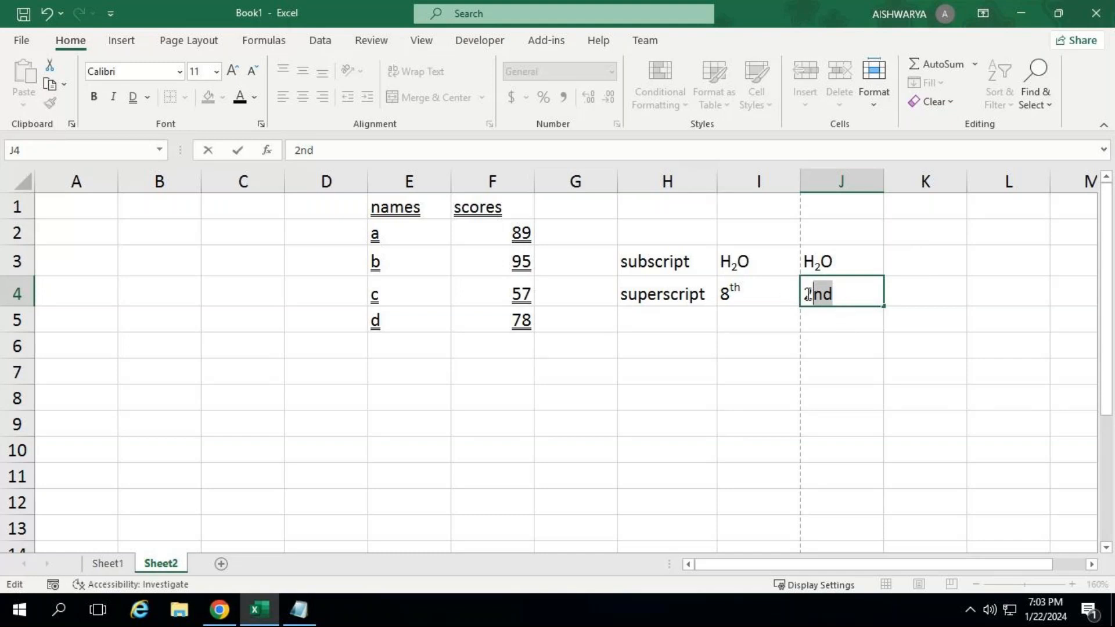
click(260, 123)
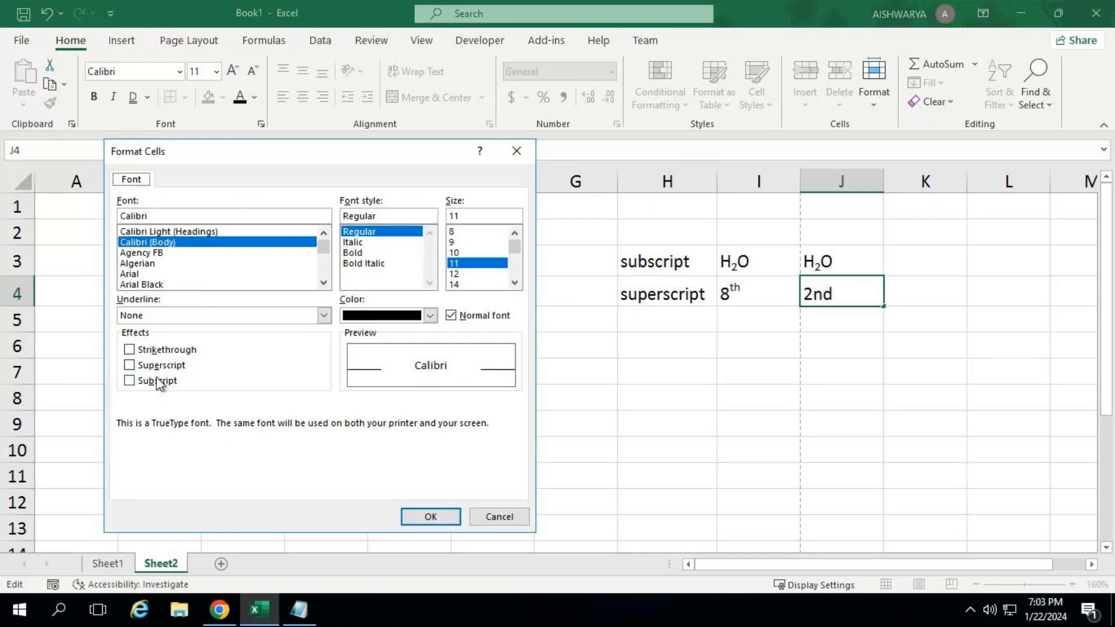
click(158, 383)
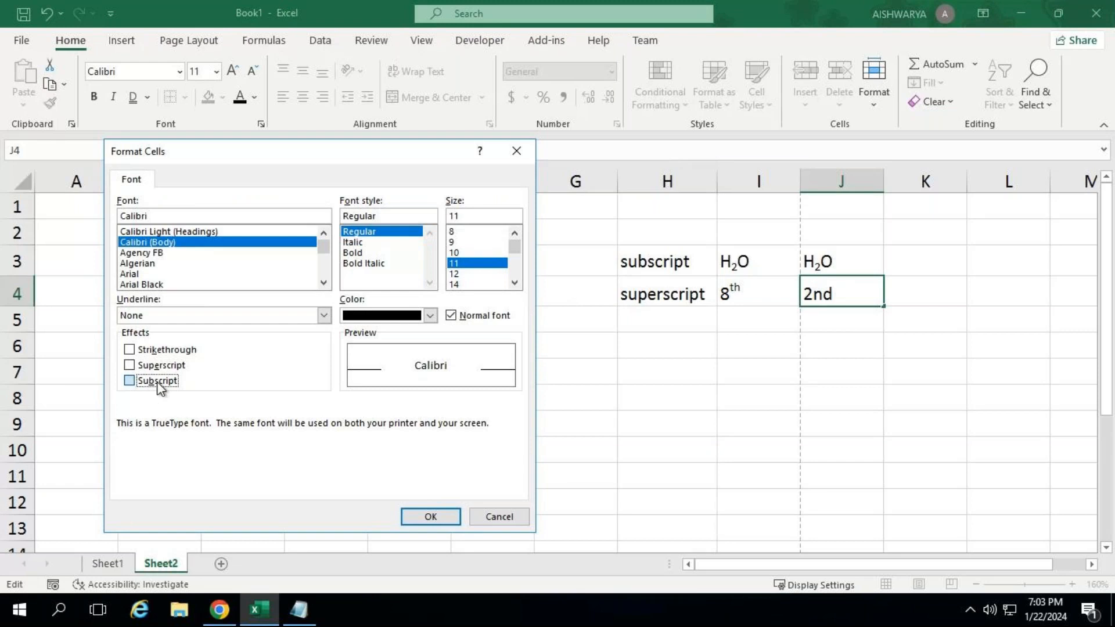
click(157, 366)
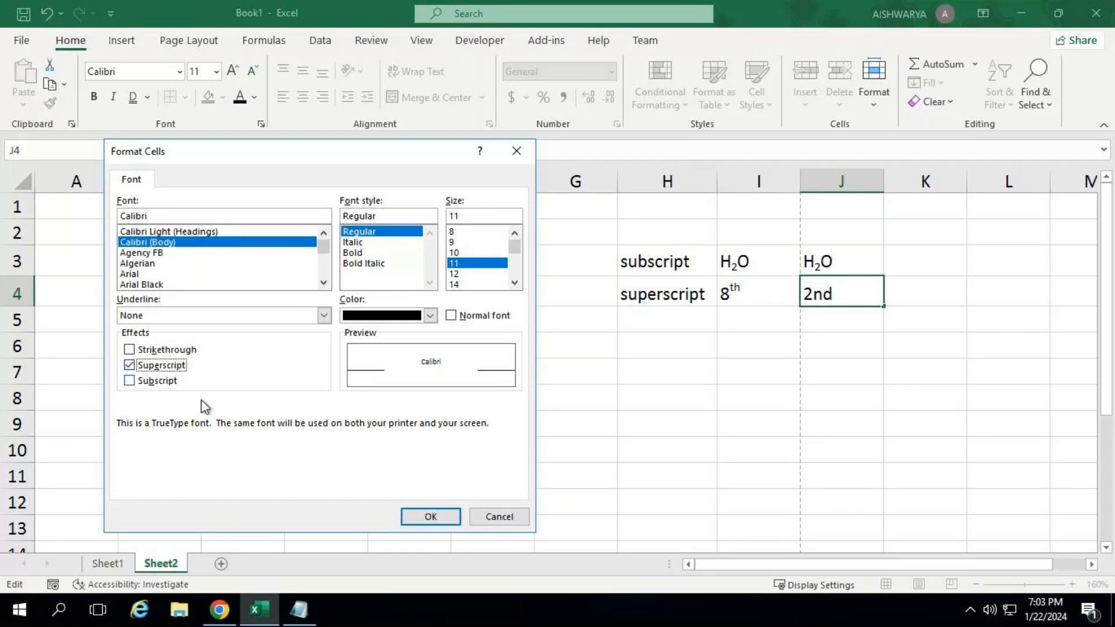
click(446, 514)
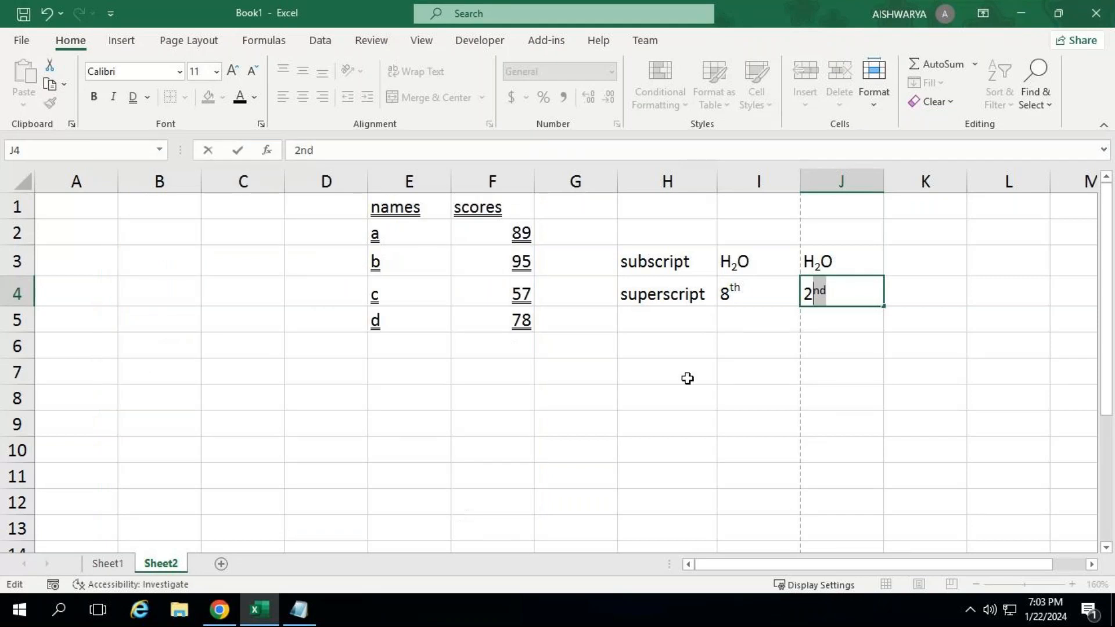
Step: Finish editing the superscript cell, and enter 50 in cell B6 and 48 in cell C6
click(709, 353)
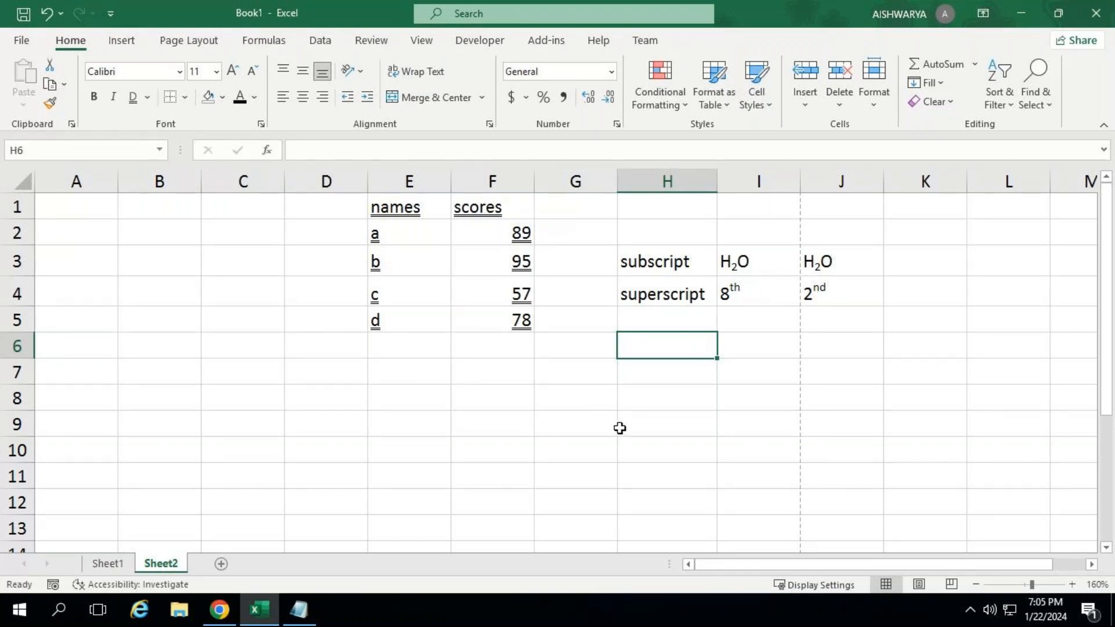
click(176, 305)
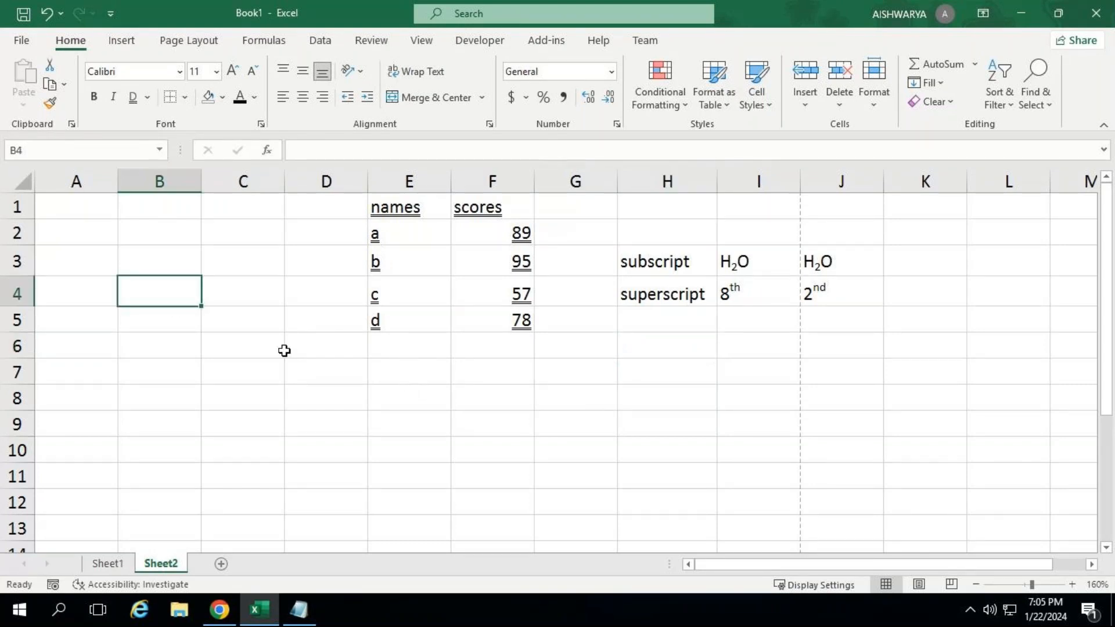
click(198, 351)
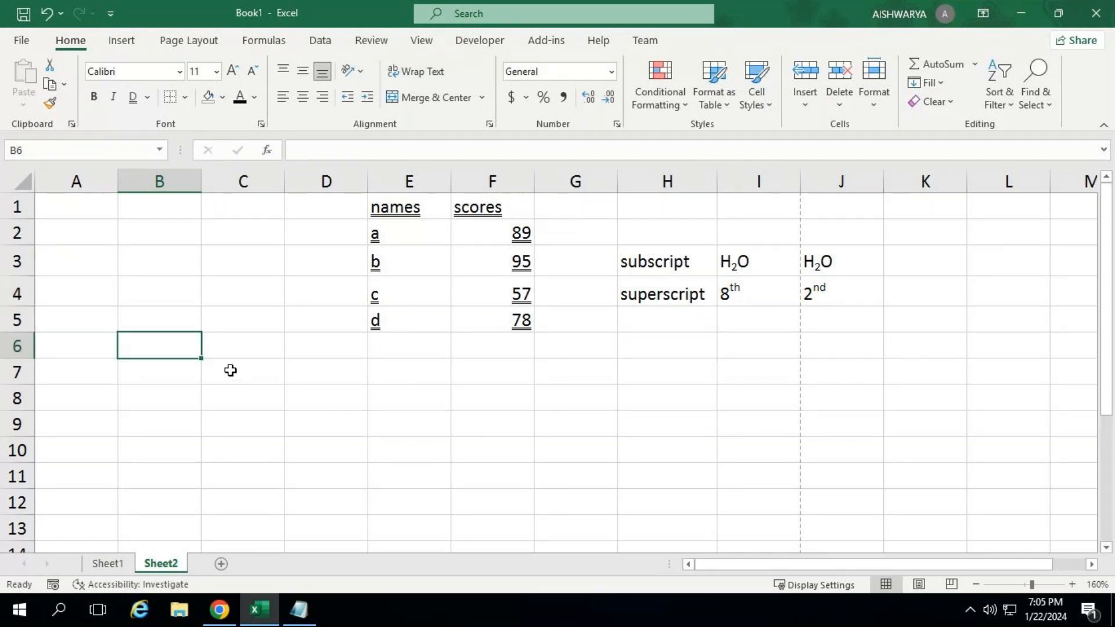
text(50)
key(Tab)
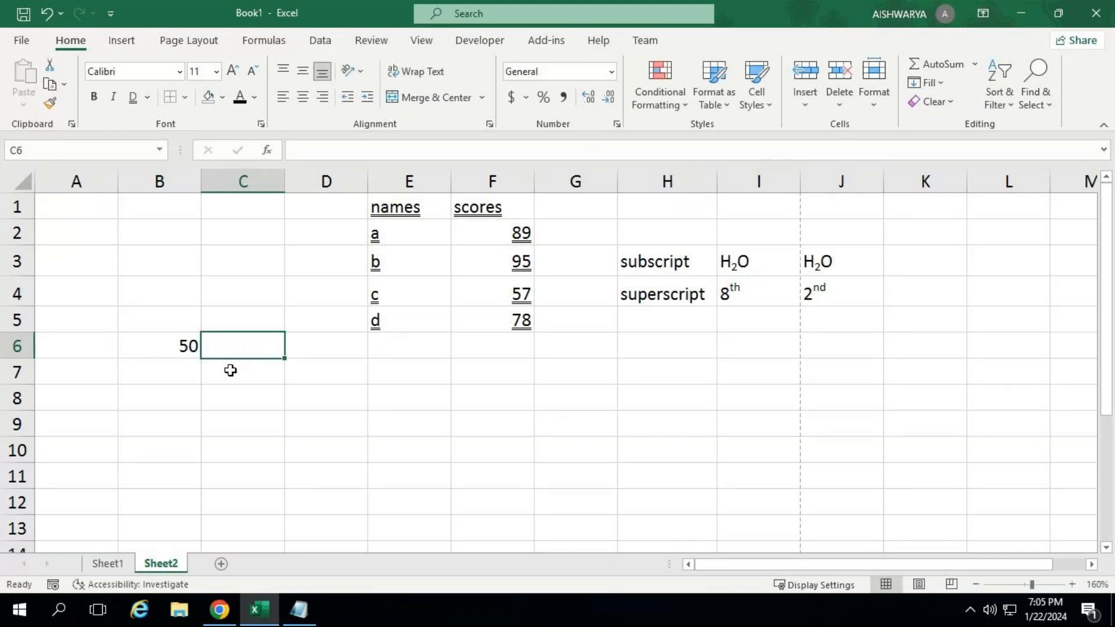
text(4)
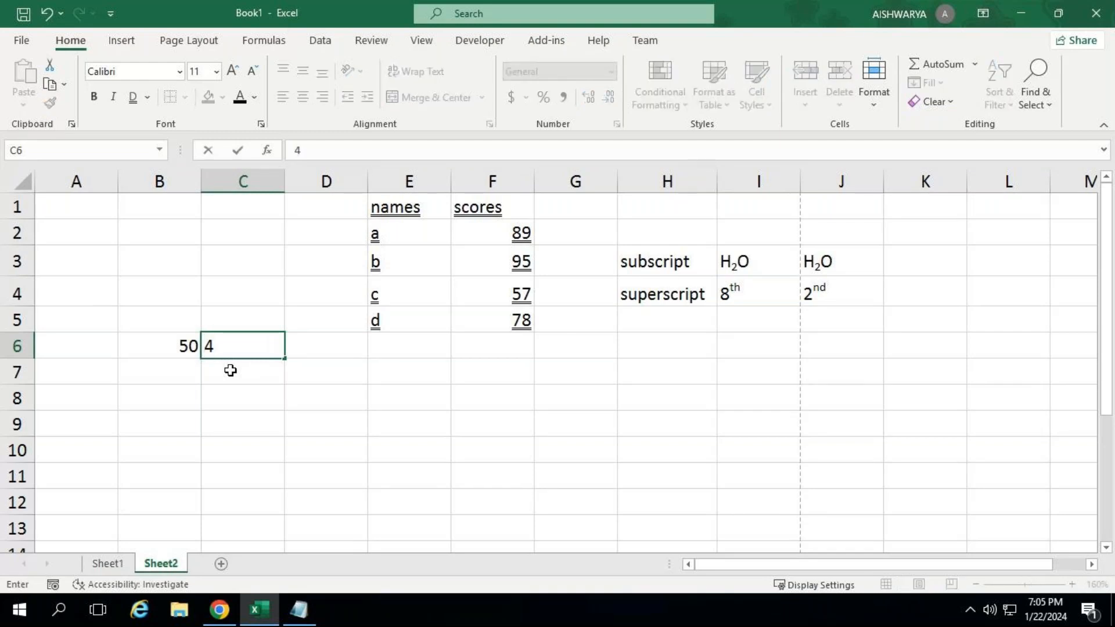
text(8)
key(Return)
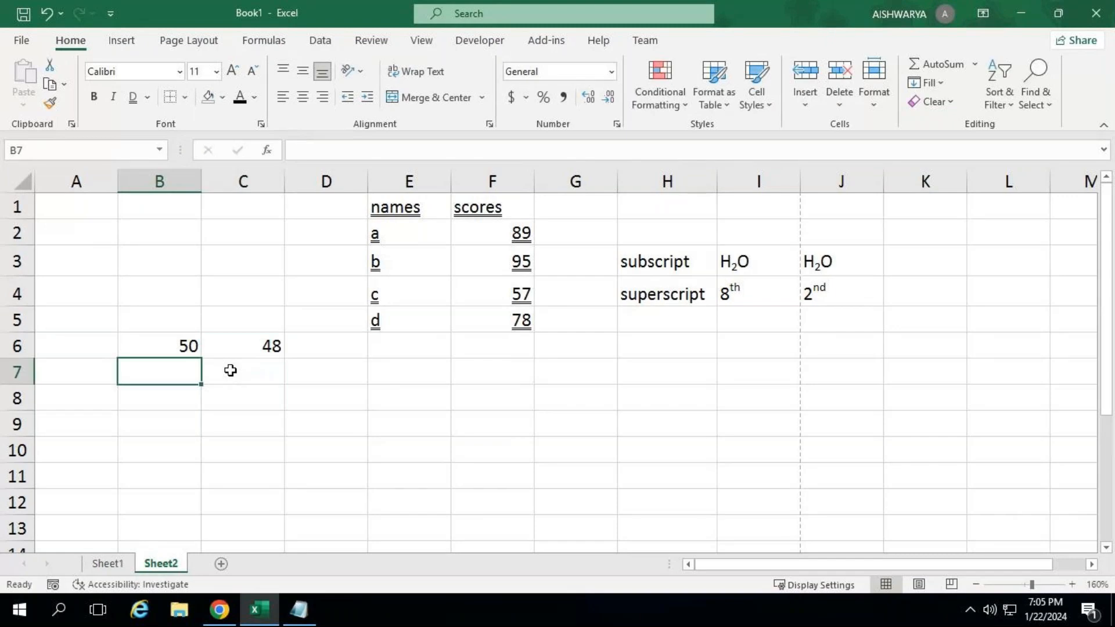
Step: Apply the Strikethrough effect to the 50 in cell B6 through the font settings
key(Up)
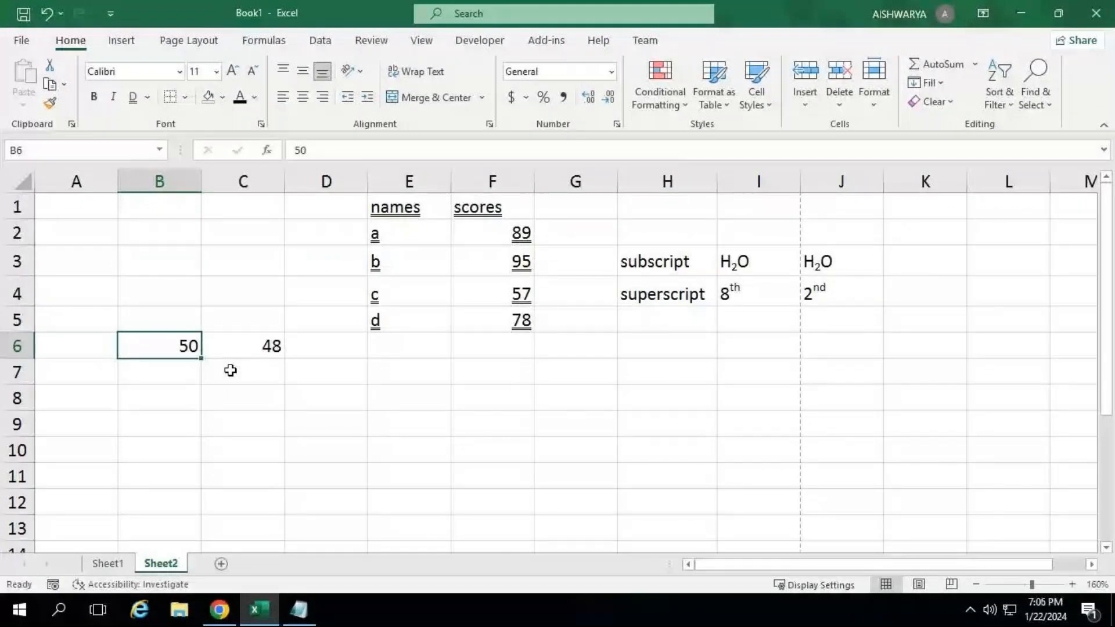
click(261, 124)
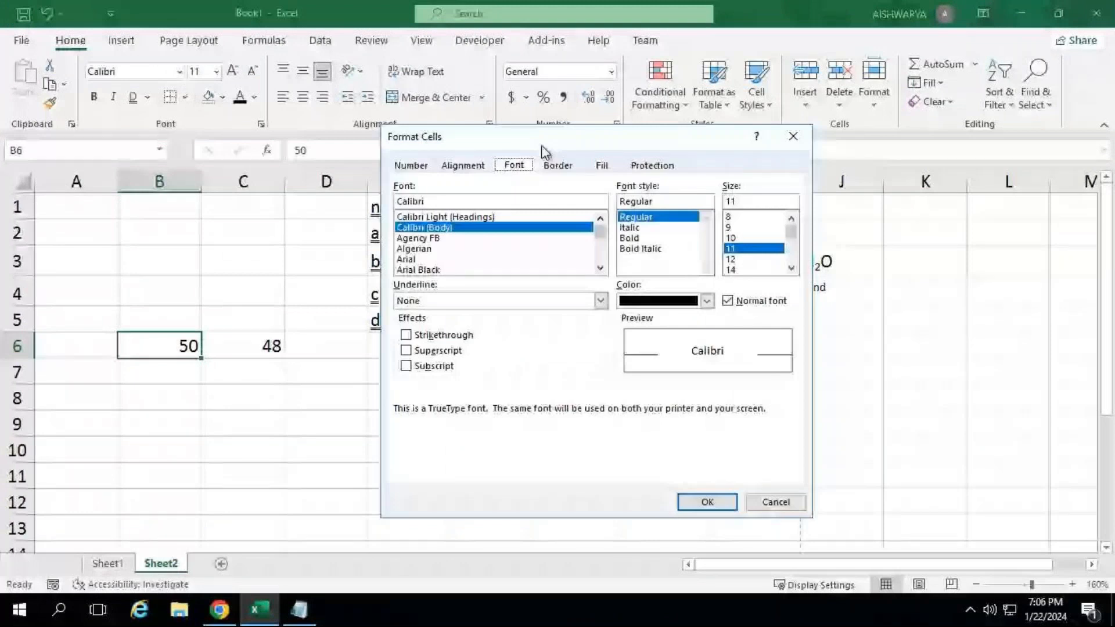
click(407, 335)
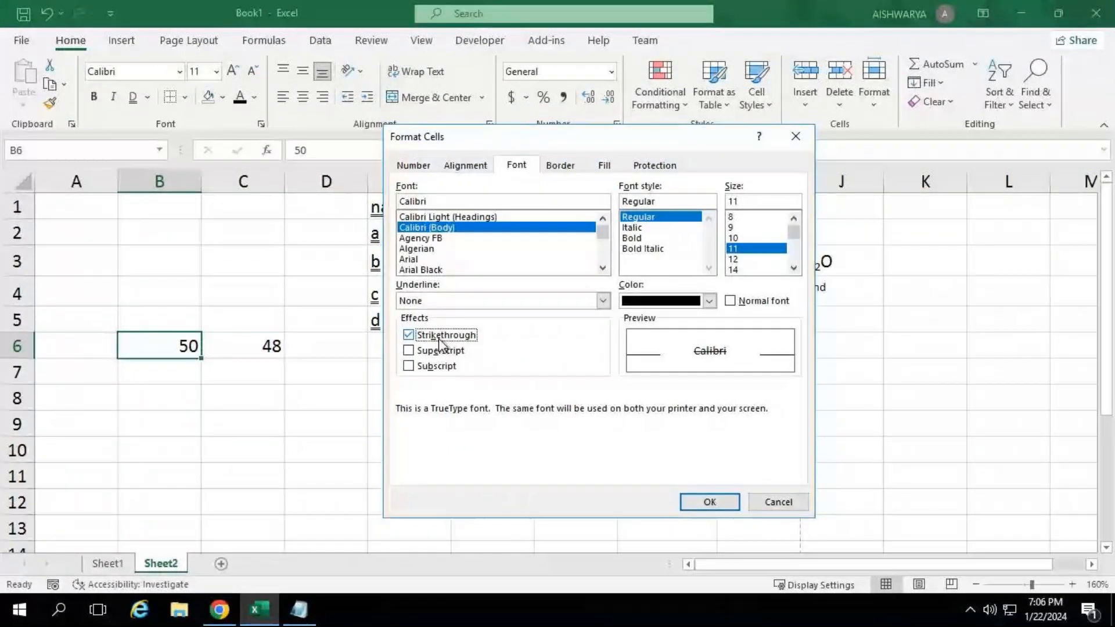
click(710, 502)
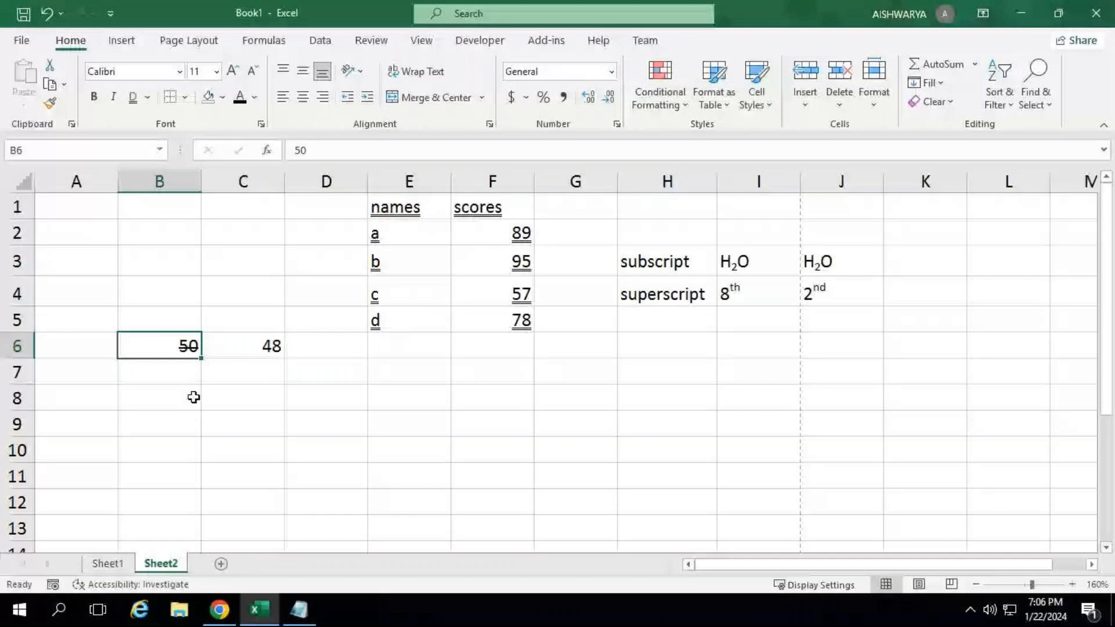
Step: Clear the contents of cell B6 and move the 48 from cell C6 to cell I5
key(Delete)
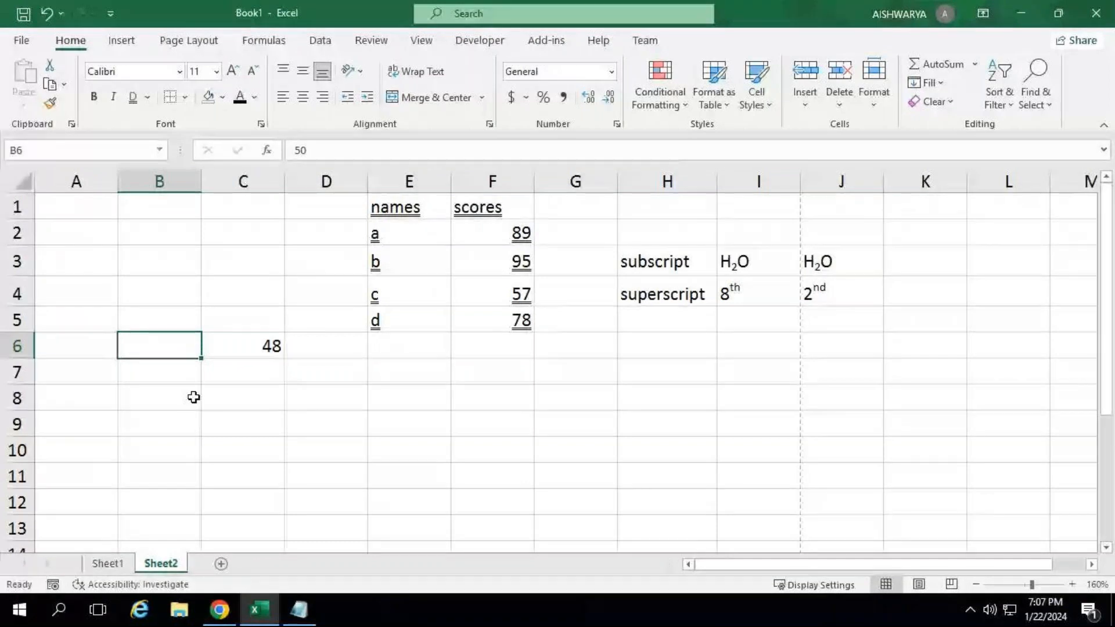
key(Right)
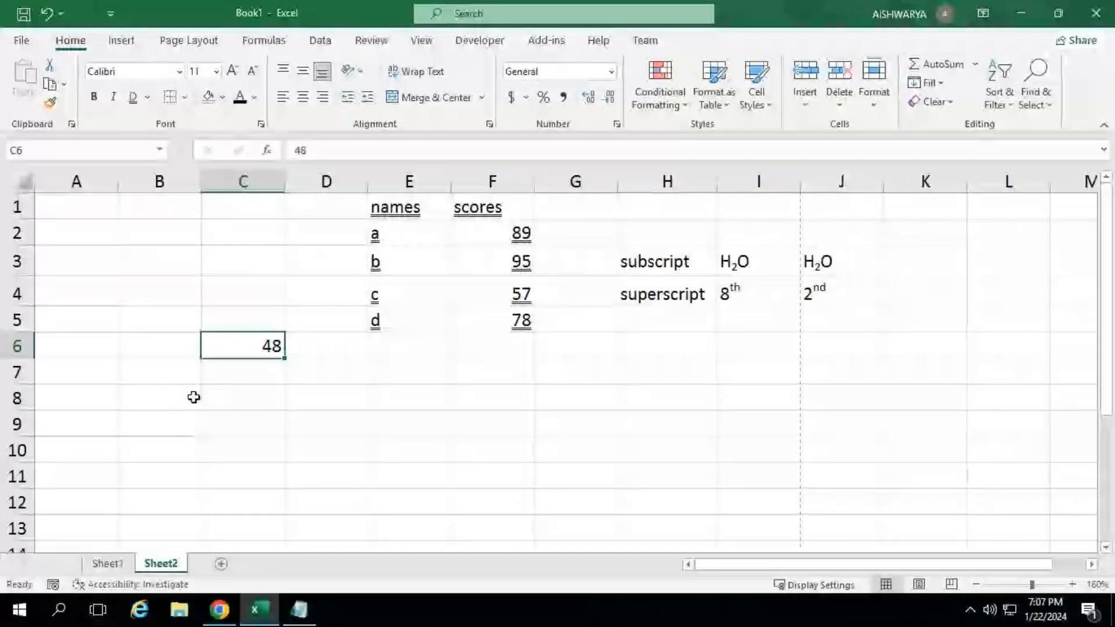
mouse_move(737, 11)
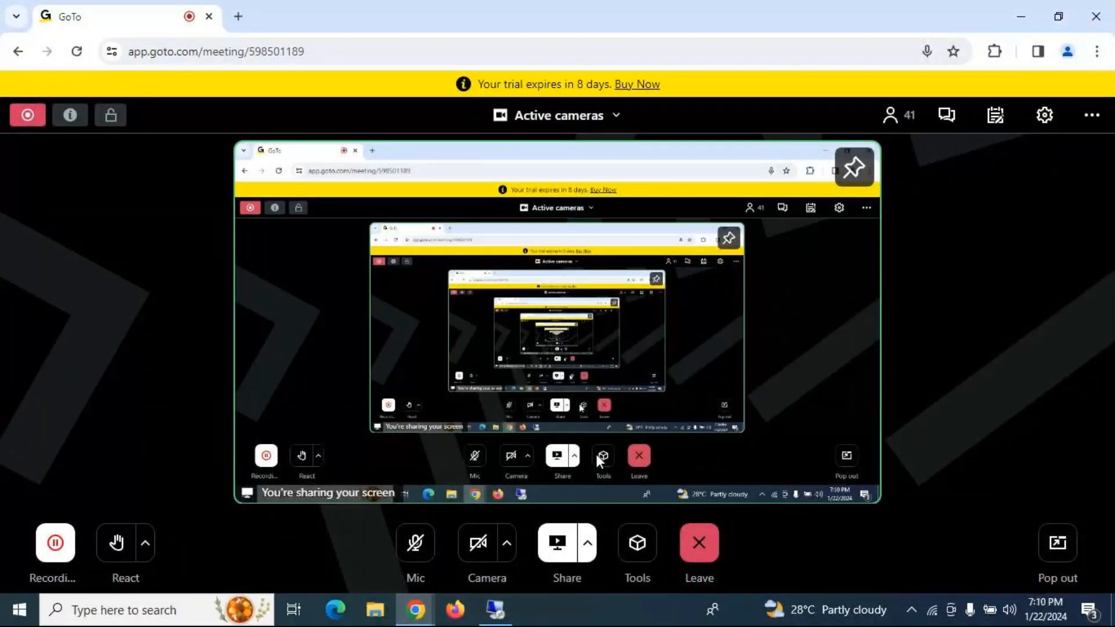
click(495, 609)
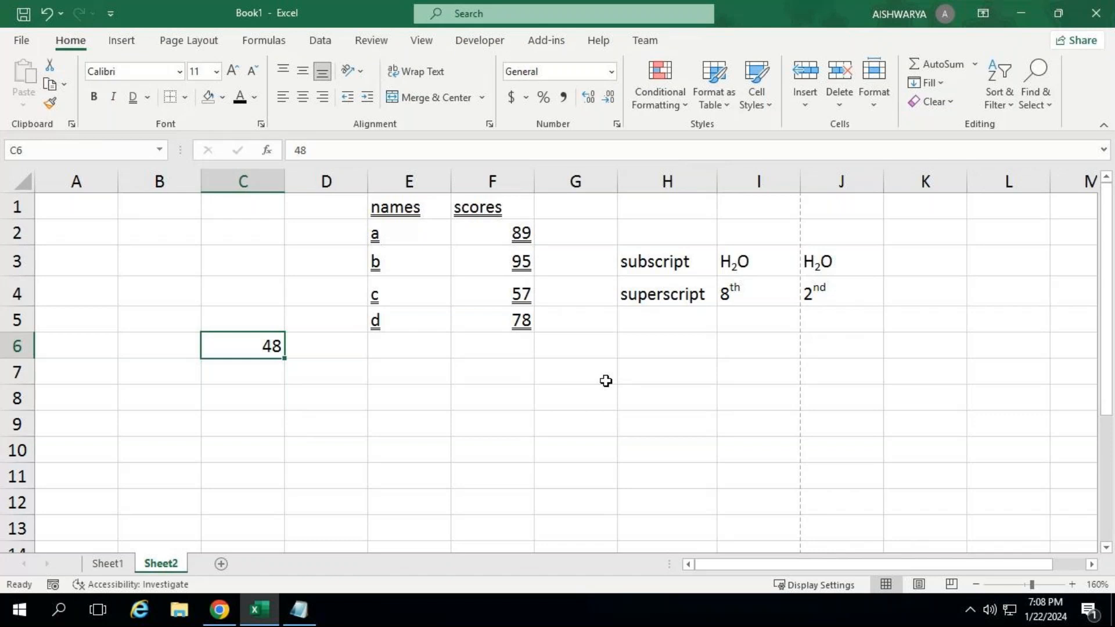
mouse_move(581, 4)
drag(309, 354, 786, 317)
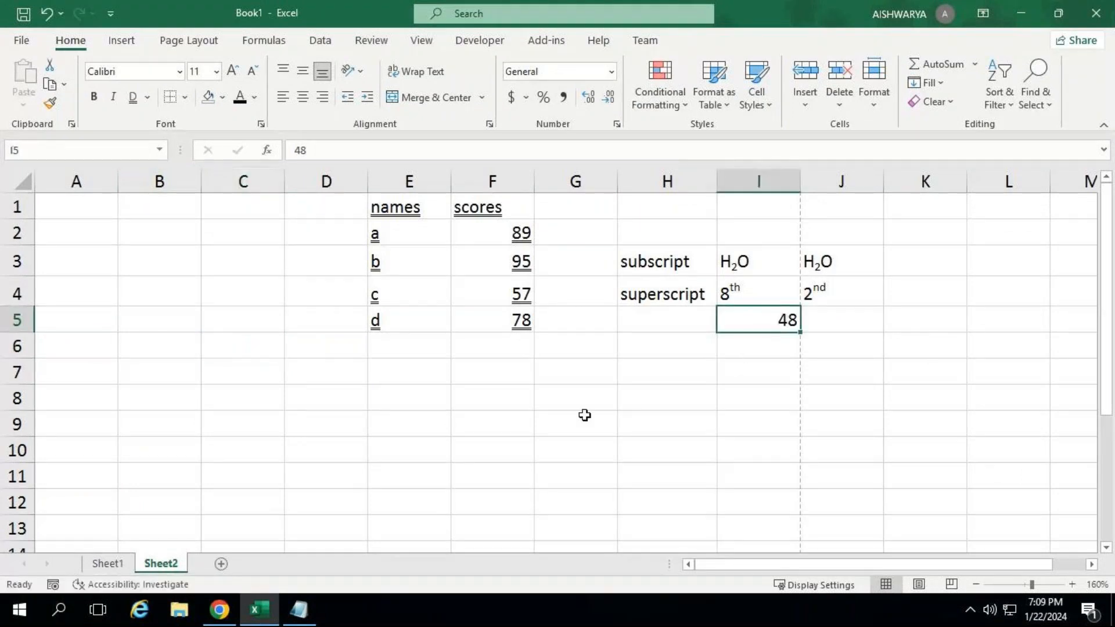
Step: Switch to Notepad and add strikethrough as a new line in the topic list
click(299, 610)
text(st)
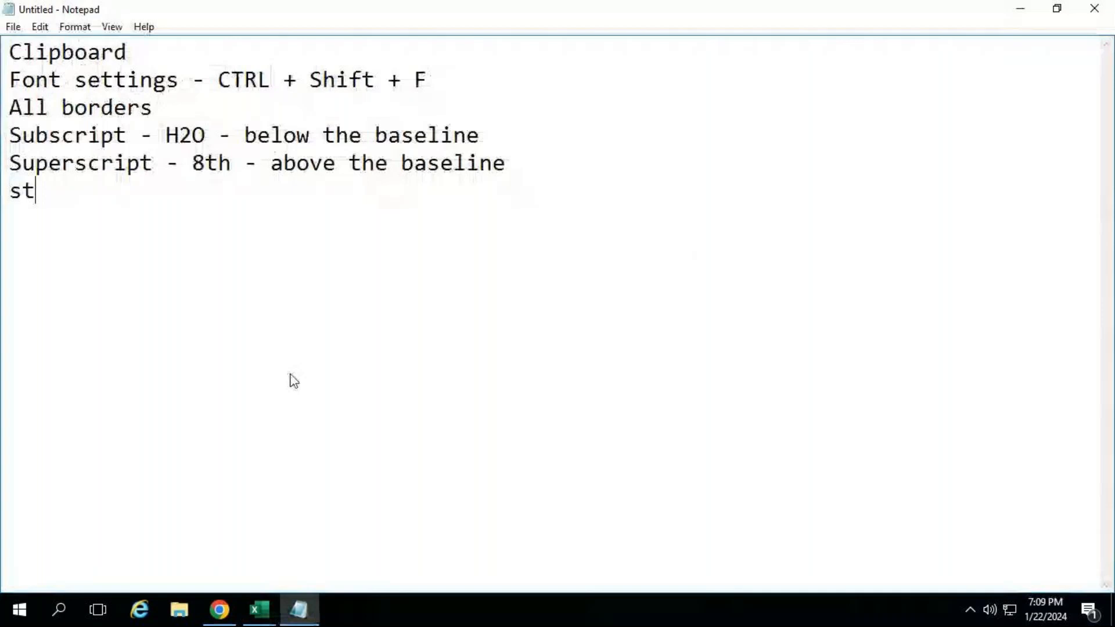
text(rikethrough)
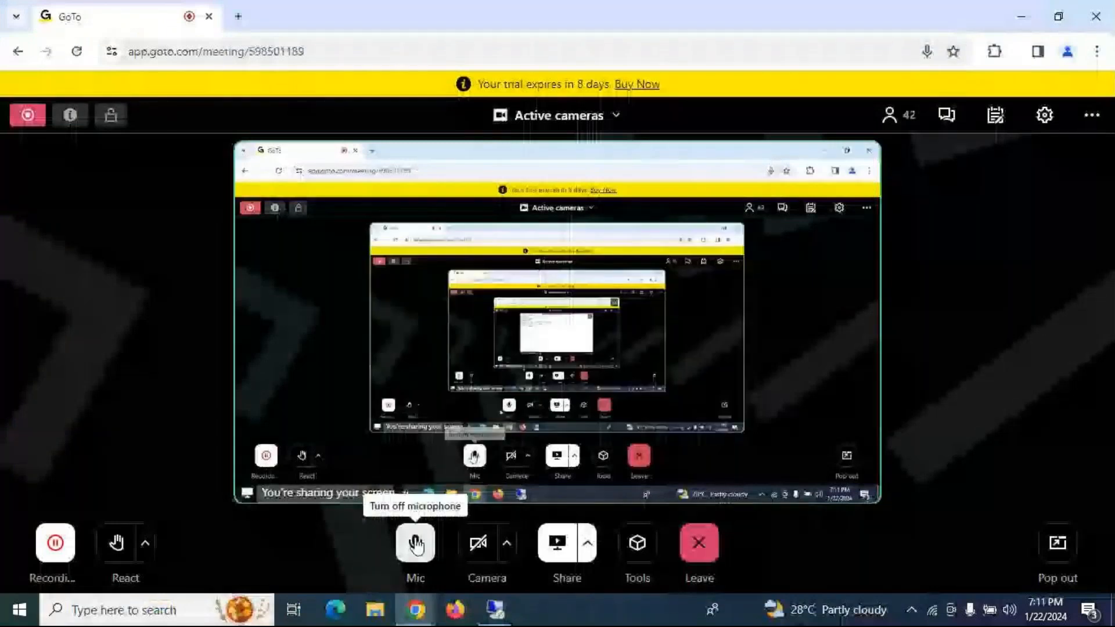
Step: Toggle the microphone off and on in the GoTo meeting, and switch back to the Excel workbook
click(416, 544)
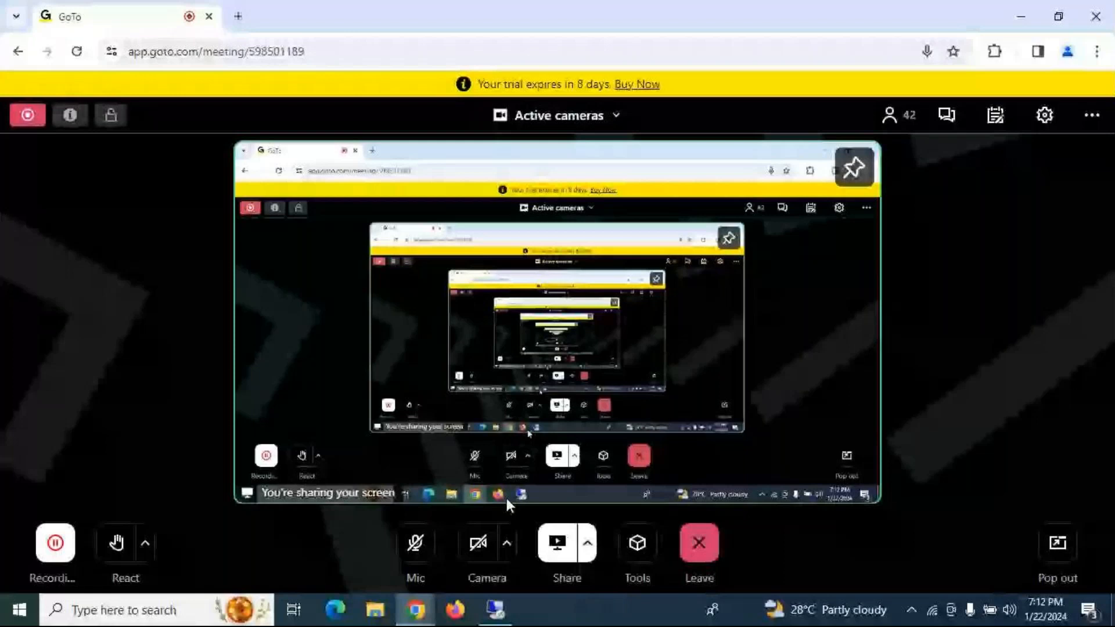
click(416, 543)
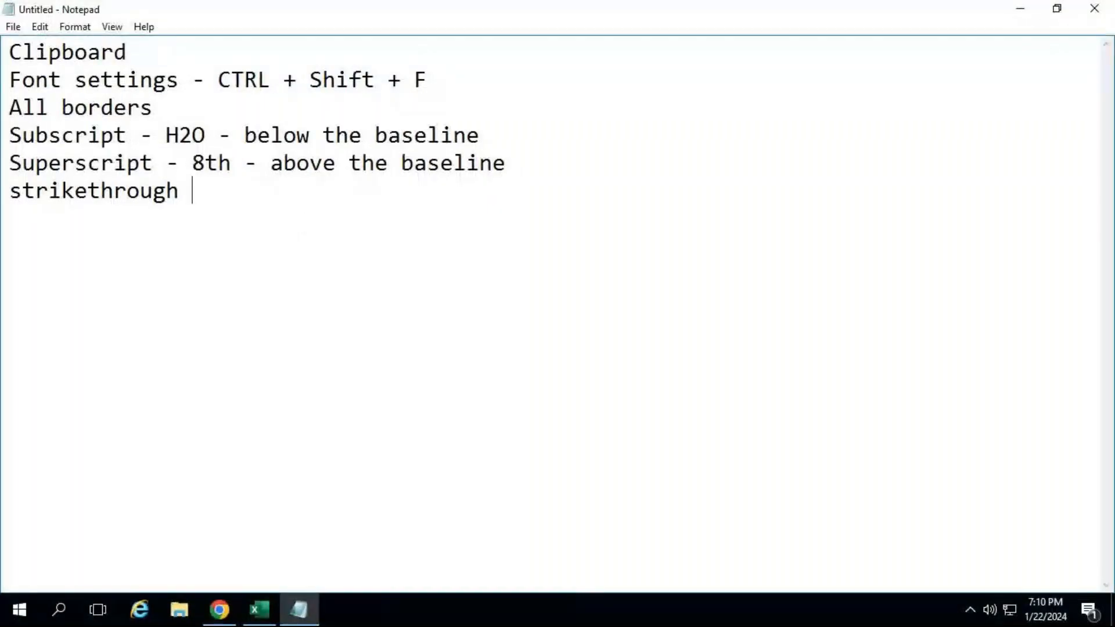
key(BackSpace)
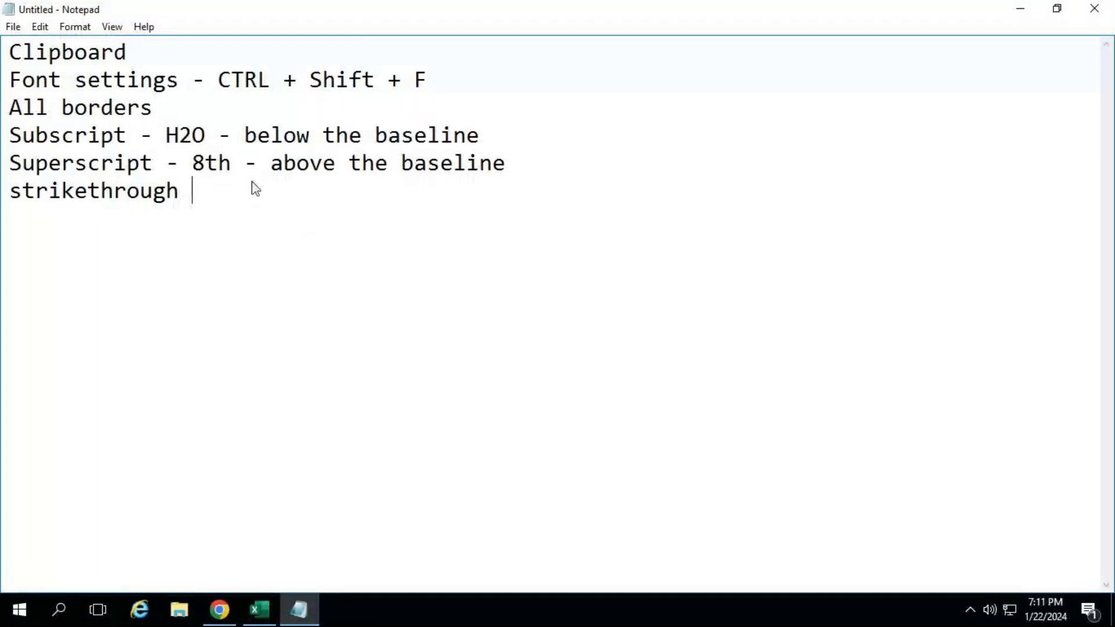
click(259, 611)
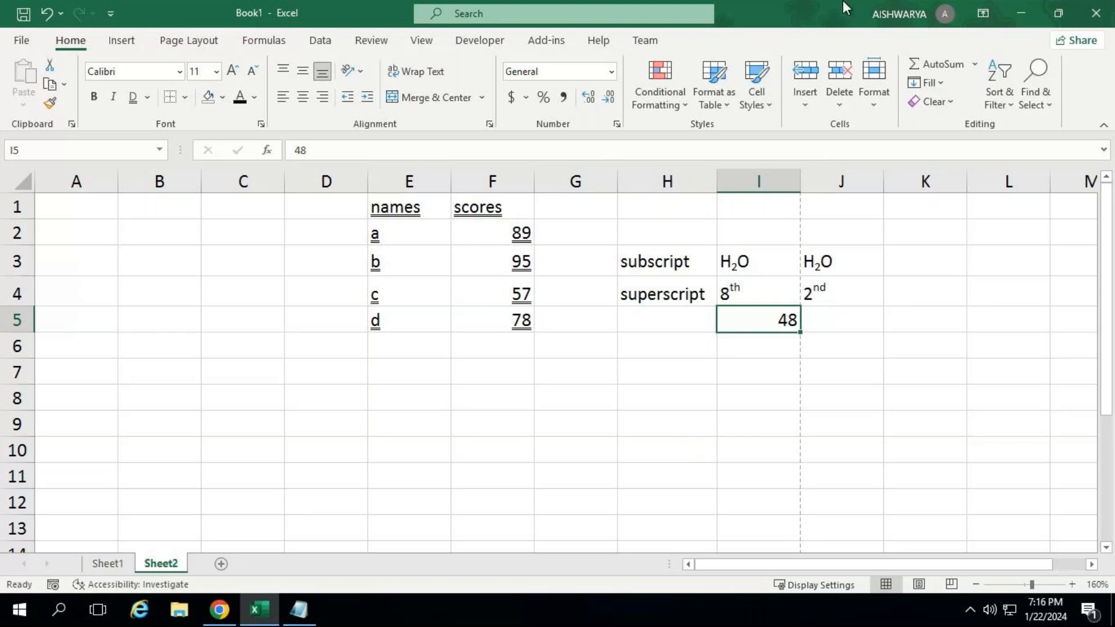
Step: Turn on the microphone in the GoTo meeting, and return to the Excel workbook with cell B2 selected
mouse_move(543, 2)
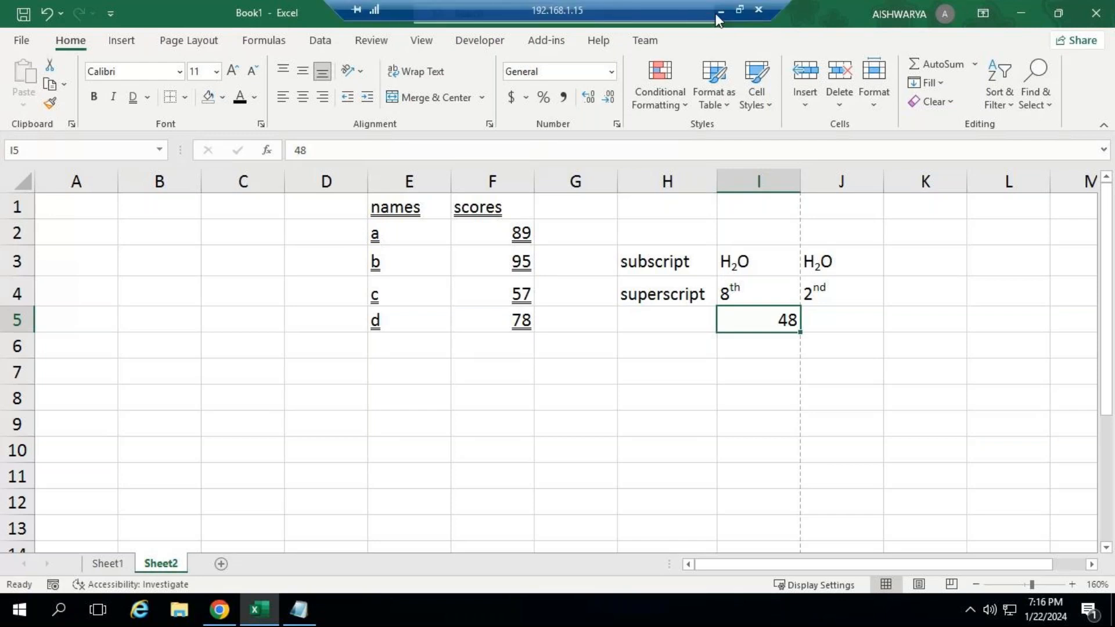
click(720, 10)
click(415, 543)
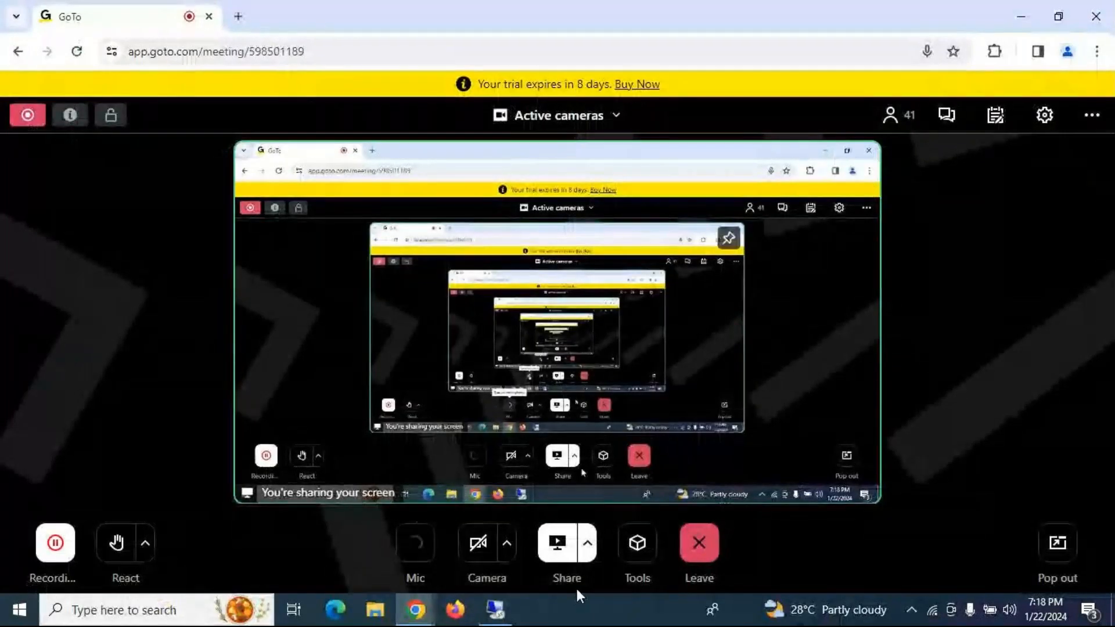
click(496, 610)
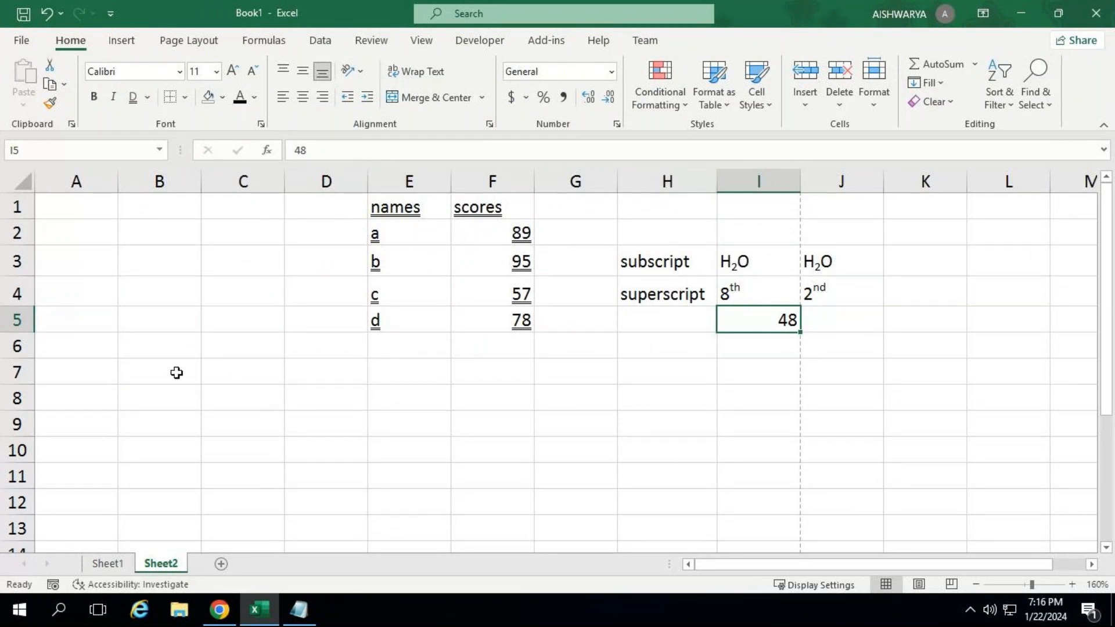
click(160, 238)
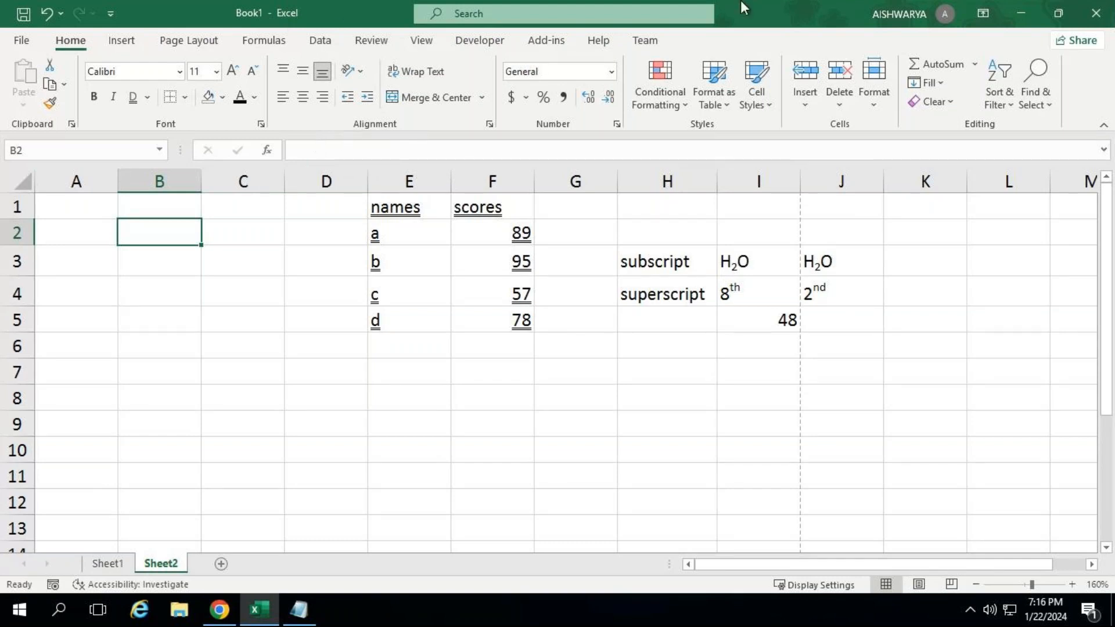
click(720, 10)
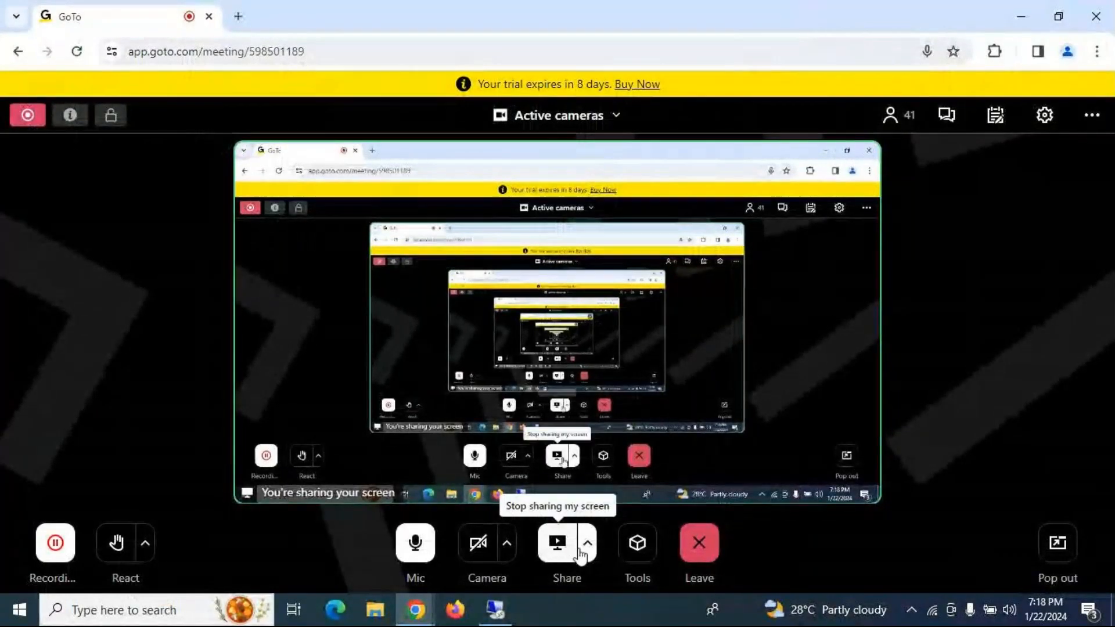
click(495, 609)
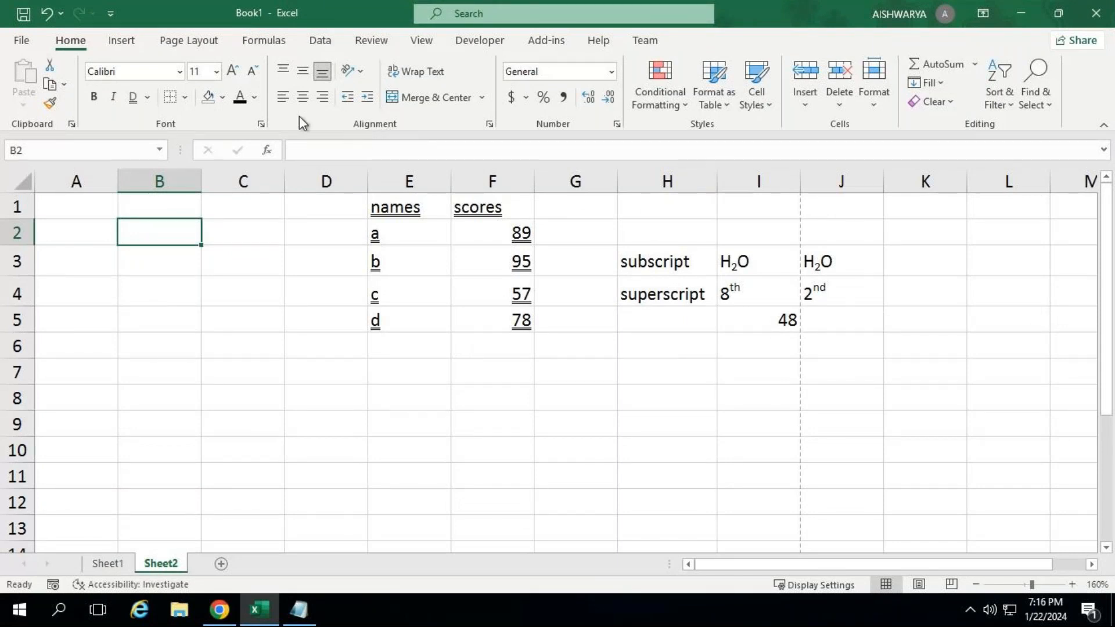
Step: Switch to Notepad and add the heading alignment group below the strikethrough line, separated by a blank line
click(299, 606)
key(Return)
key(Return)
text(alig)
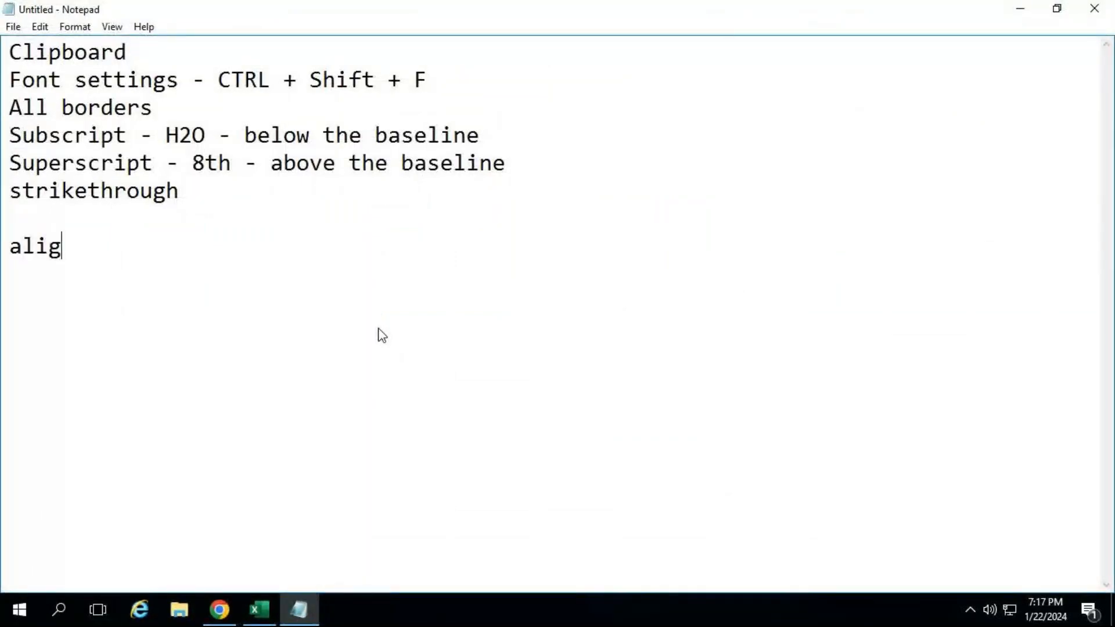
text(nment)
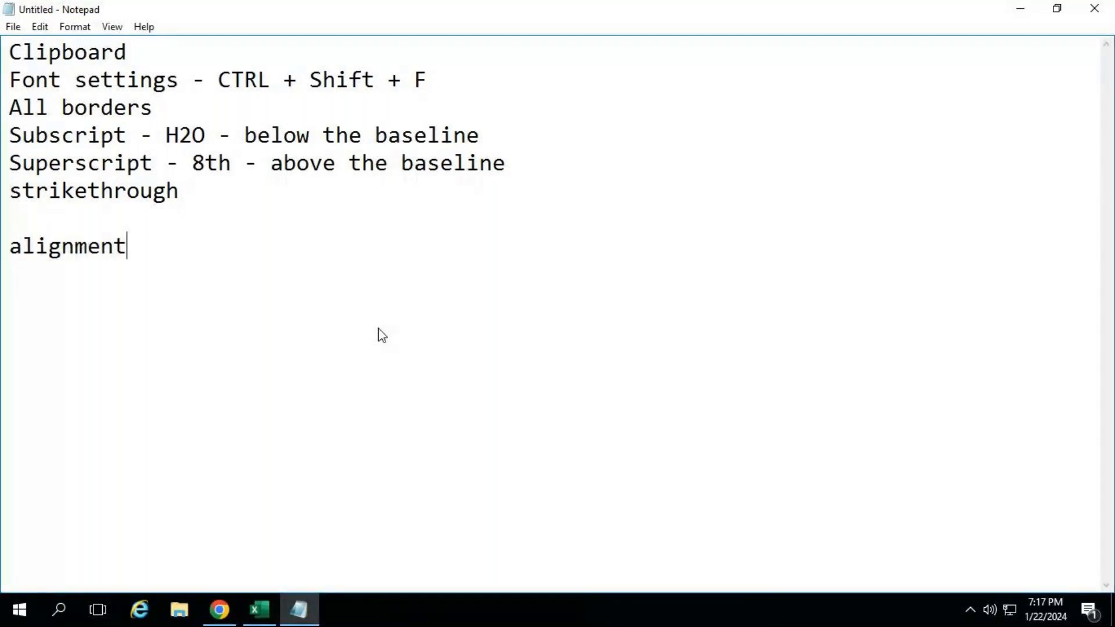
key(Return)
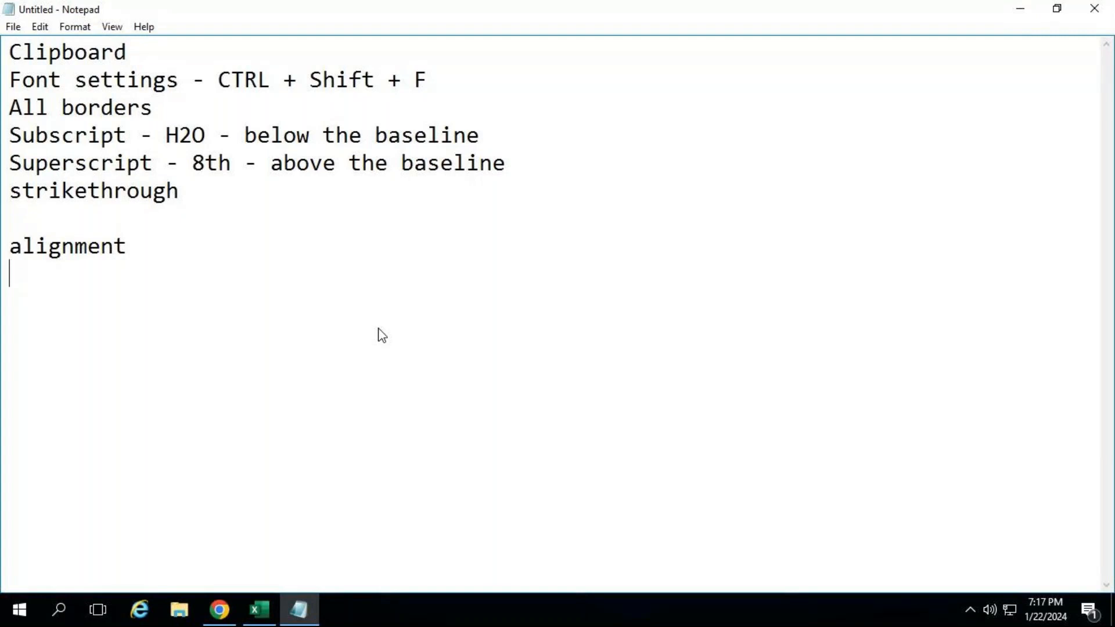
key(BackSpace)
text(group)
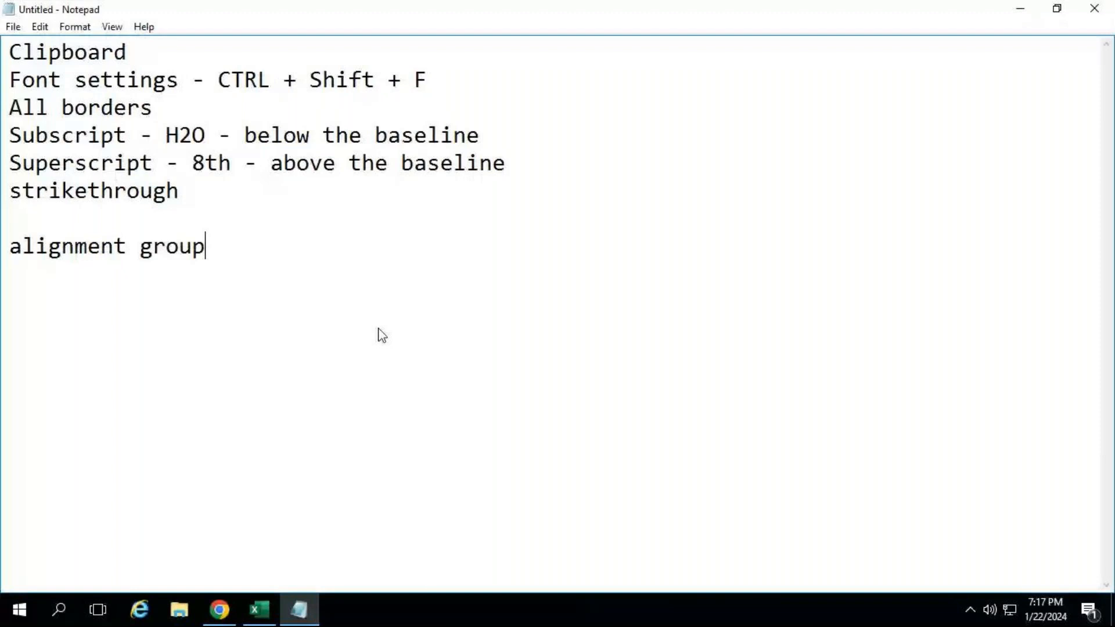
key(Return)
Step: Look at the Alignment group's options in the Excel workbook and return to the Notepad notes
mouse_move(724, 16)
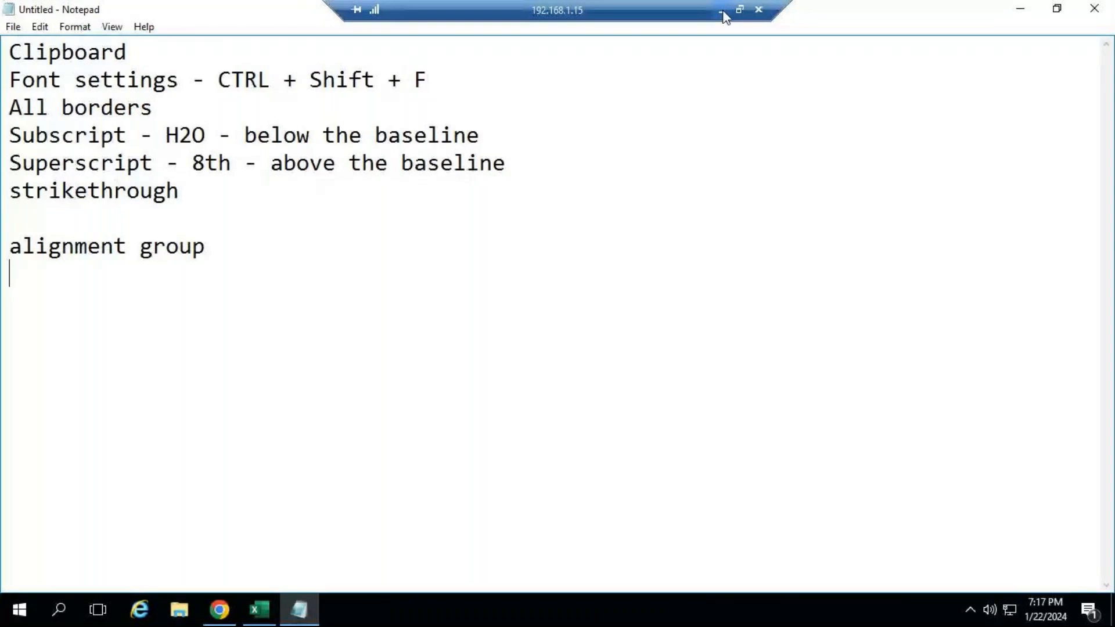
click(722, 12)
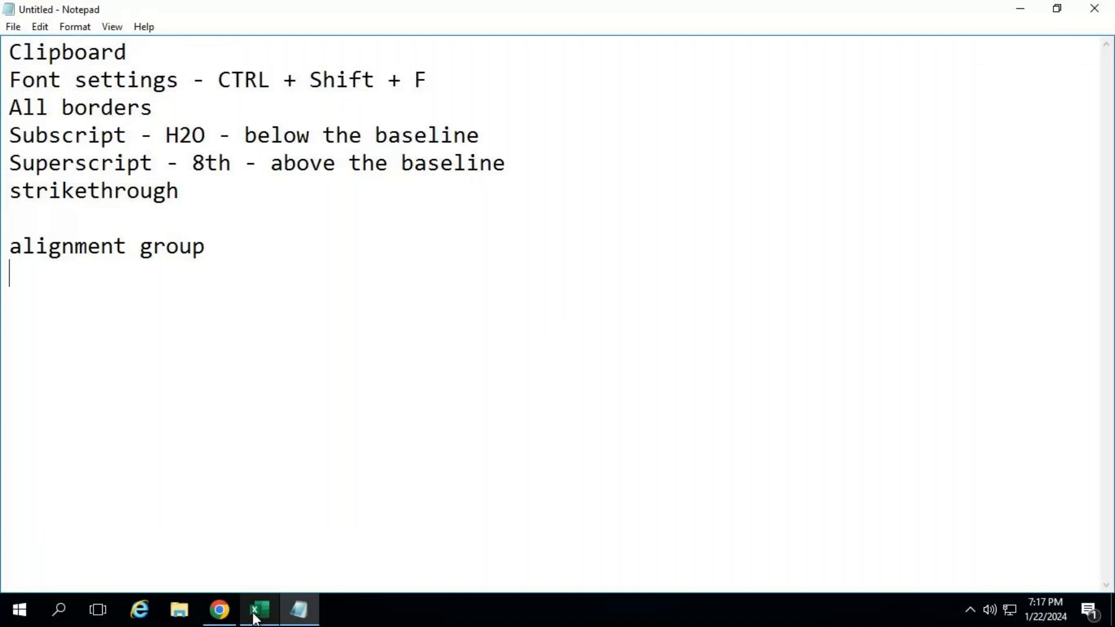
click(253, 615)
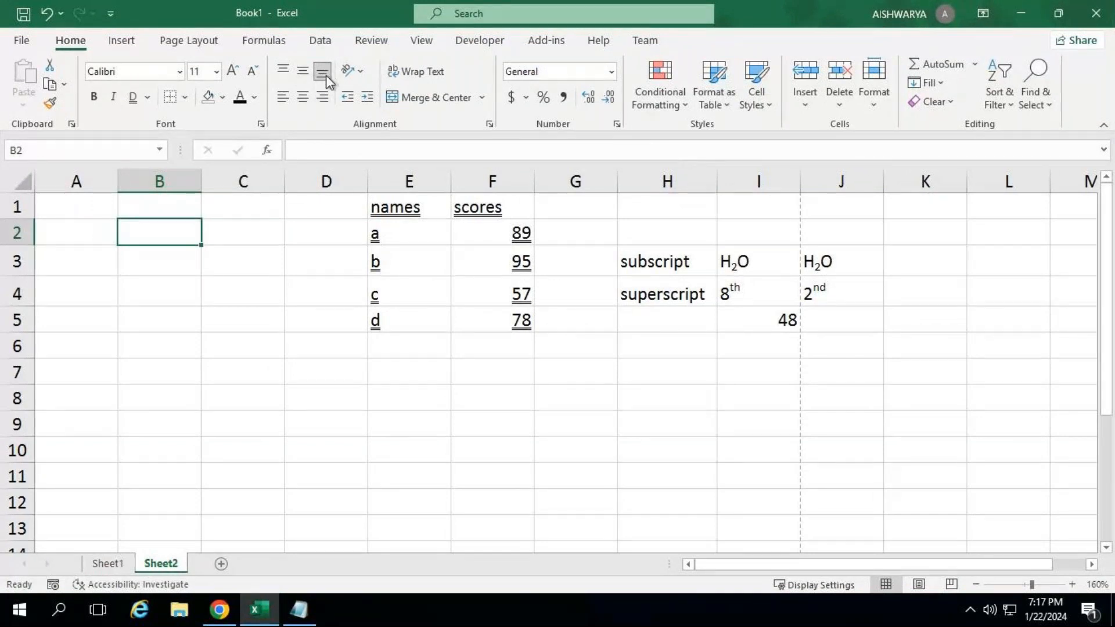
click(298, 610)
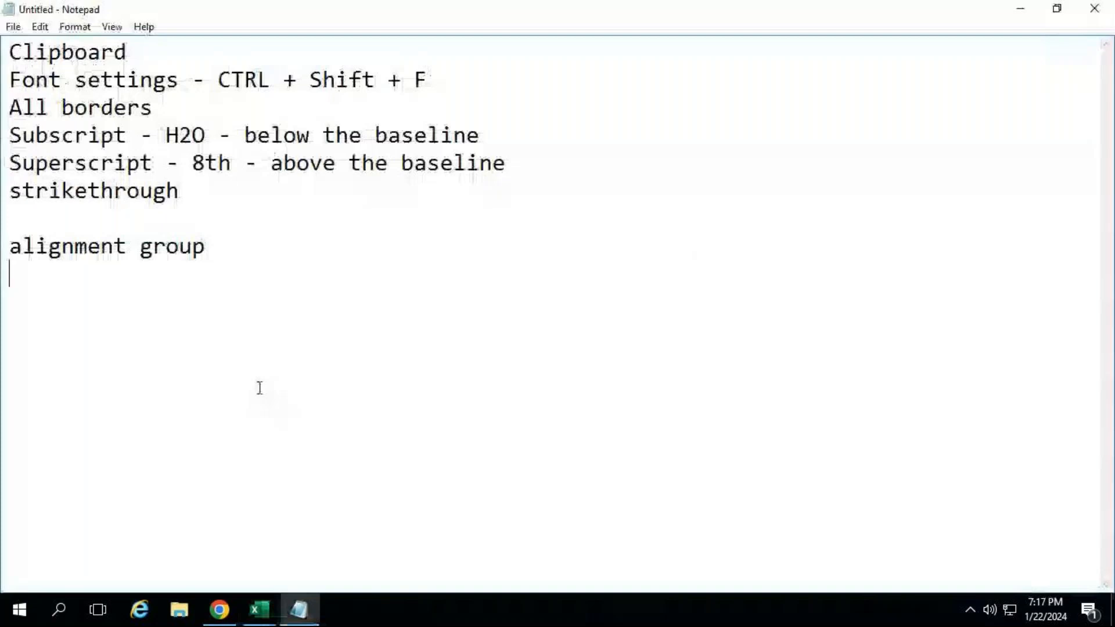
Step: Add the line 6 alignments below the alignment group heading, followed by top, middle and bottom on separate lines
text(6 alignments)
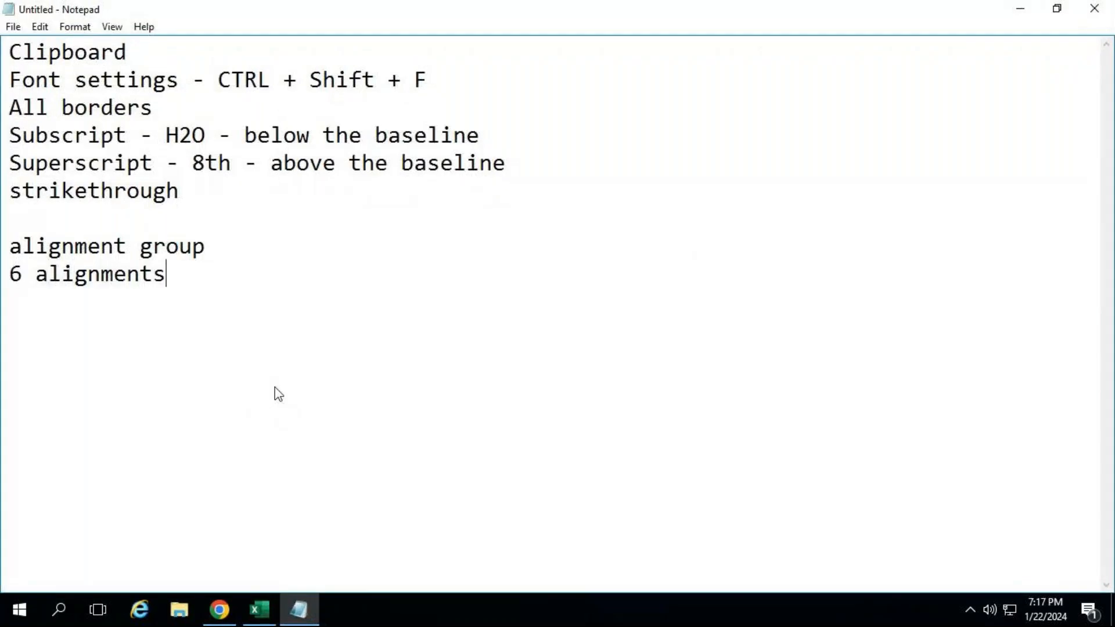
key(Return)
text(top)
key(Return)
text(middle)
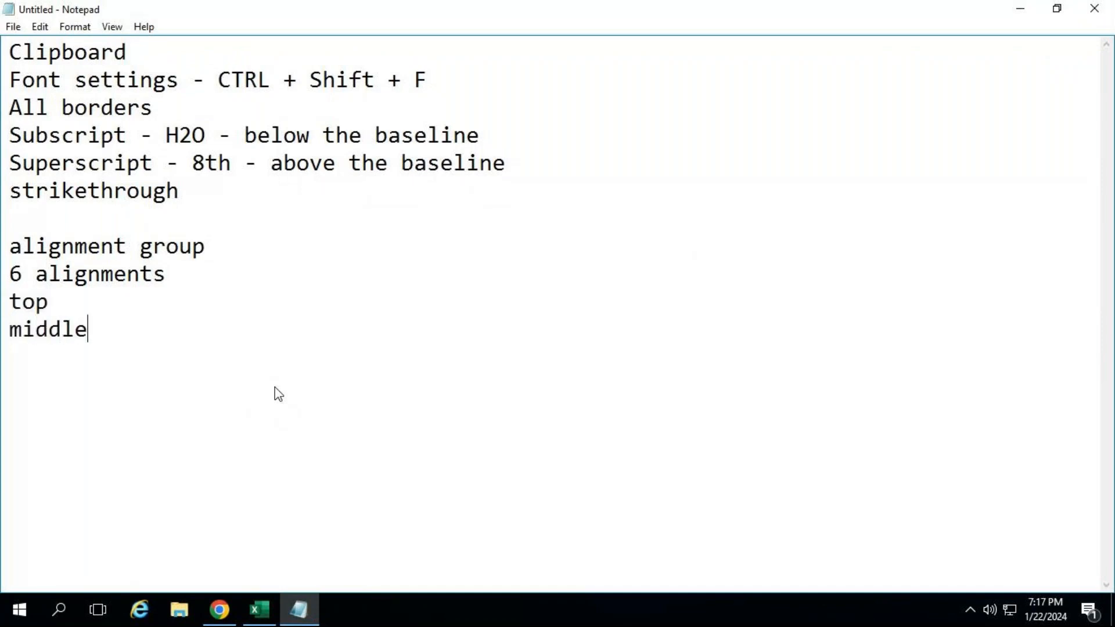
key(Return)
text(bottom)
key(Return)
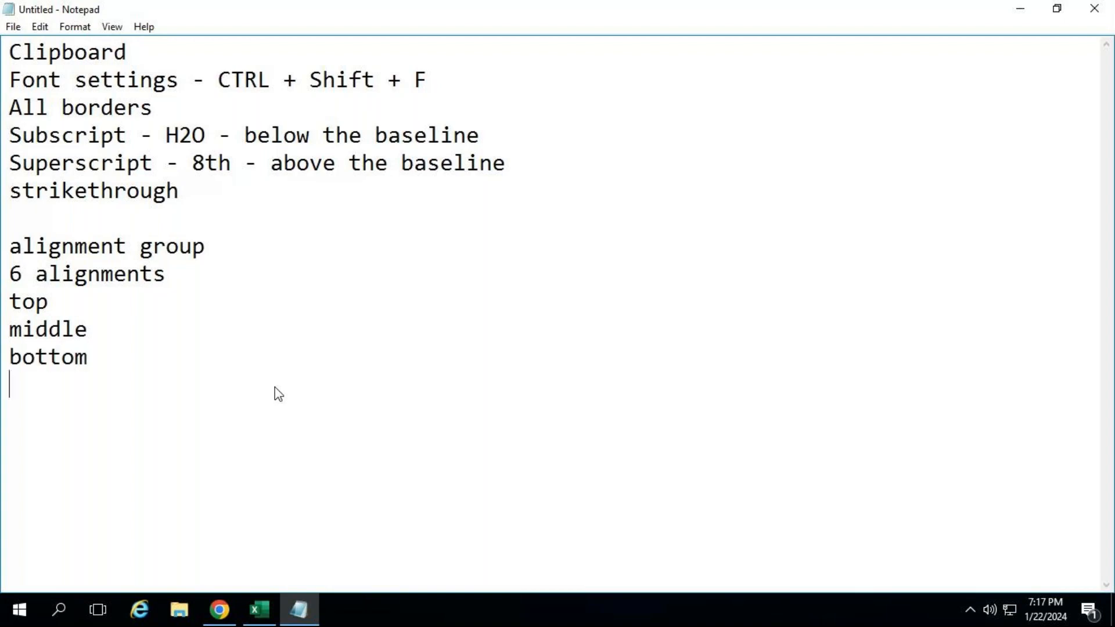
Step: Complete the alignment list with left, center and right on separate lines below bottom
text(left)
key(Return)
text(center)
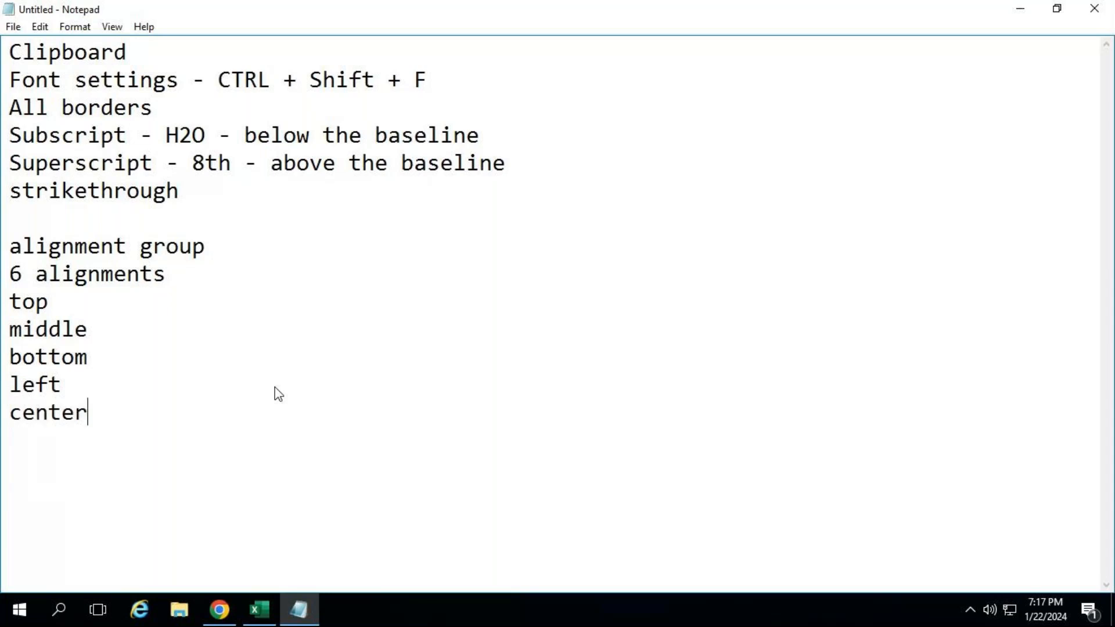
key(Return)
text(right)
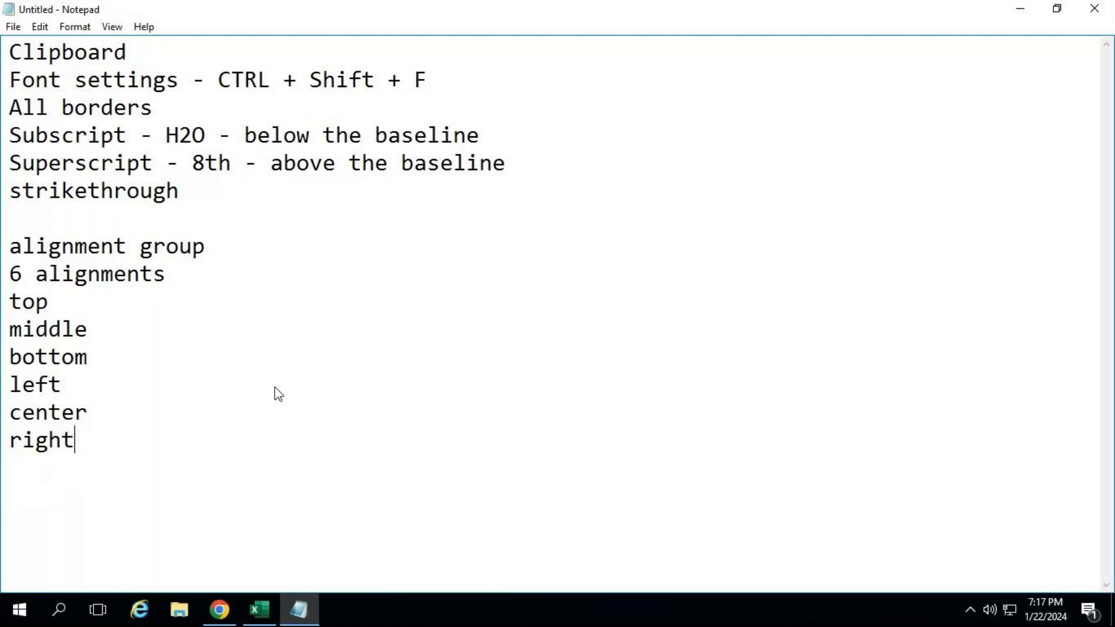
key(Return)
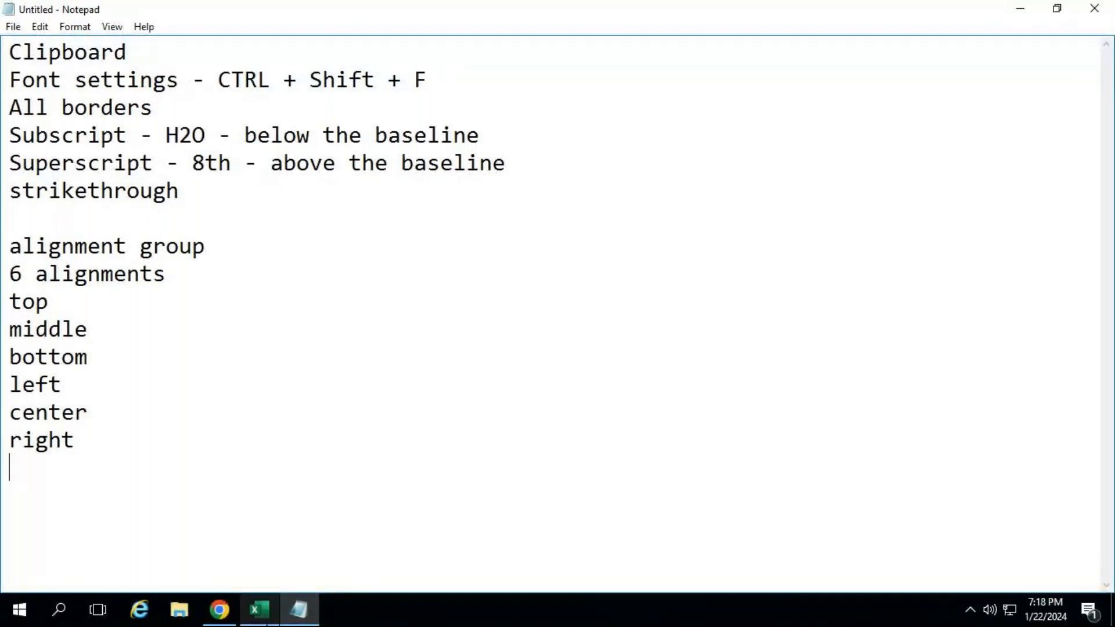
Step: Switch to the Excel workbook and enter nict in cell B2 of Sheet2
click(259, 609)
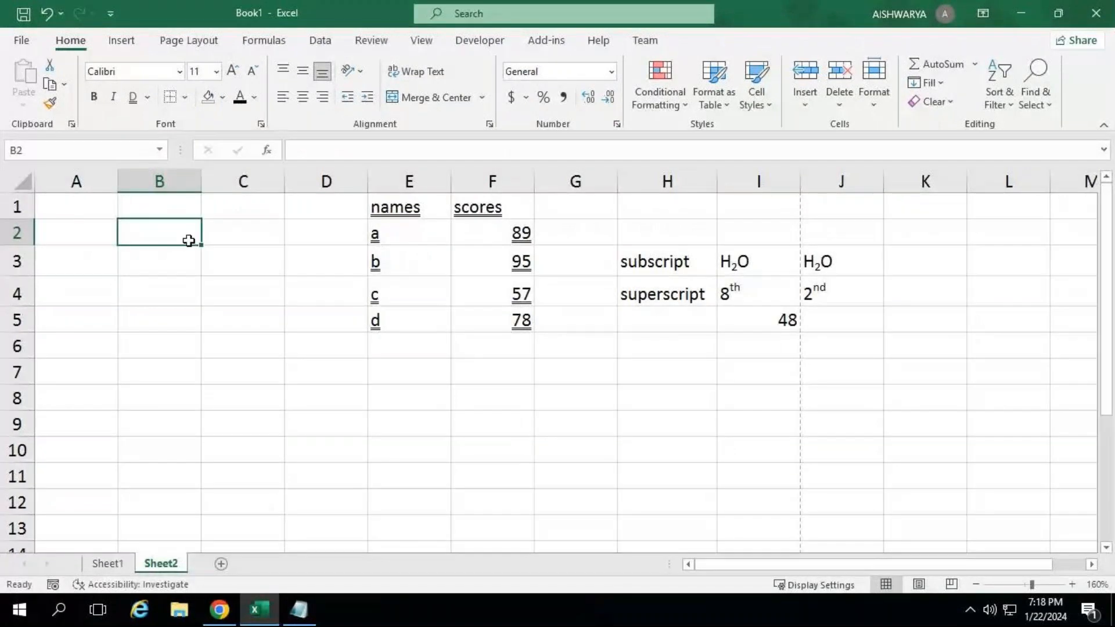
text(nict)
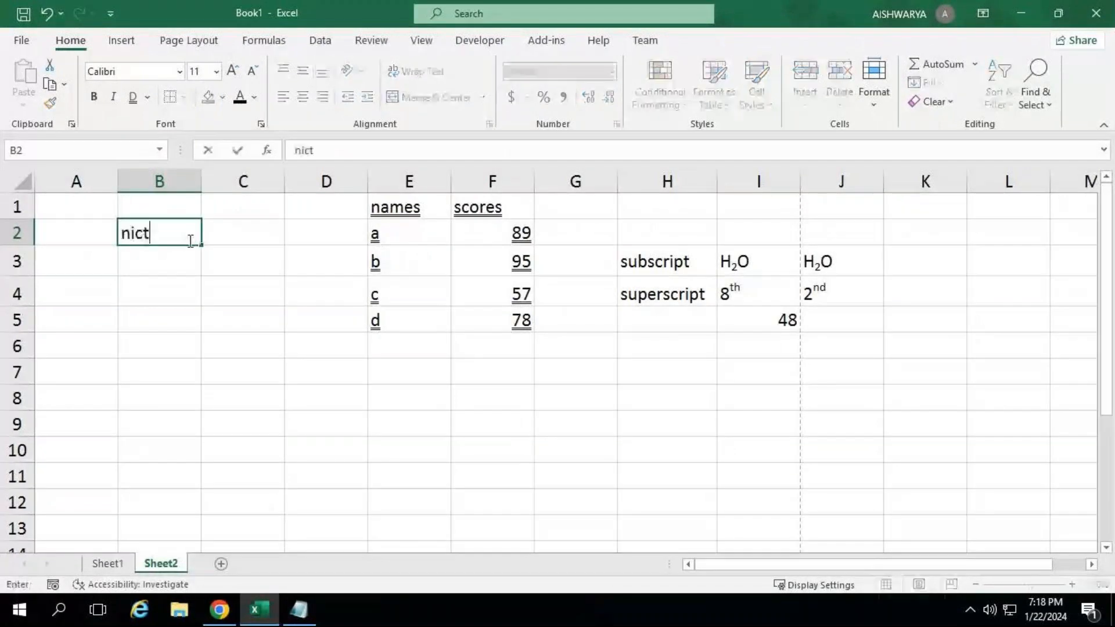
click(189, 240)
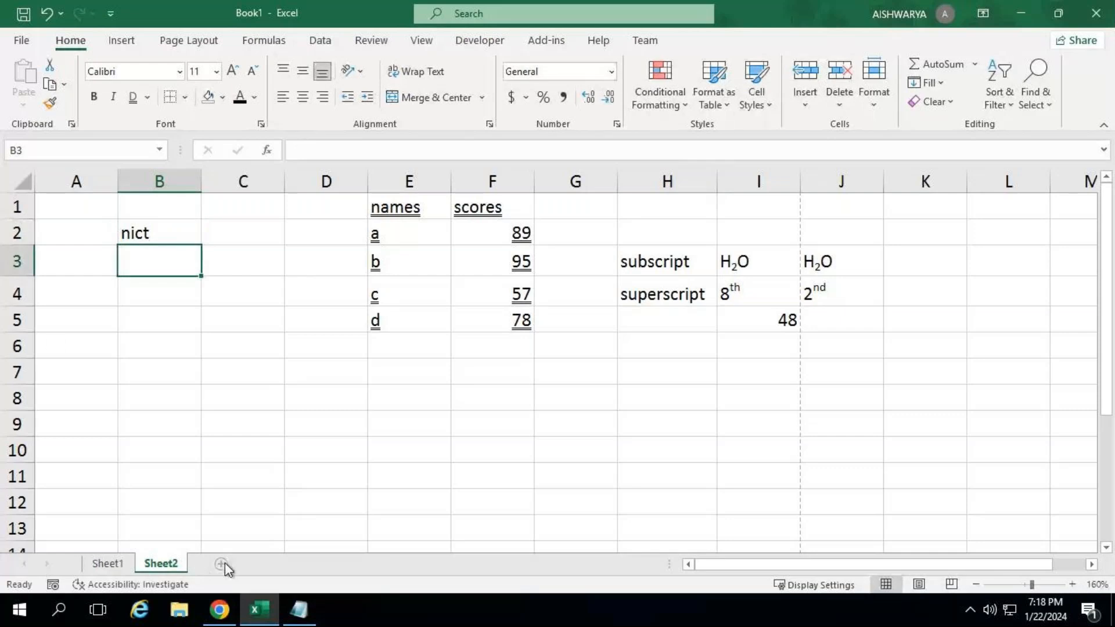
Step: Add a new worksheet after Sheet2, enter nict in its cell B2 and select that cell again
click(221, 563)
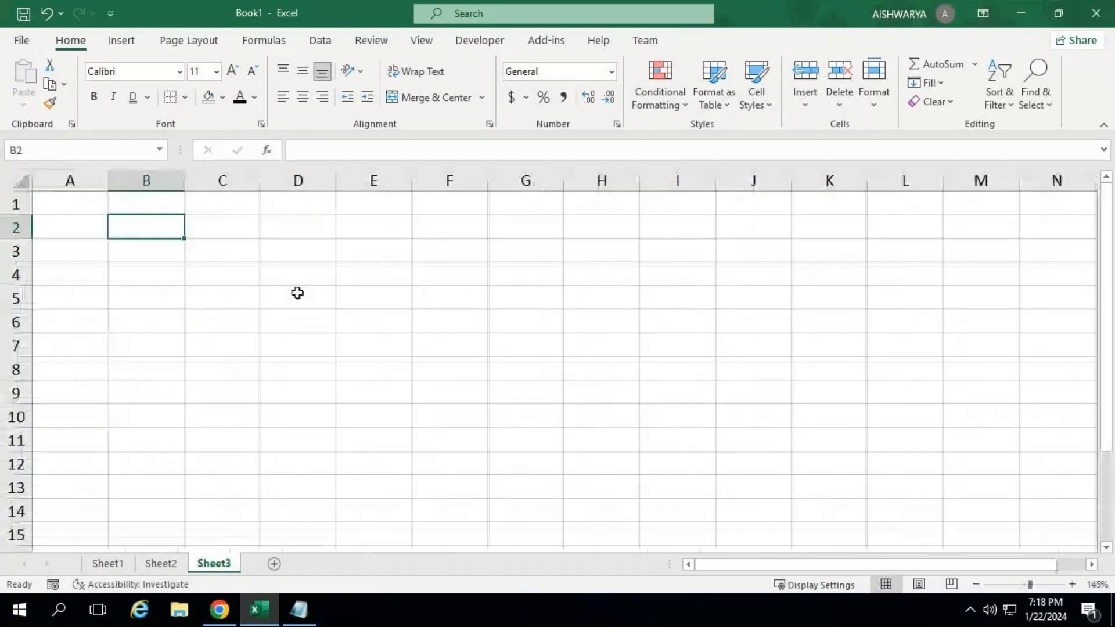
text(nict)
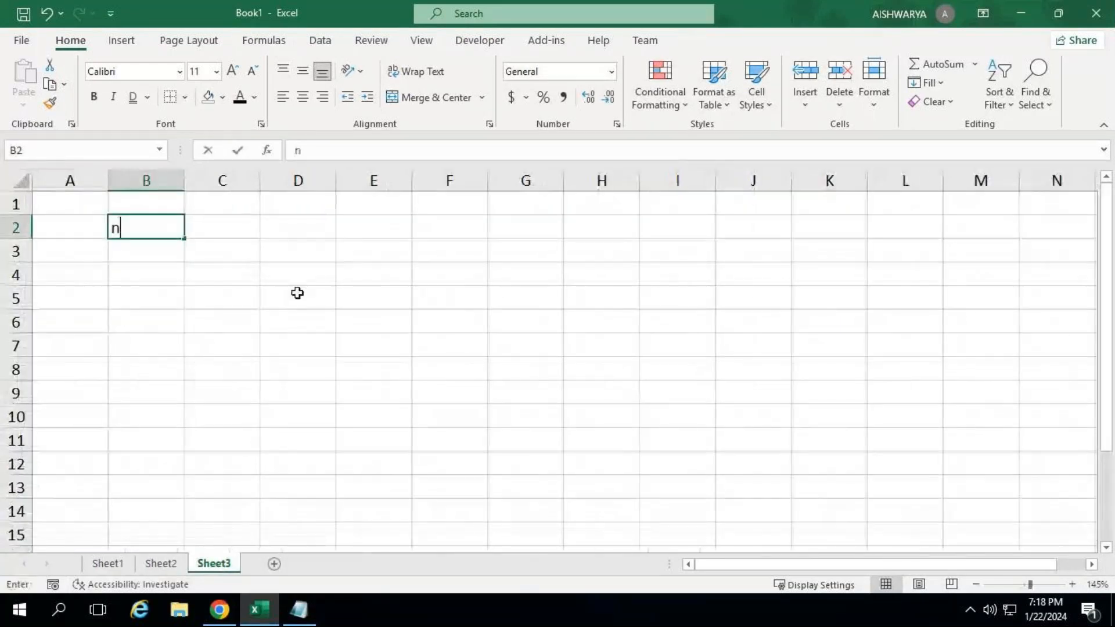
key(Return)
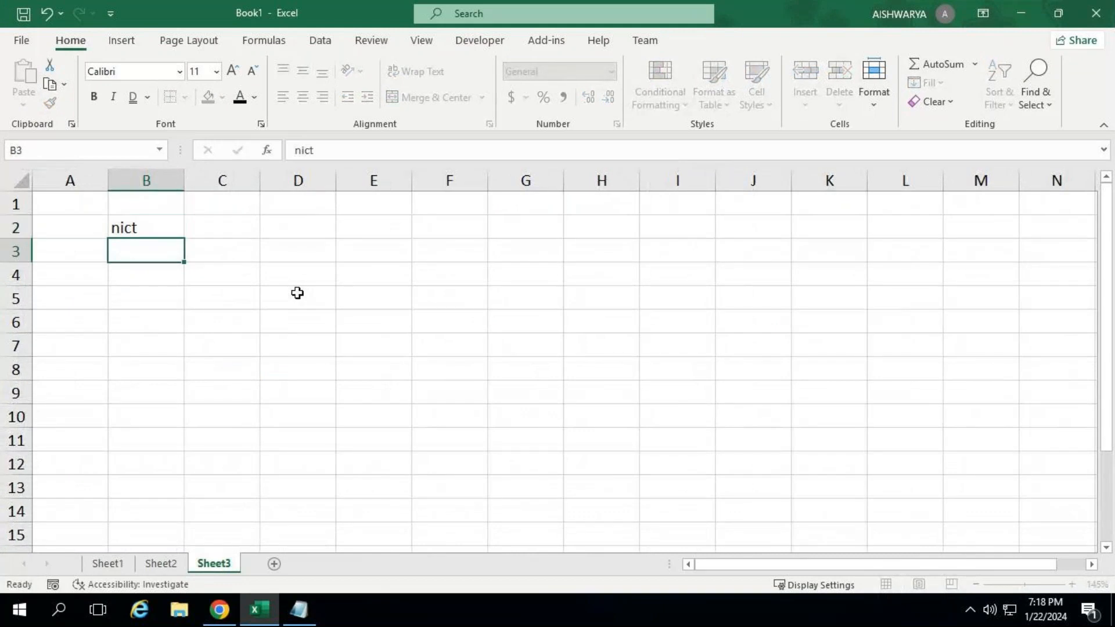
key(Up)
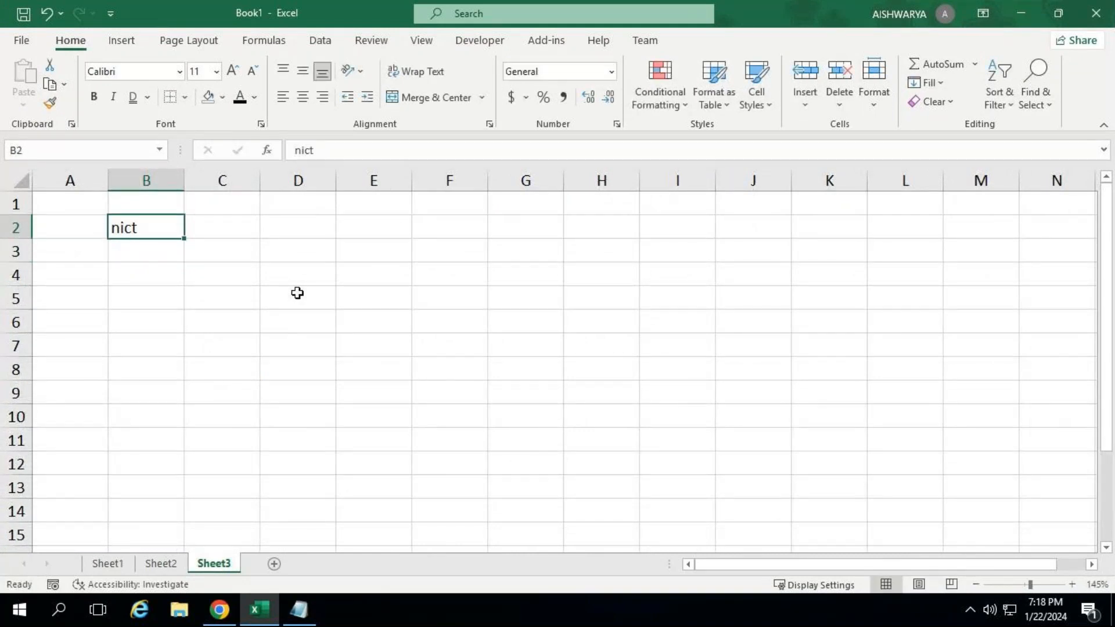
Step: Switch to Notepad and review the list of six alignments
click(301, 611)
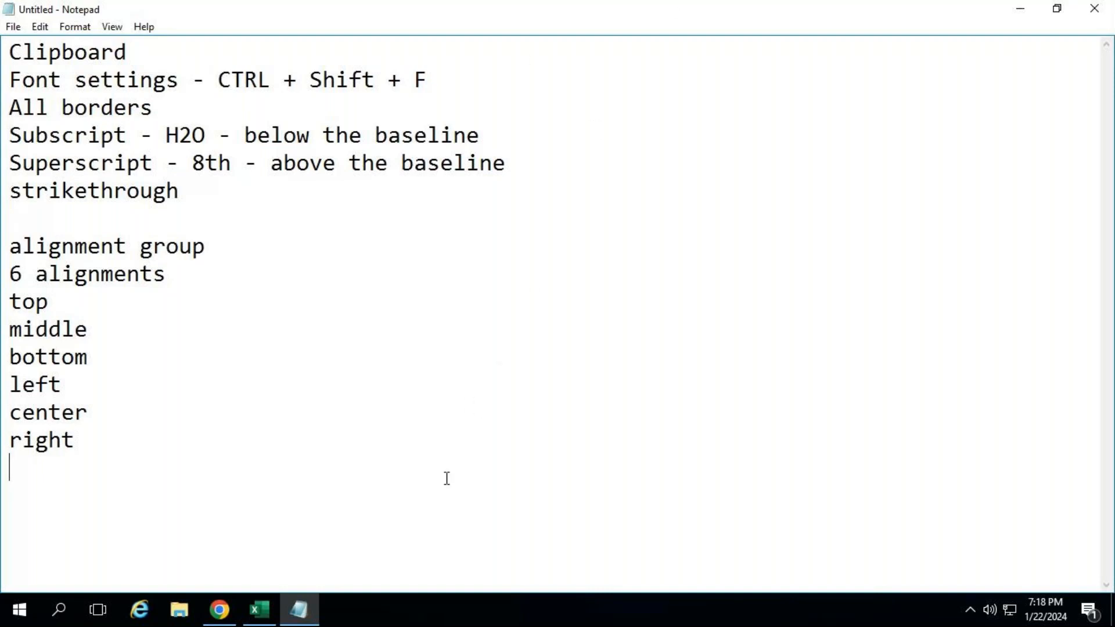
mouse_move(635, 4)
mouse_move(270, 603)
Step: Return to the Excel workbook and enlarge cell B2 by widening column B and increasing the height of row 2
click(272, 551)
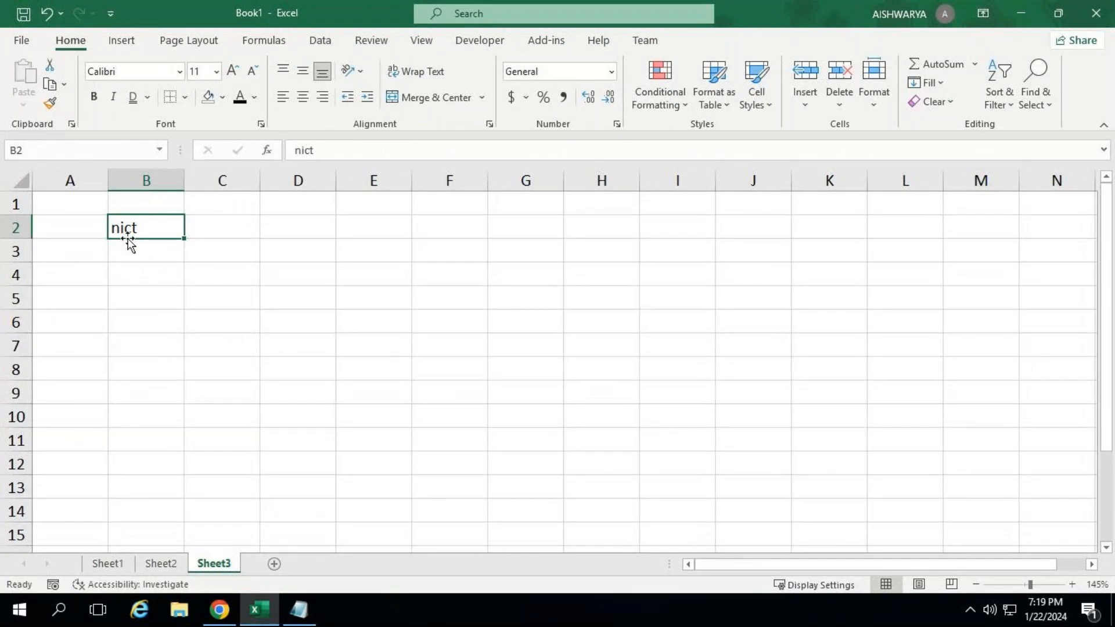
drag(183, 185, 251, 186)
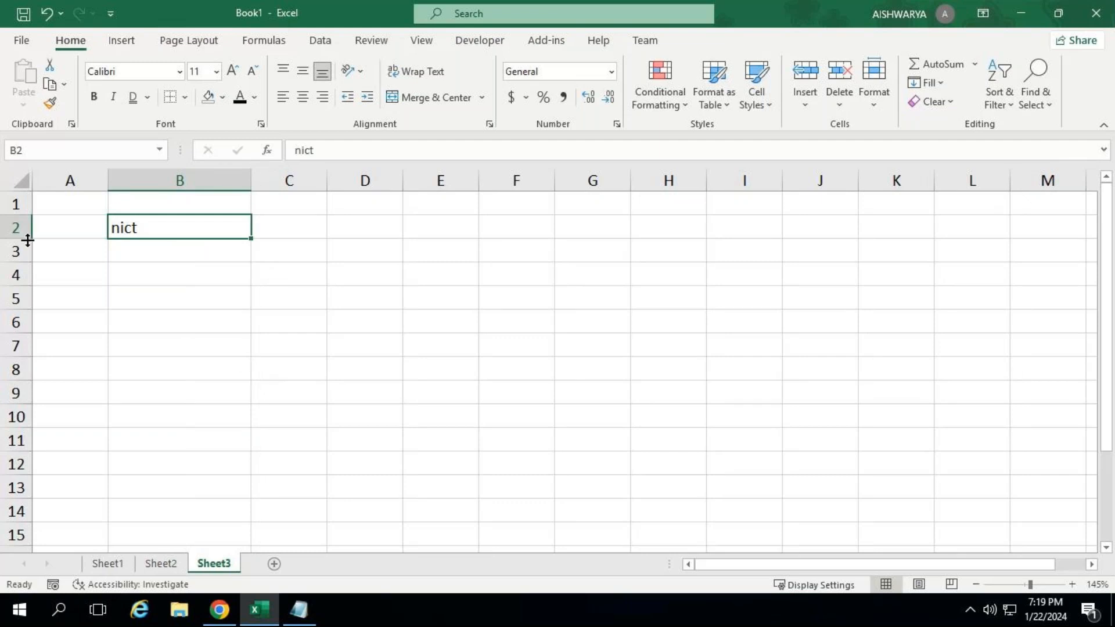
drag(27, 240, 32, 303)
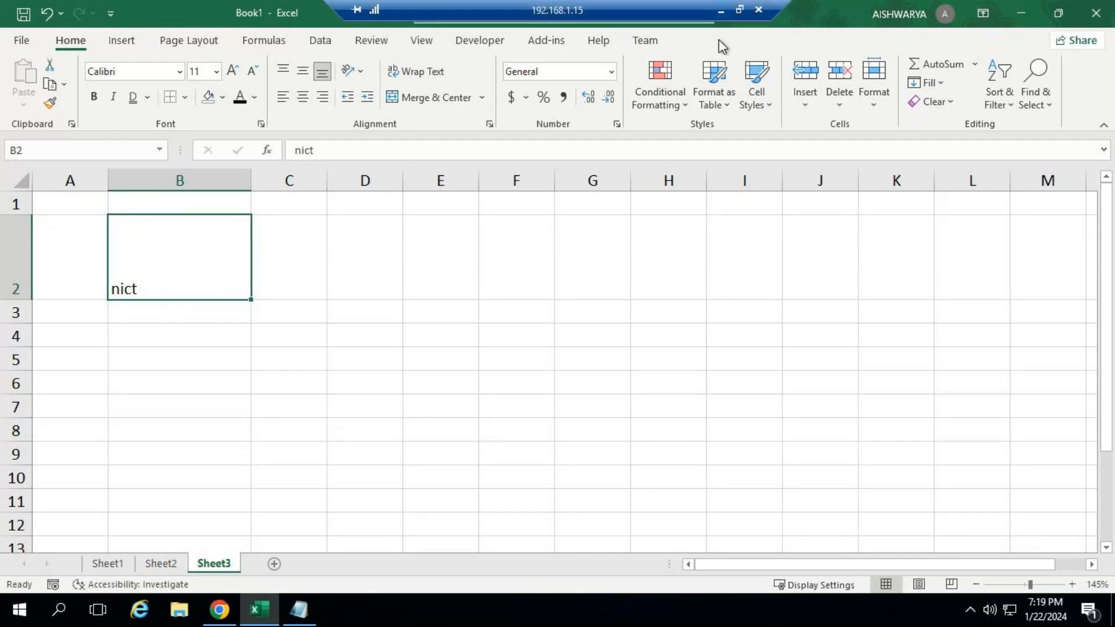
Step: Mute the microphone in the GoTo meeting and return to the remote desktop session
click(285, 617)
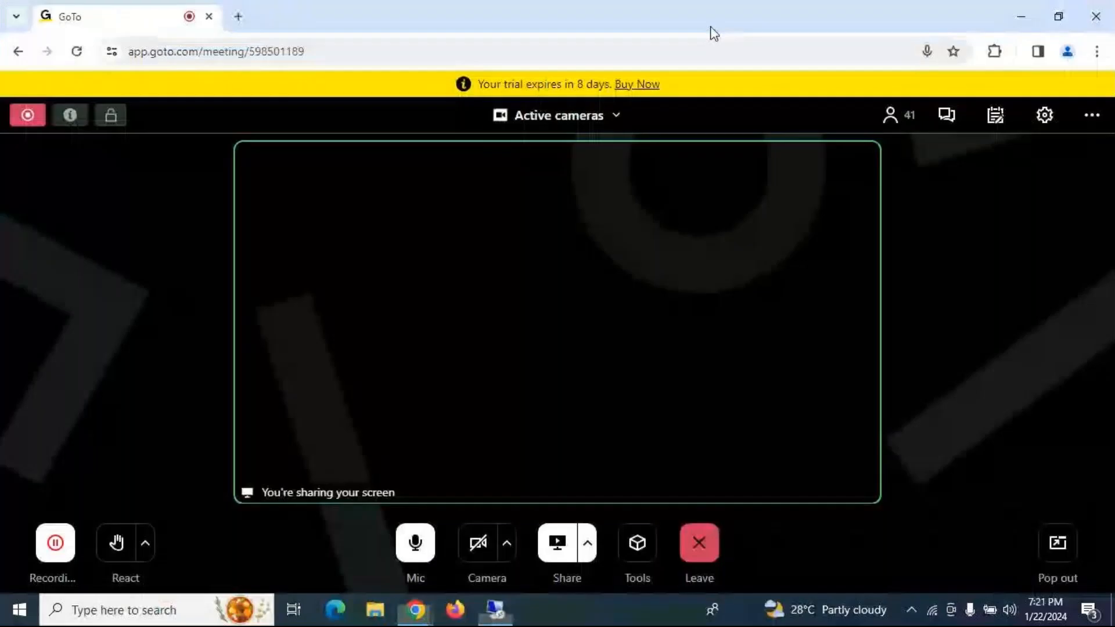
click(414, 543)
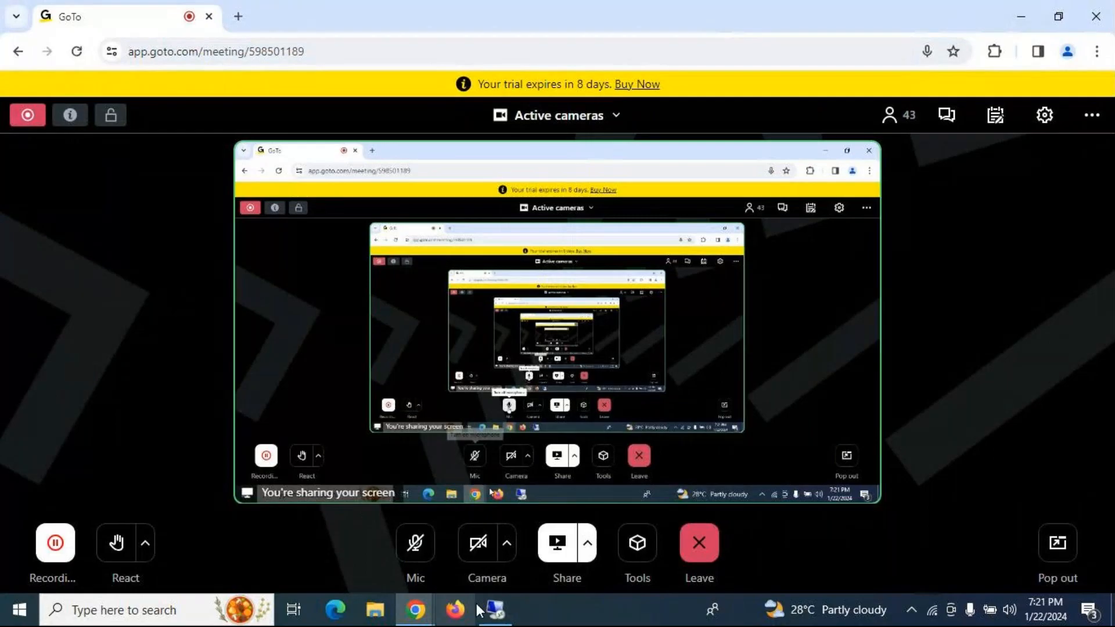
click(494, 610)
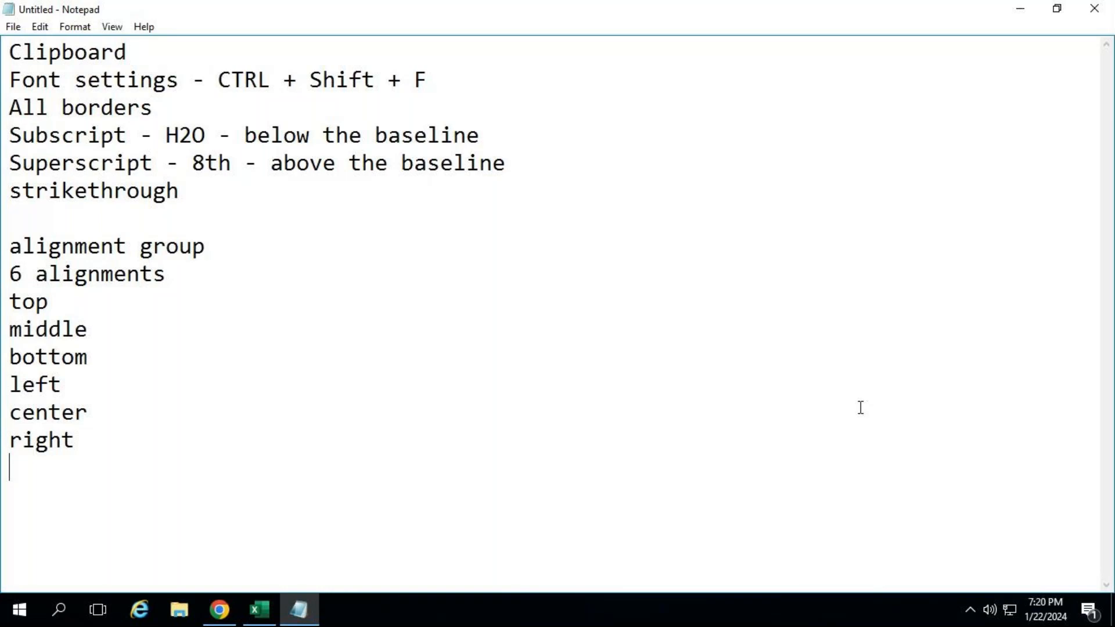
Step: Turn the microphone in the GoTo meeting back on and return to the Notepad notes in the remote session
mouse_move(674, 2)
click(722, 11)
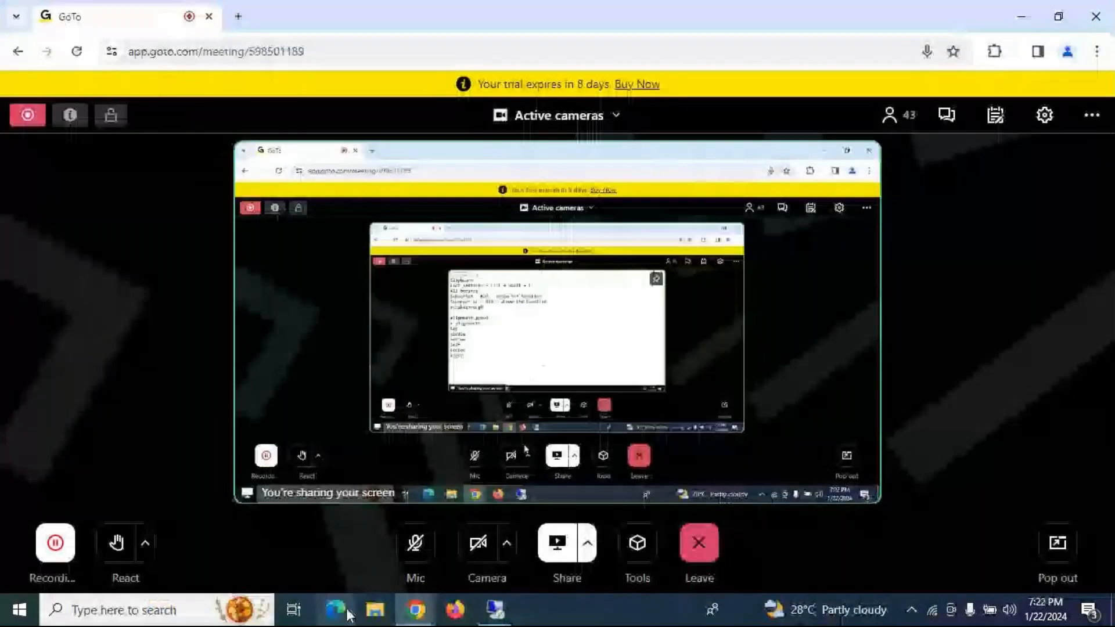
click(415, 548)
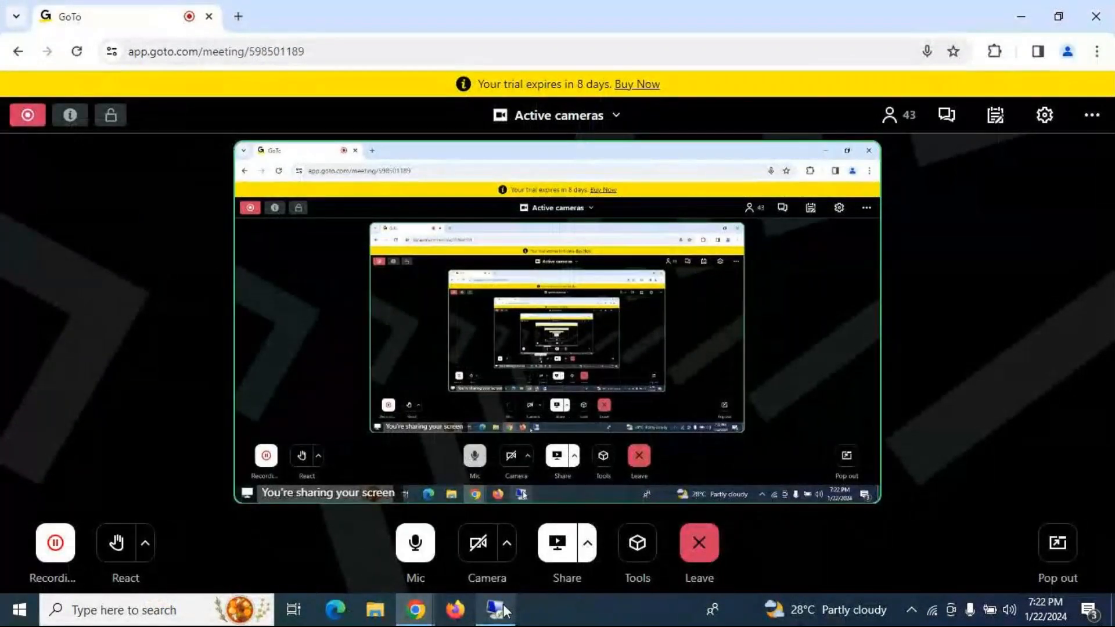
click(499, 612)
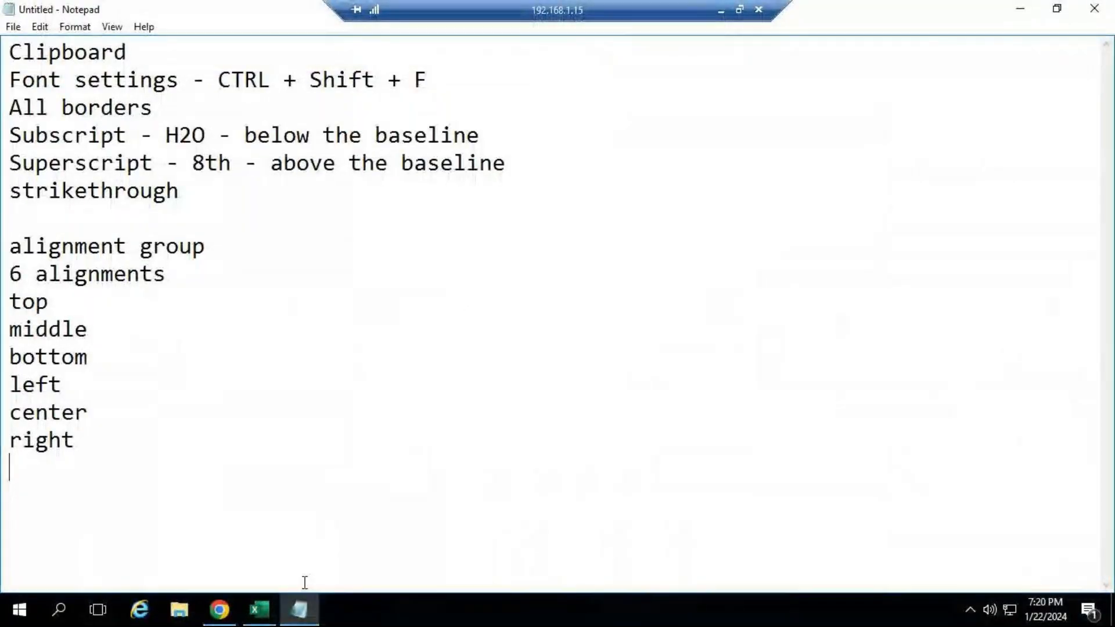
Step: Switch to the Excel workbook, make row 2 taller, and apply top, middle, bottom, left, center and right alignment in turn to cell B2
click(259, 609)
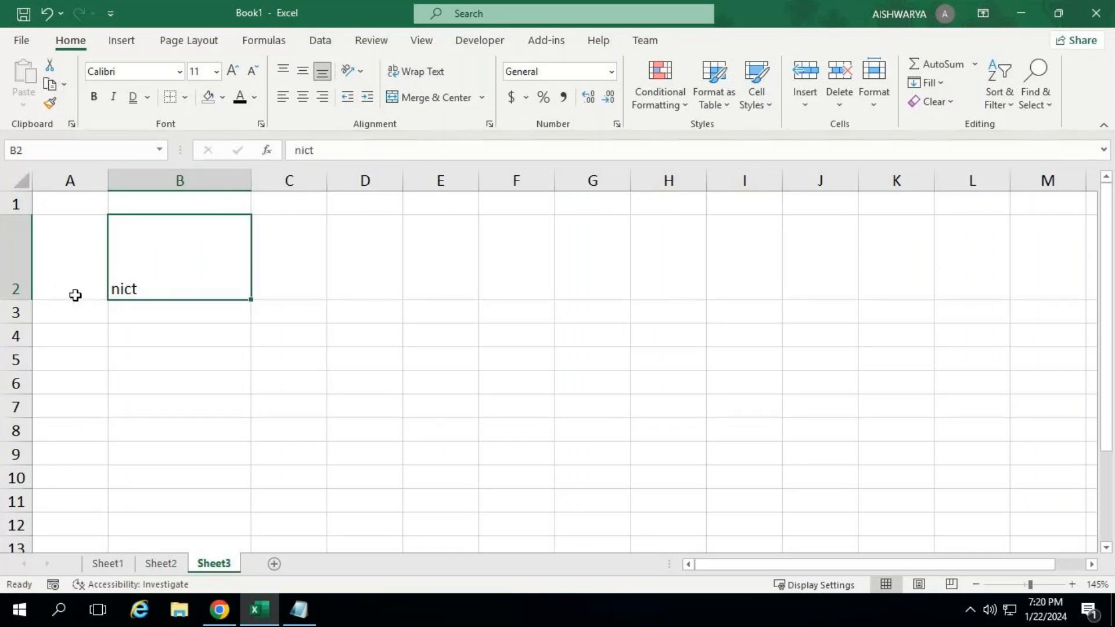
drag(18, 302, 19, 322)
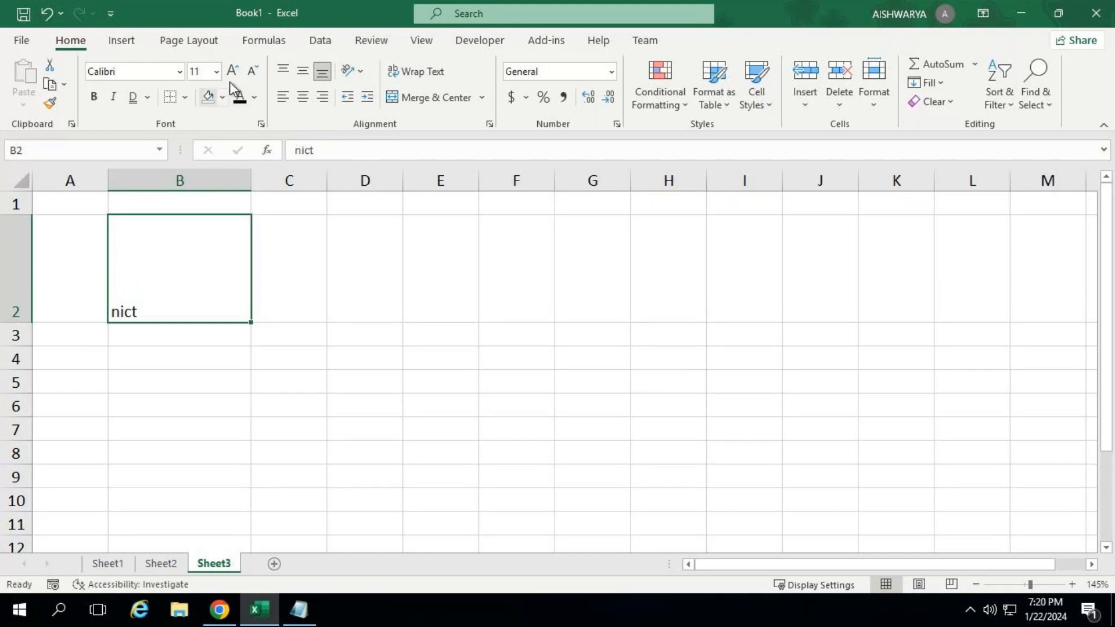
click(284, 72)
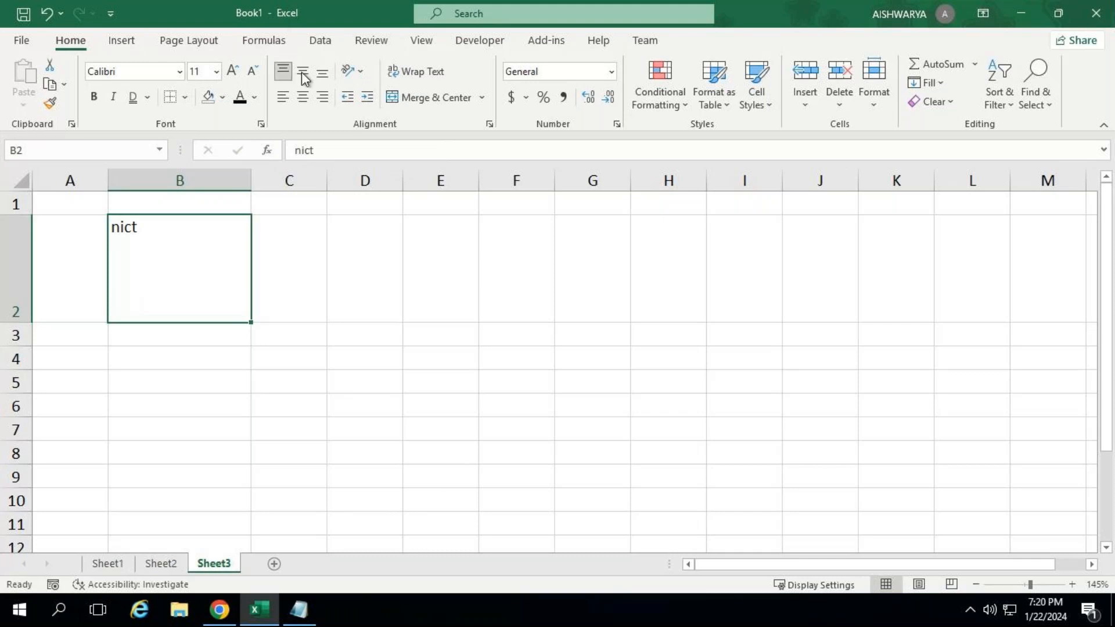
click(301, 71)
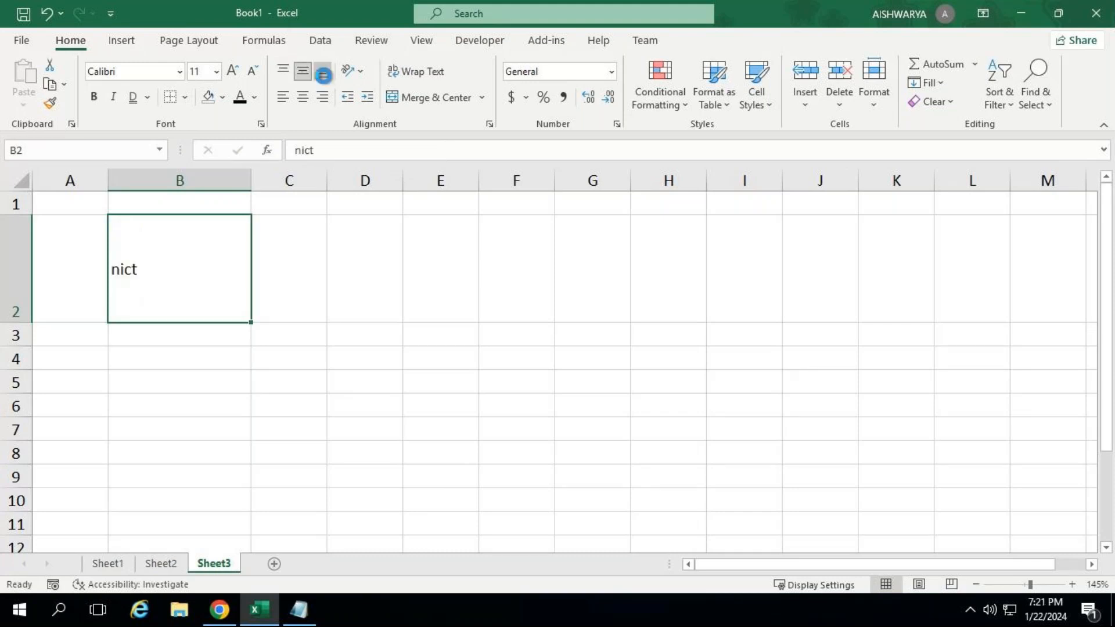
click(323, 74)
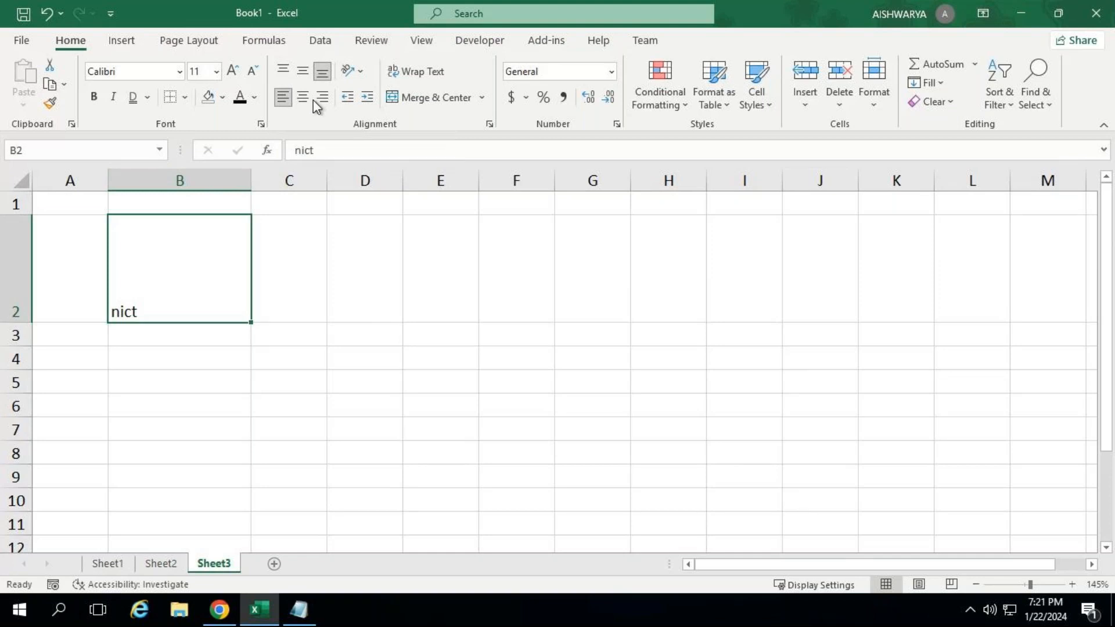
click(305, 99)
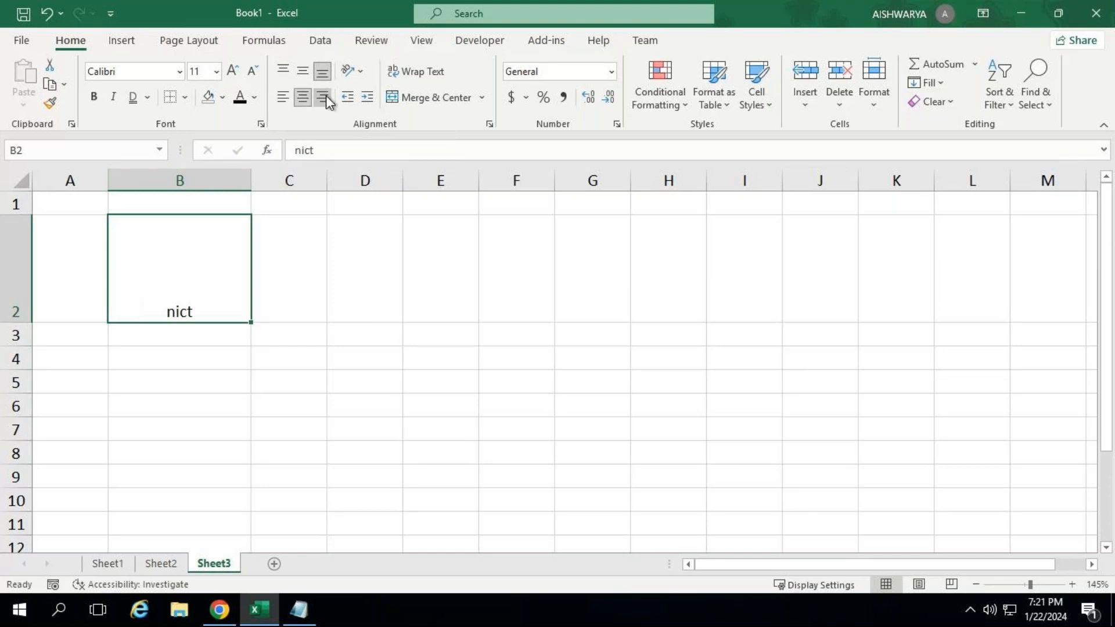
click(326, 97)
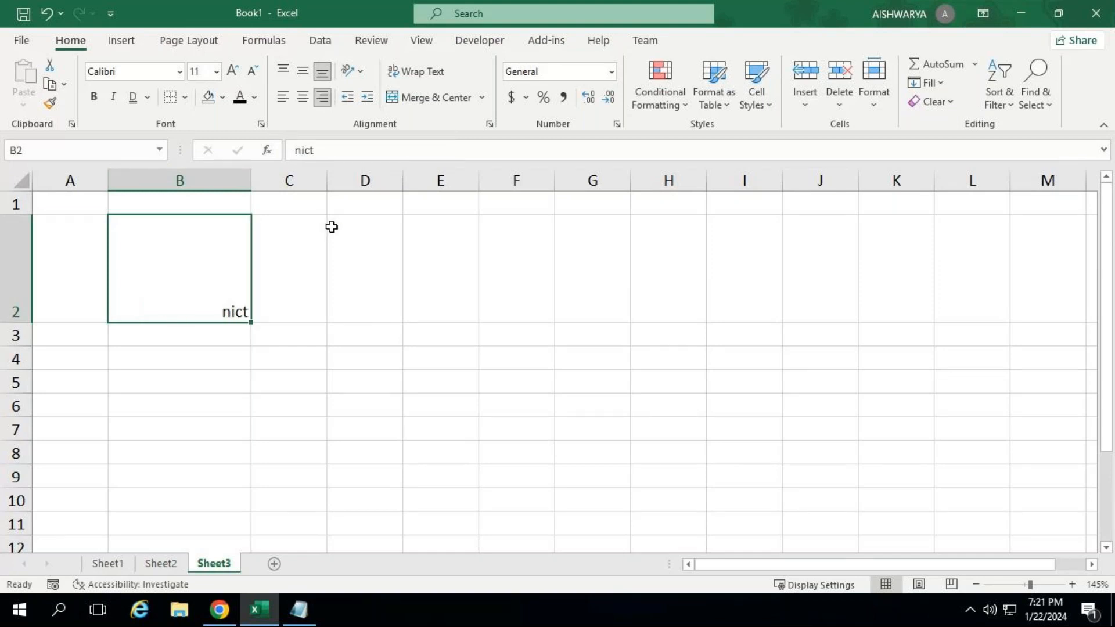
Step: Left-align the "nict" text in cell B2 of Sheet3 and deselect the cell
click(282, 97)
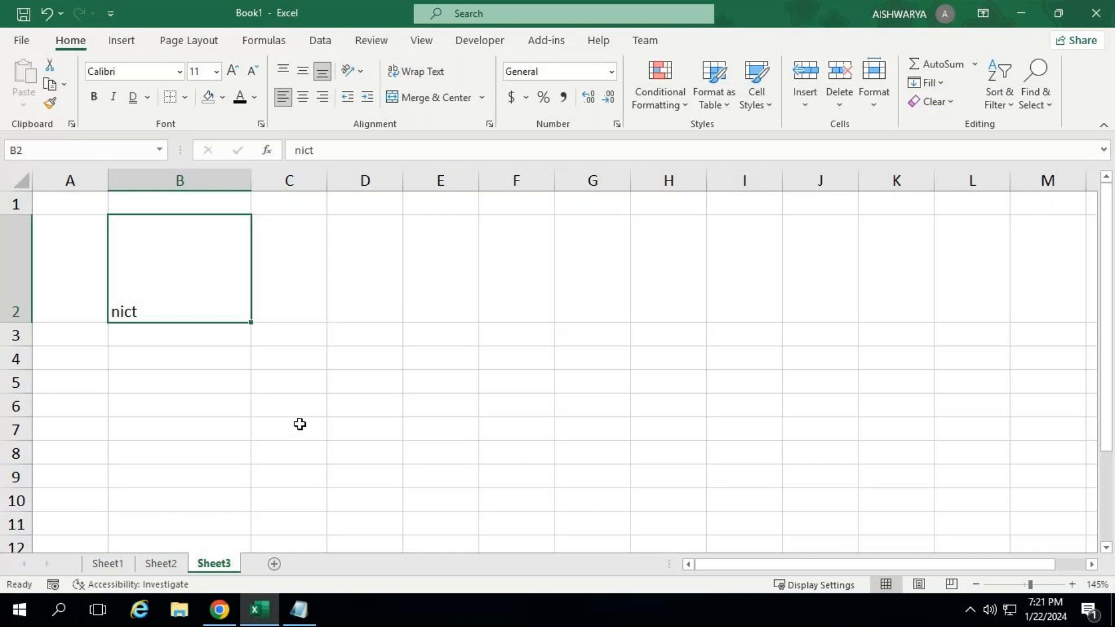
click(281, 330)
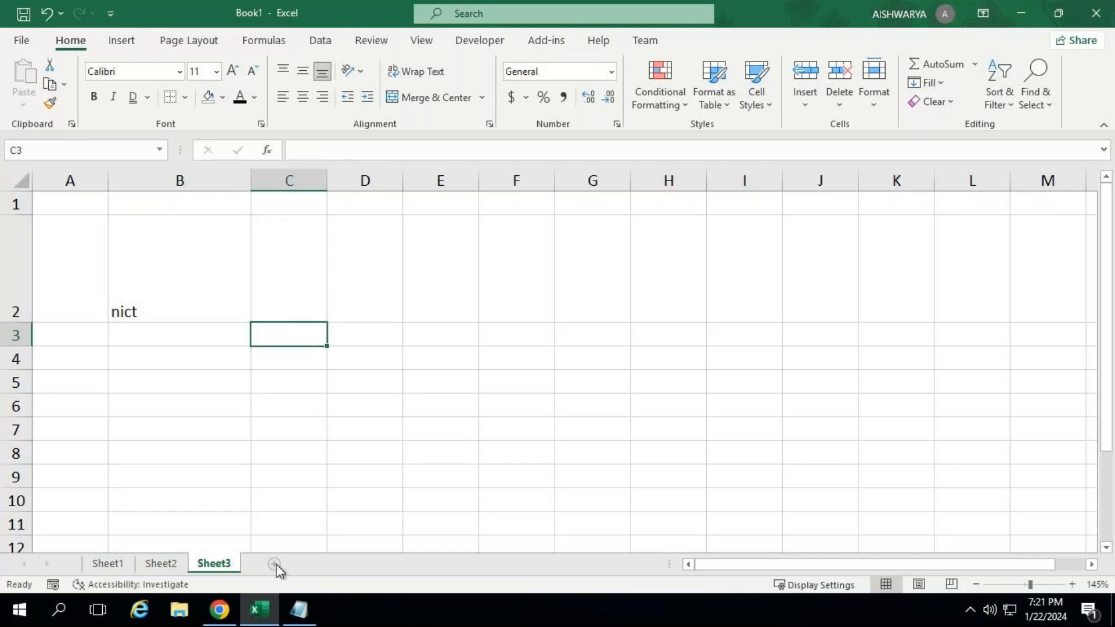
Step: Add a new worksheet after Sheet3 and enter "nict" in cell B2
click(274, 564)
scroll(129, 240, up, 3)
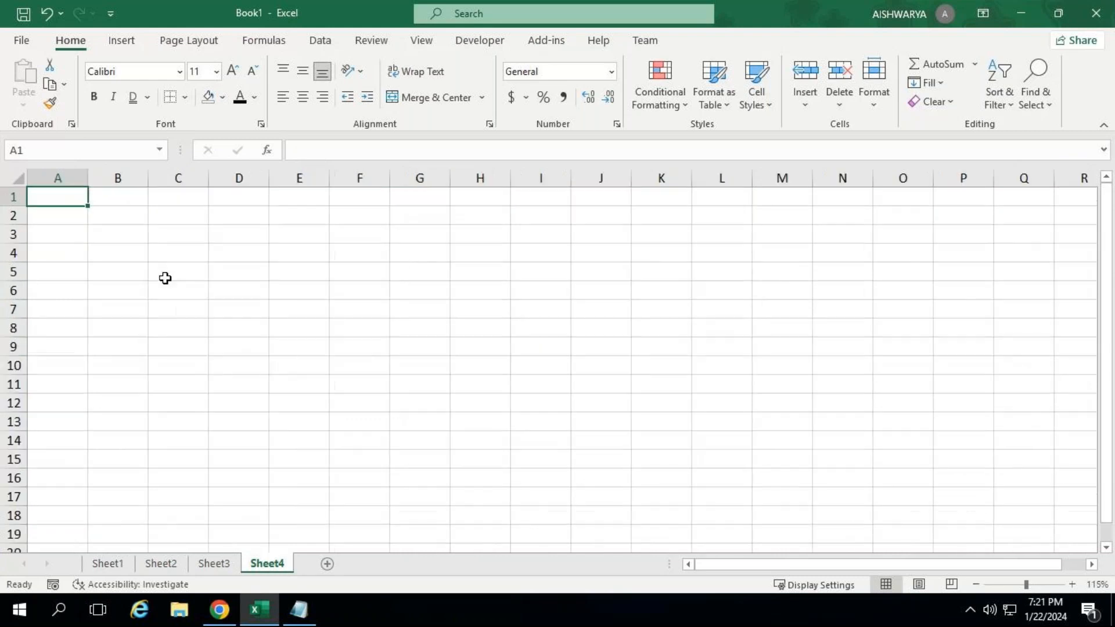
key(Down)
key(Right)
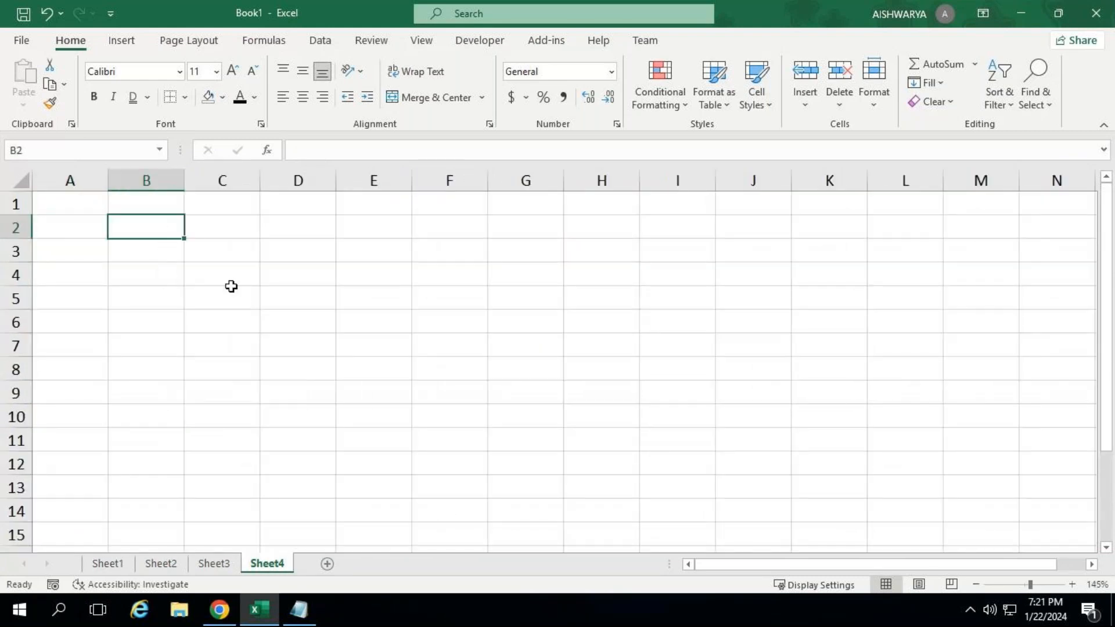
text(nict)
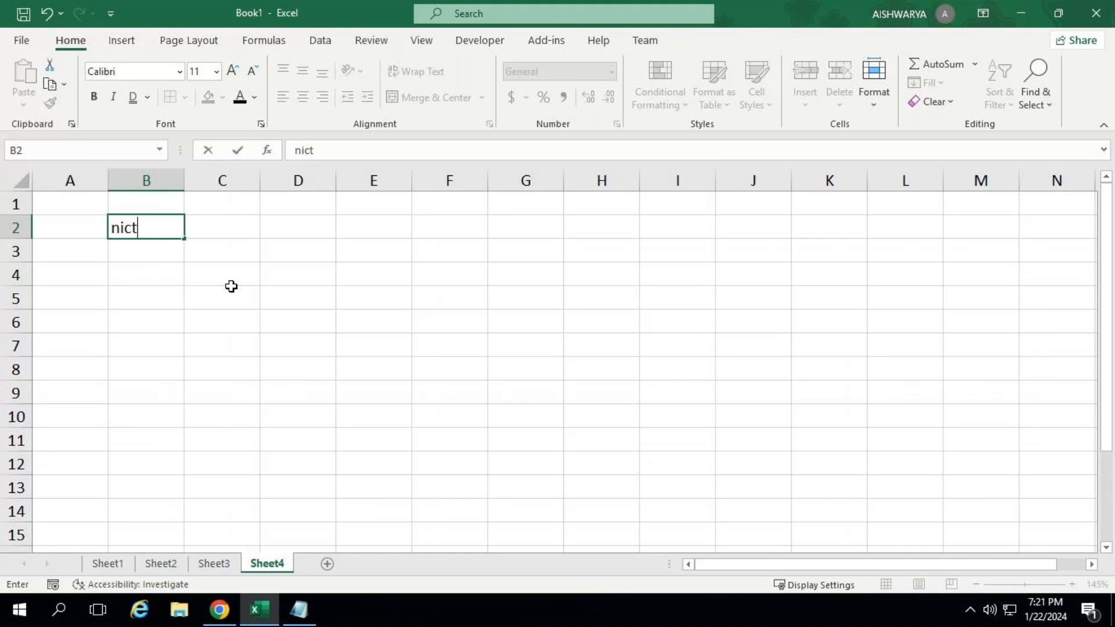
key(Return)
key(Up)
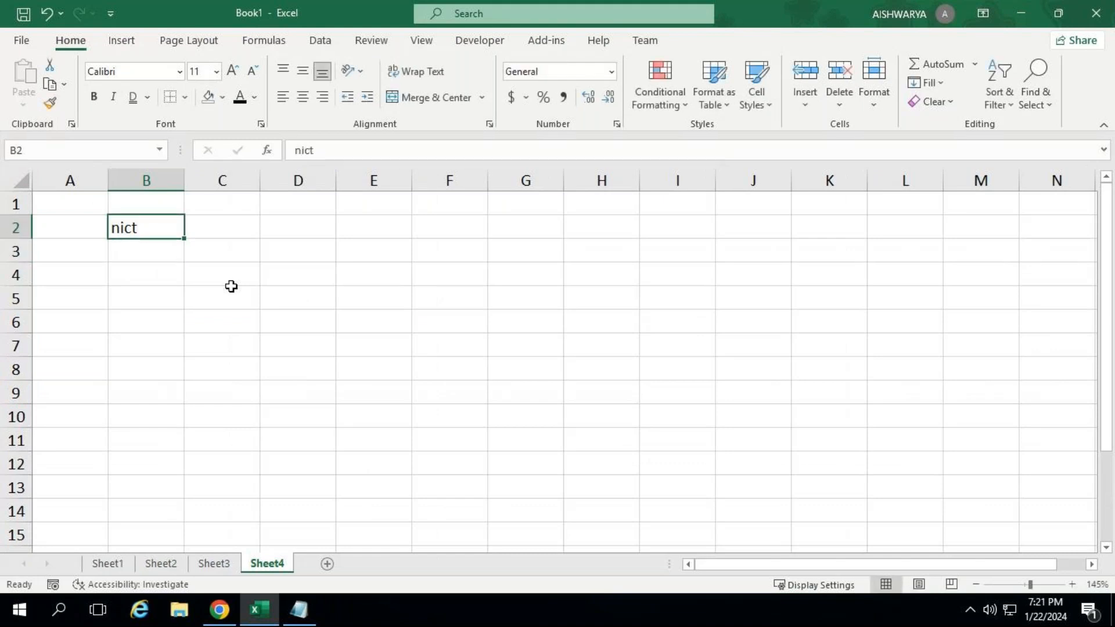
Step: Enlarge cell B2 by widening column B and heightening row 2, and try top, middle and bottom alignment on its text
drag(183, 179, 291, 184)
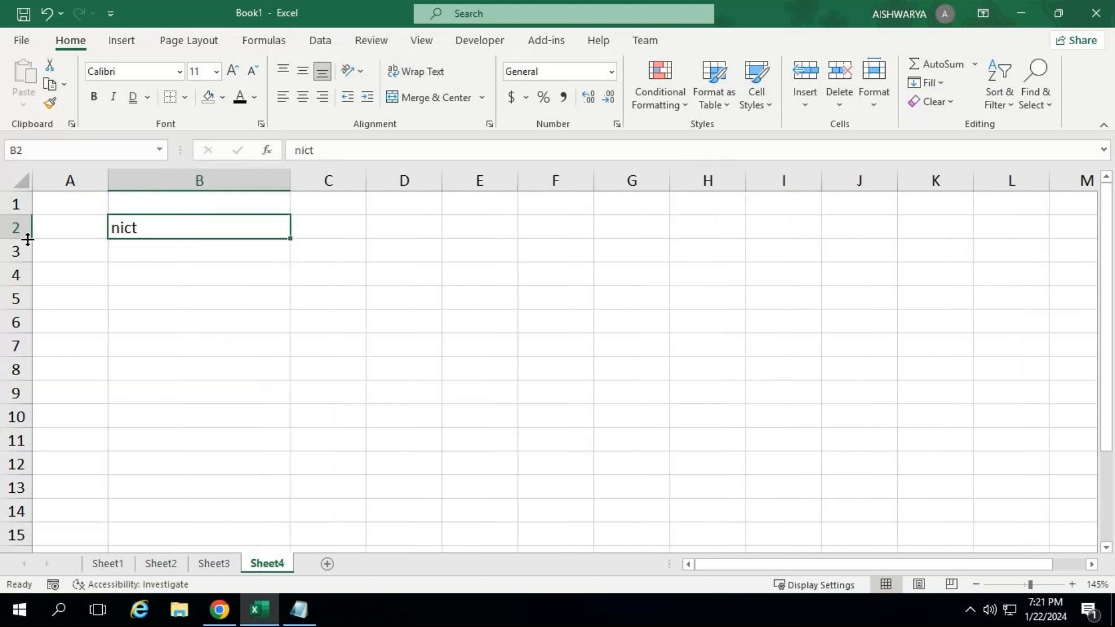
drag(27, 239, 20, 318)
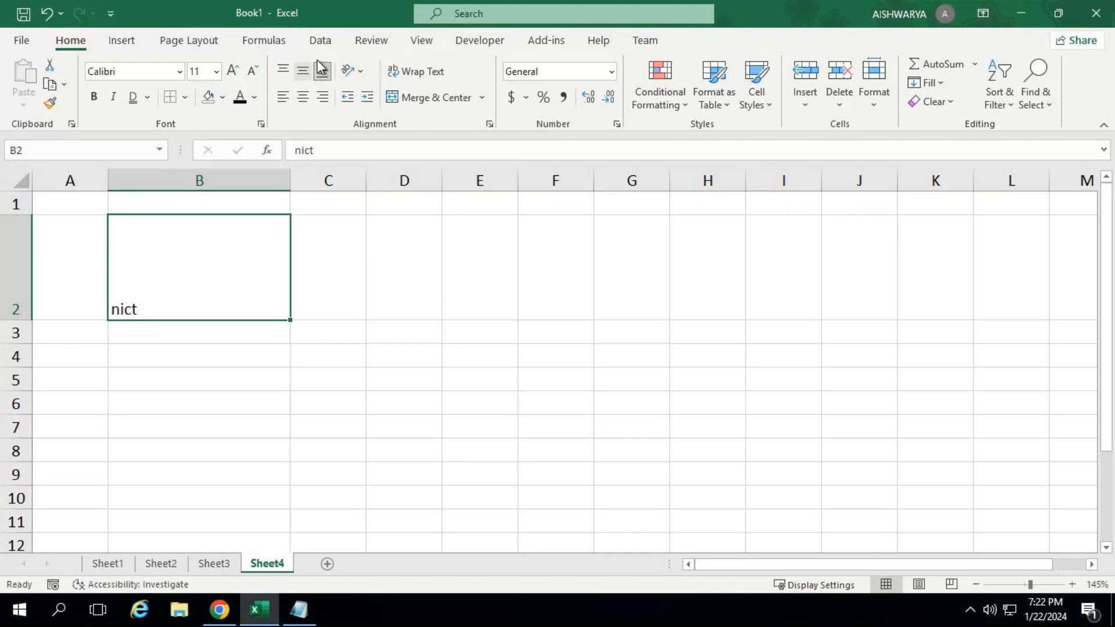
click(283, 71)
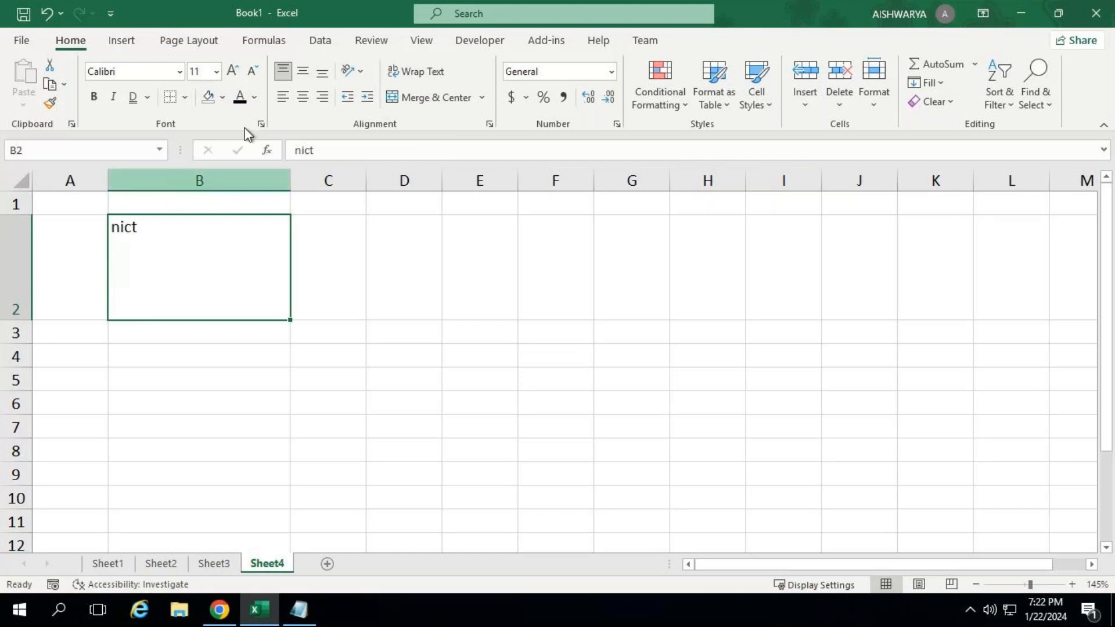
click(303, 71)
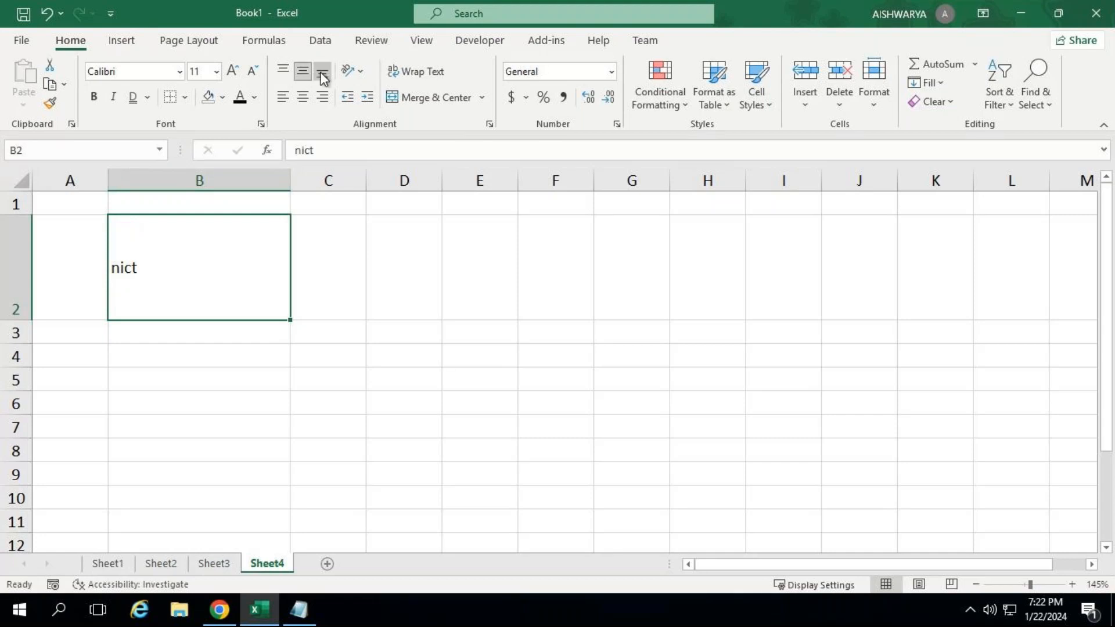
click(322, 74)
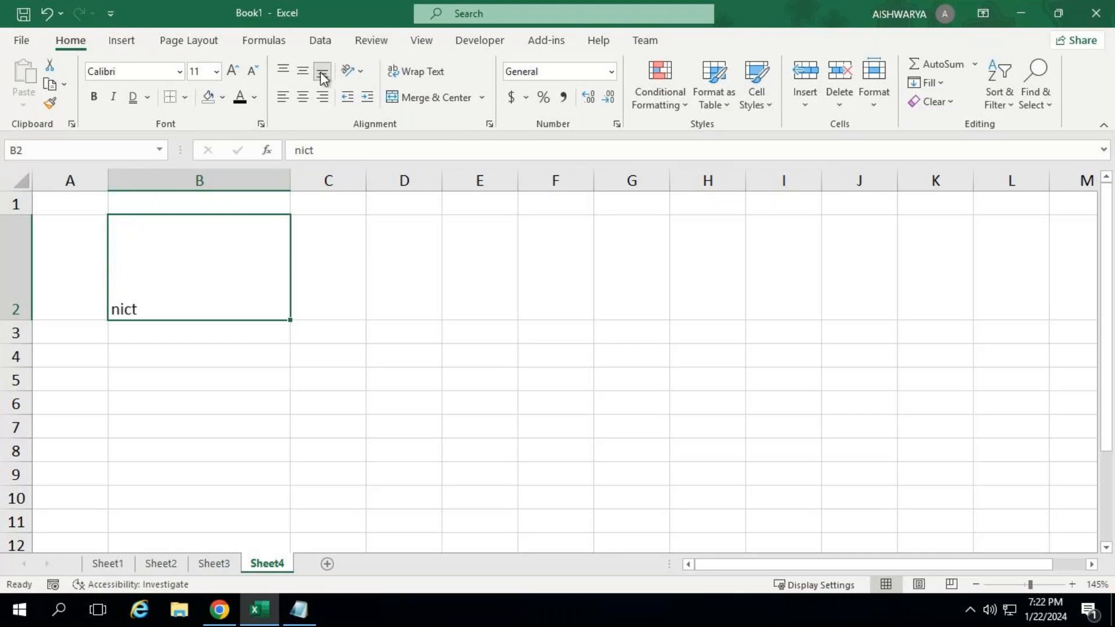
Step: Try center, right and left horizontal alignment on the text in cell B2
click(304, 102)
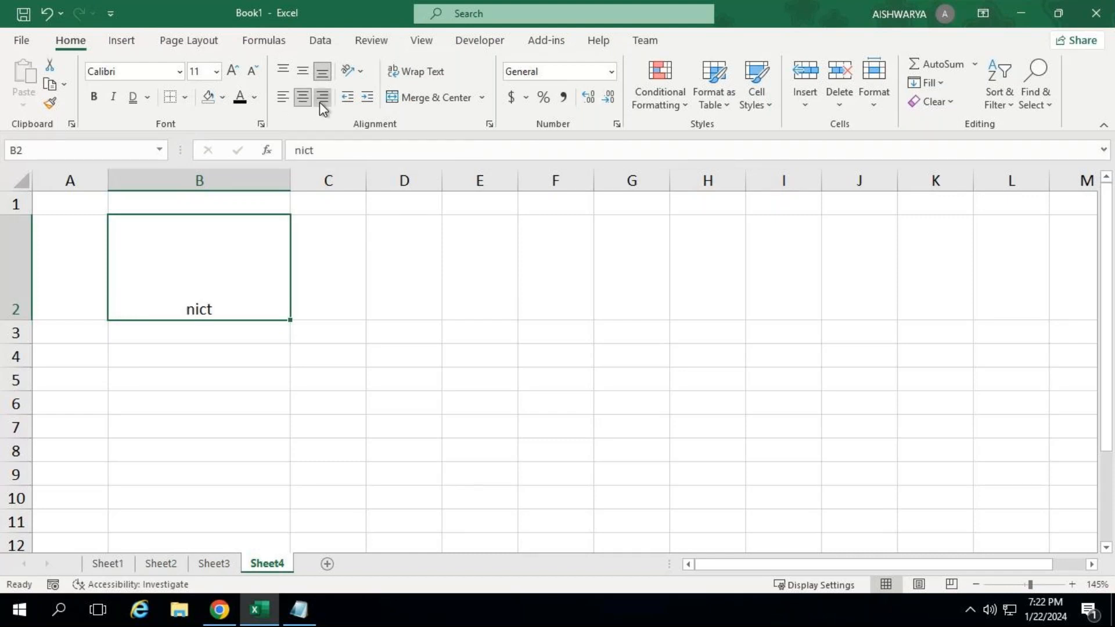
click(322, 97)
click(282, 99)
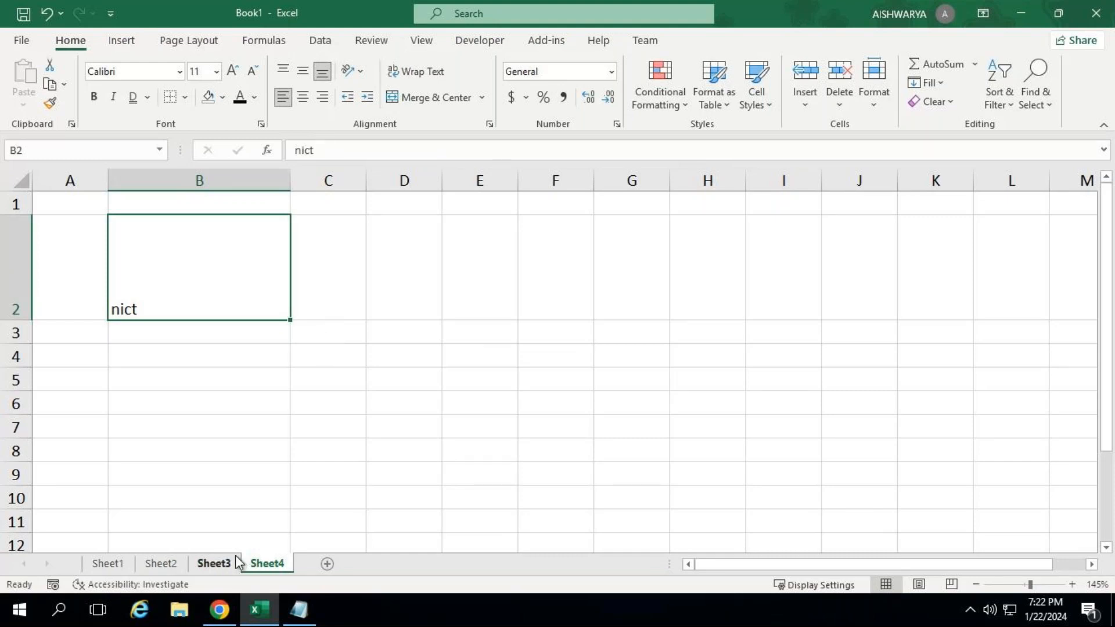
Step: Undo the alignment changes on cell B2 and the resizing of column B and row 2
key(ctrl+z)
key(ctrl+z)
key(ctrl+z)
key(ctrl+z)
key(ctrl+z)
key(ctrl+z)
key(ctrl+z)
key(ctrl+z)
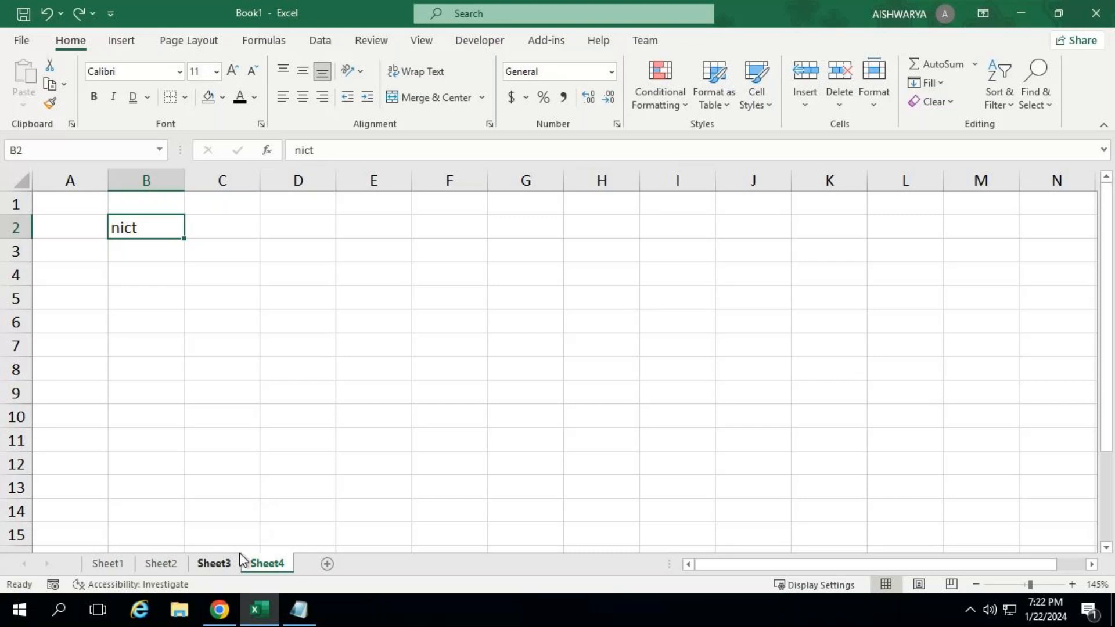
Step: Enter "computer" in cell C2 and "education" in cell D2
key(Right)
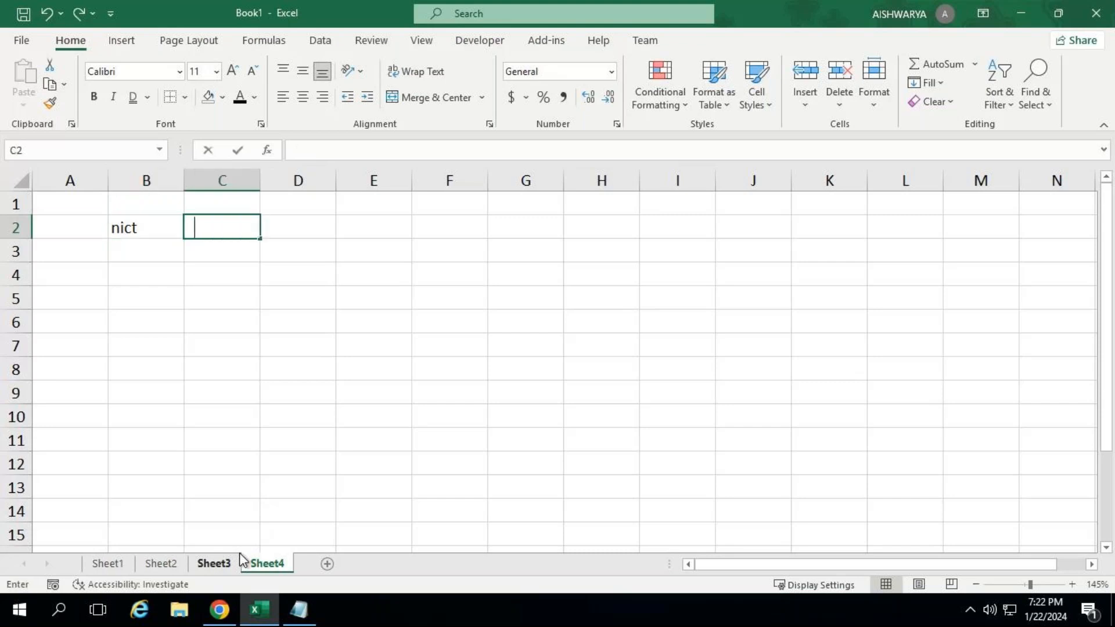
text(computer)
key(Tab)
text(education)
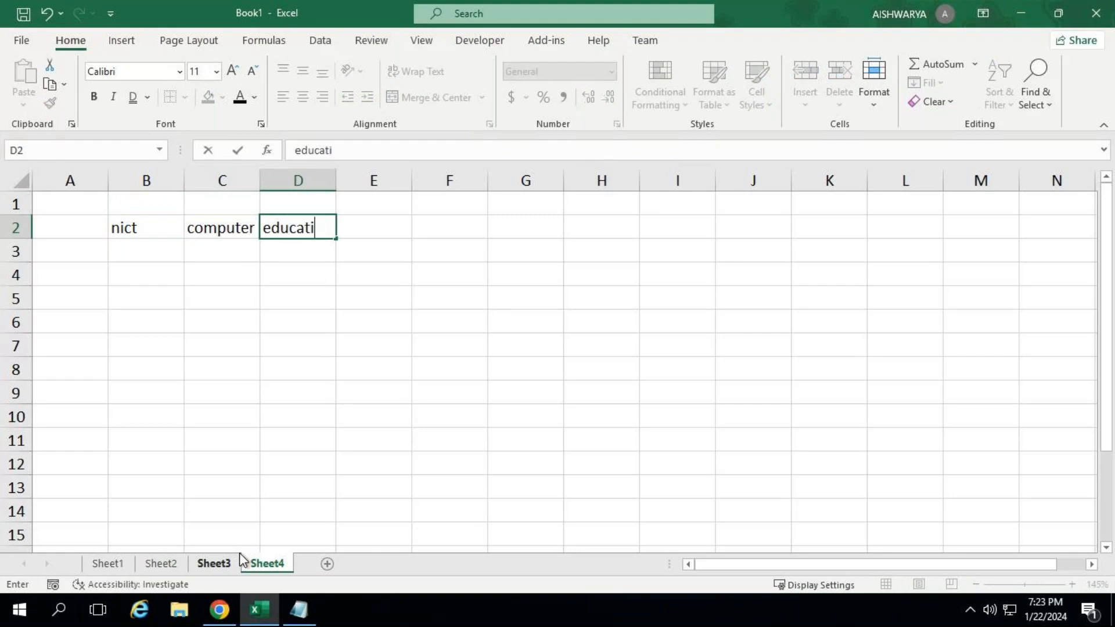
key(Return)
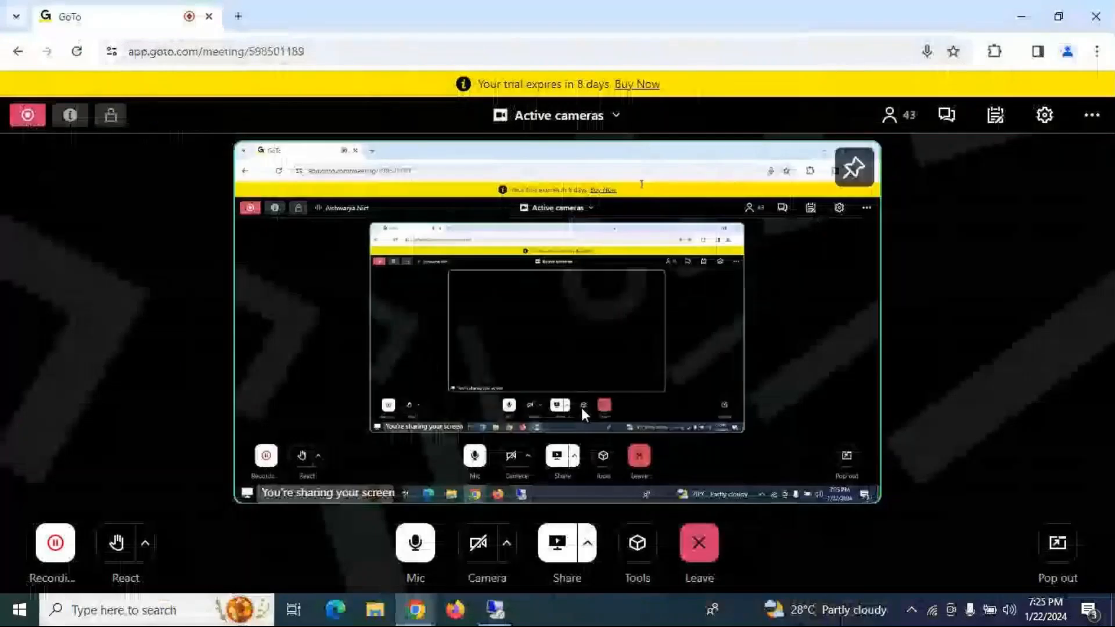
click(412, 549)
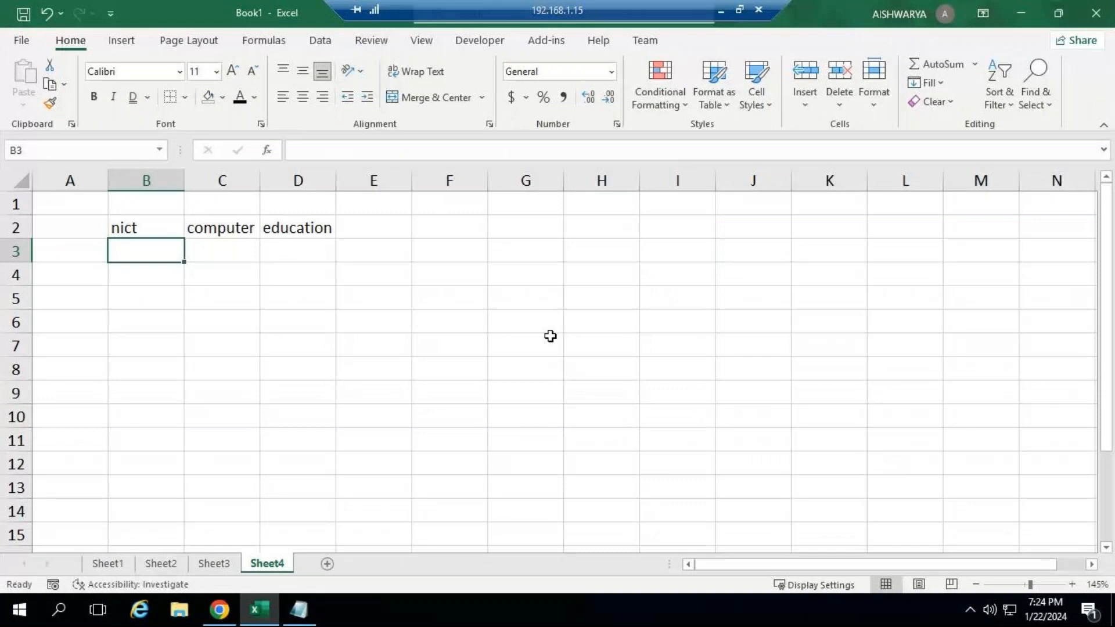
mouse_move(638, 1)
click(725, 11)
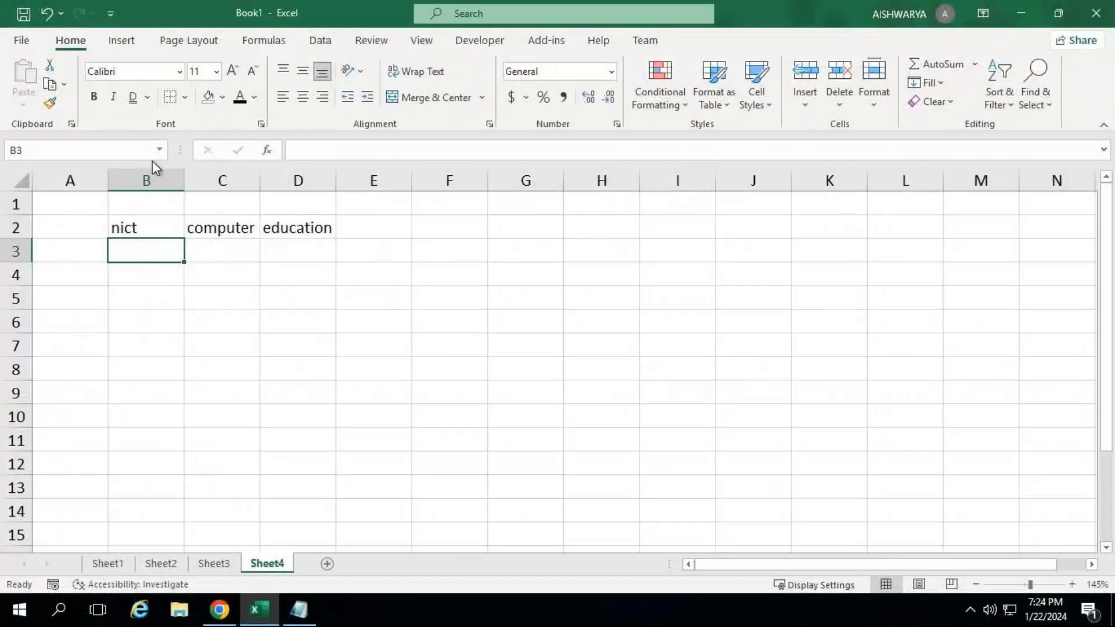
drag(154, 230, 294, 227)
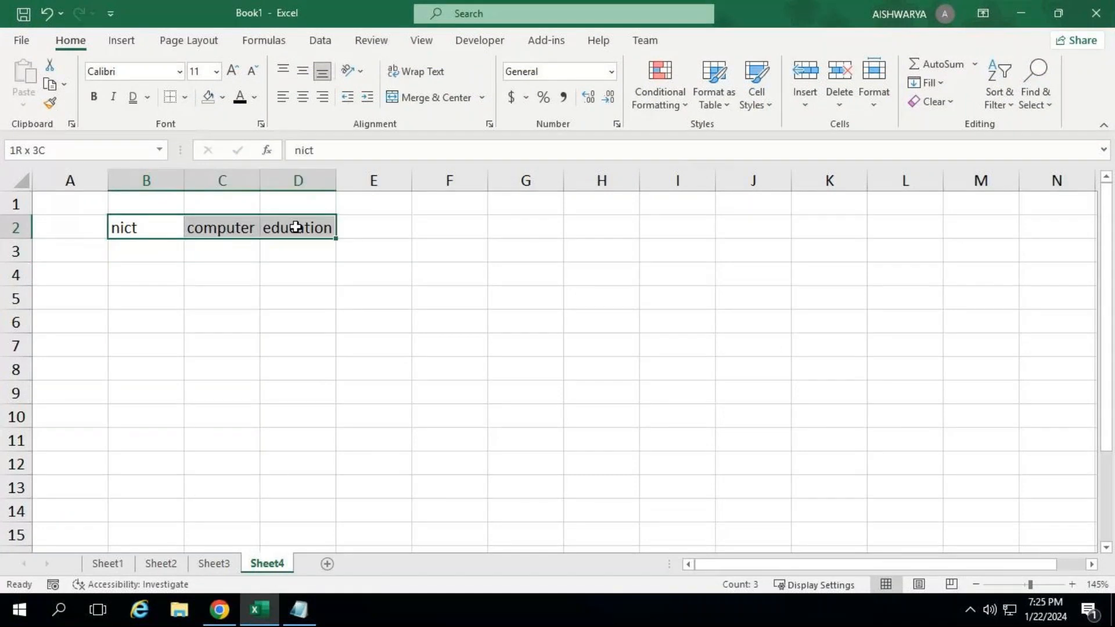
click(275, 339)
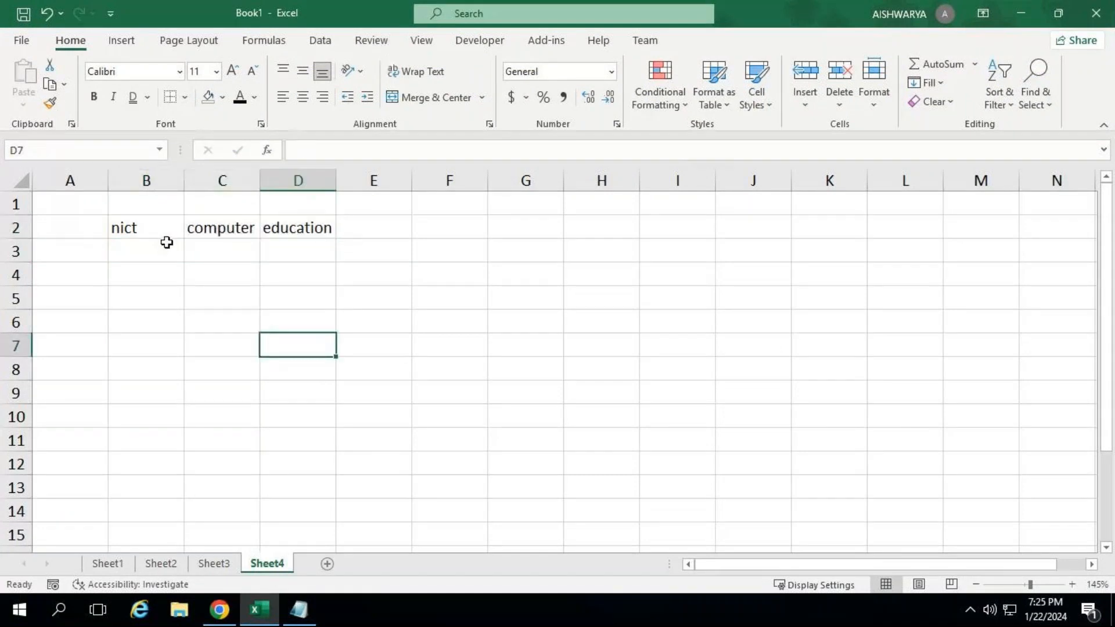
Step: Switch to Notepad and add the line "text orientation" below the list of alignments, leaving a blank line between
click(300, 608)
key(Return)
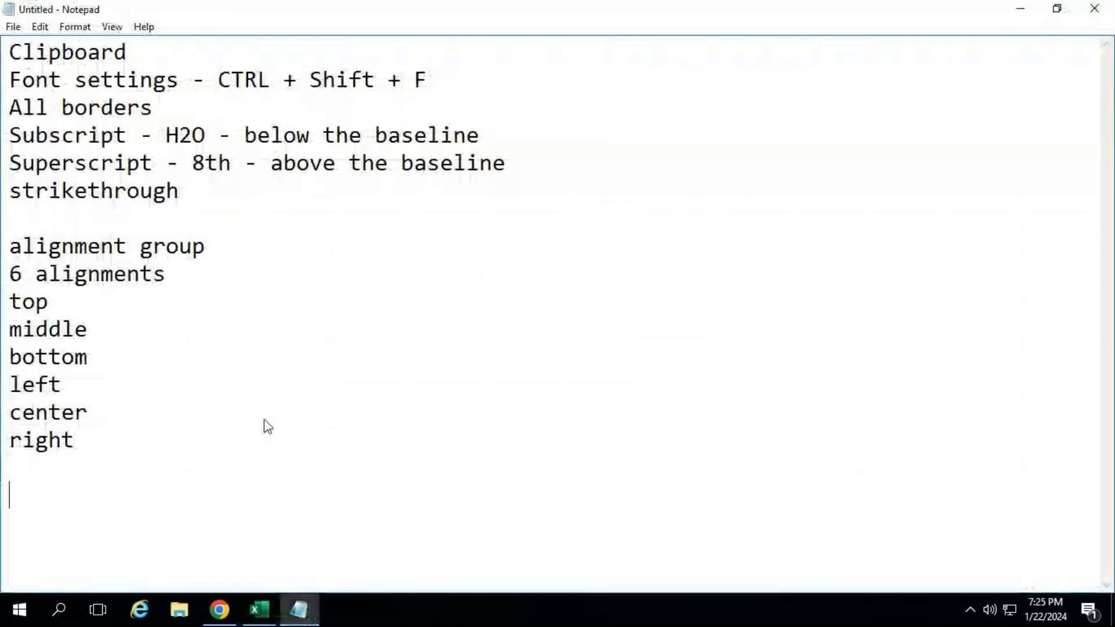
text(text)
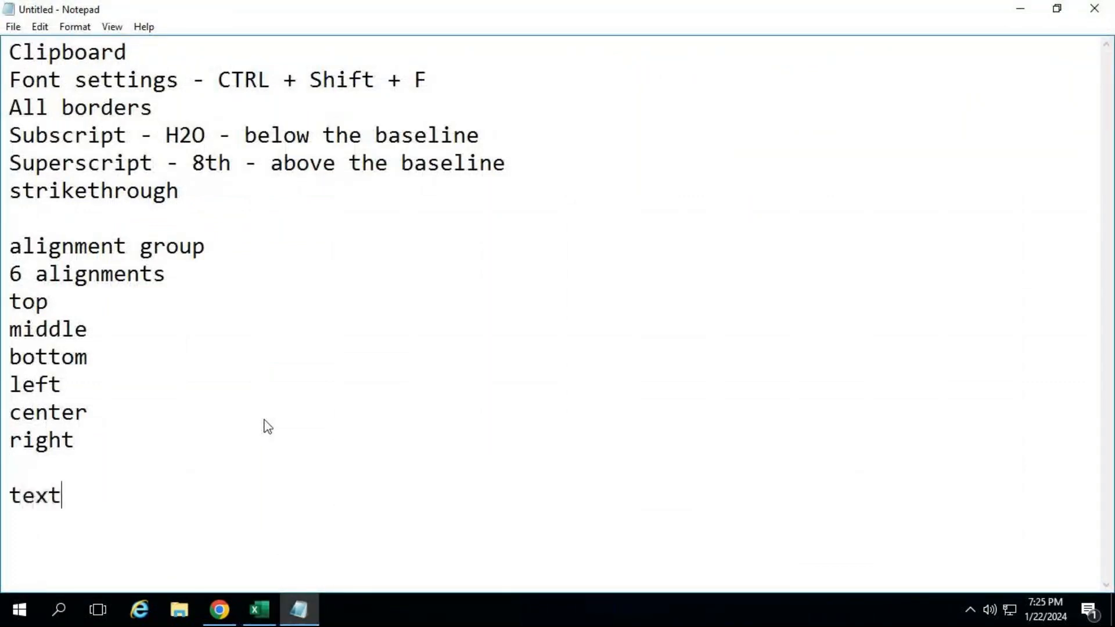
text( orientation)
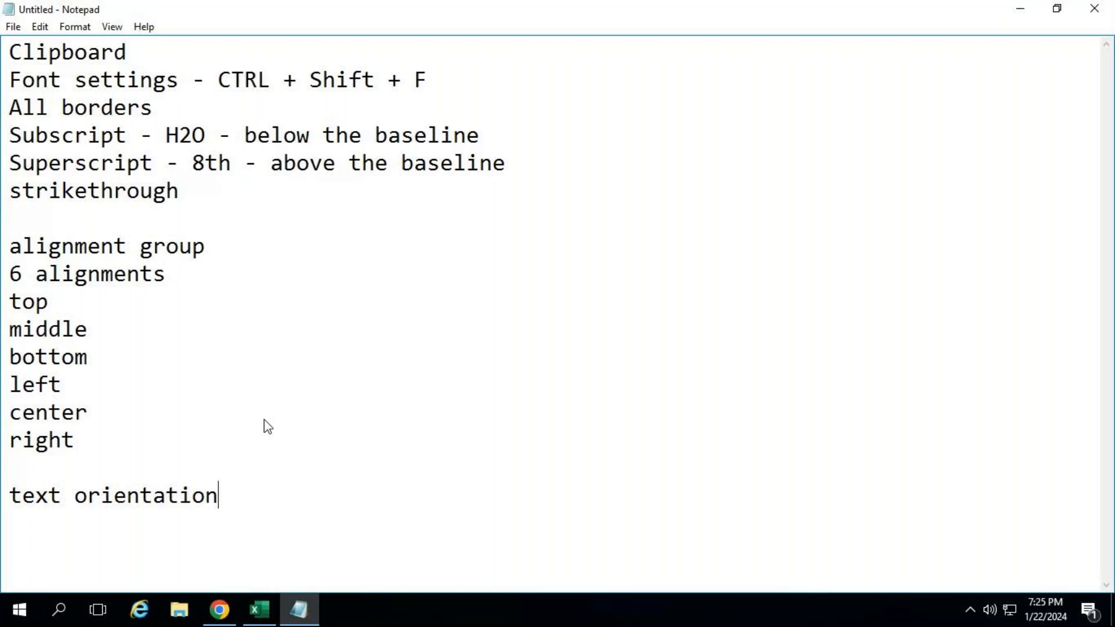
key(Return)
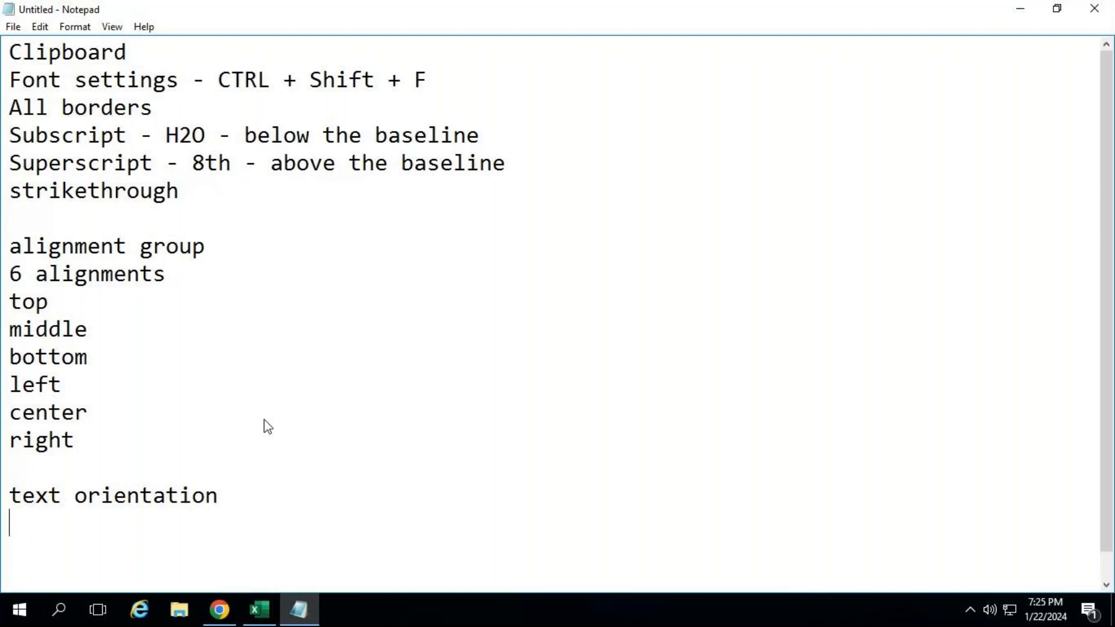
scroll(264, 427, down, 1)
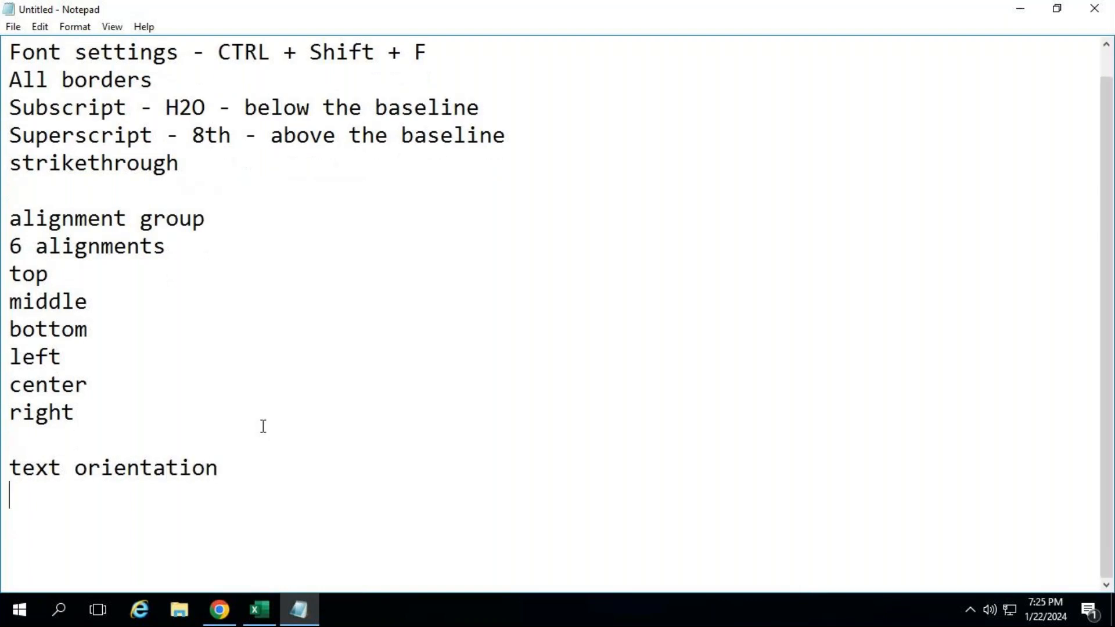
Step: Switch back to Excel and apply the Angle Counterclockwise orientation to cells B2:D2
click(259, 609)
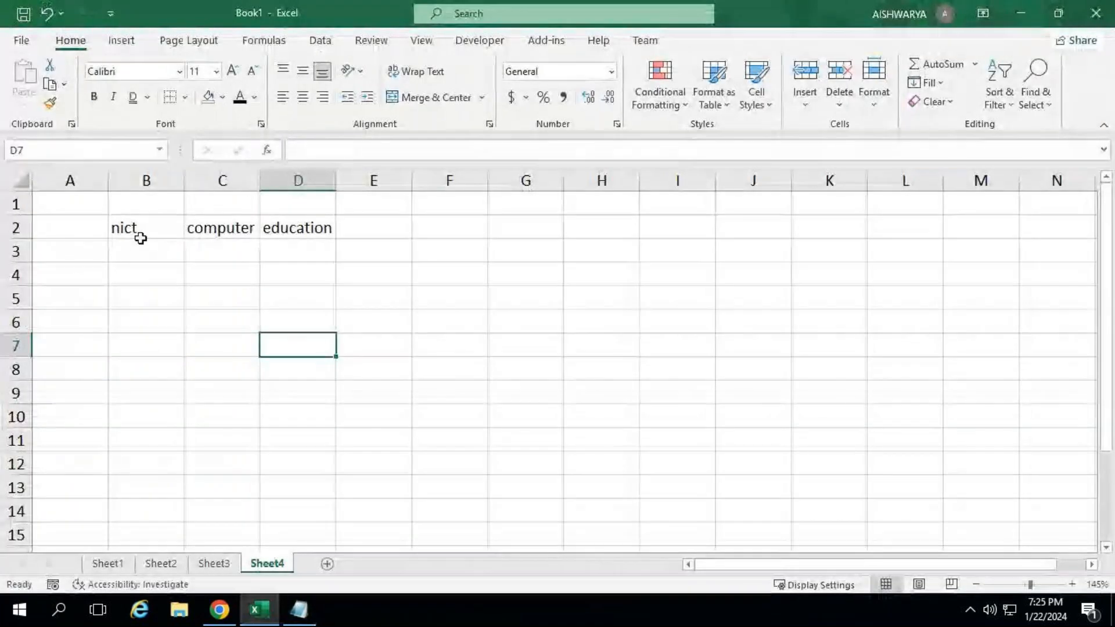
drag(141, 232, 279, 227)
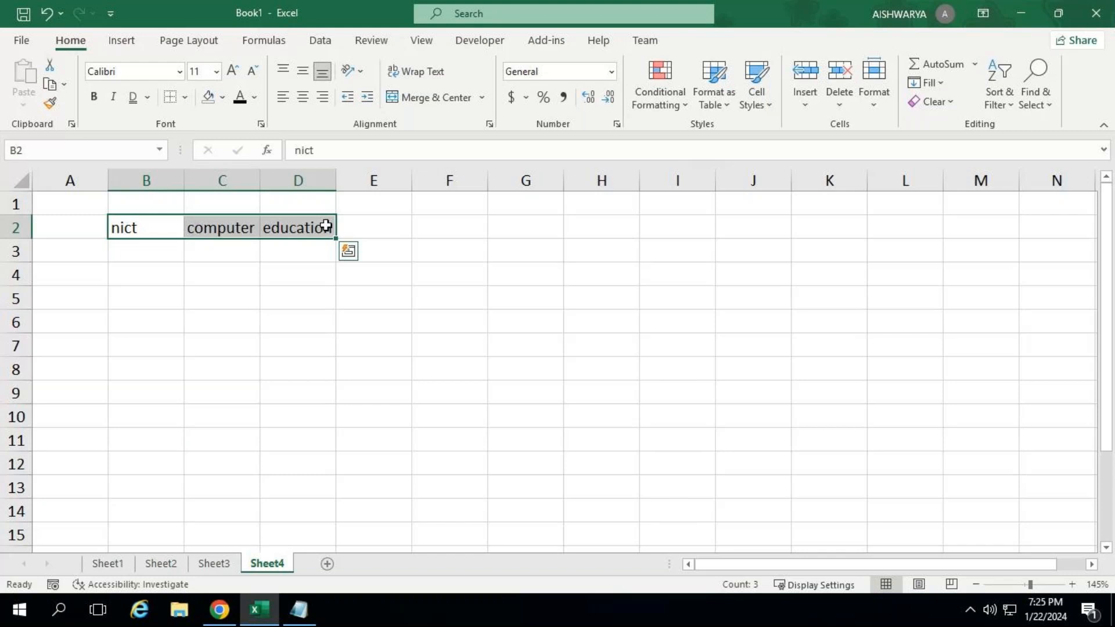
click(357, 72)
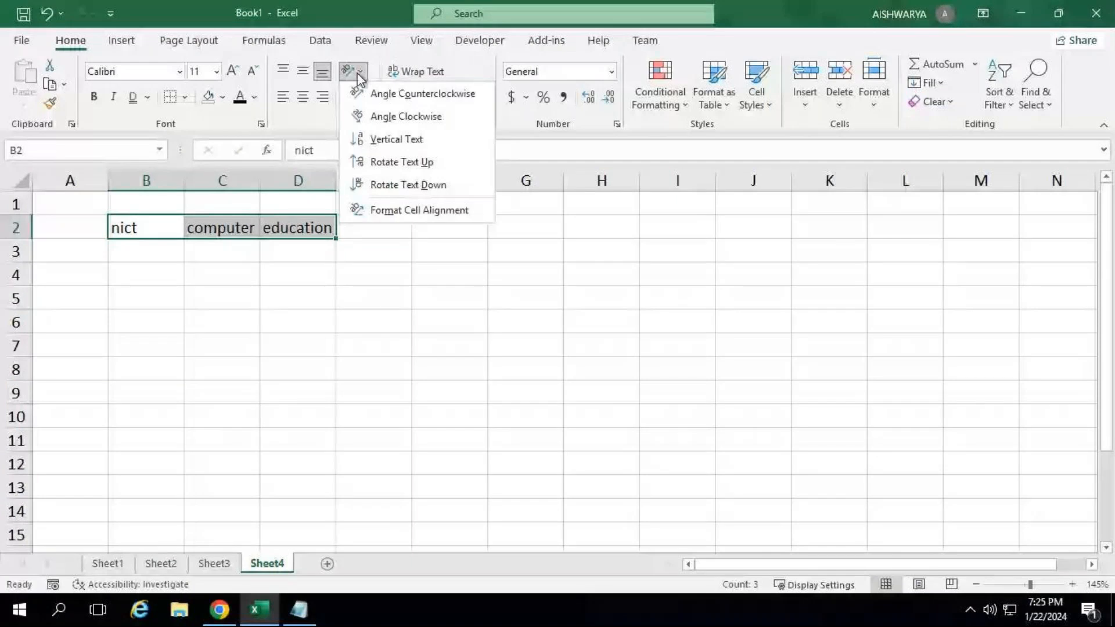
click(389, 98)
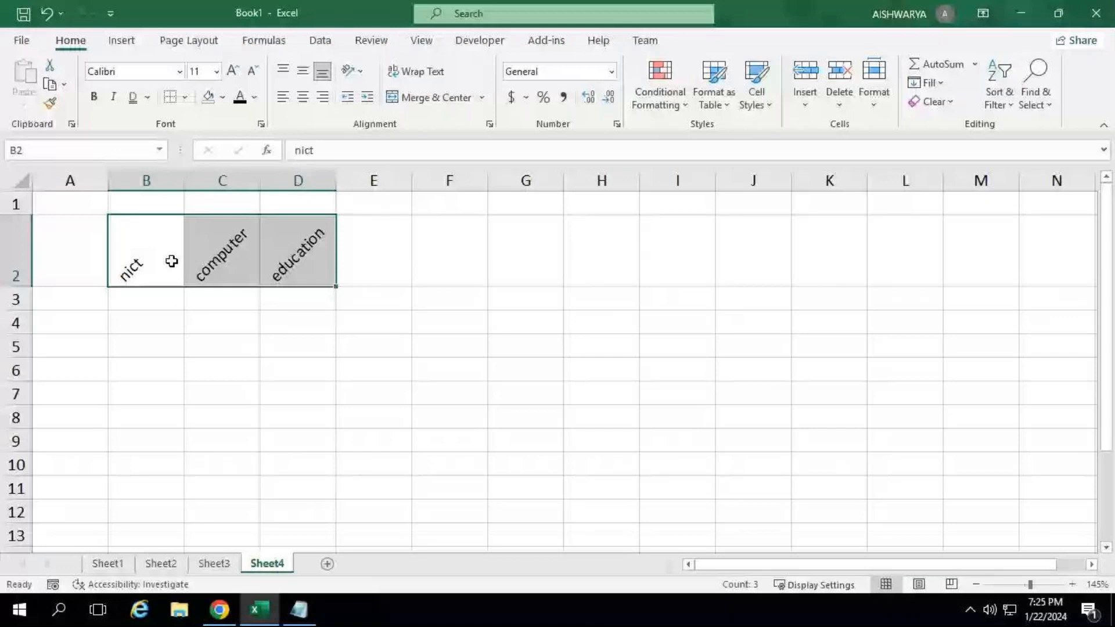
Step: Change the text orientation of cells B2:D2 to Angle Clockwise and then to Vertical Text
click(352, 71)
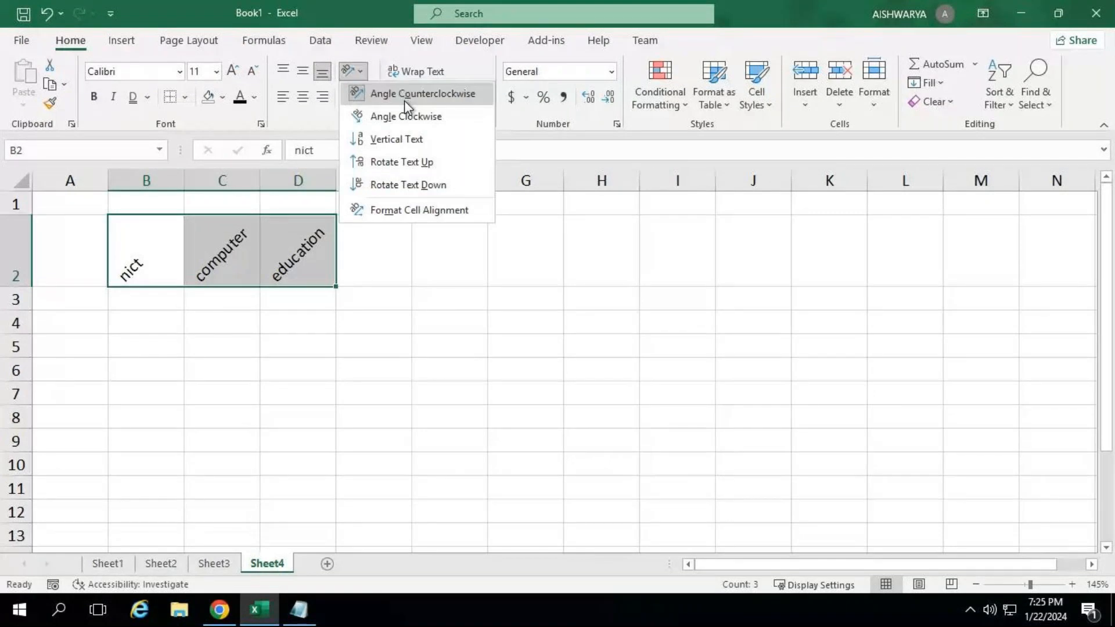
click(406, 116)
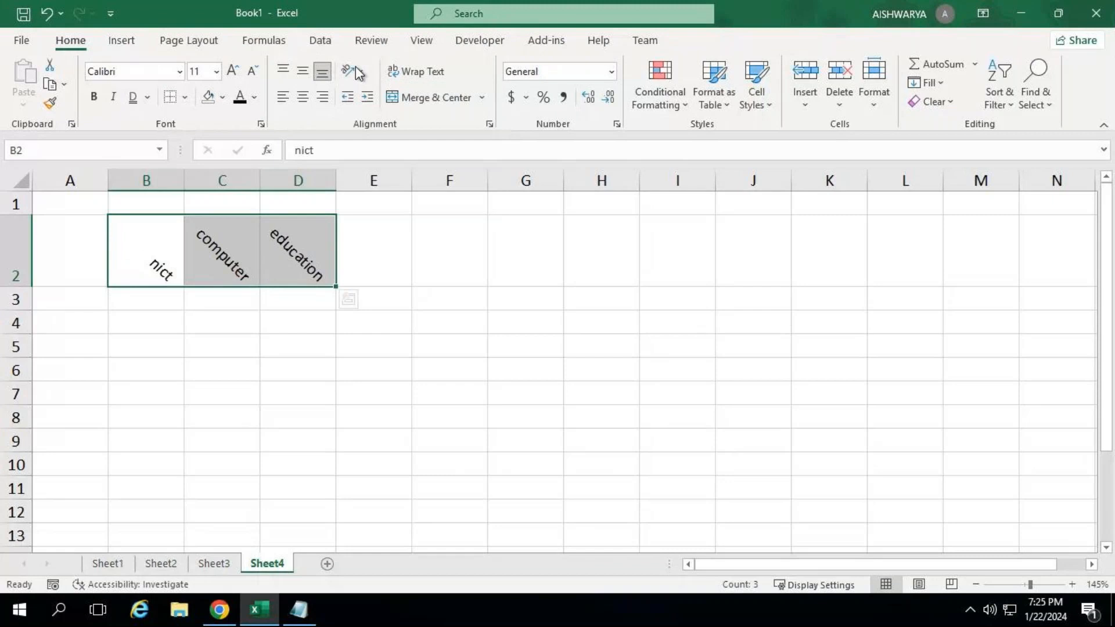
click(360, 74)
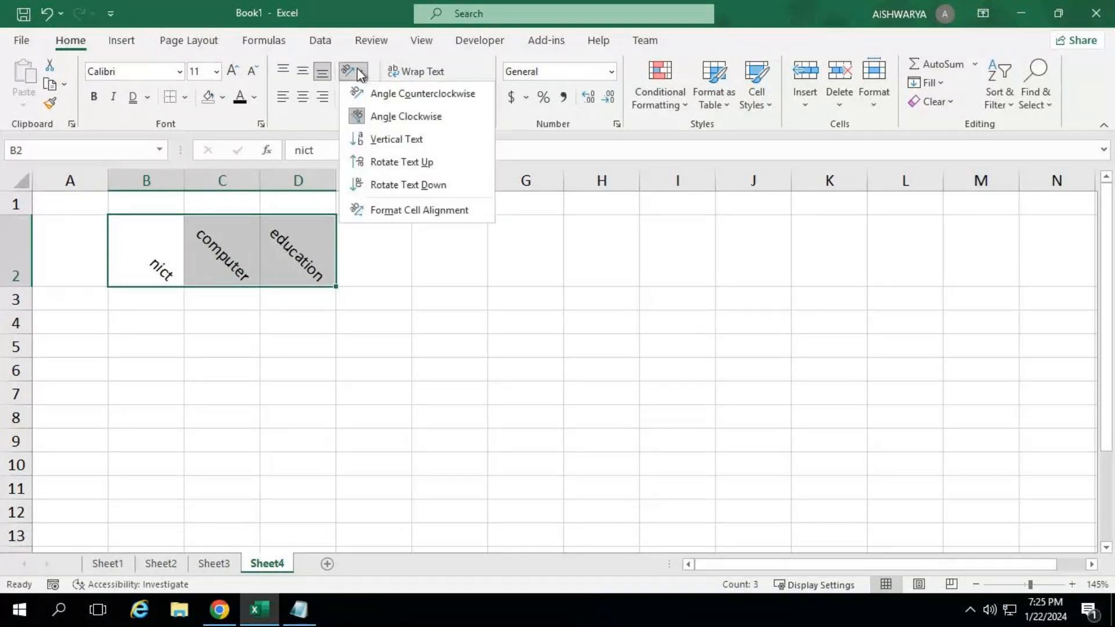
click(378, 139)
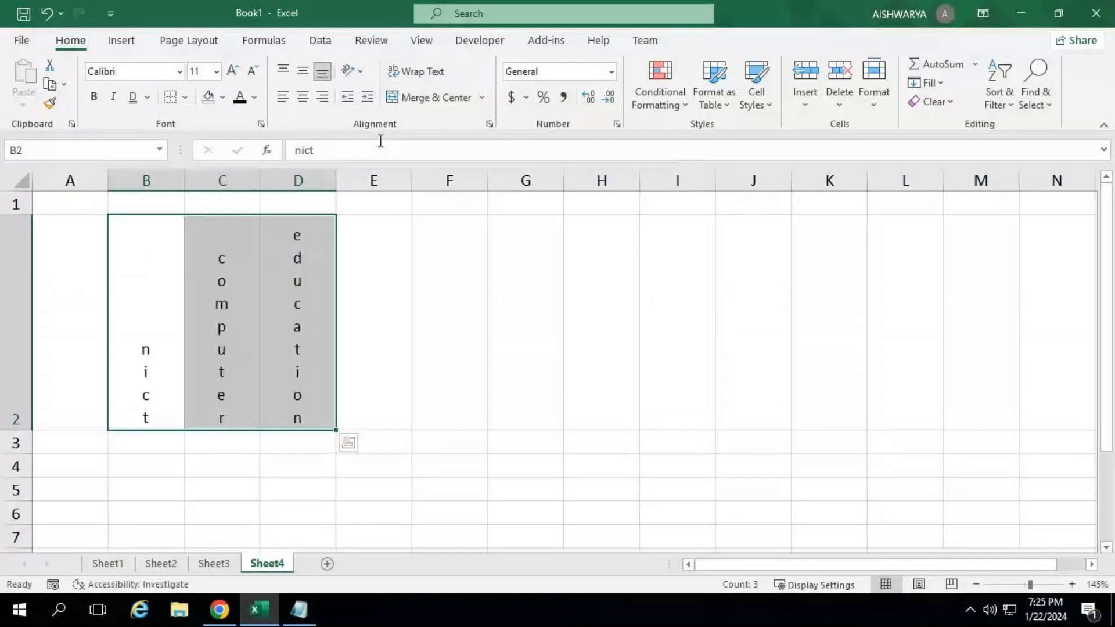
Step: Change the text orientation of cells B2:D2 to Rotate Text Up and then to Rotate Text Down
click(361, 72)
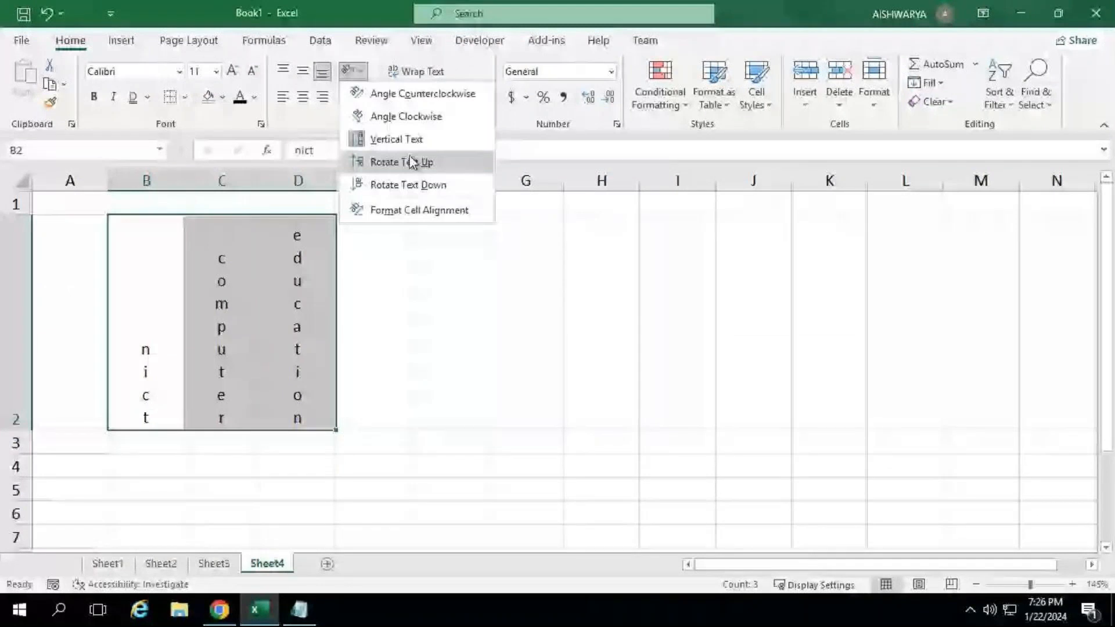
click(410, 162)
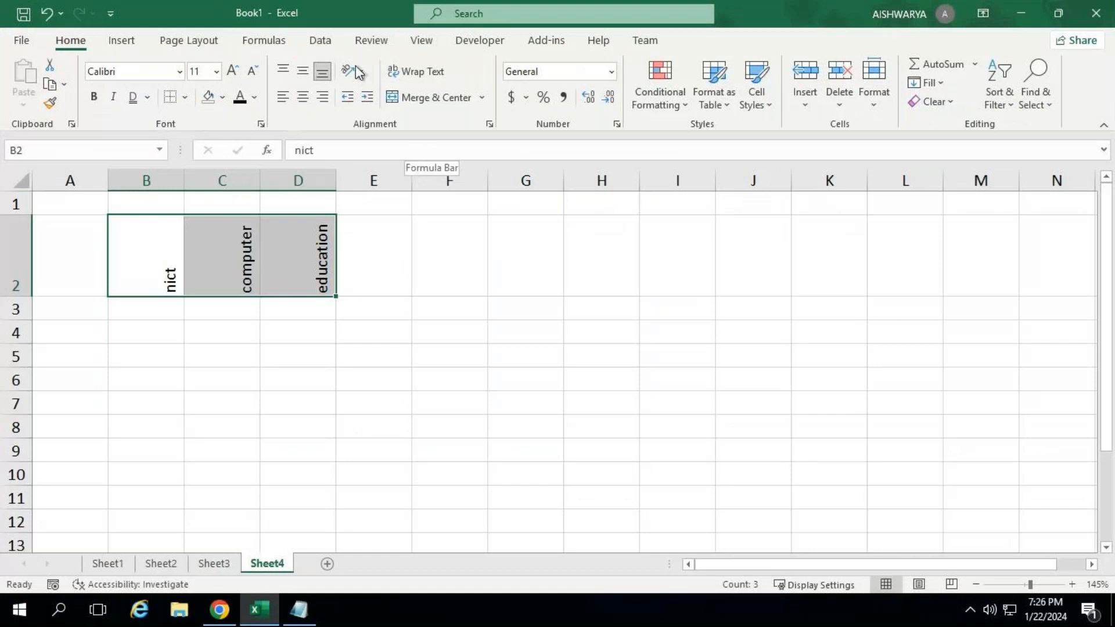
click(360, 72)
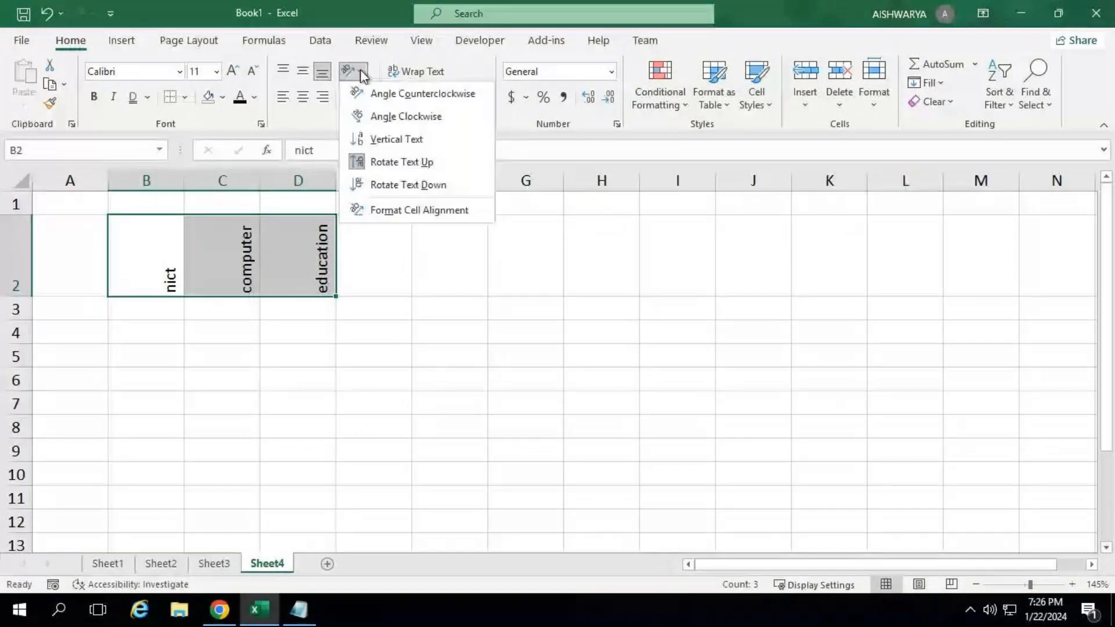
click(399, 186)
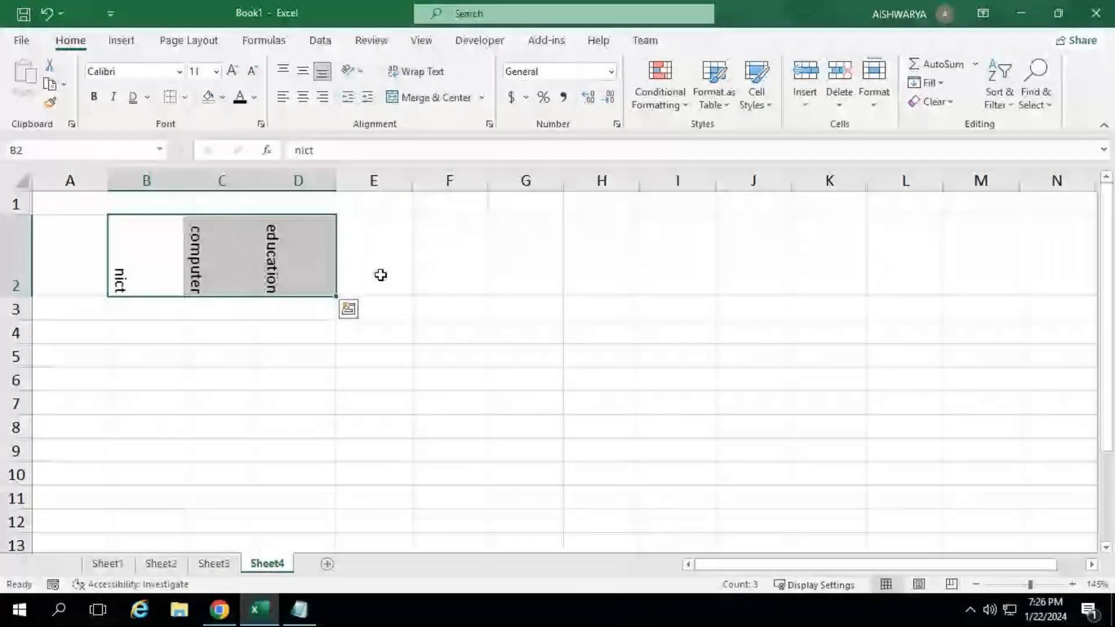
Step: Undo the recent orientation changes on cells B2:D2 to go back to Angle Counterclockwise
click(355, 74)
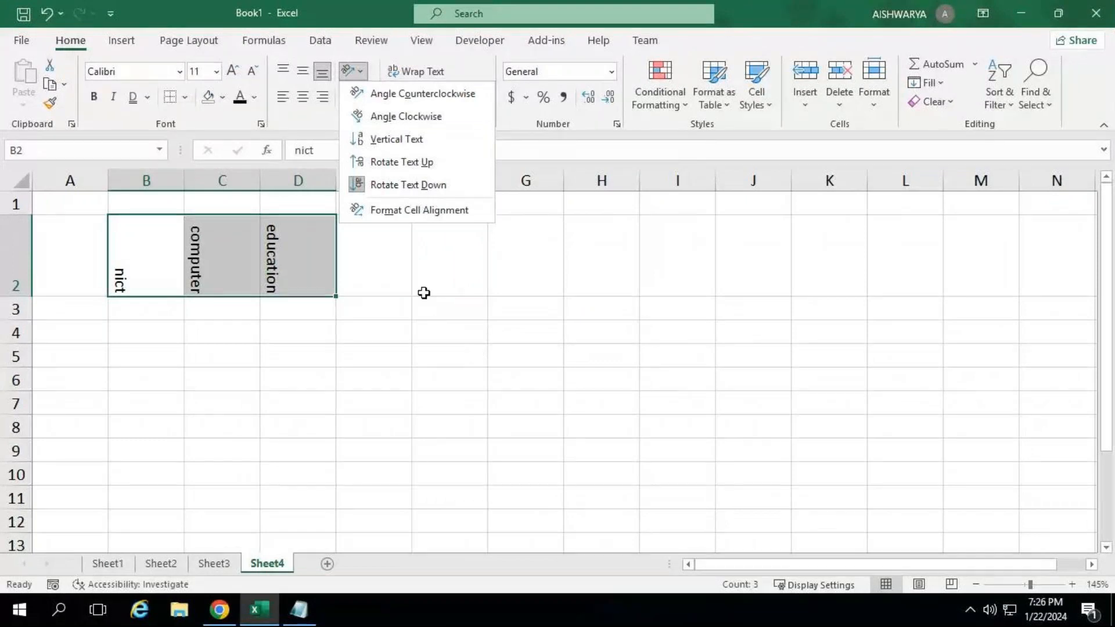
key(Escape)
key(ctrl+z)
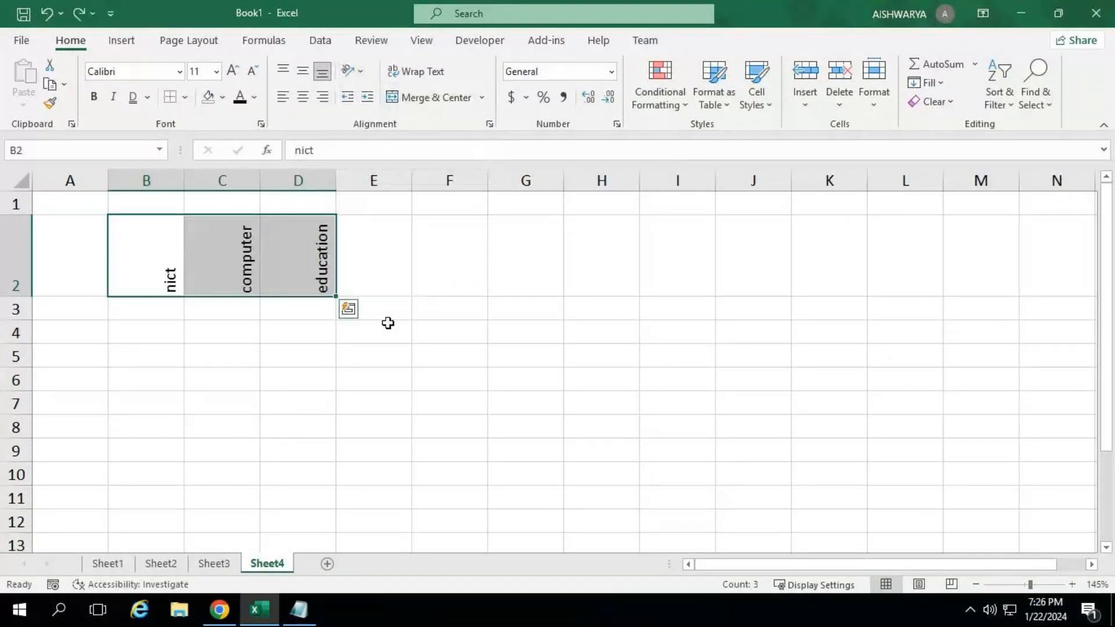
key(ctrl+z)
key(ctrl+y)
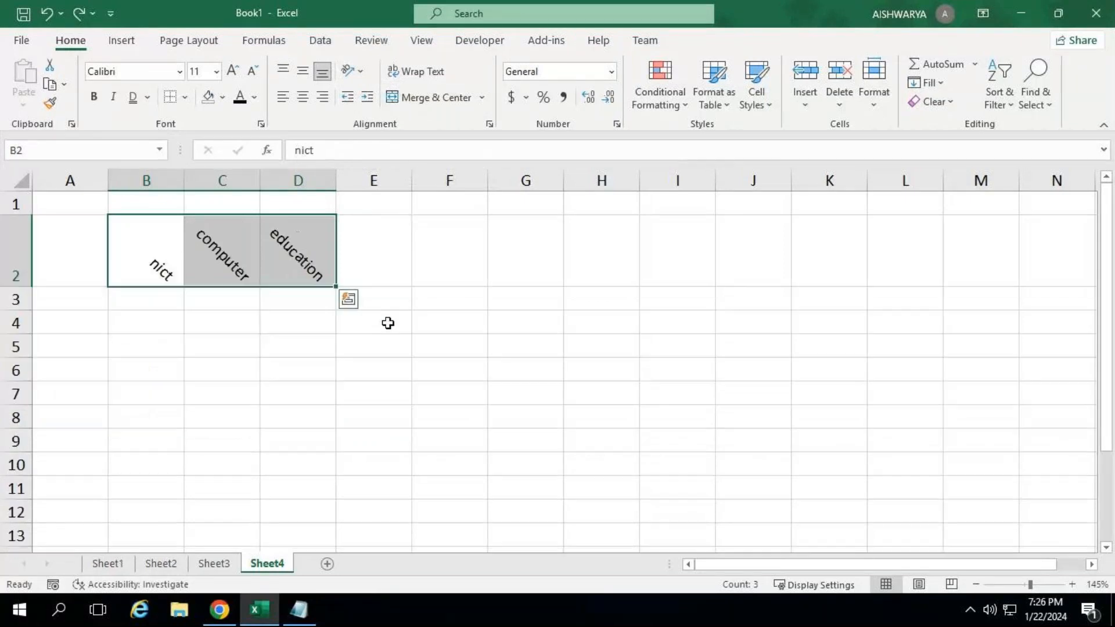
key(ctrl+y)
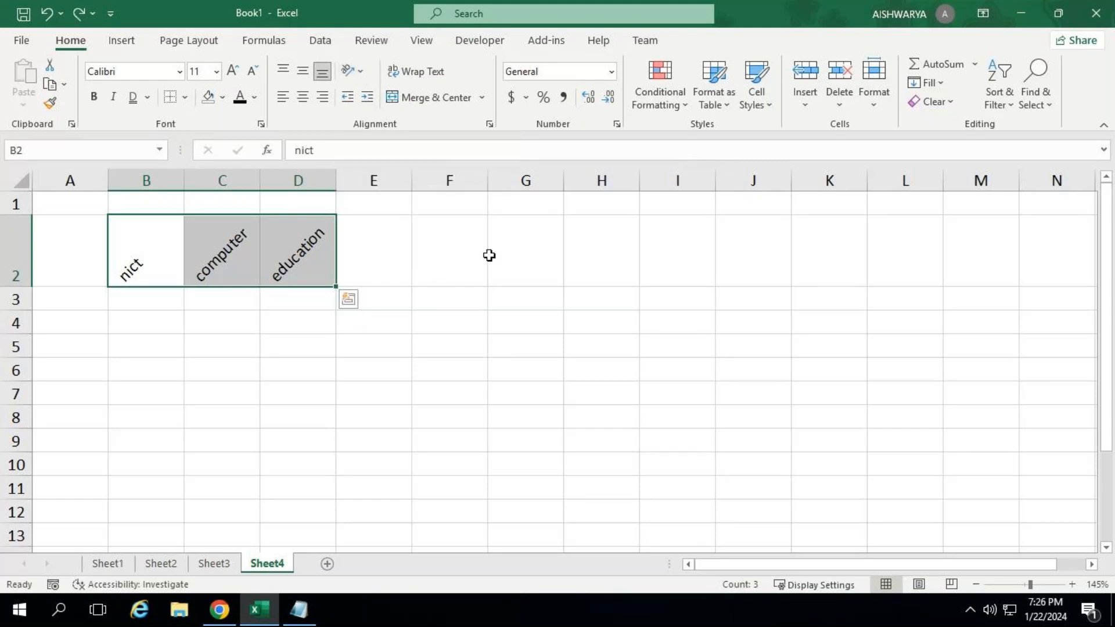
mouse_move(607, 7)
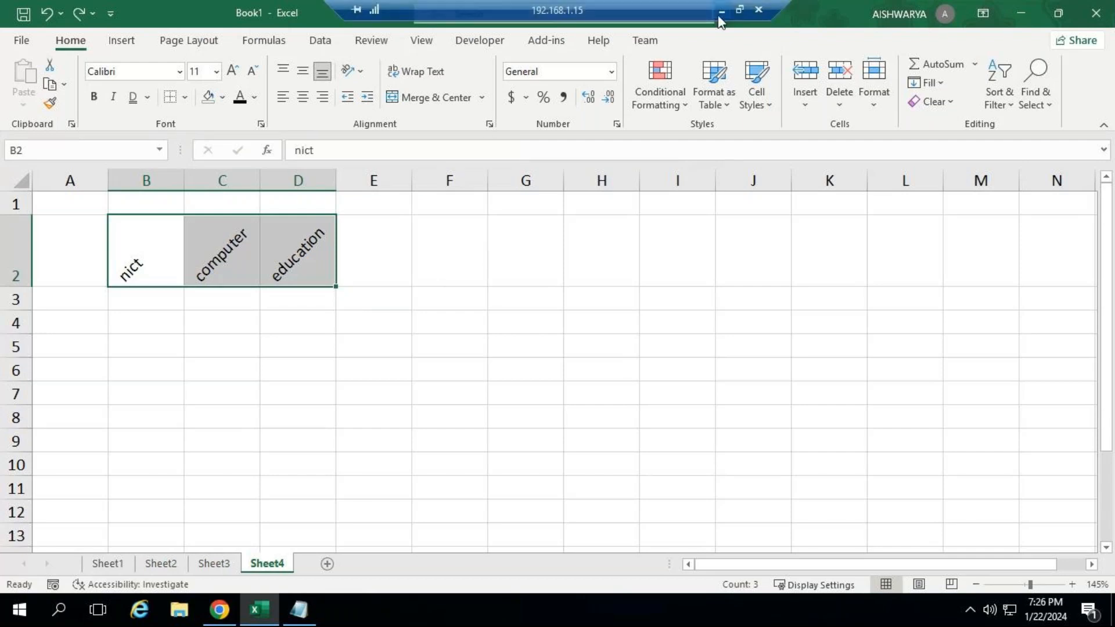
click(721, 12)
click(495, 610)
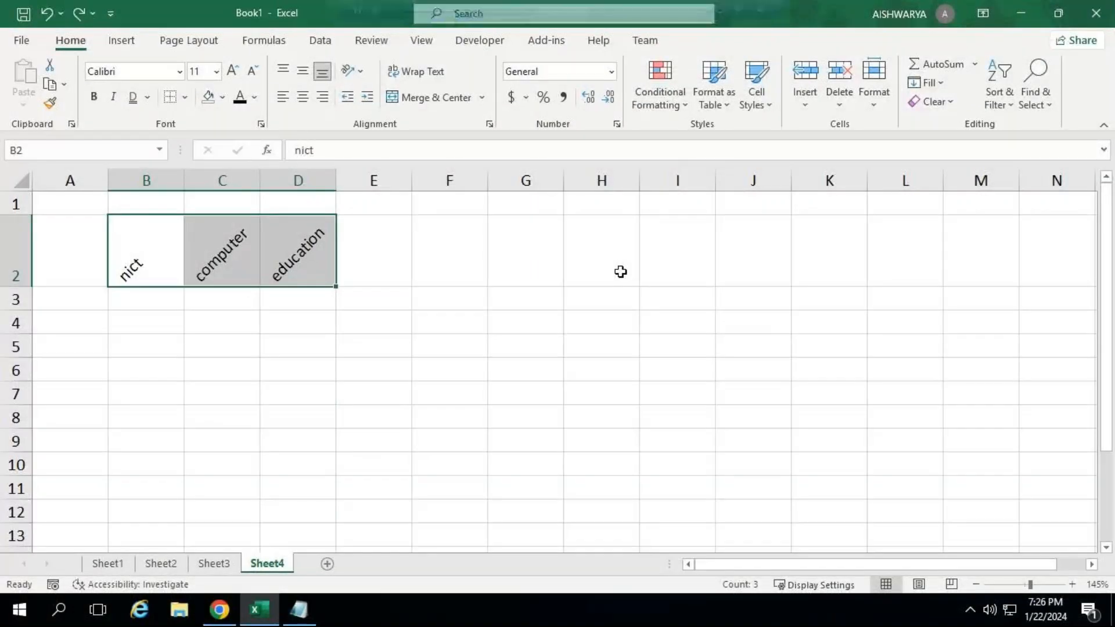
mouse_move(674, 7)
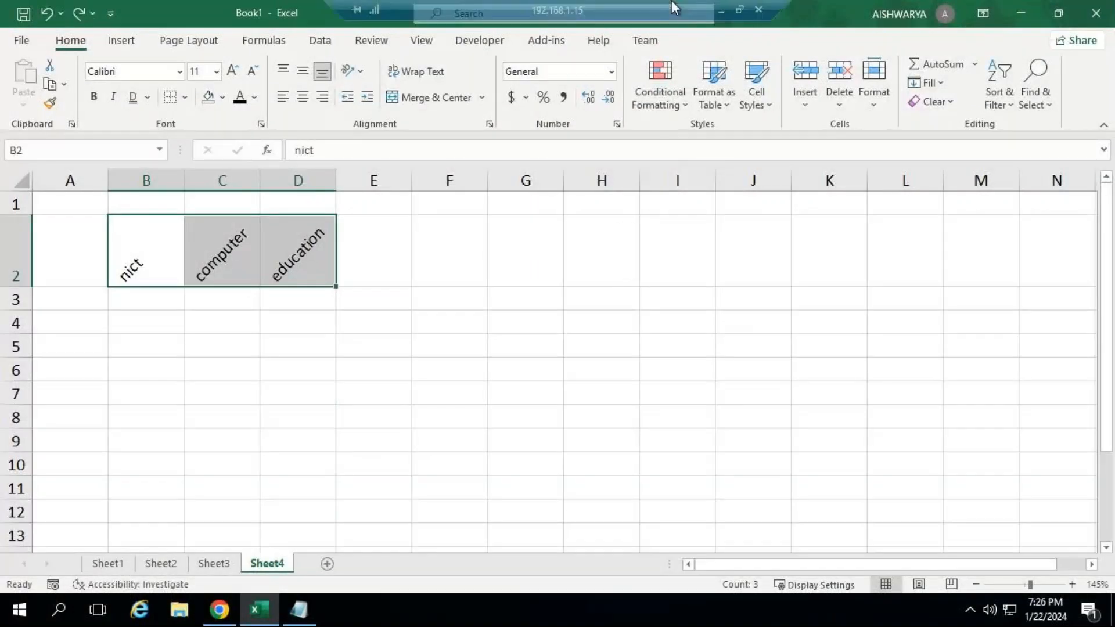
click(721, 11)
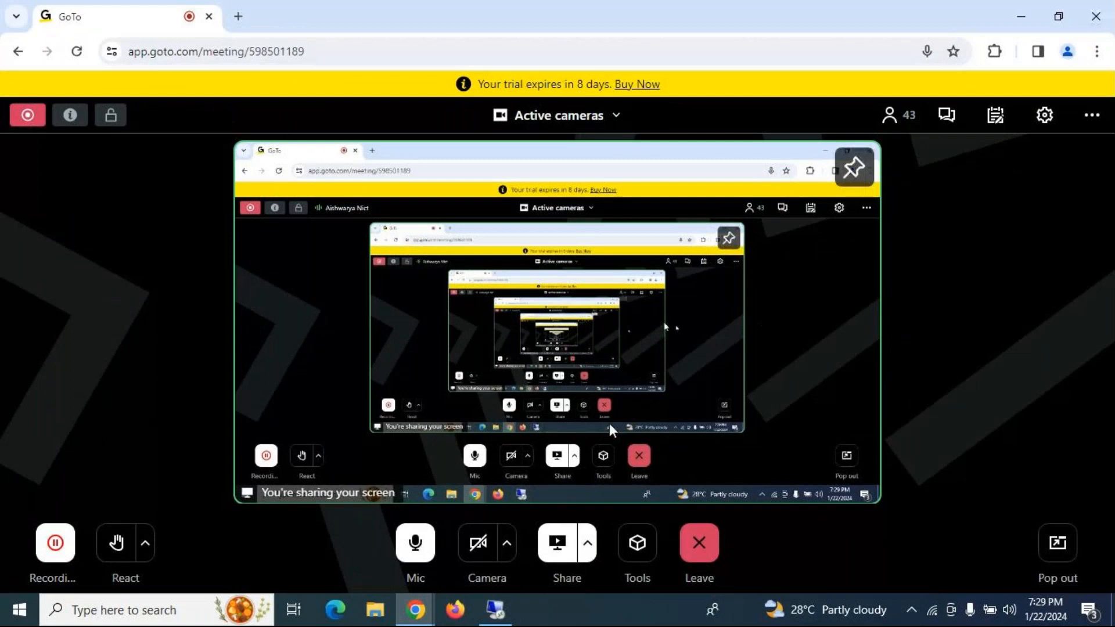
click(494, 611)
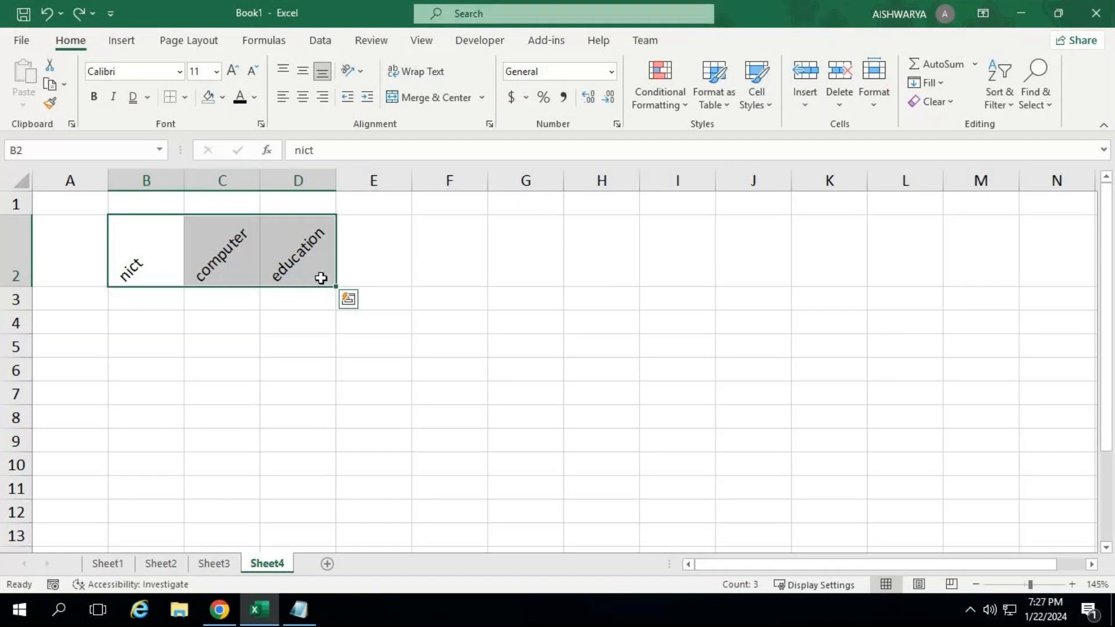
Step: Undo the Angle Counterclockwise orientation on cells B2:D2 and widen column B to about twice its width
click(351, 72)
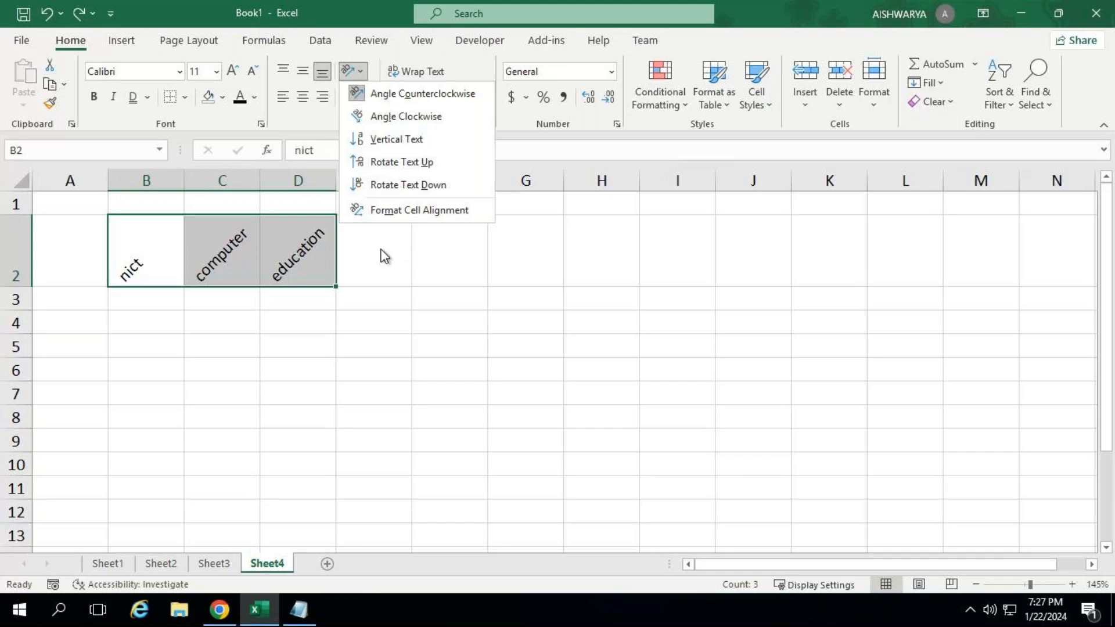
click(169, 252)
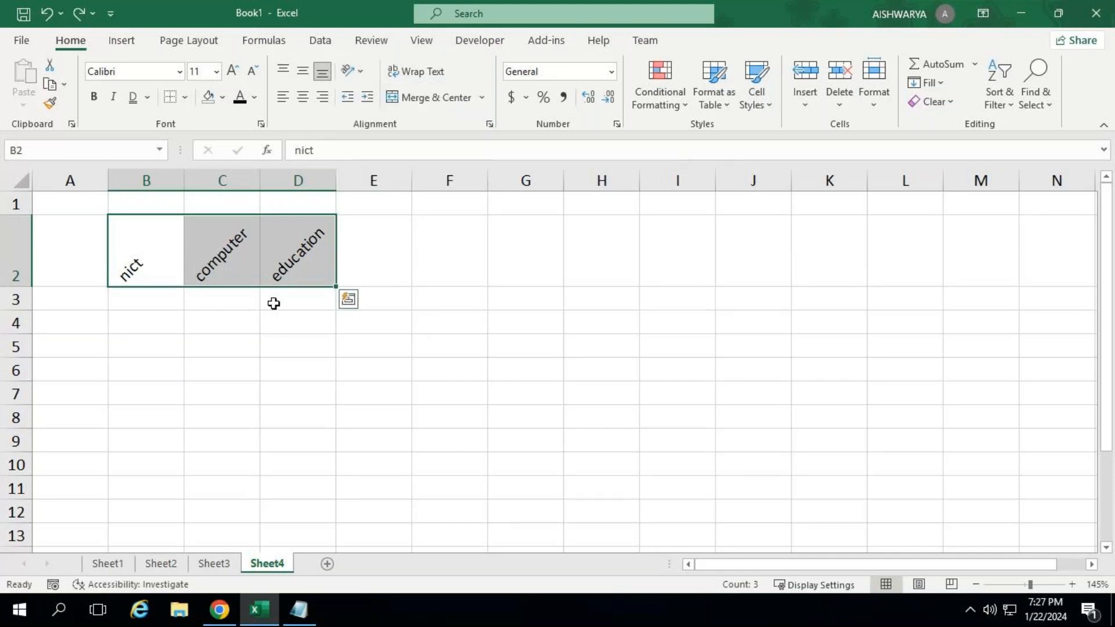
key(ctrl+z)
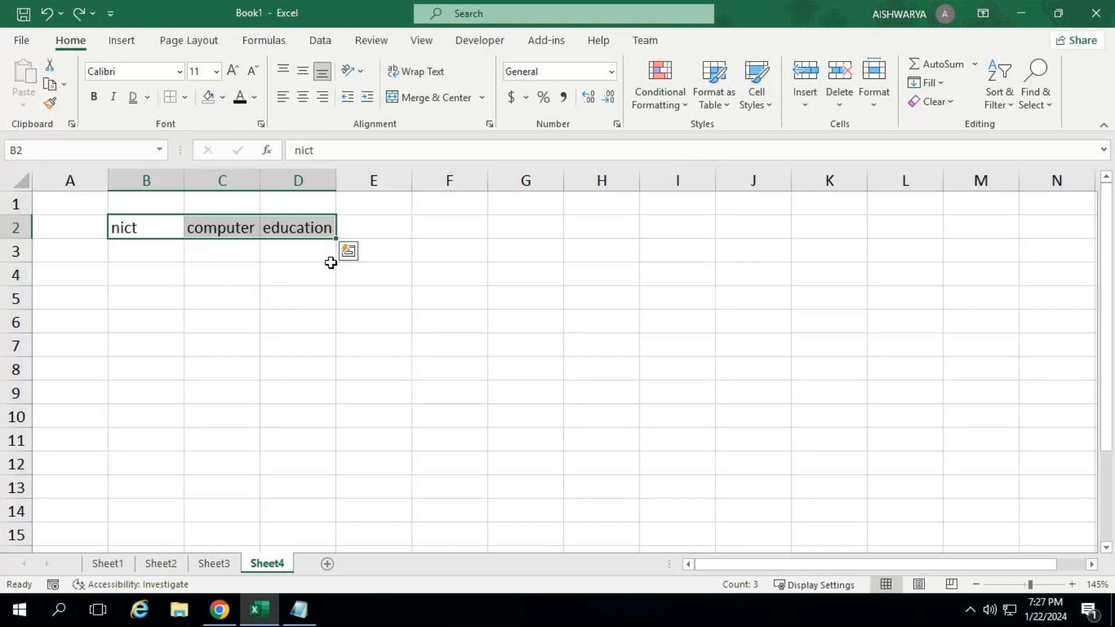
click(174, 224)
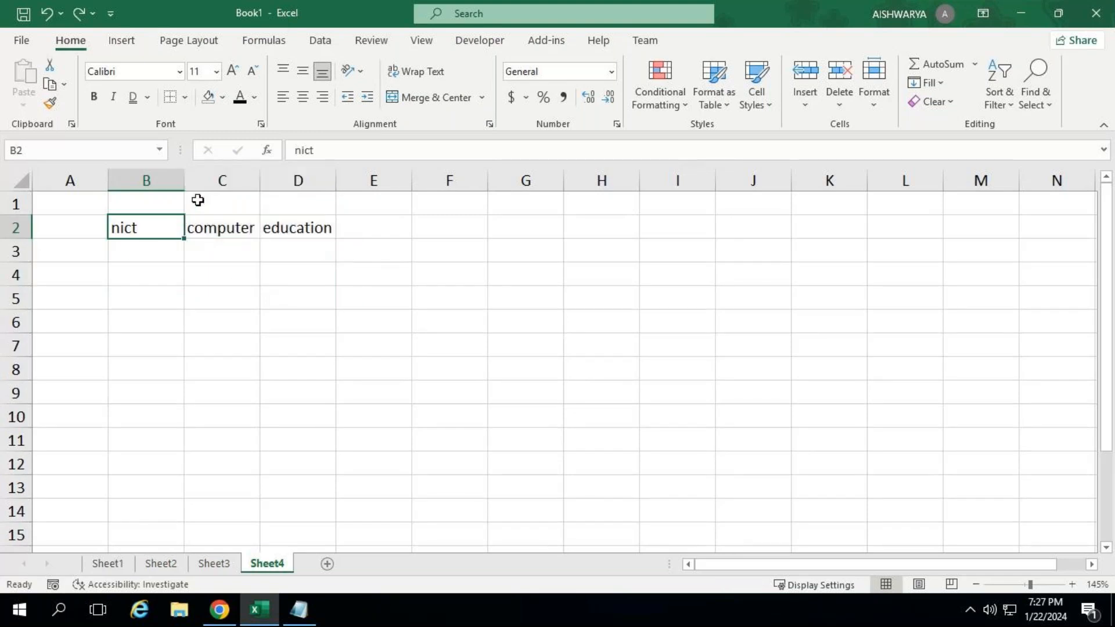
drag(184, 180, 273, 180)
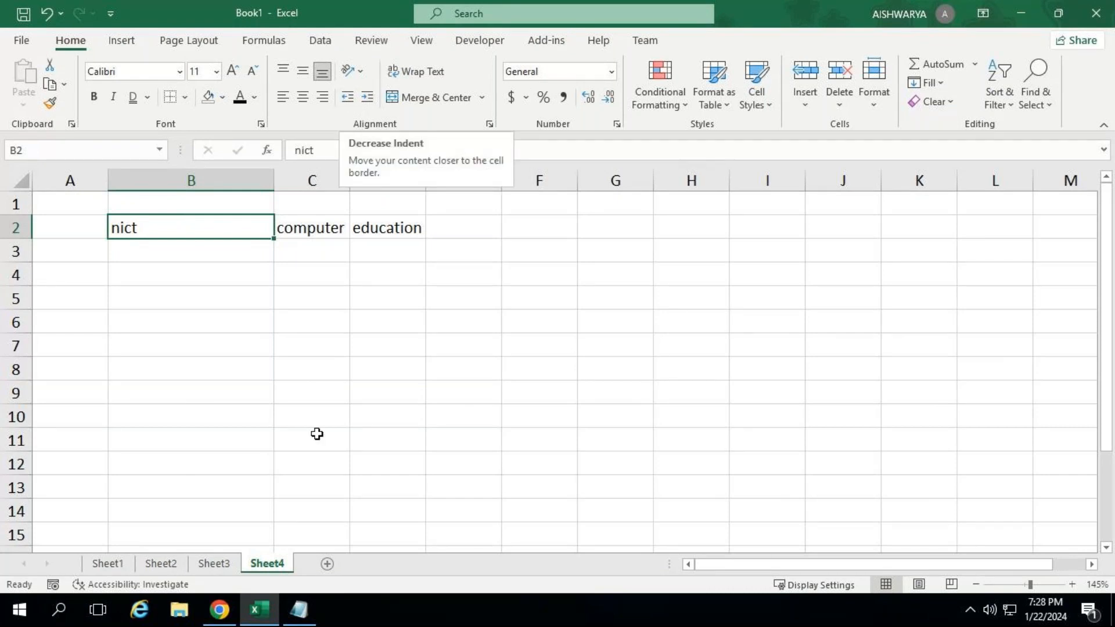
Step: Switch to Notepad and add the lines "Increase indent" and "Decrease indent" below "text orientation"
click(301, 610)
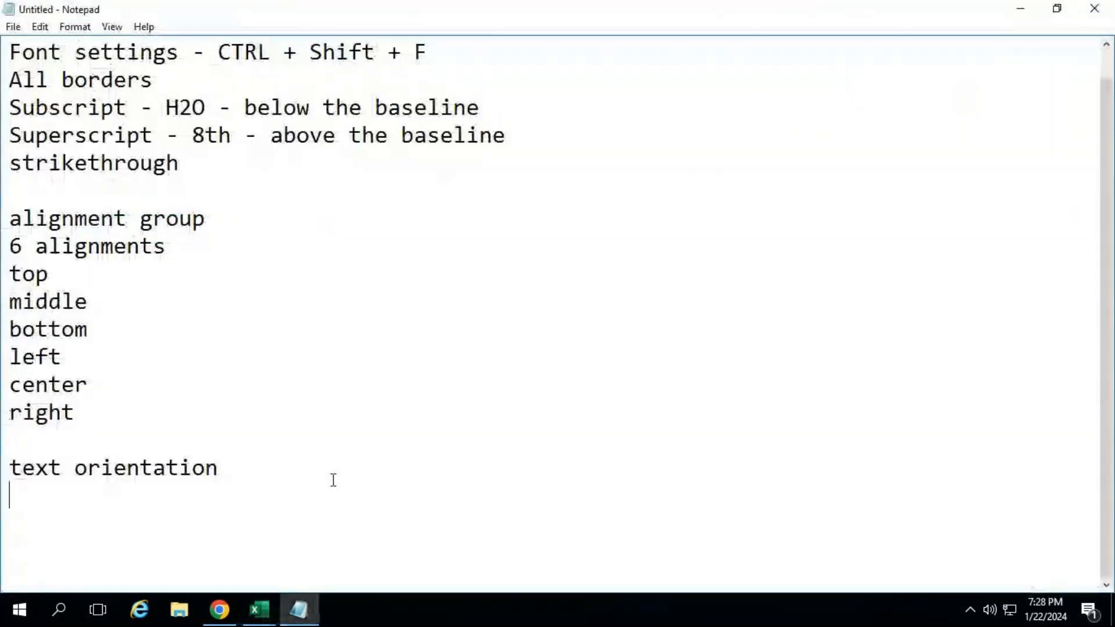
text(in)
key(BackSpace)
key(BackSpace)
text(Incrrease)
key(BackSpace)
key(BackSpace)
key(BackSpace)
key(BackSpace)
key(BackSpace)
text(ease indent)
key(Return)
text(De)
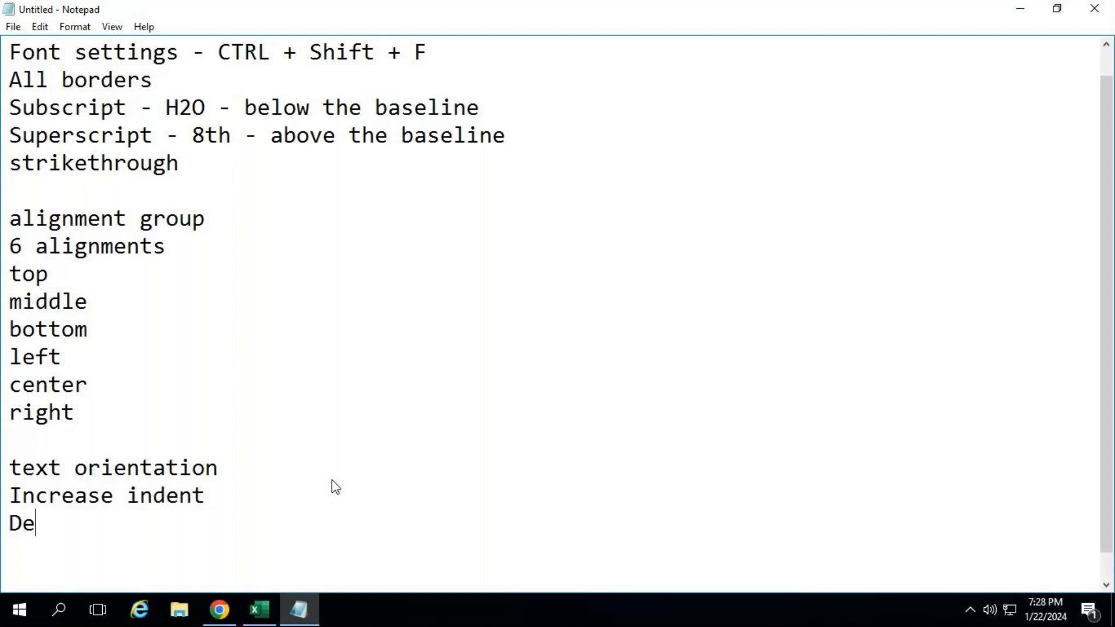
text(crease )
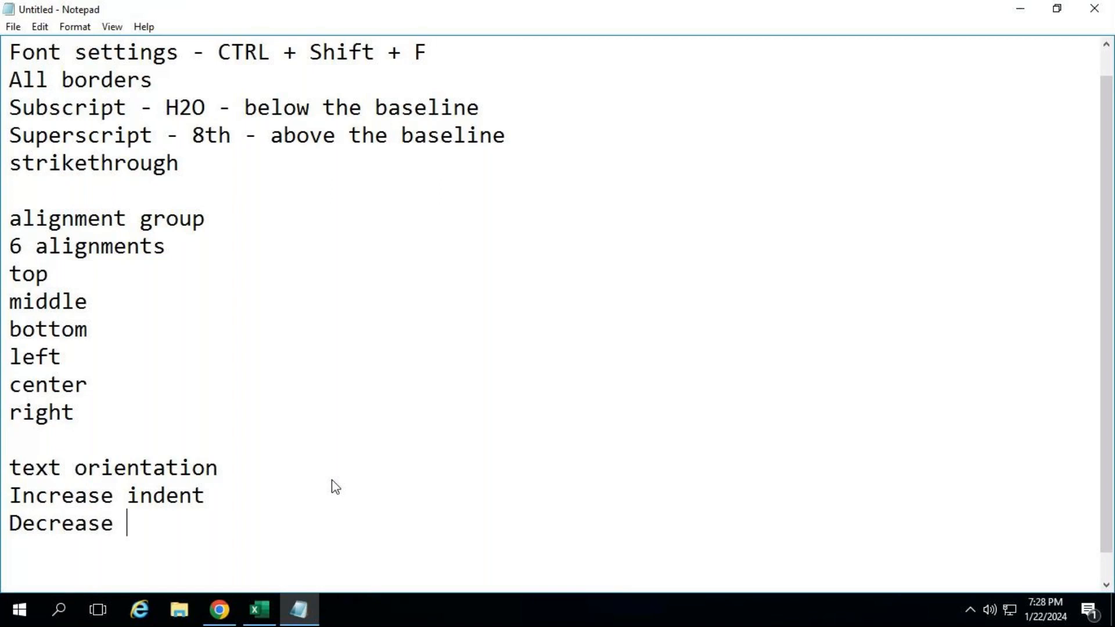
text(indent)
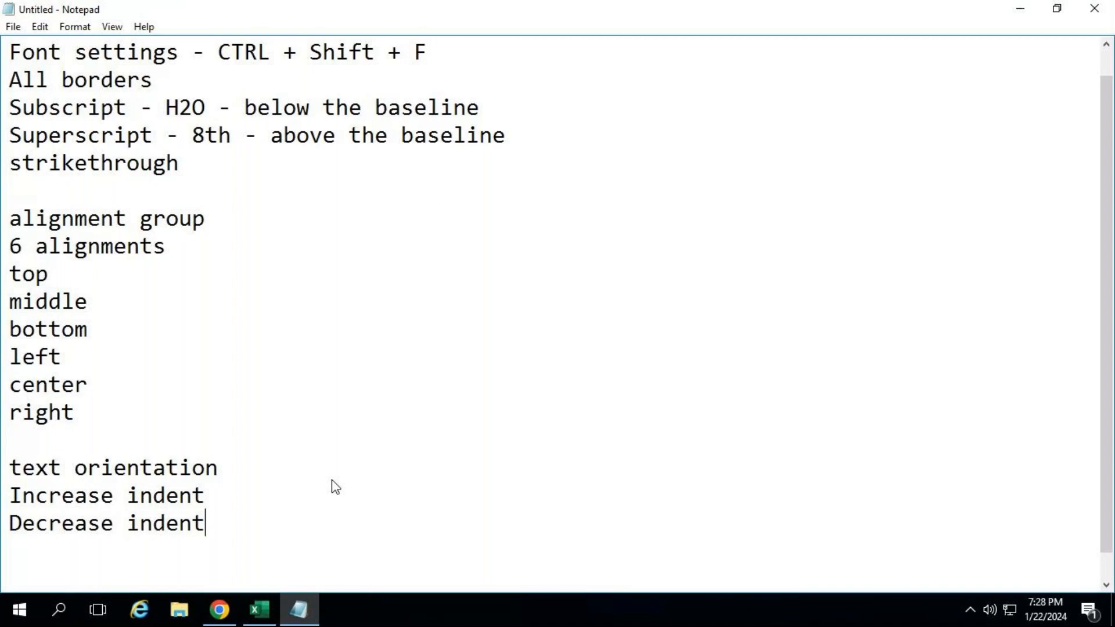
Step: Append "(space" to the "Increase indent" line in the notes
key(Up)
key(BackSpace)
text((spa)
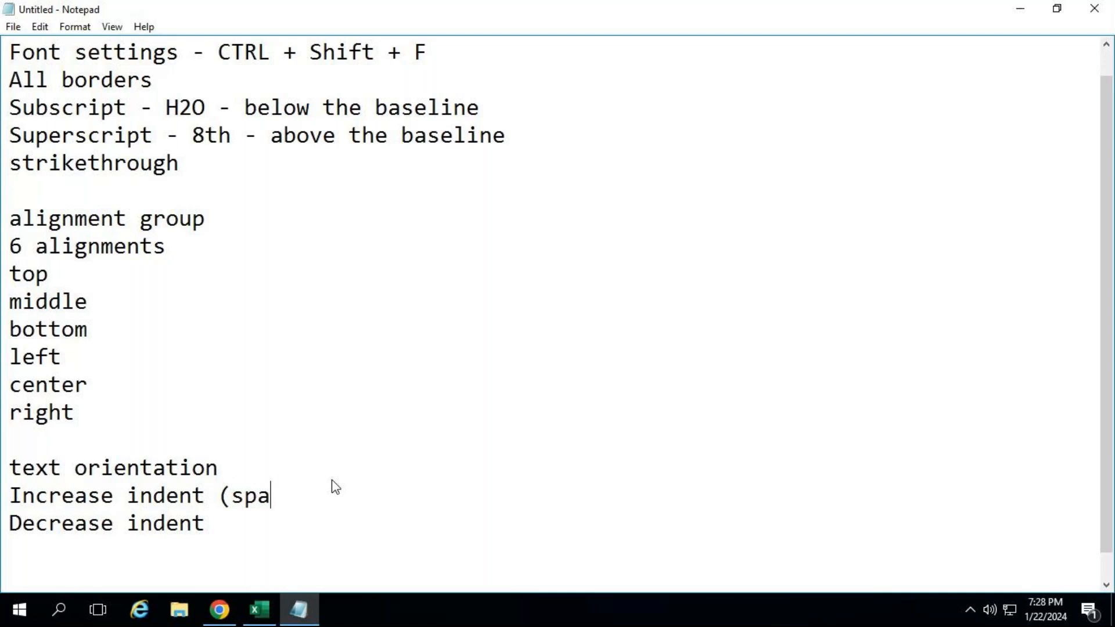
text(ce)
Step: Switch back to Excel and increase the indent of cell B2 repeatedly, moving "nict" away from the cell's left border
click(258, 611)
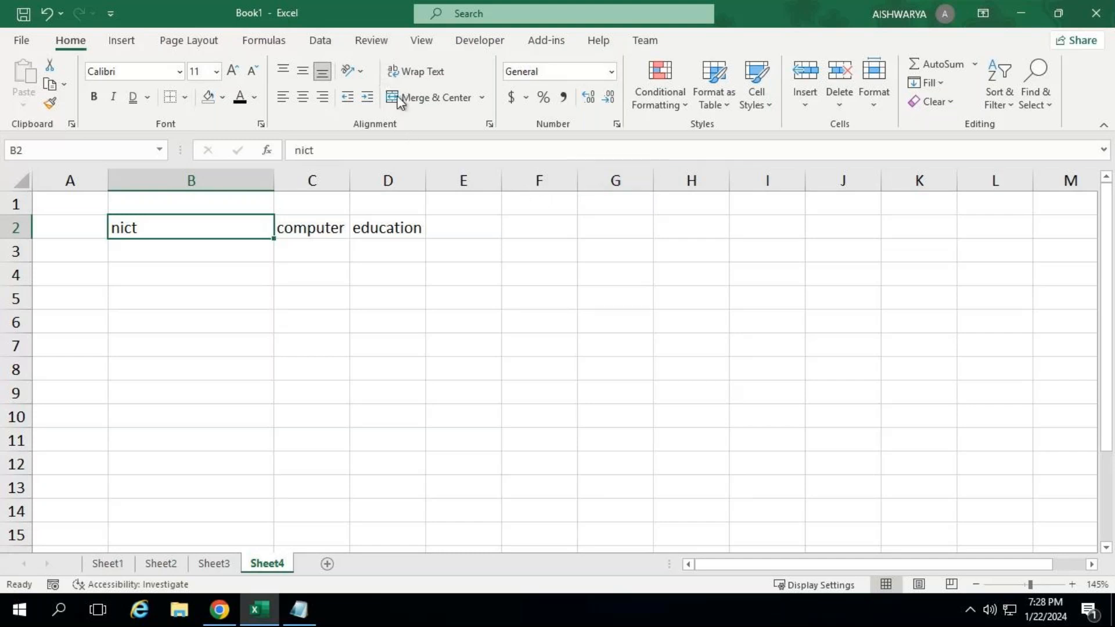
click(368, 99)
click(368, 99)
click(367, 99)
click(367, 99)
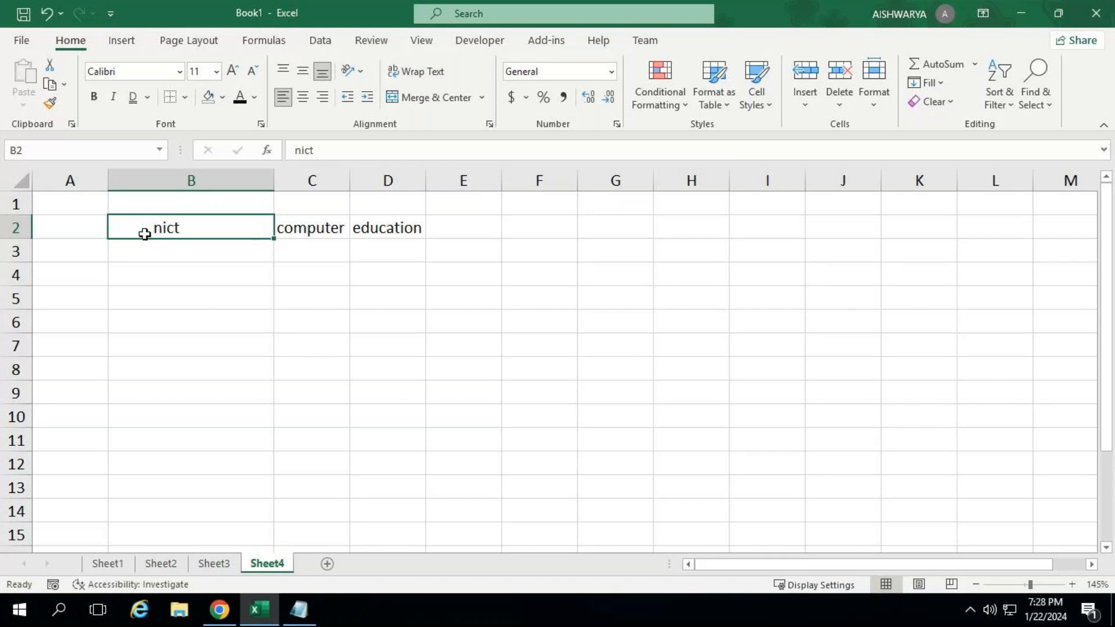
click(368, 99)
click(368, 100)
click(368, 99)
click(367, 100)
click(367, 102)
click(367, 101)
click(367, 101)
click(367, 101)
click(368, 102)
click(365, 98)
Step: Decrease the indent of cell B2 until "nict" is back at the cell's left border, keeping B2 selected
click(352, 97)
click(352, 96)
click(352, 96)
click(352, 96)
click(352, 96)
click(352, 95)
click(350, 97)
click(350, 97)
click(351, 96)
click(350, 97)
click(350, 97)
click(350, 98)
click(349, 98)
click(195, 325)
click(215, 228)
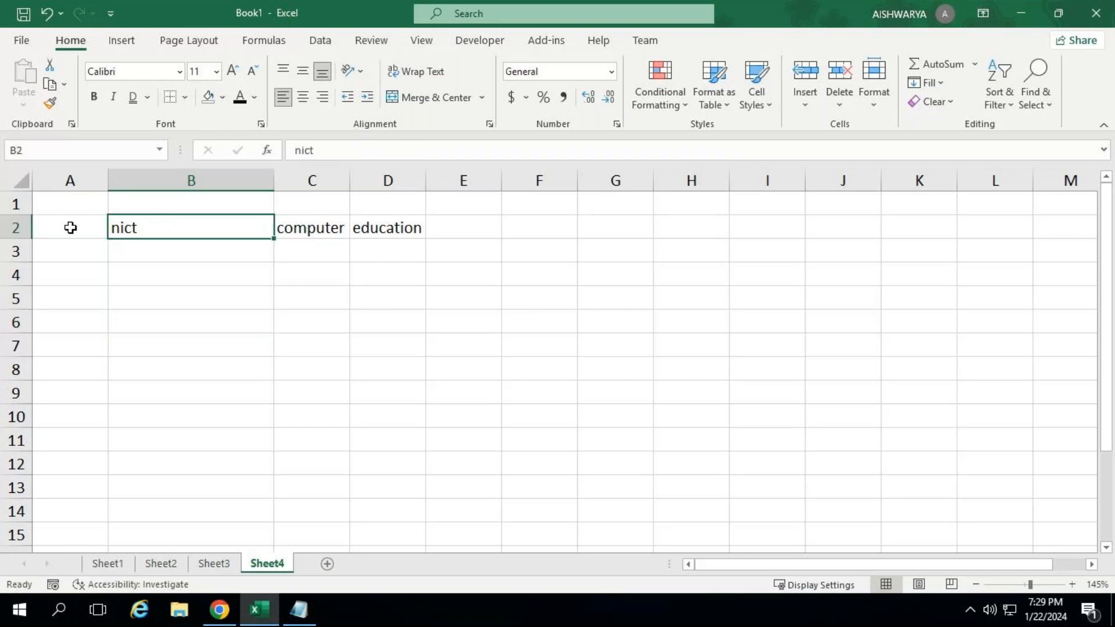
Step: Increase the indent of cell B2 again by about ten levels
click(370, 99)
click(370, 99)
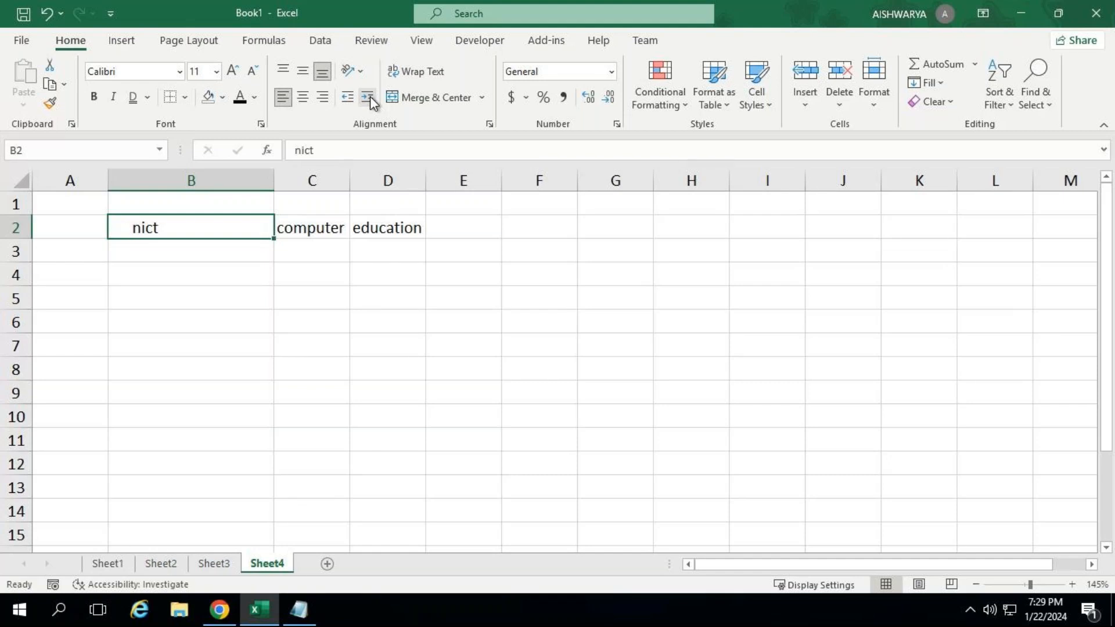
click(370, 98)
click(371, 99)
click(371, 99)
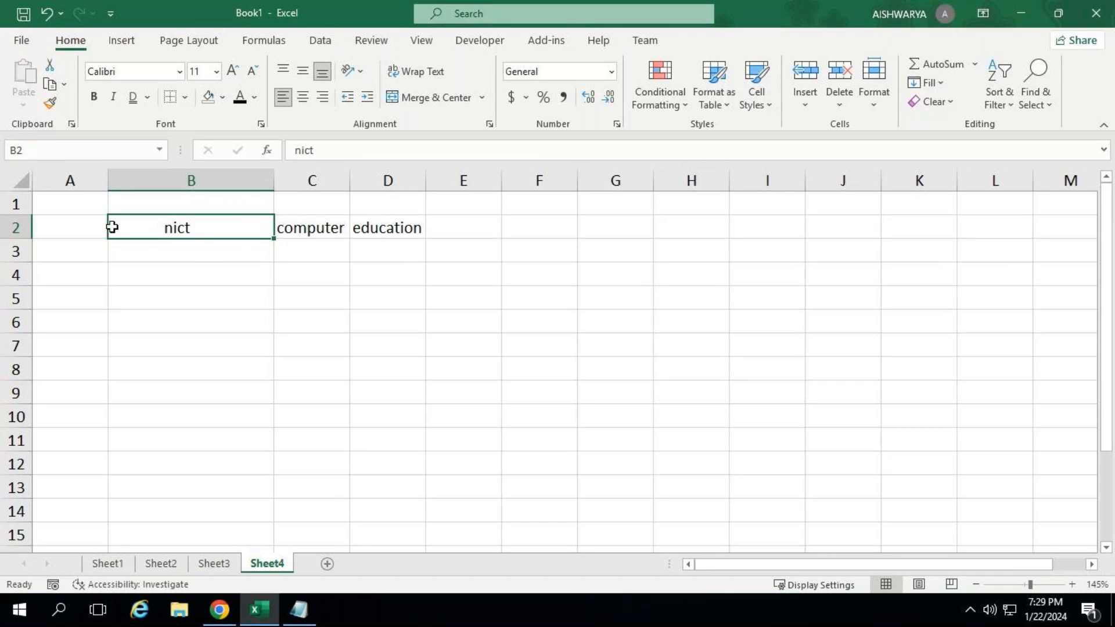
click(368, 98)
click(367, 98)
click(368, 97)
click(367, 97)
click(367, 97)
Step: Decrease the indent of cell B2 back to none and dismiss the antivirus advertisement
click(348, 99)
click(347, 98)
click(347, 98)
click(347, 99)
click(347, 96)
click(346, 96)
click(347, 97)
click(346, 97)
click(347, 97)
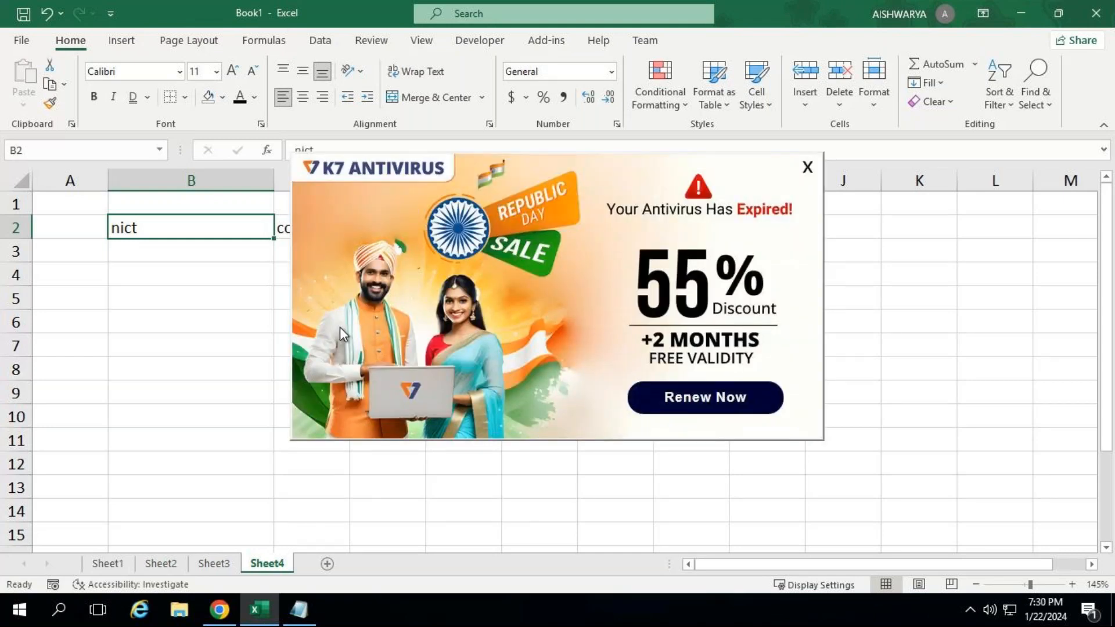
click(810, 168)
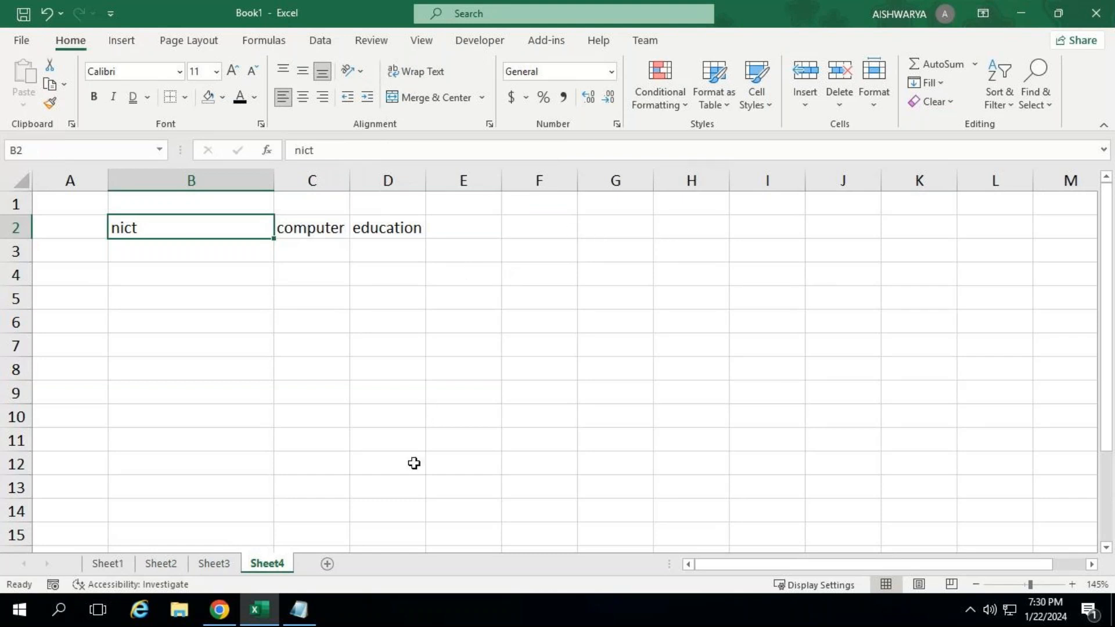
Step: Add a new worksheet after Sheet4, and go to Sheet2 with the names and scores table
click(328, 565)
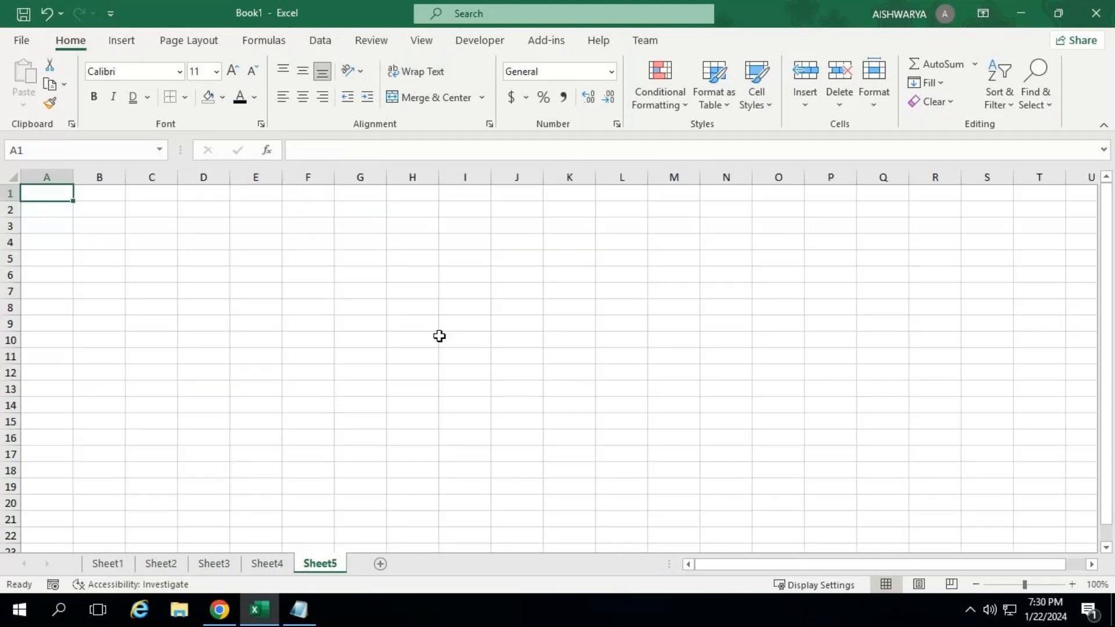
ctrl+scroll(301, 342, up, 5)
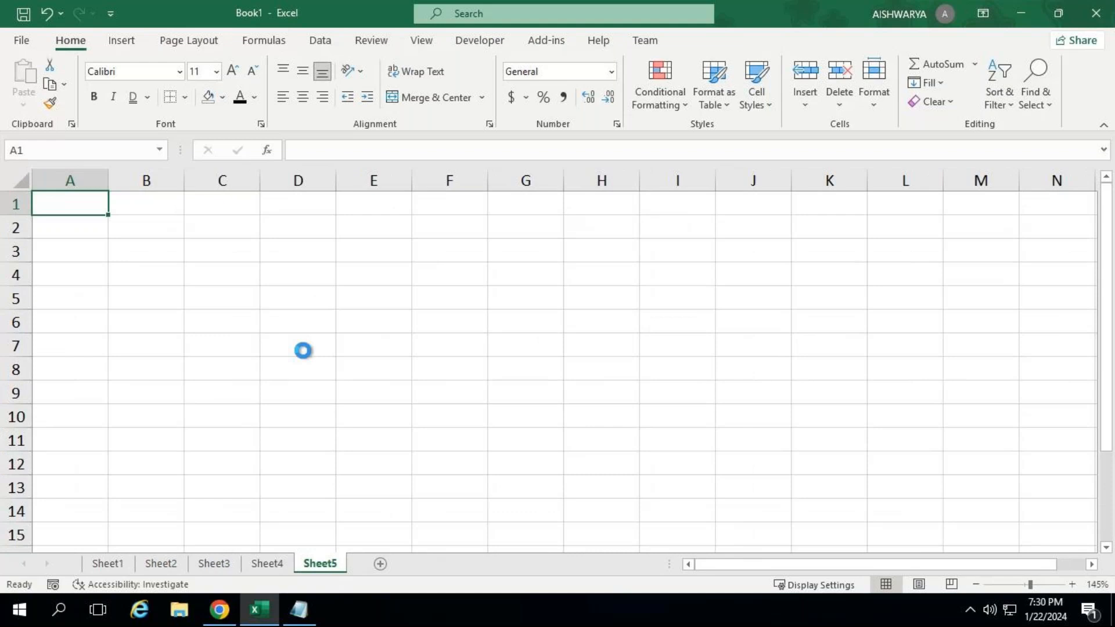
click(263, 246)
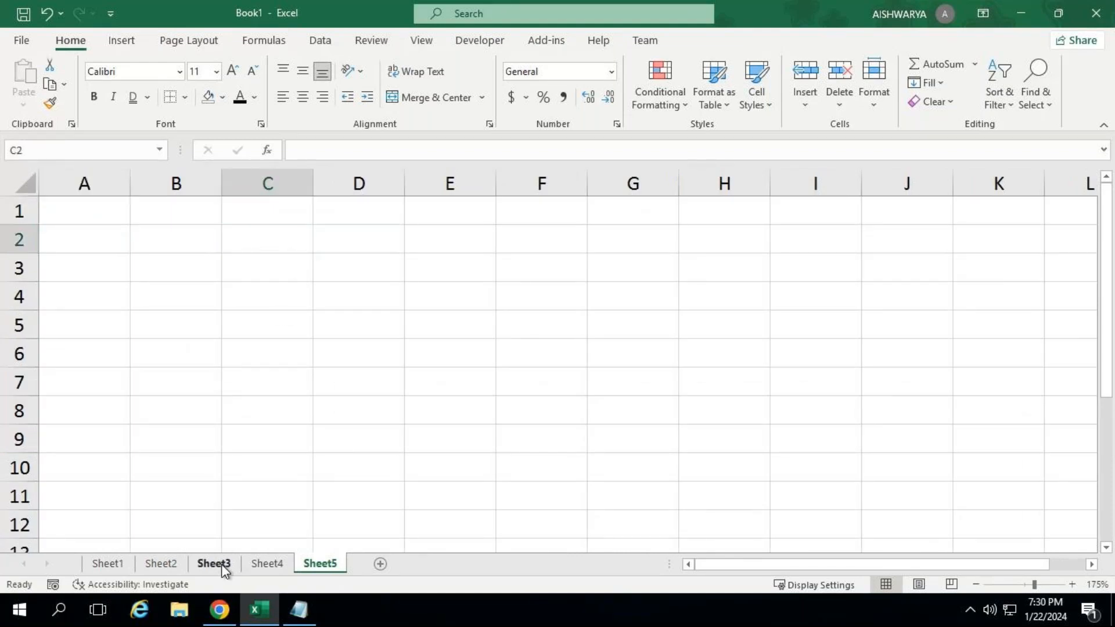
click(220, 563)
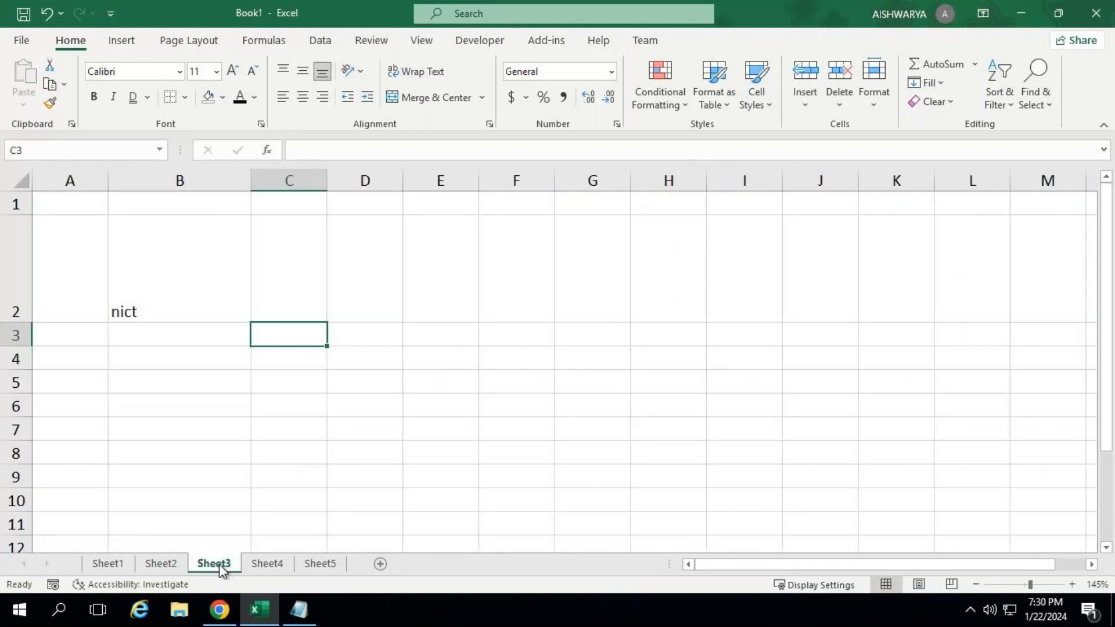
click(163, 566)
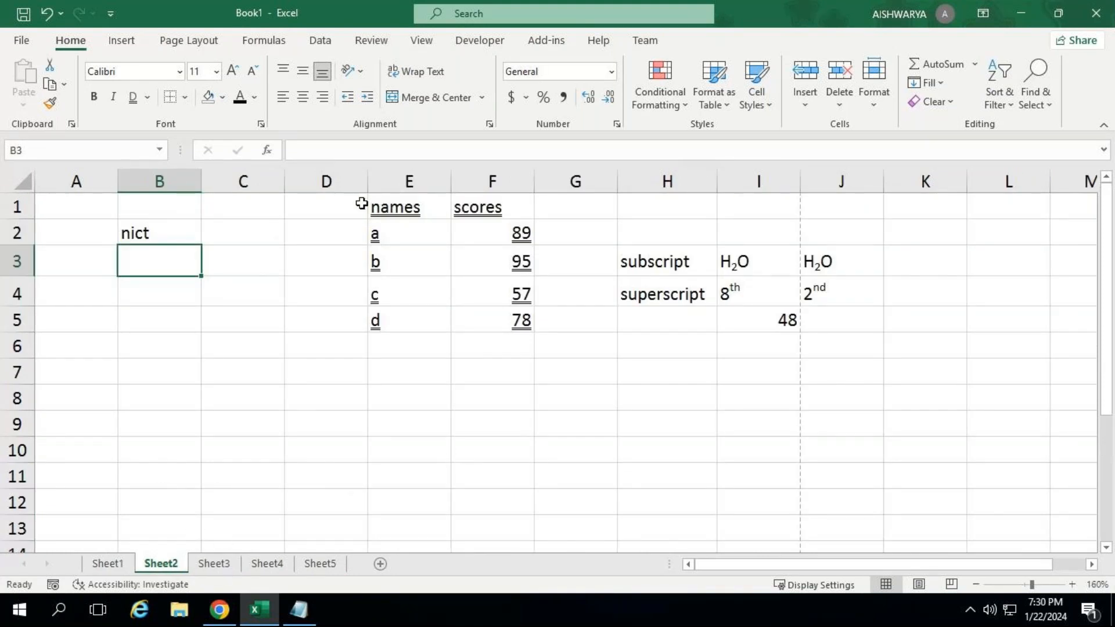
Step: Apply all borders to the range D1:G6 around the names and scores table
drag(364, 204, 561, 352)
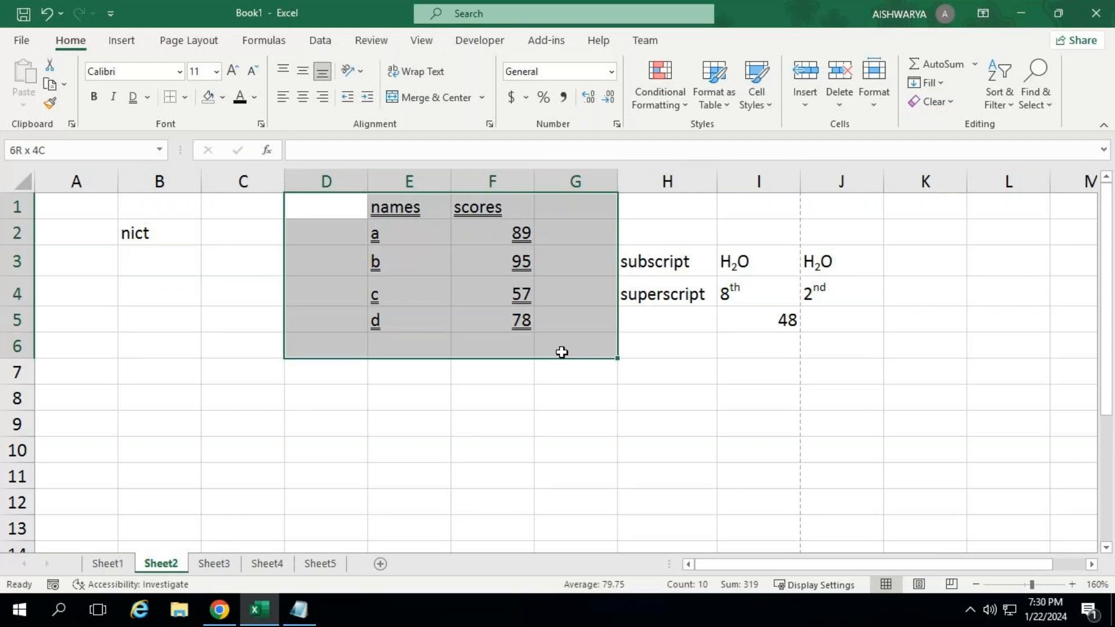
click(186, 99)
click(221, 265)
click(187, 353)
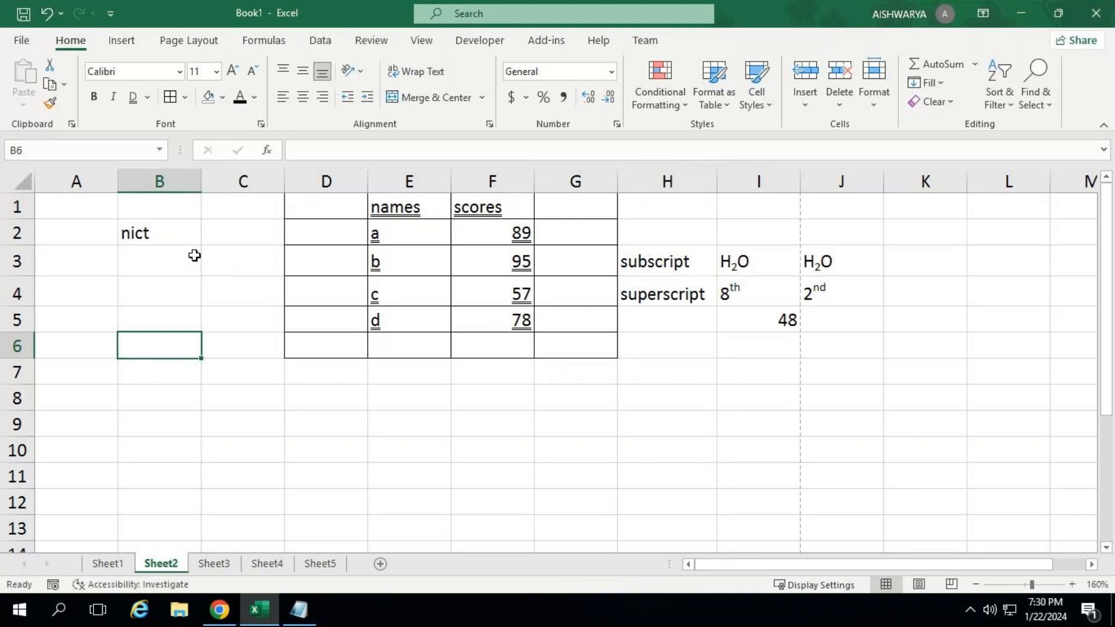
Step: Fill cell B2, containing "nict", with orange
click(174, 238)
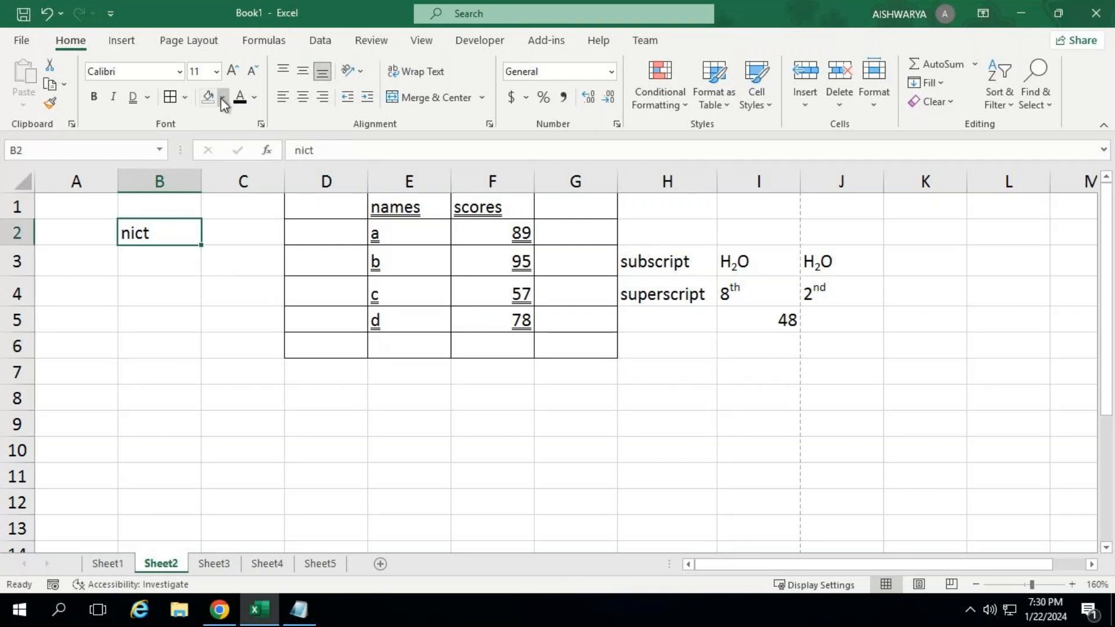
click(221, 97)
click(278, 139)
click(207, 354)
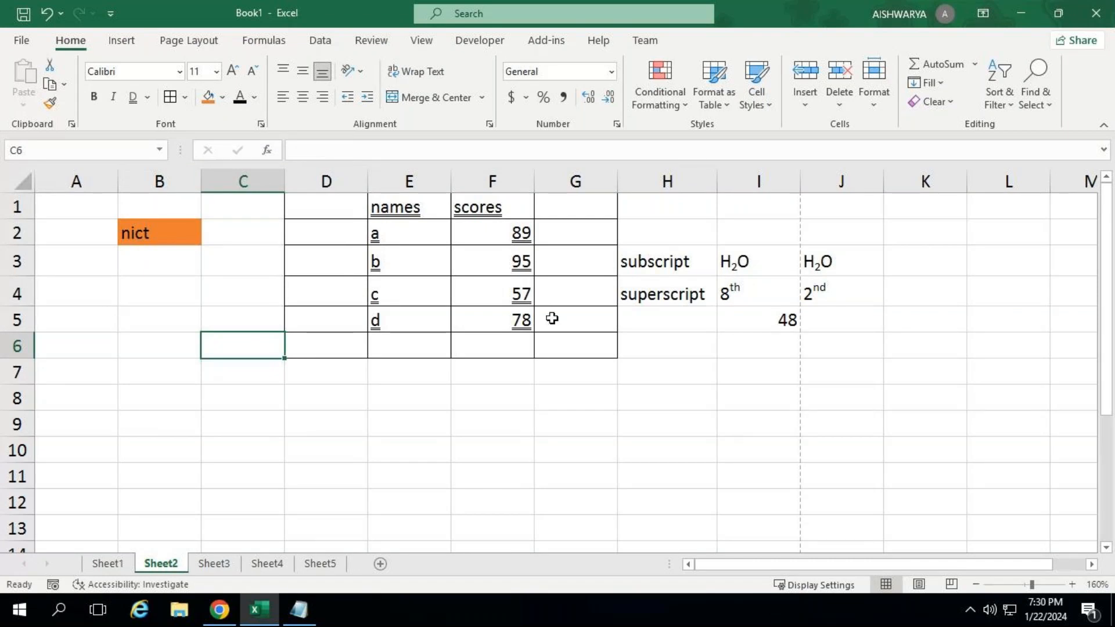
Step: Go through Sheet3 to Sheet4 and increase the indent of "nict" in cell B2
click(209, 563)
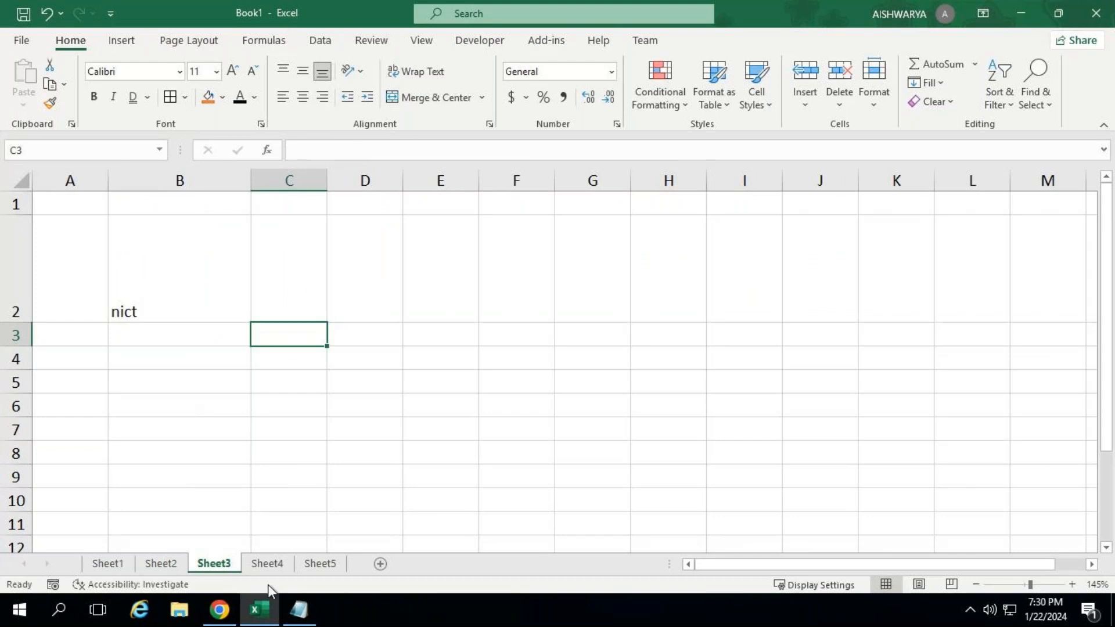
click(264, 562)
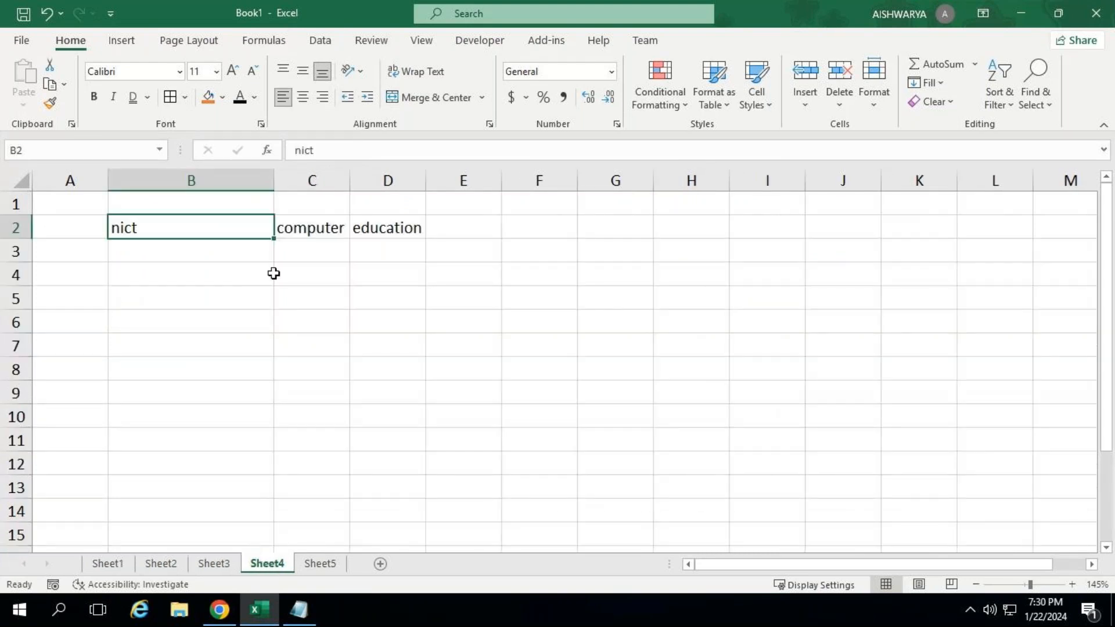
click(364, 100)
Step: Label Sheet4 by entering "indent" in cell A1
click(330, 566)
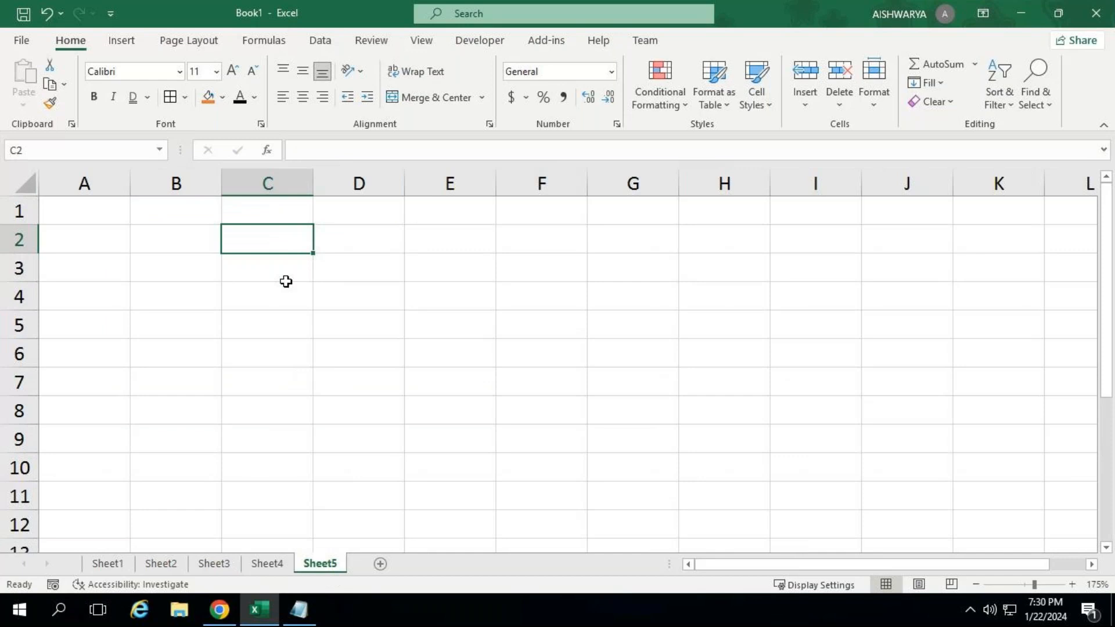
click(265, 571)
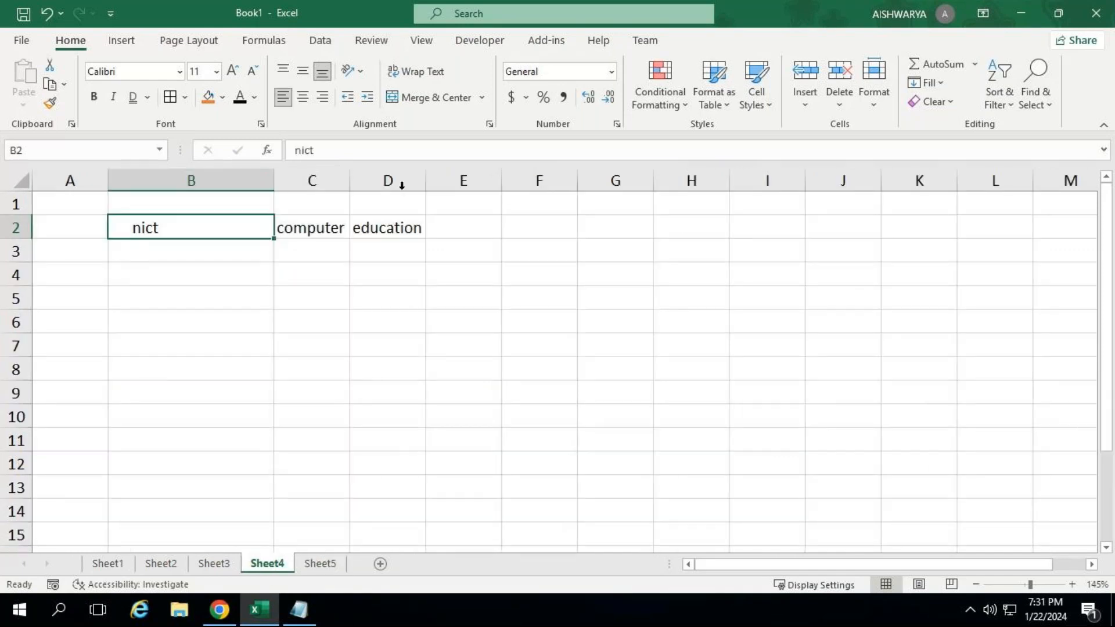
key(ctrl+Home)
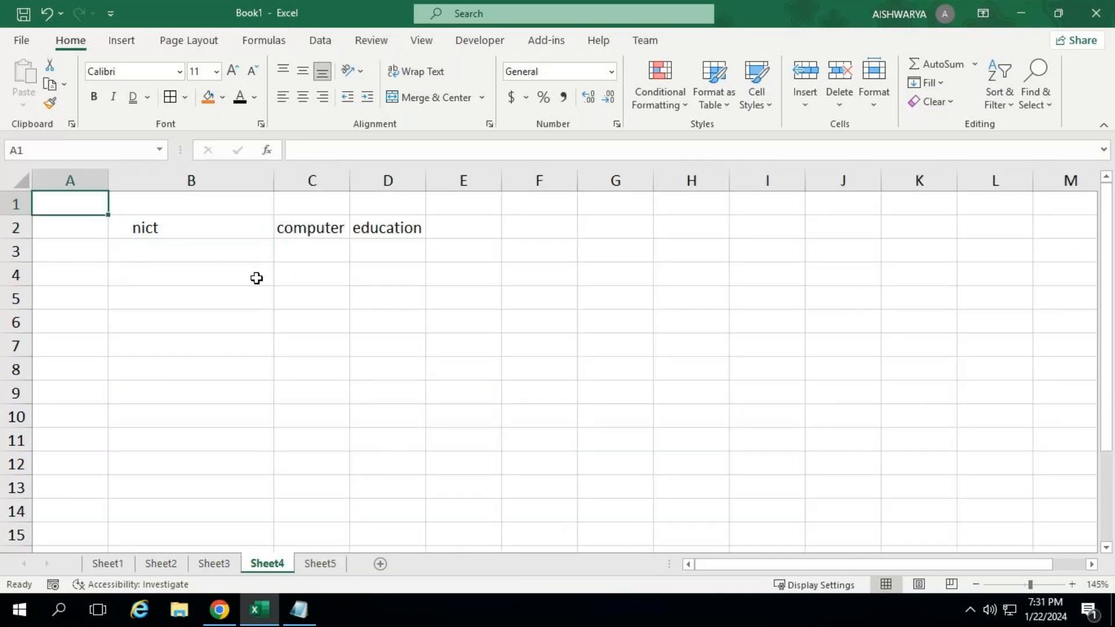
text(indent)
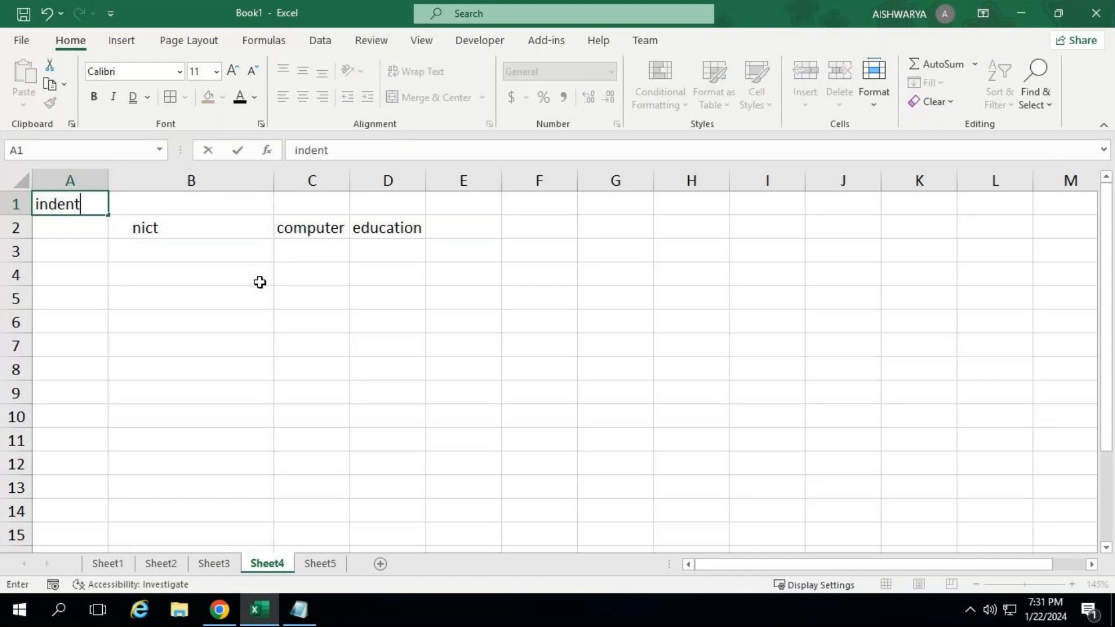
key(Return)
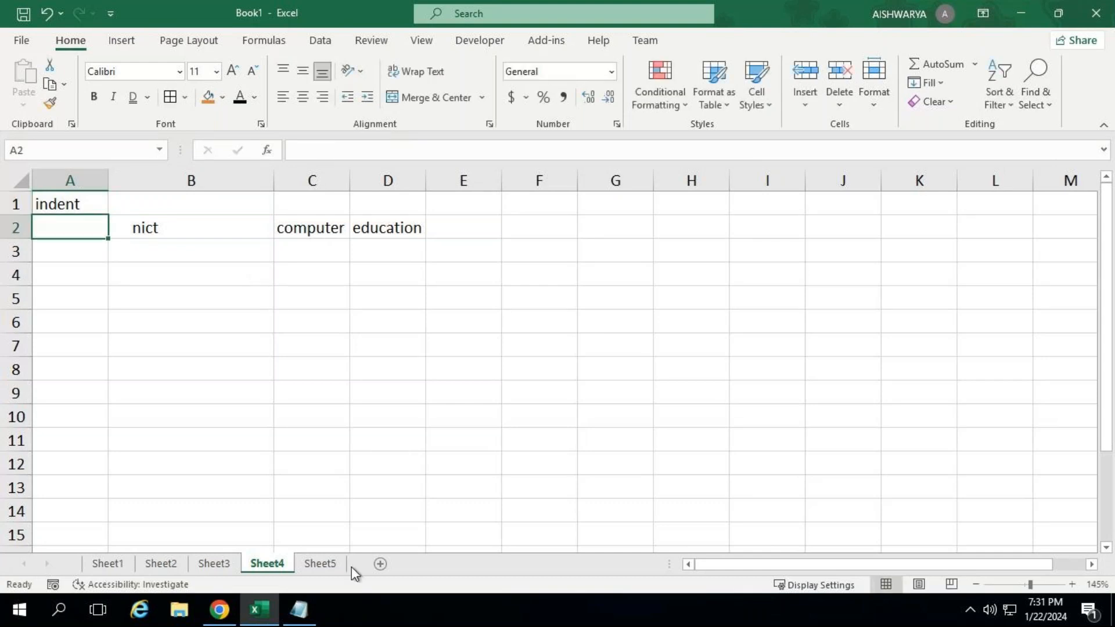
Step: Enter the heading "wrap text" in cell C2 of Sheet5
click(308, 563)
text(wrap )
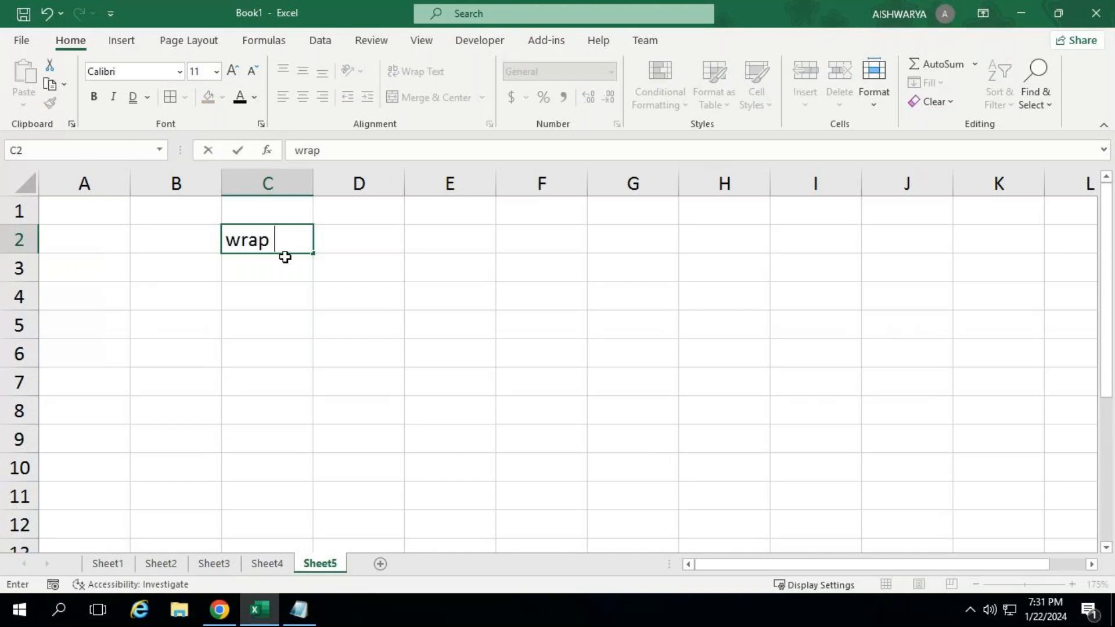
text(text)
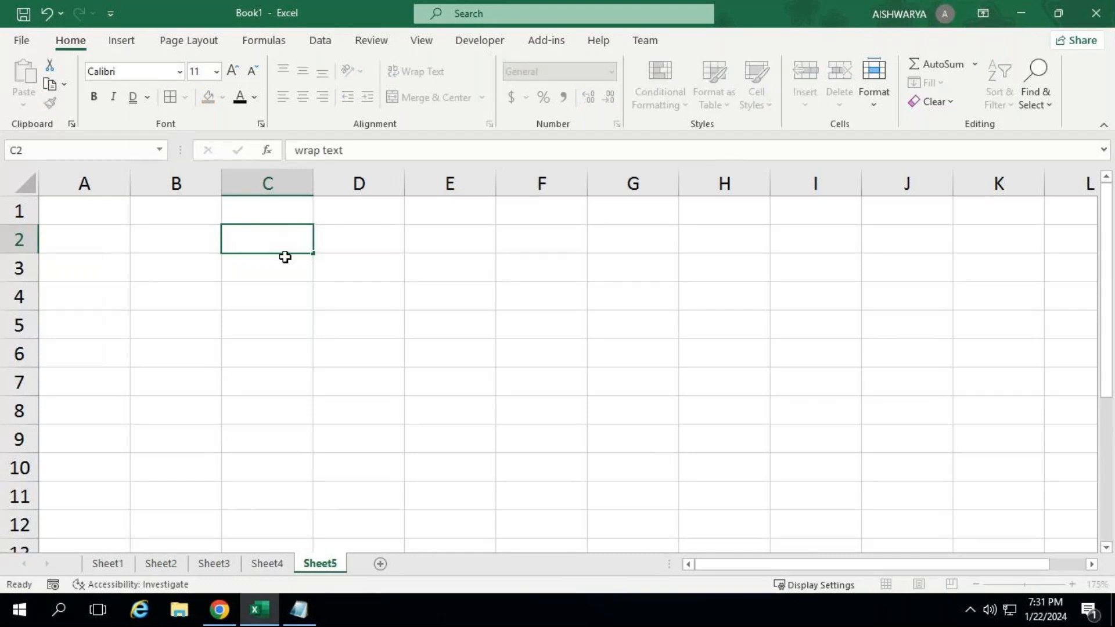
key(Return)
Step: Enter "nict computer education" in cell D4 as the sample text
click(296, 297)
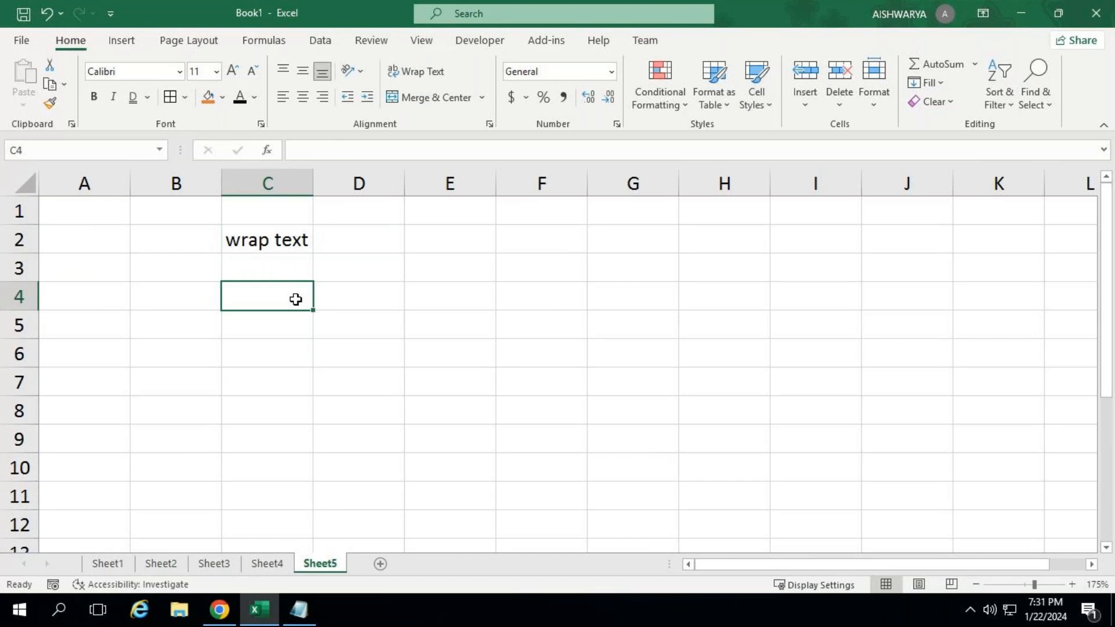
click(368, 301)
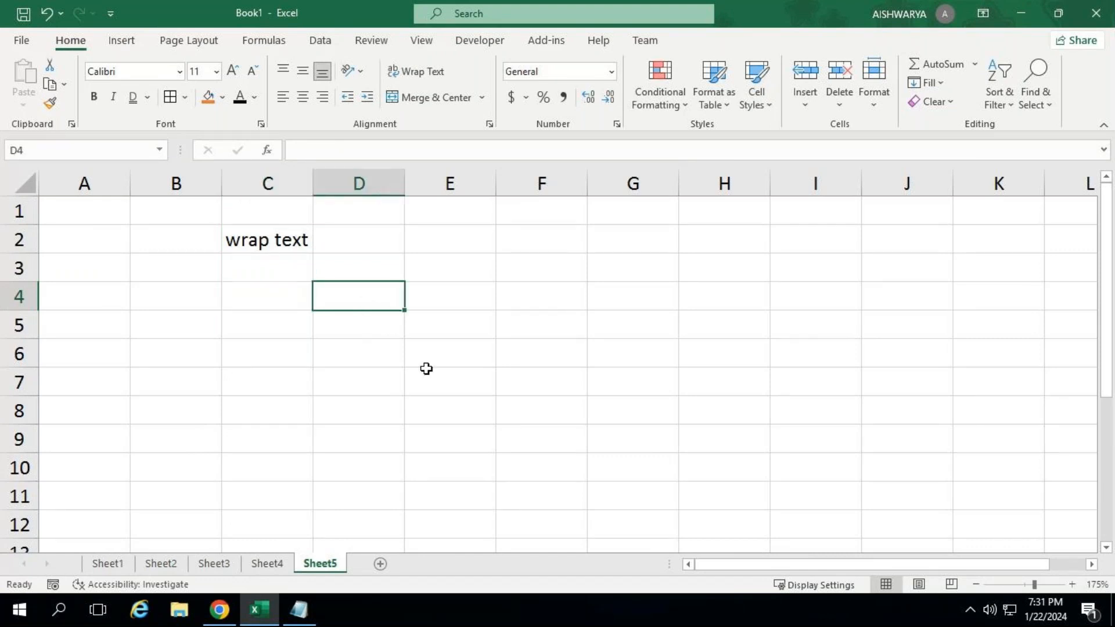
text(nict c)
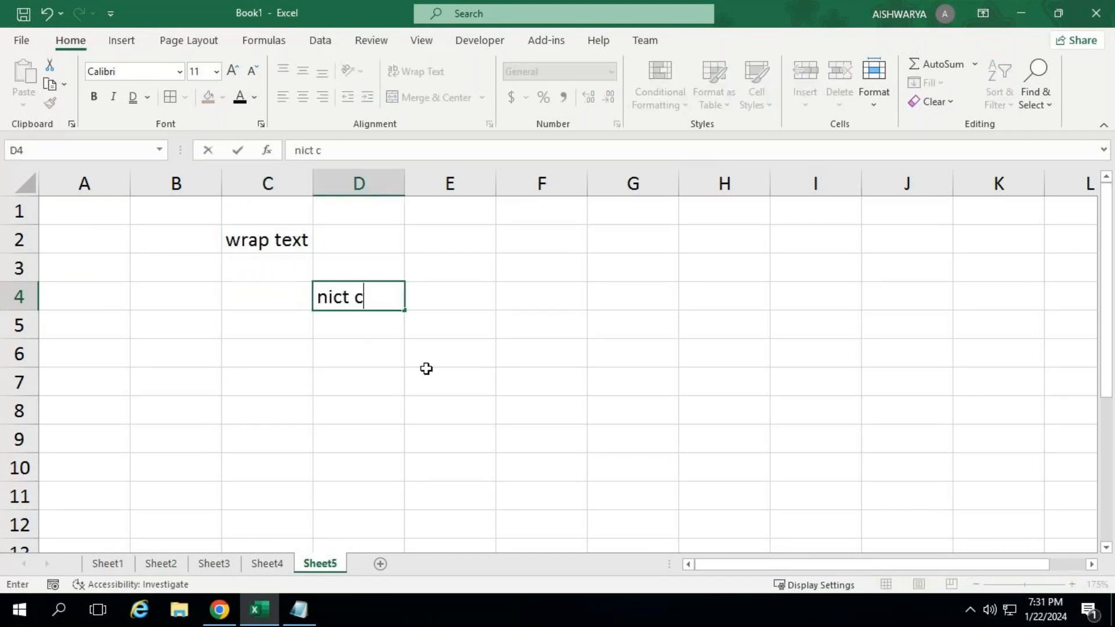
text(omput)
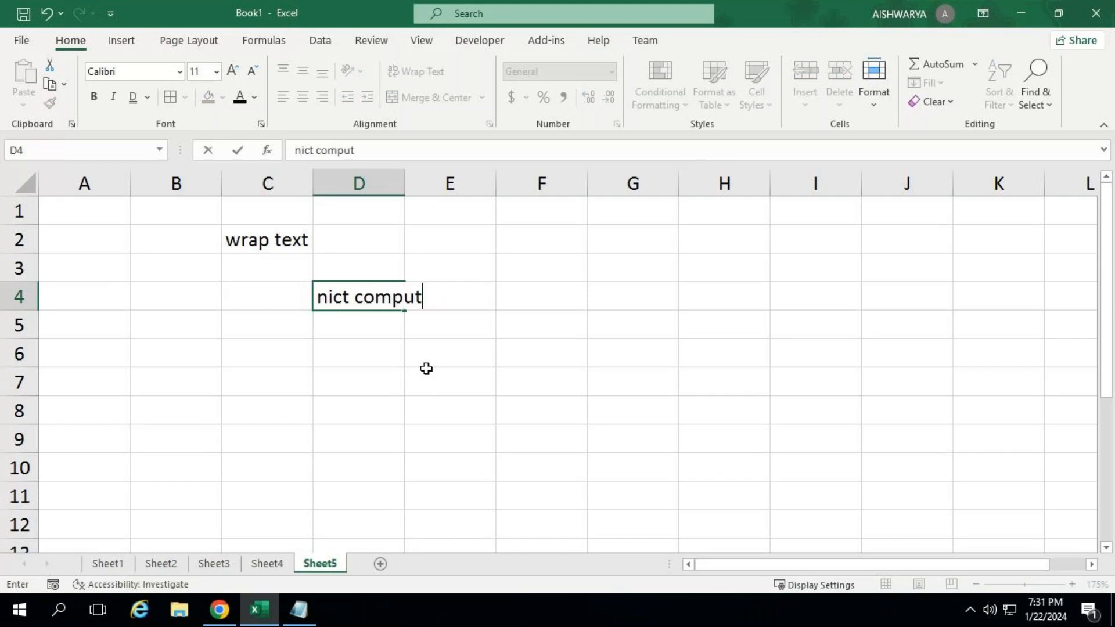
text(er edu)
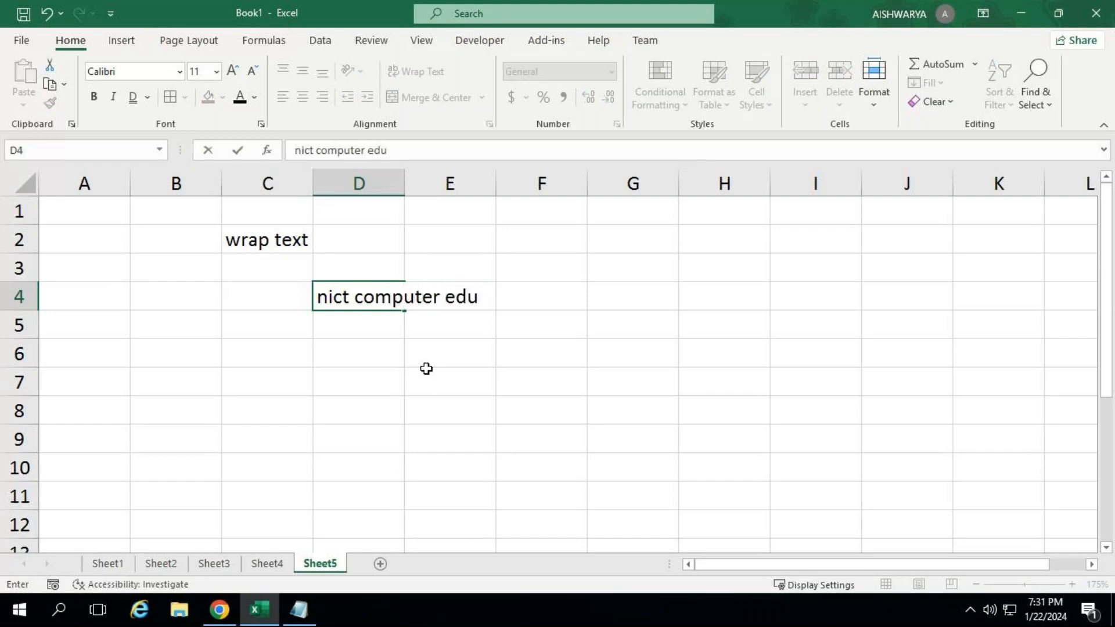
text(cation)
key(Return)
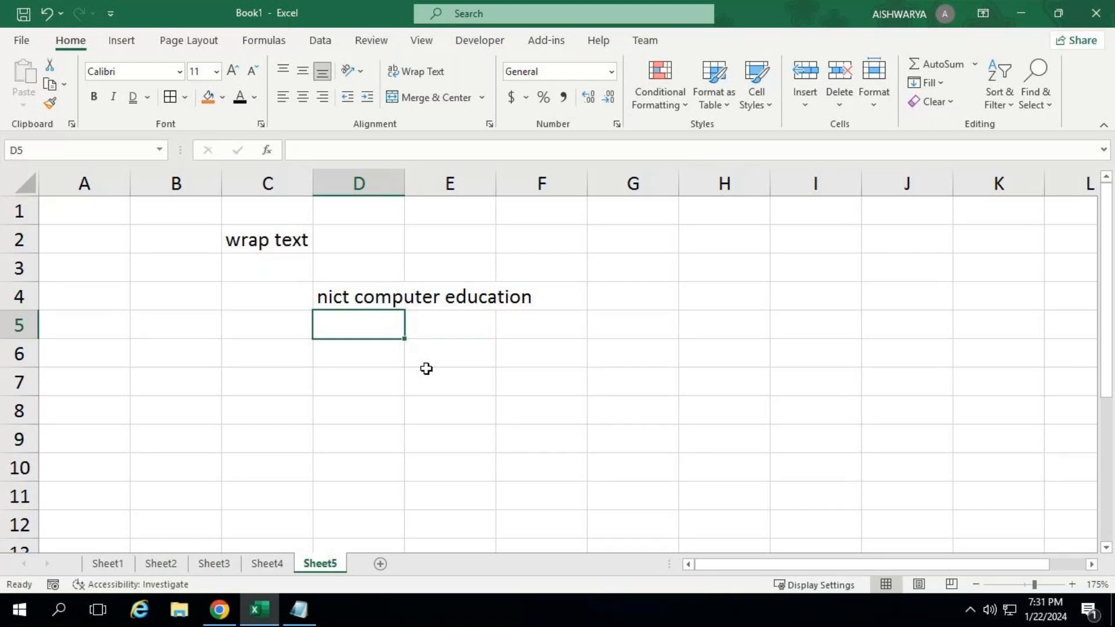
Step: Apply Wrap Text to the sample phrase in cell D4
key(Up)
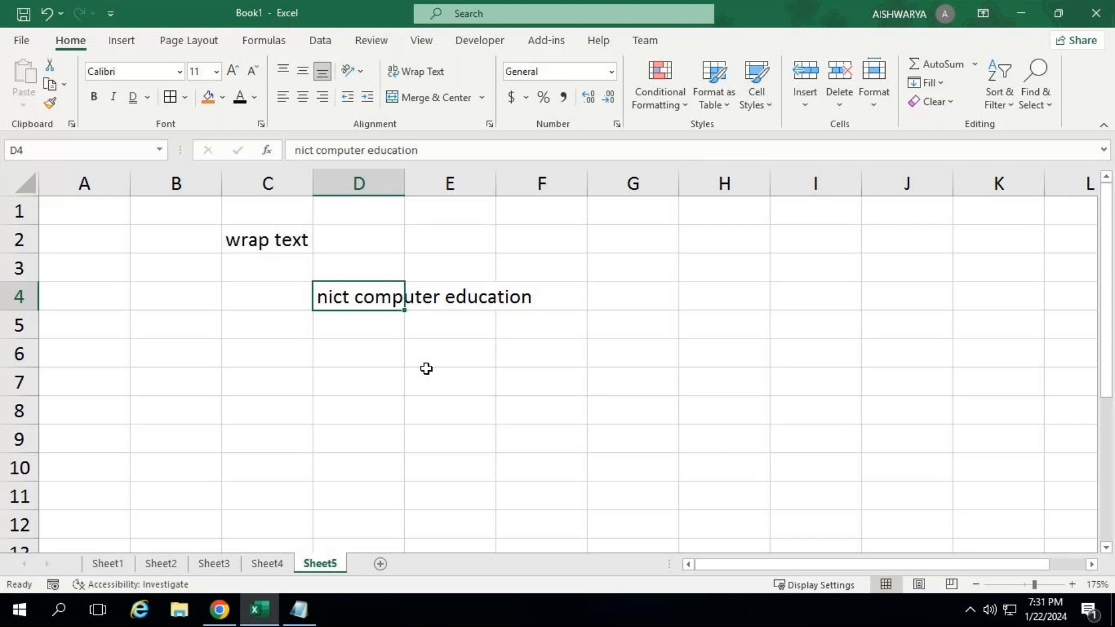
click(323, 344)
click(361, 296)
click(436, 68)
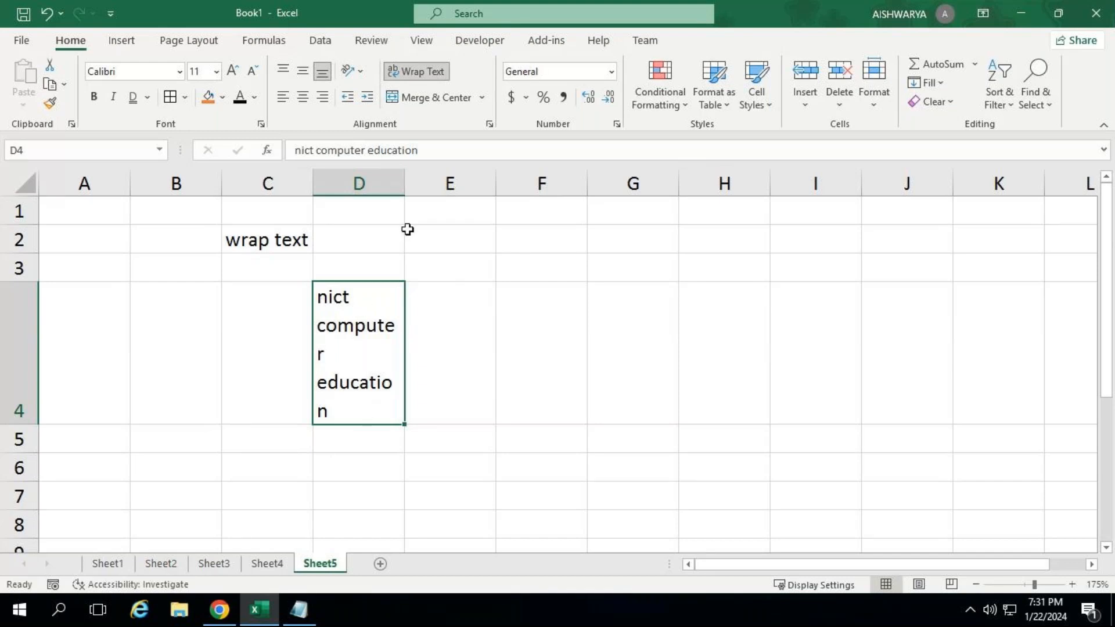
Step: Widen column D until each word fits on its own line, and turn Wrap Text off and on again for D4
drag(405, 184, 436, 184)
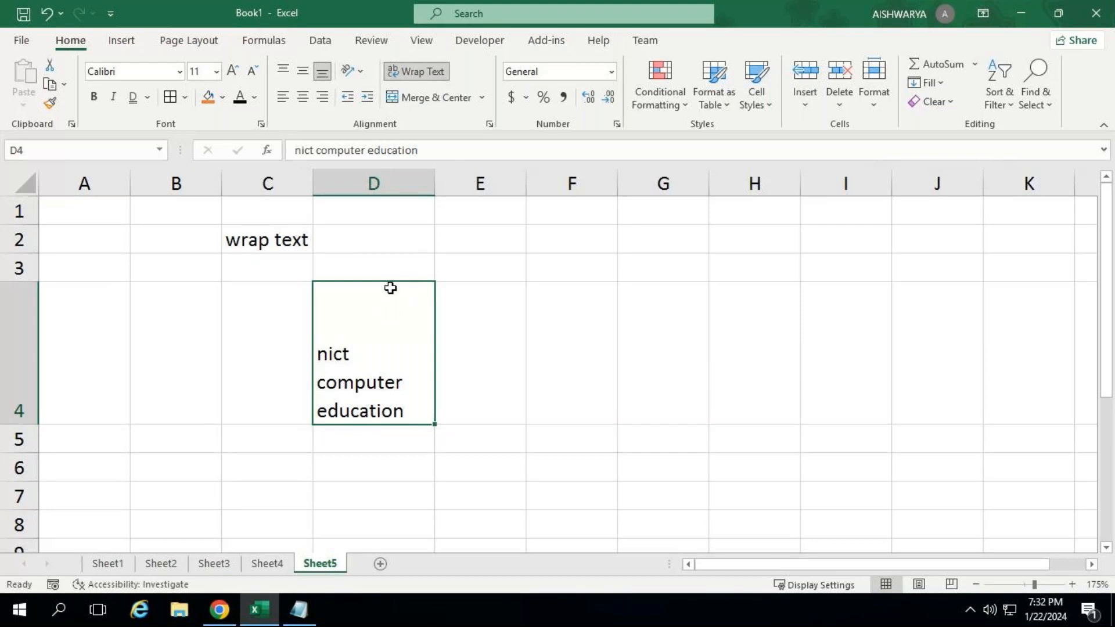
click(440, 71)
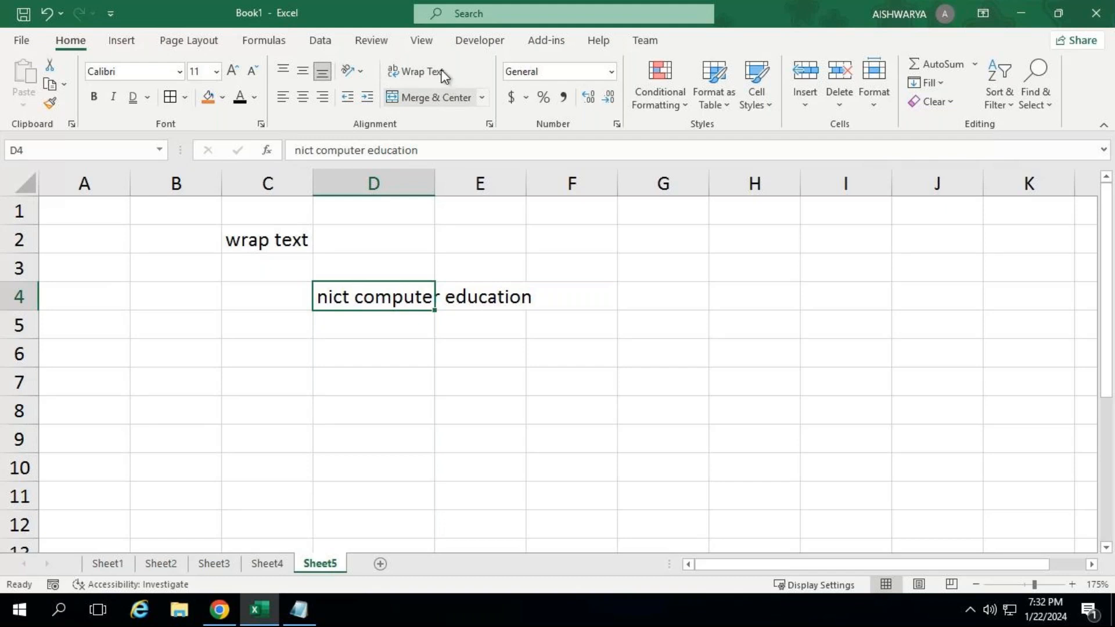
click(442, 74)
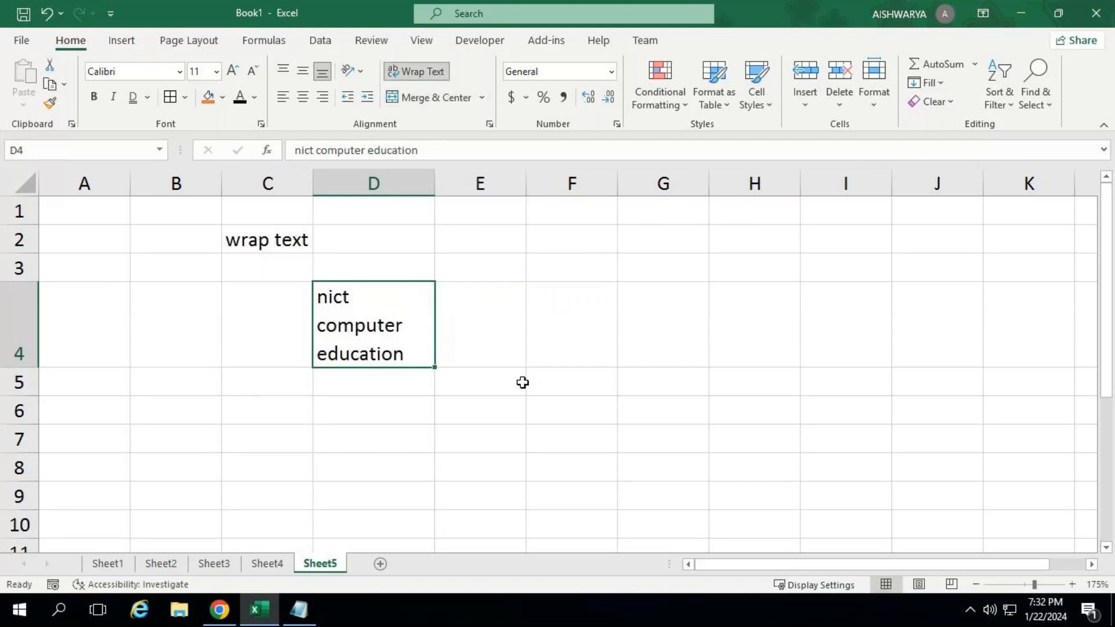
Step: Enter a second sample phrase, "nict computer education", in cell D6
click(406, 418)
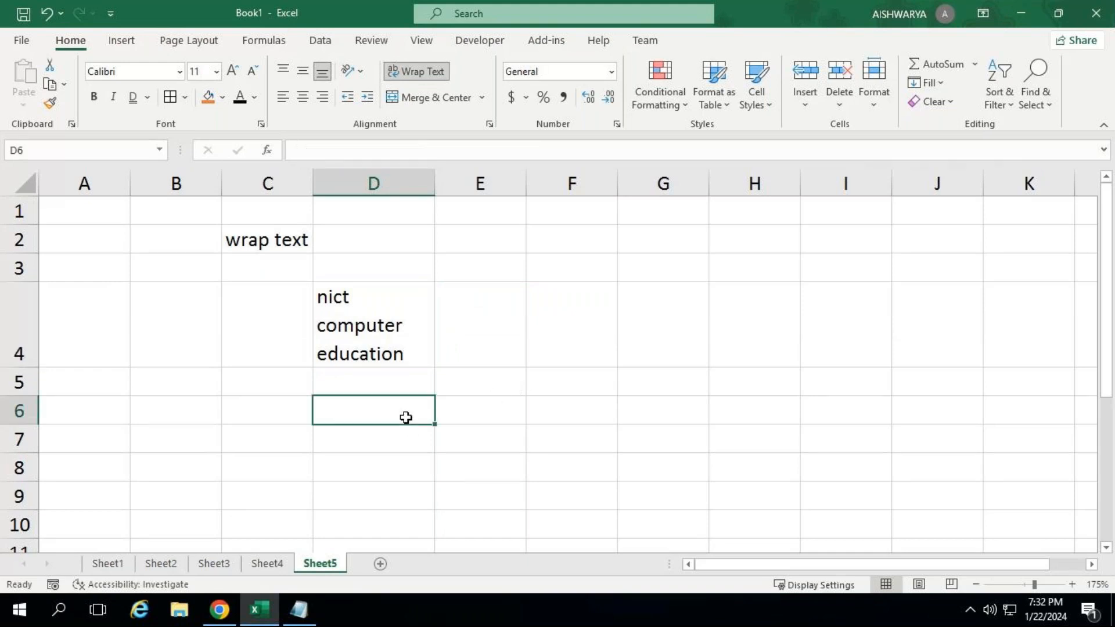
text(nict c)
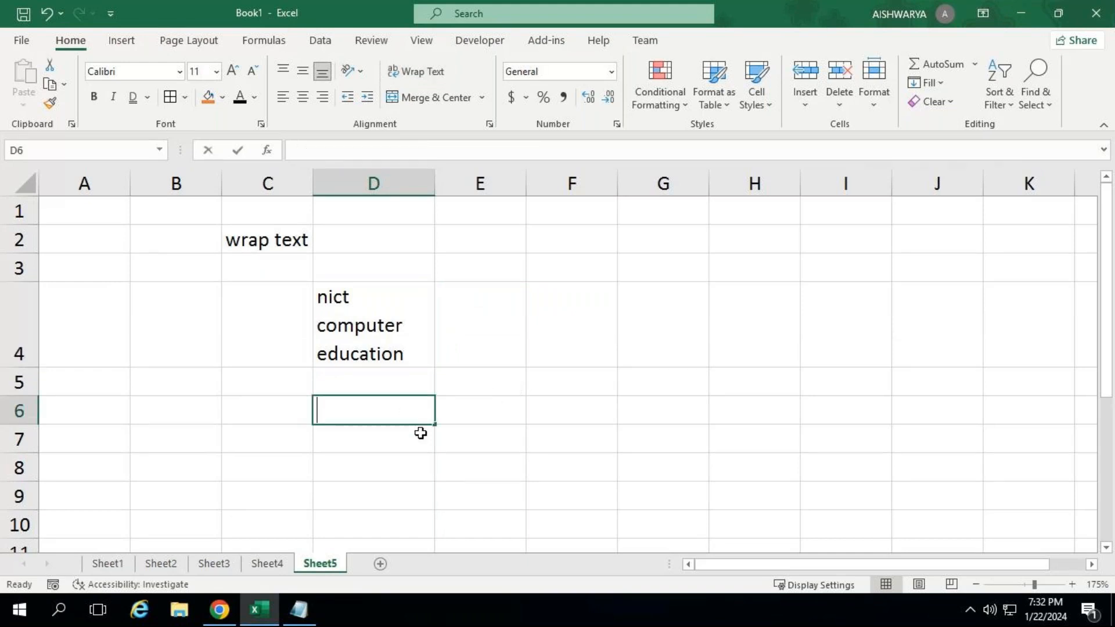
text(om)
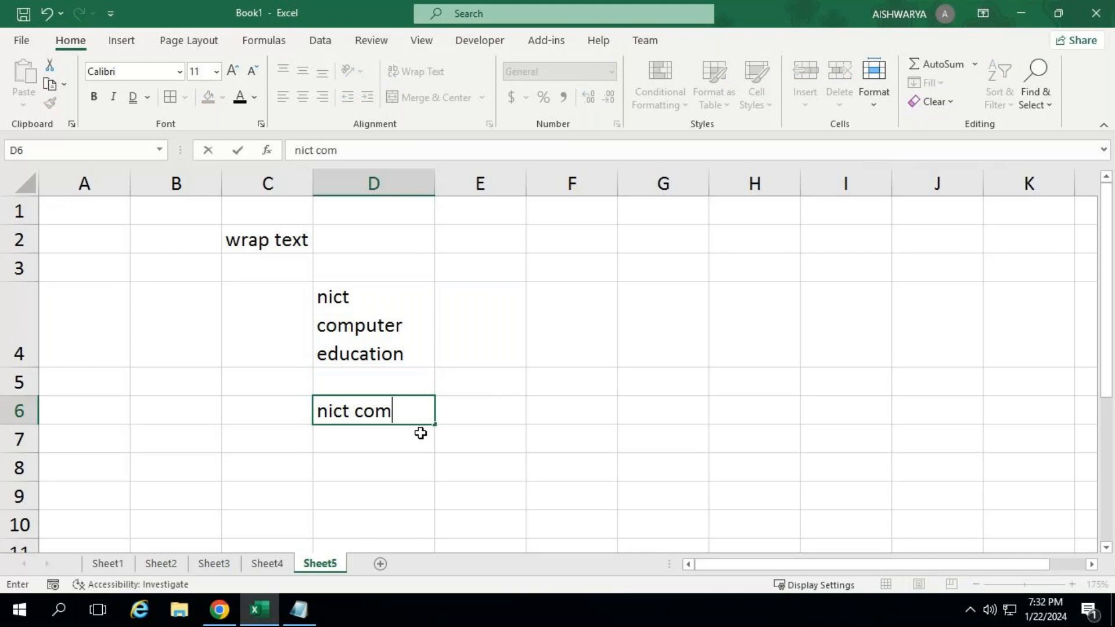
text(puter education)
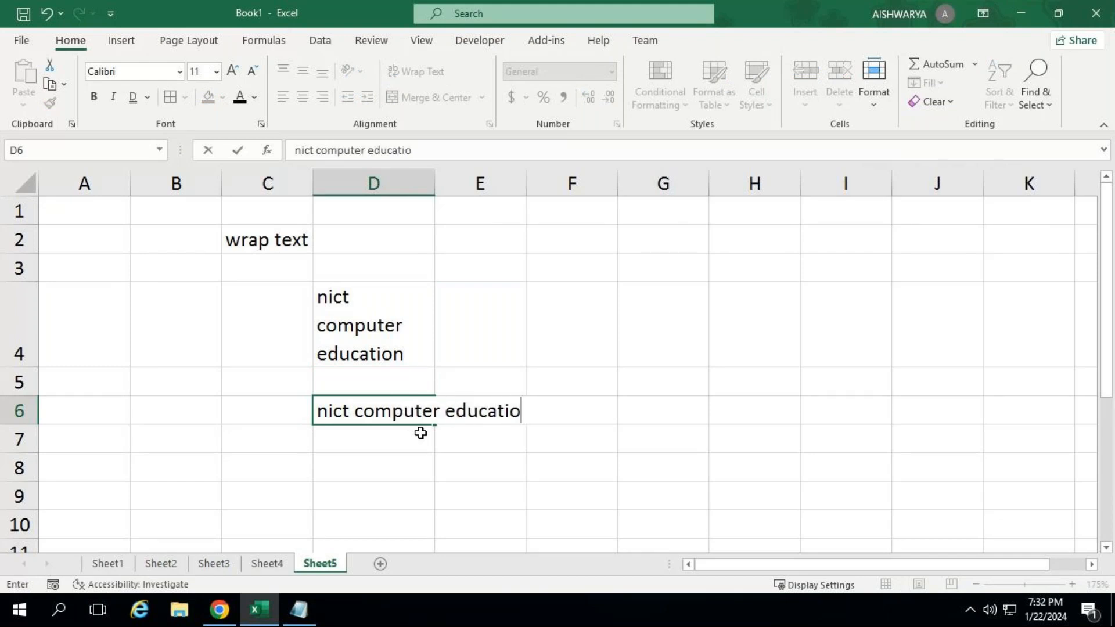
key(Return)
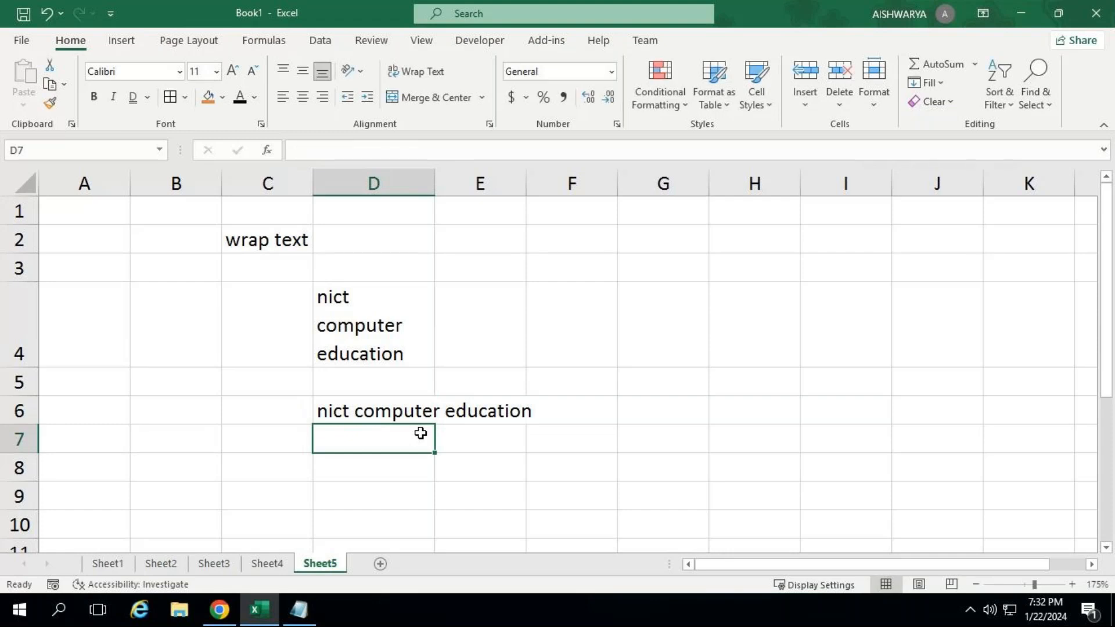
Step: Apply Wrap Text to the phrase in cell D6
key(Up)
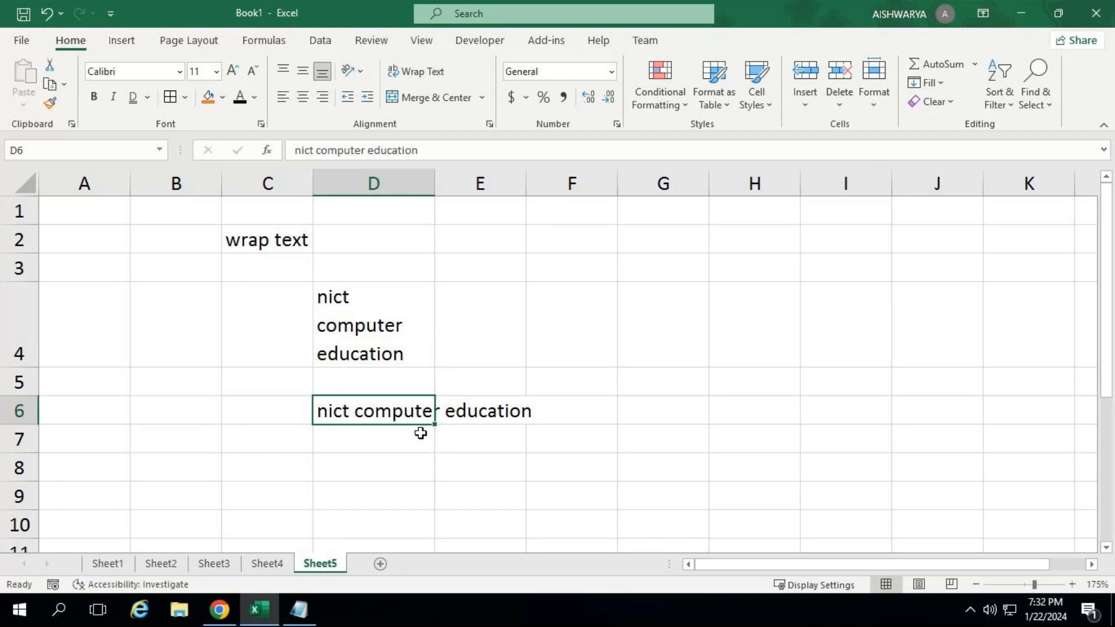
key(Right)
key(Right)
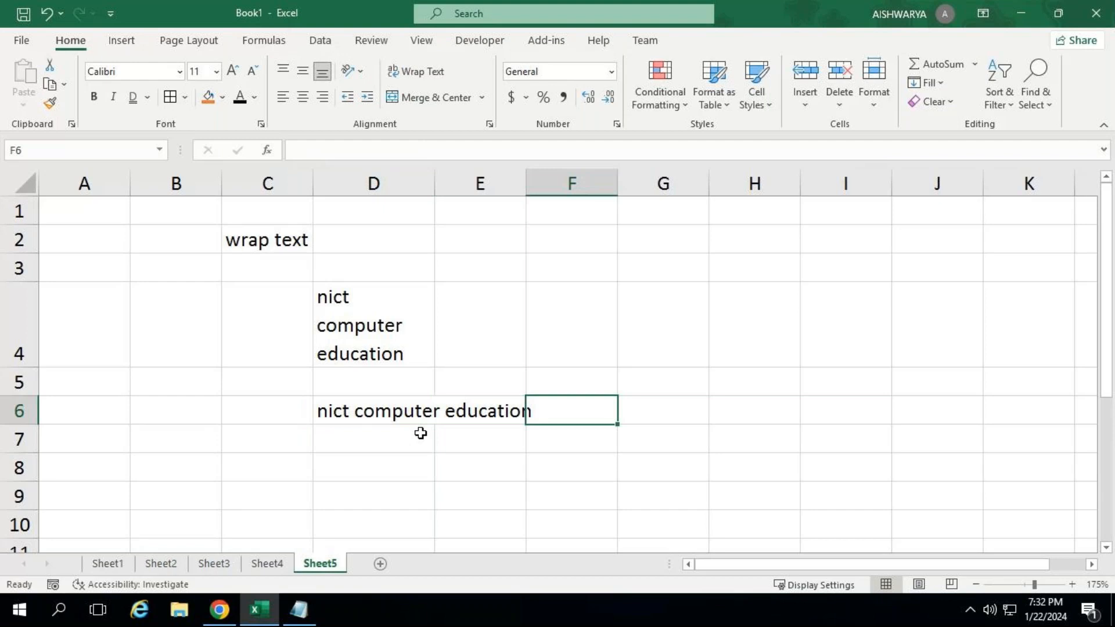
key(Left)
key(Left)
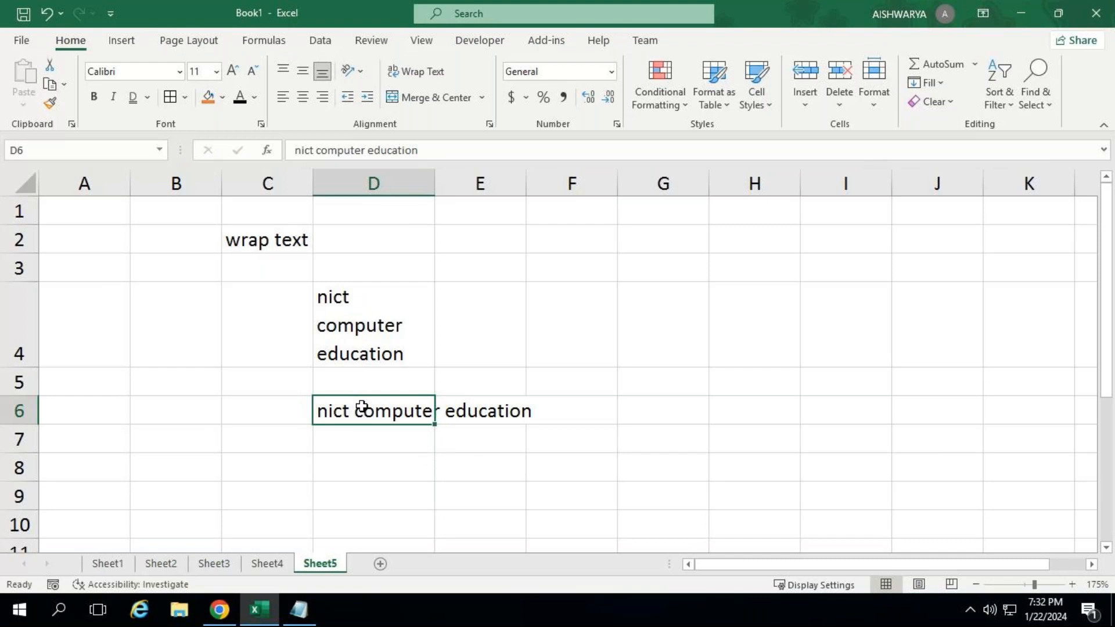
click(377, 443)
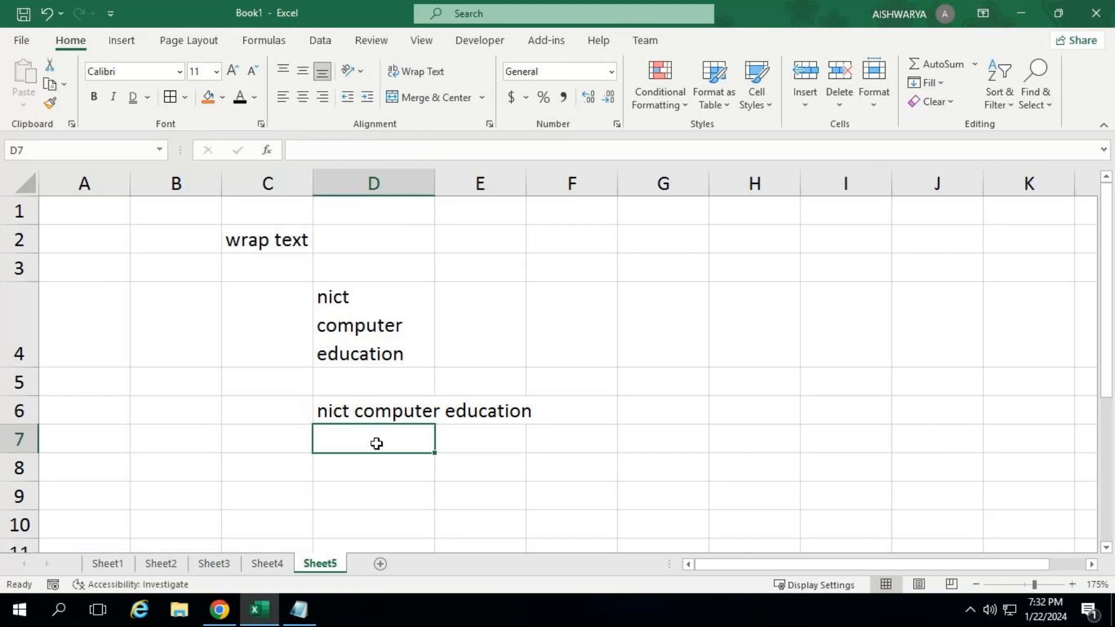
click(380, 411)
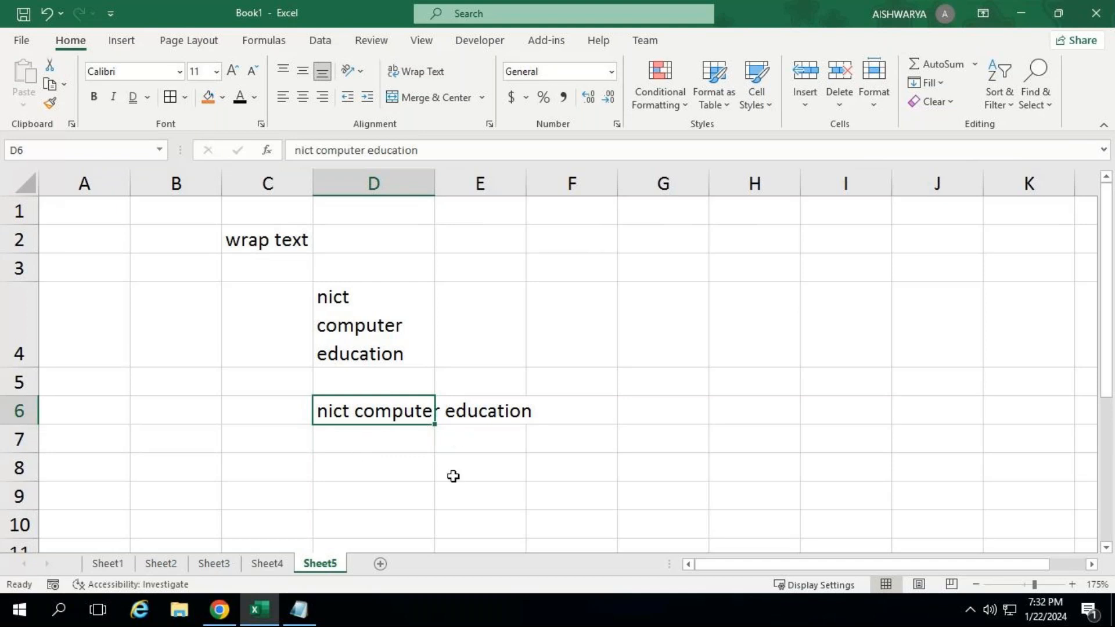
click(430, 72)
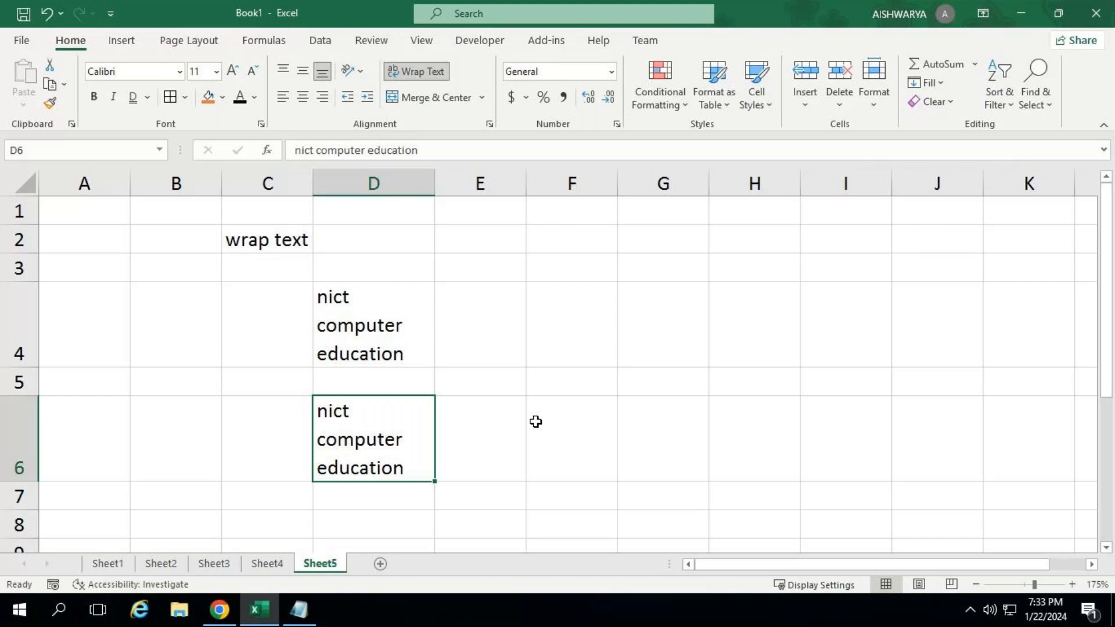
Step: Switch to Notepad and add the topic "wrap text" below the indent notes, followed by several blank lines
click(299, 608)
click(240, 543)
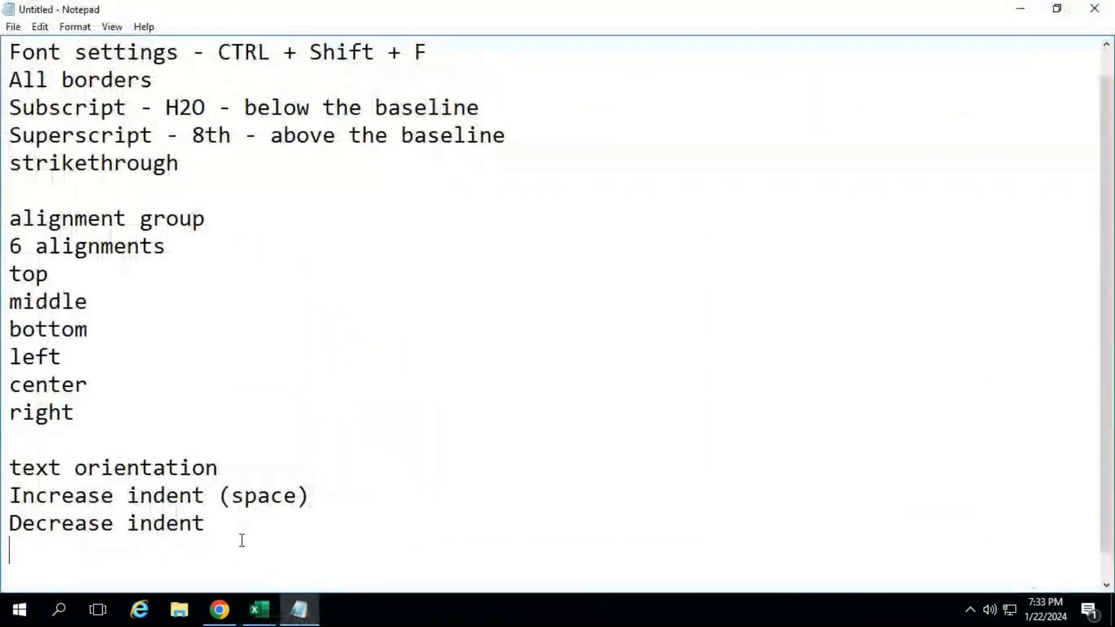
key(Return)
text(wr)
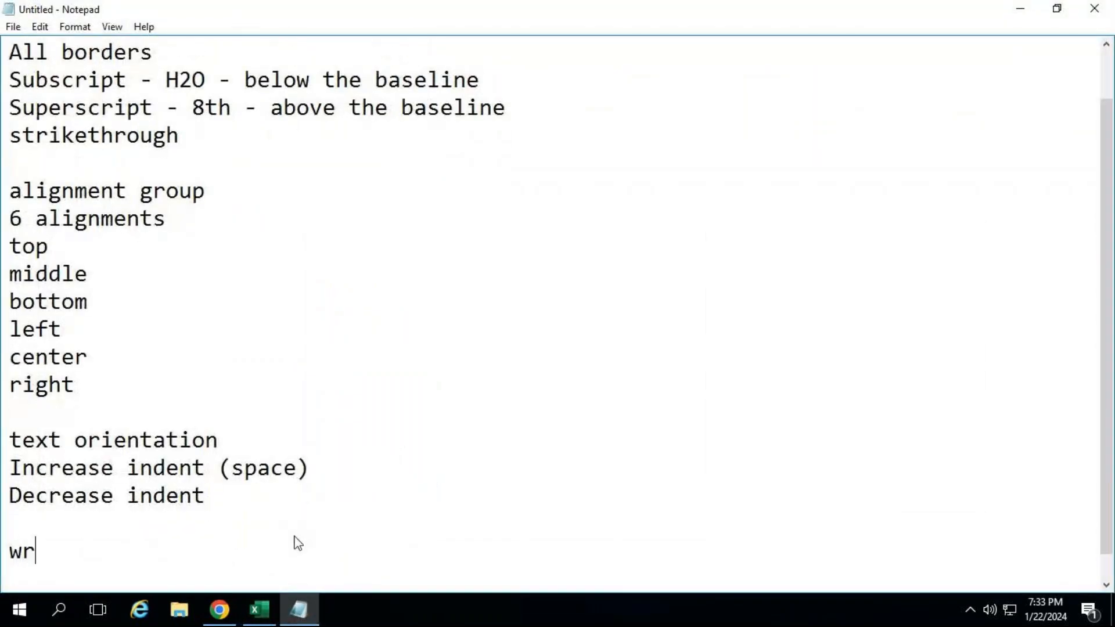
text(ap text)
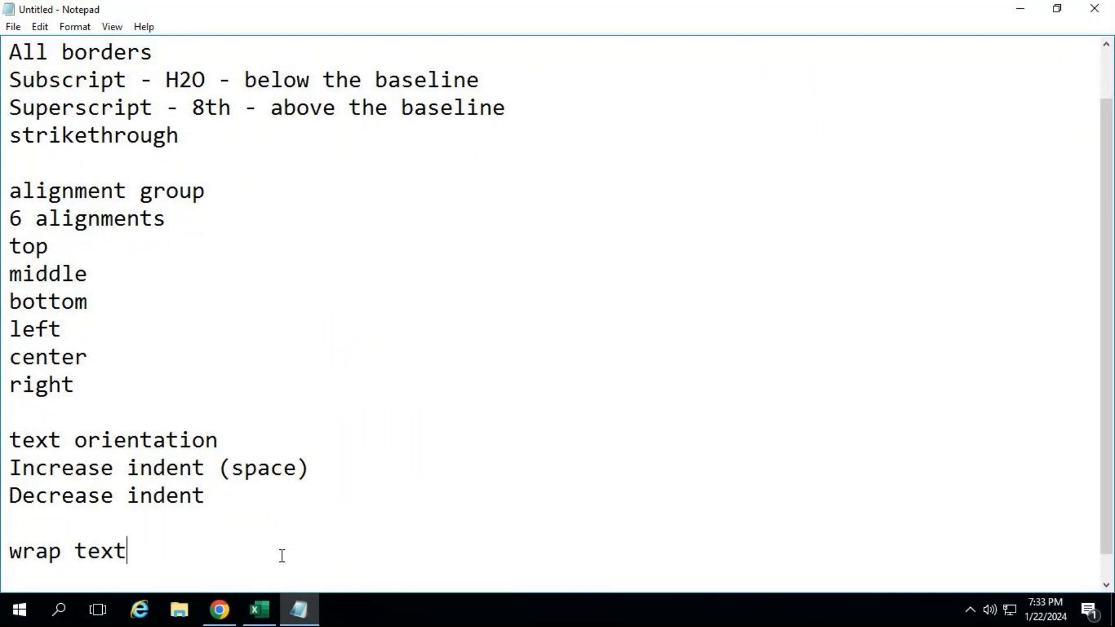
key(Return)
key(Return)
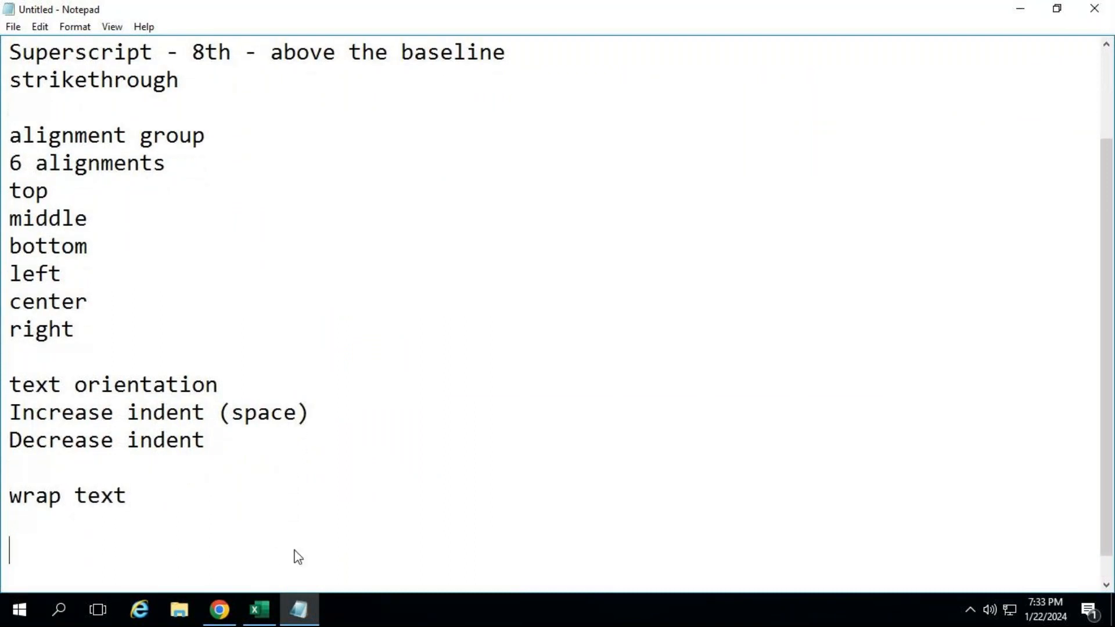
key(Return)
key(Return)
key(Return)
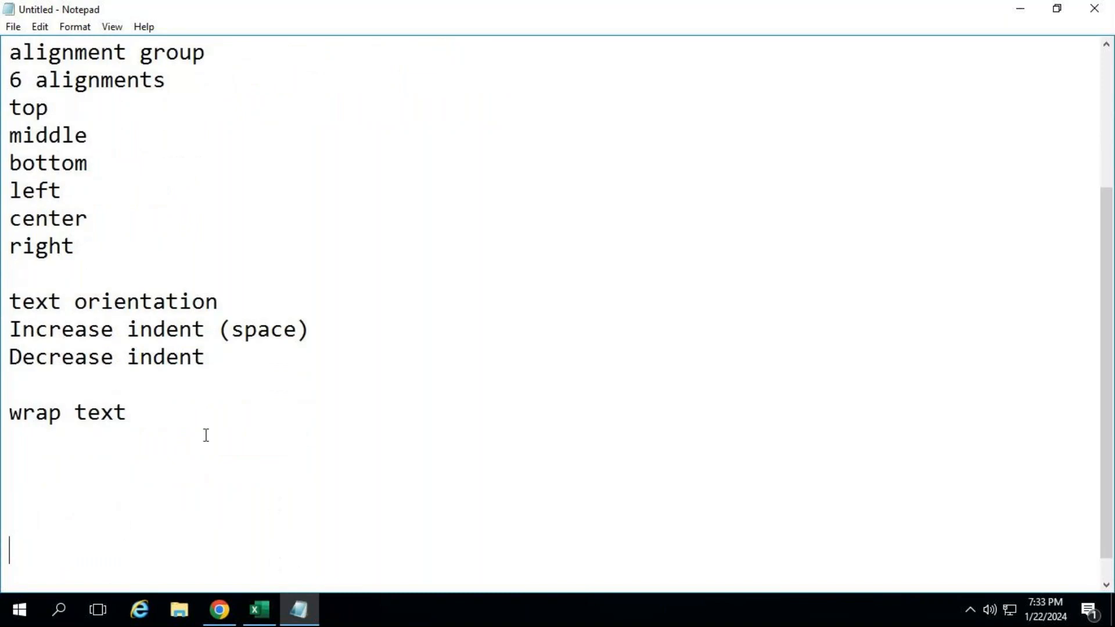
click(164, 407)
Step: Switch to Excel and examine the list of Merge & Center options
click(259, 611)
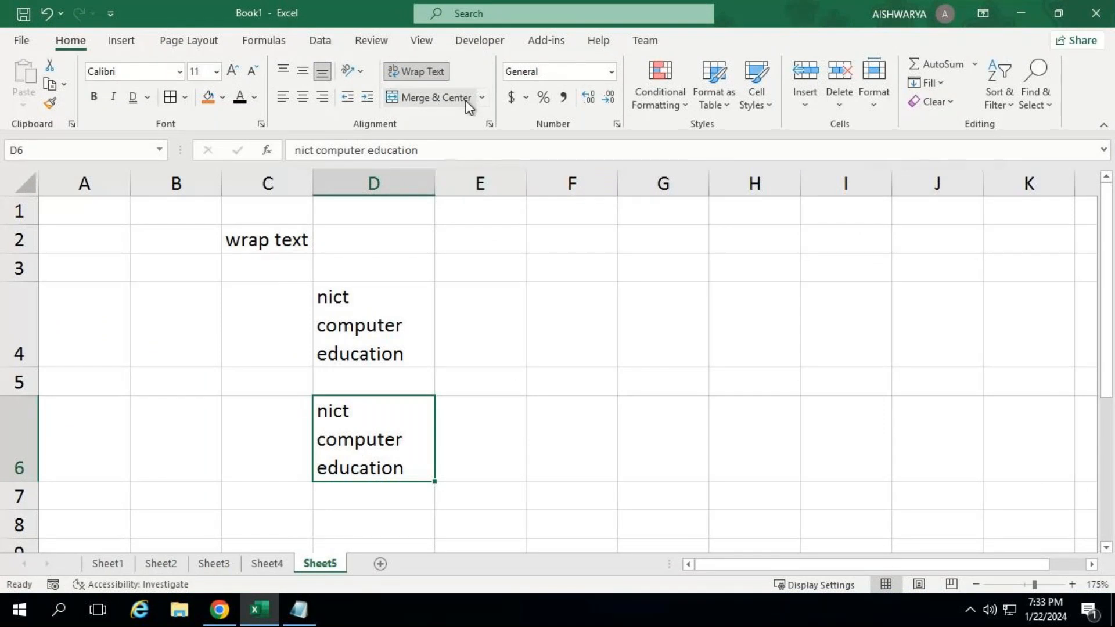
click(482, 97)
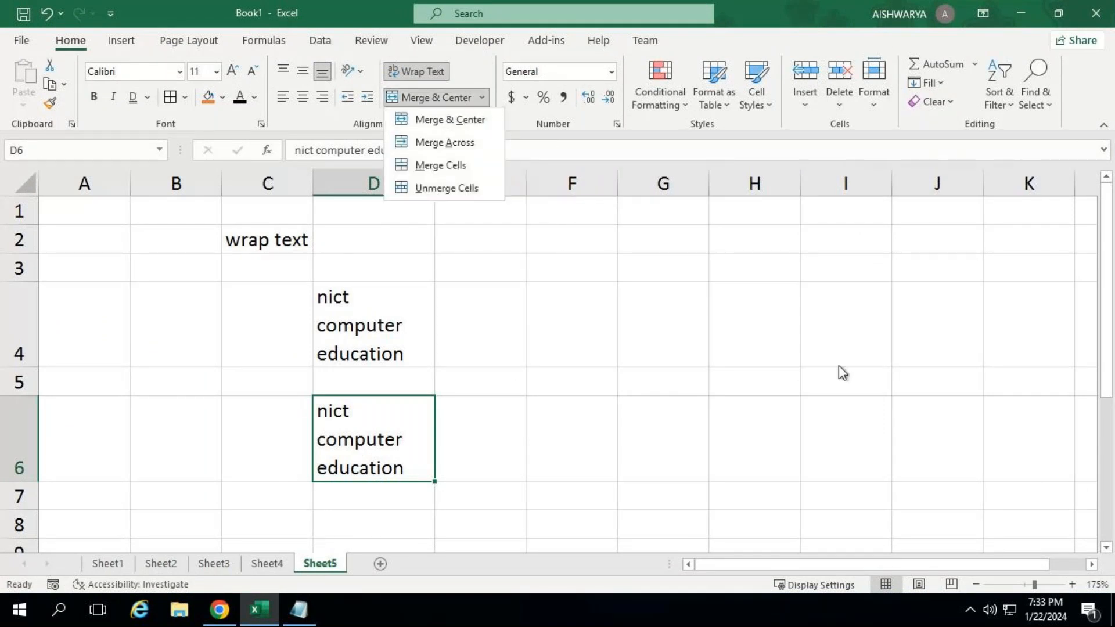
mouse_move(725, 1)
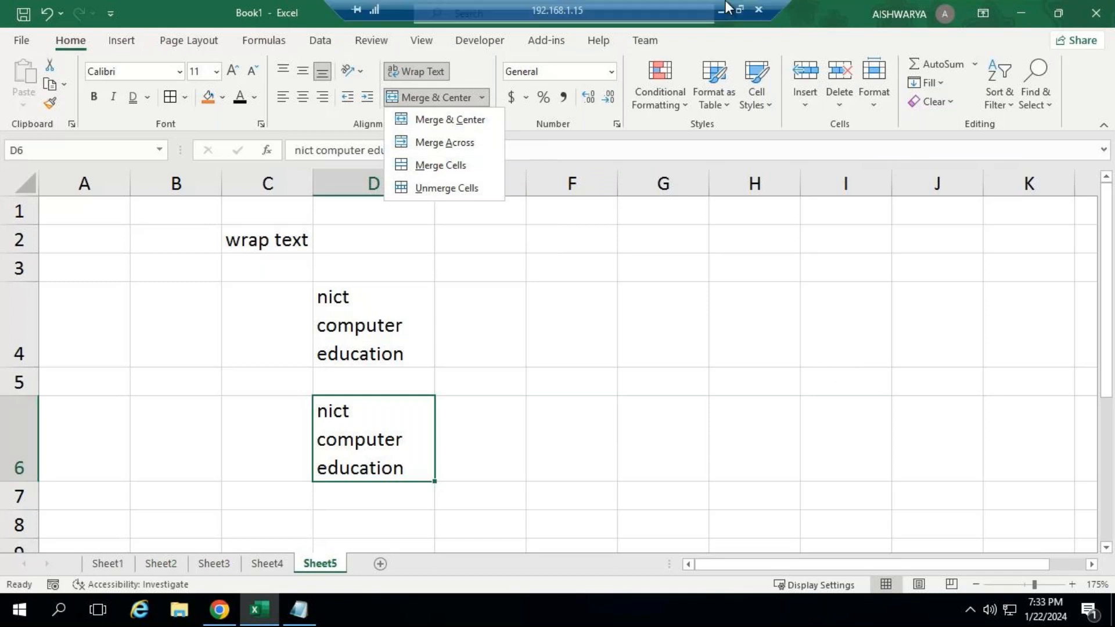
Step: Switch to Notepad and add a "Merge:" heading with the items "1) Merge and center" and "2) Merge across" under "wrap text"
click(298, 610)
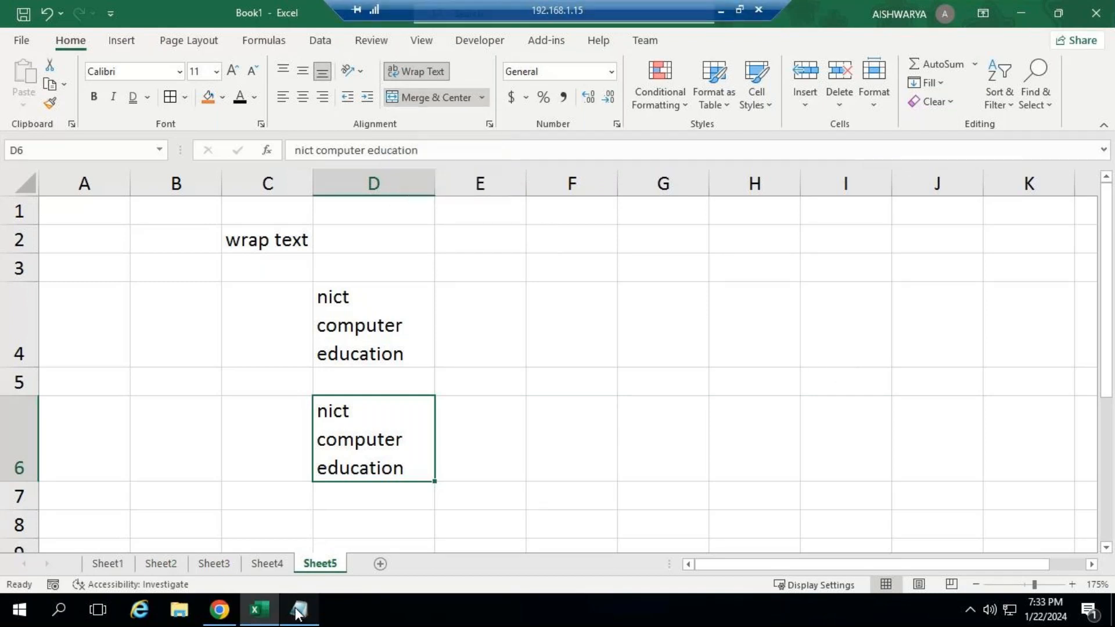
key(Return)
key(Return)
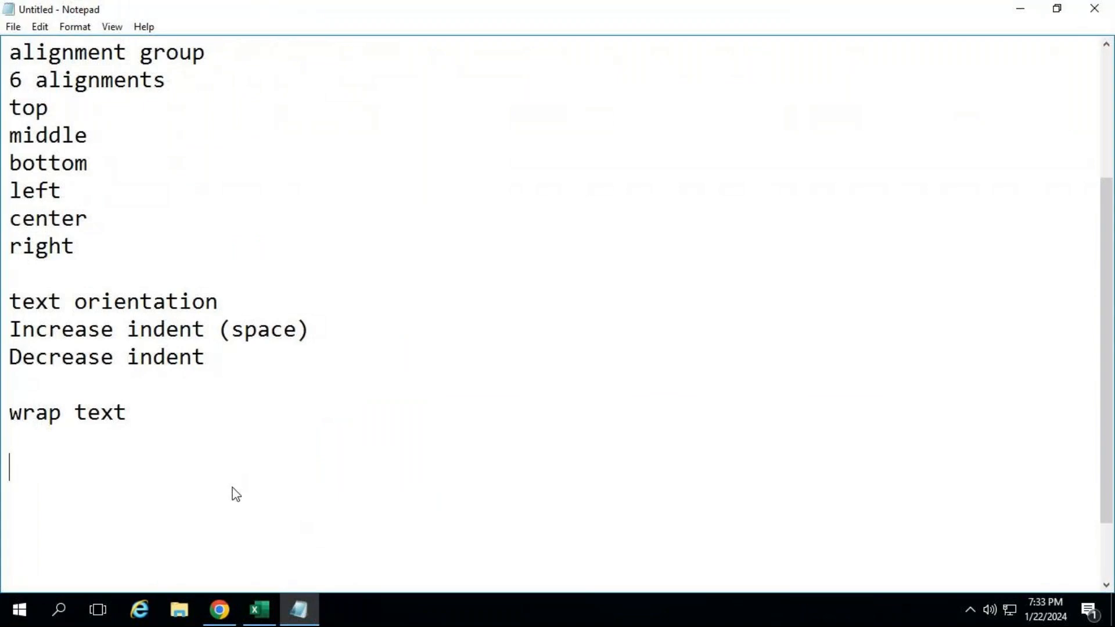
text(Merge:)
key(Return)
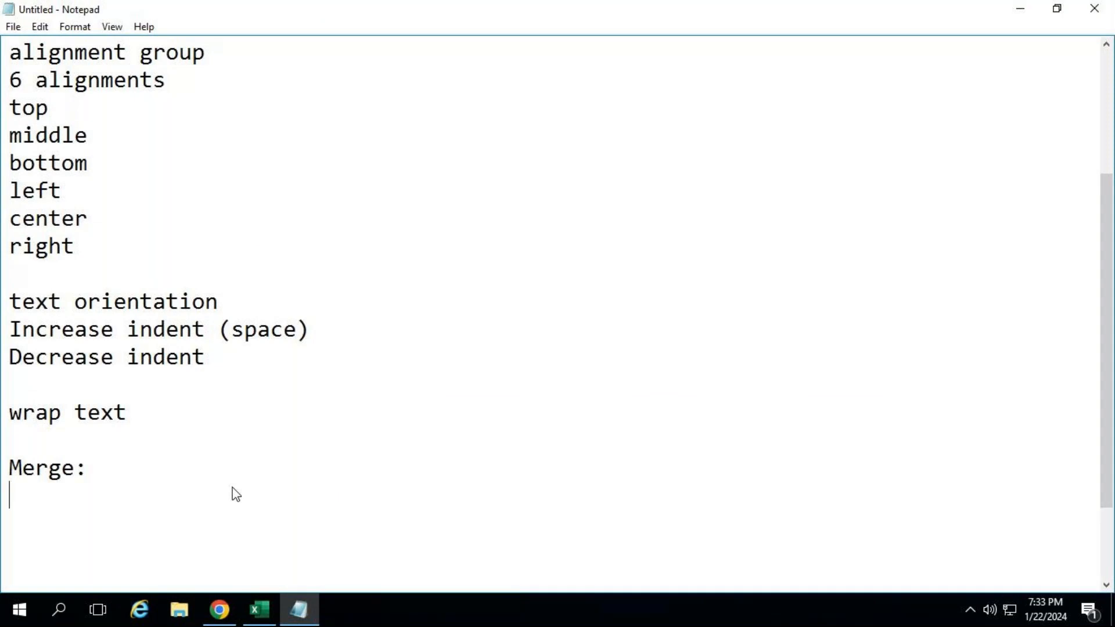
text(1) Merge and center)
key(Return)
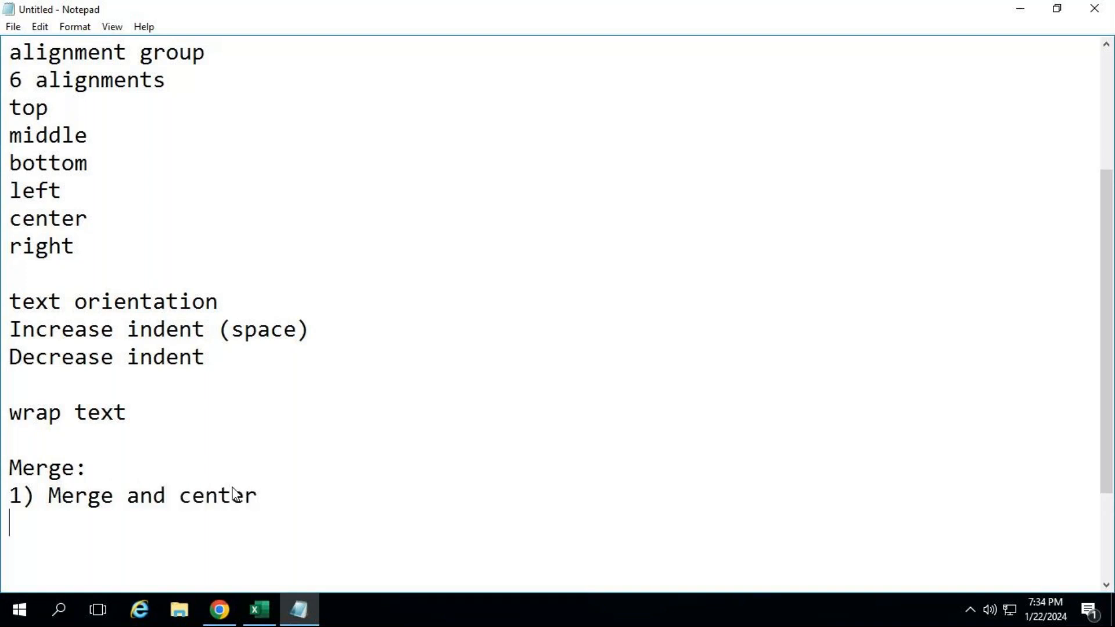
text(2) Merge across)
key(Return)
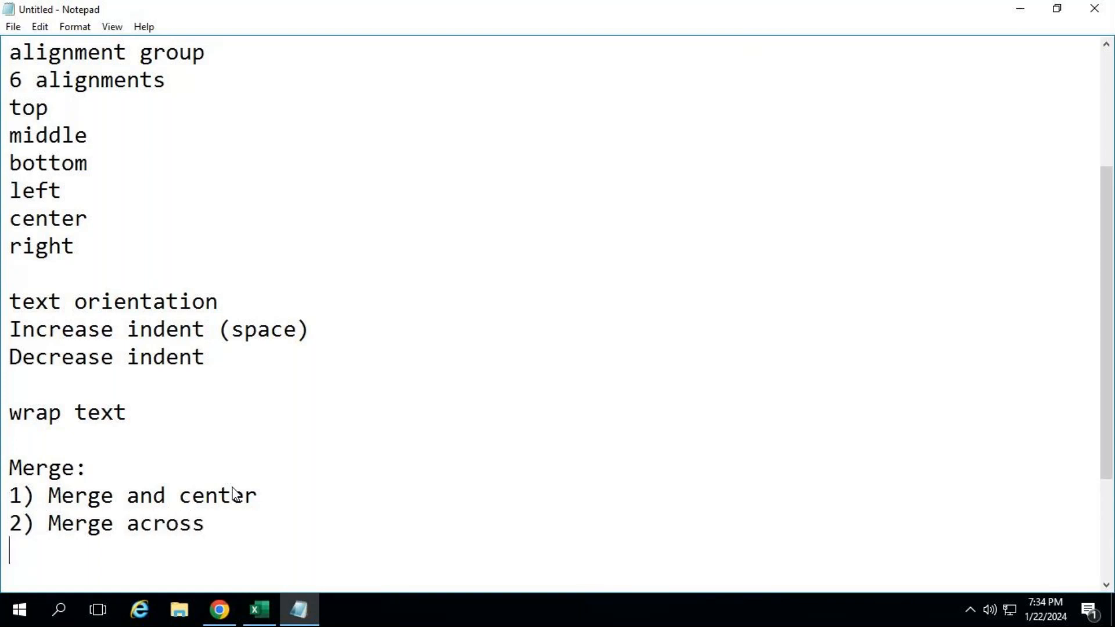
Step: Complete the merge list with the items "3) Merge cells" and "4) Unmerge cells"
text(3) Merge )
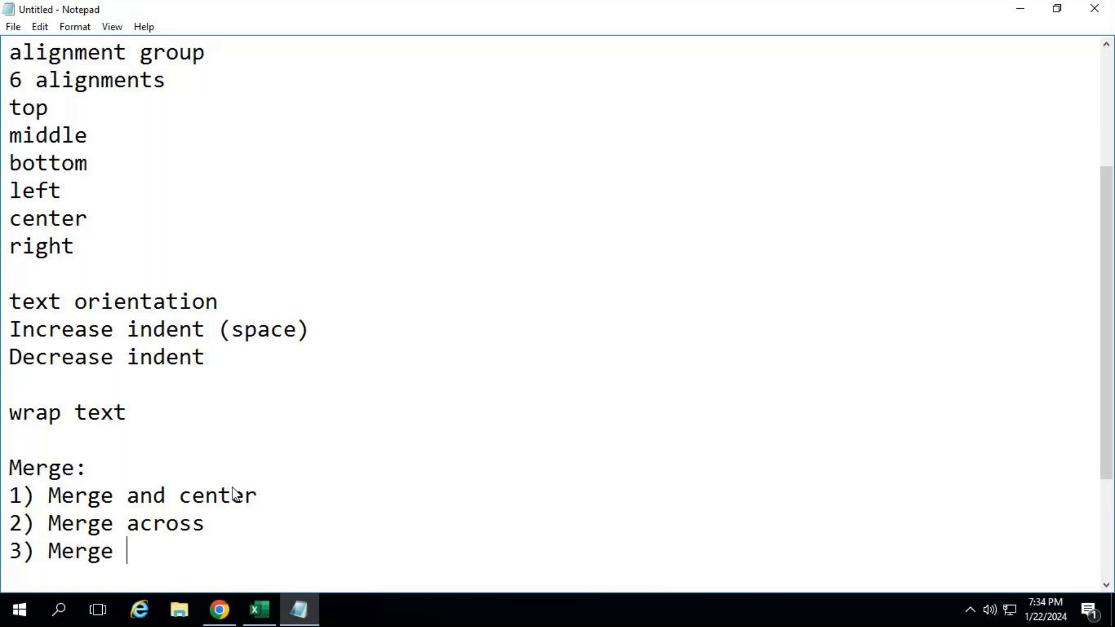
text(cells)
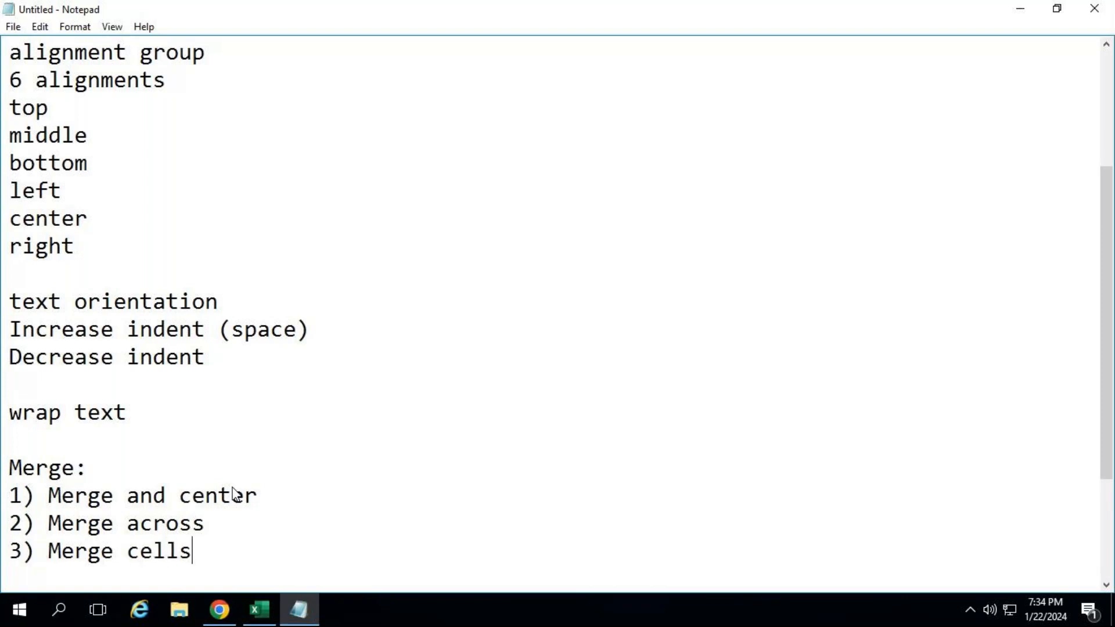
key(Return)
text(4) U)
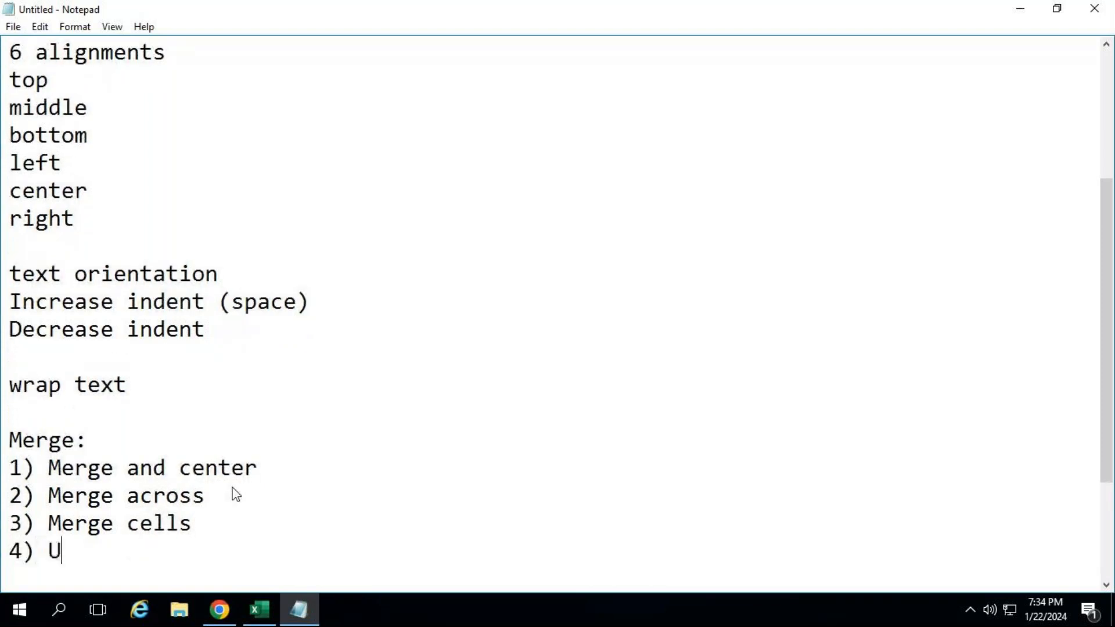
text(nmerge cell)
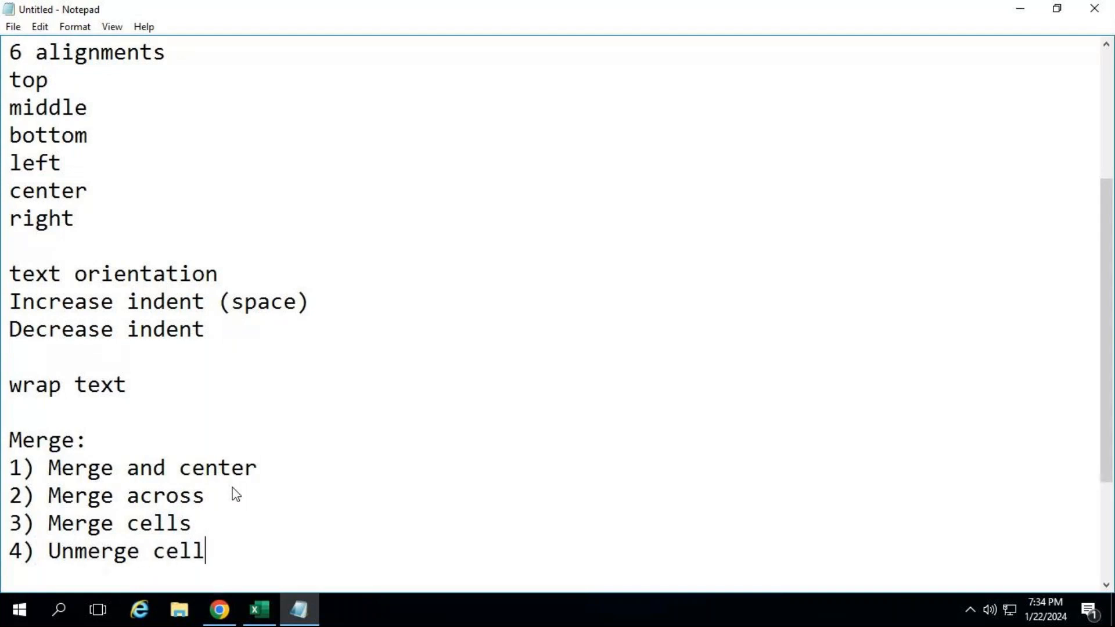
text(s)
scroll(223, 495, down, 2)
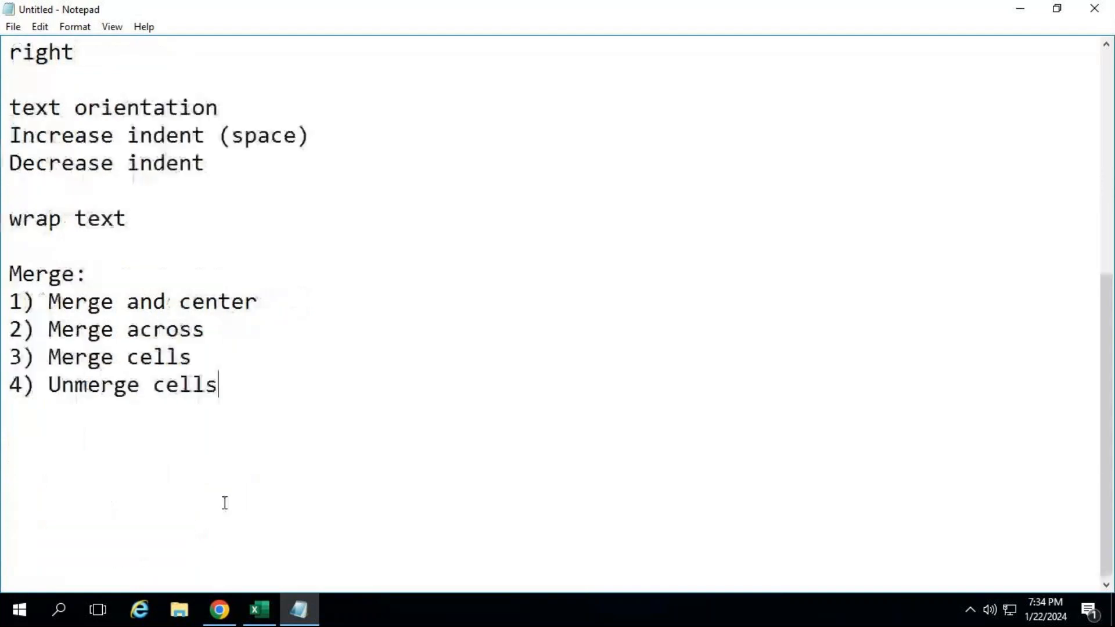
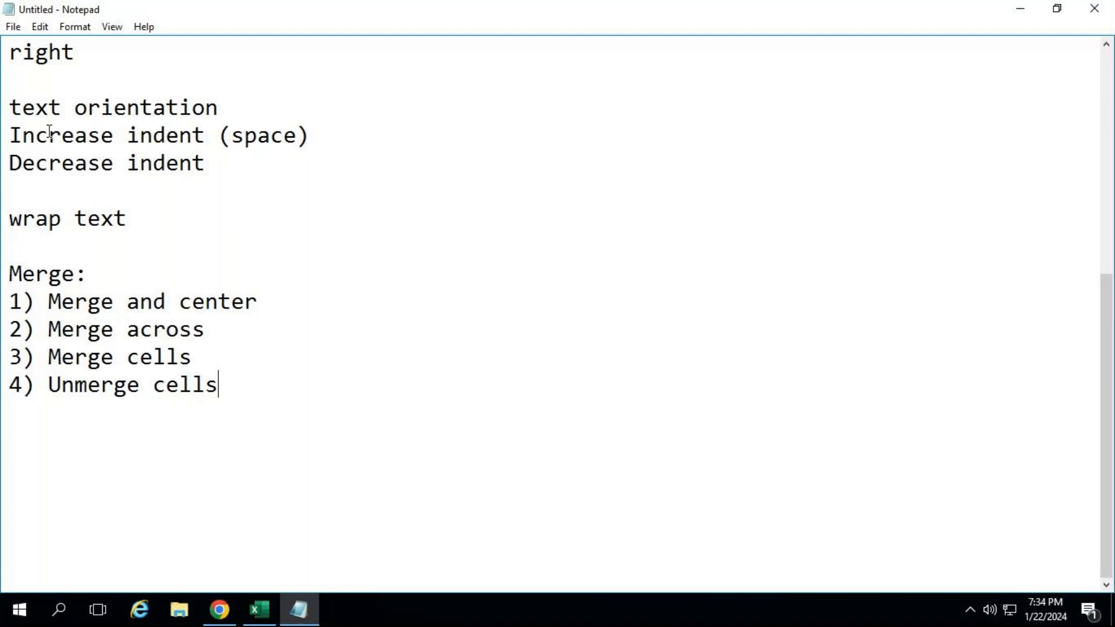
Step: Switch to Excel and add a new worksheet after Sheet5
click(259, 611)
click(605, 418)
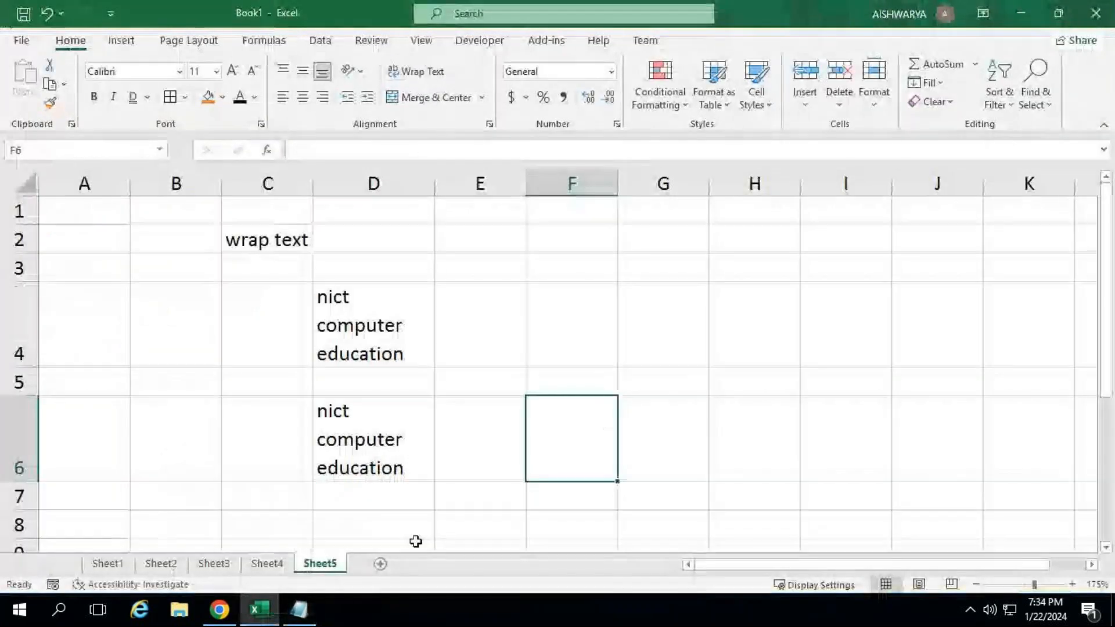
click(380, 564)
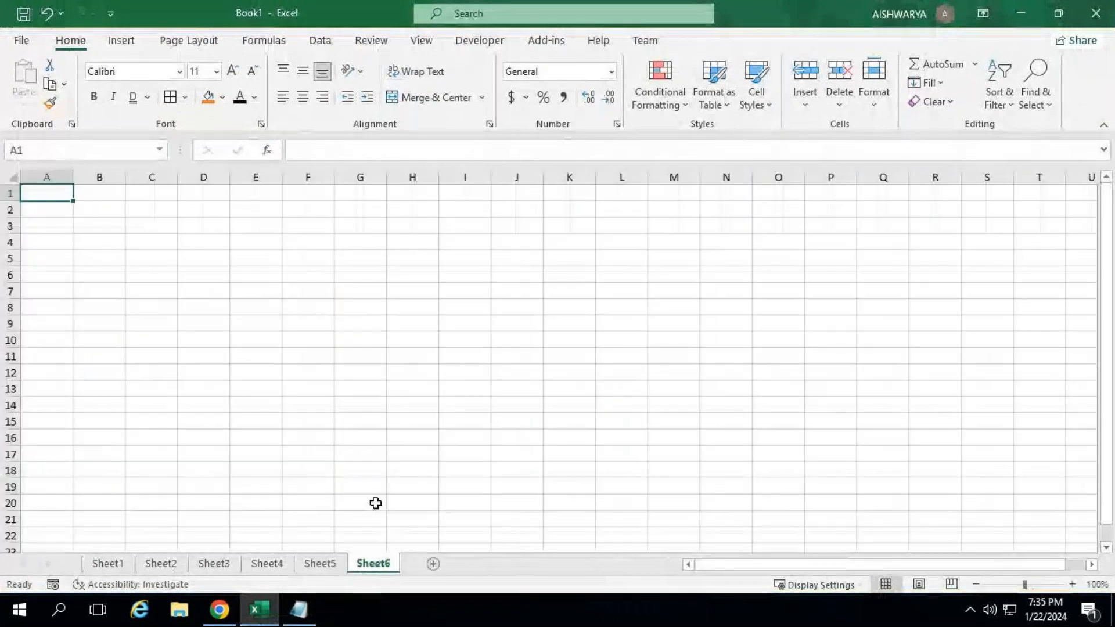
Step: Enter the label "merge and center" in cell B2 of the new sheet
click(116, 216)
ctrl+scroll(199, 344, up, 3)
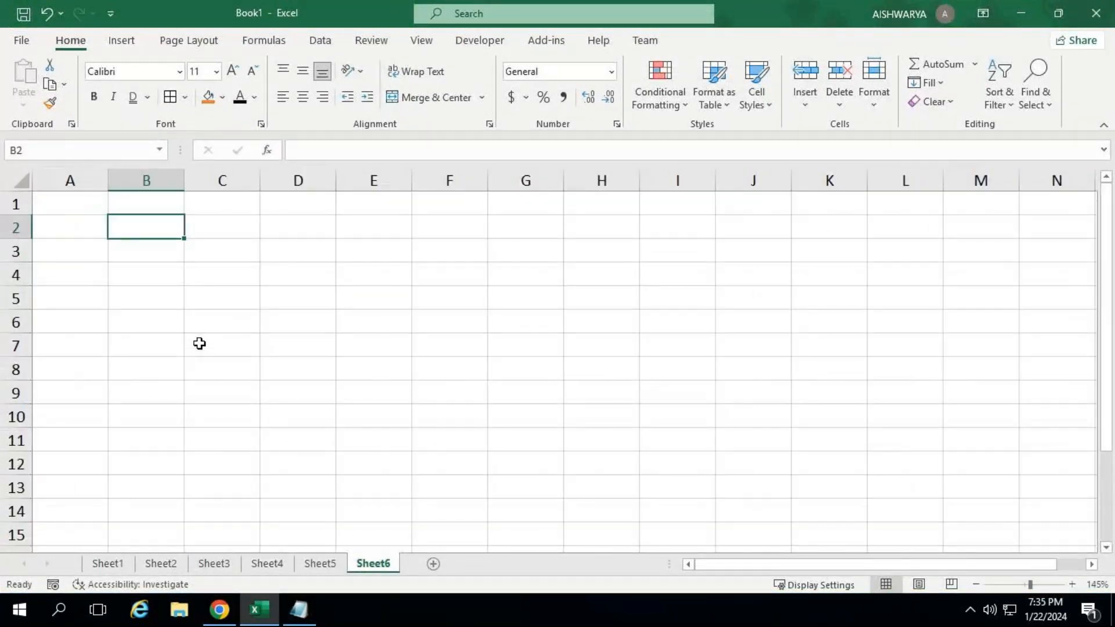
text(merge)
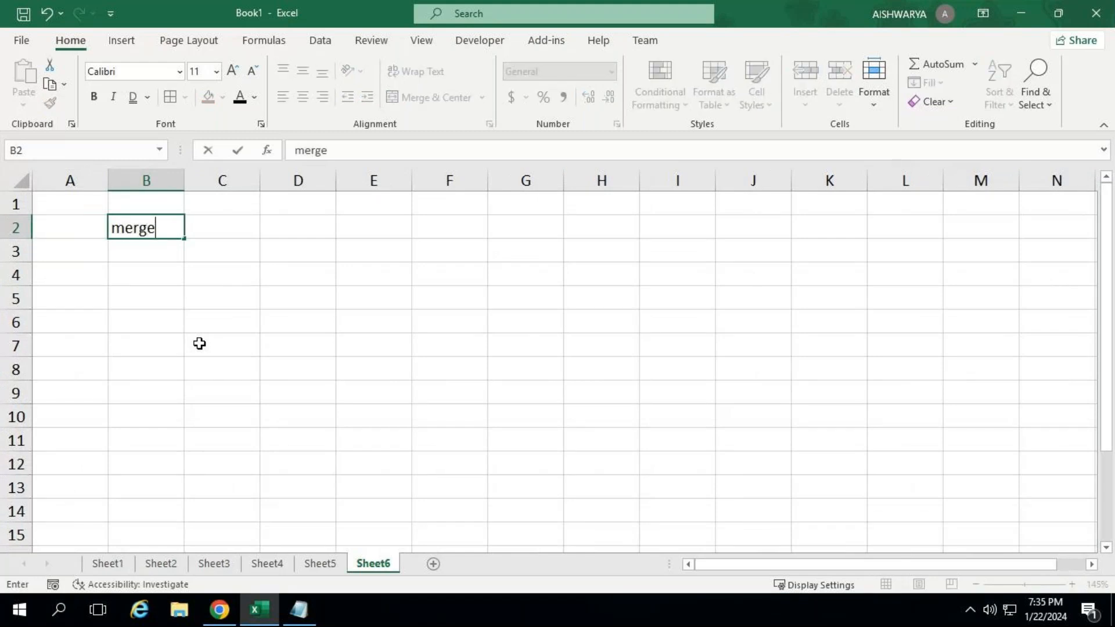
text( and center)
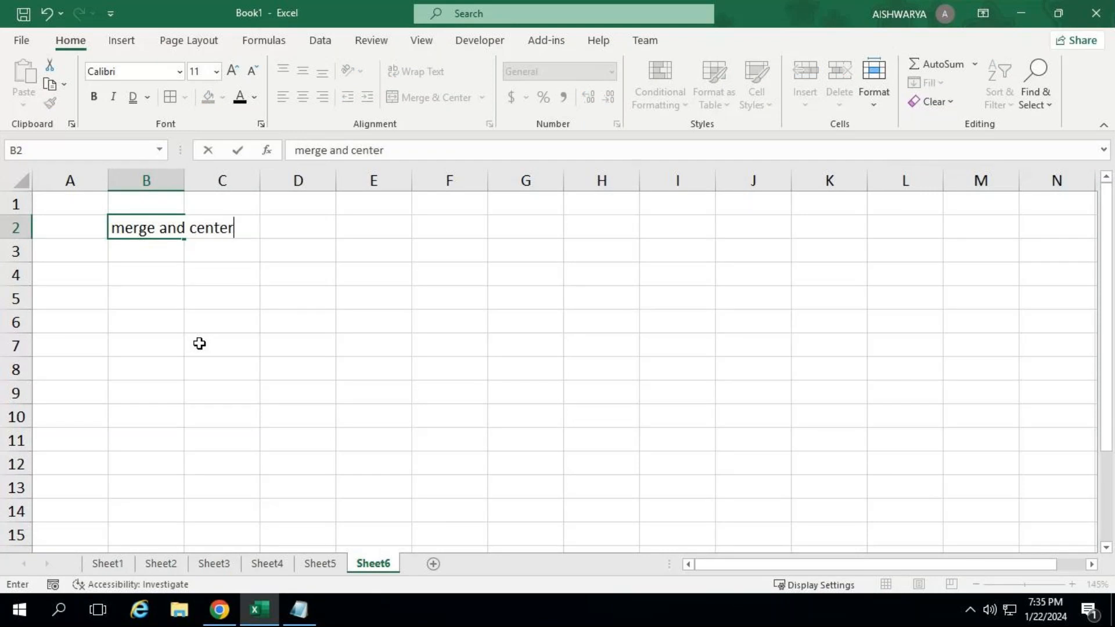
key(Return)
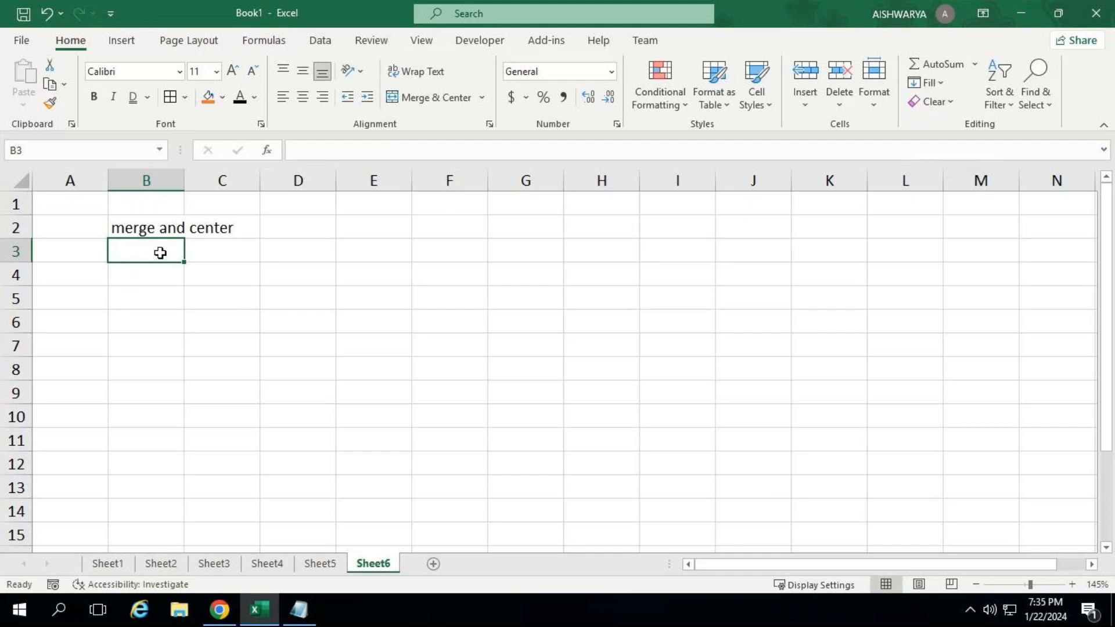
Step: Apply Merge & Center to the range A3:F7
drag(96, 256, 471, 337)
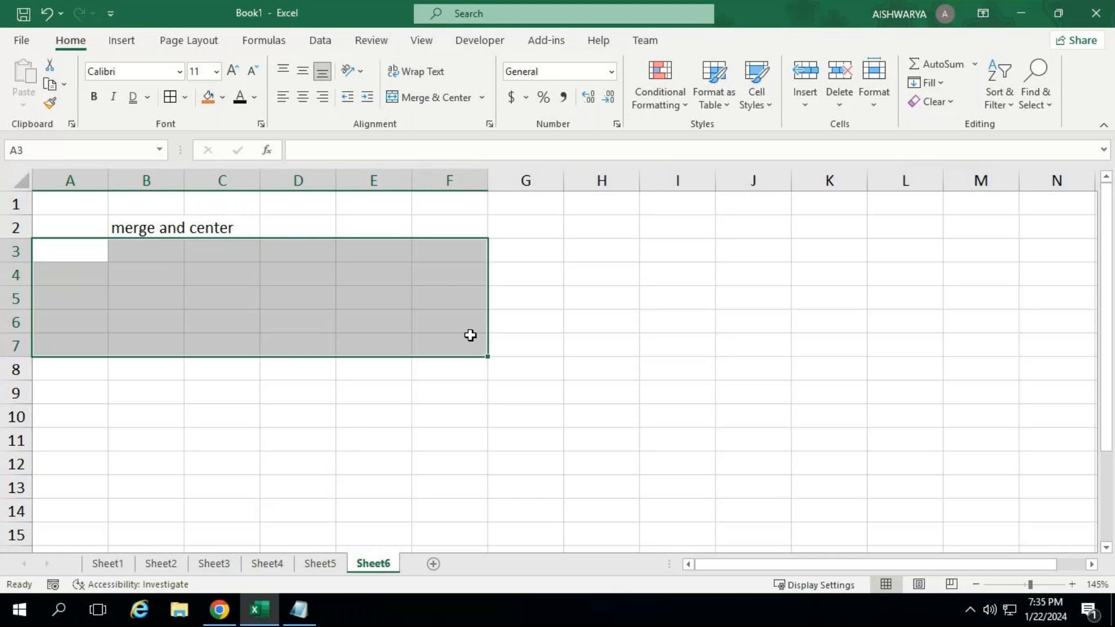
click(479, 99)
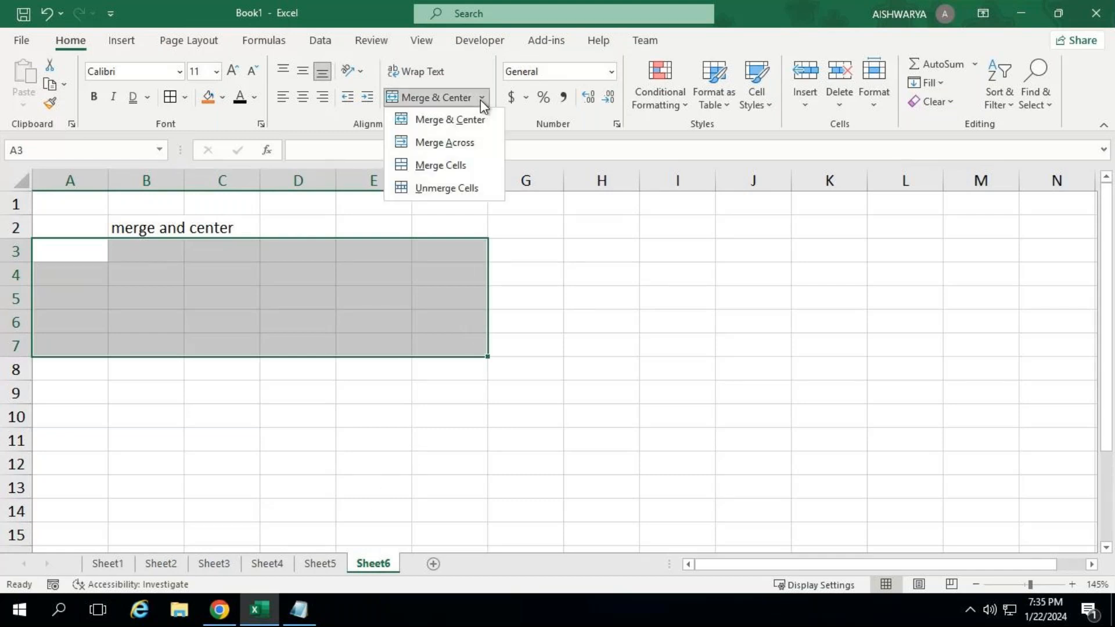
click(442, 123)
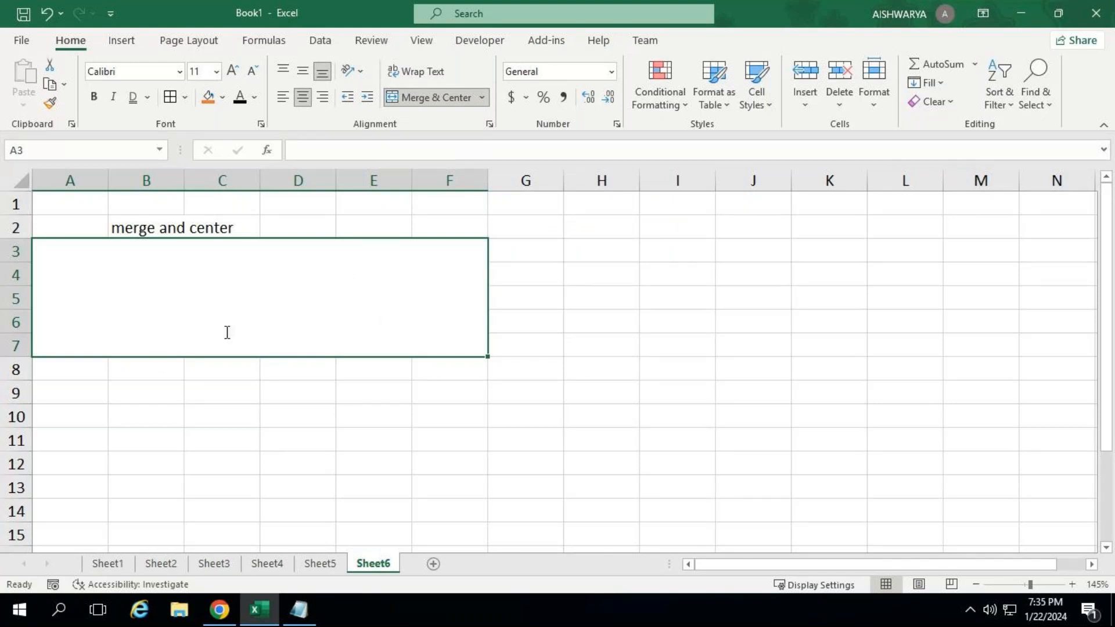
Step: Enter the sample phrase "nict computer education" in the merged cell A3:F7
text(nict c)
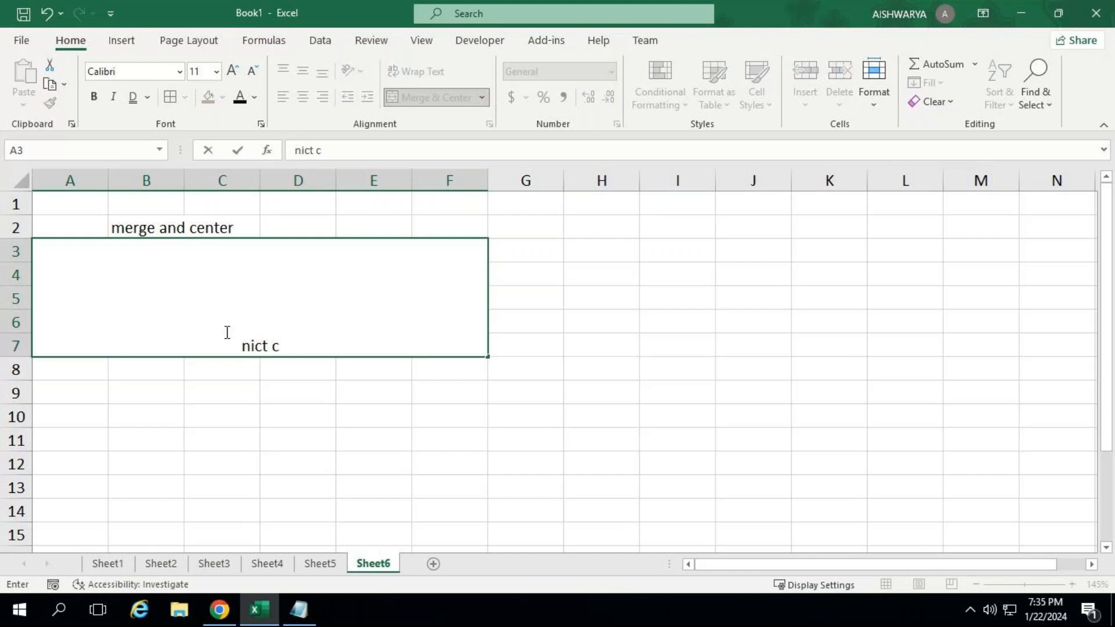
text(omputer e)
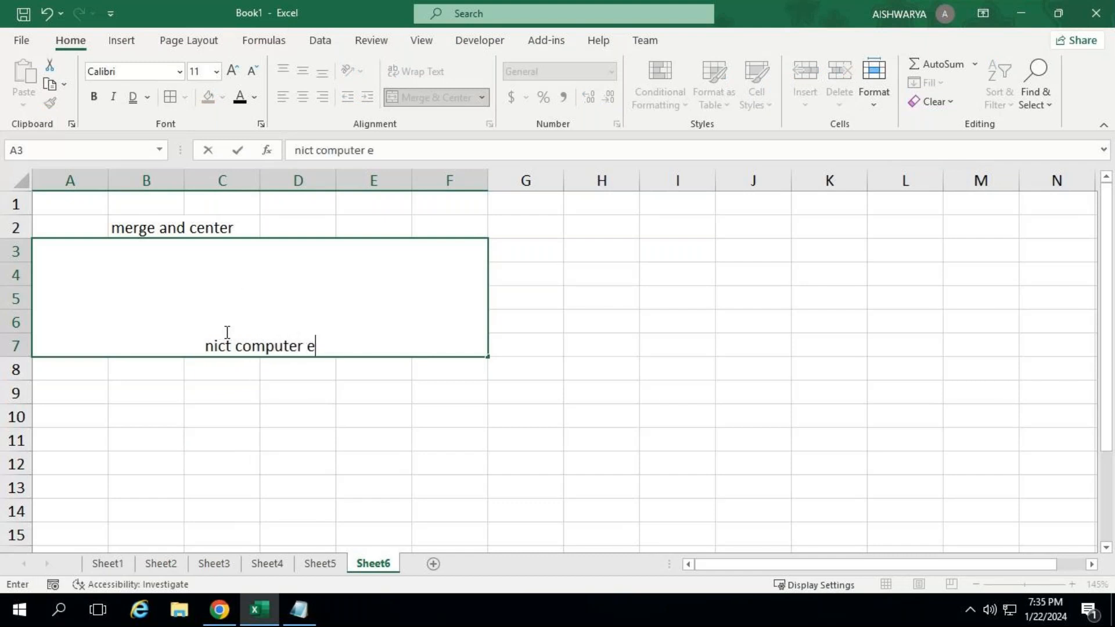
text(ducation)
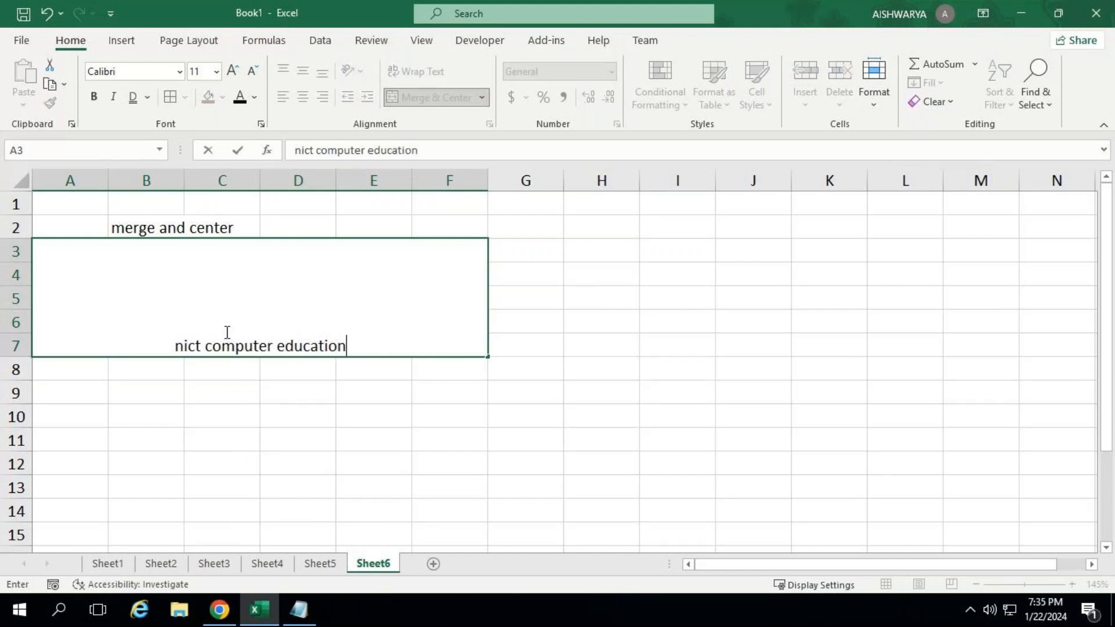
key(Return)
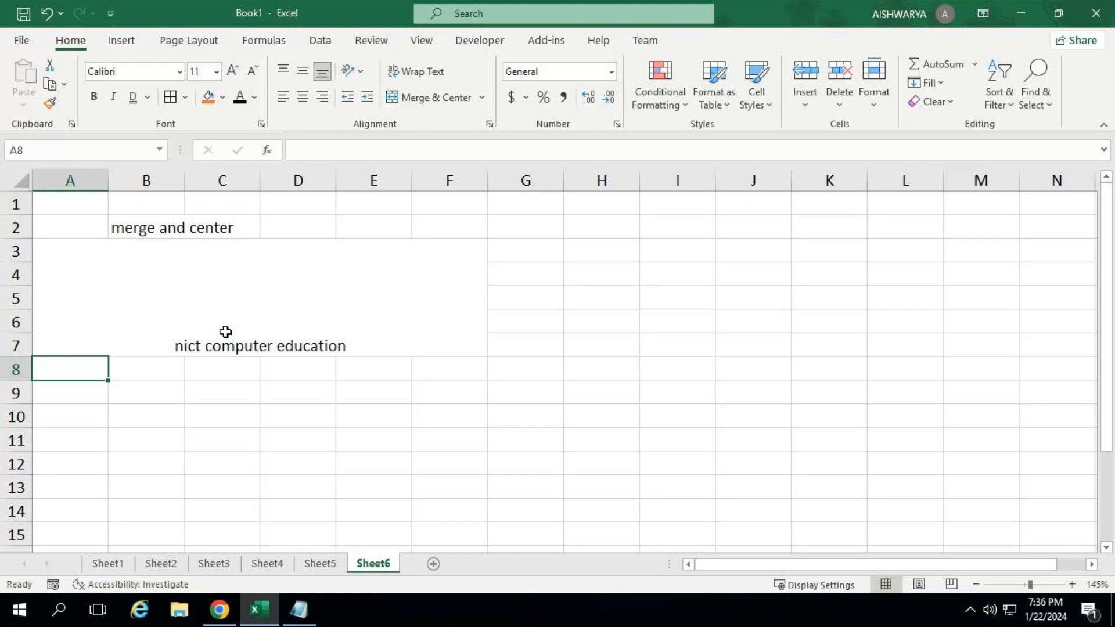
Step: Undo the sample phrase entry and the merge of A3:F7, and deselect the range
key(ctrl+z)
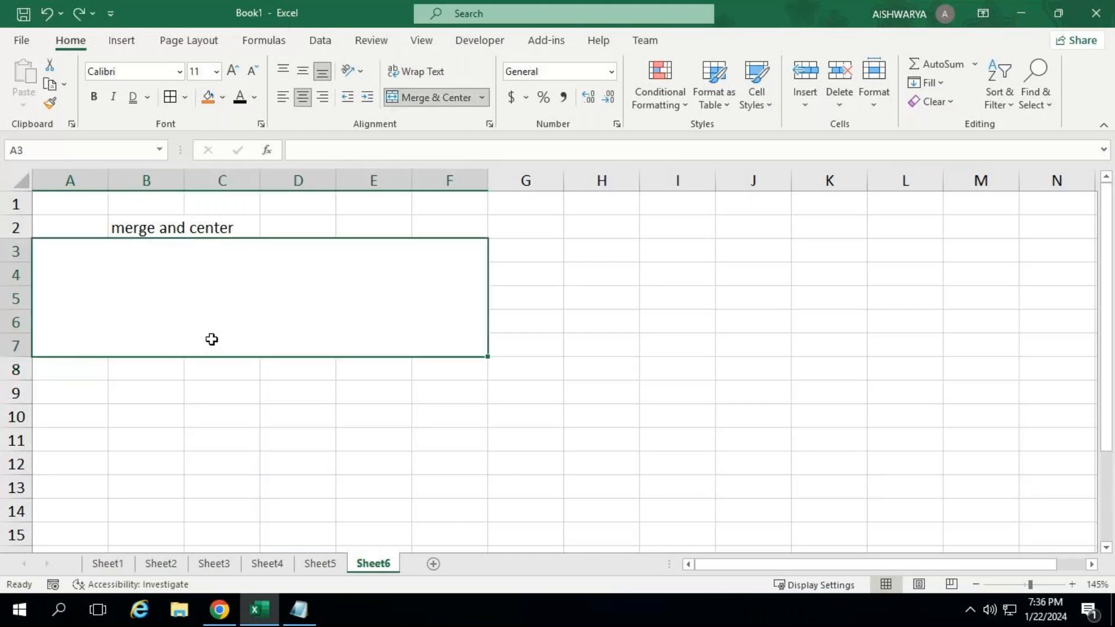
key(ctrl+z)
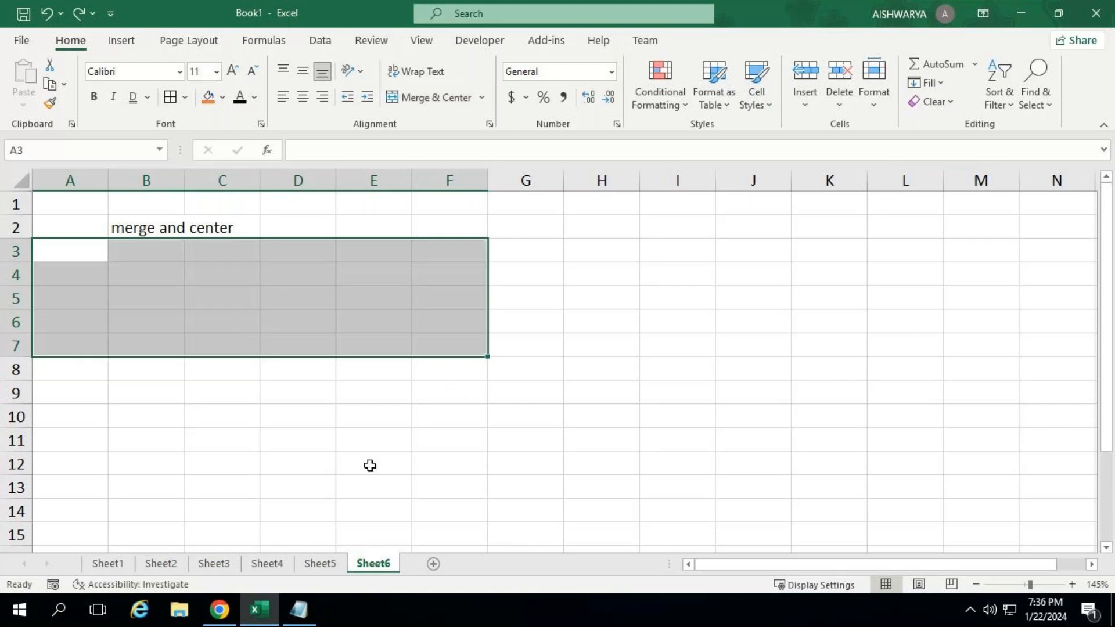
click(297, 463)
Step: Apply Merge & Center to the range A3:F6
drag(79, 242, 471, 332)
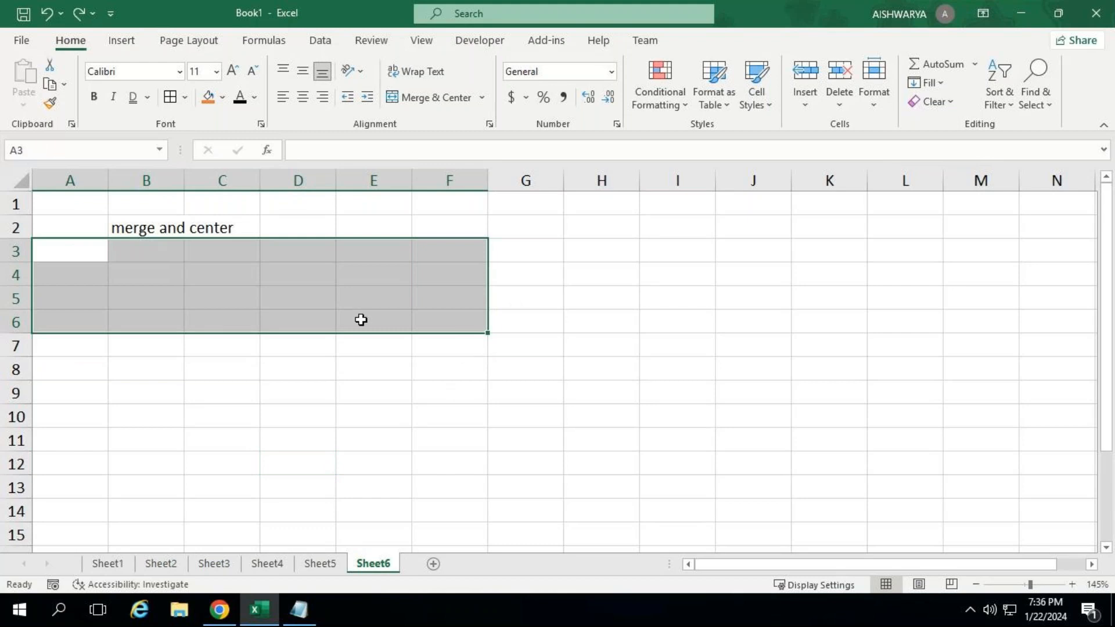
click(482, 97)
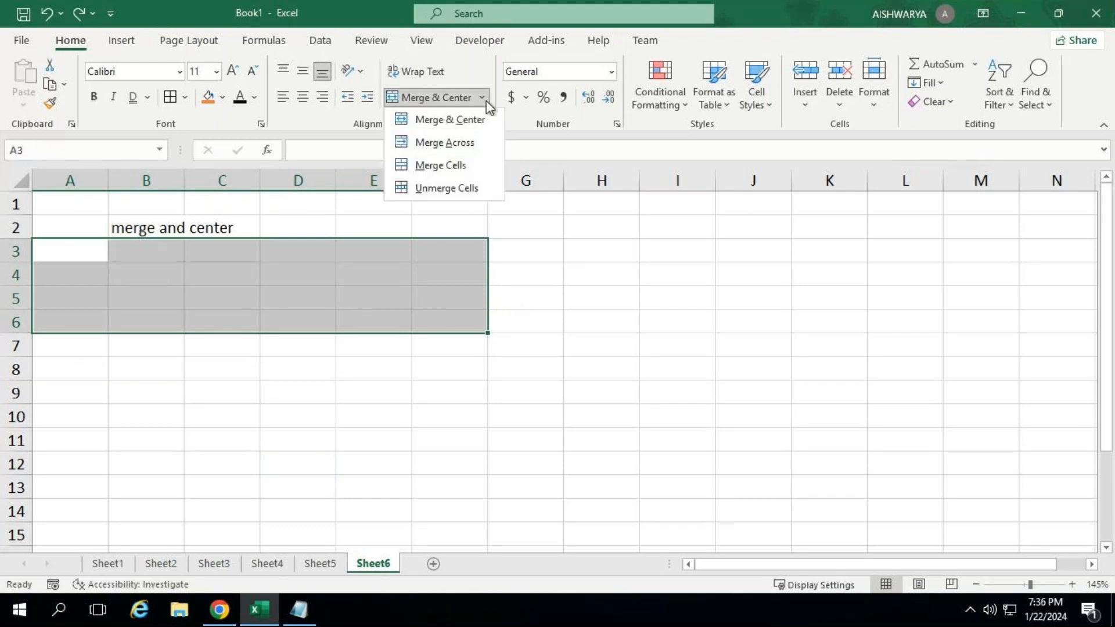
click(444, 121)
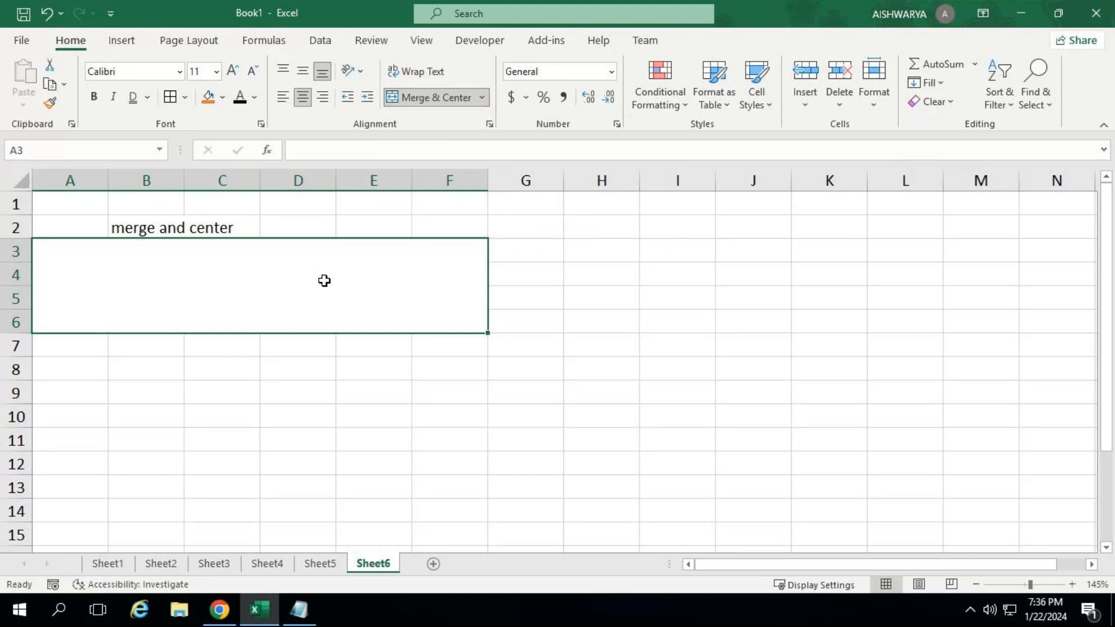
Step: Enter the sample phrase "nict computer education" in the merged cell A3:F6 and reselect that cell
text(nict com)
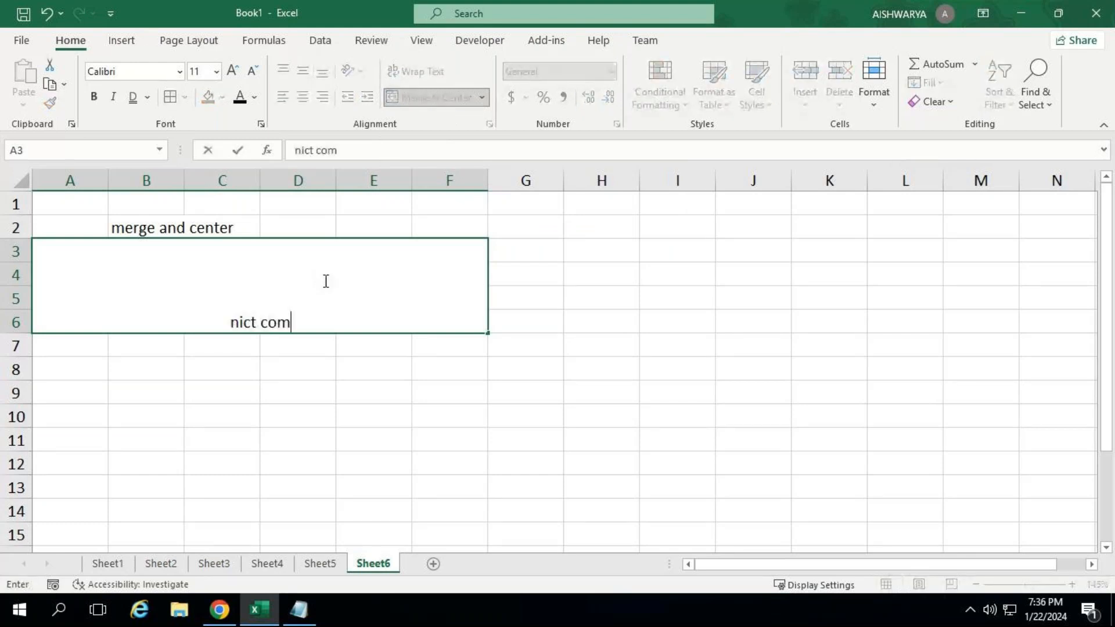
text(puter e)
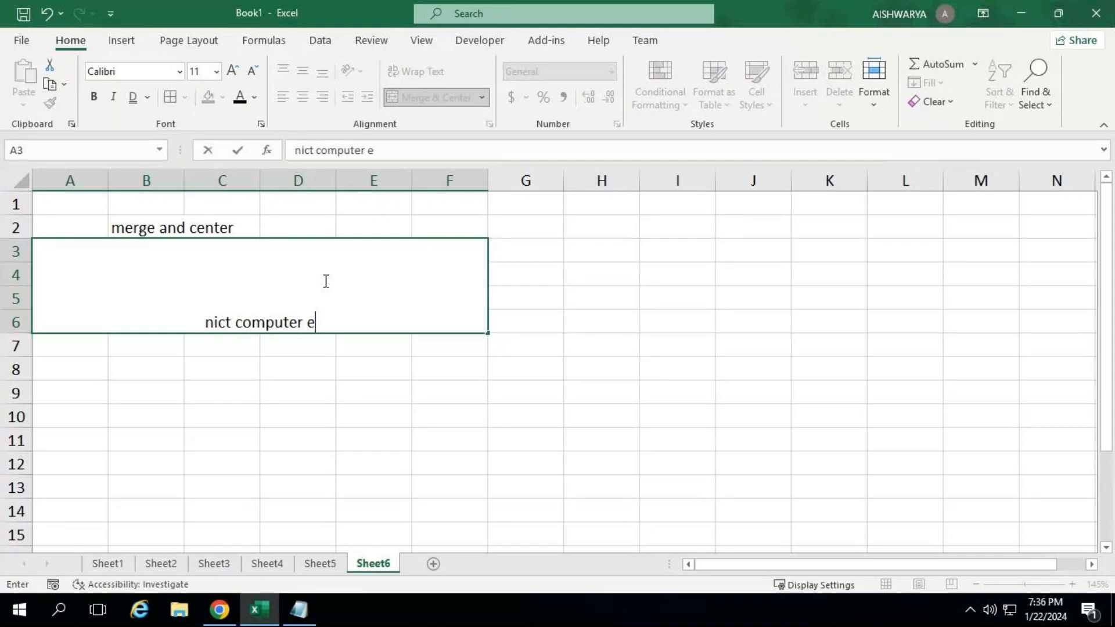
text(ducat)
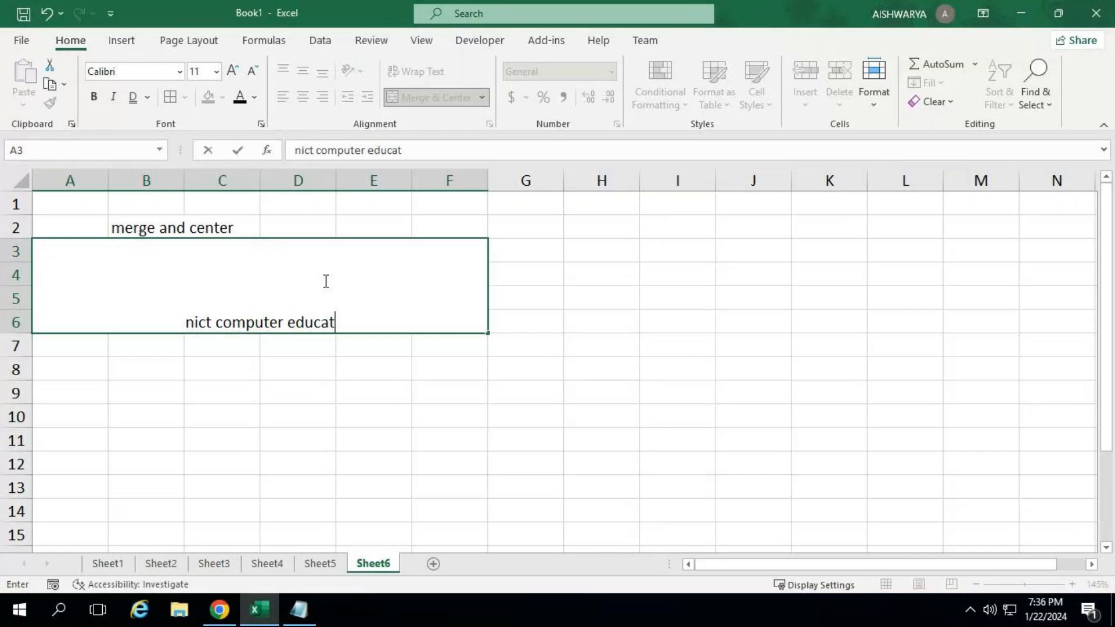
text(ion)
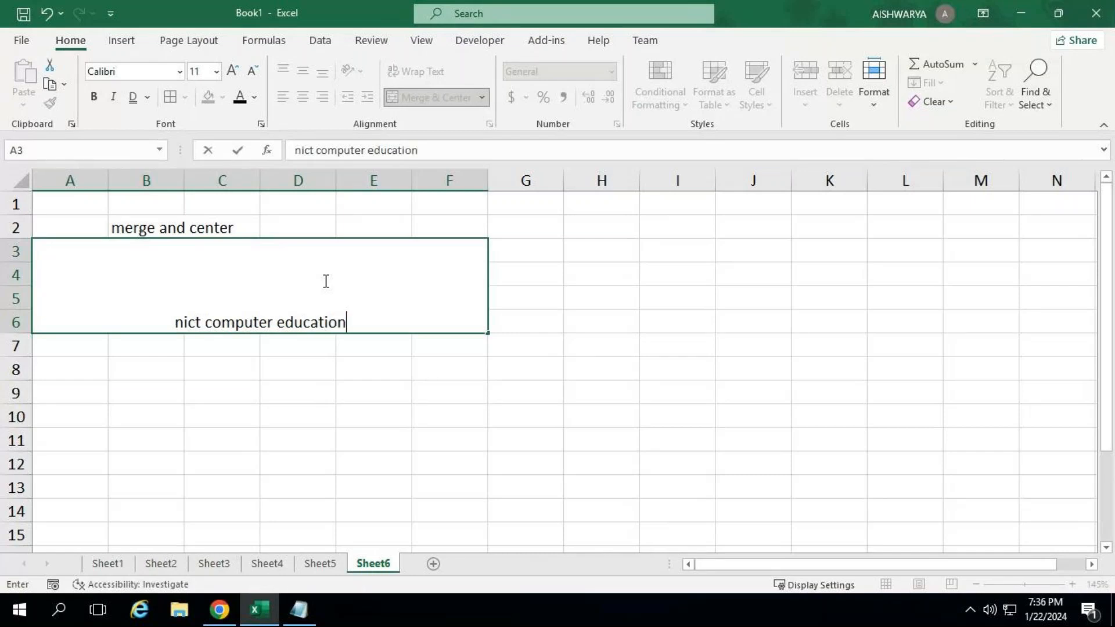
key(Return)
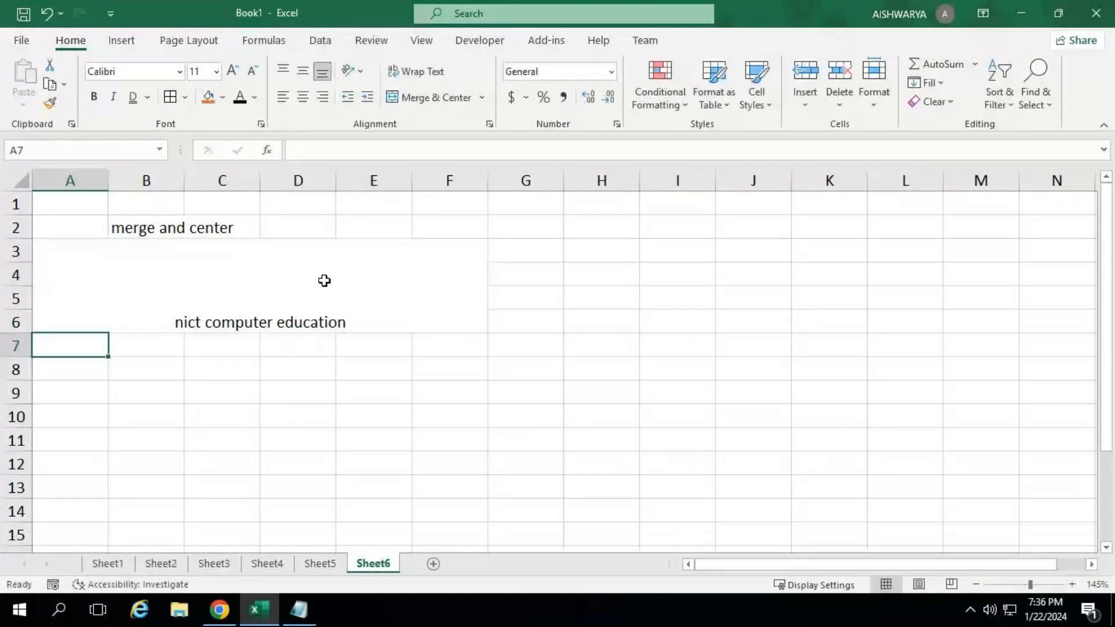
click(296, 308)
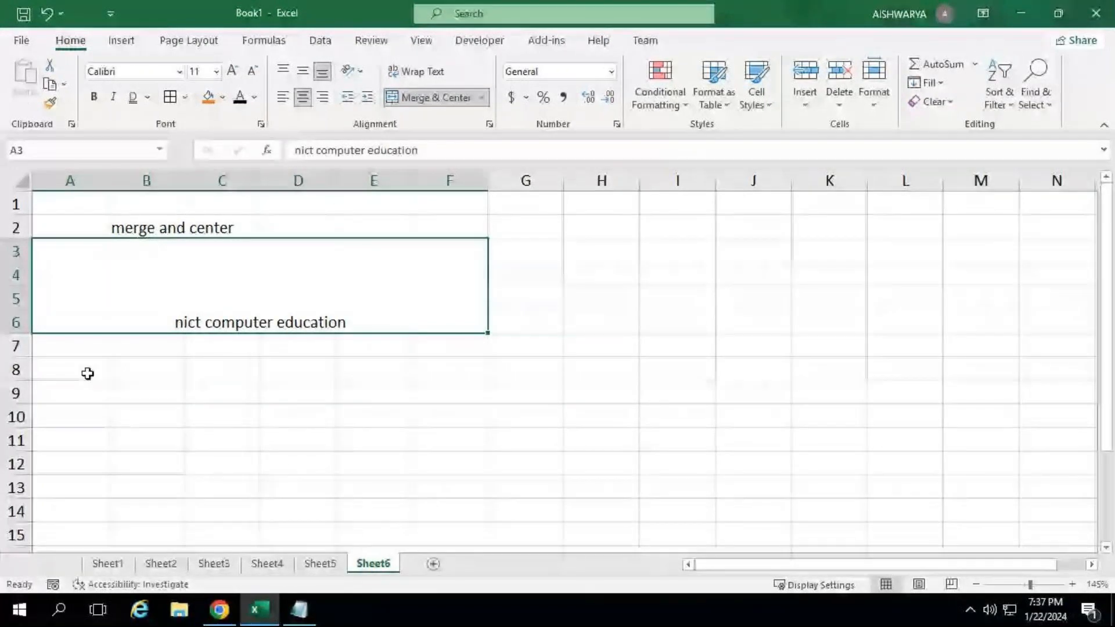
Step: Enter the label "merge across" in cell B8
click(145, 370)
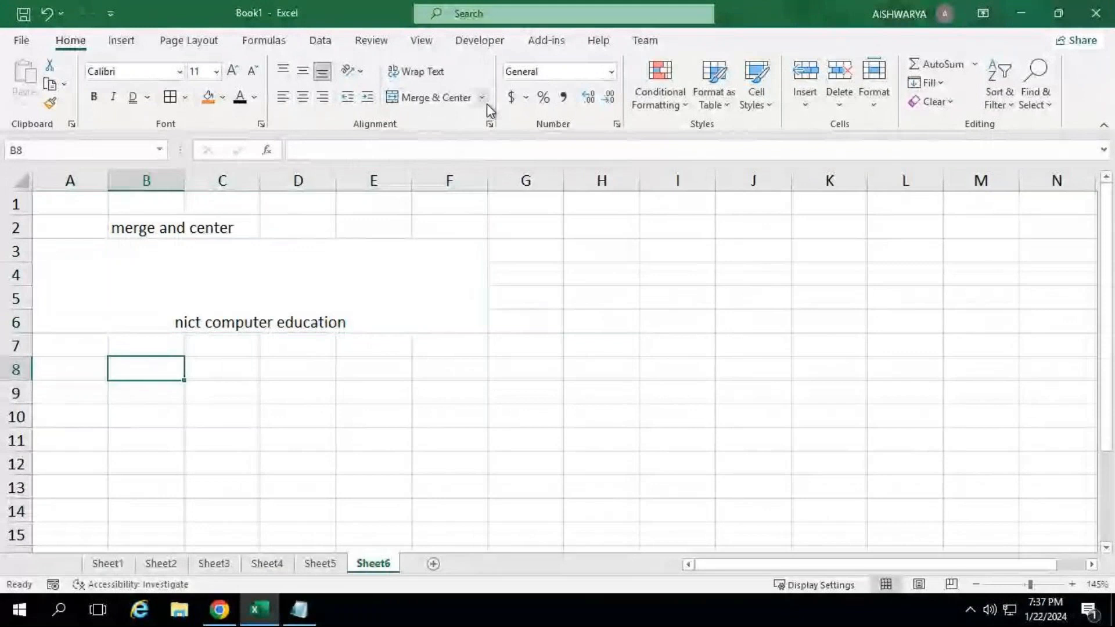
click(483, 99)
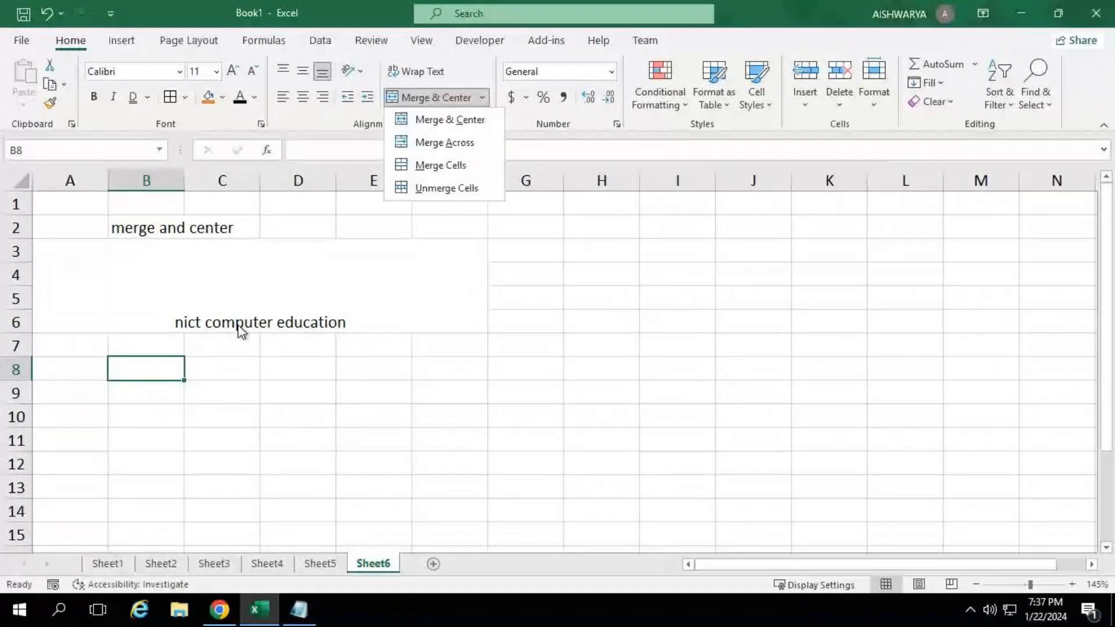
click(154, 369)
text(mer)
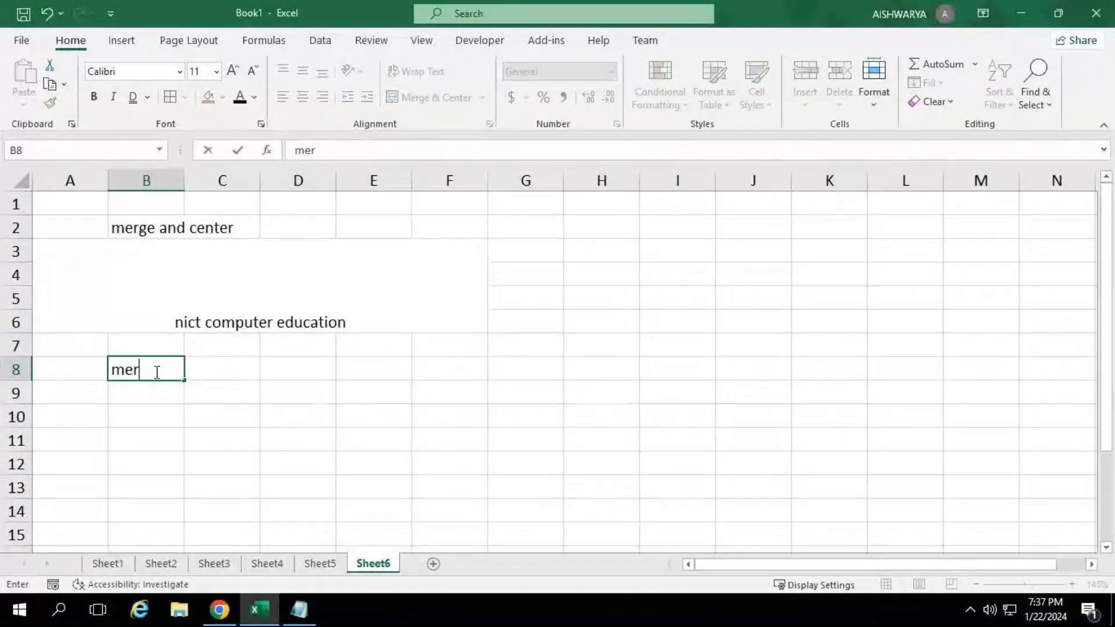
text(ge across)
key(Return)
Step: Apply Merge Across to the range A9:F12
drag(99, 393, 448, 463)
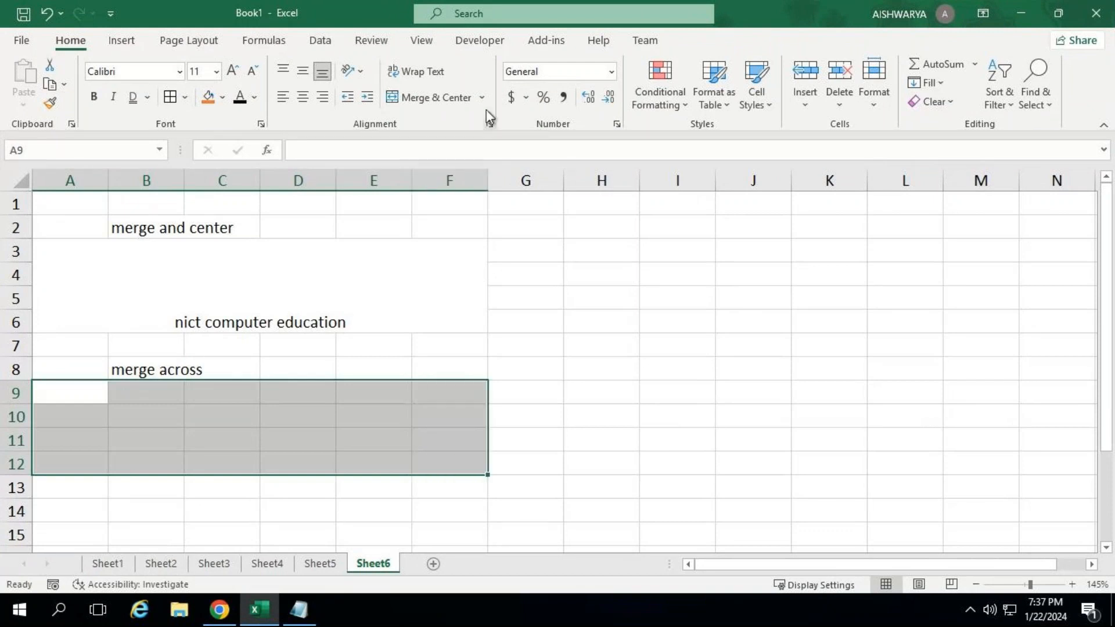
click(482, 99)
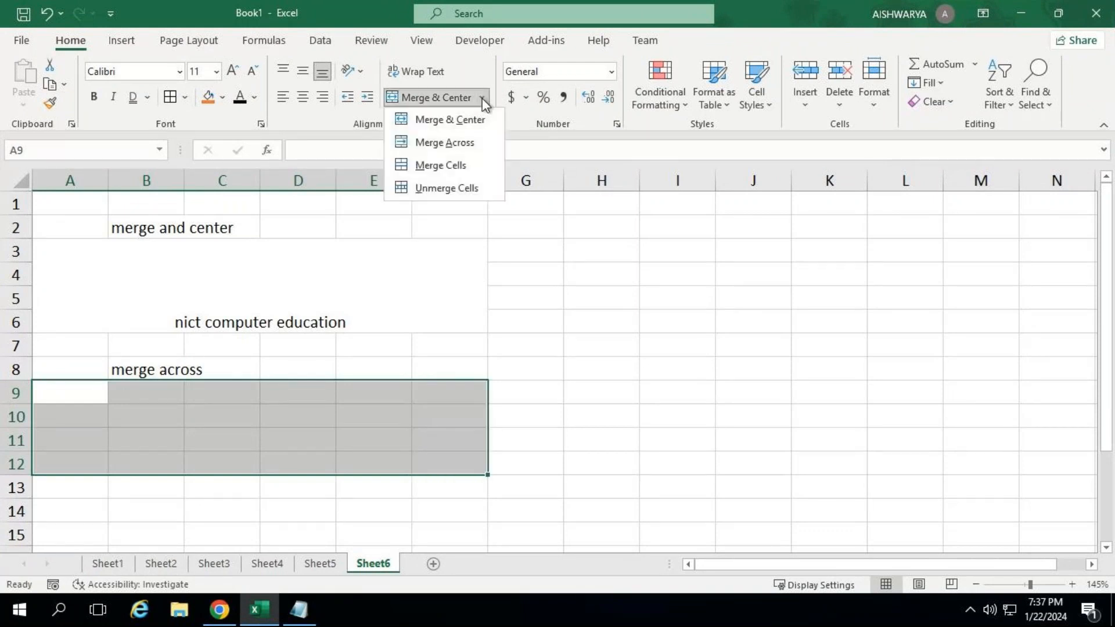
click(472, 141)
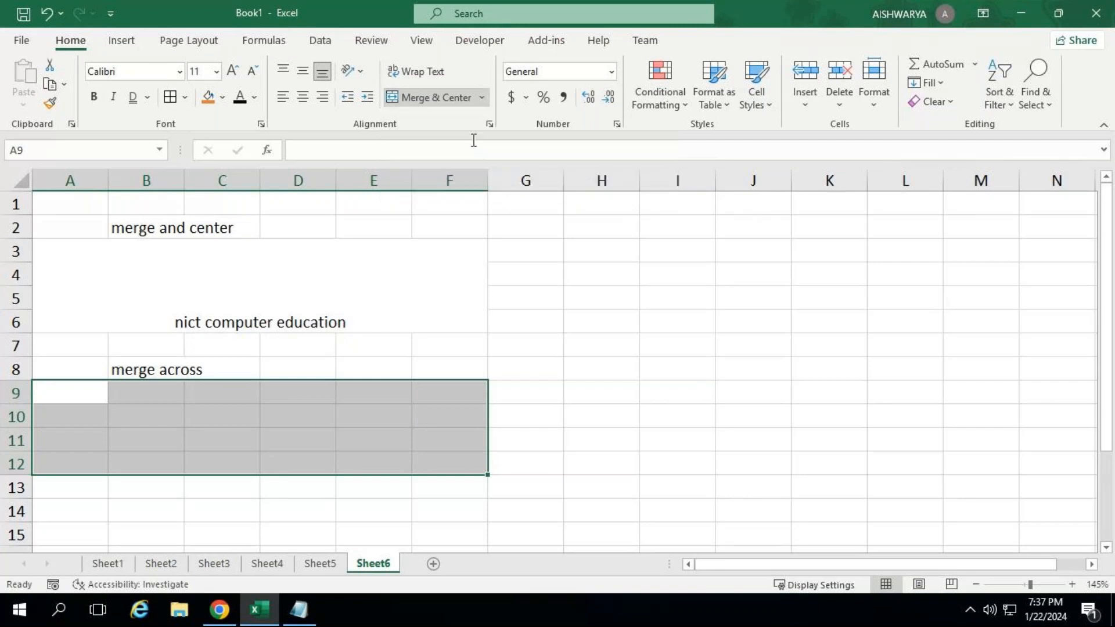
Step: Enter "nict computer education" in merged row 9 and the institute's address lines in merged rows 10 and 11
click(419, 398)
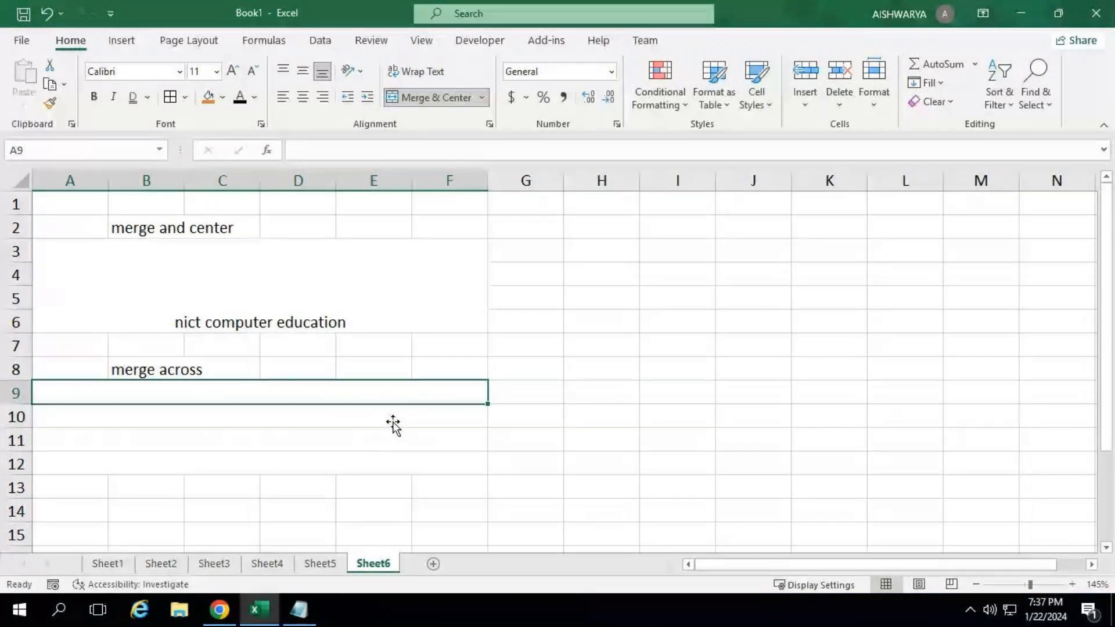
text(nict co)
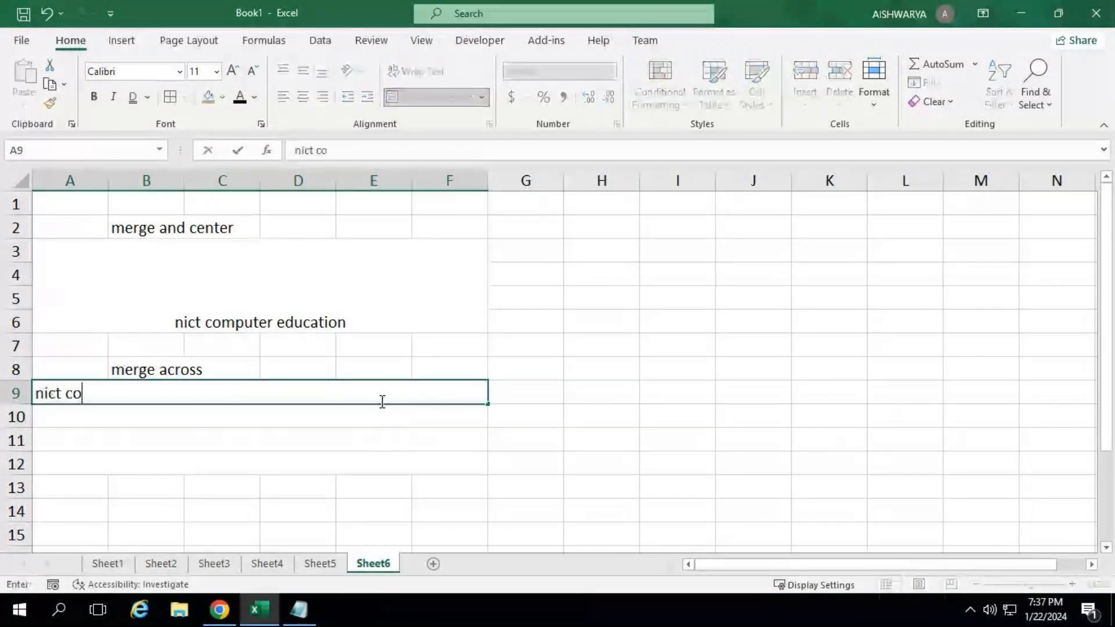
text(mputer)
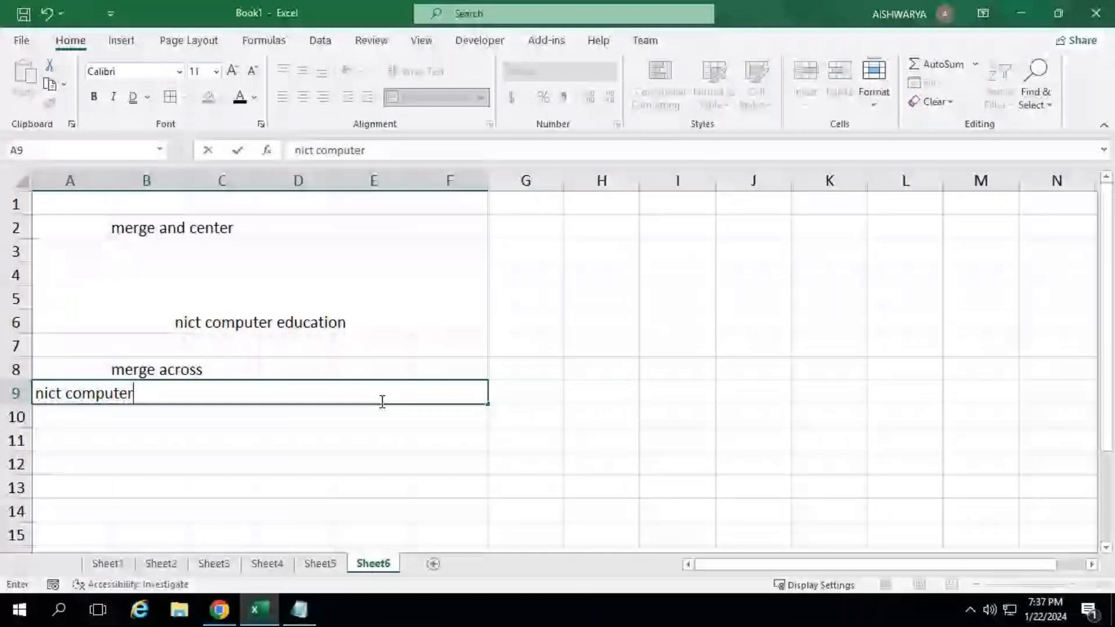
text(education)
key(Return)
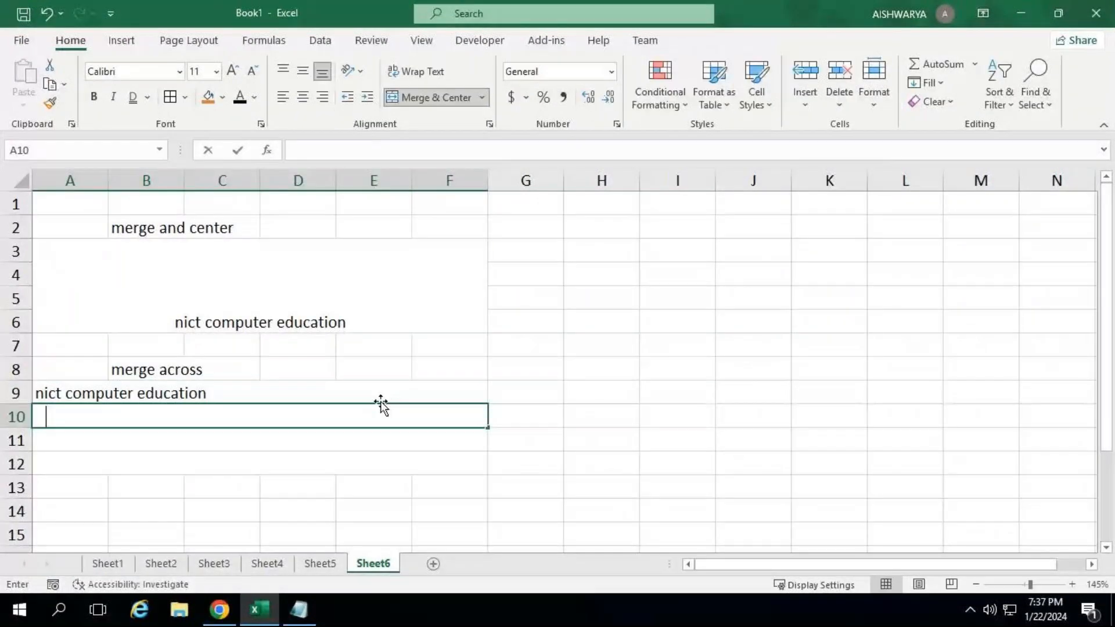
text(Hanumanthanagar)
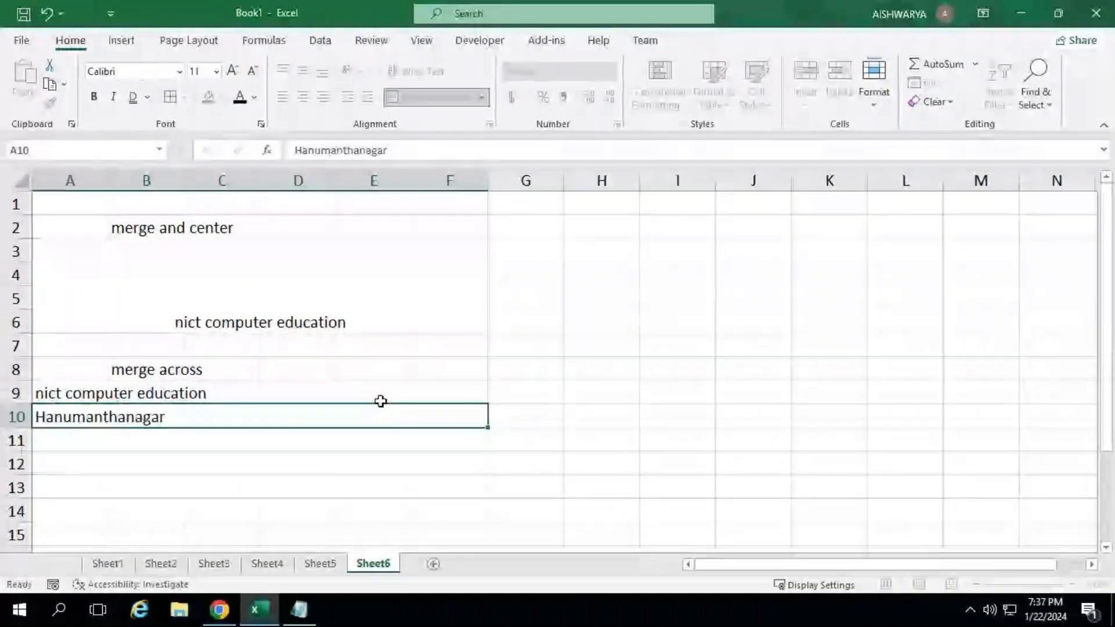
key(Return)
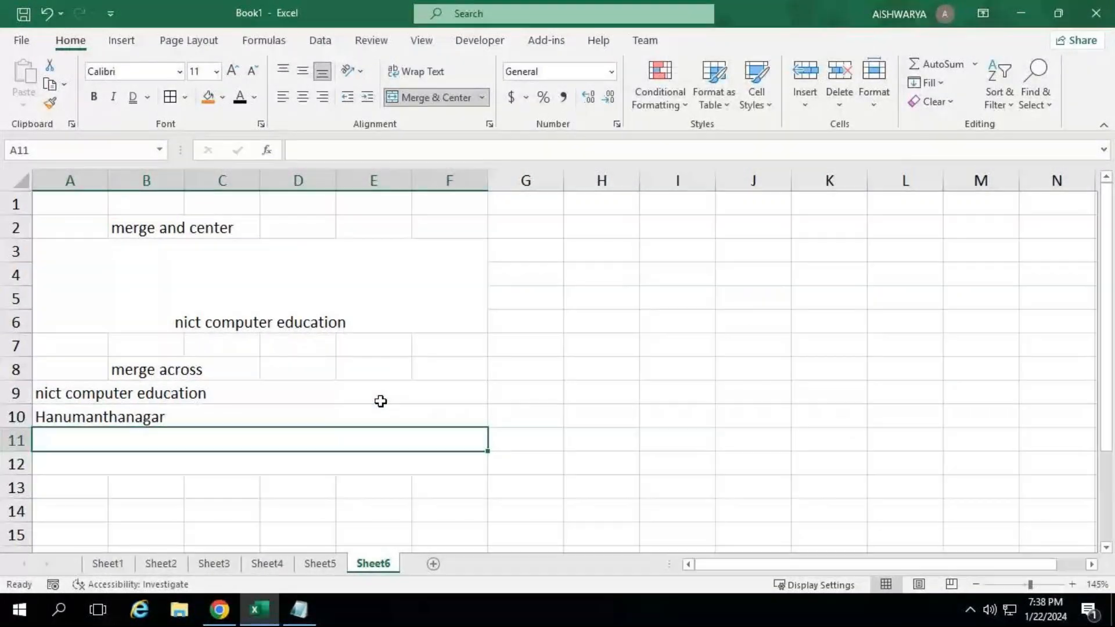
text(Bangalore)
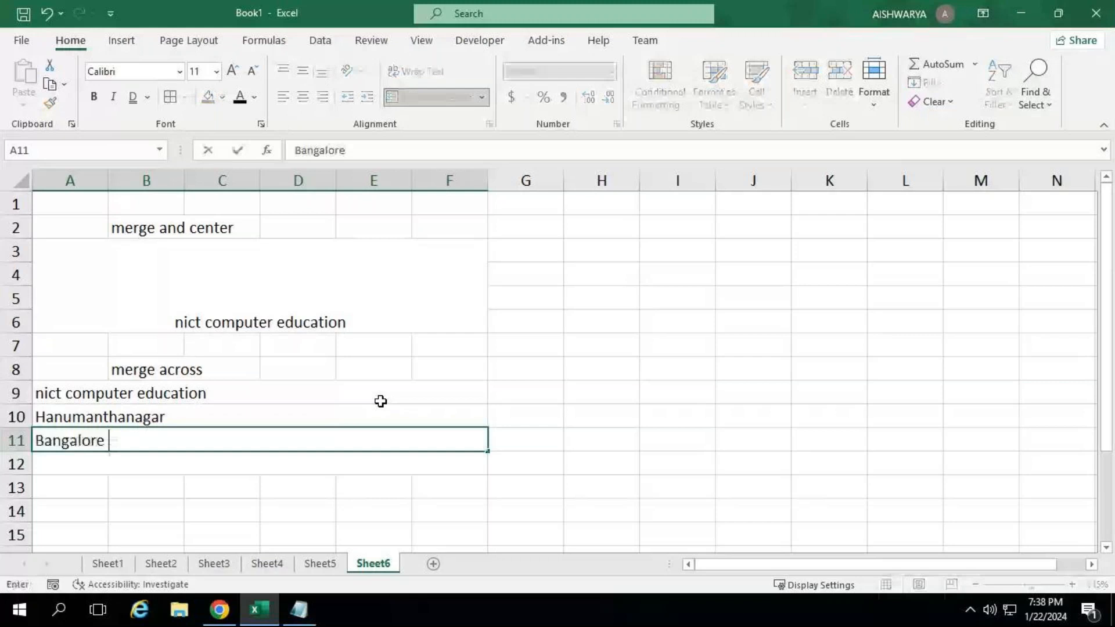
text(- 560050)
key(Return)
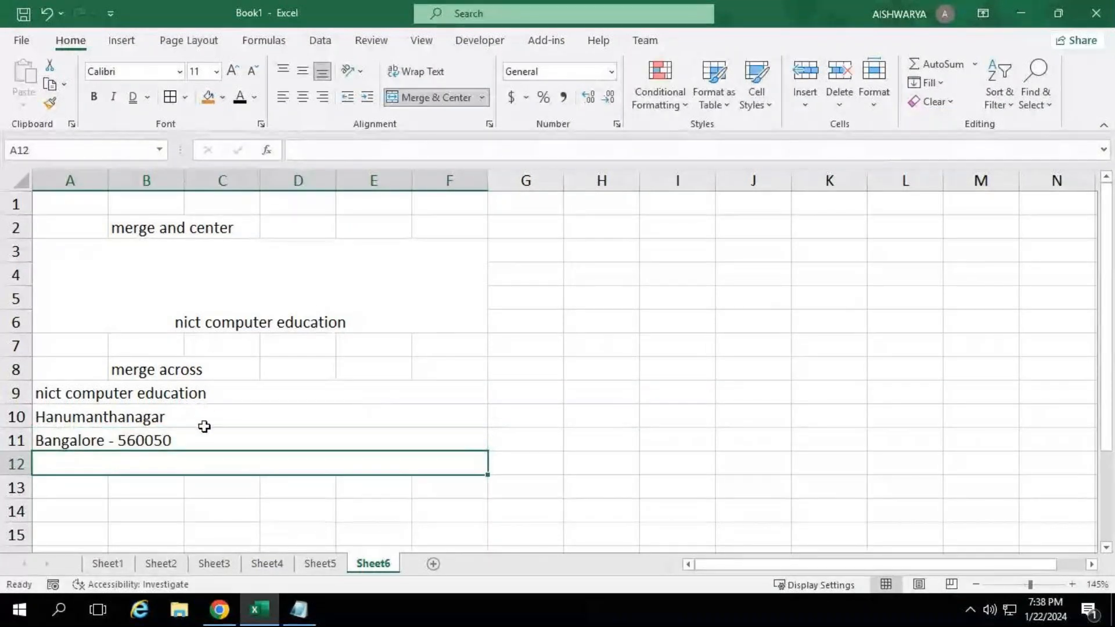
drag(229, 394, 228, 440)
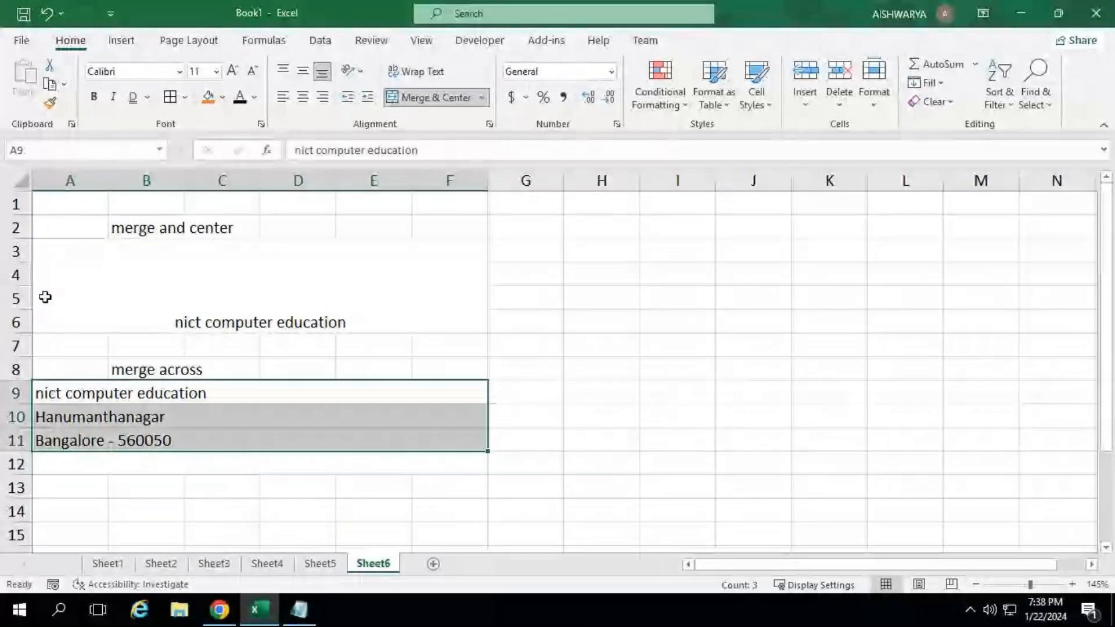
drag(172, 393, 267, 465)
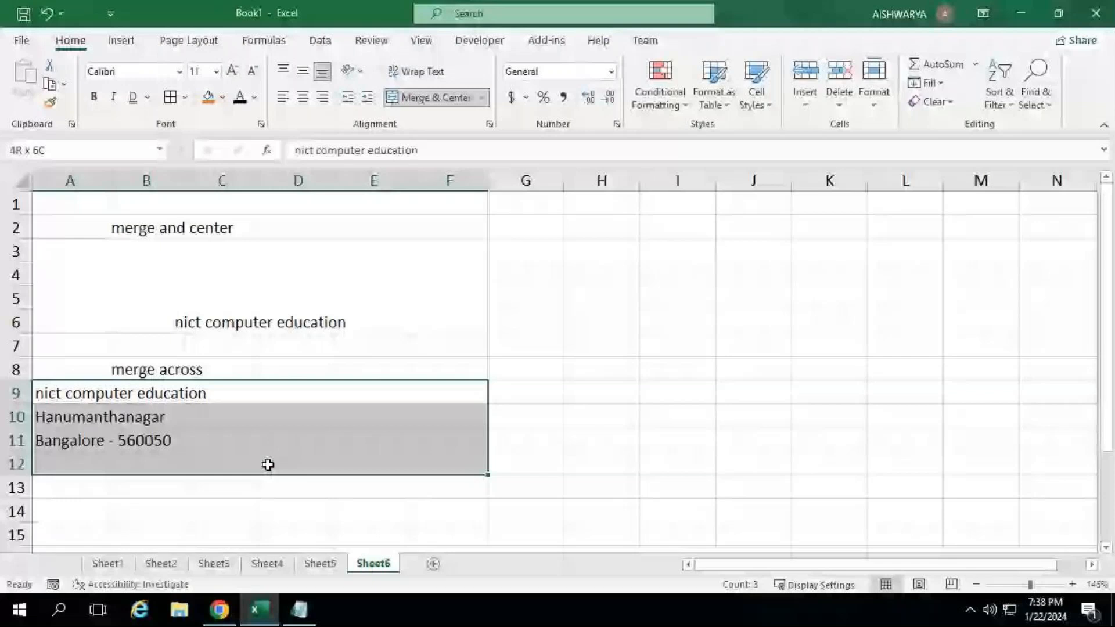
drag(268, 464, 268, 465)
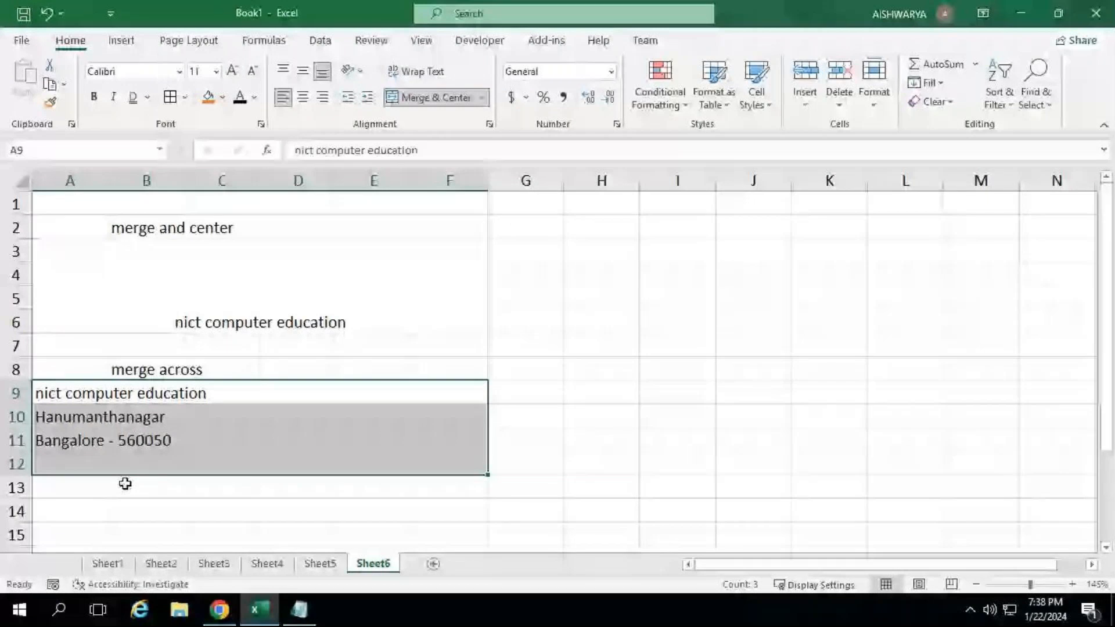
click(125, 484)
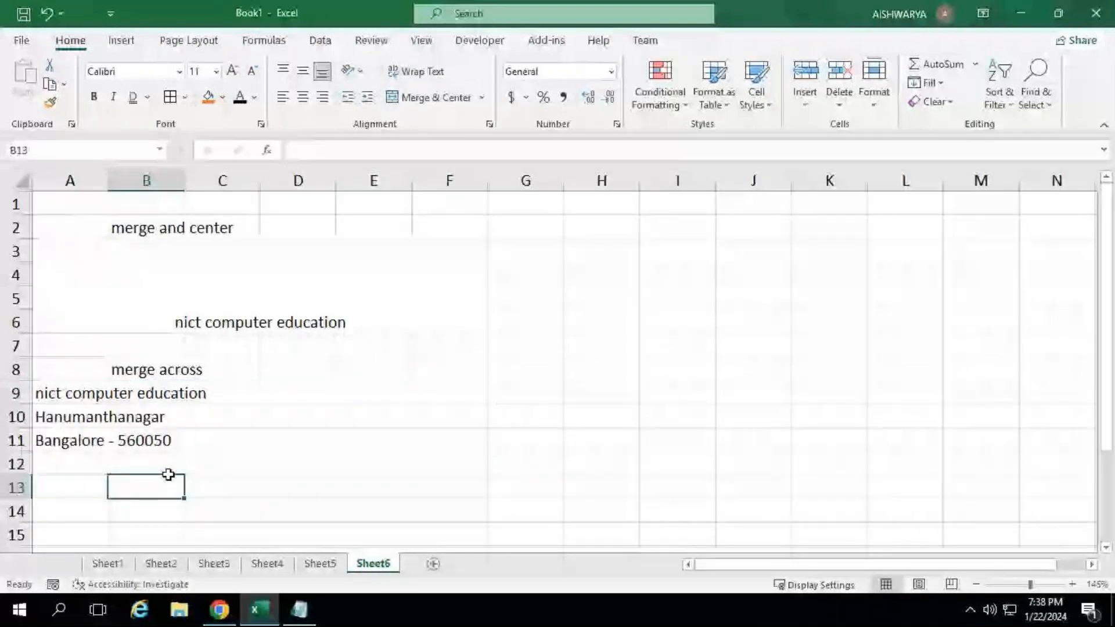
drag(58, 393, 241, 445)
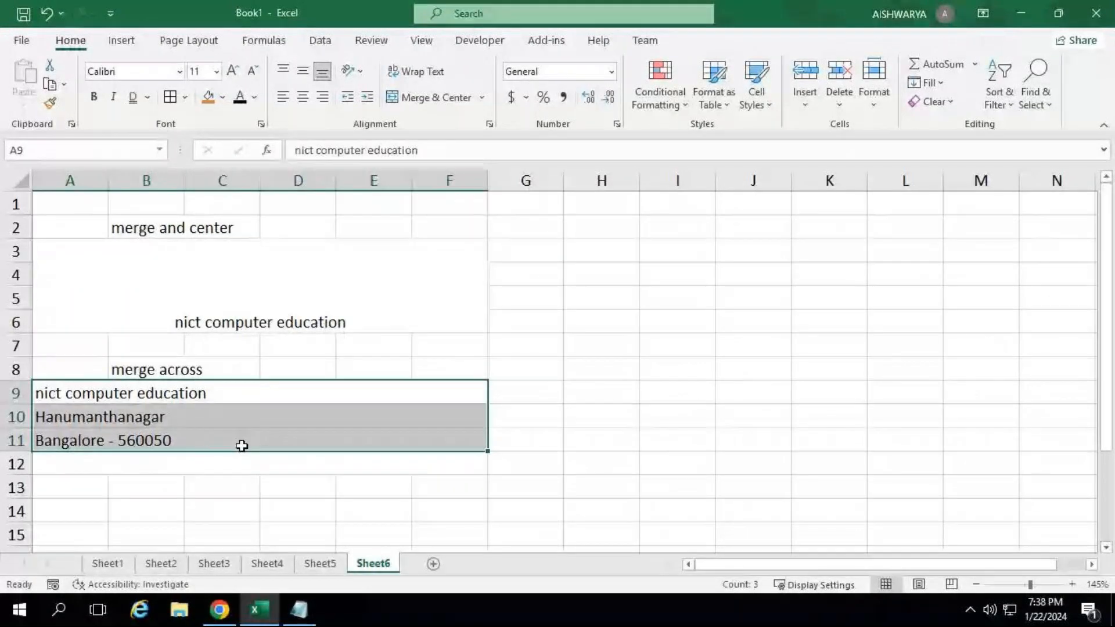
Step: Undo the sample text entries in rows 9 to 11 and the Merge Across on A9:F12
key(ctrl+z)
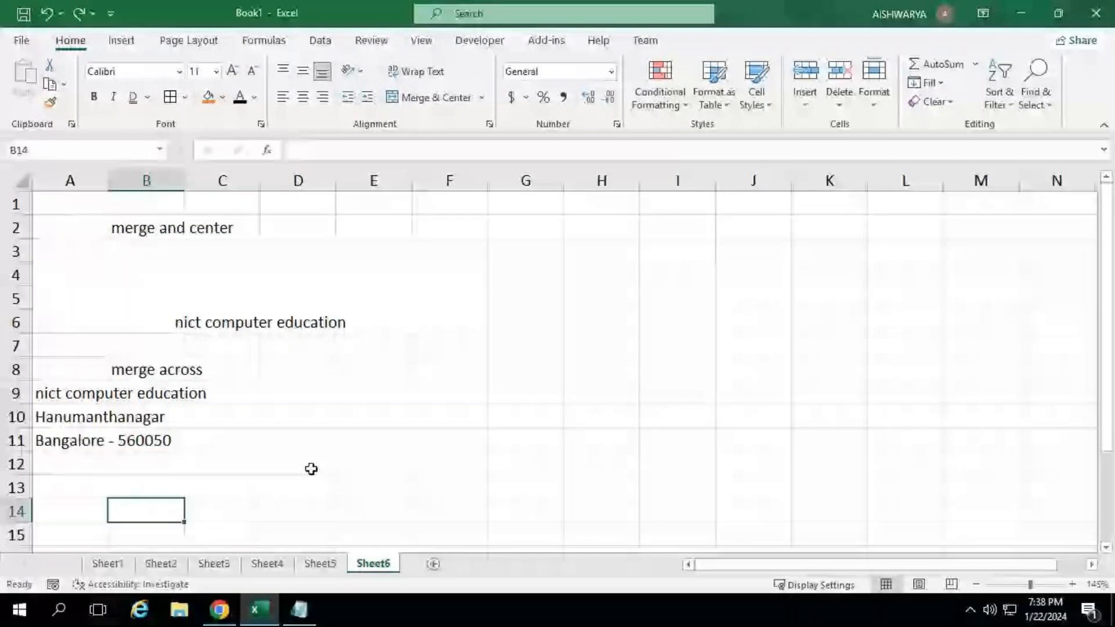
drag(58, 393, 296, 470)
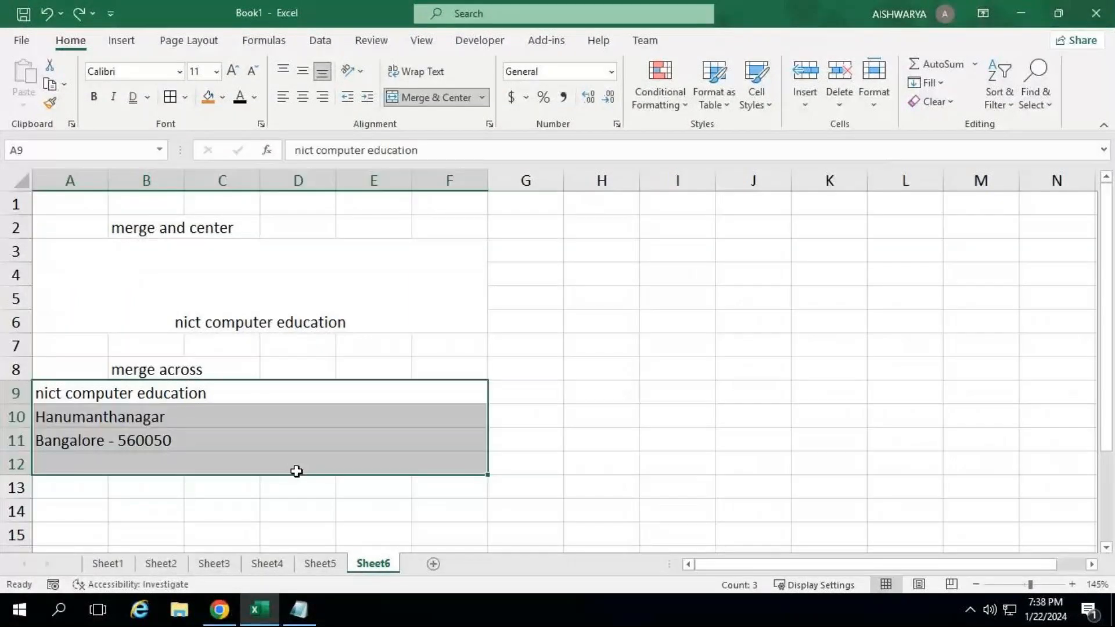
key(ctrl+z)
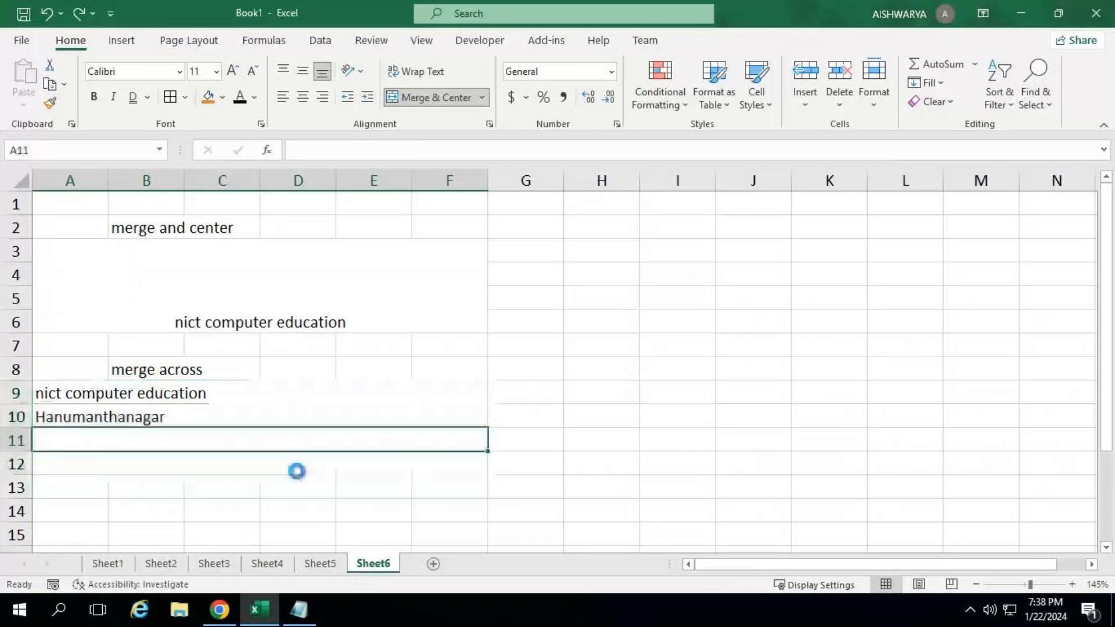
key(ctrl+z)
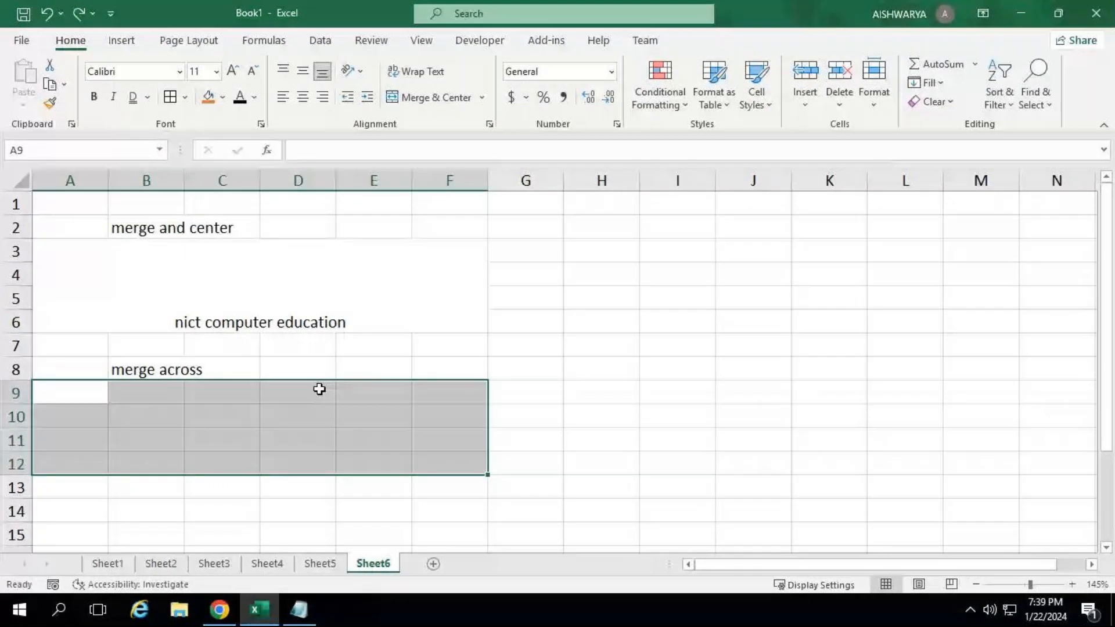
Step: Apply Merge Across to the range A9:F12 so each row is merged separately
click(482, 96)
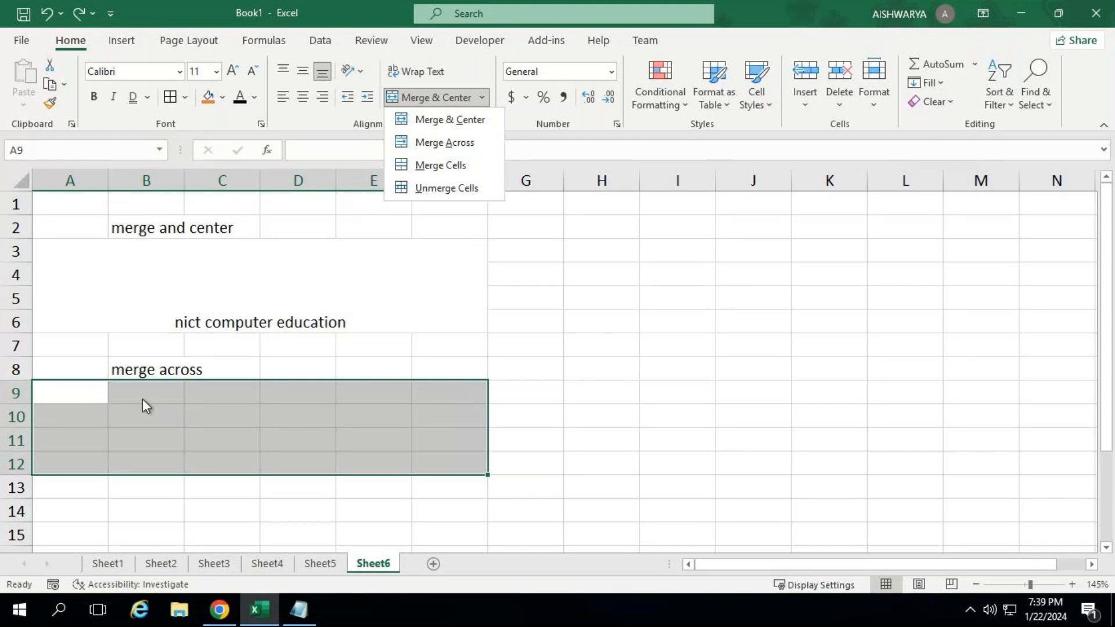
click(171, 399)
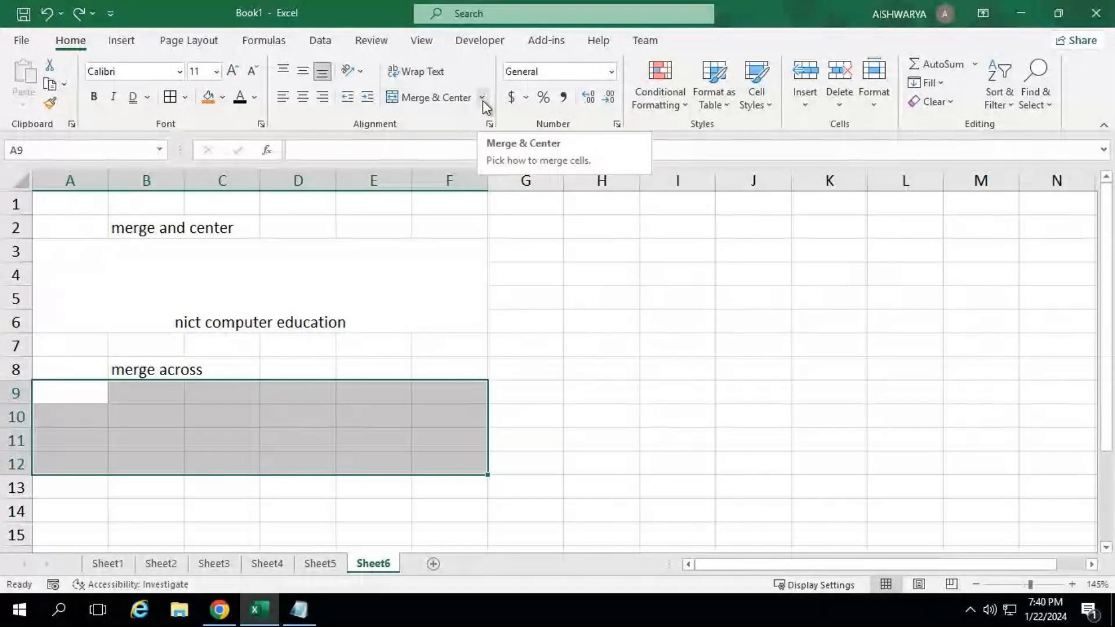
click(483, 99)
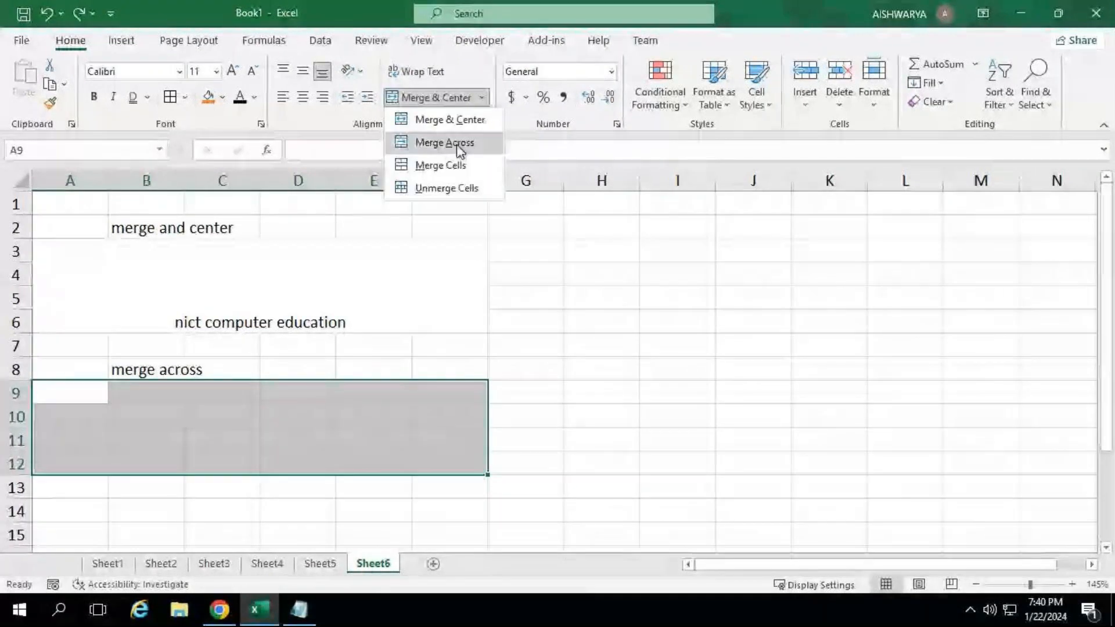
click(456, 144)
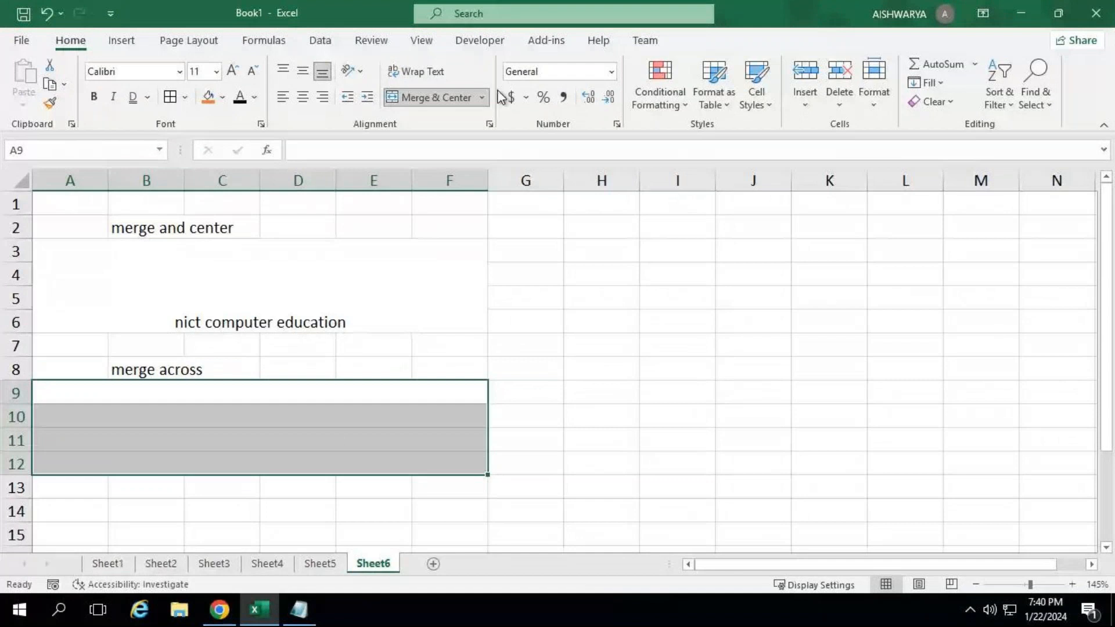
Step: Enter "nict computer education" in merged row 9 and the institute's address lines in merged rows 10 and 11
click(370, 393)
text(nict com)
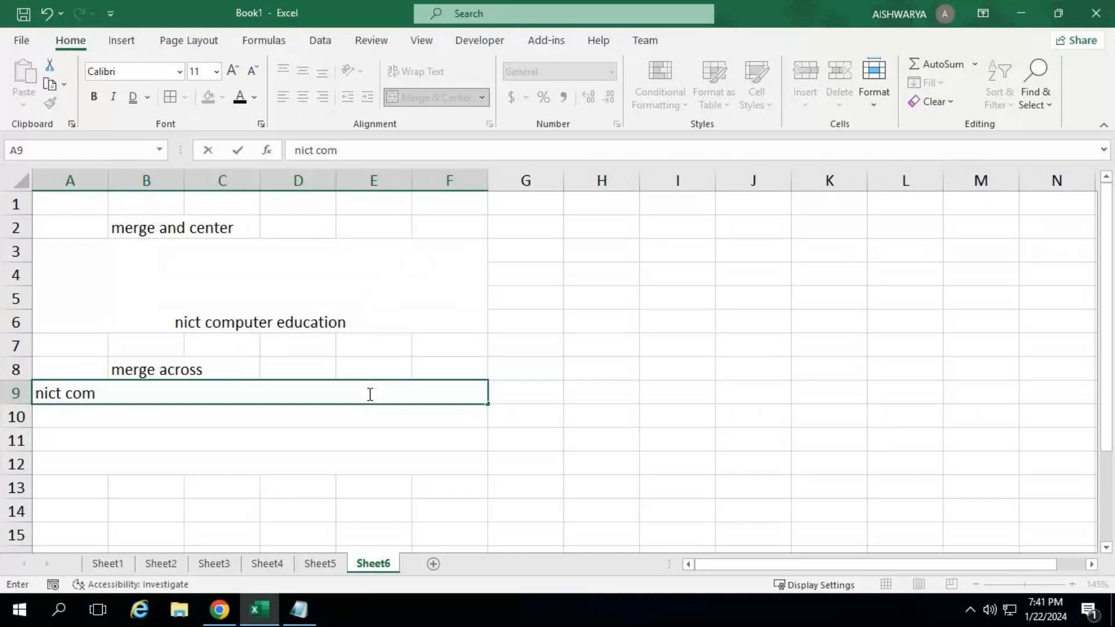
text(puter education)
key(Return)
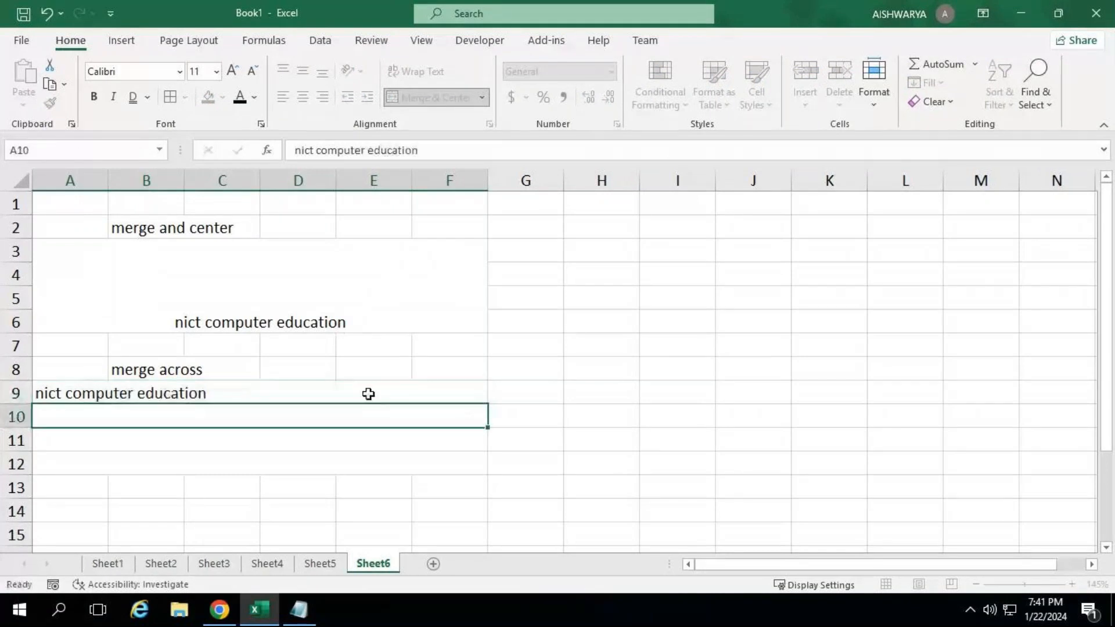
text(ha)
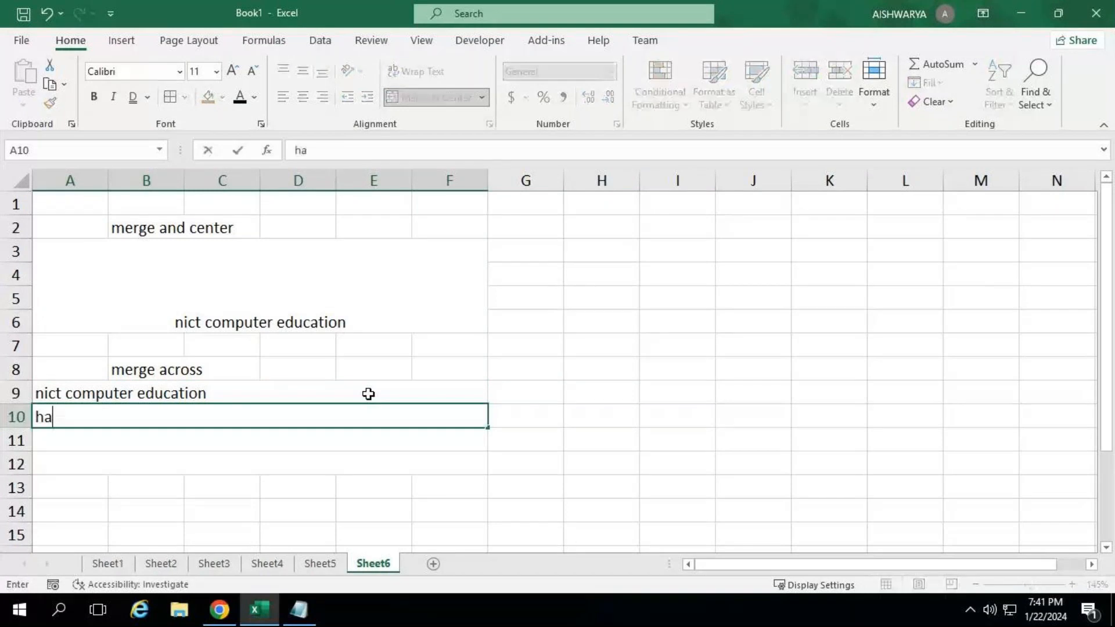
text(numanthanagar)
key(Return)
text(bangalor)
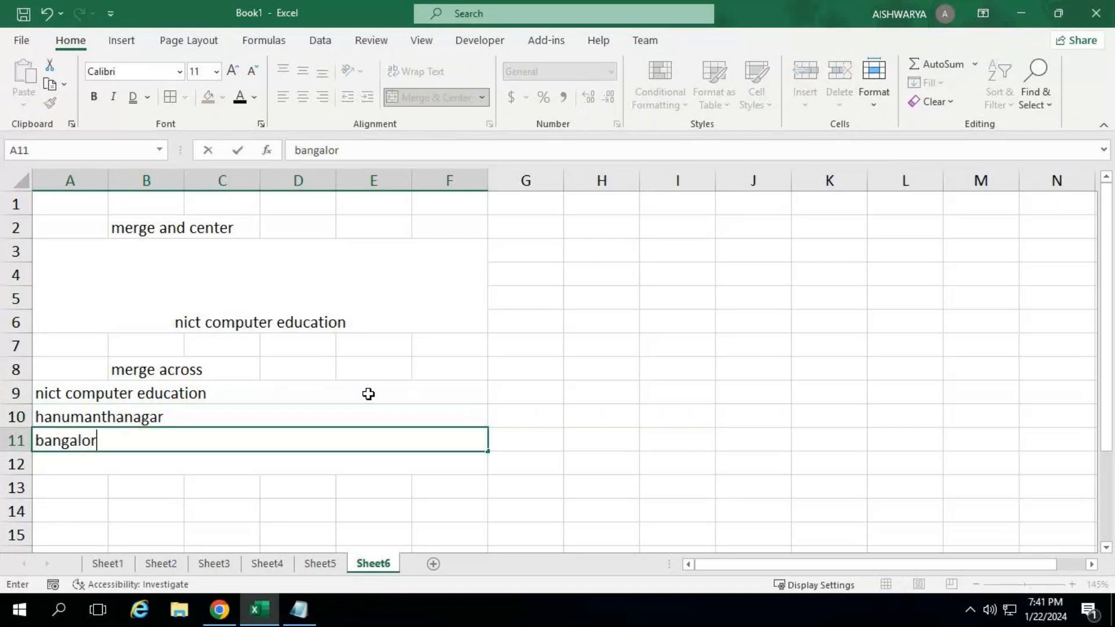
text(e - 5600)
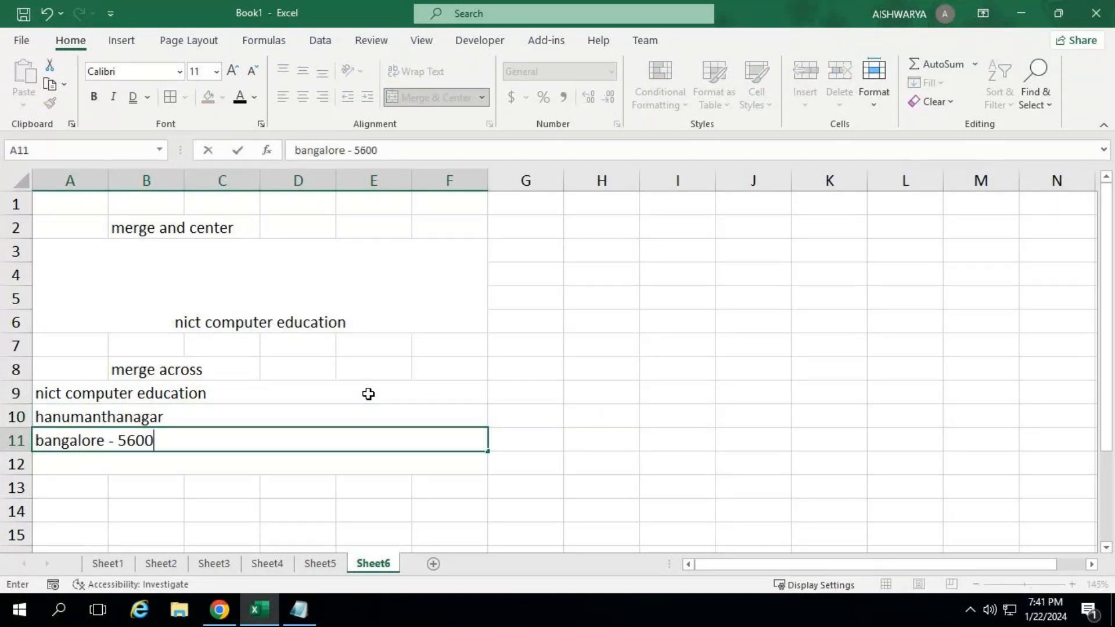
text(50)
key(Return)
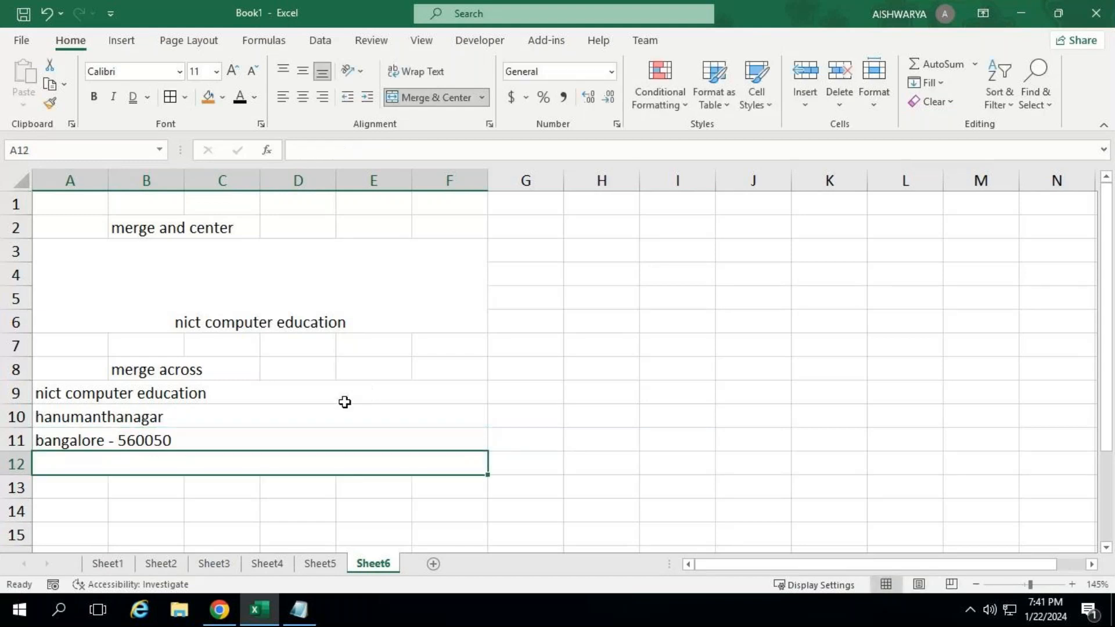
Step: Enter the label "merge cells" in cell B14 as the heading for the third merge example
click(125, 504)
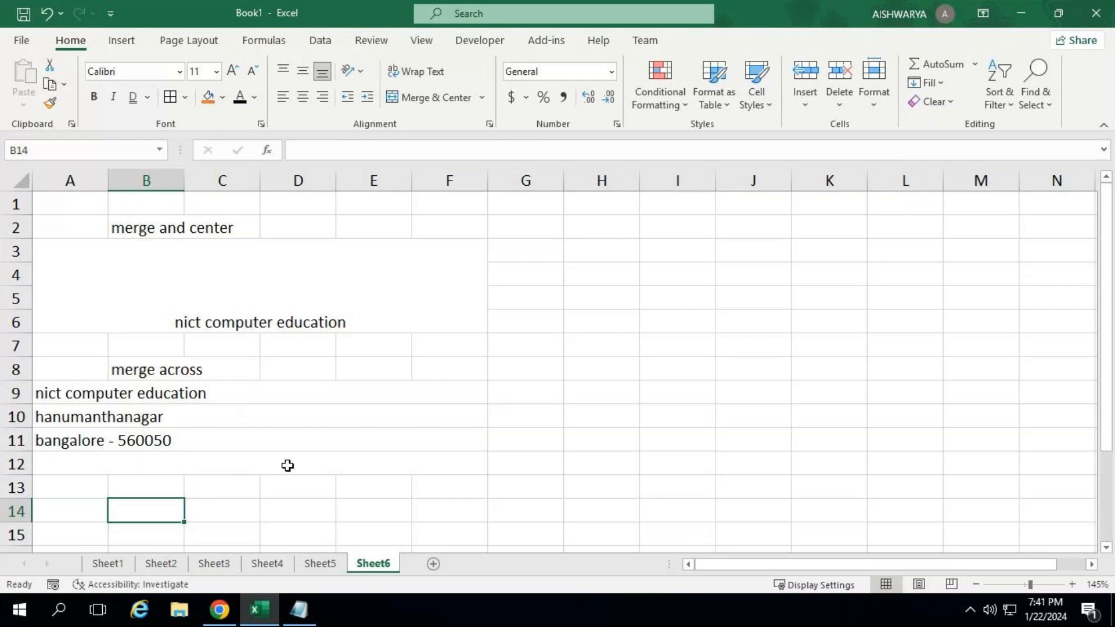
scroll(282, 471, down, 2)
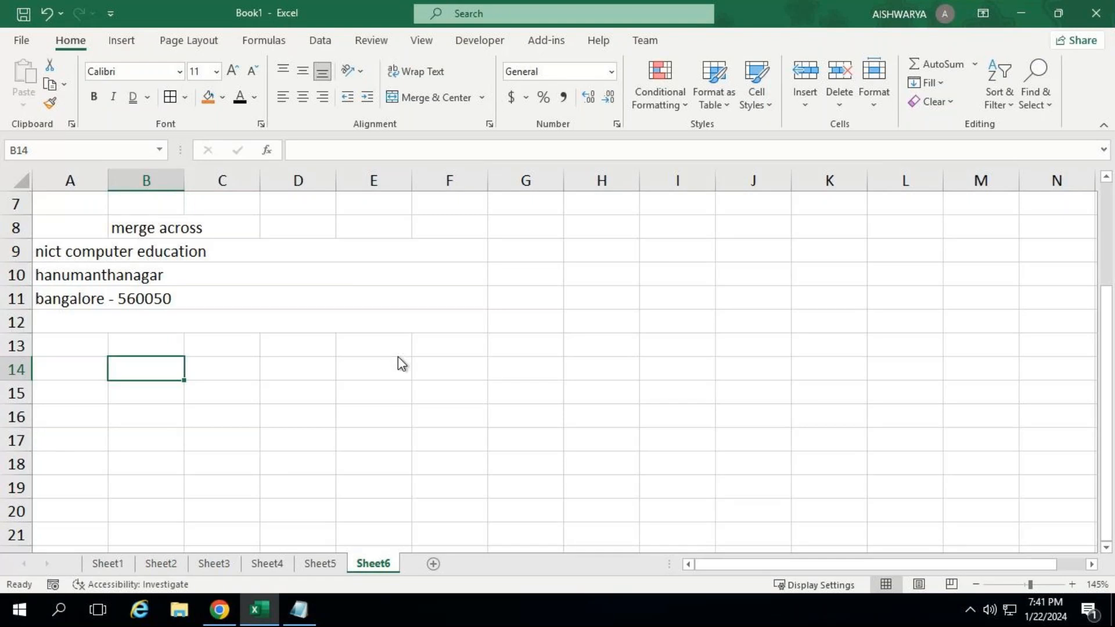
text(merge cel)
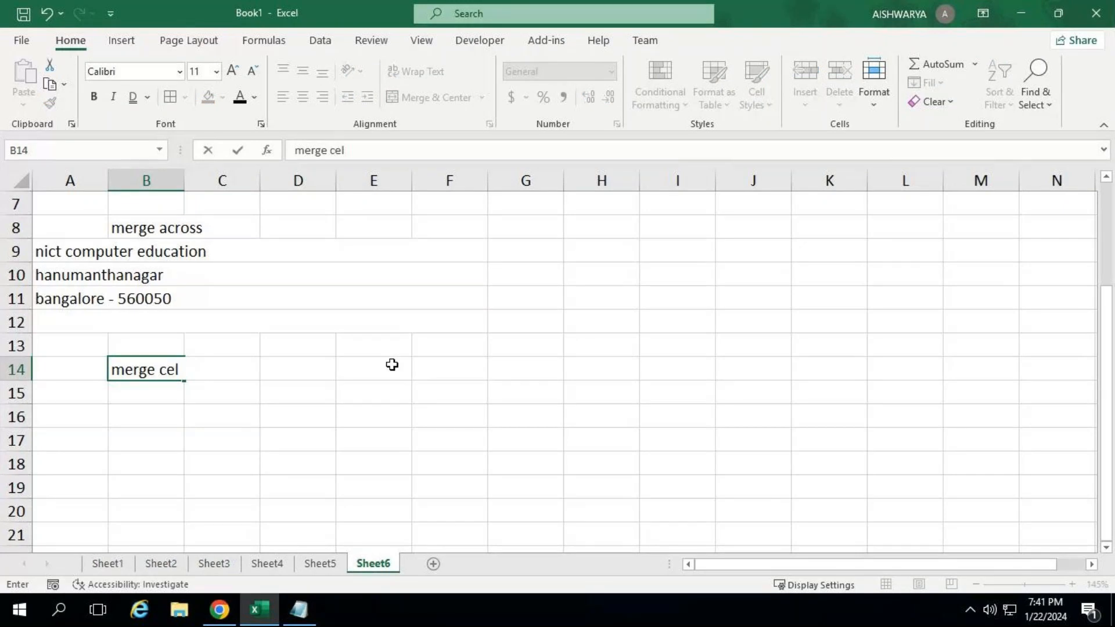
text(s)
key(Return)
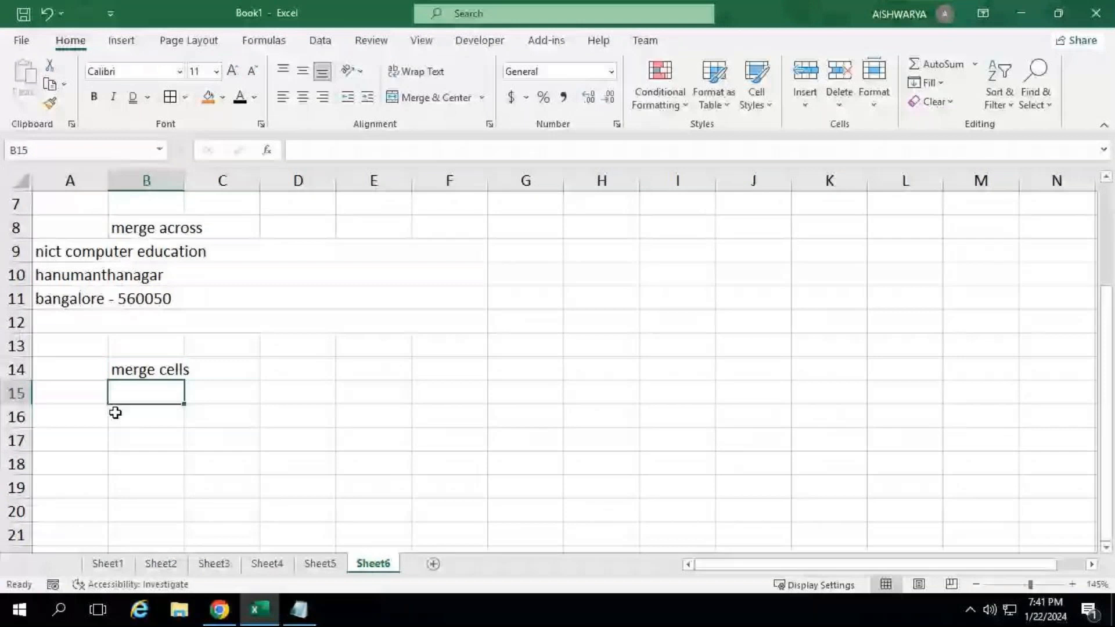
Step: Merge the range A15:F18 into one cell with the Merge Cells option
drag(87, 394, 418, 472)
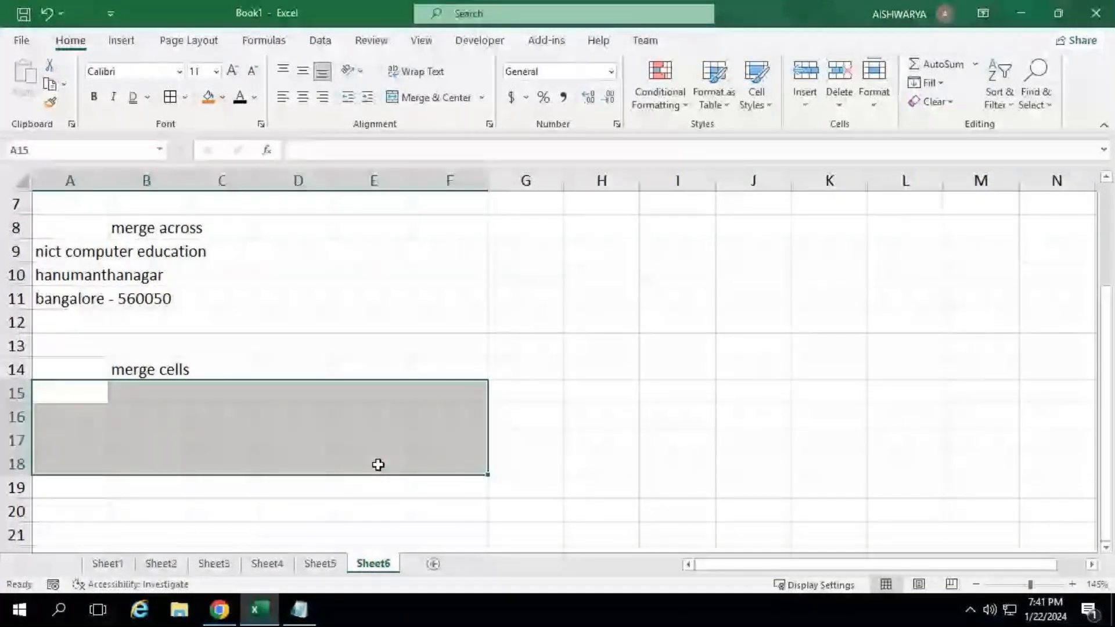
click(482, 97)
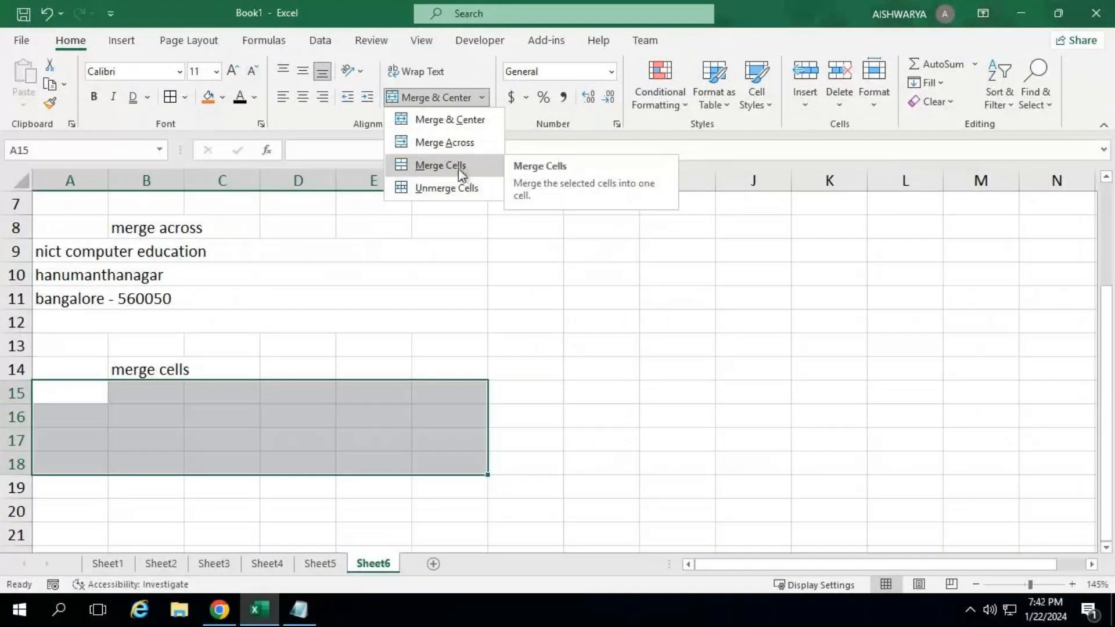
click(461, 166)
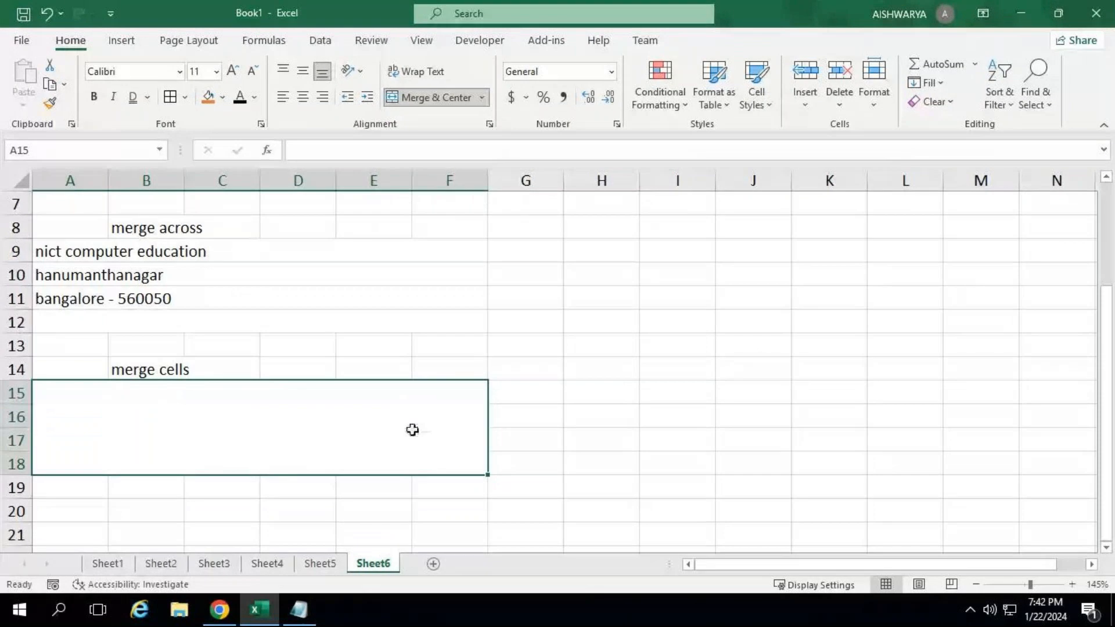
Step: Enter "nict computer education" in the merged cell A15:F18
text(nic)
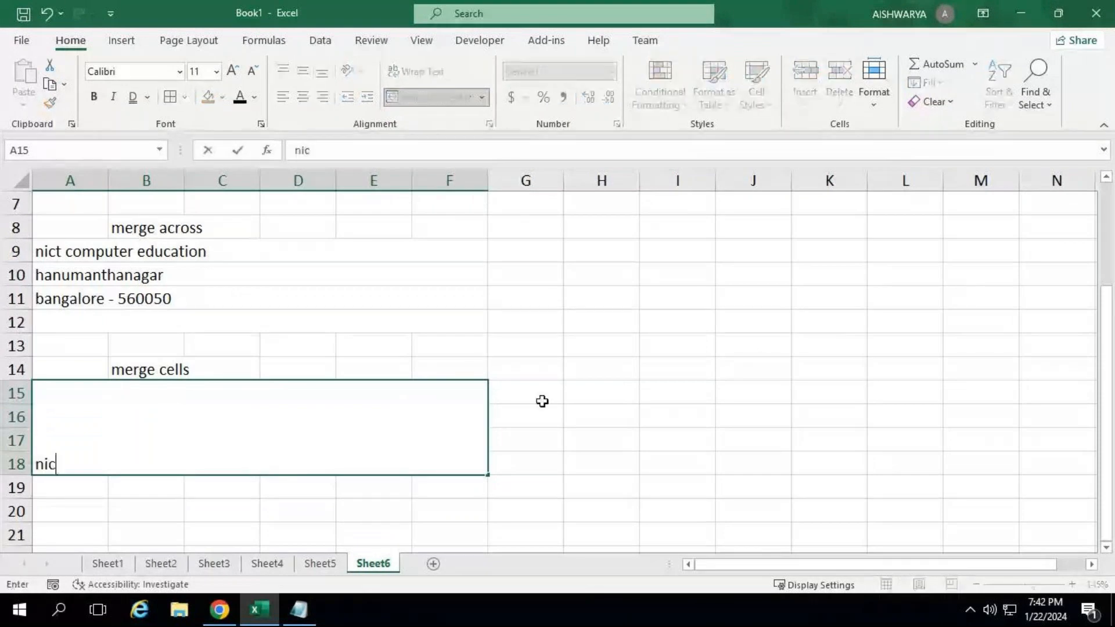
text(t com )
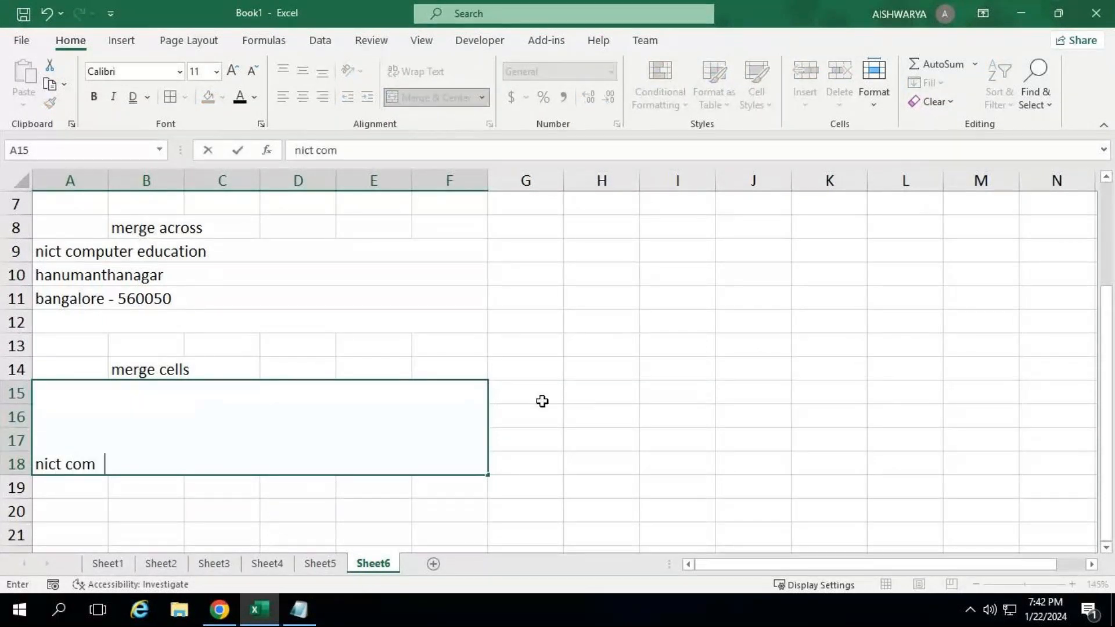
text(puter educatio)
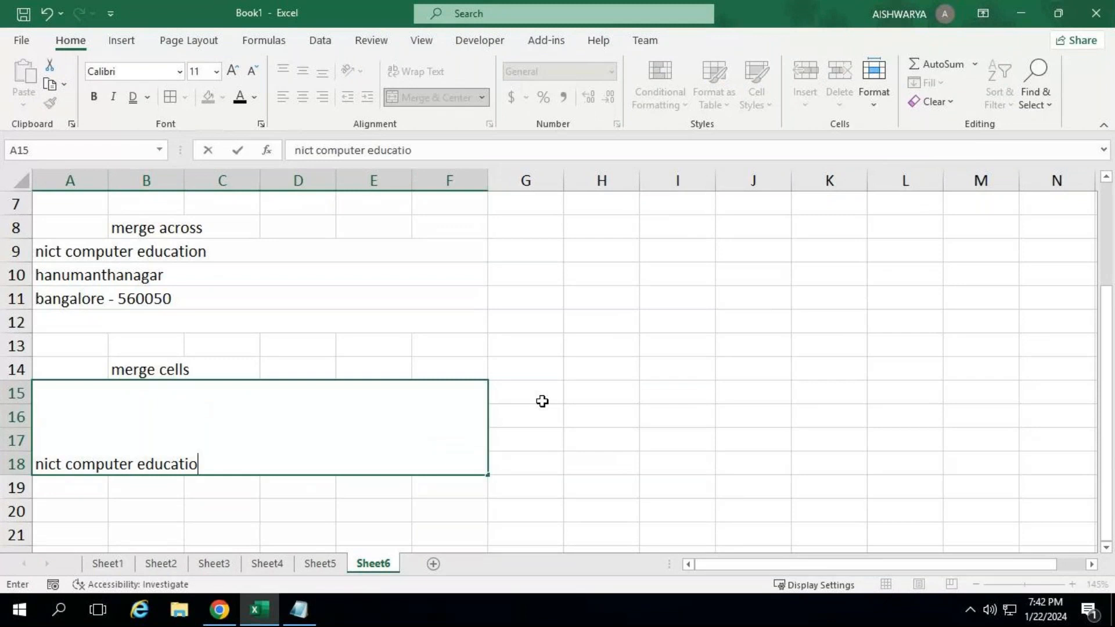
text(n)
key(Return)
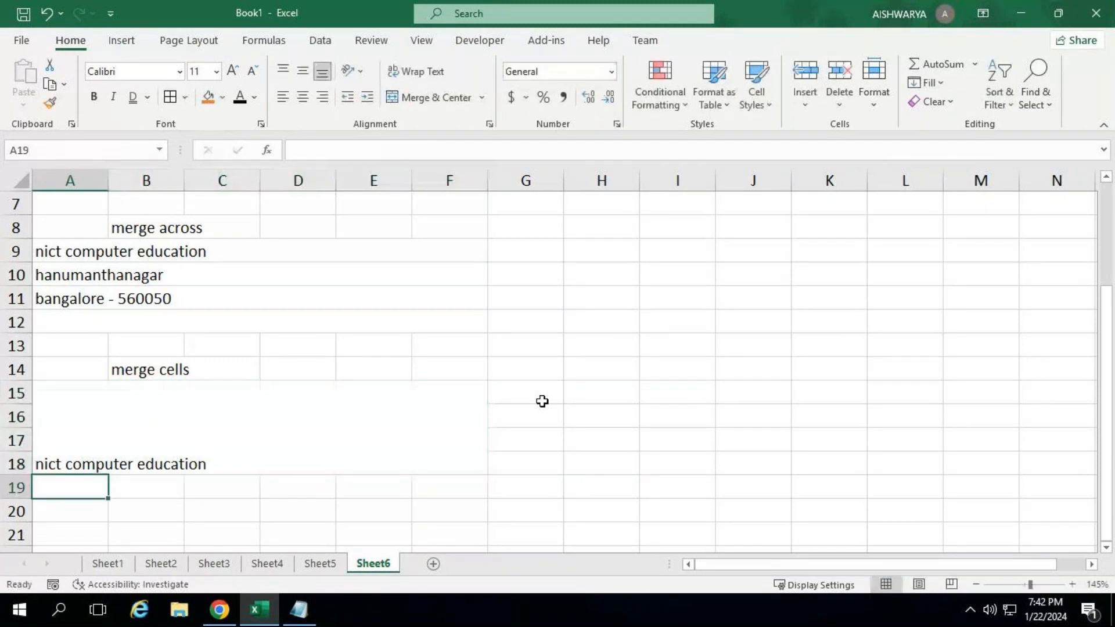
Step: Compare the text placement in the Merge & Center block A3:F6 with that in the Merge Cells block A15:F18
key(Up)
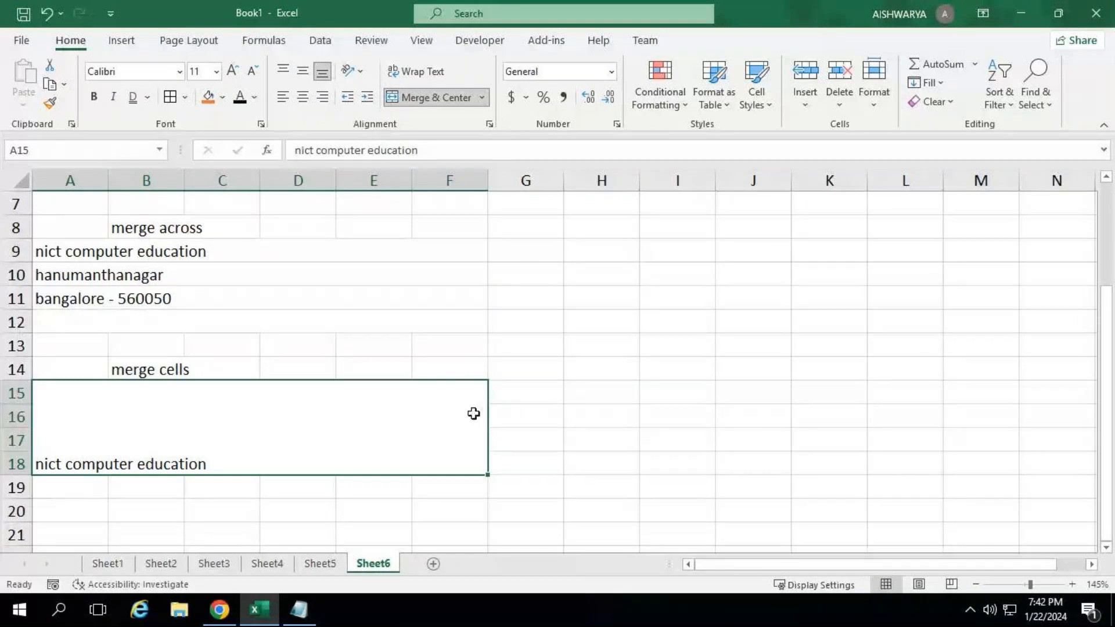
scroll(300, 289, up, 2)
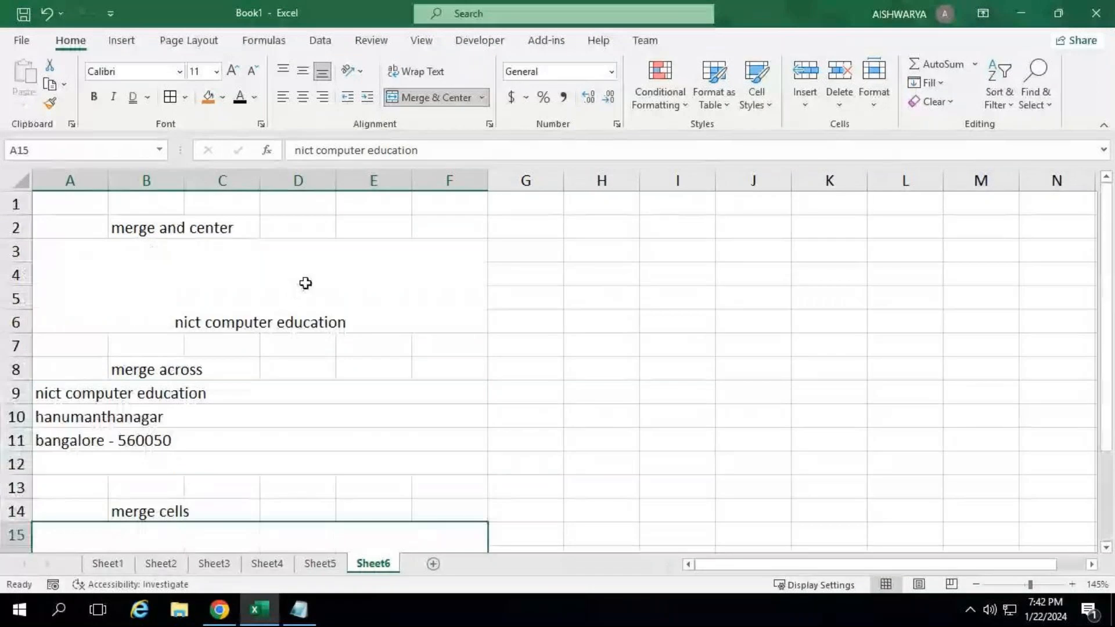
click(233, 278)
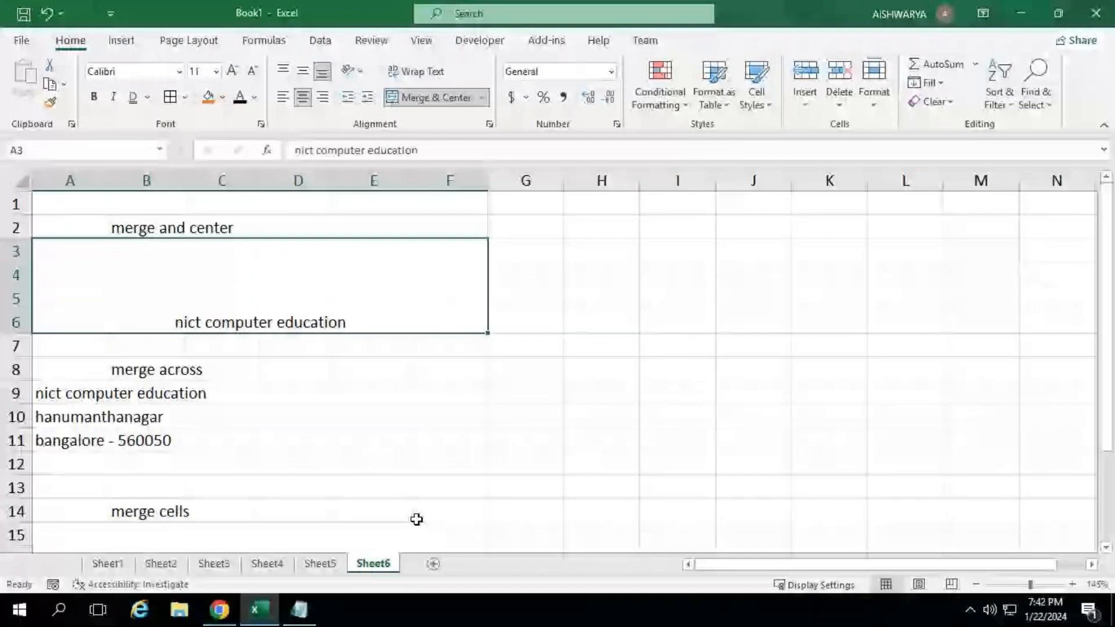
scroll(416, 519, down, 3)
click(286, 388)
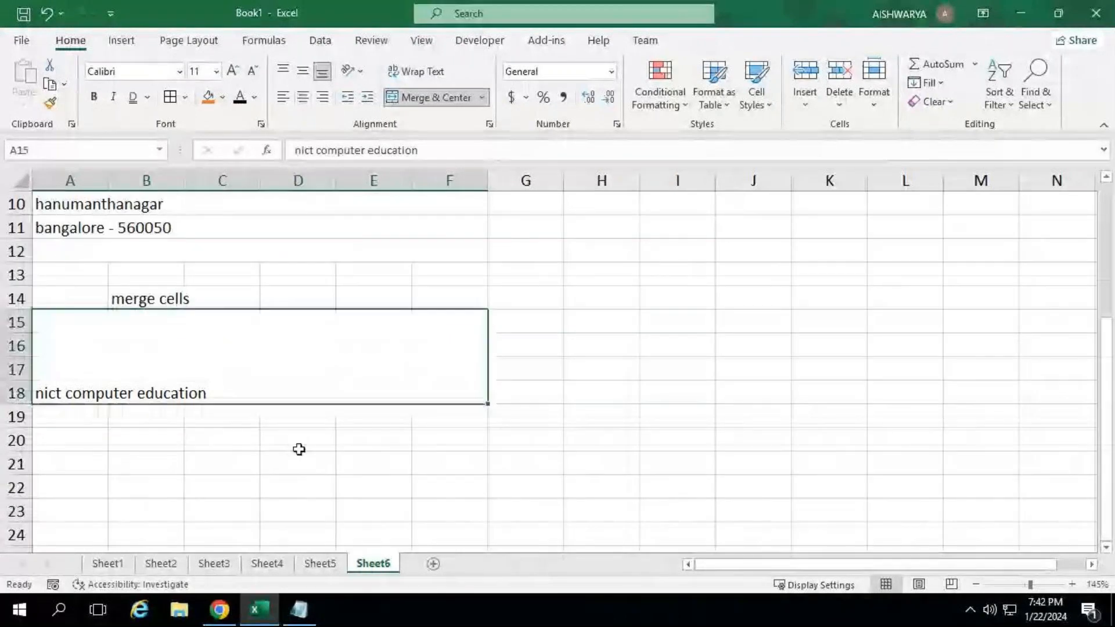
scroll(395, 387, up, 3)
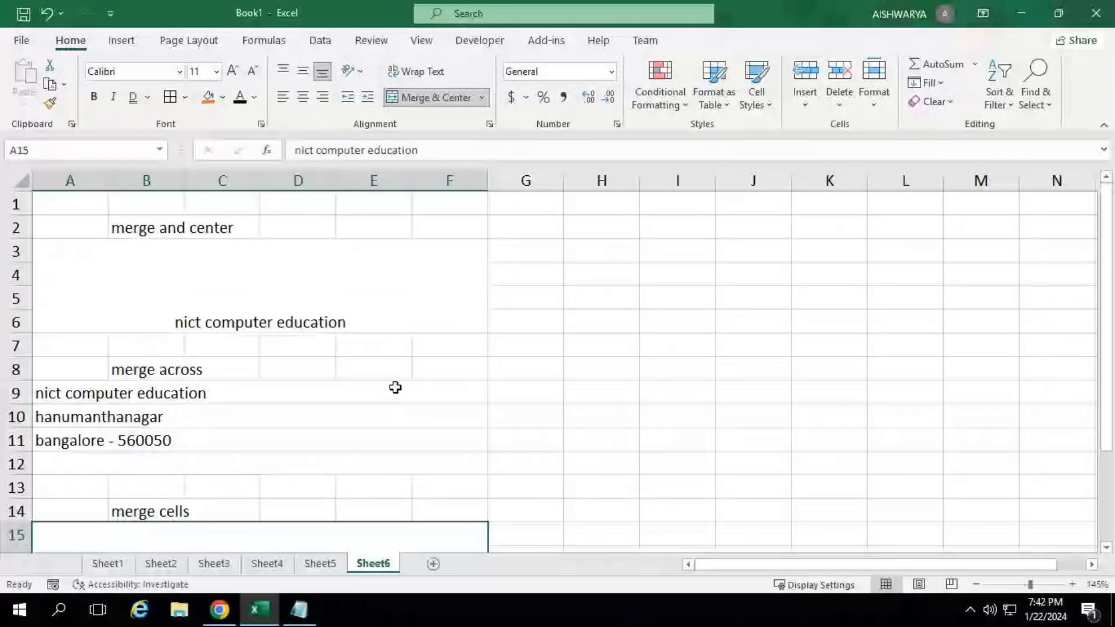
scroll(395, 387, down, 2)
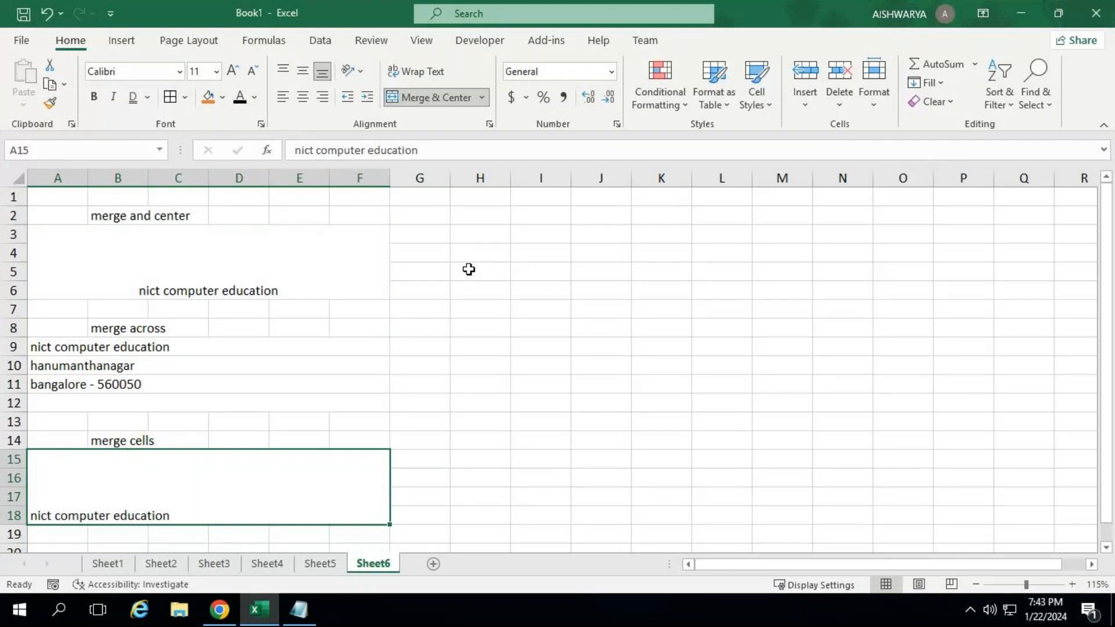
Step: Unmerge all merged cells in the range A3:F18, and undo the unmerge
click(328, 259)
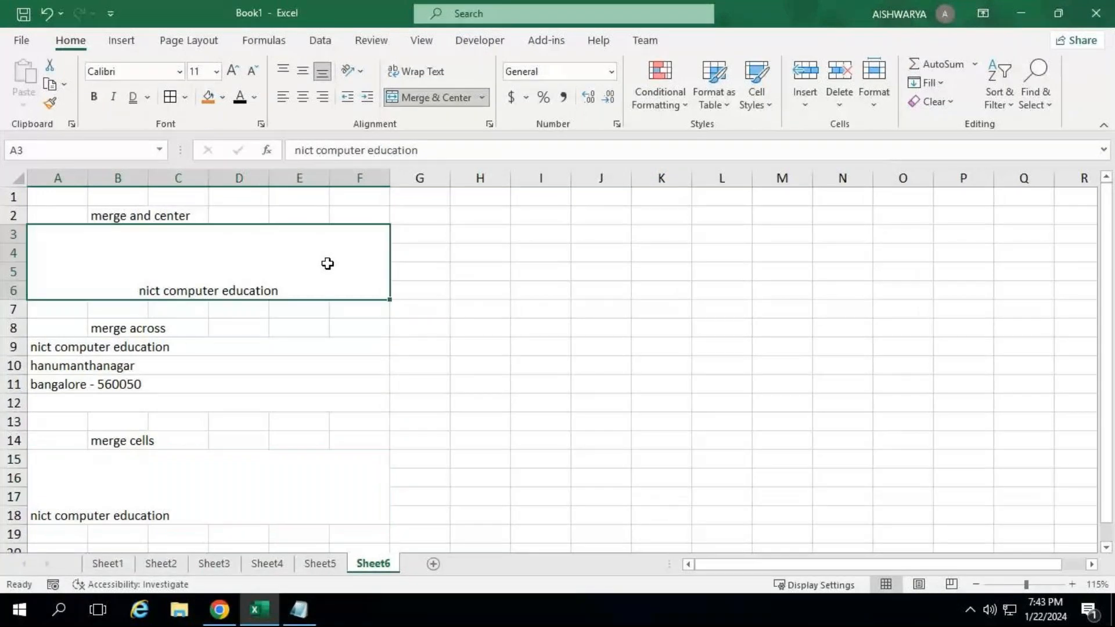
drag(328, 263, 323, 482)
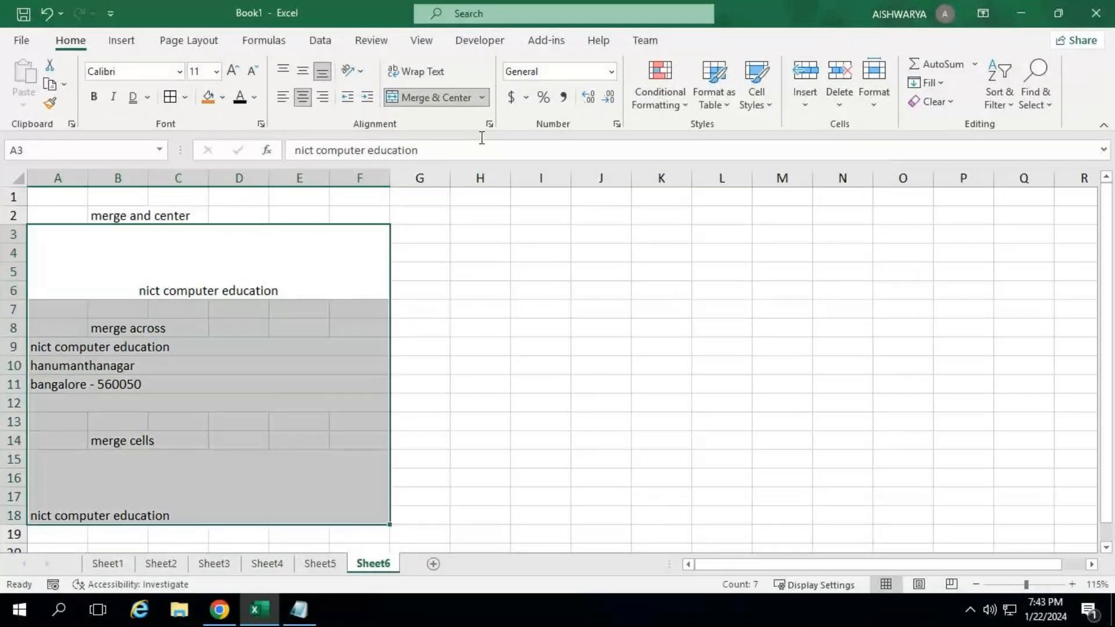
click(481, 97)
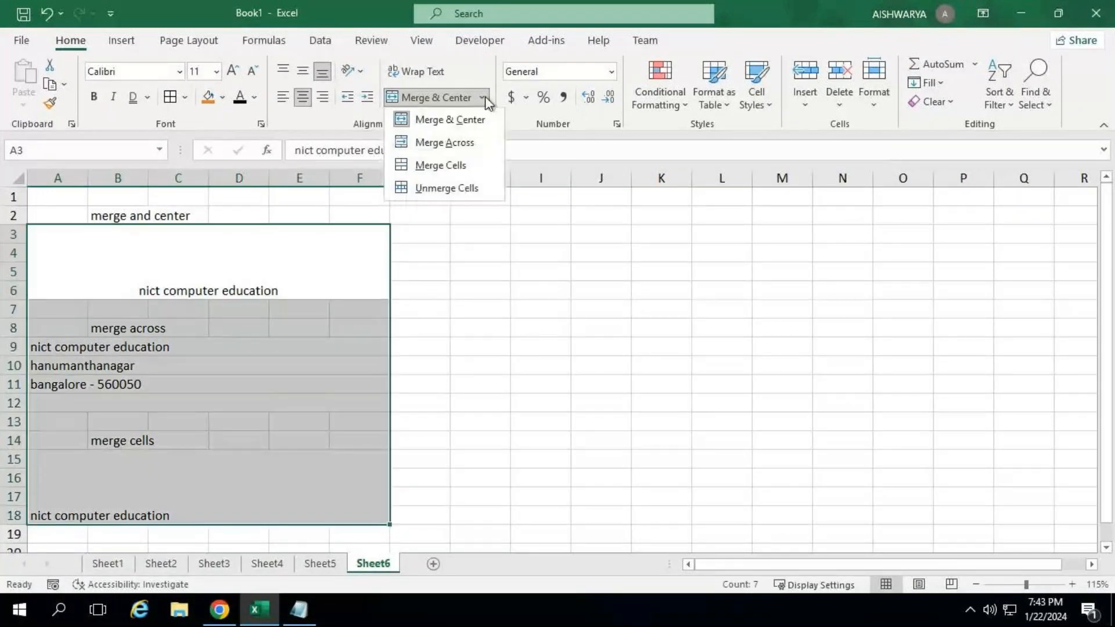
click(466, 196)
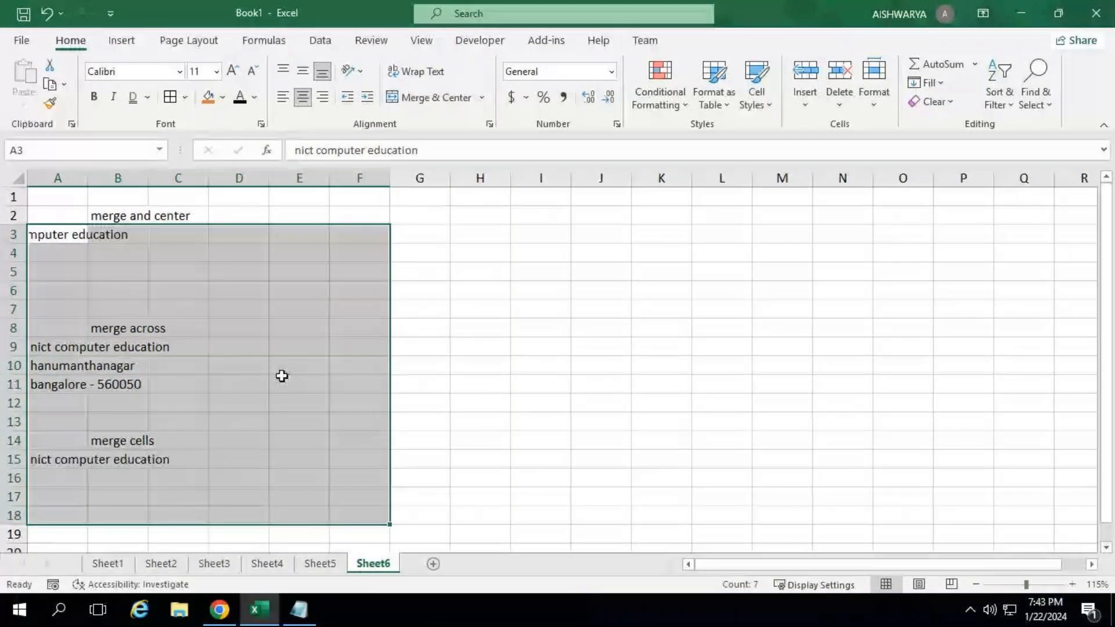
click(299, 290)
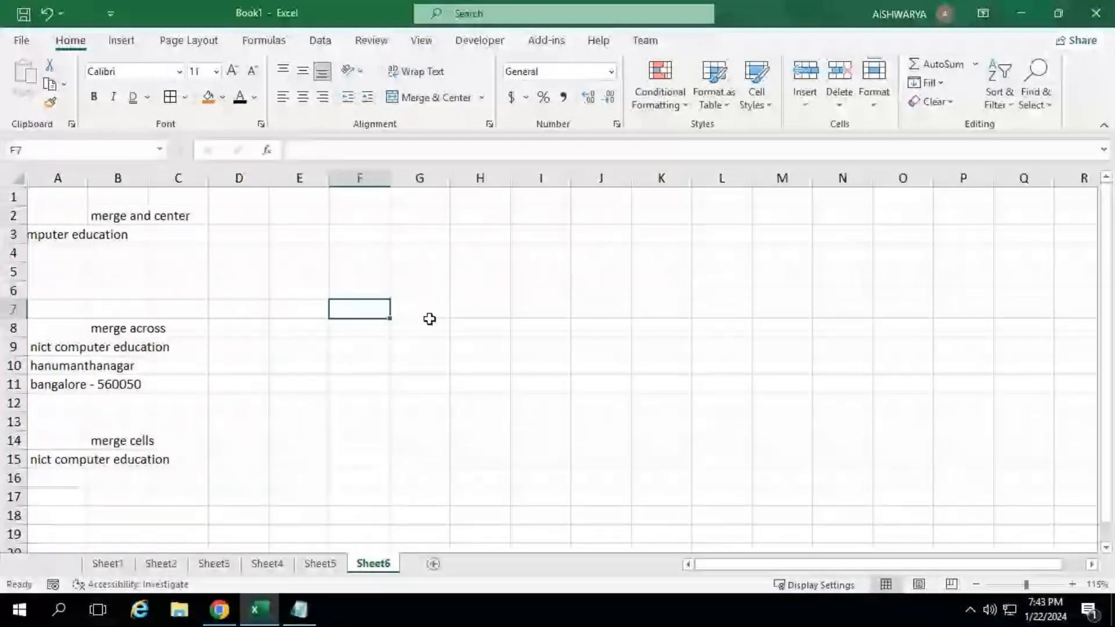
key(ctrl+z)
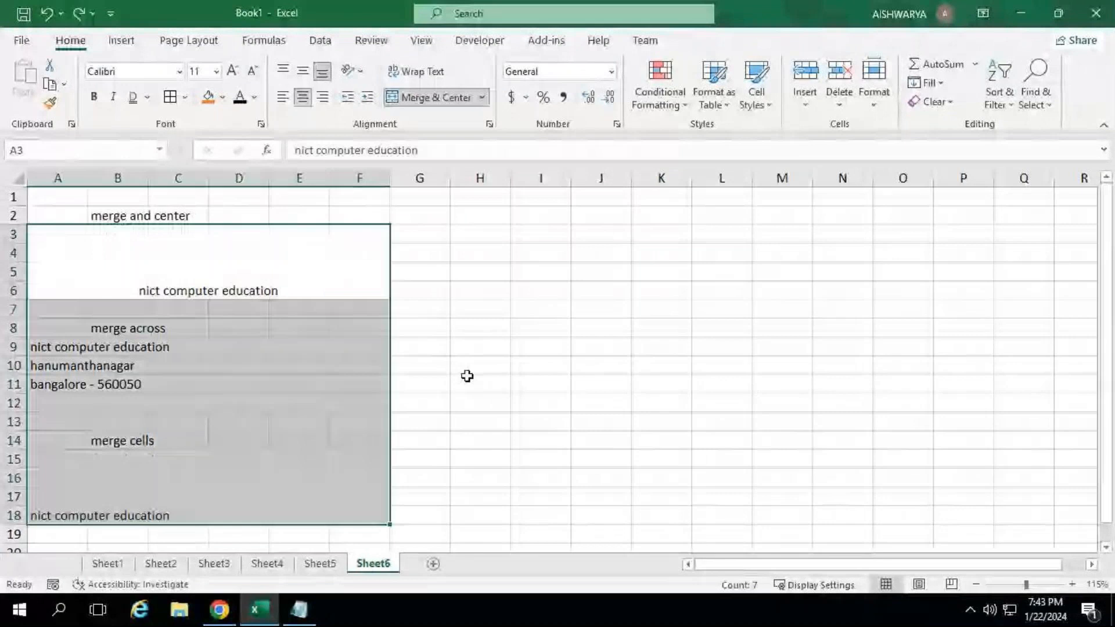
click(467, 376)
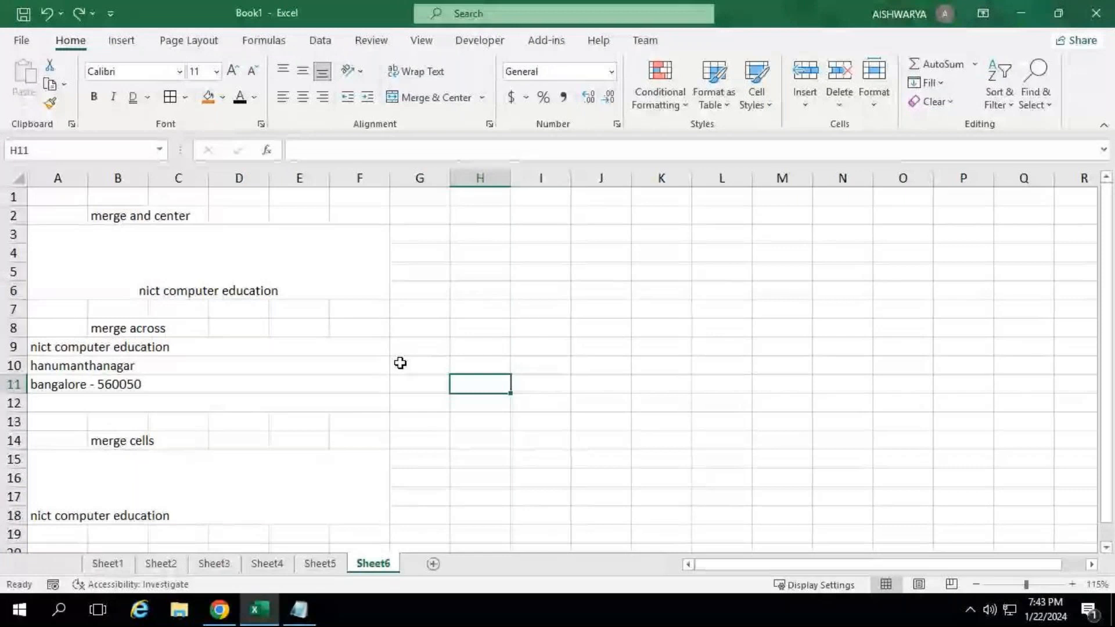
Step: Add a new blank worksheet after Sheet6
click(432, 564)
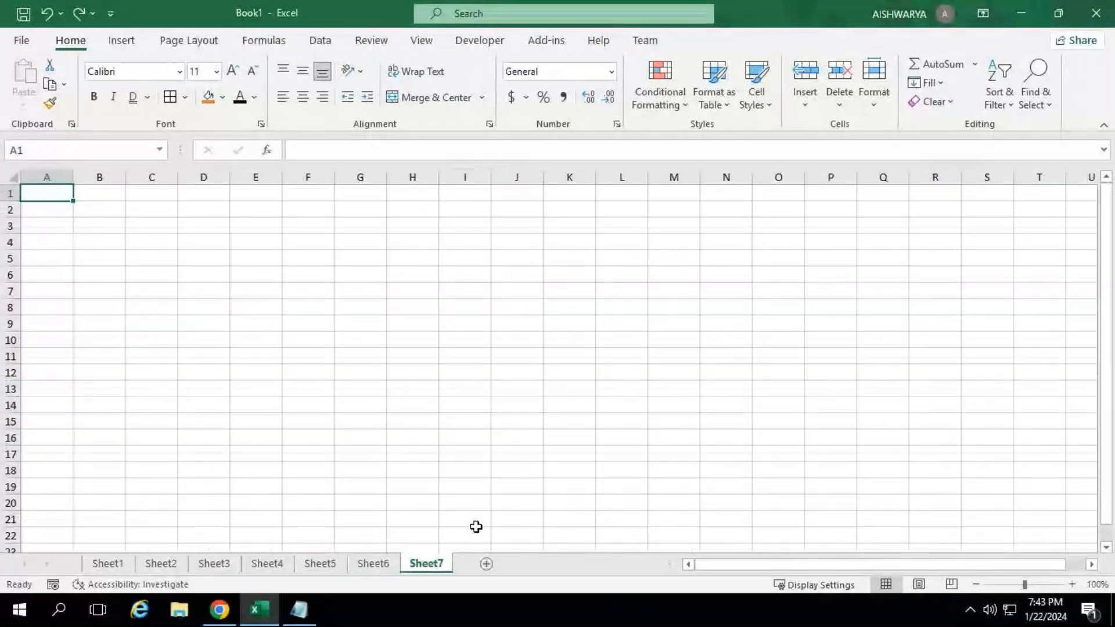
Step: On Sheet6, compare the row-by-row Merge Across block A9:F12 with the single Merge Cells block A15:F18 and review the merge options
click(383, 564)
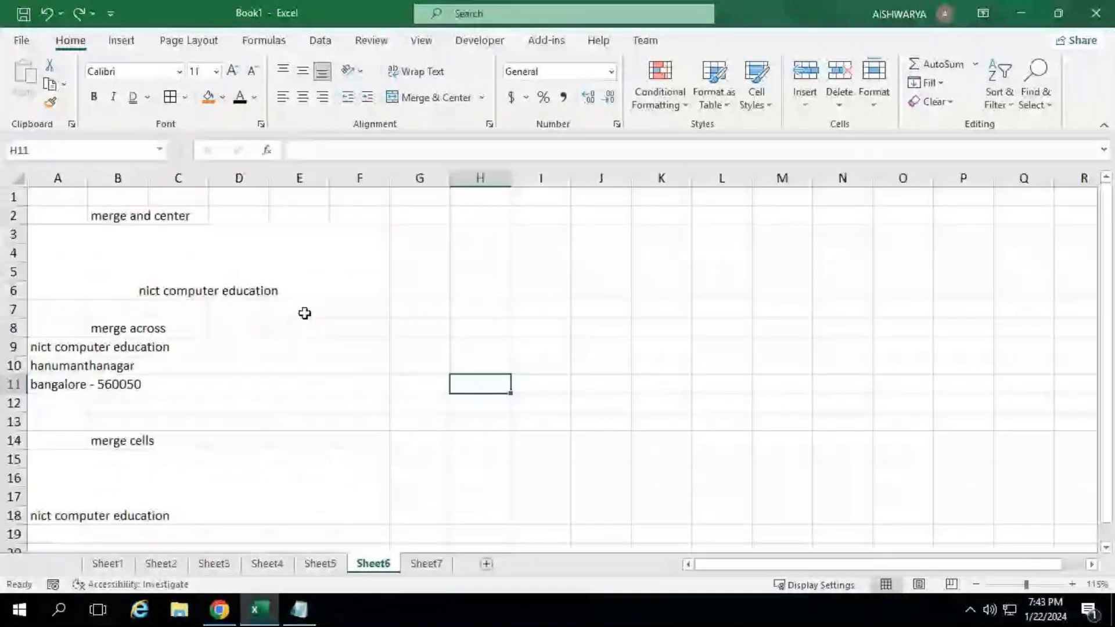
drag(58, 346, 359, 347)
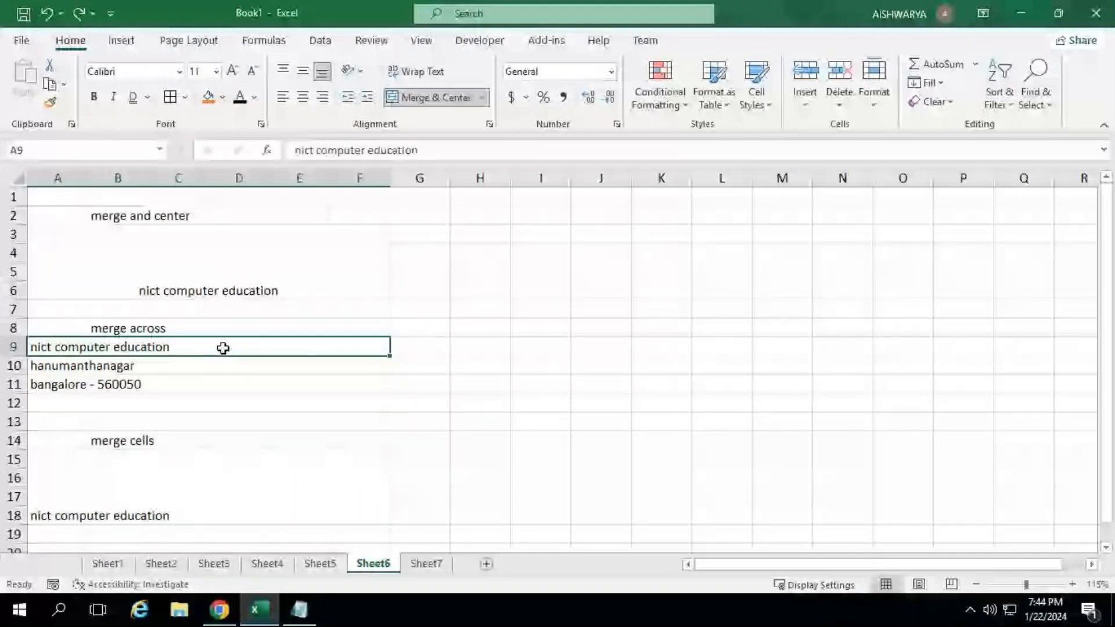
shift+click(308, 412)
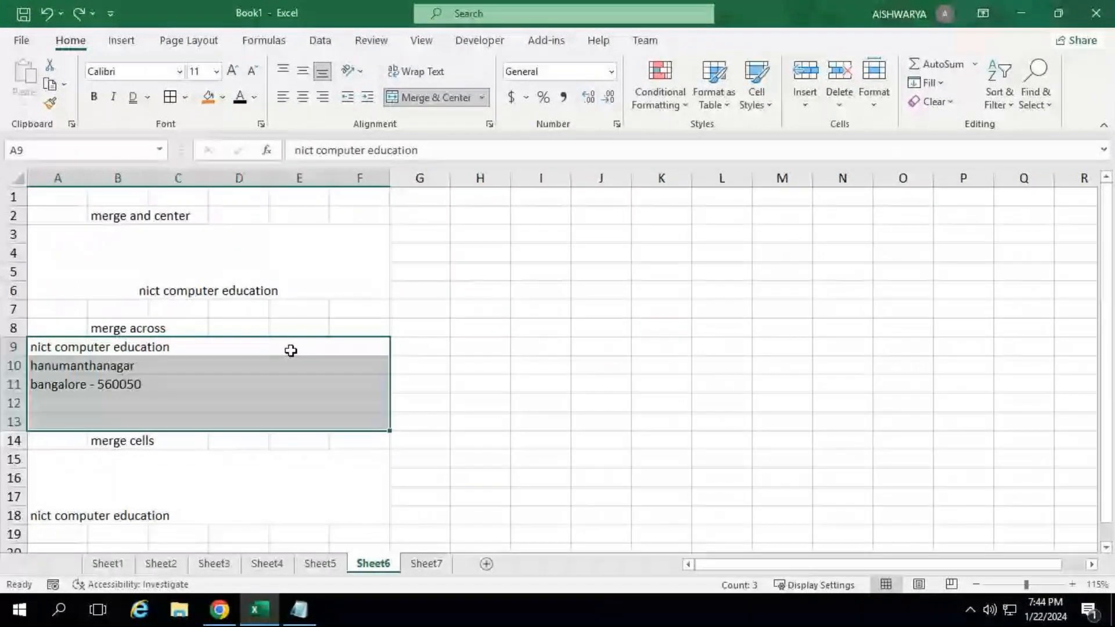
click(318, 347)
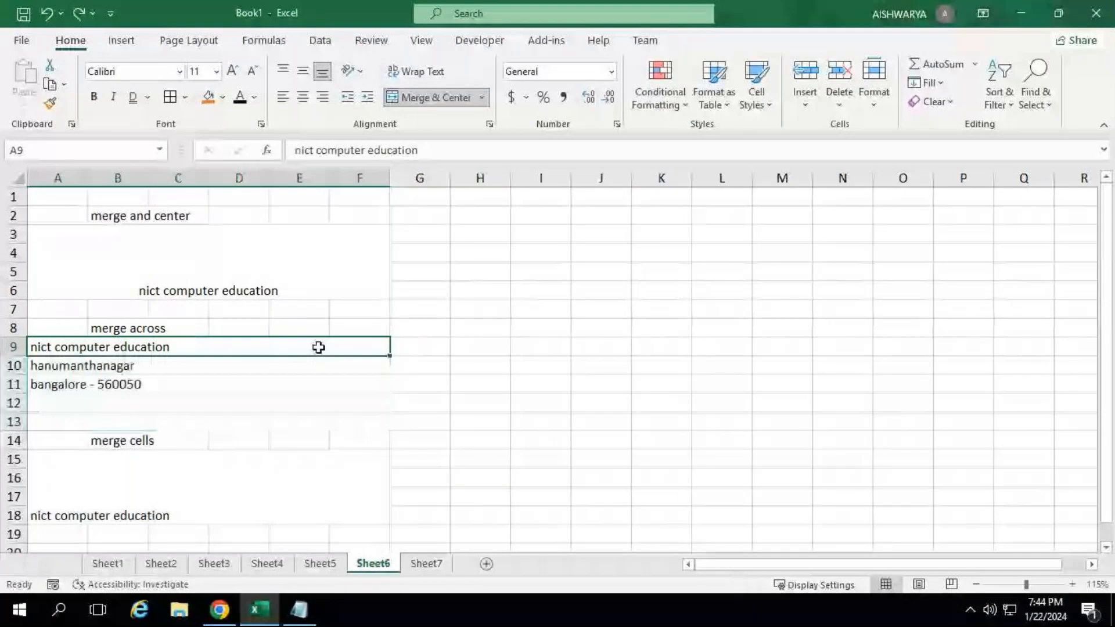
key(shift+Down)
key(shift+Down)
key(shift+Down)
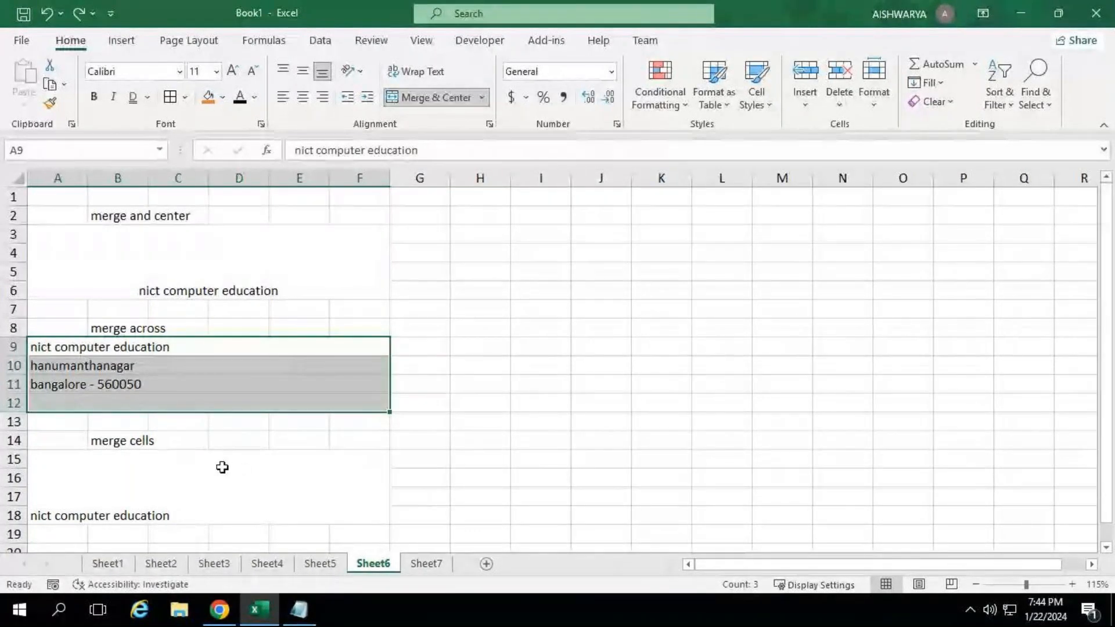
click(227, 489)
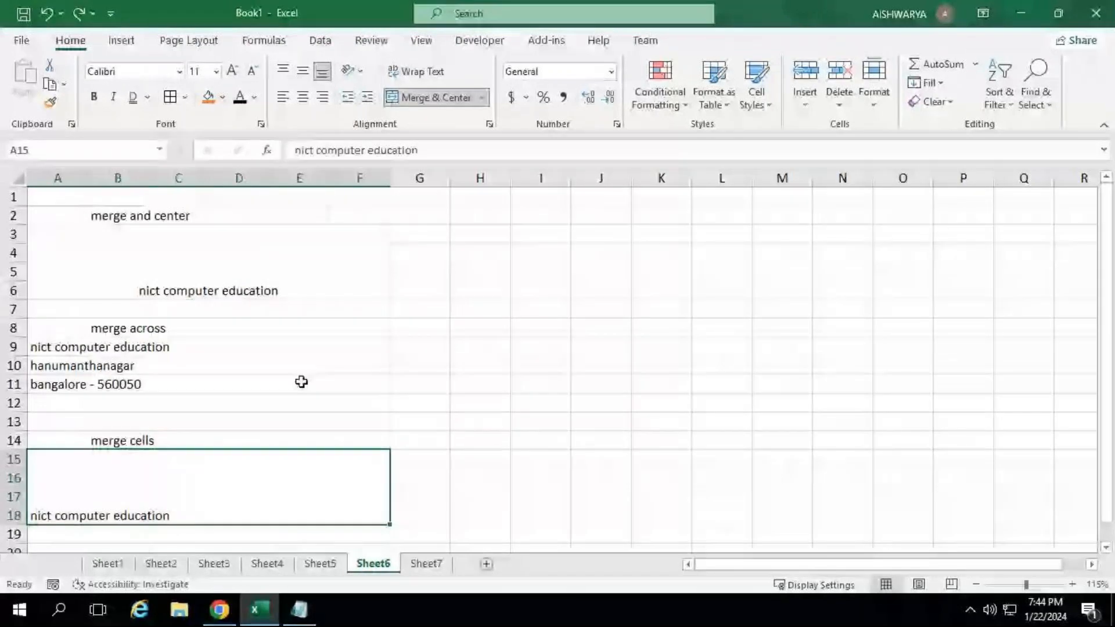
click(305, 349)
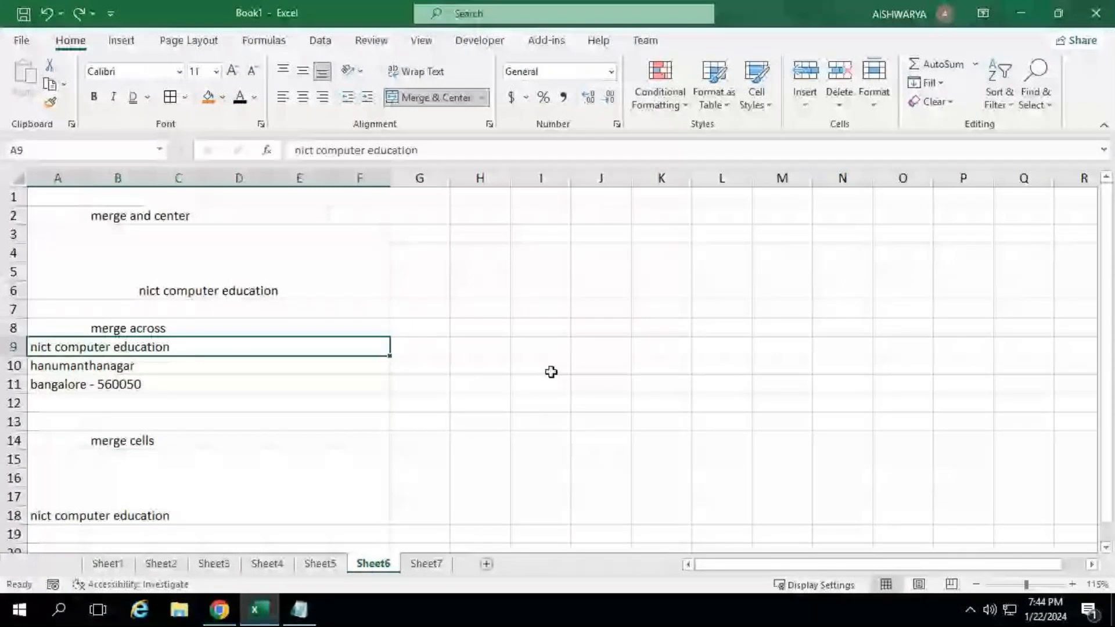
click(482, 97)
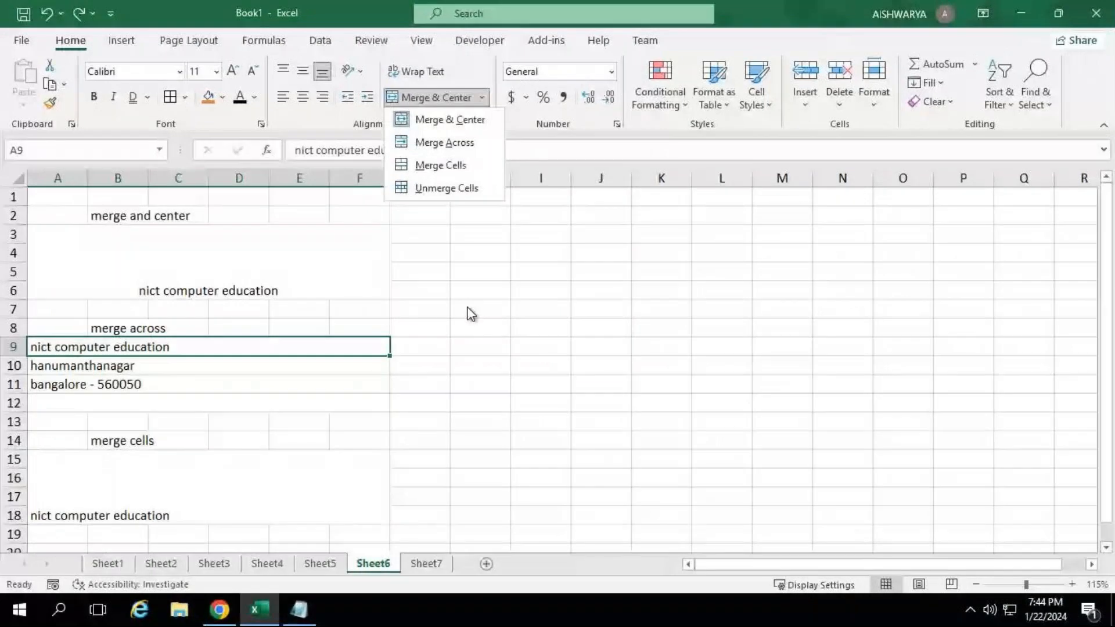
click(472, 421)
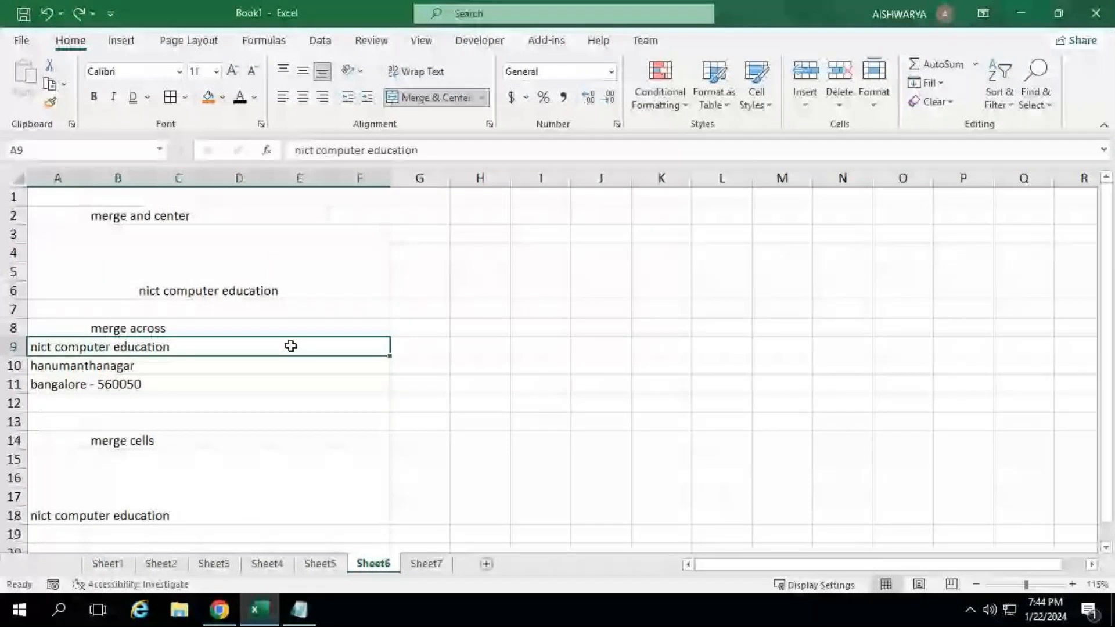
Step: Apply all borders to the Merge Across rows A9:F12 on Sheet6
drag(291, 346, 286, 409)
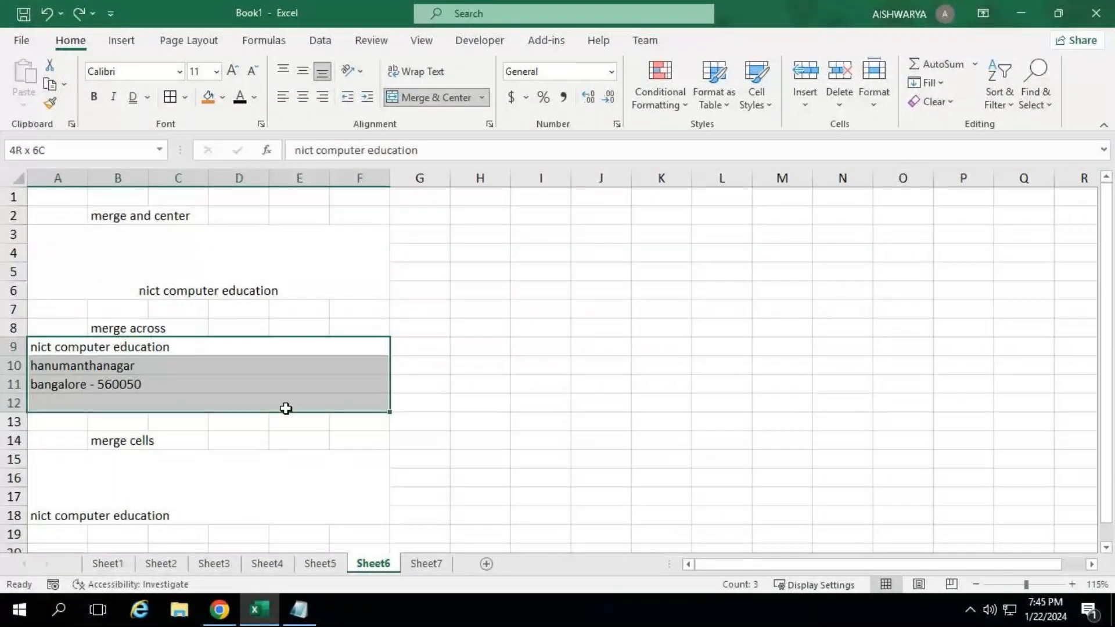
click(170, 97)
click(306, 351)
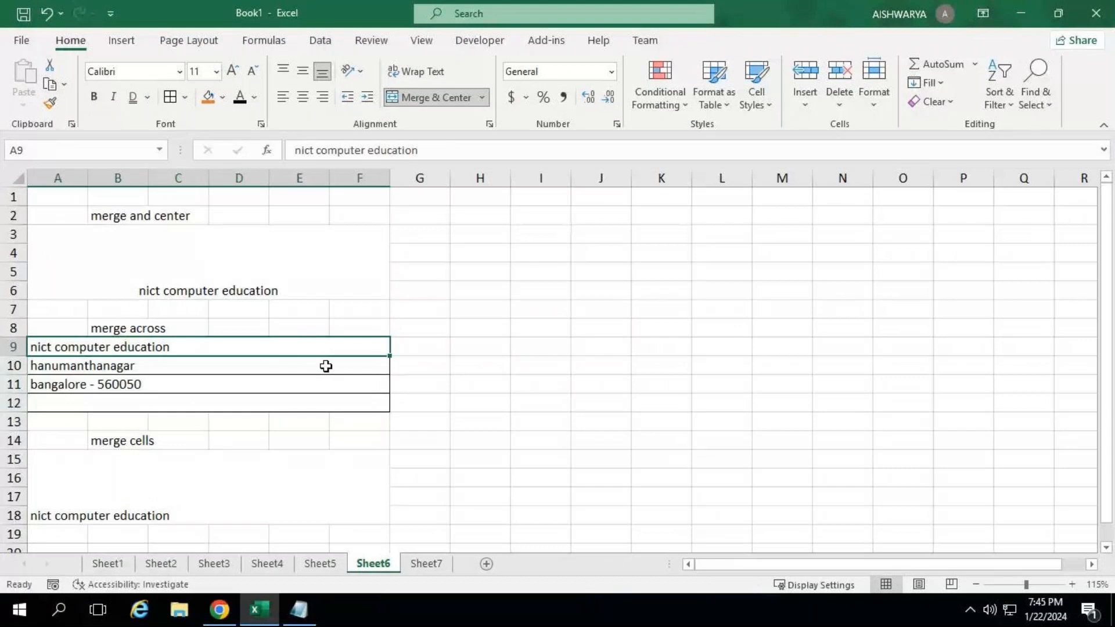
Step: Compare the bordered Merge Across rows with the Merge & Center block A3:F6 and the Merge Cells block A15:F18
click(325, 400)
scroll(308, 395, up, 4)
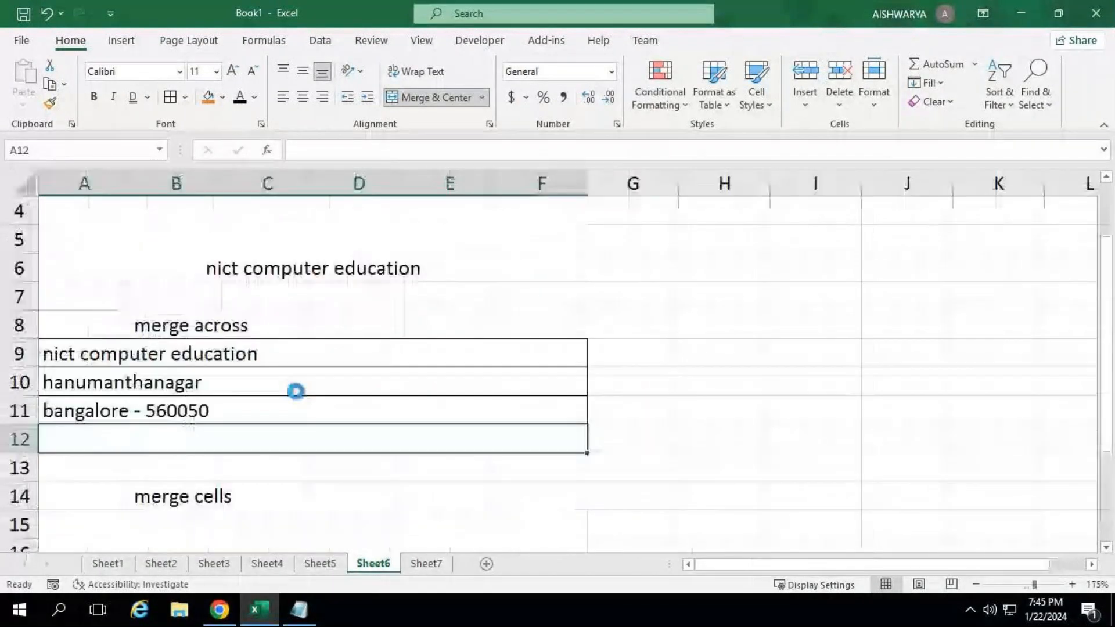
scroll(296, 392, up, 4)
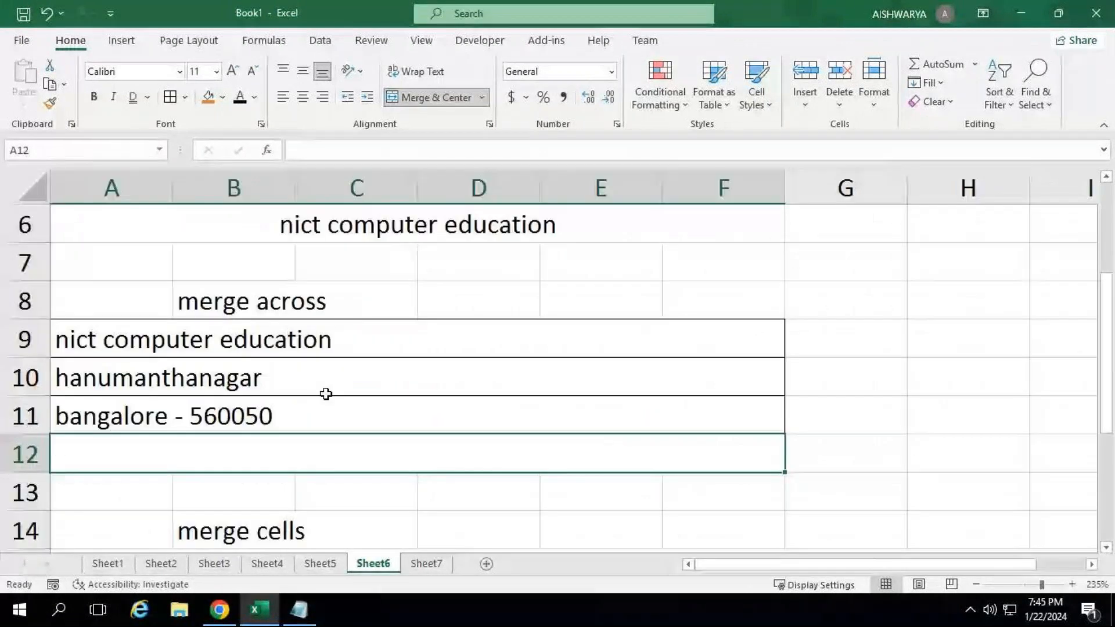
click(583, 342)
drag(594, 371, 632, 452)
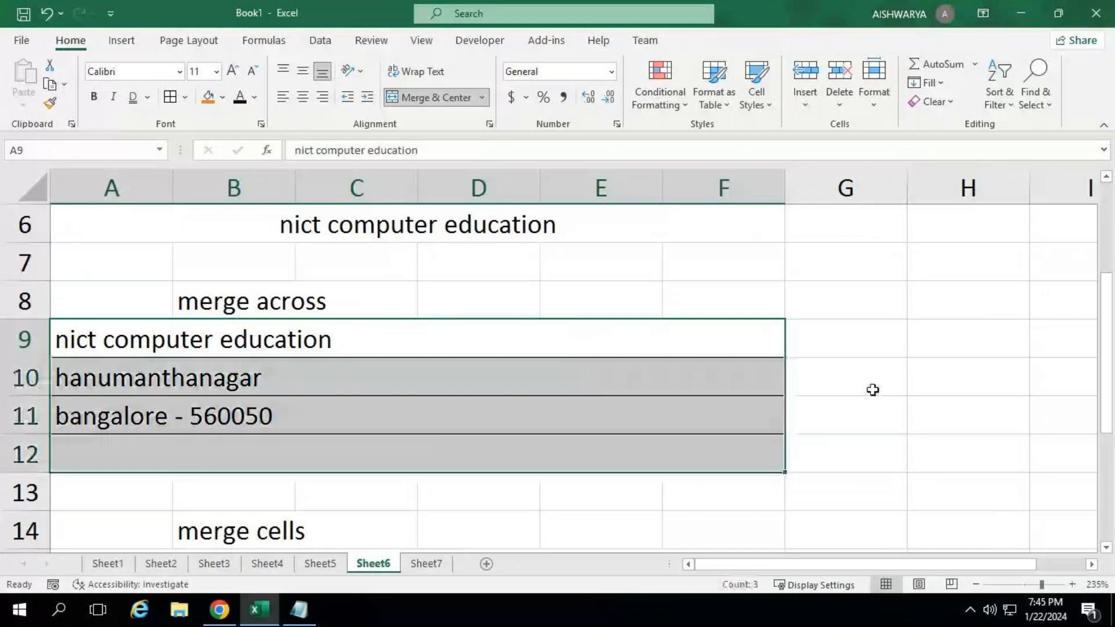
click(660, 386)
scroll(560, 314, up, 2)
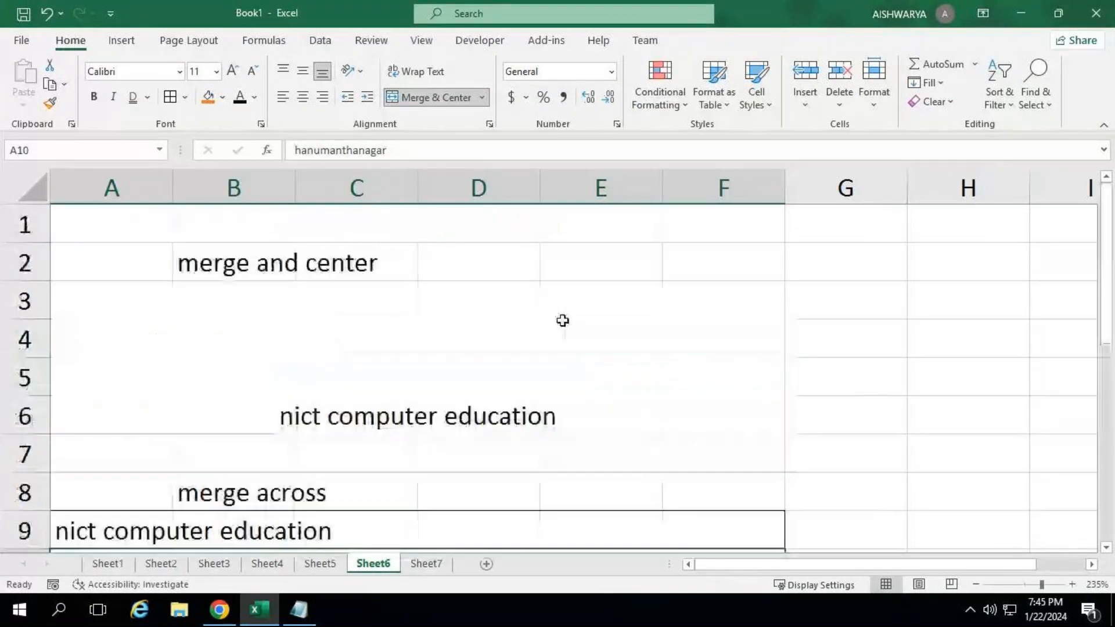
click(546, 377)
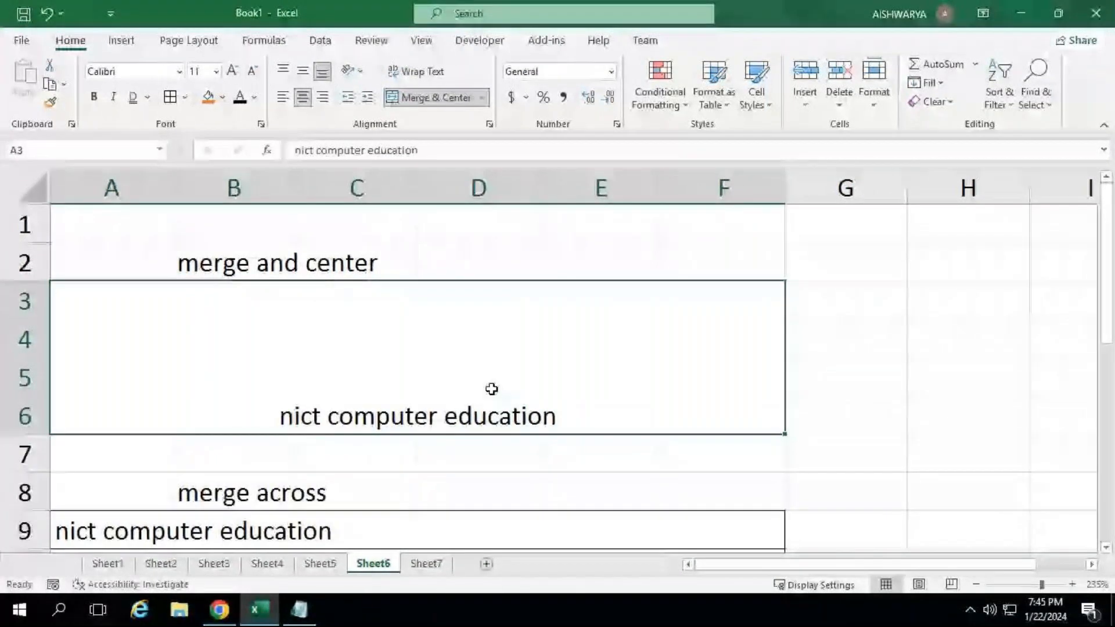
scroll(492, 389, down, 6)
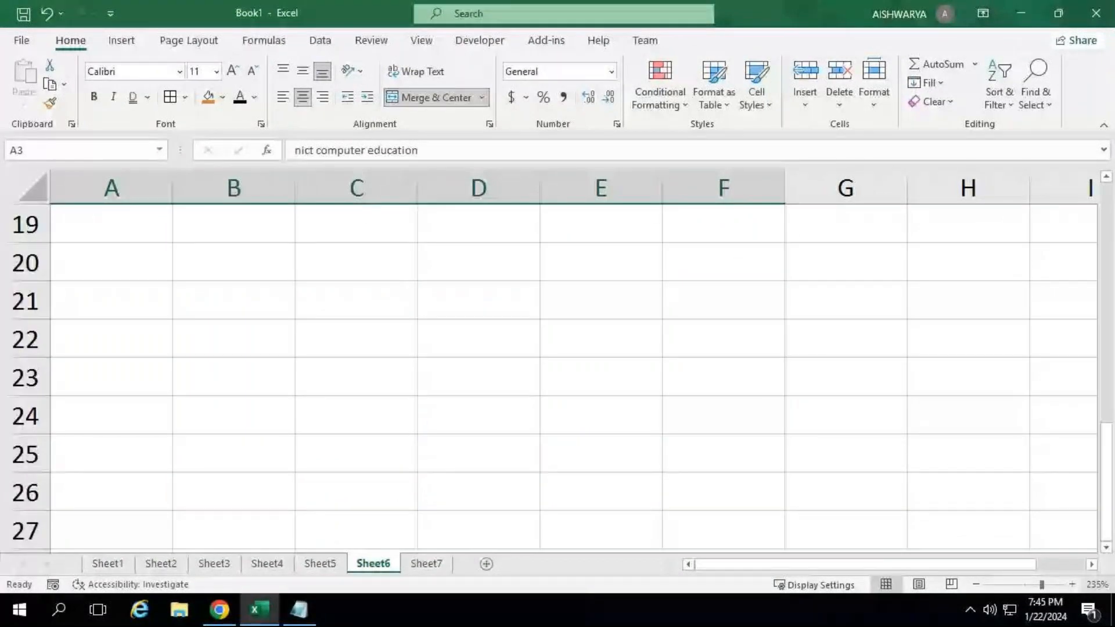
scroll(411, 438, up, 3)
click(383, 444)
scroll(245, 344, down, 1)
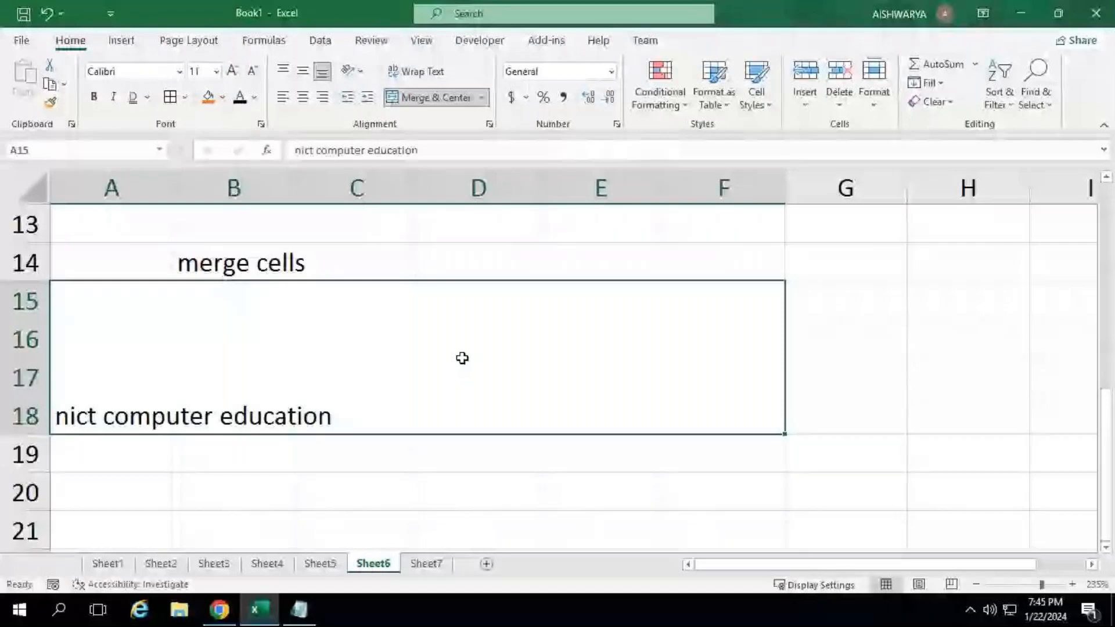
scroll(461, 358, up, 3)
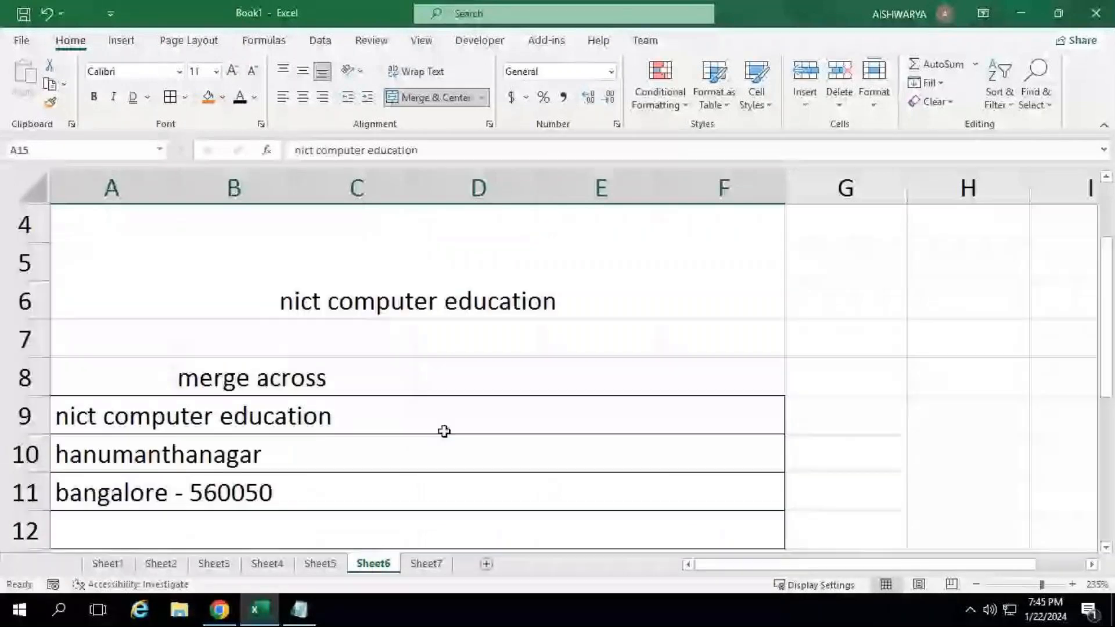
Step: Examine how each of rows 9 to 12 in the Merge Across block is merged separately across columns A to F
click(444, 431)
scroll(451, 426, down, 1)
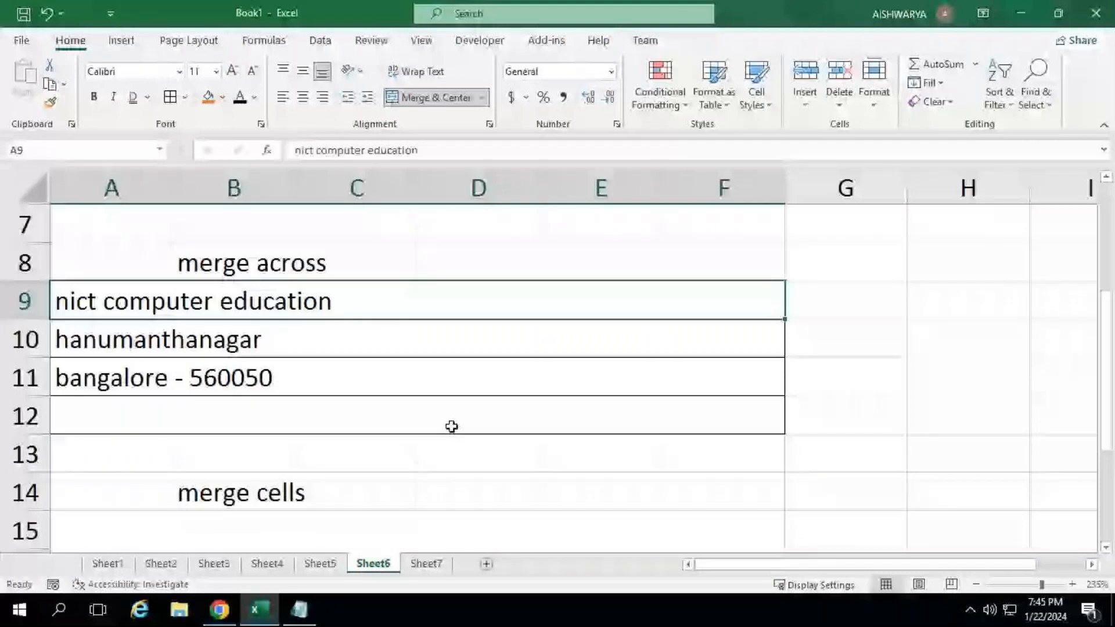
drag(452, 426, 448, 438)
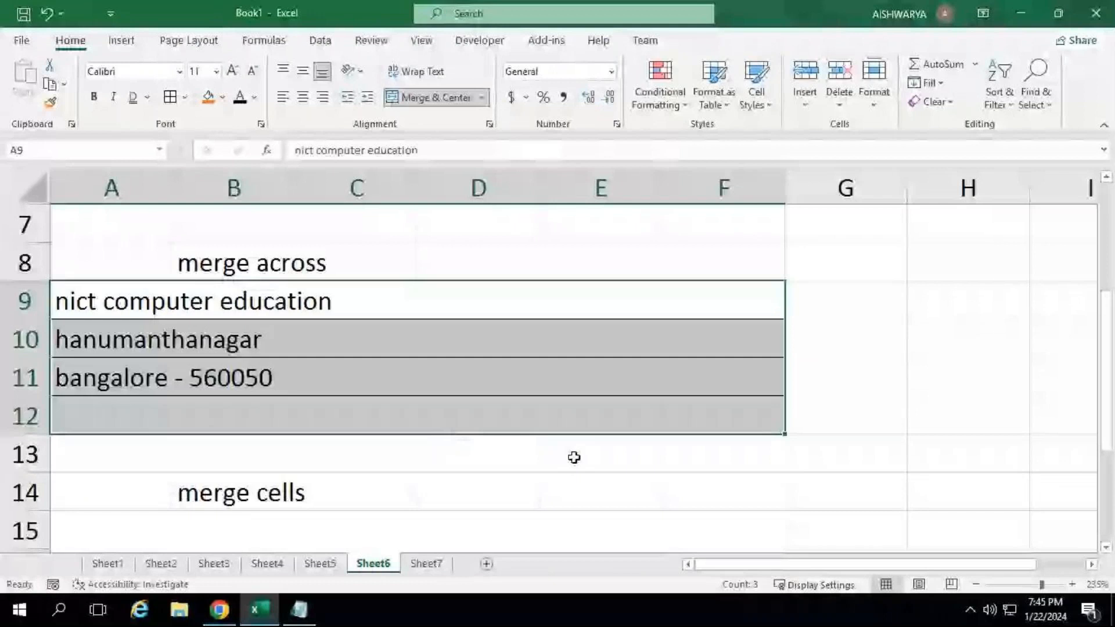
click(631, 433)
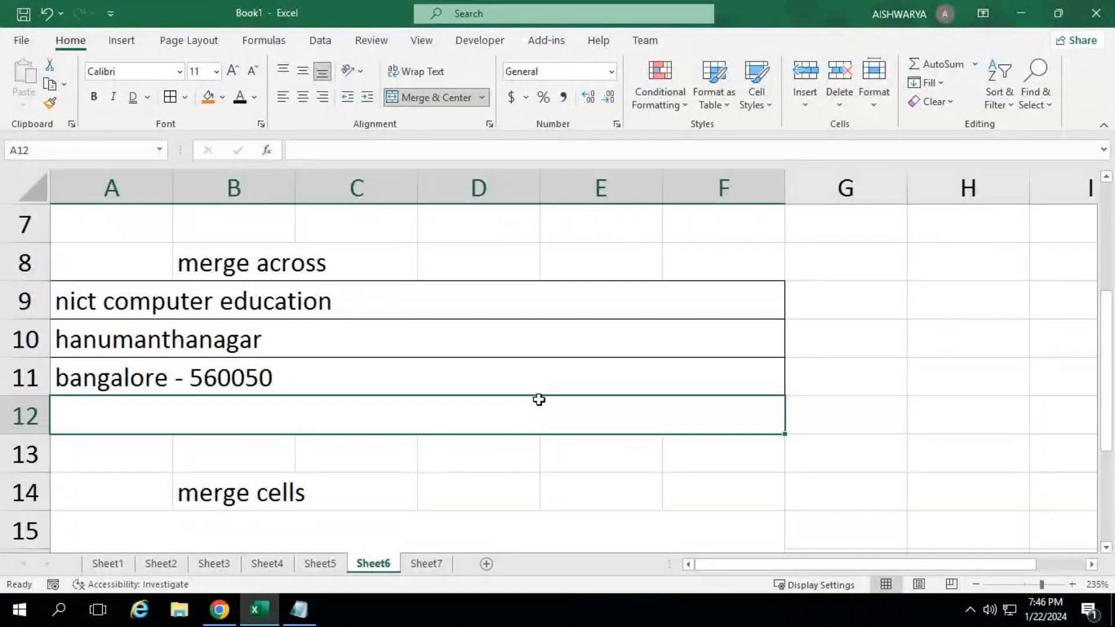
click(820, 401)
scroll(821, 401, down, 6)
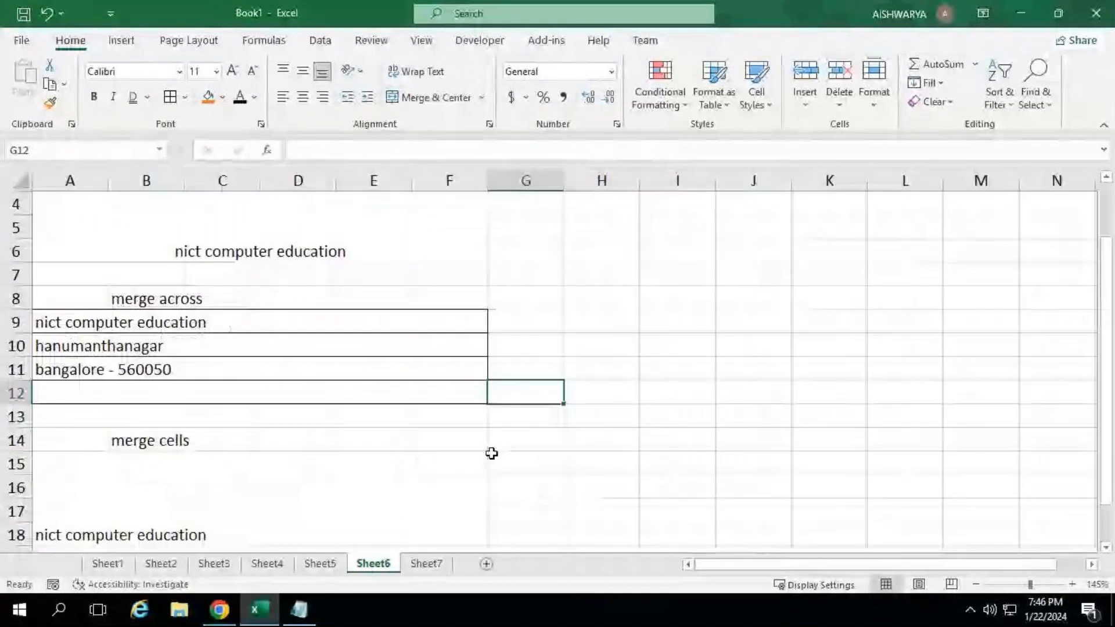
scroll(491, 453, up, 1)
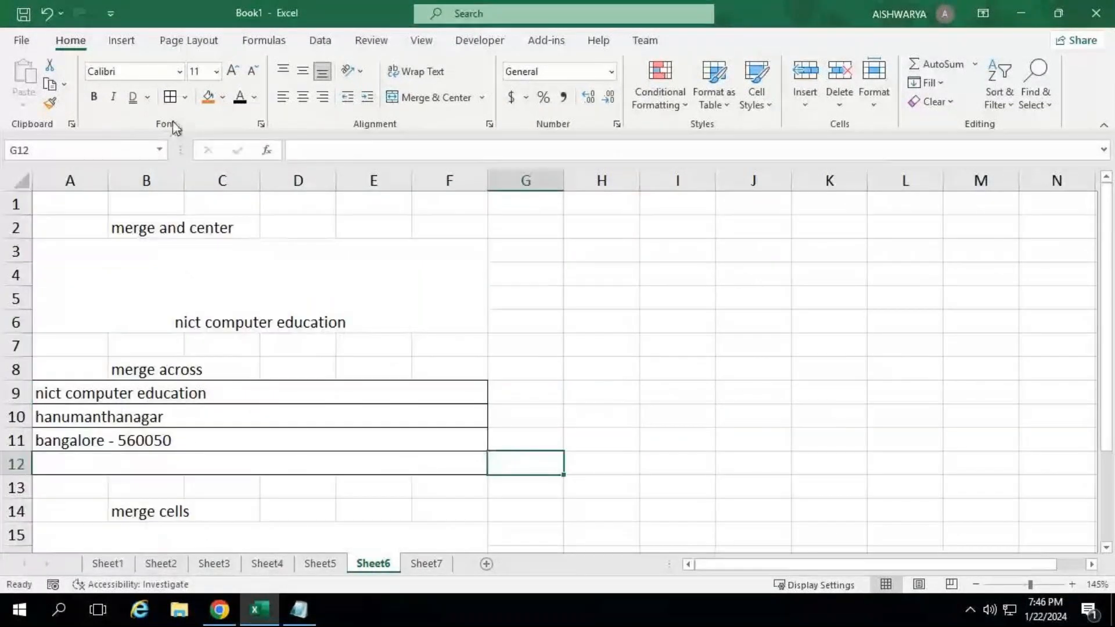
Step: Copy the names and scores table E1:F5 from Sheet2 and paste it at A1 on Sheet7
key(ctrl+Page_Down)
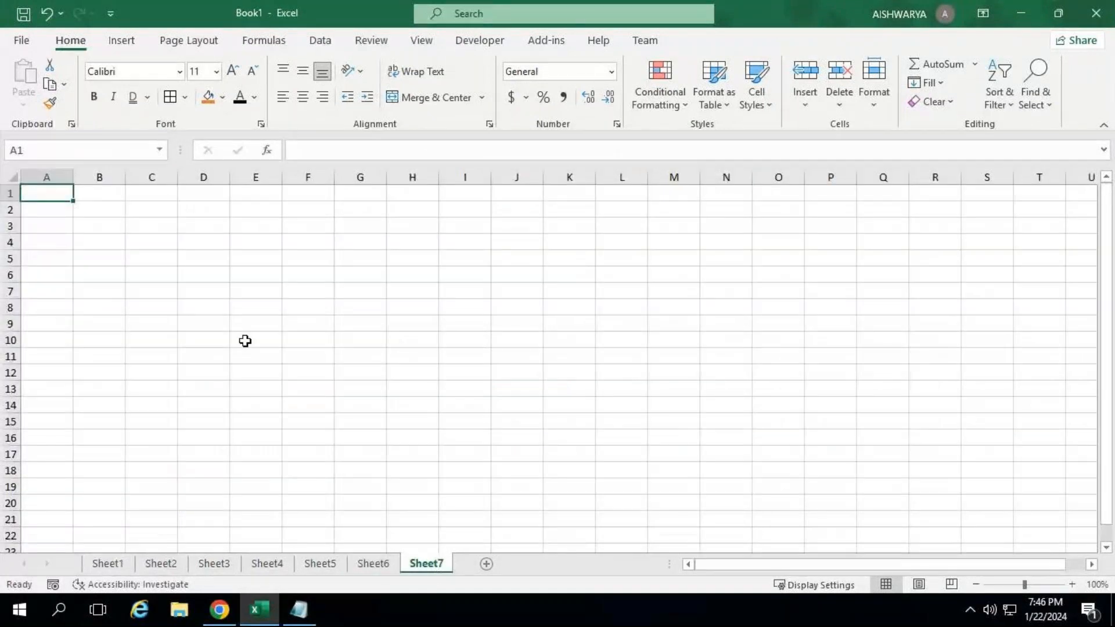
scroll(236, 348, up, 5)
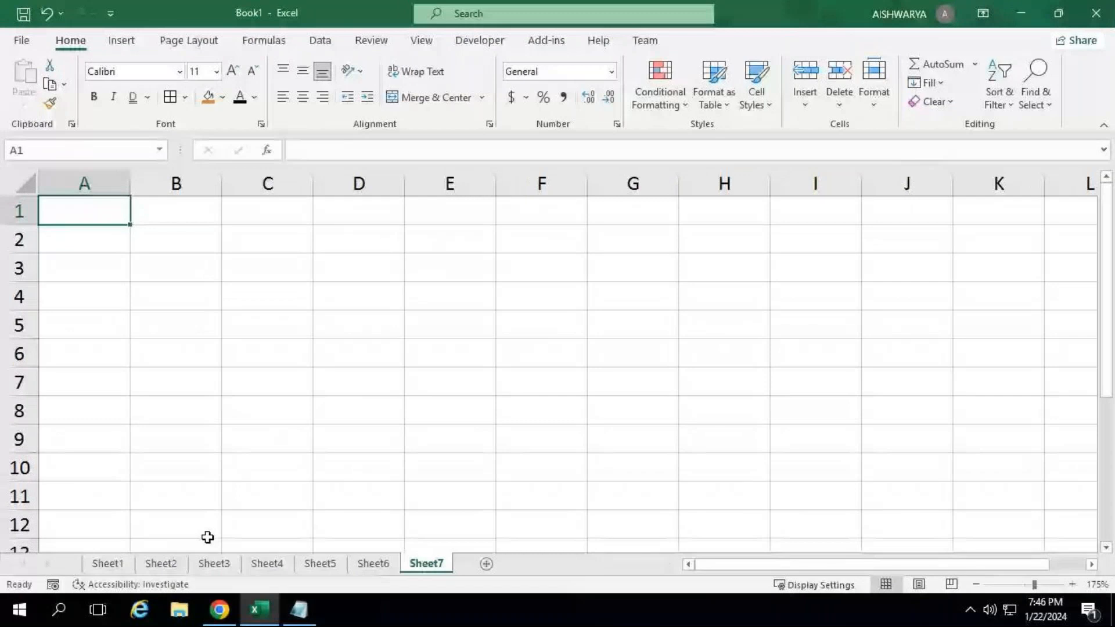
click(108, 563)
click(161, 564)
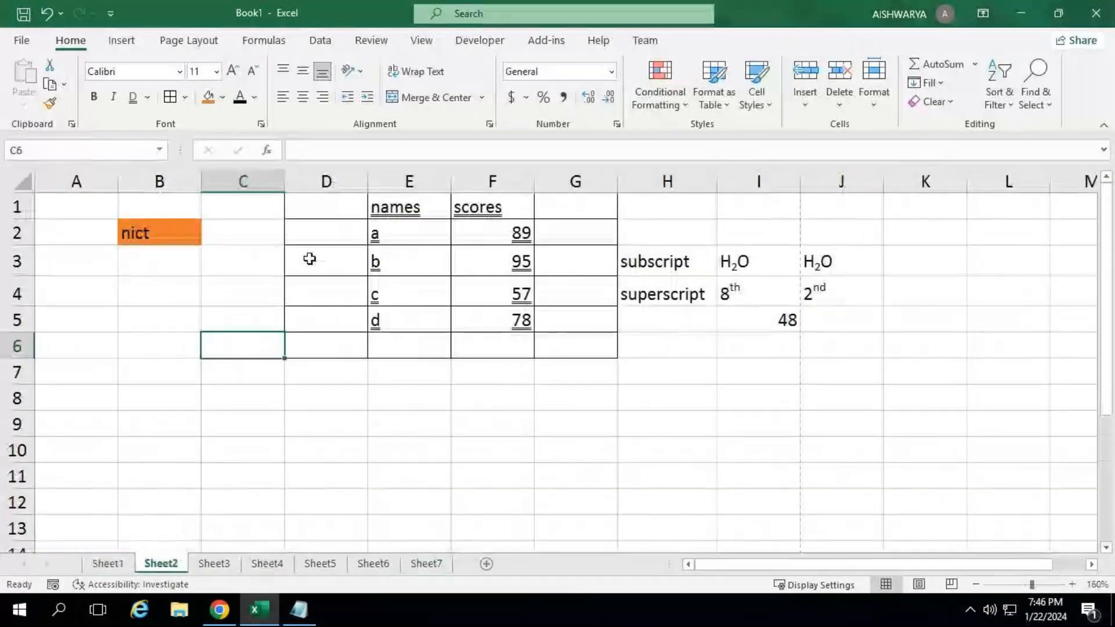
drag(380, 212, 493, 320)
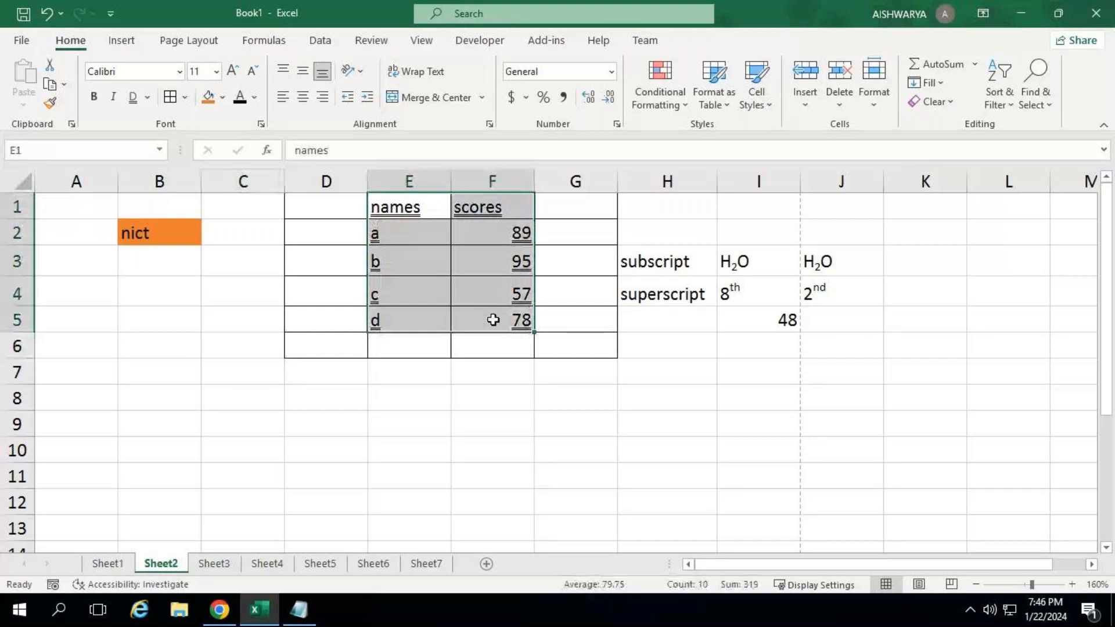
key(ctrl+c)
key(ctrl+Page_Down)
key(ctrl+Page_Down)
key(ctrl+Page_Down)
key(ctrl+Page_Down)
key(ctrl+Page_Down)
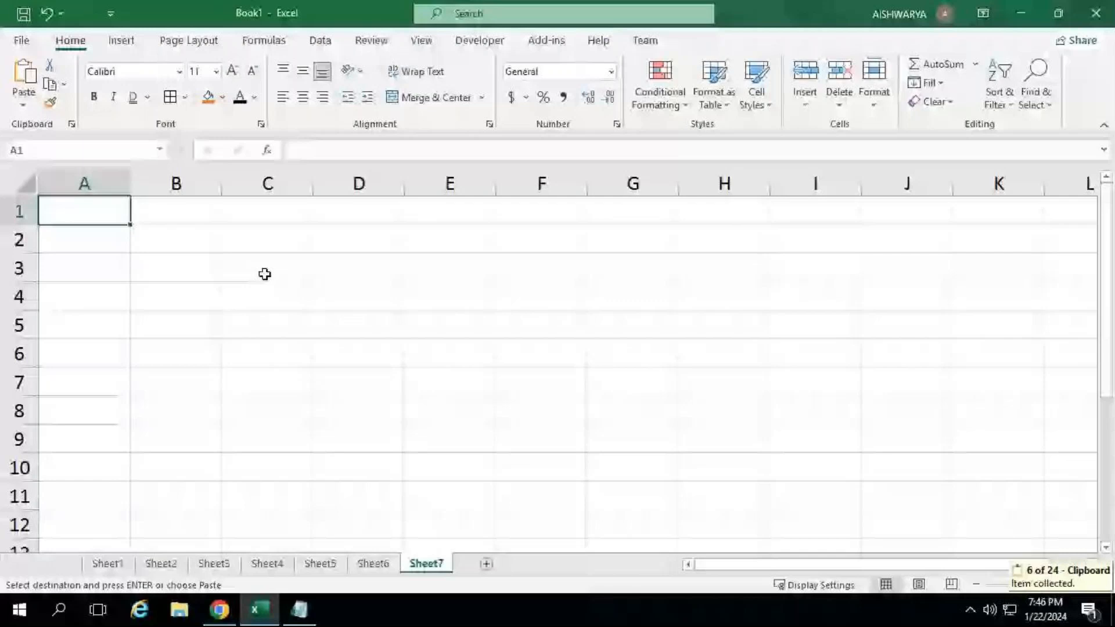
key(ctrl+v)
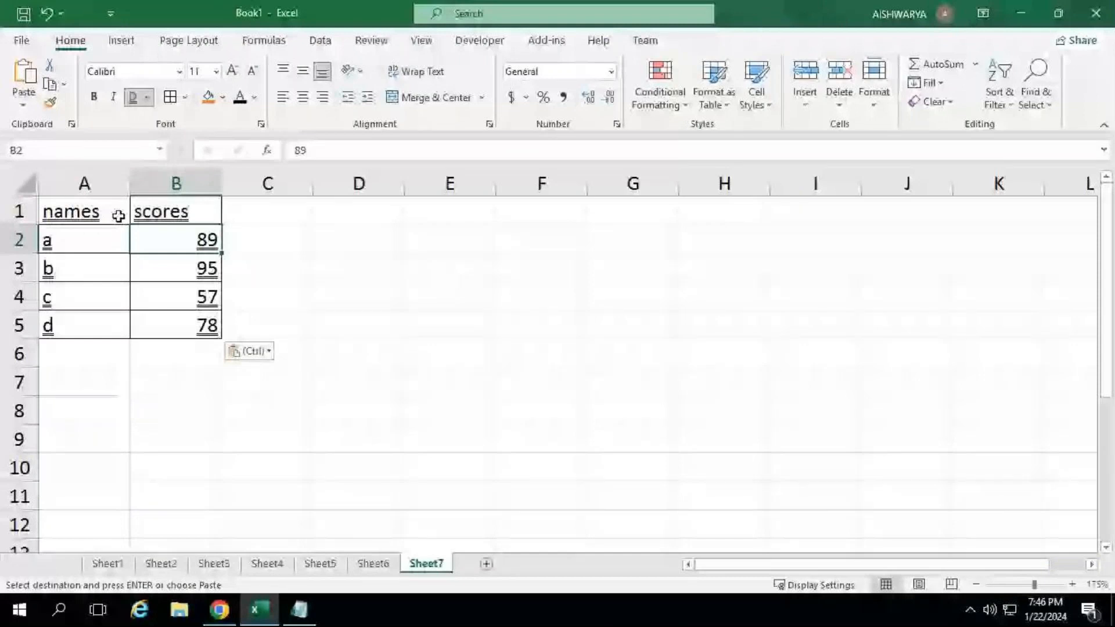
Step: Clear the formats of the names and scores table A1:B5 on Sheet7, keeping its contents
drag(119, 216, 192, 325)
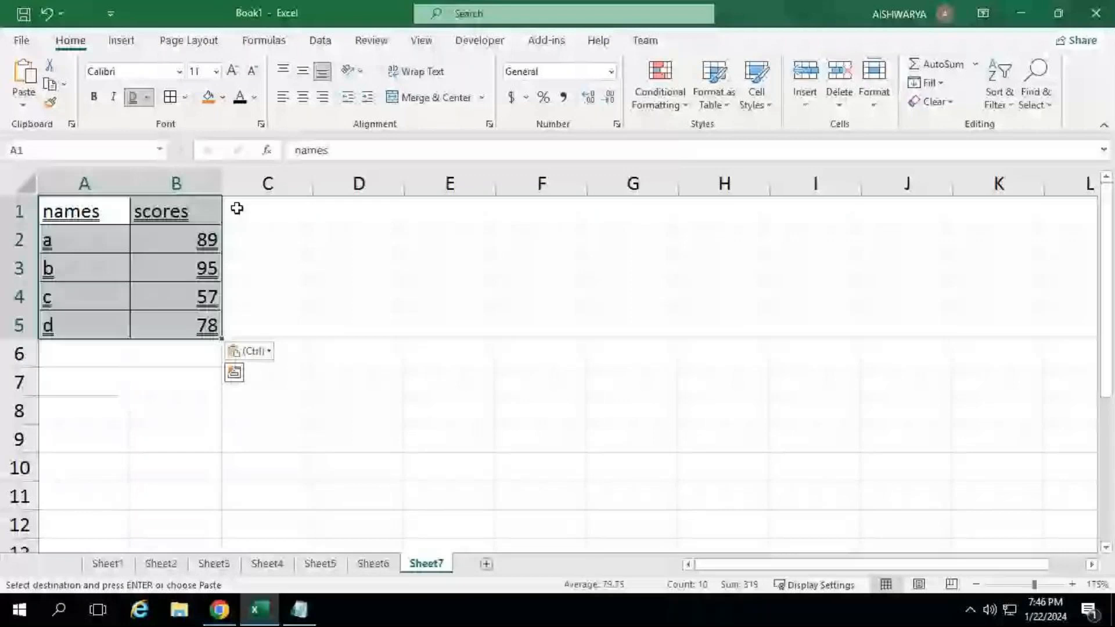
click(953, 103)
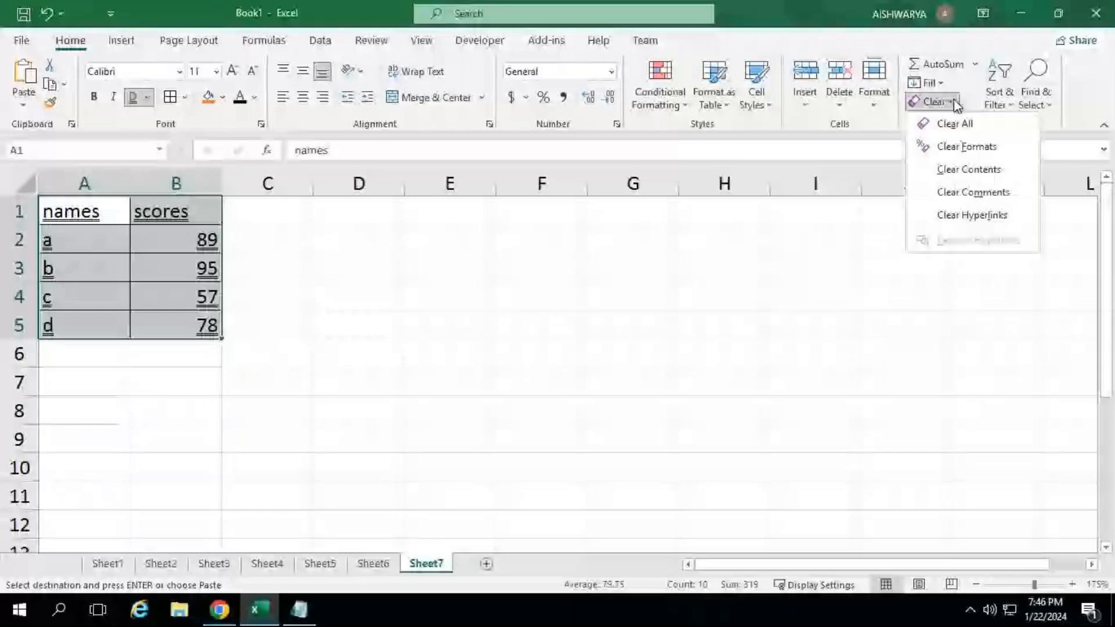
click(963, 146)
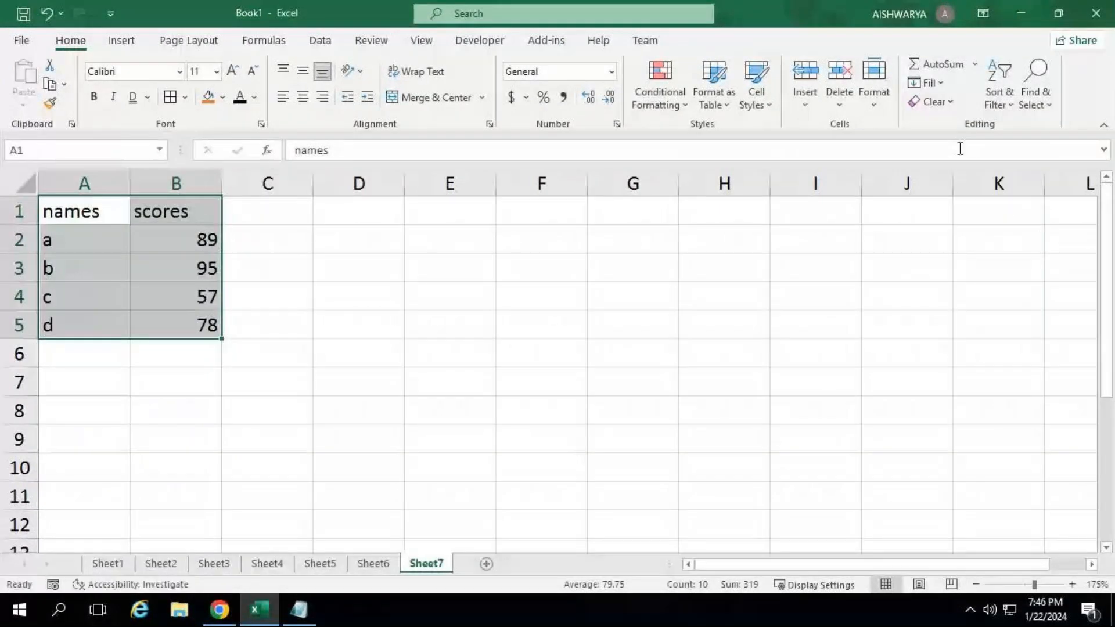
click(180, 240)
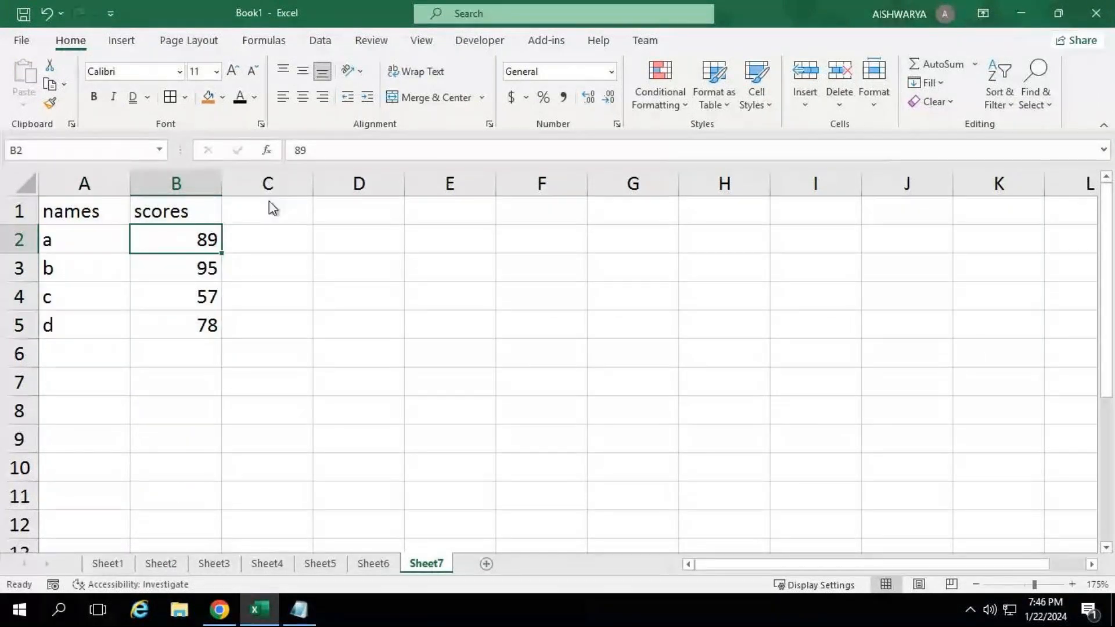
Step: Switch to the Notepad notes and add the heading "Format painter" below the merge list
key(alt+Tab)
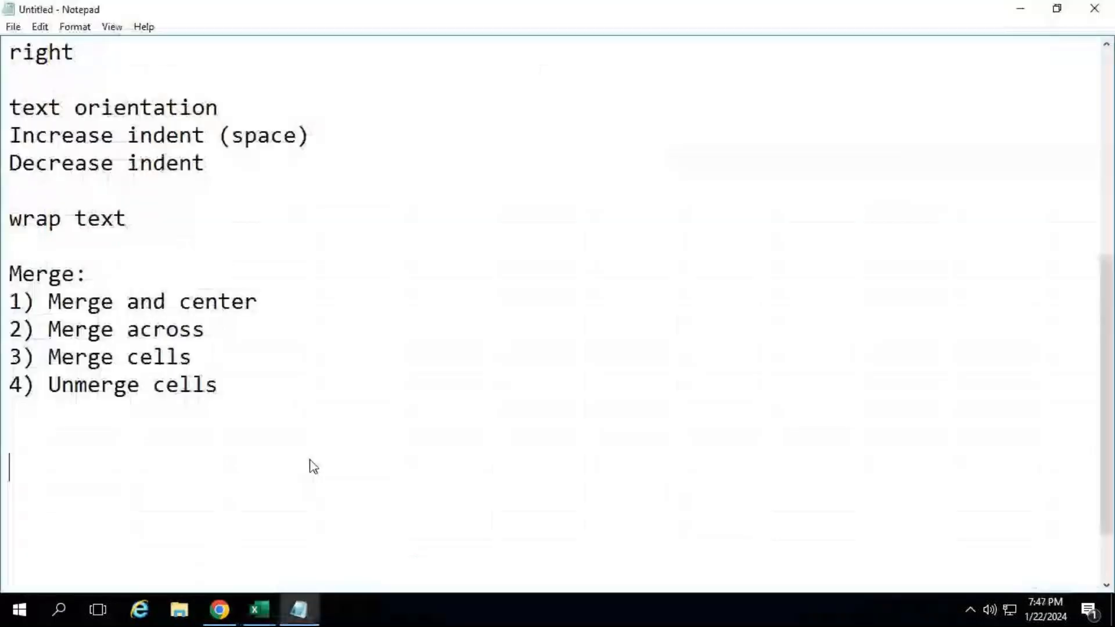
text(Format)
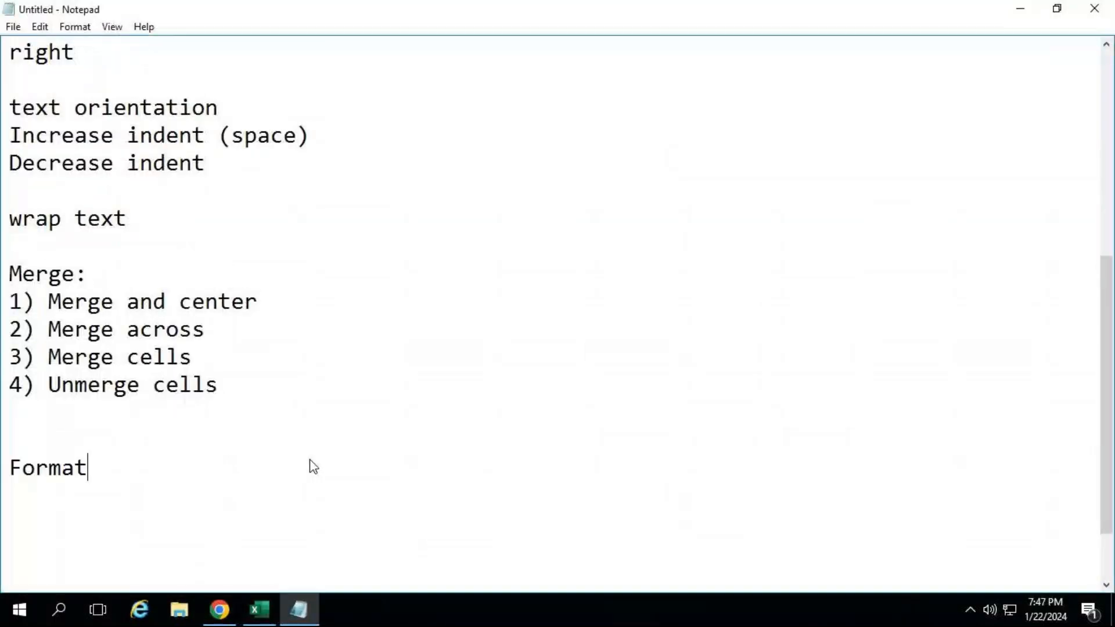
text( painter)
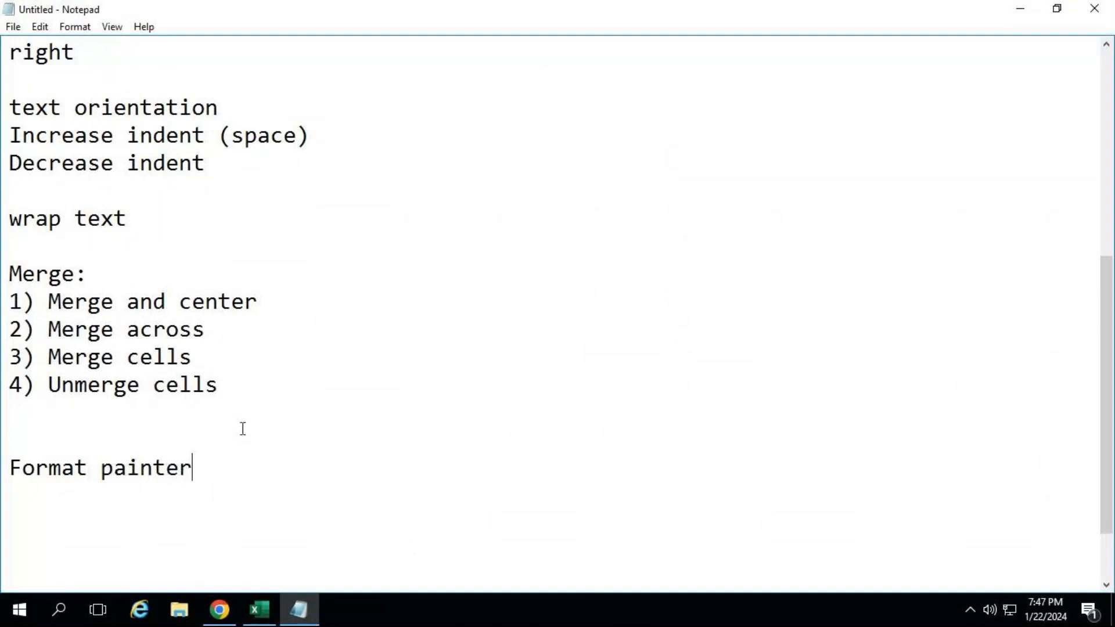
Step: Switch back to Excel and give the names header in A1 a blue theme font color and a yellow fill
click(259, 614)
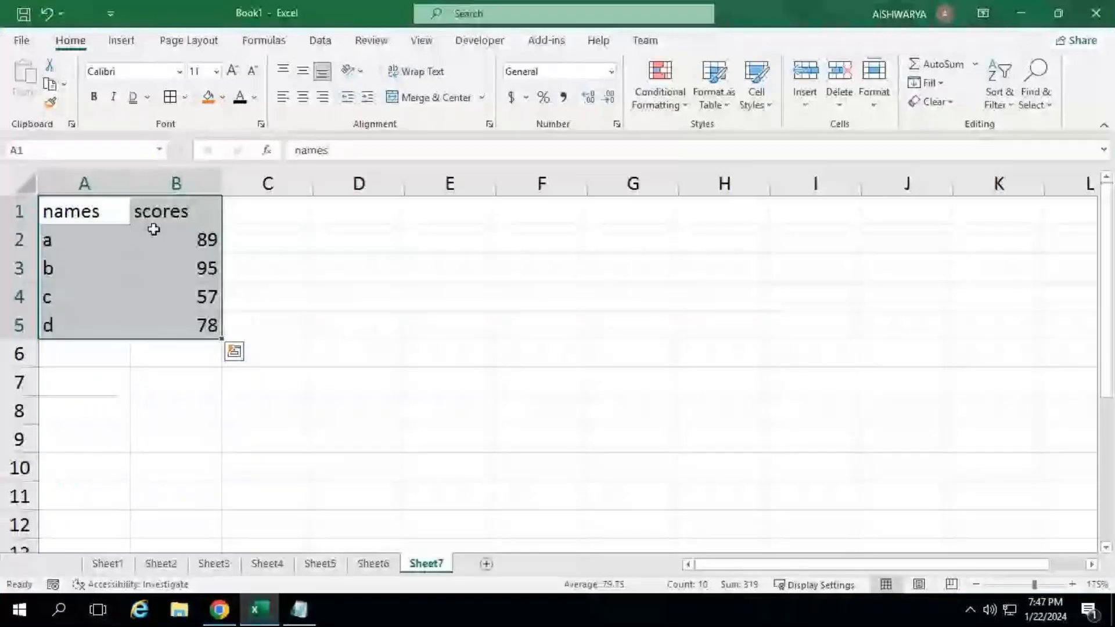
click(105, 216)
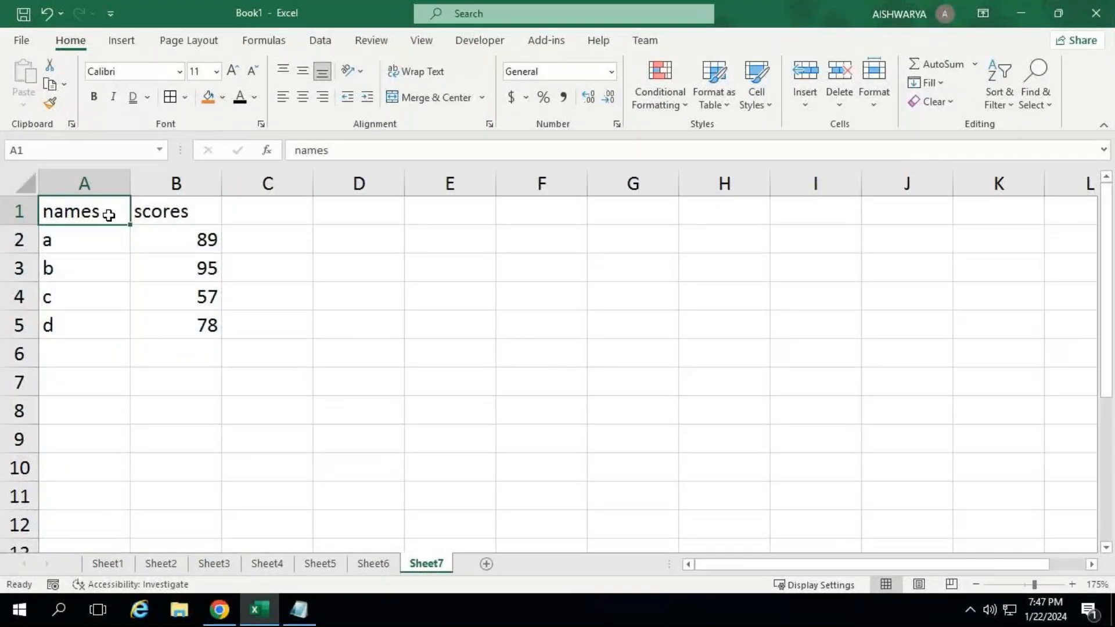
click(253, 98)
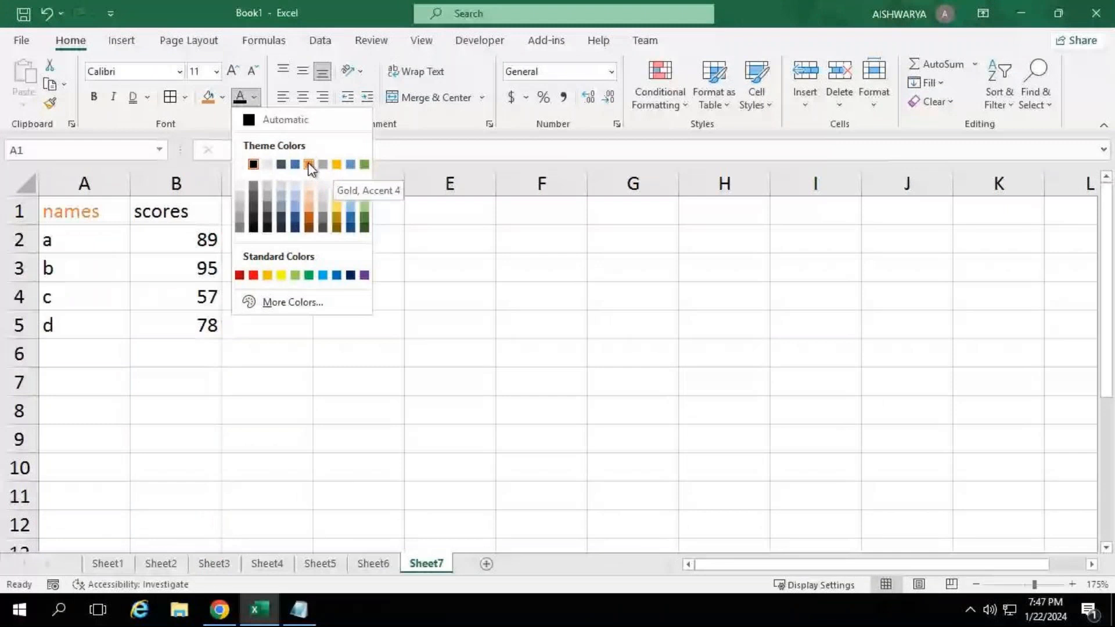
click(295, 164)
click(223, 98)
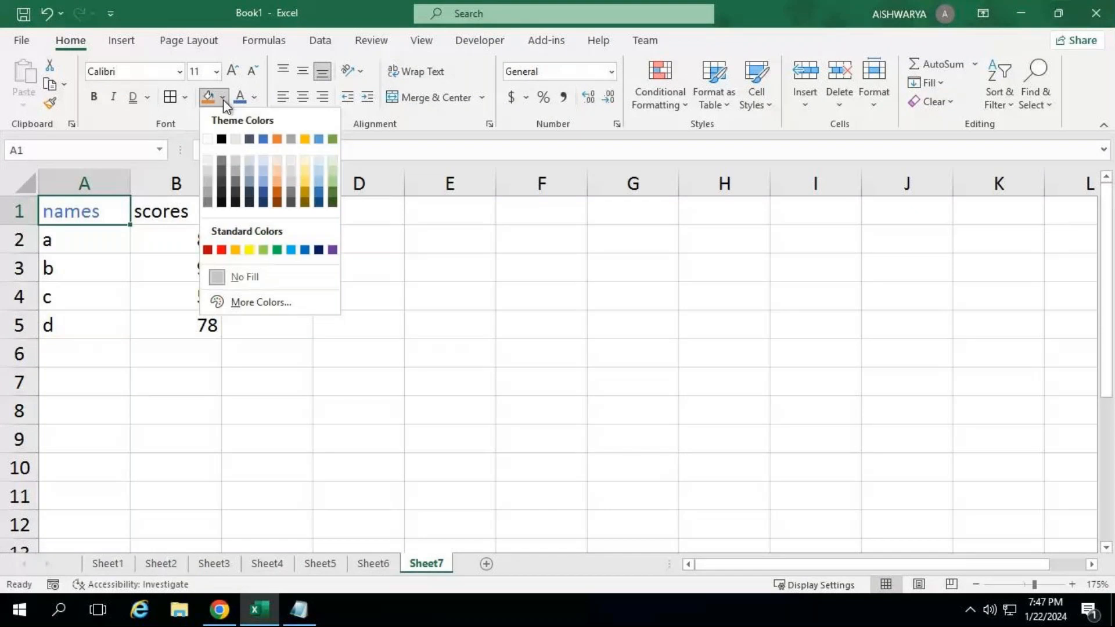
click(249, 249)
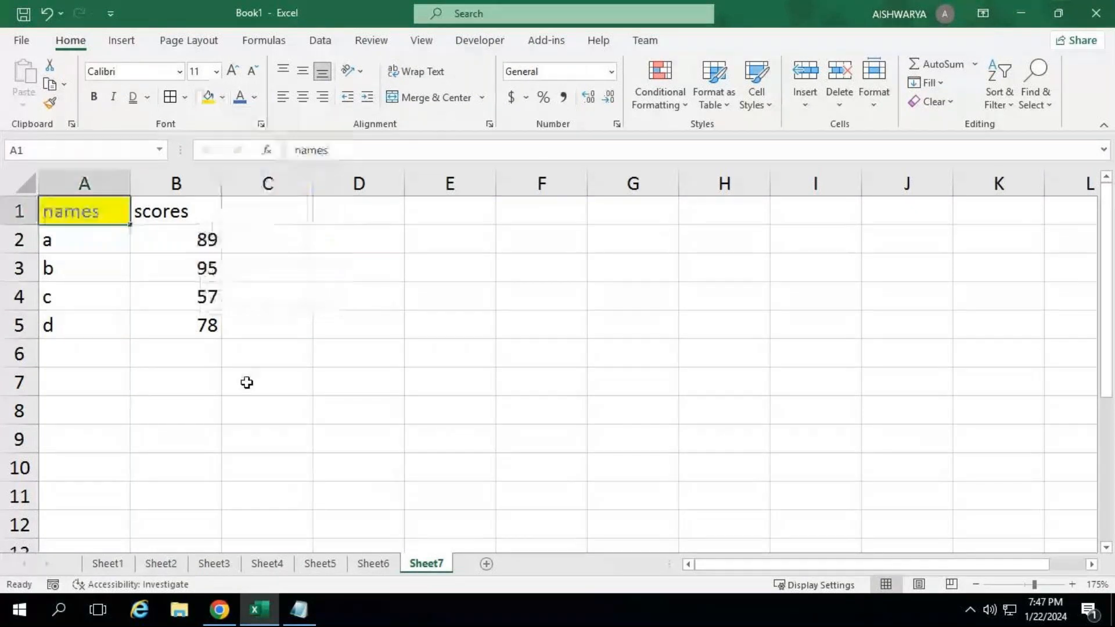
Step: Enlarge the names header in A1 to font size 16 and set its font to Algerian
click(232, 71)
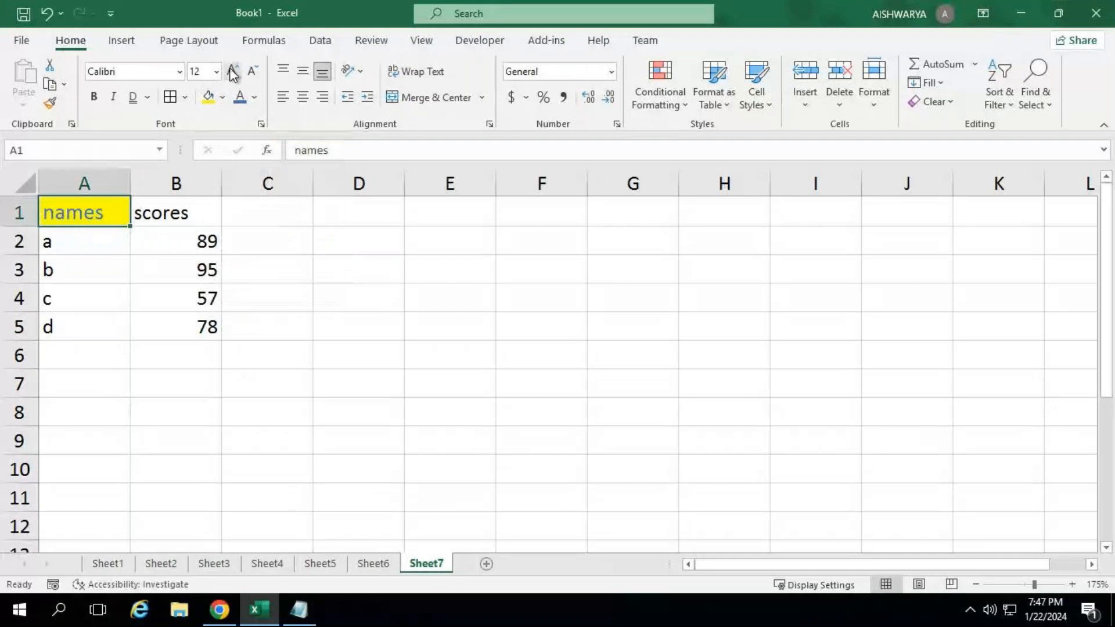
double_click(233, 71)
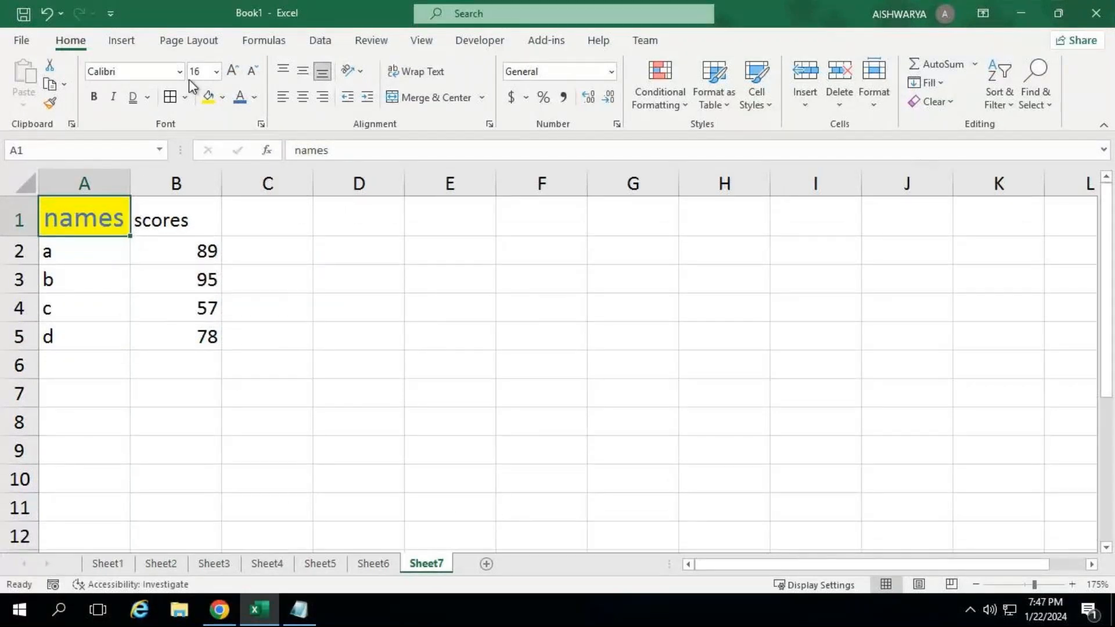
click(179, 72)
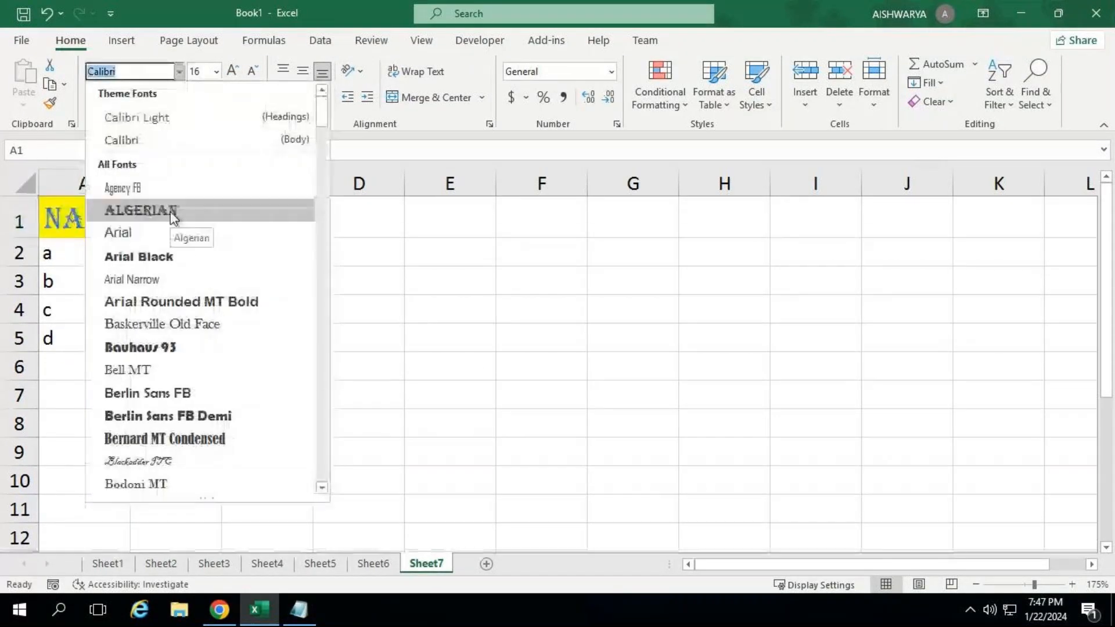
click(173, 217)
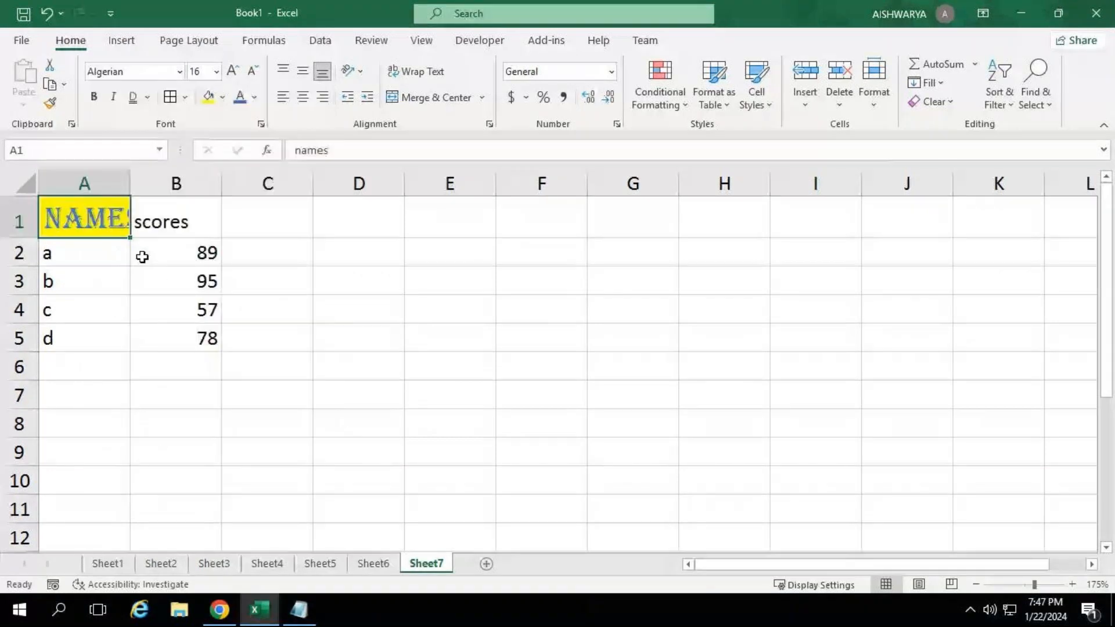
Step: Make the names header in A1 bold, italic and underlined, and widen column A to fit it
click(93, 96)
click(113, 97)
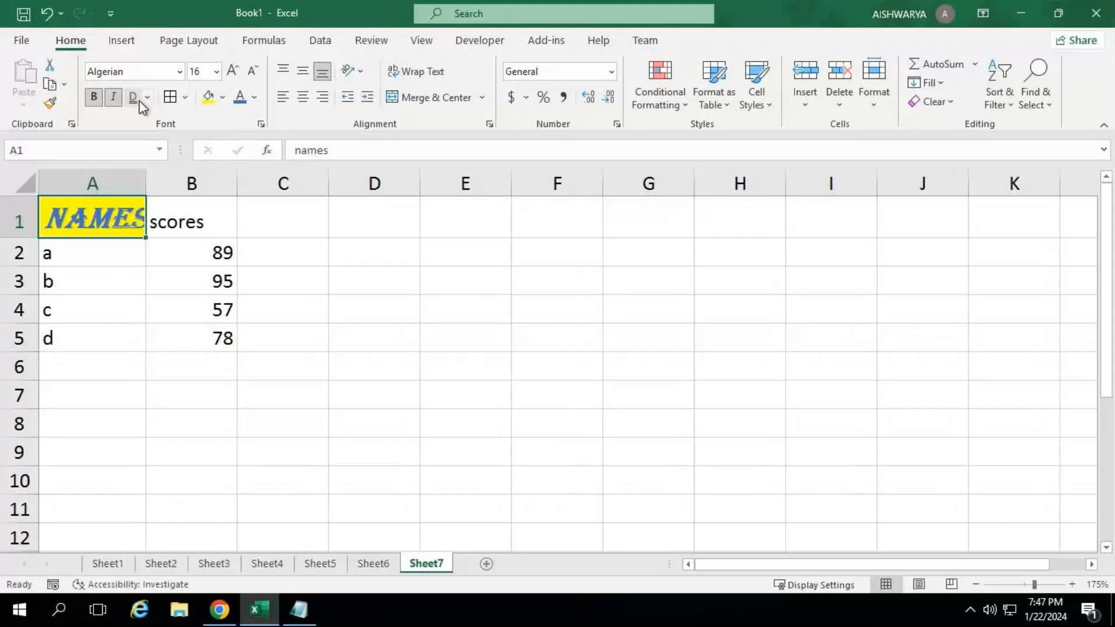
click(137, 99)
drag(146, 183, 168, 191)
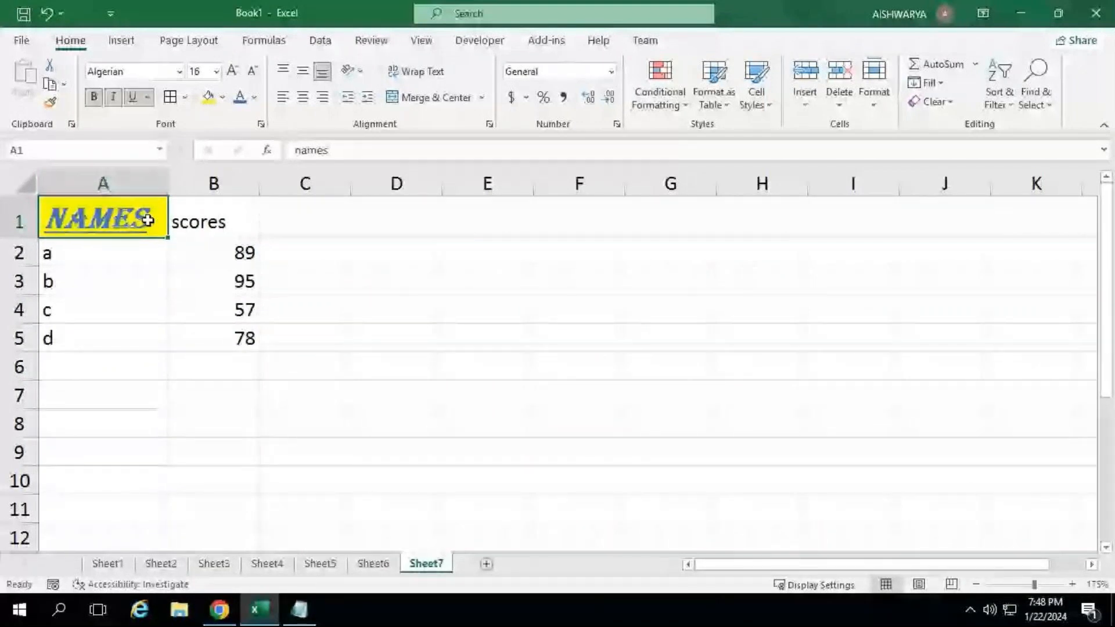
Step: Copy the formatting of A1 to the scores header in B1 with Format Painter and autofit column B
click(219, 220)
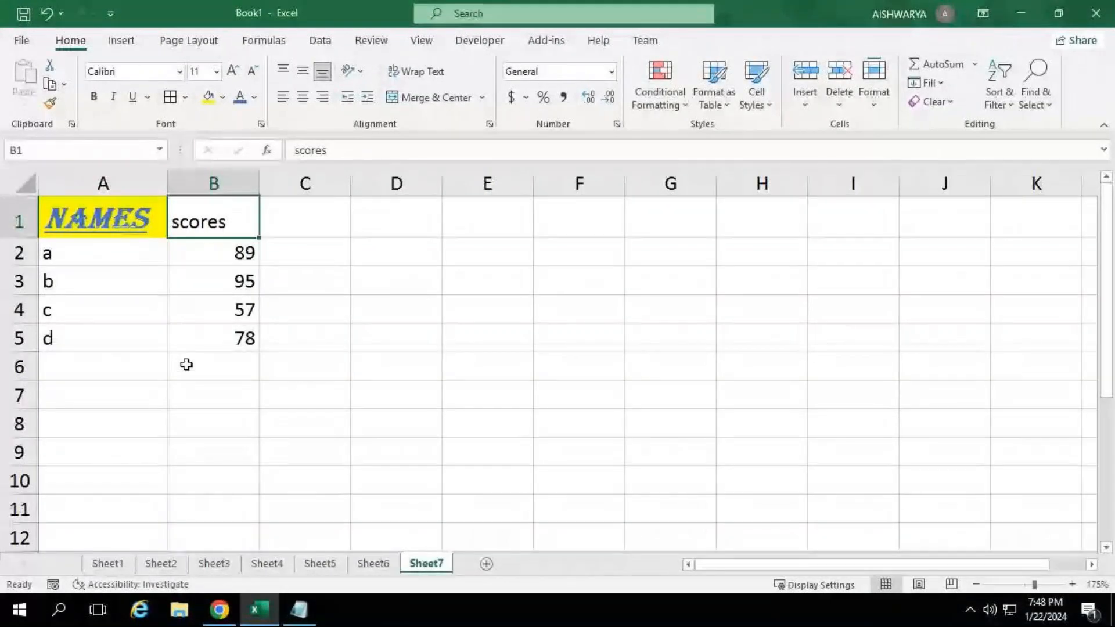
click(131, 224)
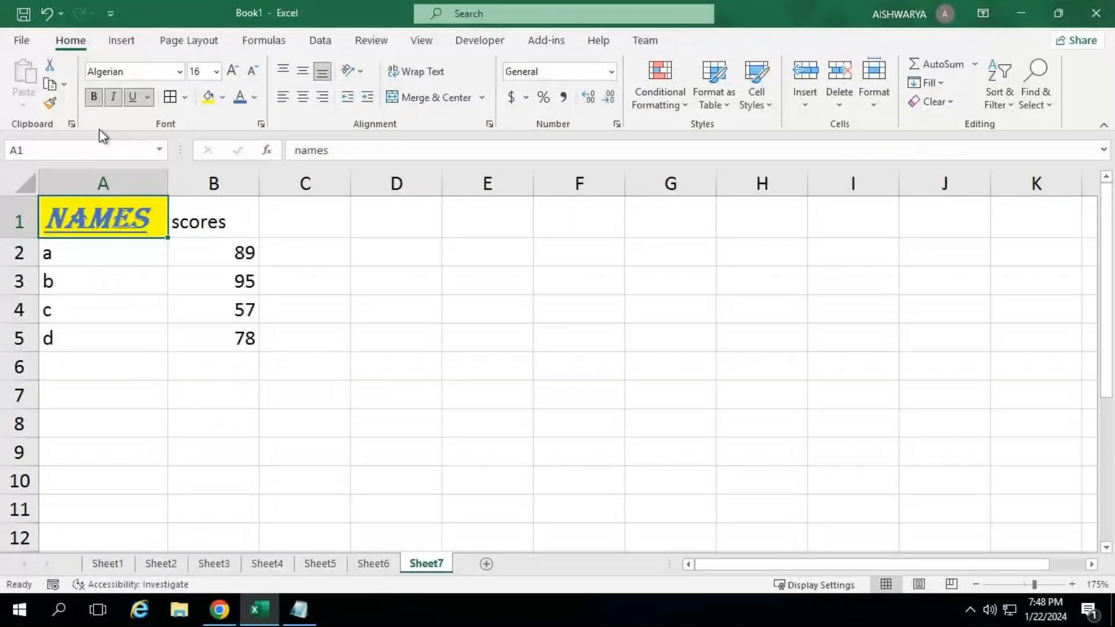
click(50, 103)
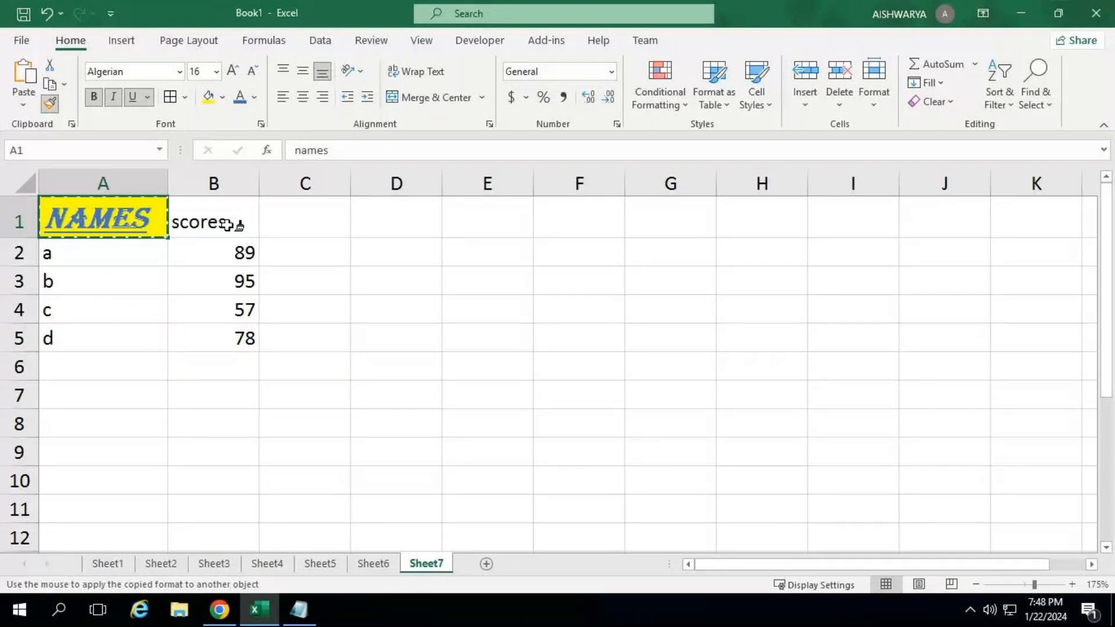
click(226, 220)
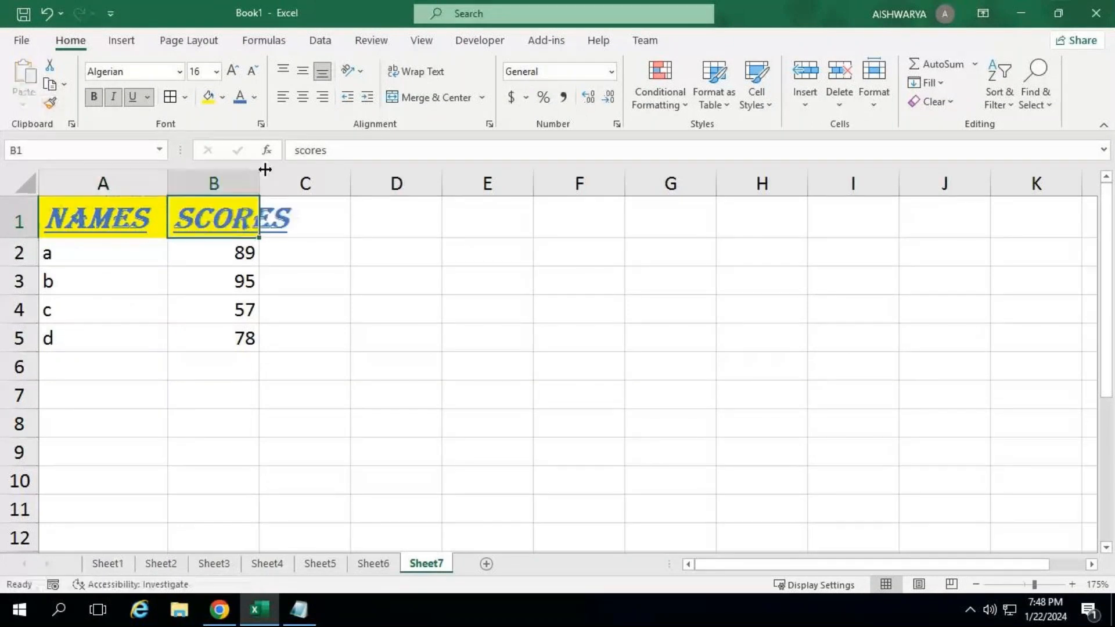
double_click(260, 172)
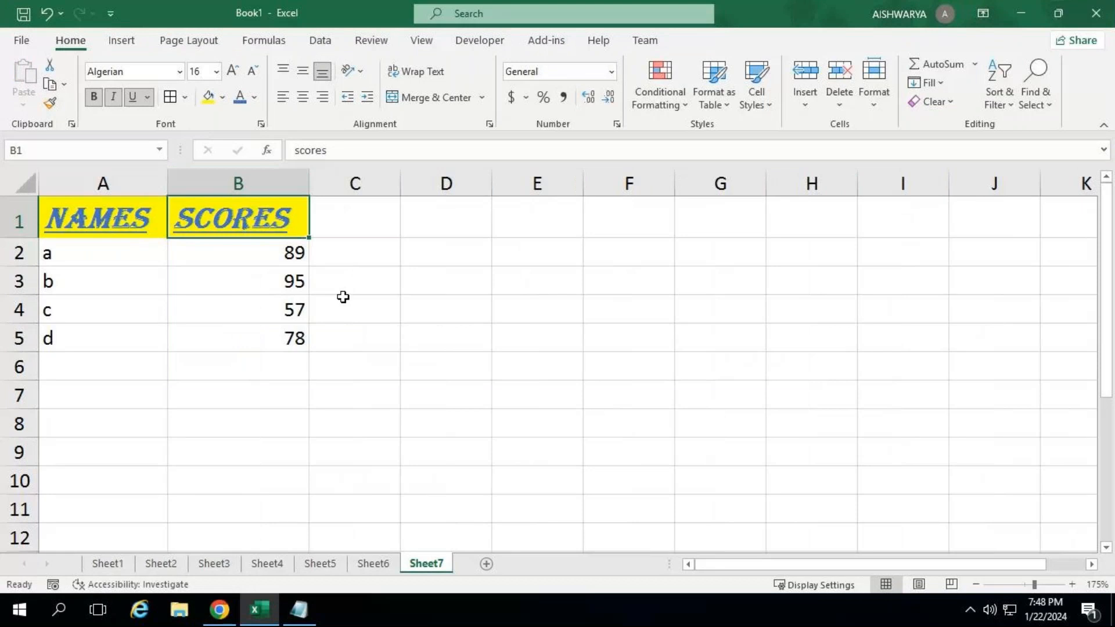
click(294, 252)
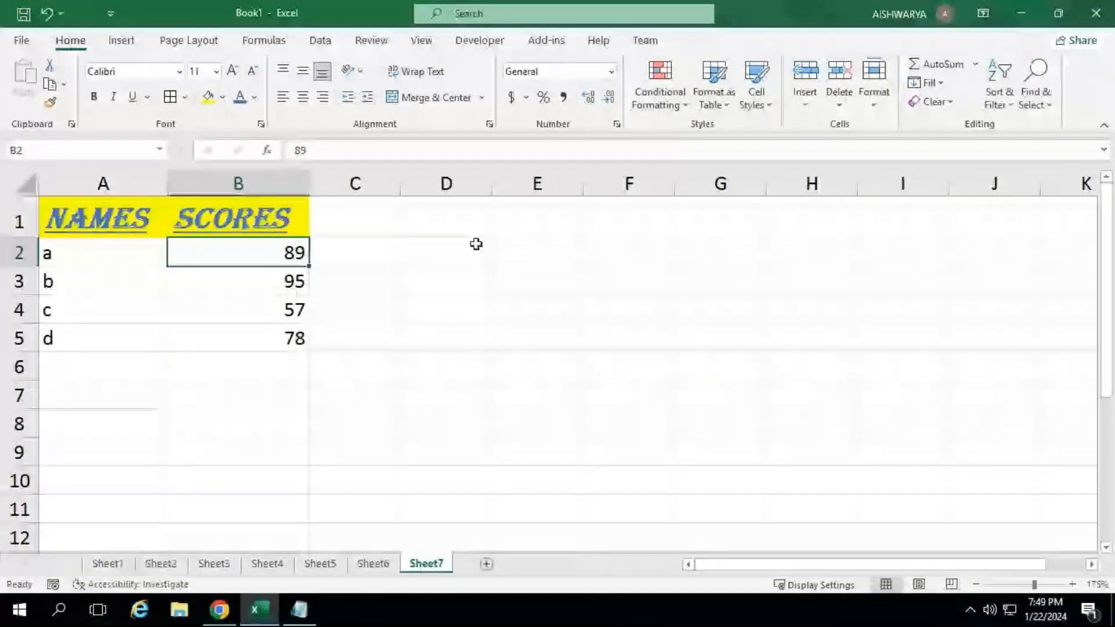
Step: Enter the label "single click" in D2 and autofit column D
click(476, 244)
text(single)
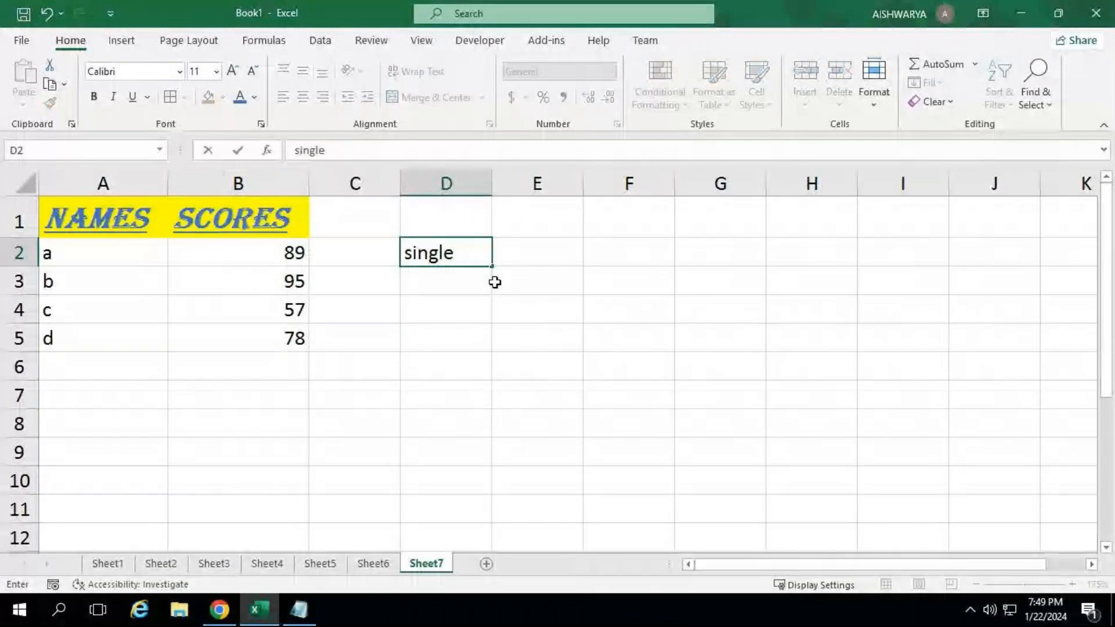
text(click)
key(Return)
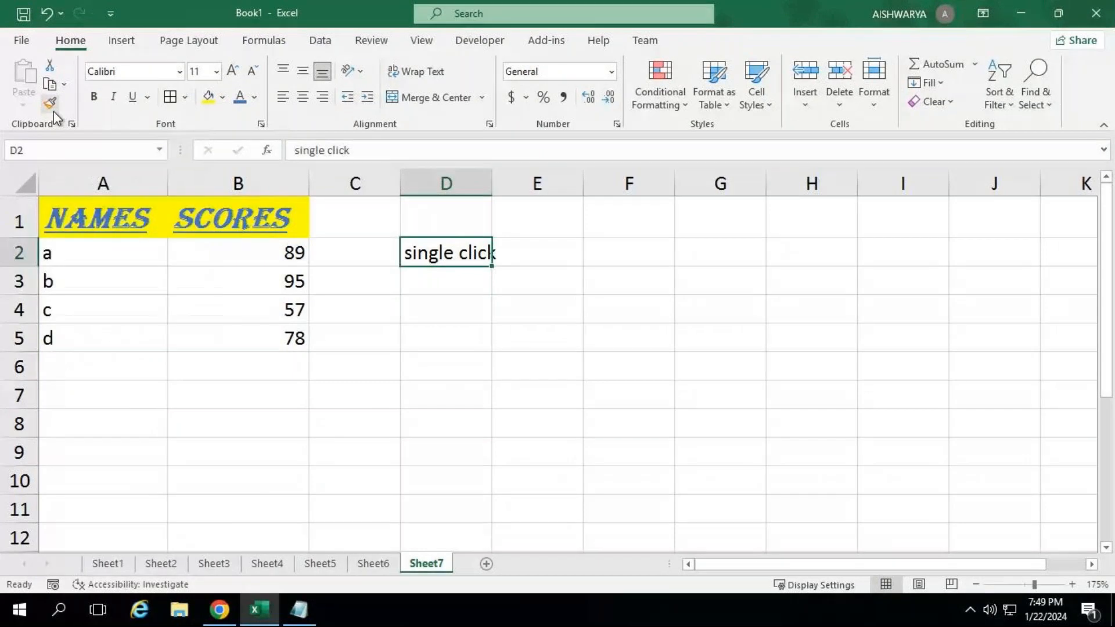
double_click(492, 186)
Step: Enter the note "format painter can be used only once" in E2
key(Right)
text(form)
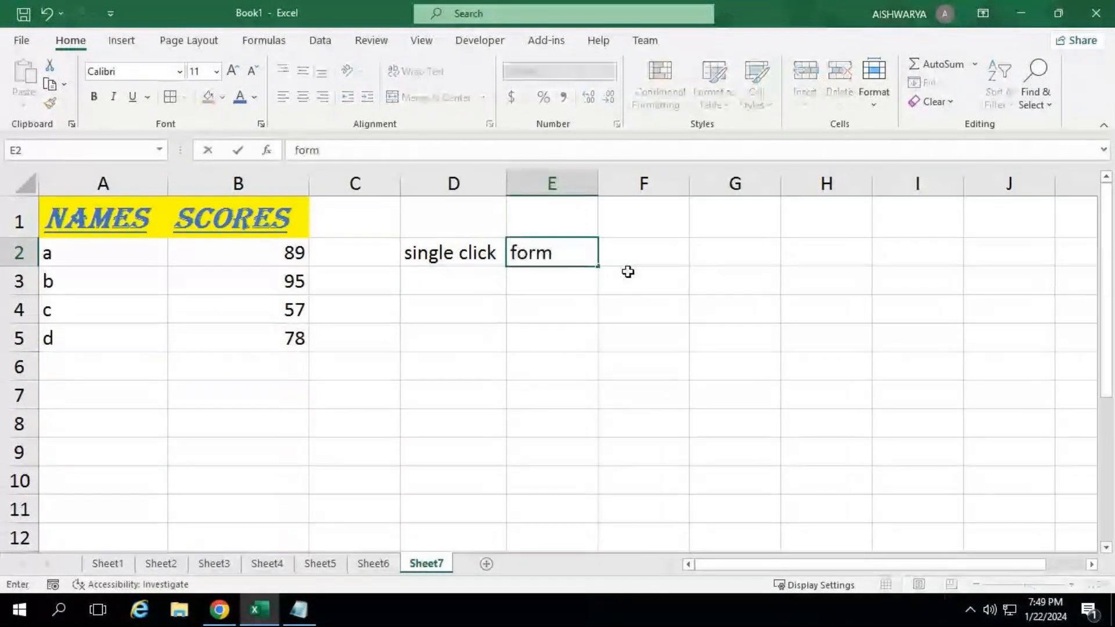
text(at pain)
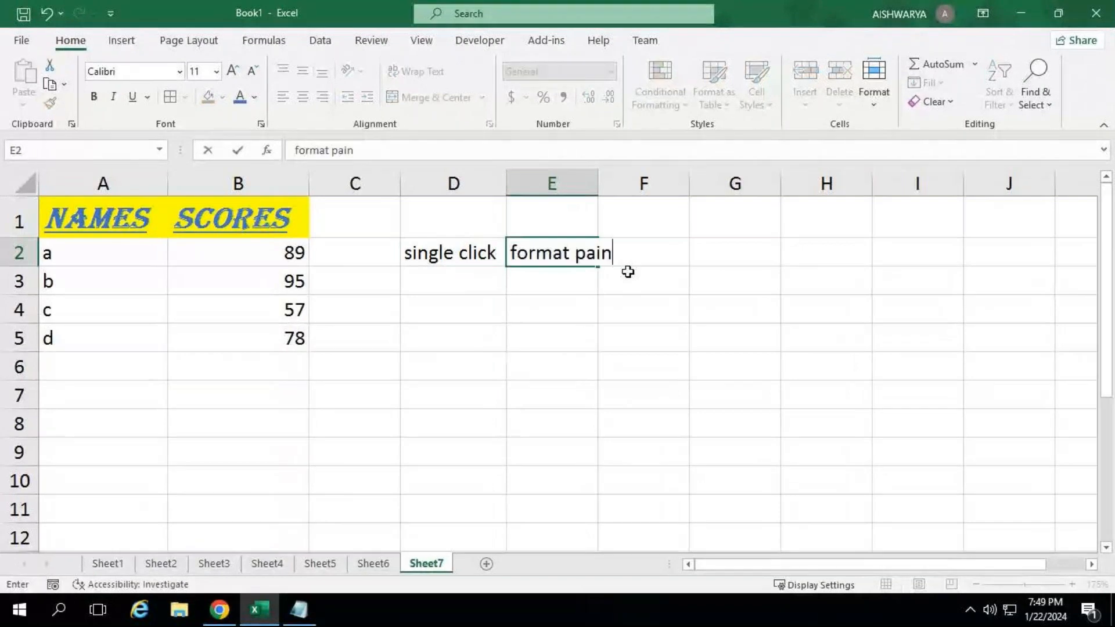
text(ter can be use)
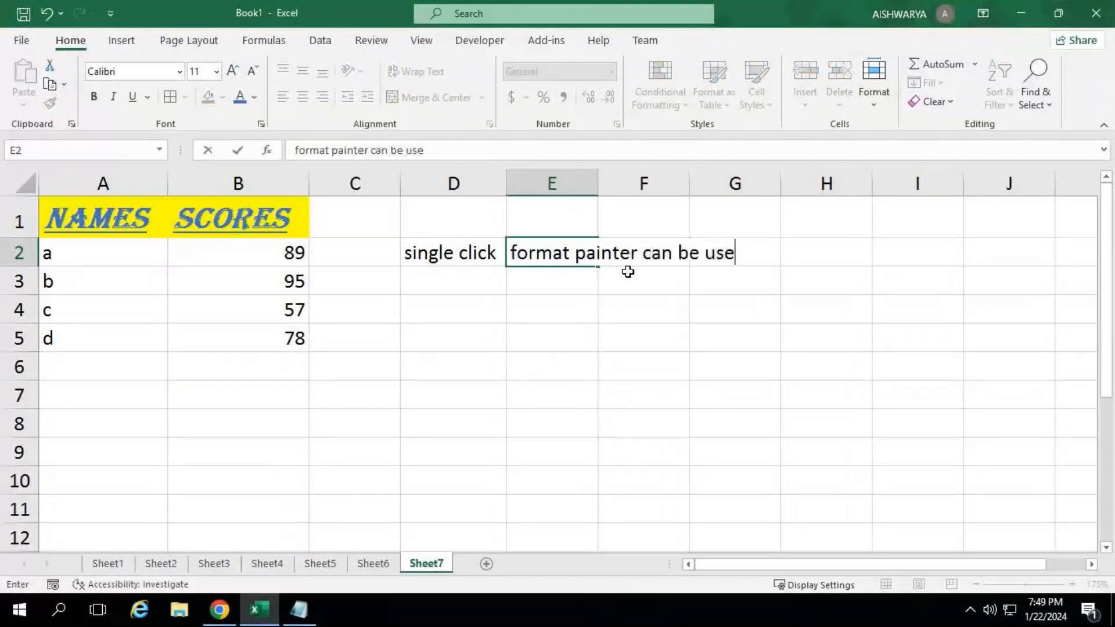
text(d only)
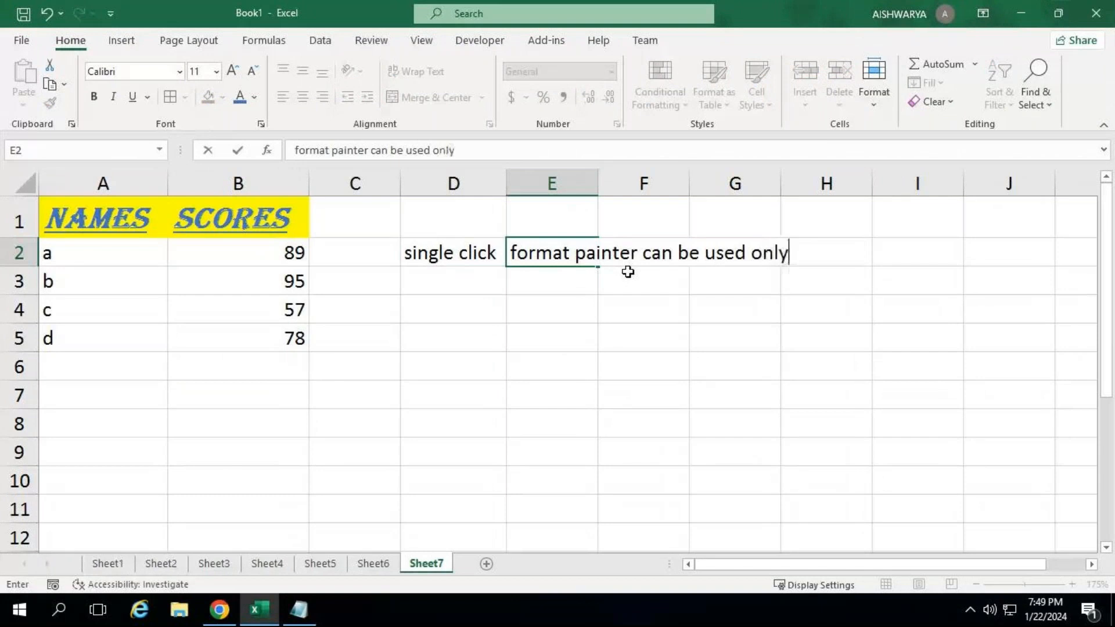
text( once)
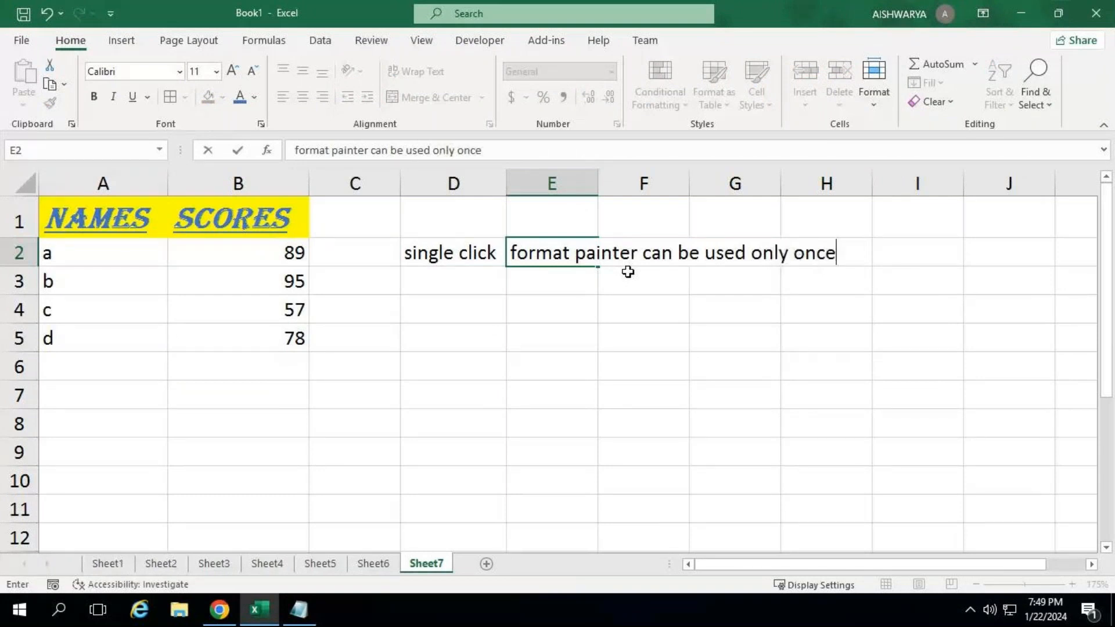
key(Return)
Step: Enter the label "double click" in D3, below the single click label
key(Left)
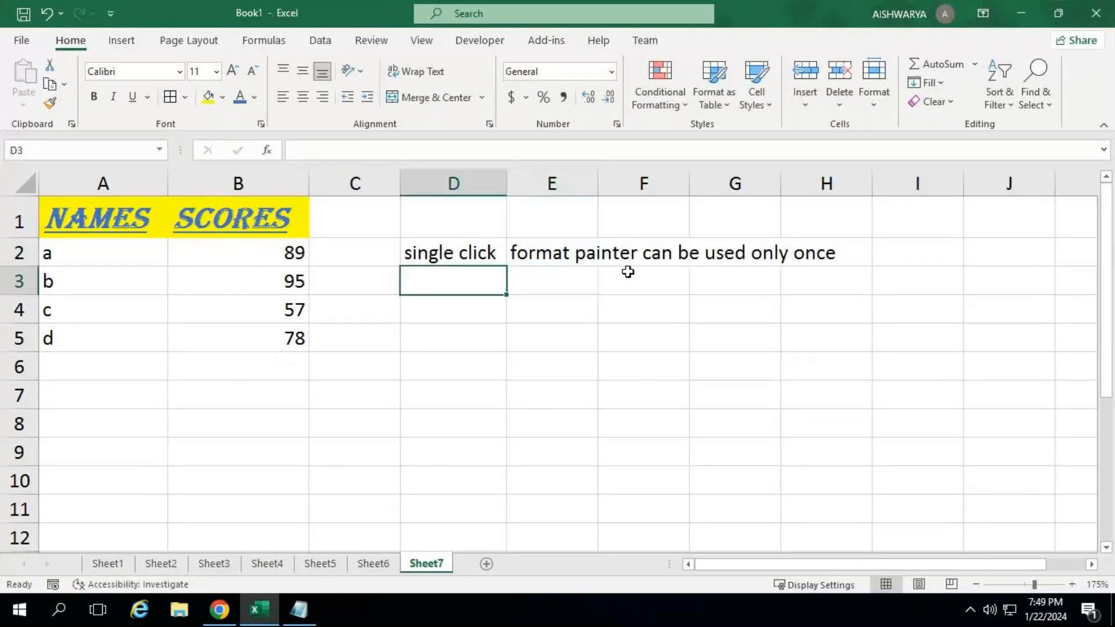
text(doubl)
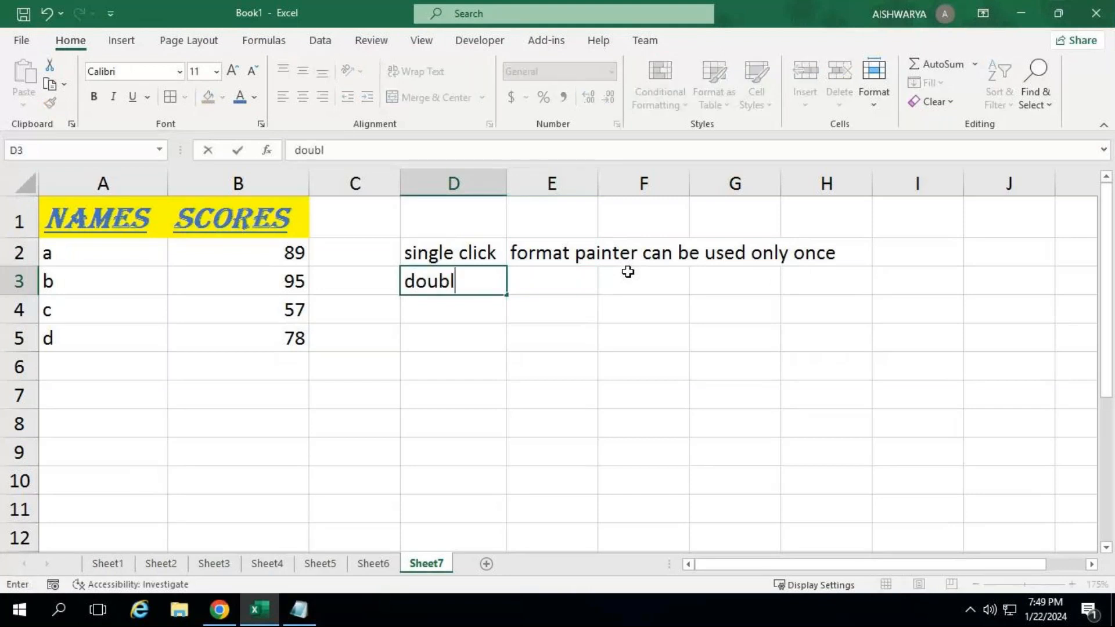
text(e click)
key(Tab)
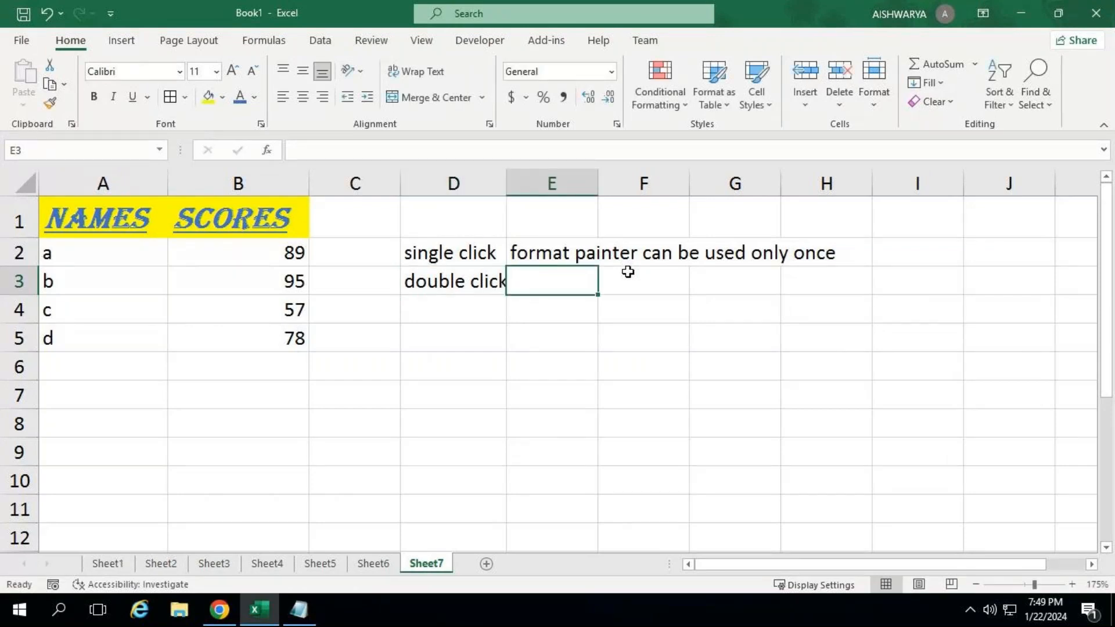
Step: Enter the note "format painter can be used multiple times" in E3, editing the autocompleted wording of the note above
text(format painter can be used only once)
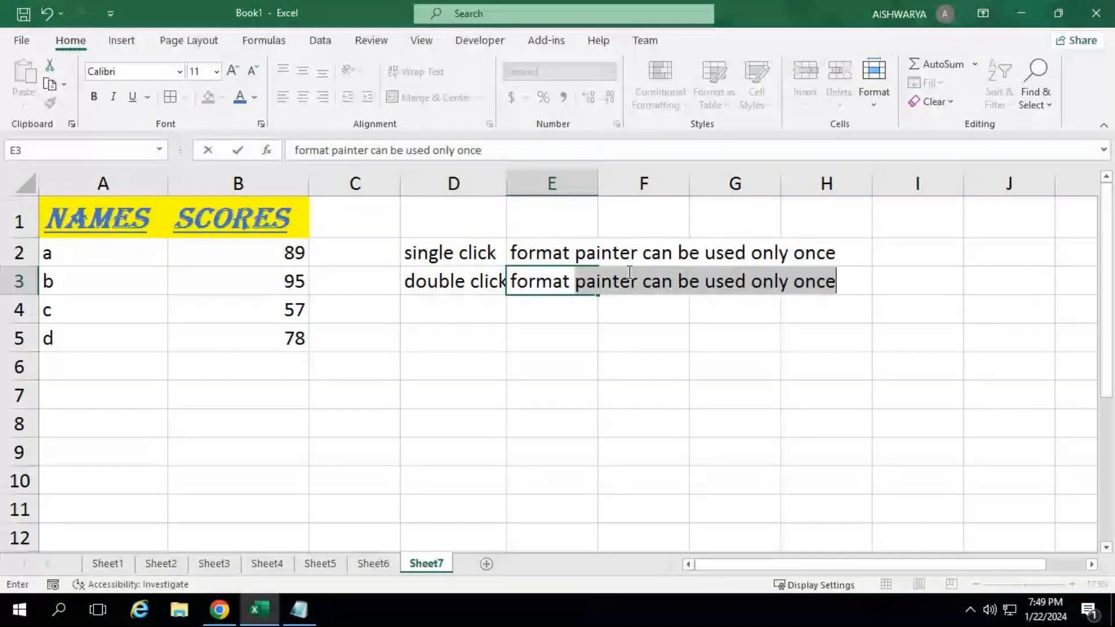
key(ctrl+Return)
key(F2)
key(BackSpace)
key(BackSpace)
key(BackSpace)
key(BackSpace)
key(BackSpace)
key(BackSpace)
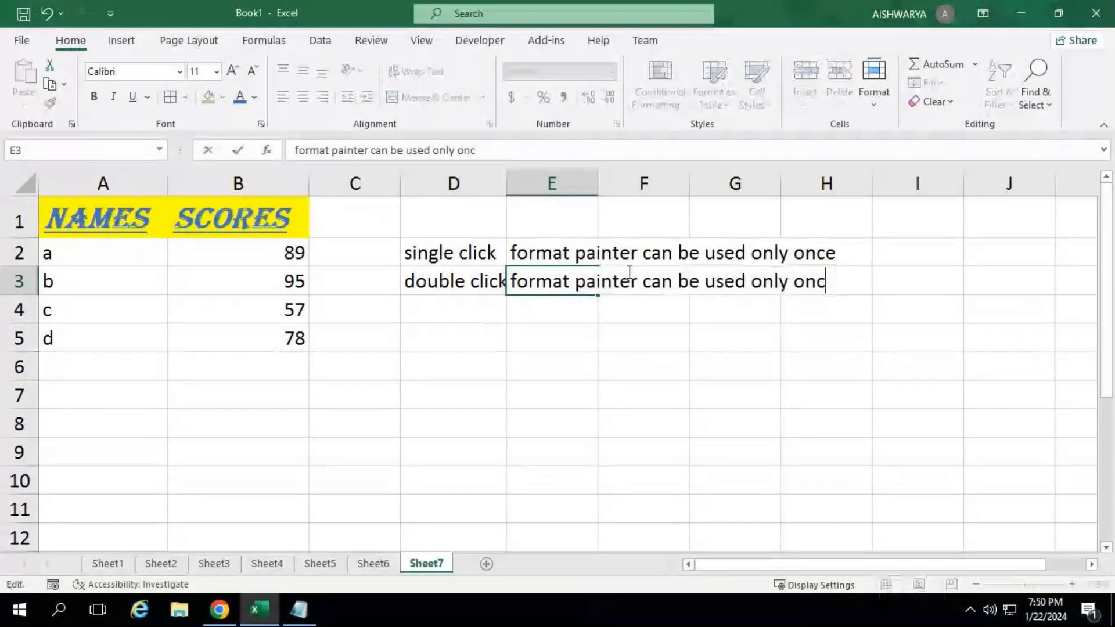
key(BackSpace)
key(BackSpace)
key(BackSpace)
text(multi)
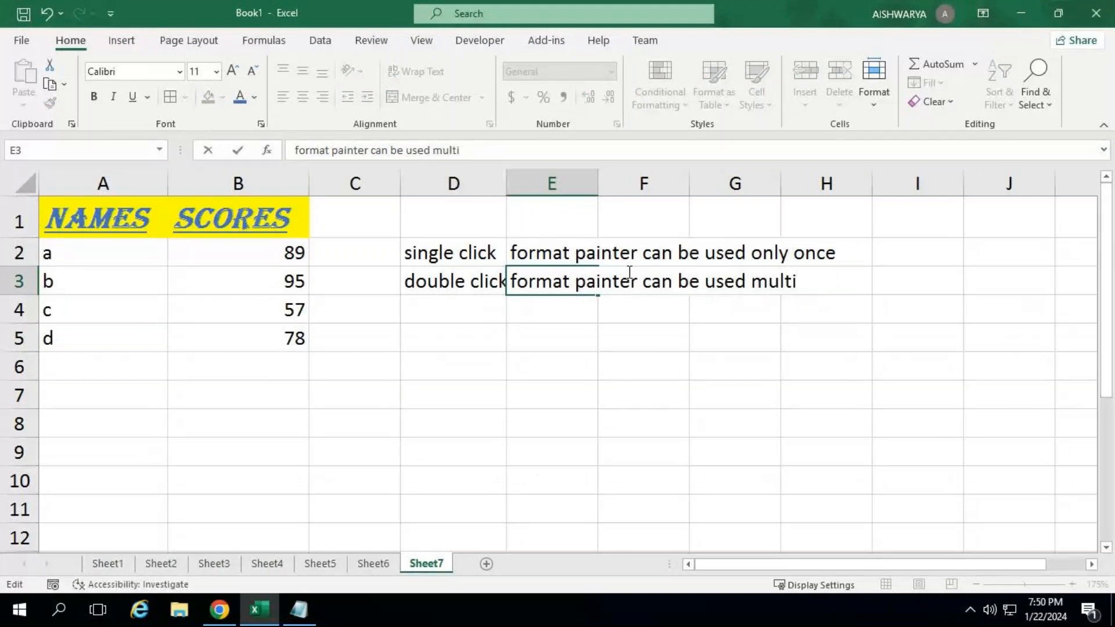
text(ple times)
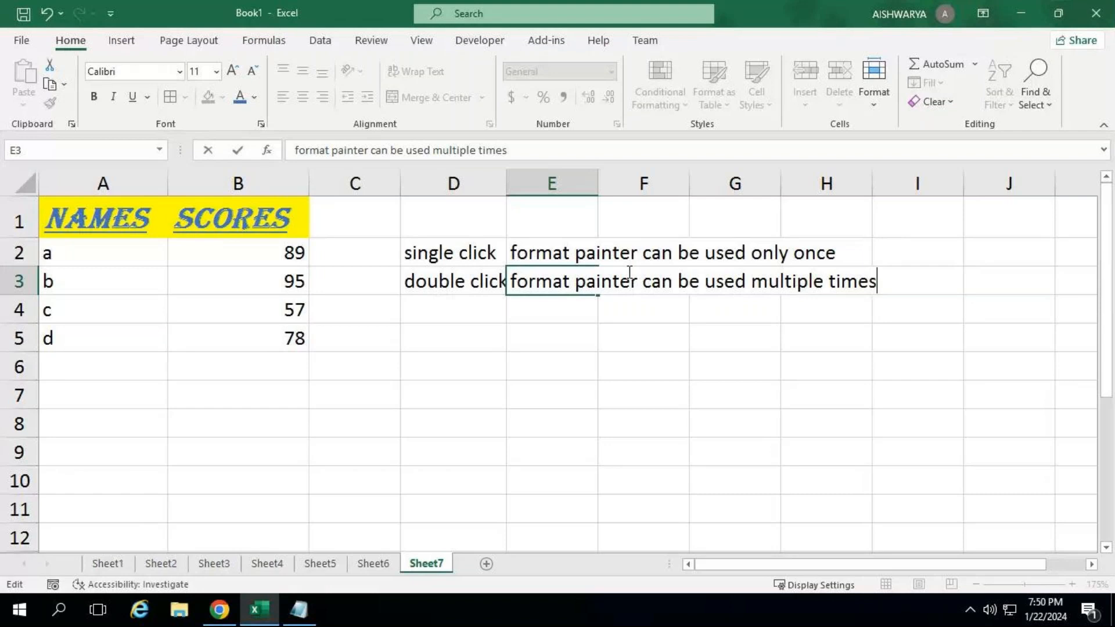
key(Return)
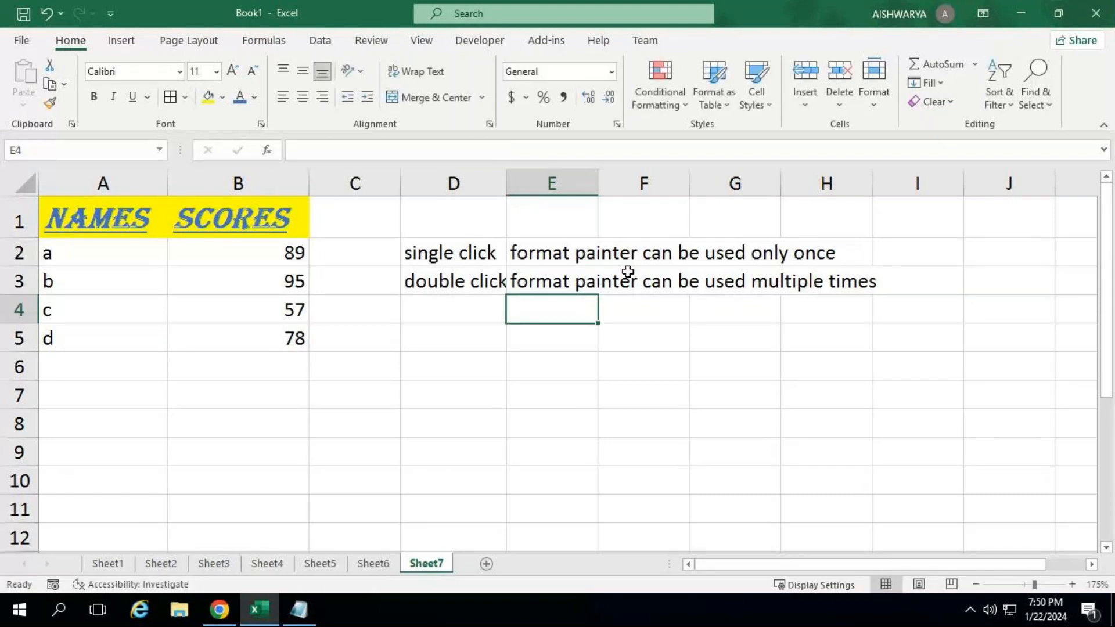
Step: Autofit column D to its labels and column E to the format painter notes, keeping each note unwrapped on one line
double_click(505, 188)
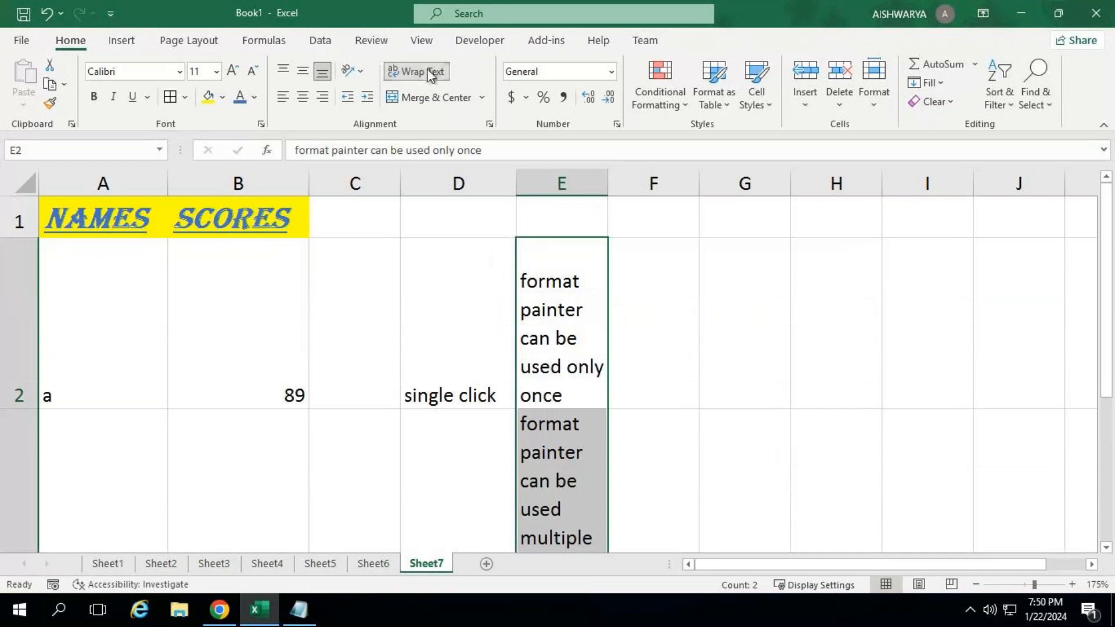
drag(609, 182, 751, 181)
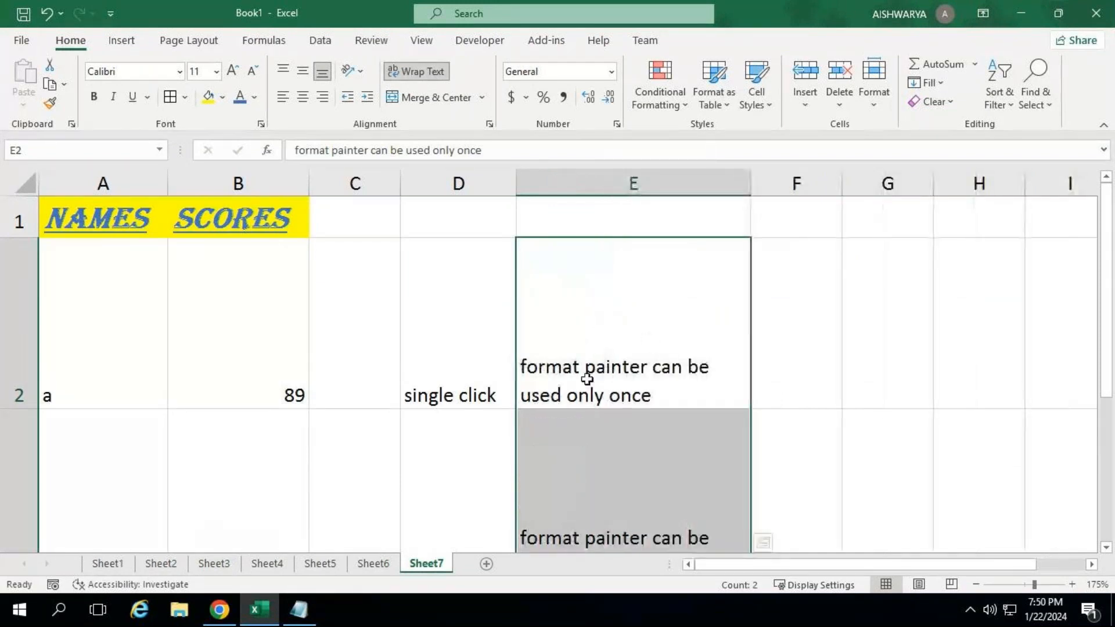
key(ctrl+z)
key(ctrl+z)
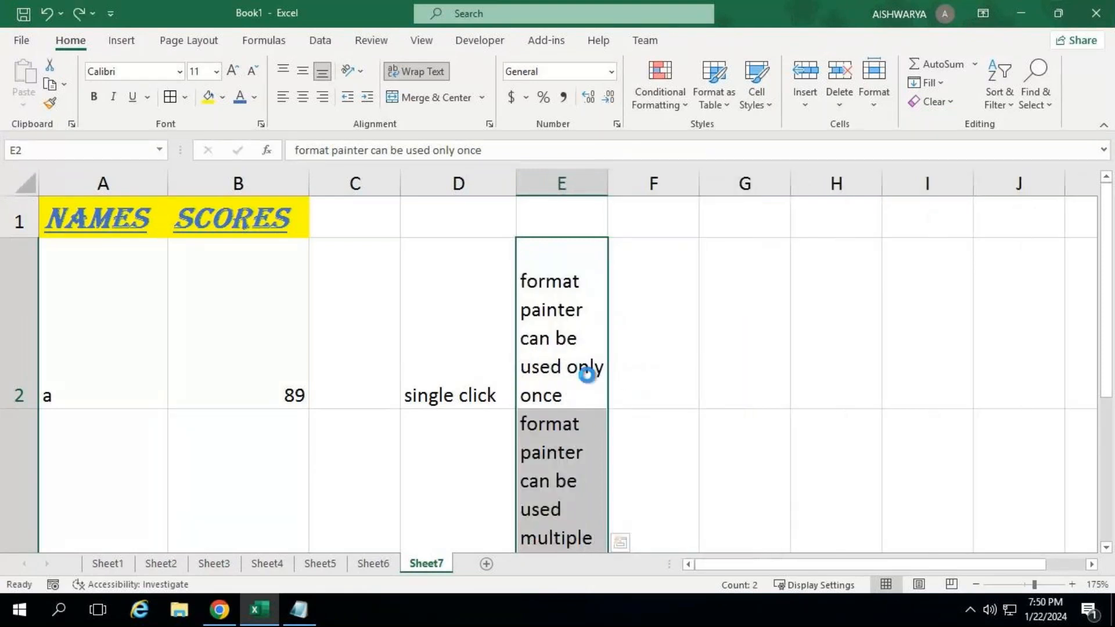
drag(608, 182, 787, 183)
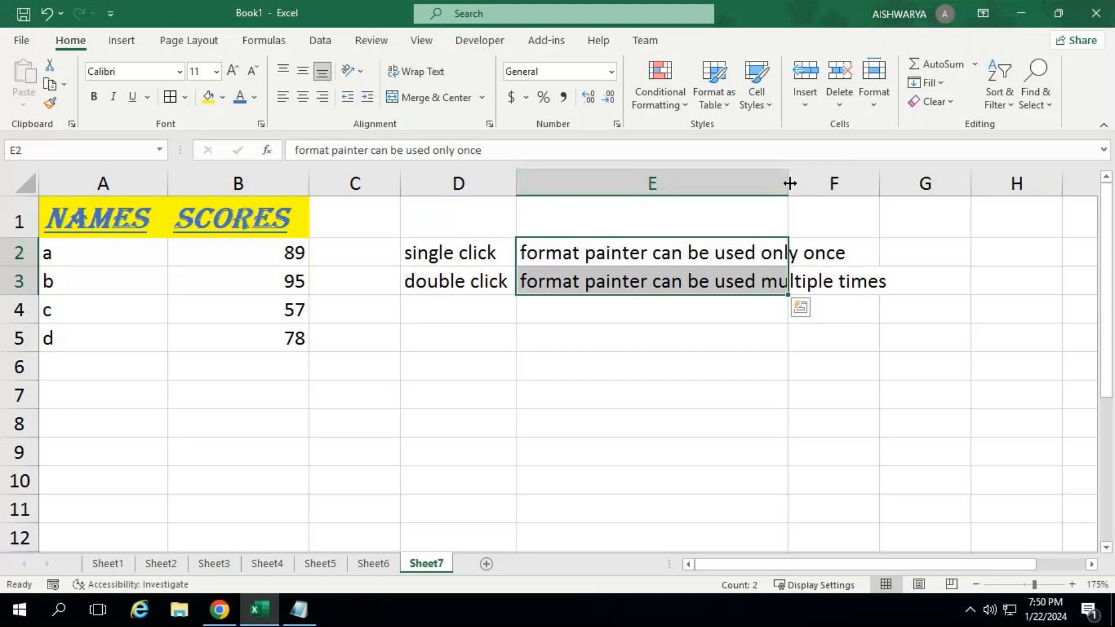
double_click(789, 183)
click(272, 253)
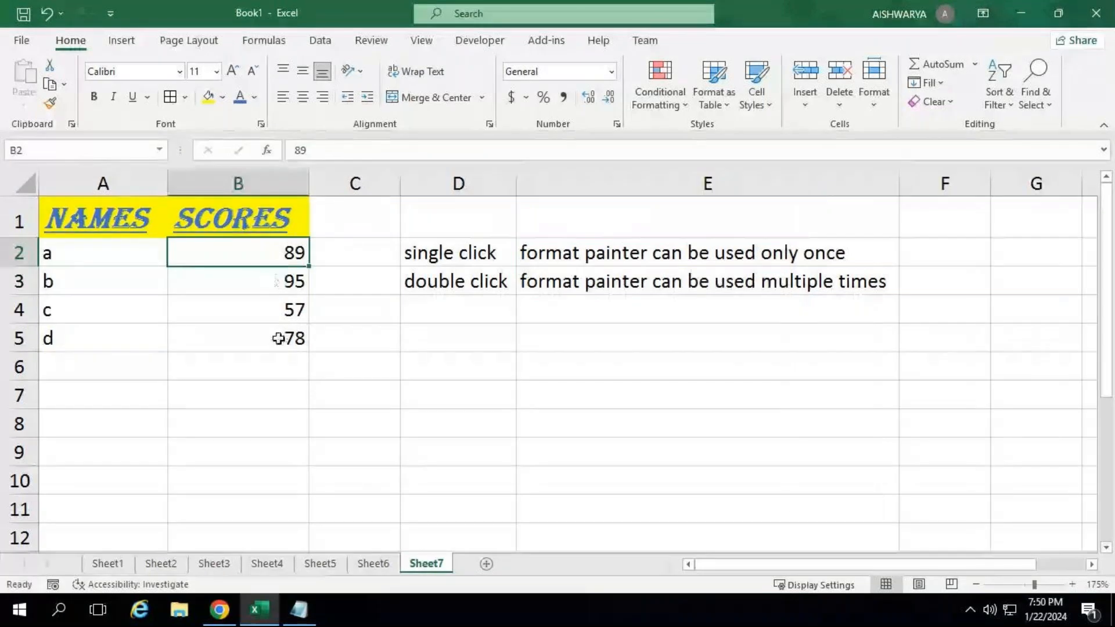
click(239, 279)
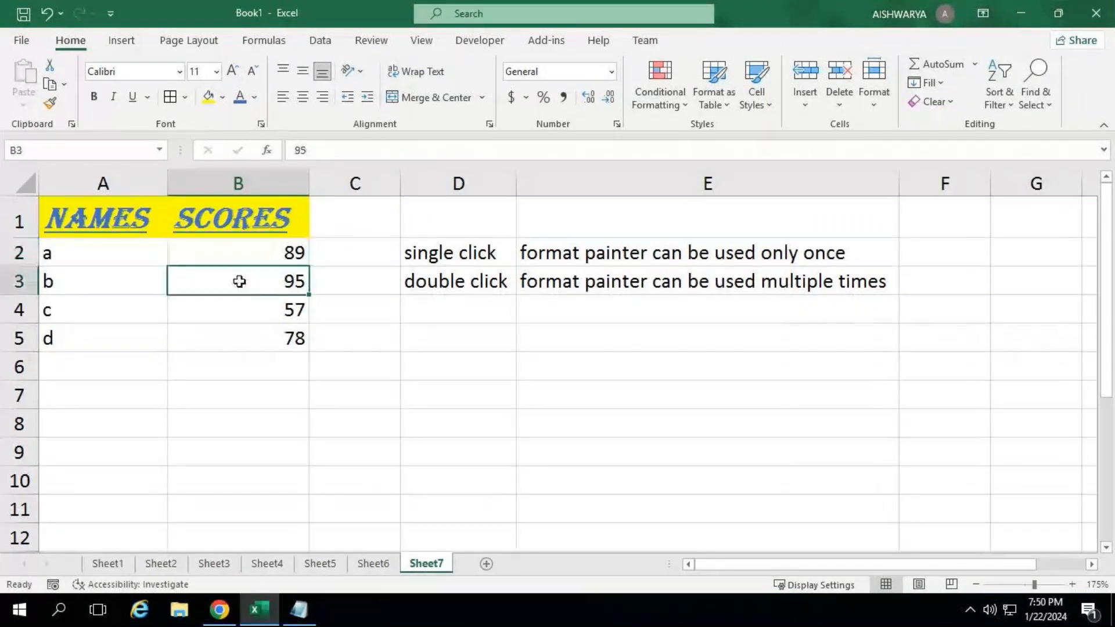
click(194, 252)
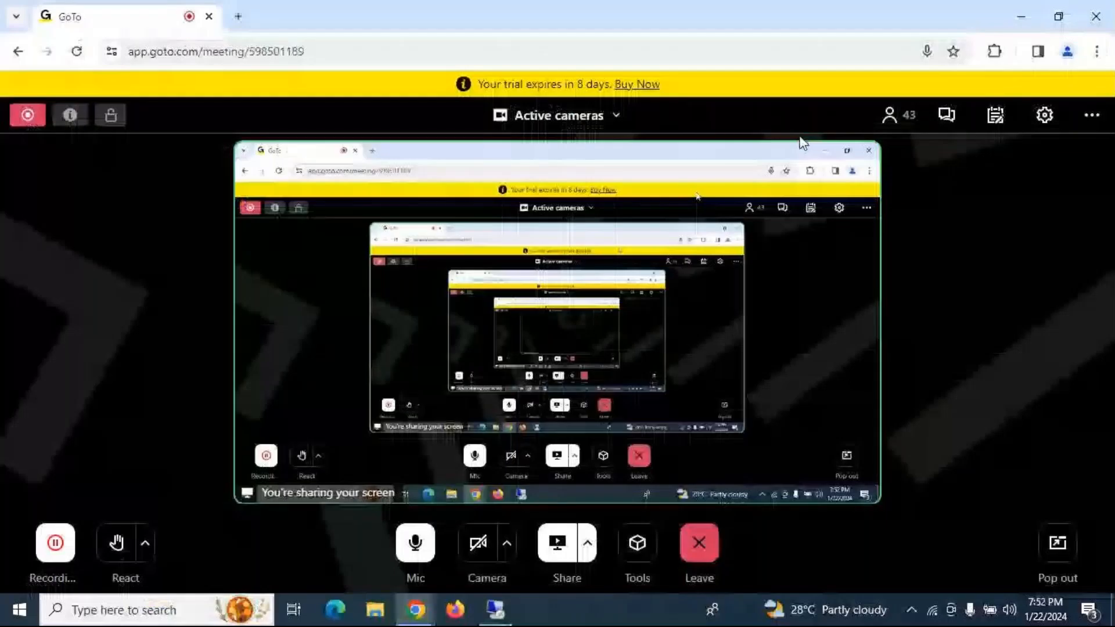
mouse_move(838, 290)
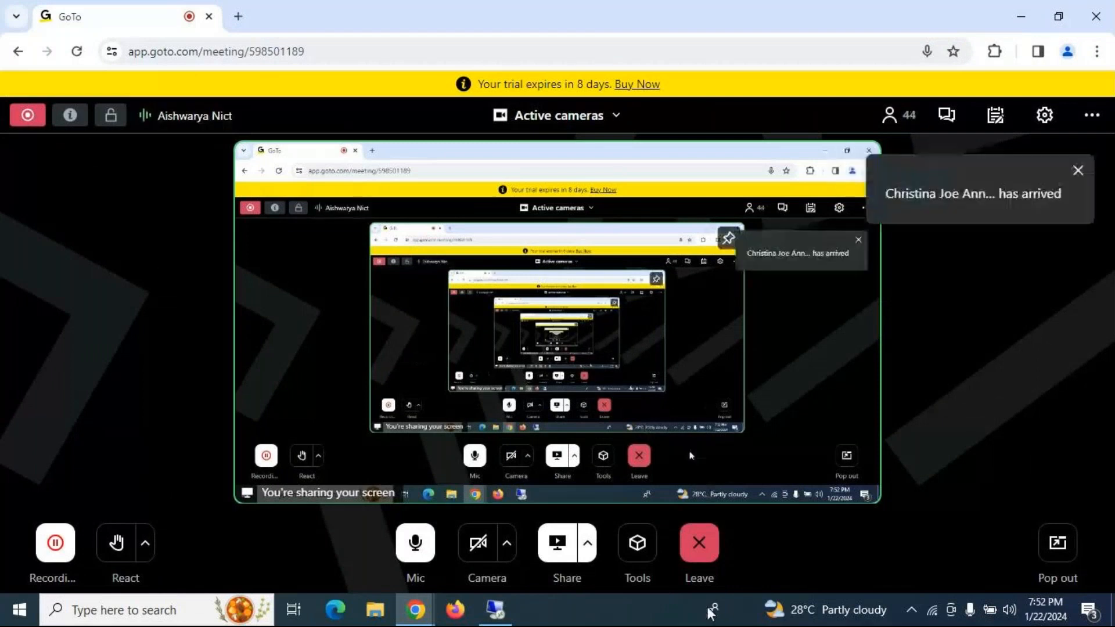
click(497, 616)
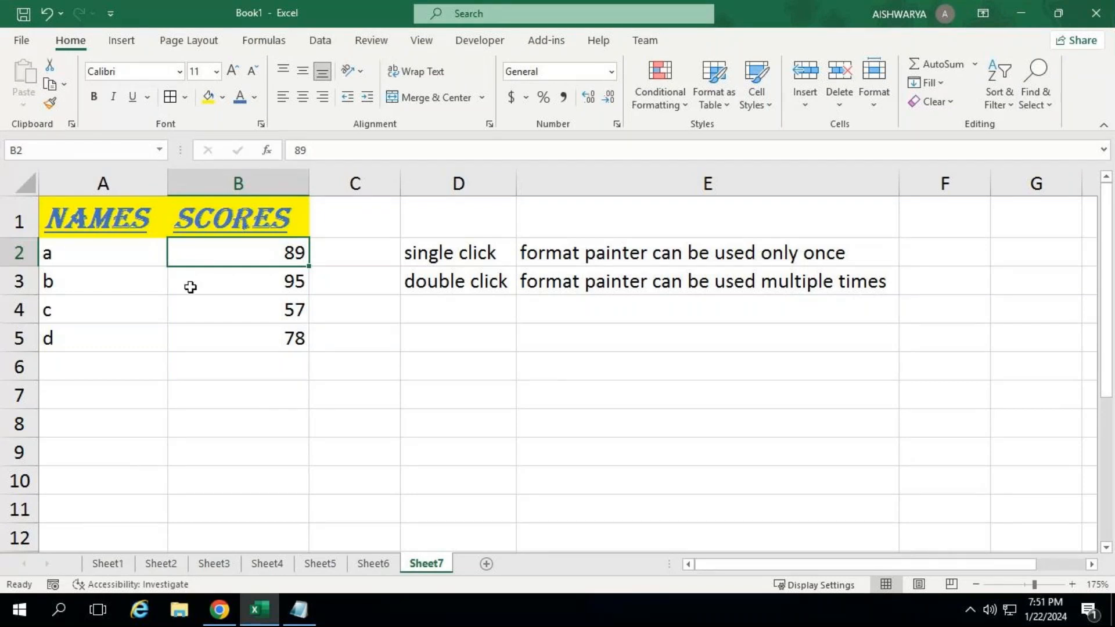
Step: Copy the formatting of A1 to B2, A2, A4 and B4 with the Format Painter locked on, and turn it off
click(110, 220)
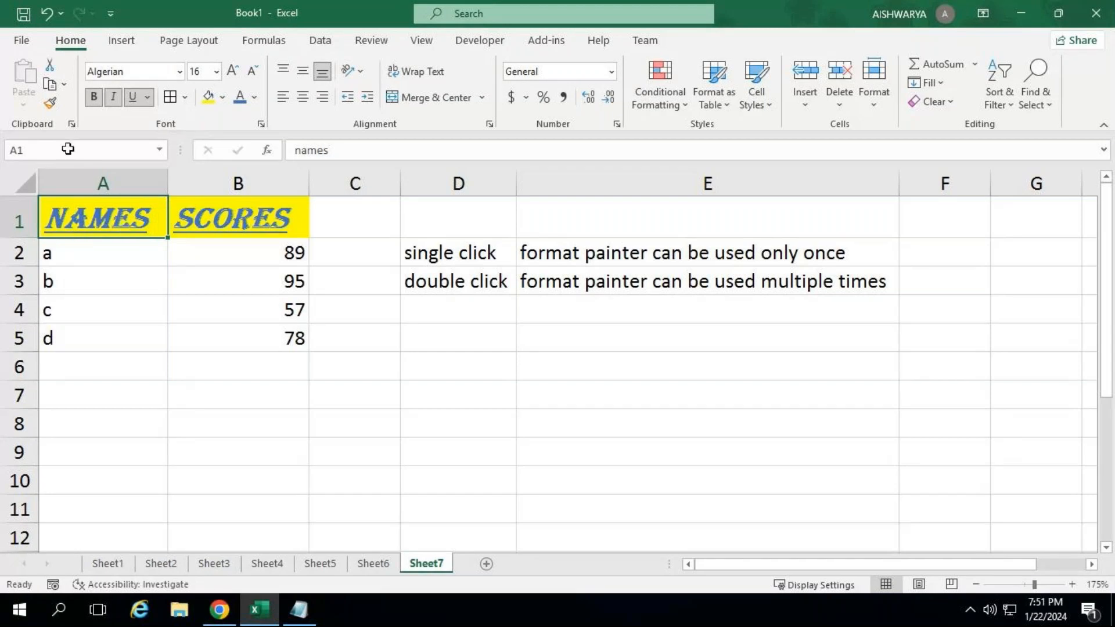
click(50, 106)
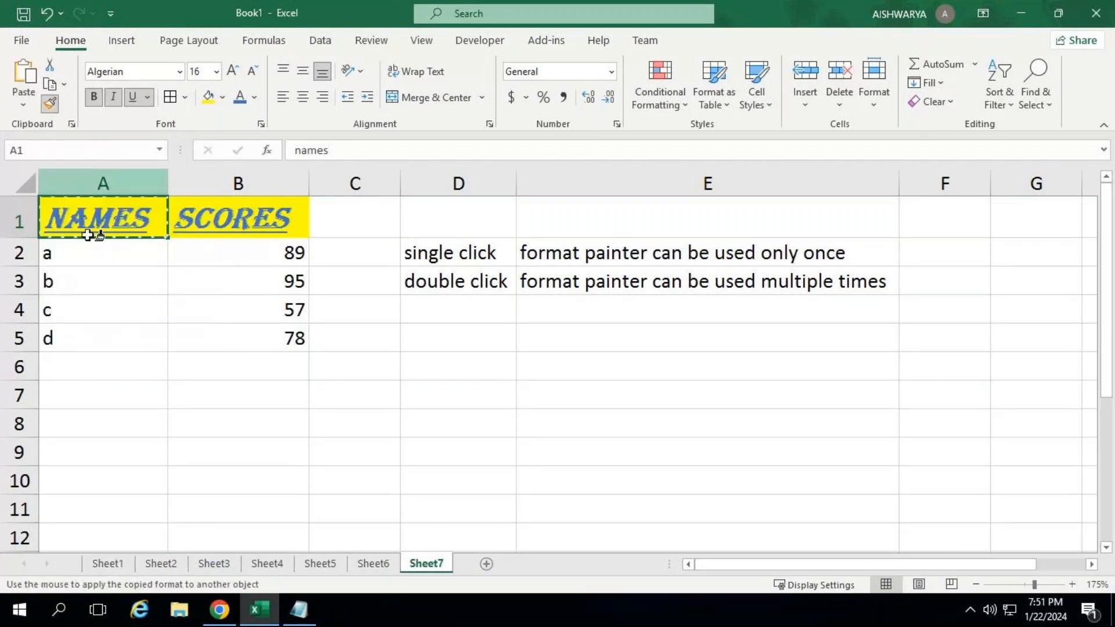
click(224, 251)
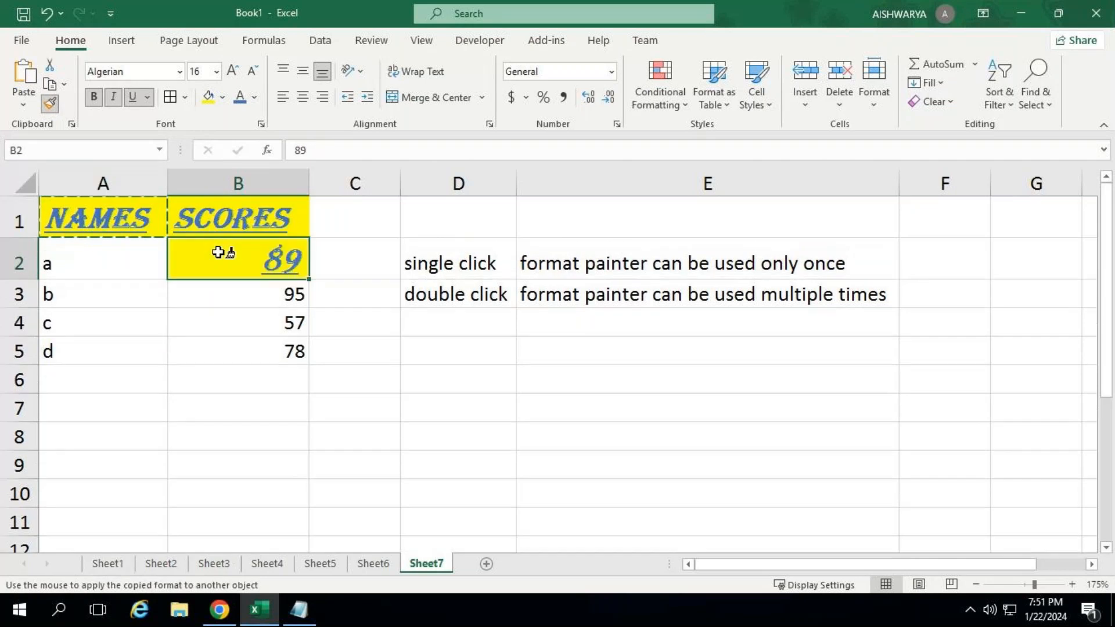
click(138, 274)
click(119, 323)
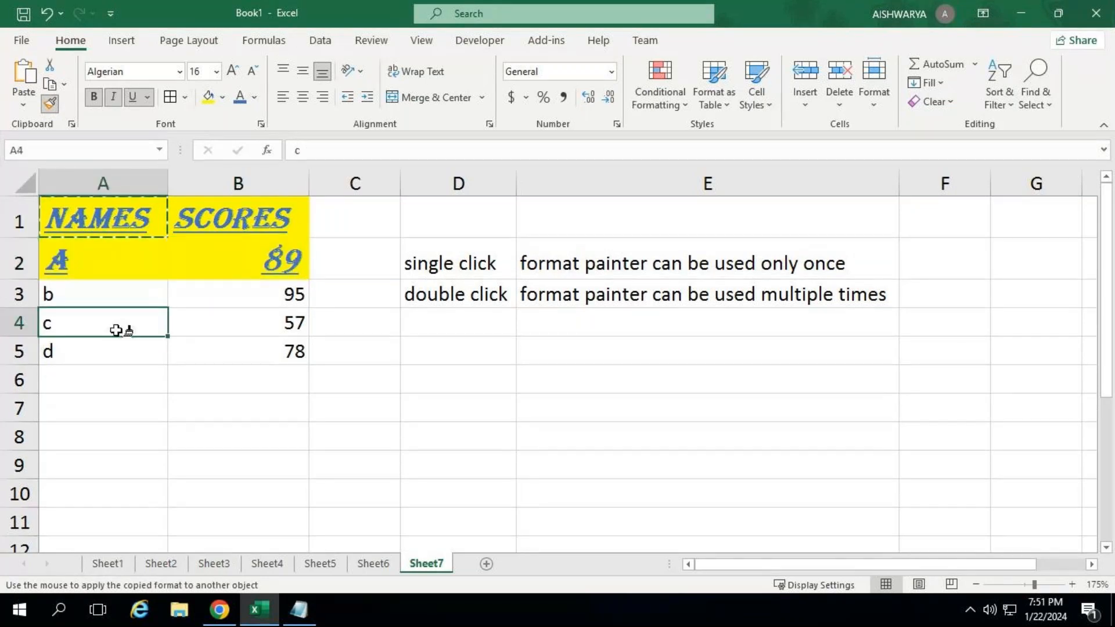
click(242, 331)
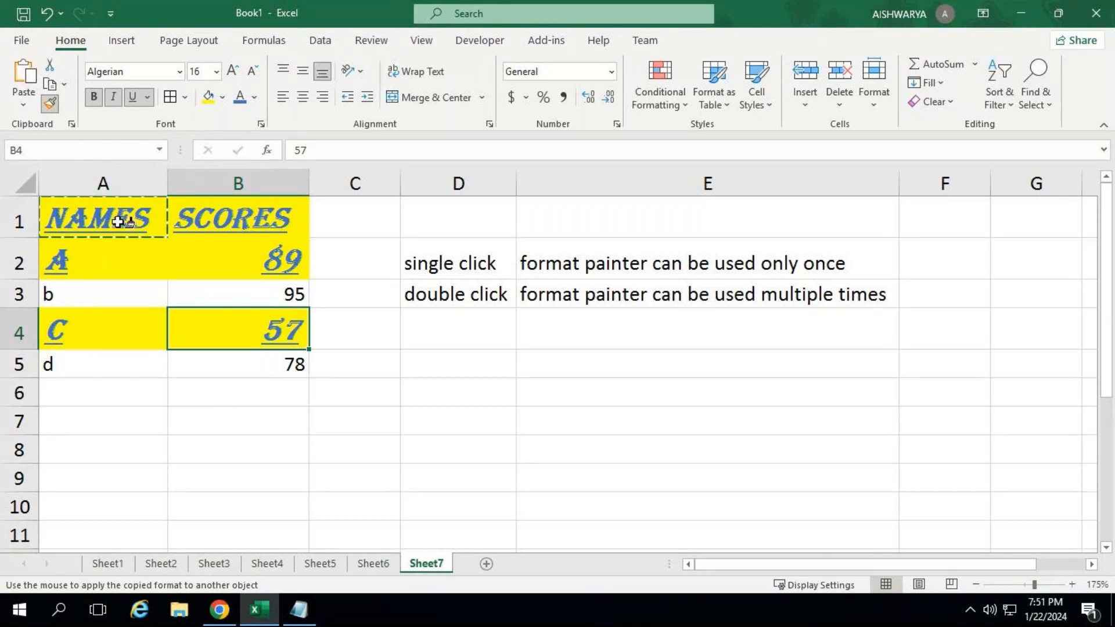
click(50, 103)
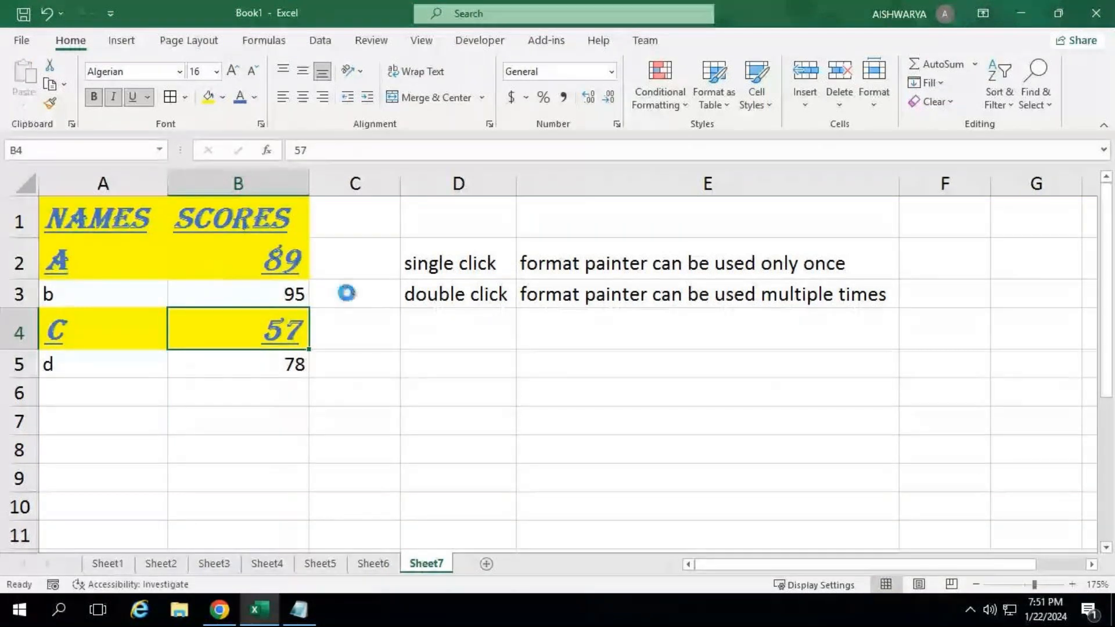
Step: Undo the formatting painted on rows 2 and 4, along with the last column E autofit
key(ctrl+z)
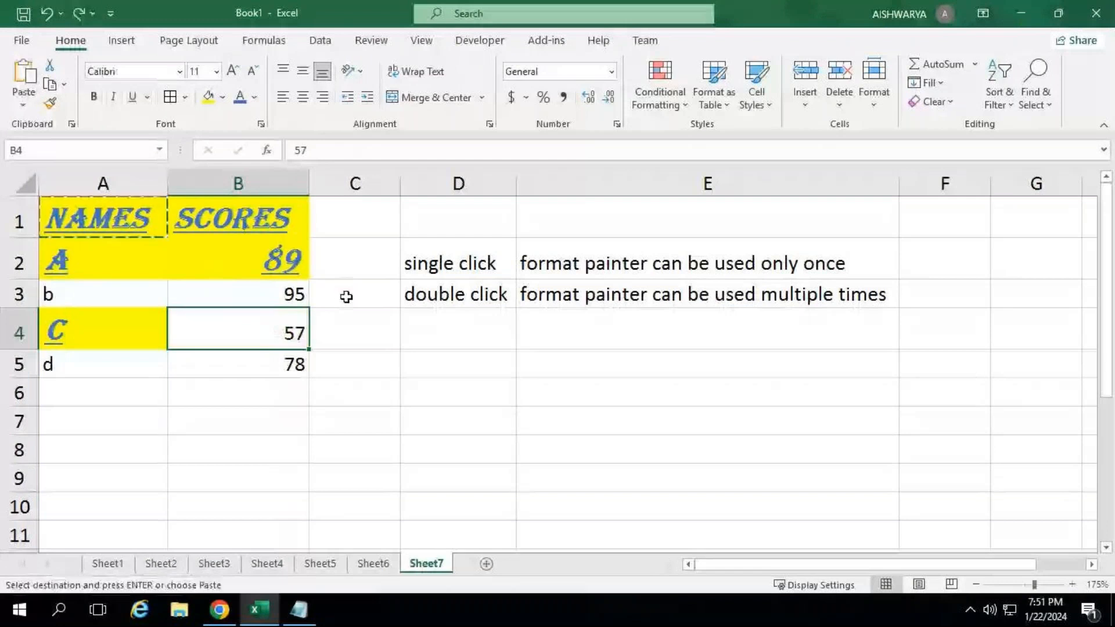
key(ctrl+z)
key(ctrl+z)
key(ctrl+z)
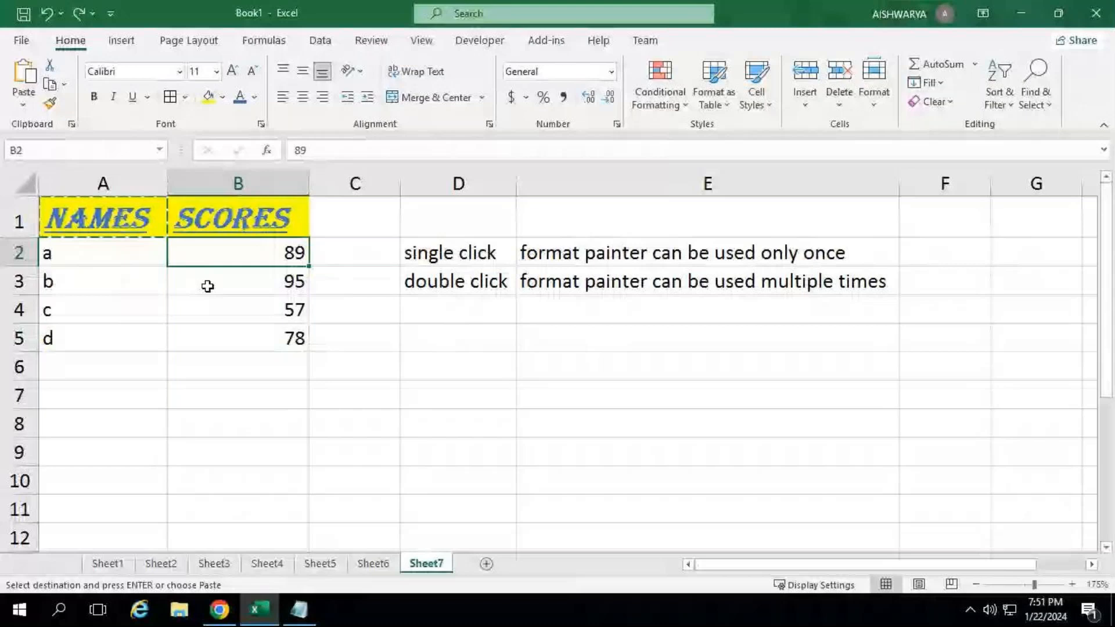
key(ctrl+z)
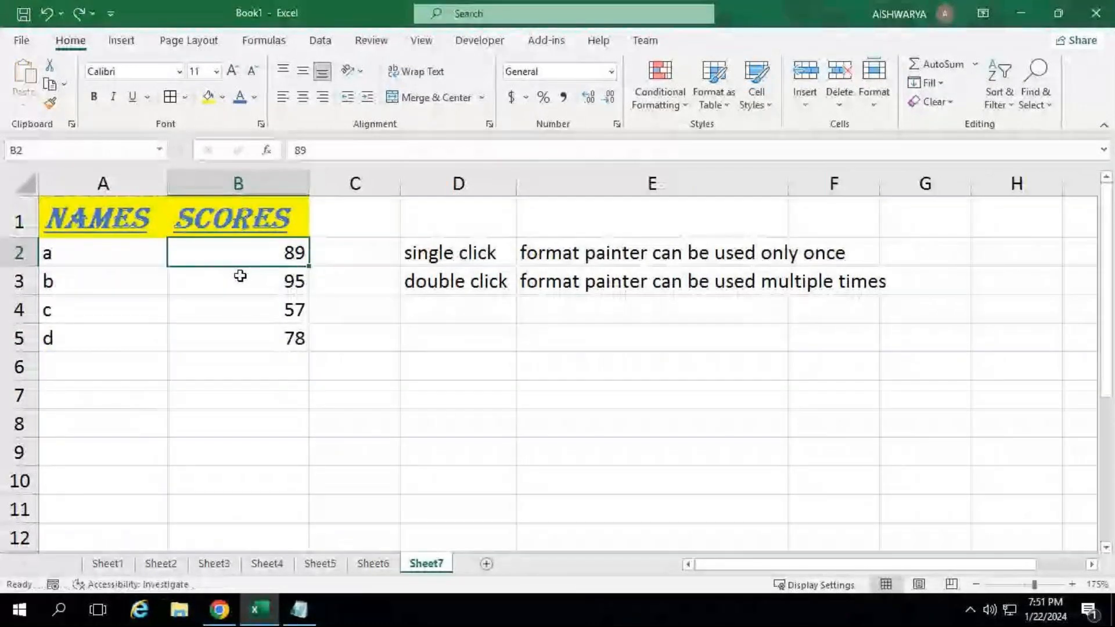
Step: Apply the formatting of A1 to B2 with a single-use Format Painter, and undo it
click(160, 216)
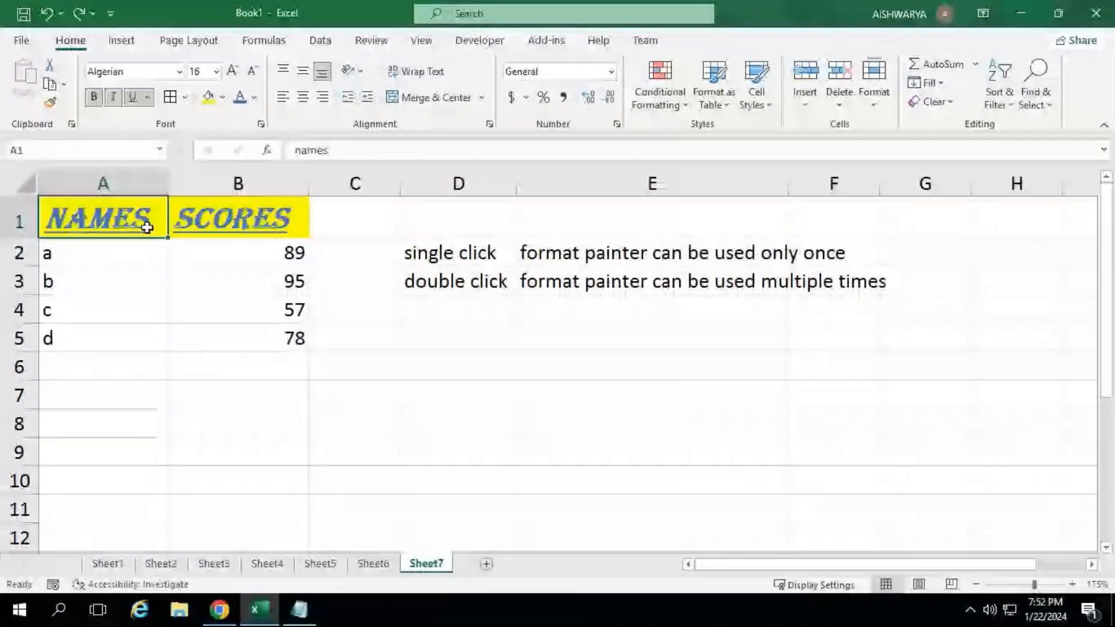
click(51, 104)
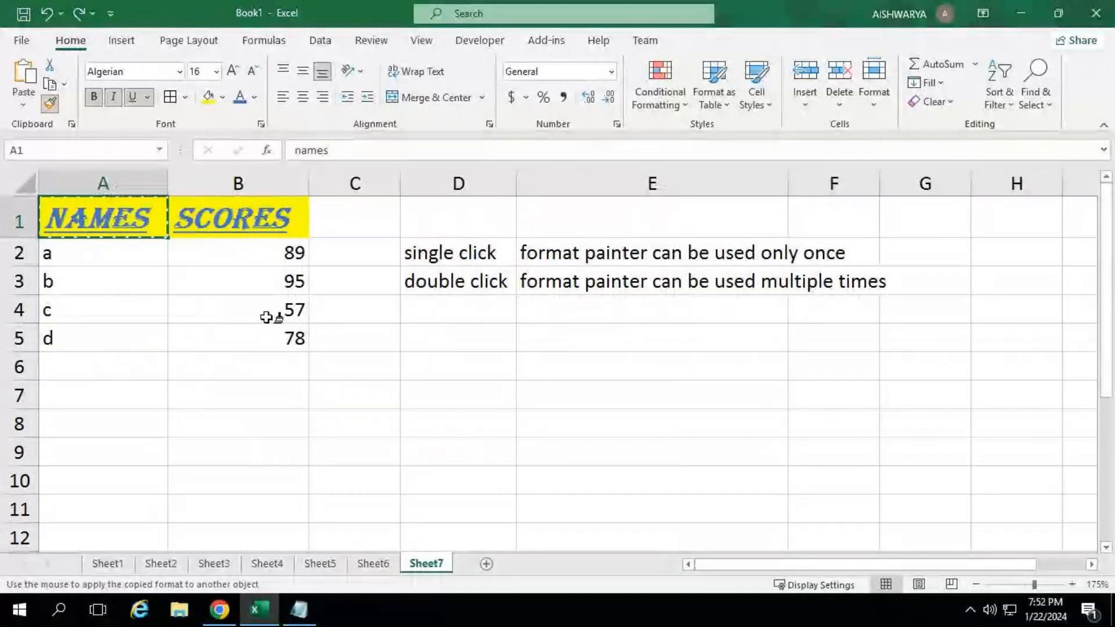
click(228, 248)
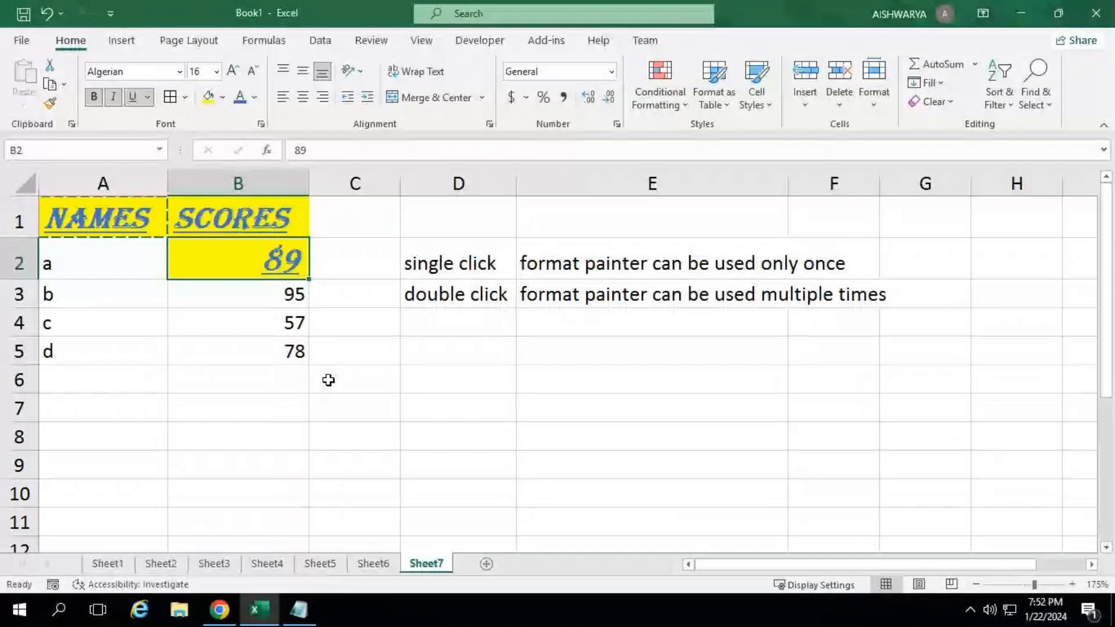
key(ctrl+z)
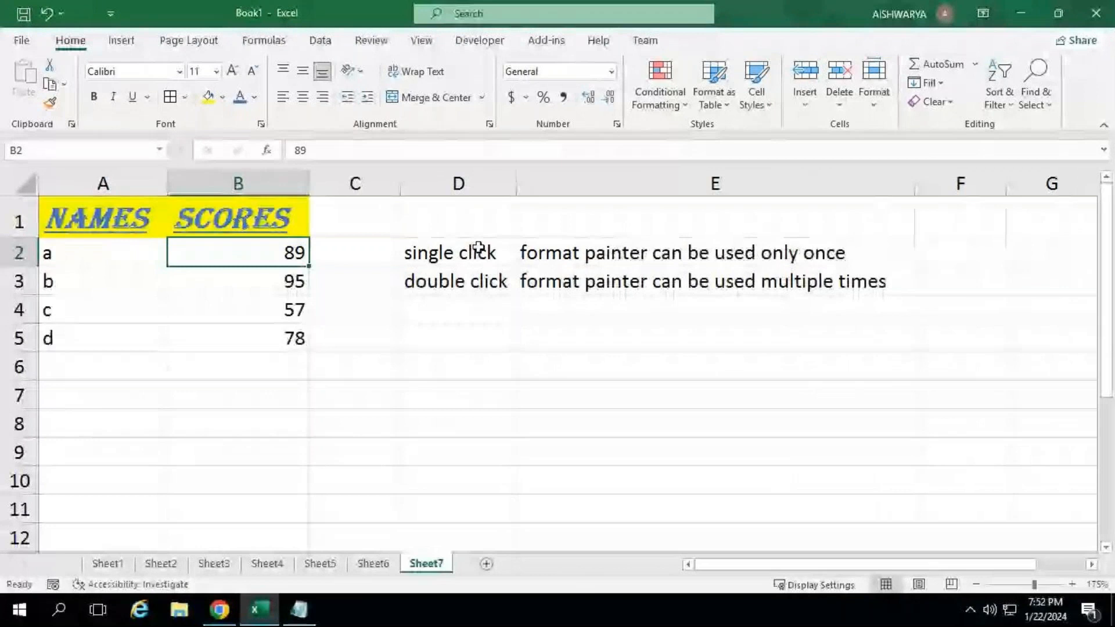
Step: Copy the single click and double click notes from D2:E4 and paste them under the Format painter heading in Notepad
drag(478, 247, 644, 313)
key(ctrl+c)
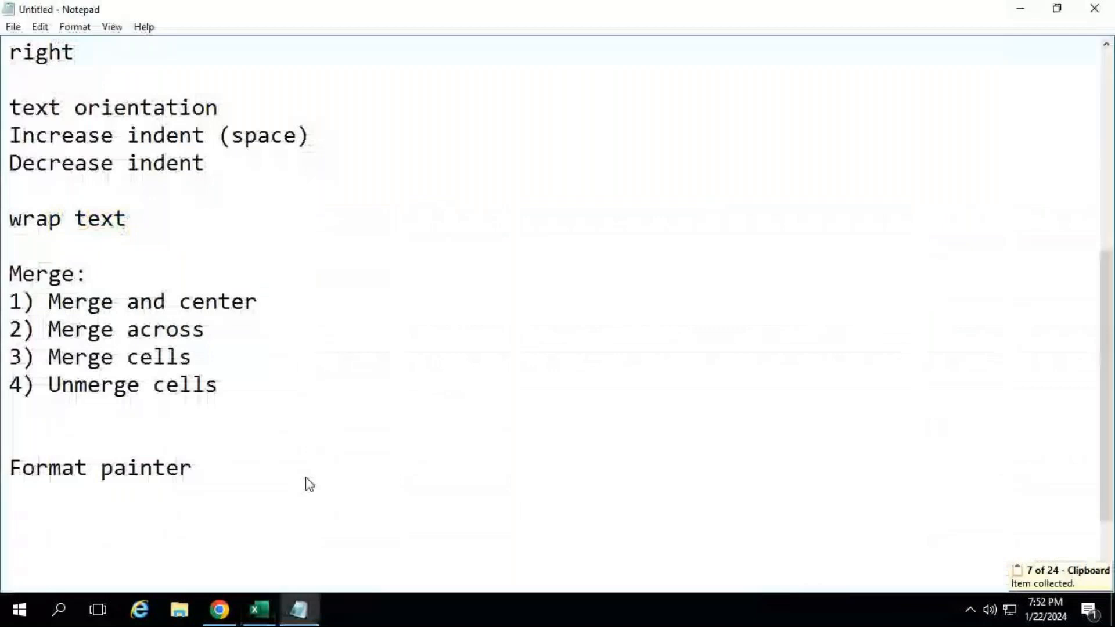
key(ctrl+v)
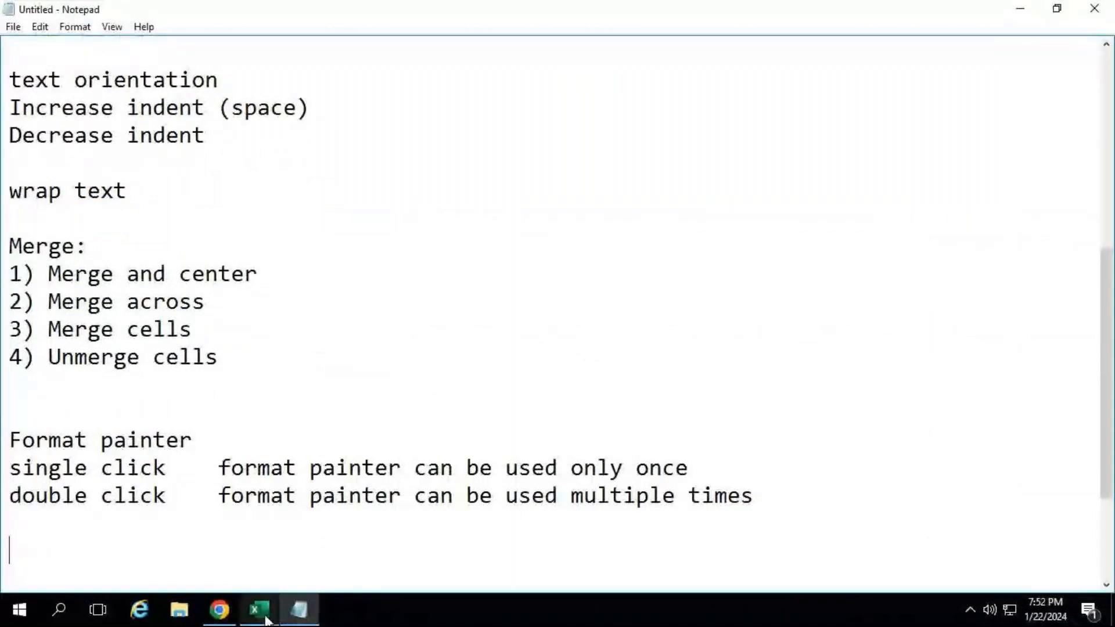
scroll(284, 519, down, 1)
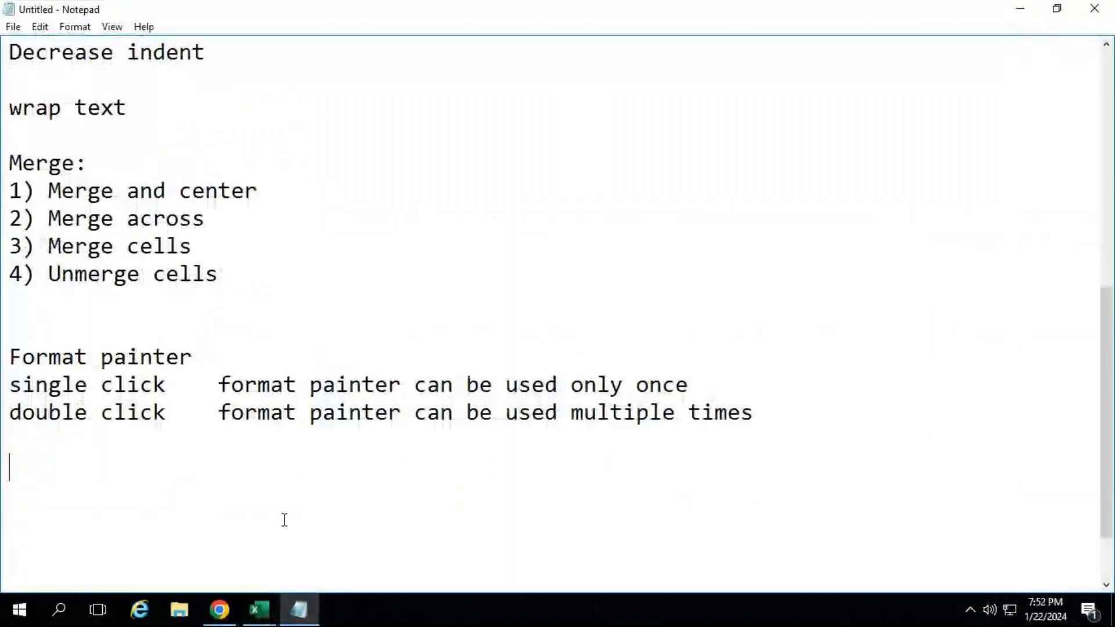
scroll(284, 519, down, 1)
Step: Save the Notepad notes as 22-1 in the MCC 2024 folder, close the file and clear Excel's copy selection
key(ctrl+s)
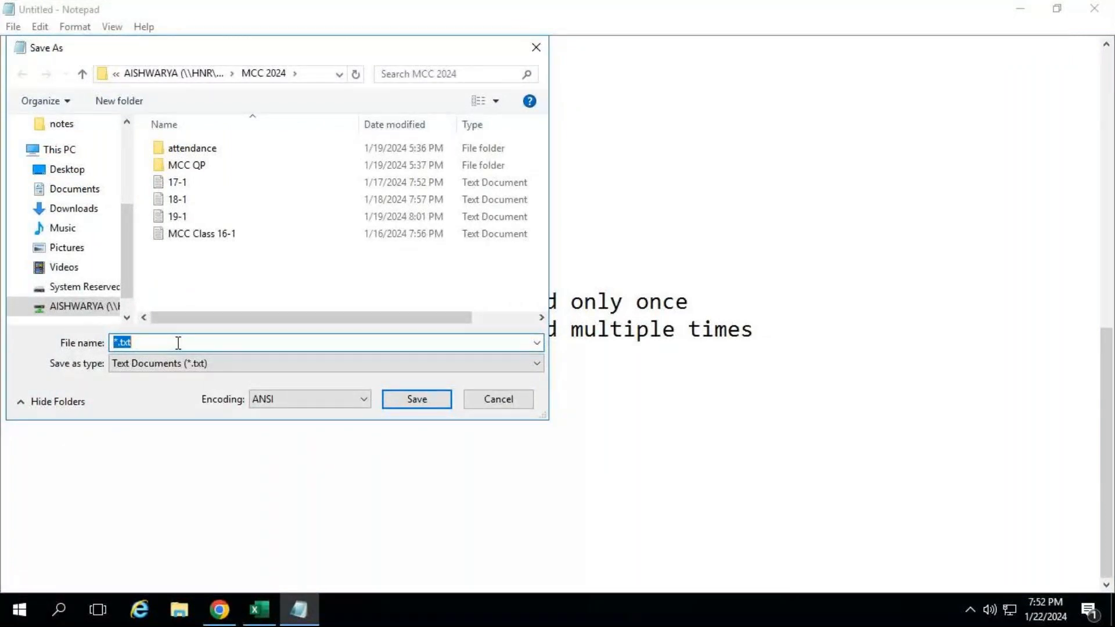
text(22-1)
key(Return)
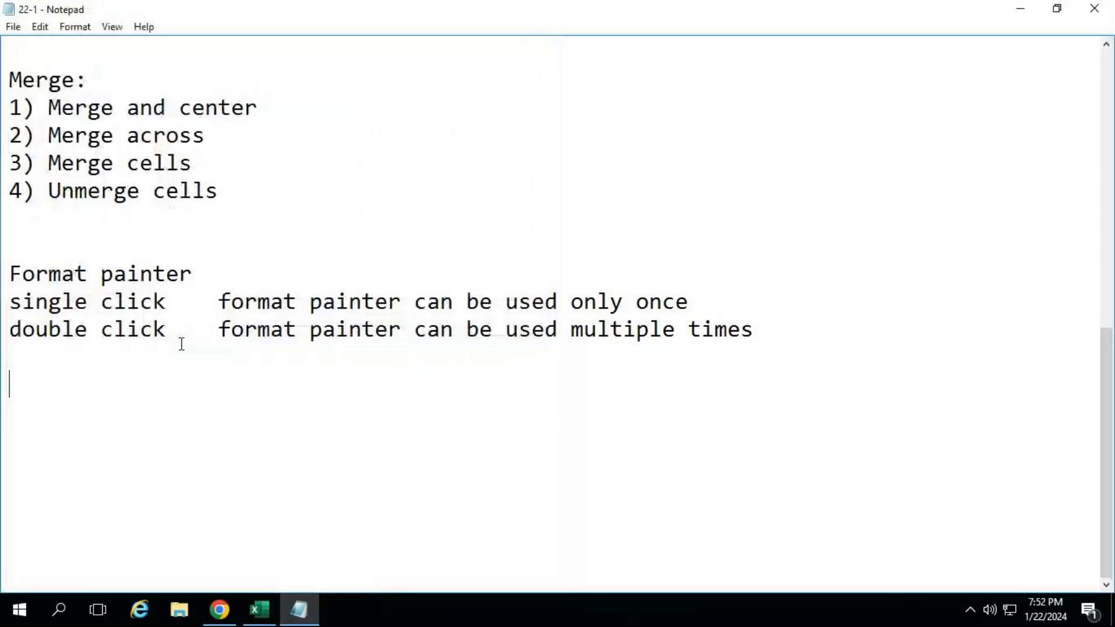
click(1092, 11)
key(Escape)
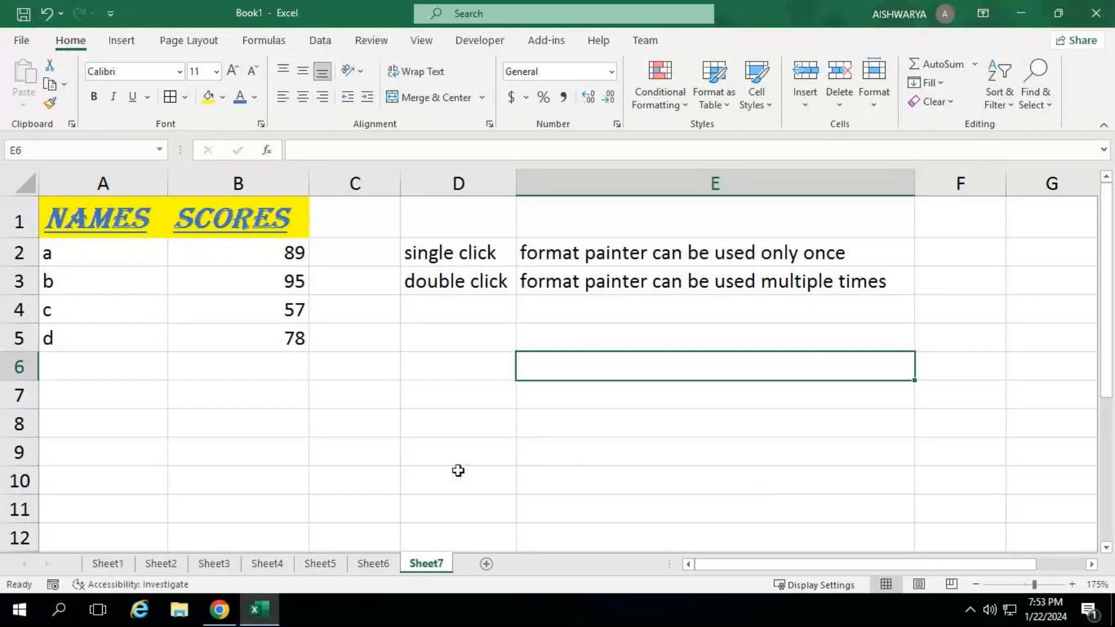
Step: Switch to the GoTo meeting and start leaving the session
click(238, 242)
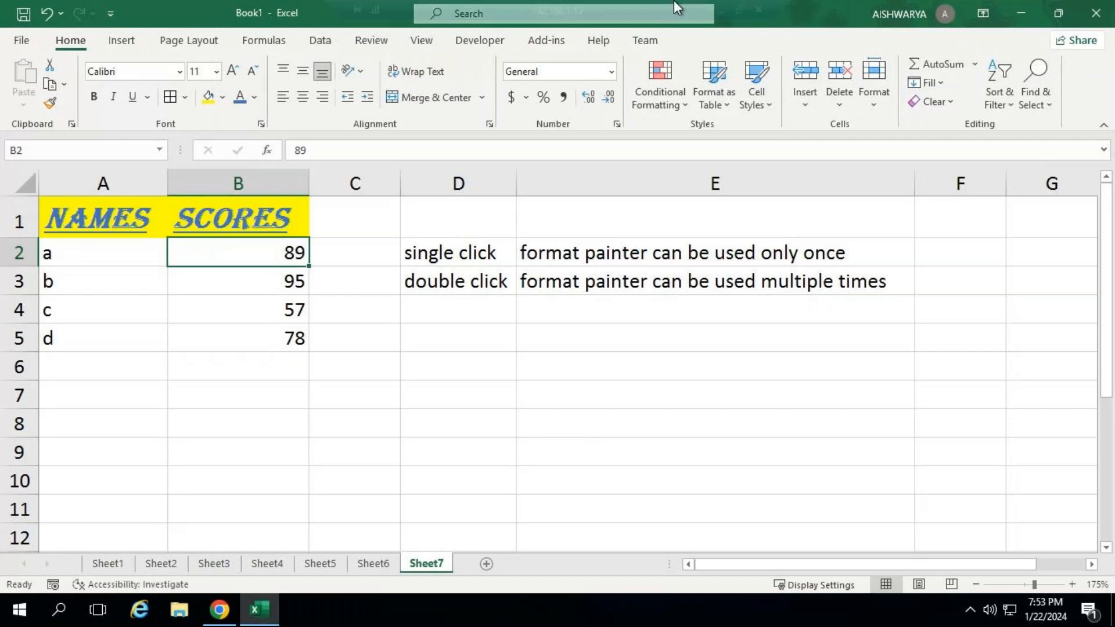
click(718, 11)
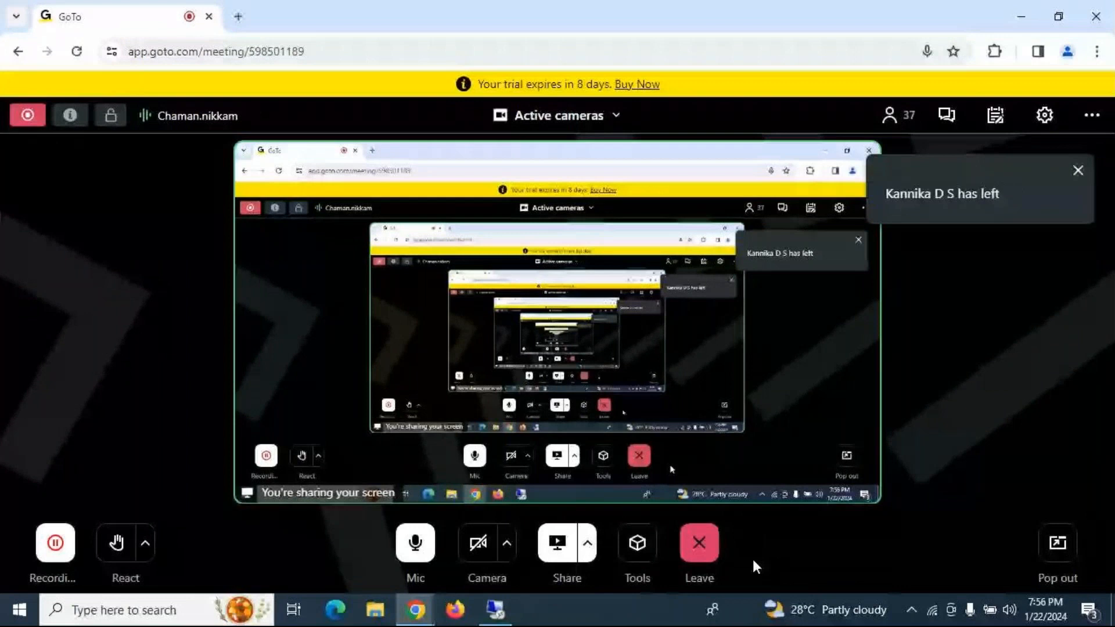
click(699, 543)
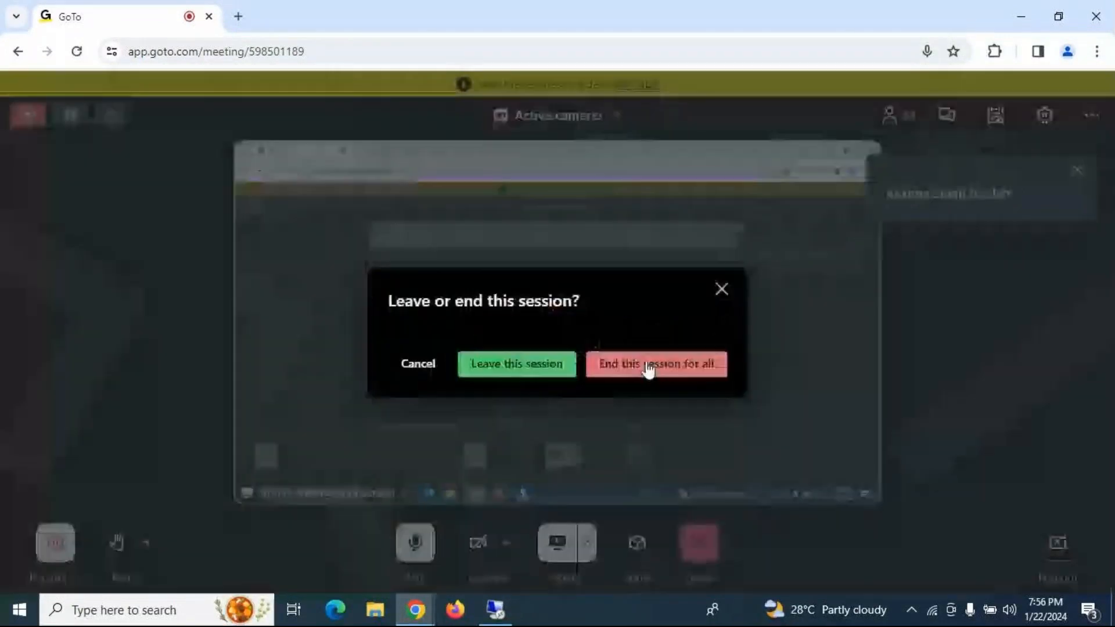